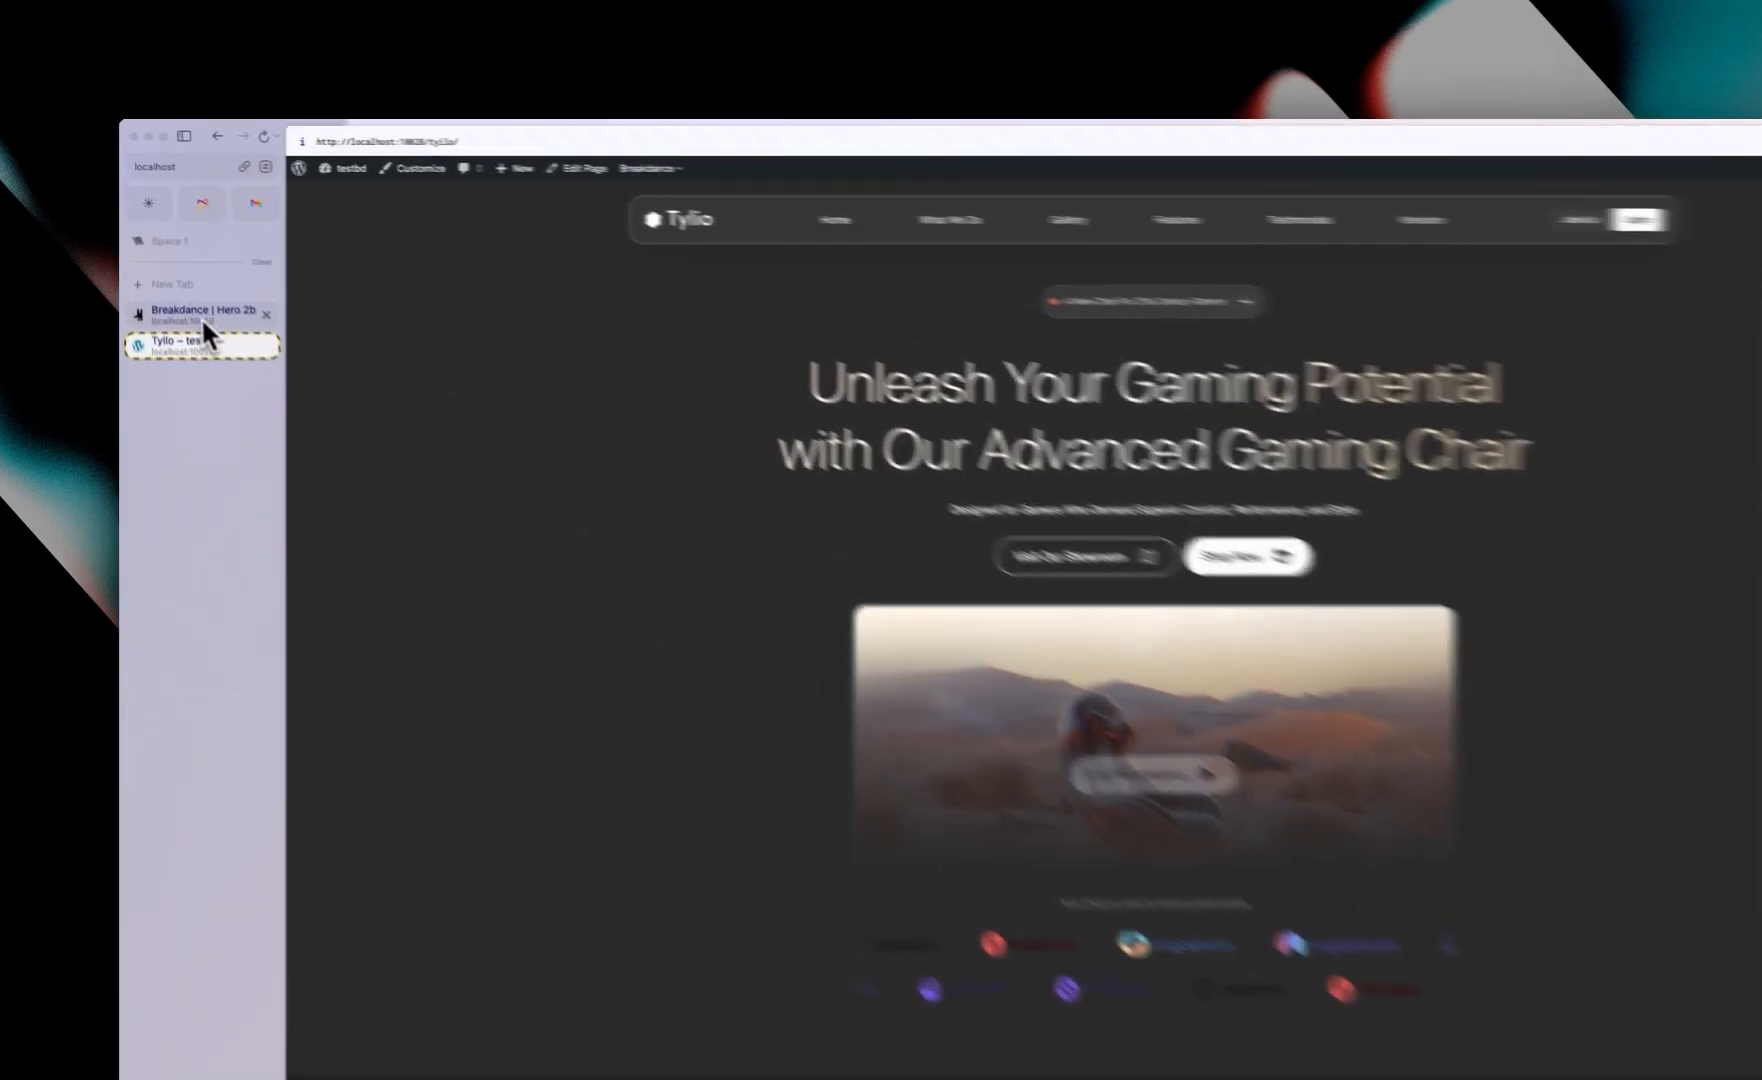
Step: Open the Hero 2b builder tab and add a Section containing a Div
click(201, 313)
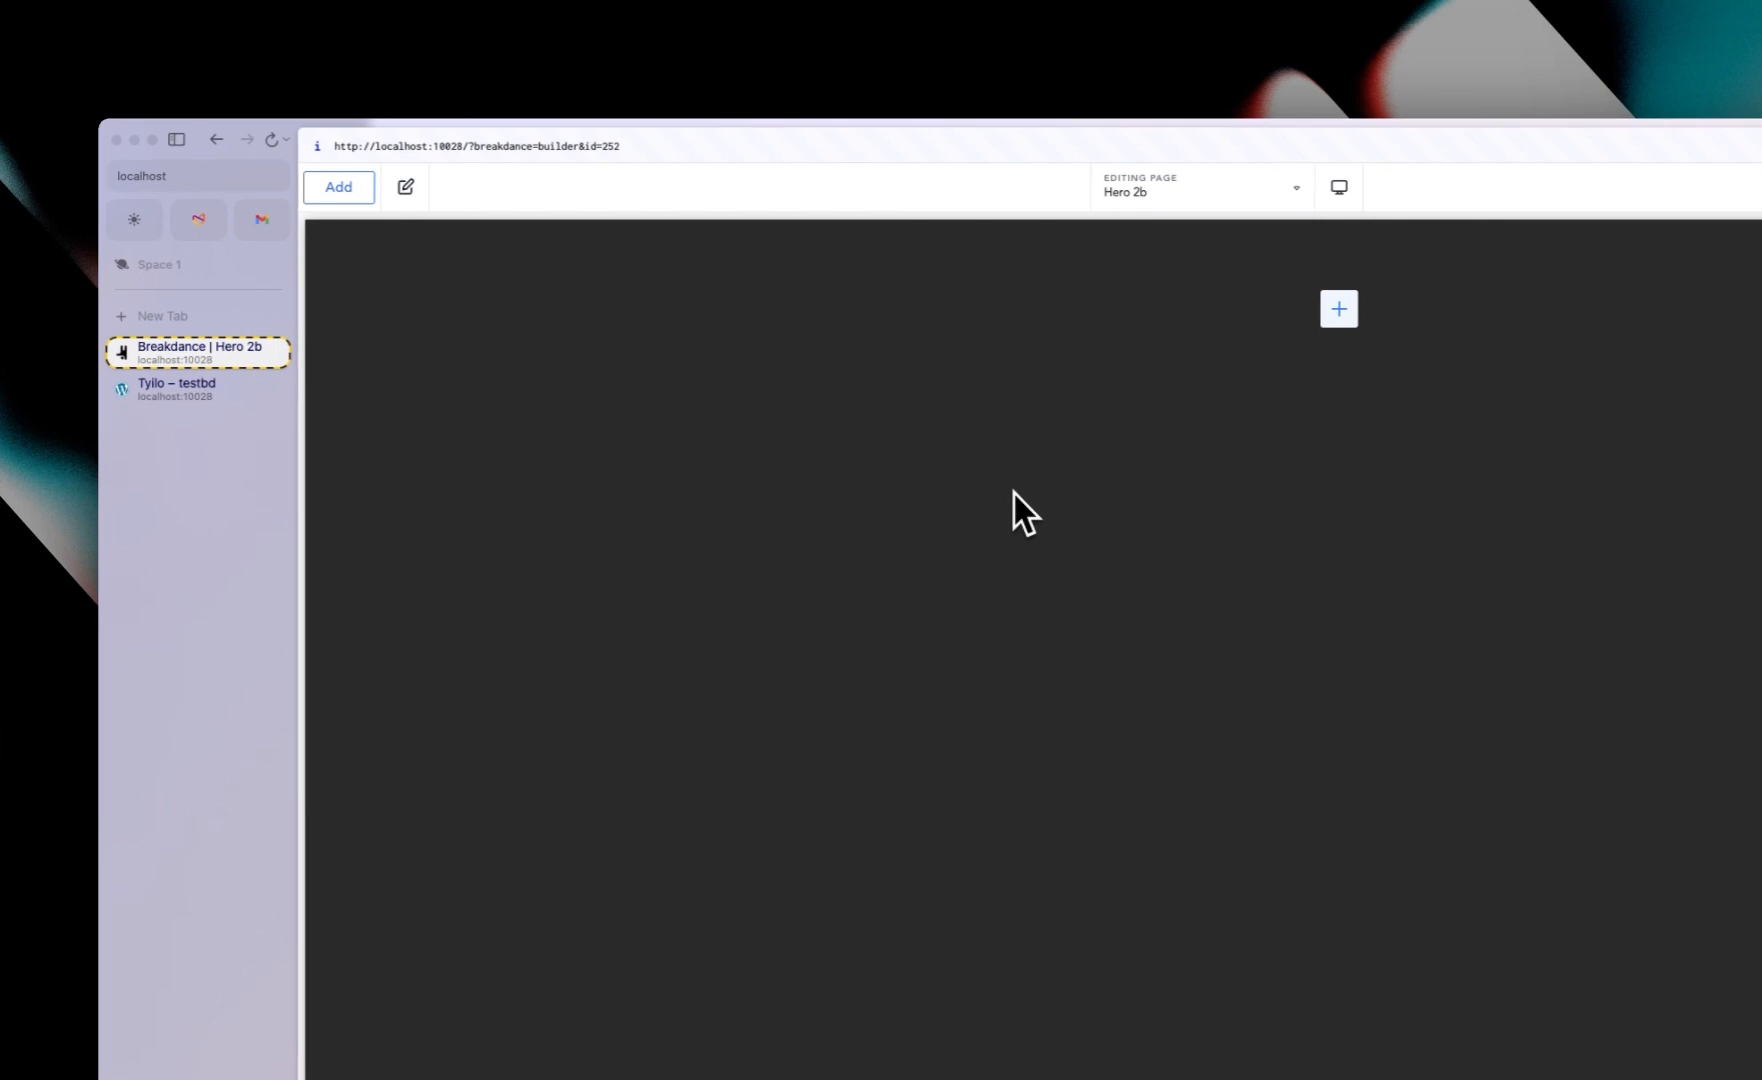
click(345, 190)
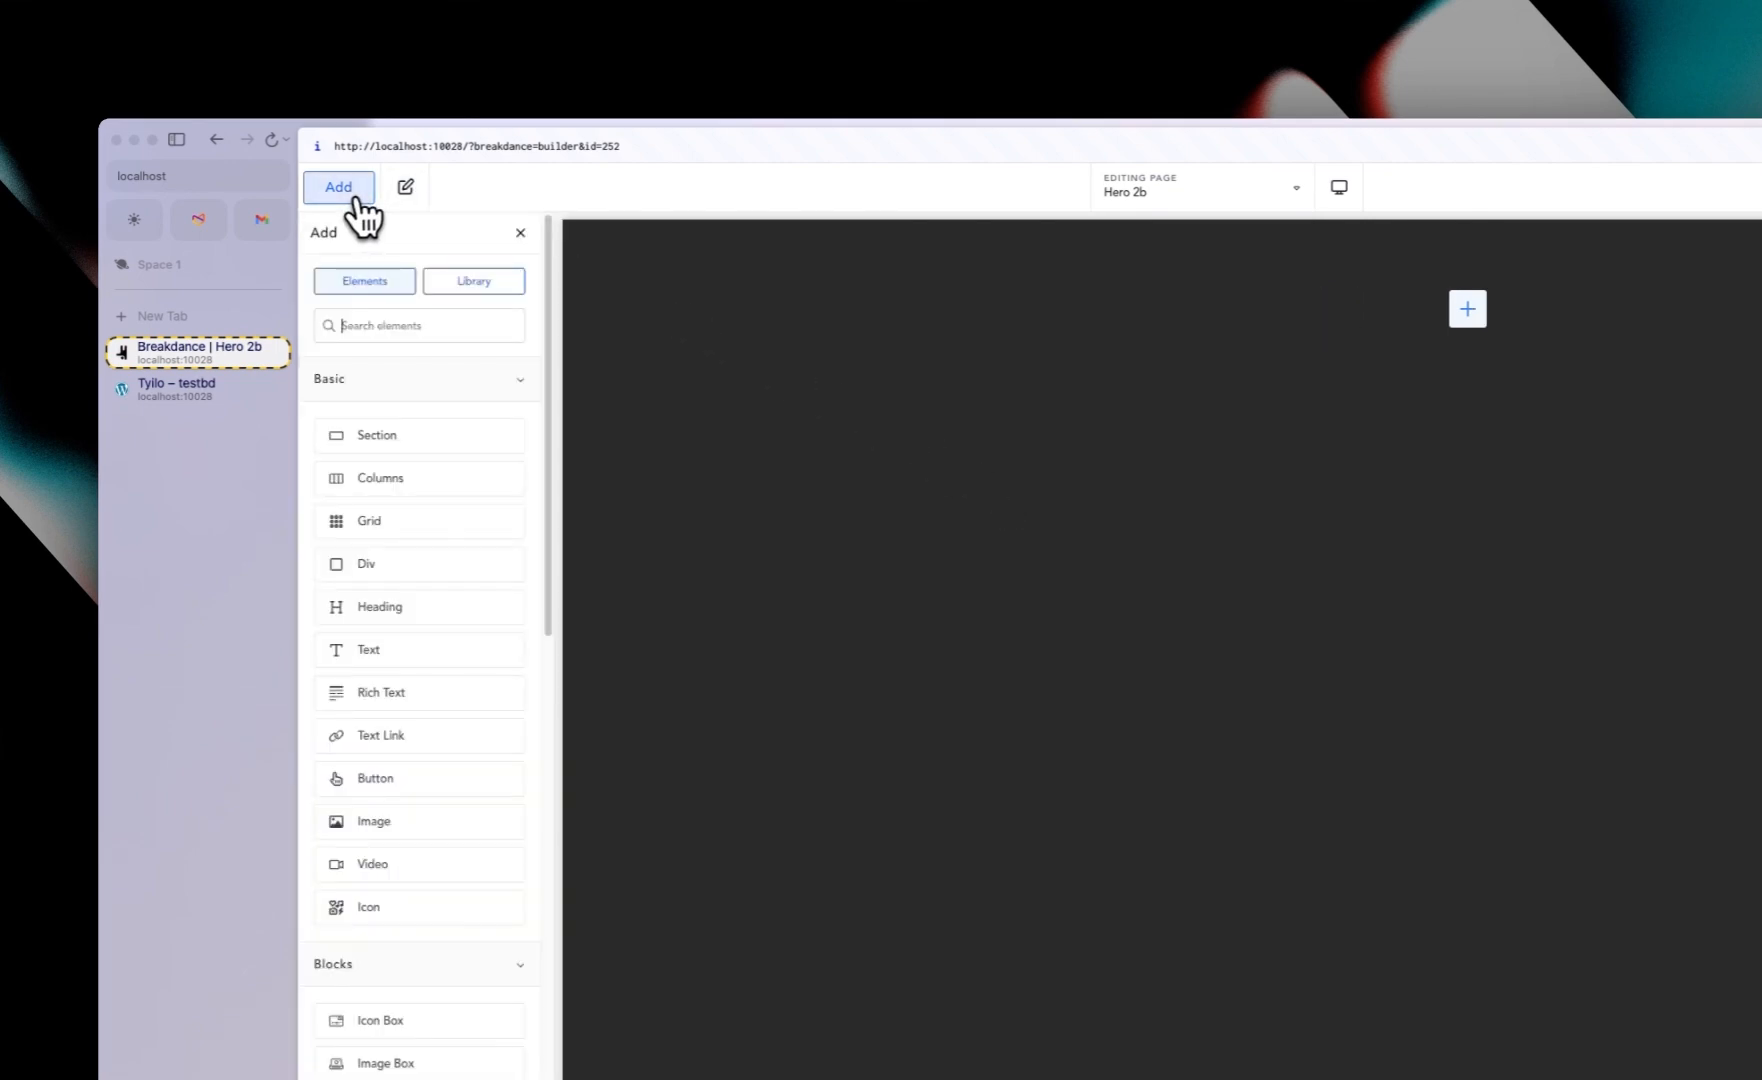
click(400, 425)
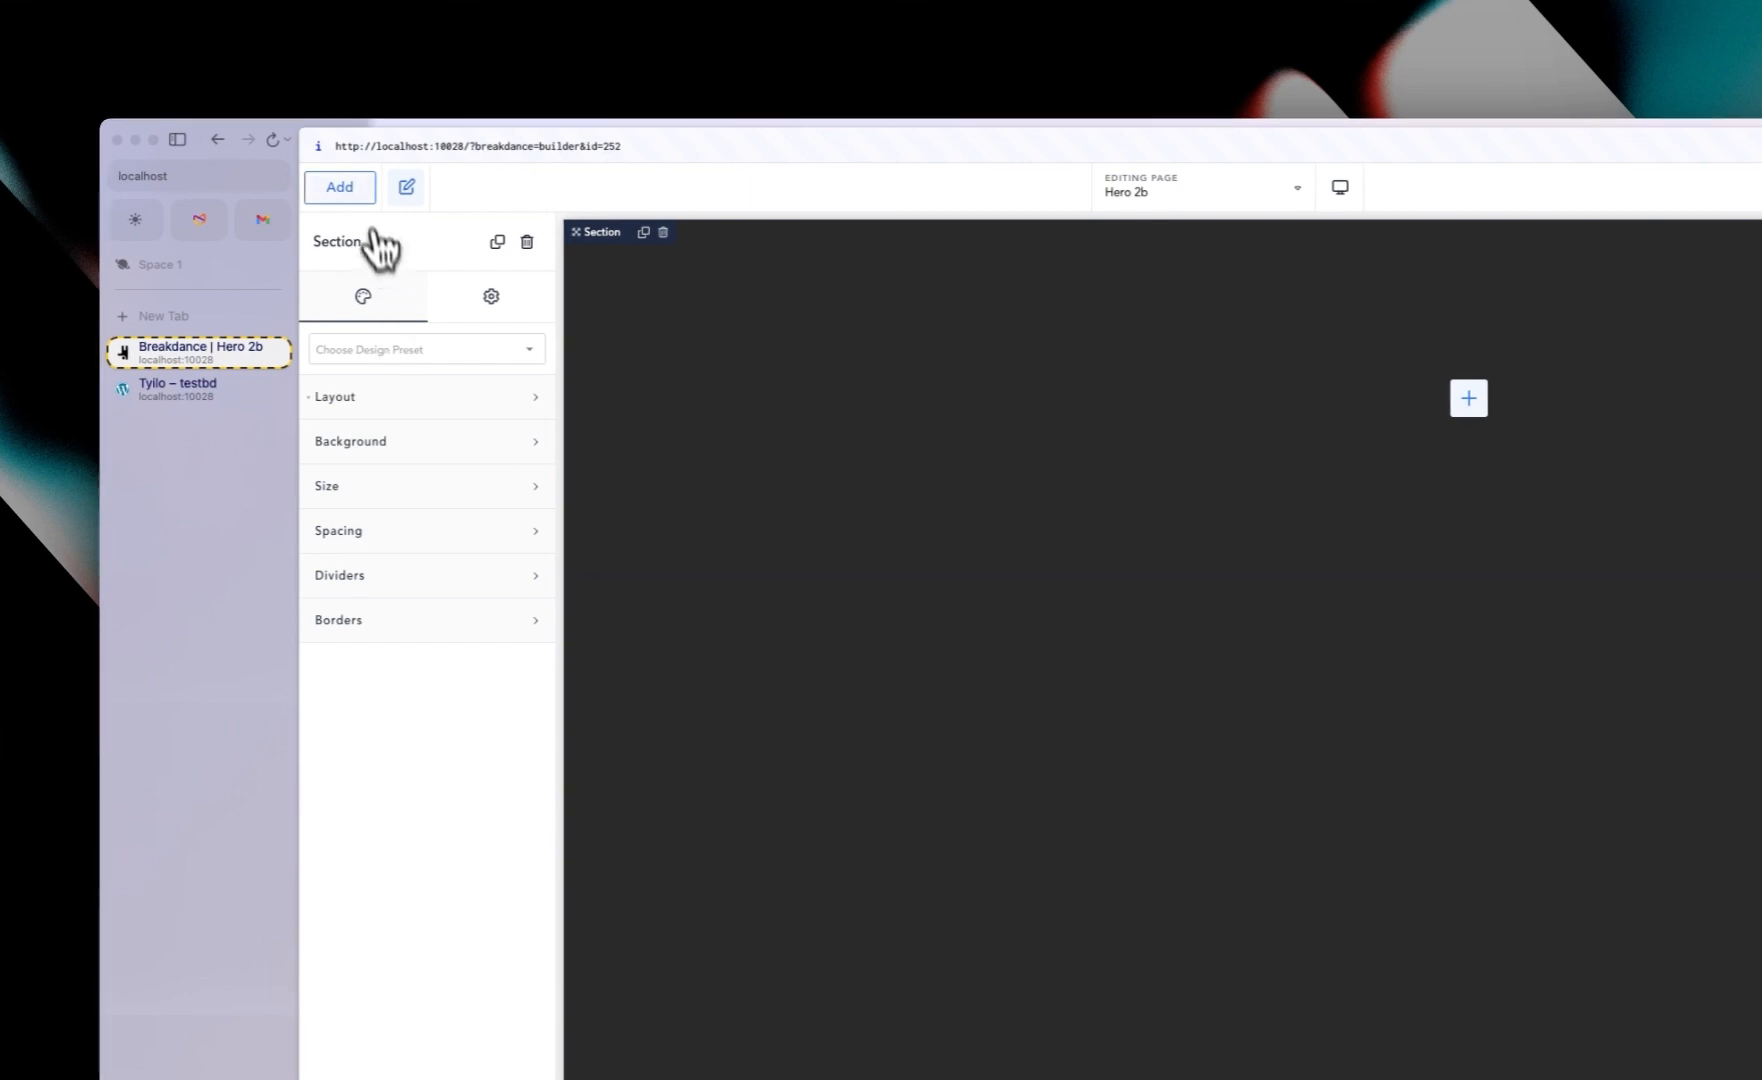
click(355, 188)
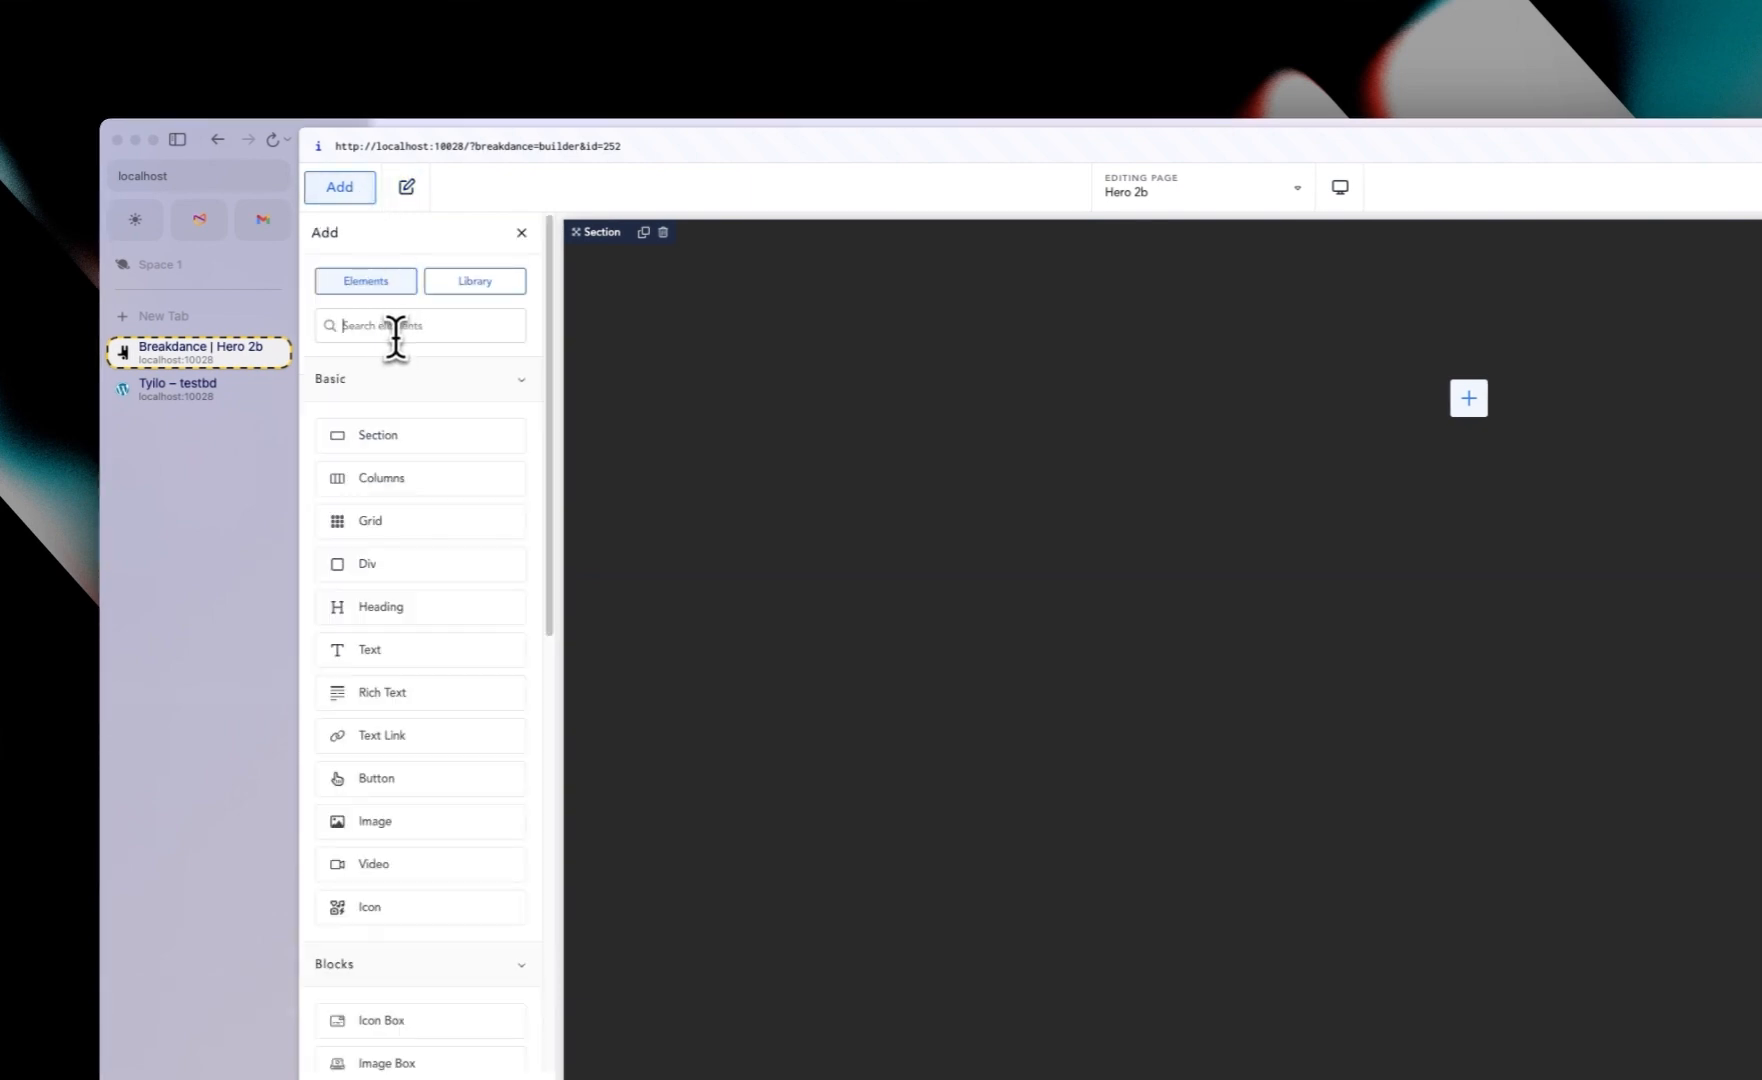
click(410, 566)
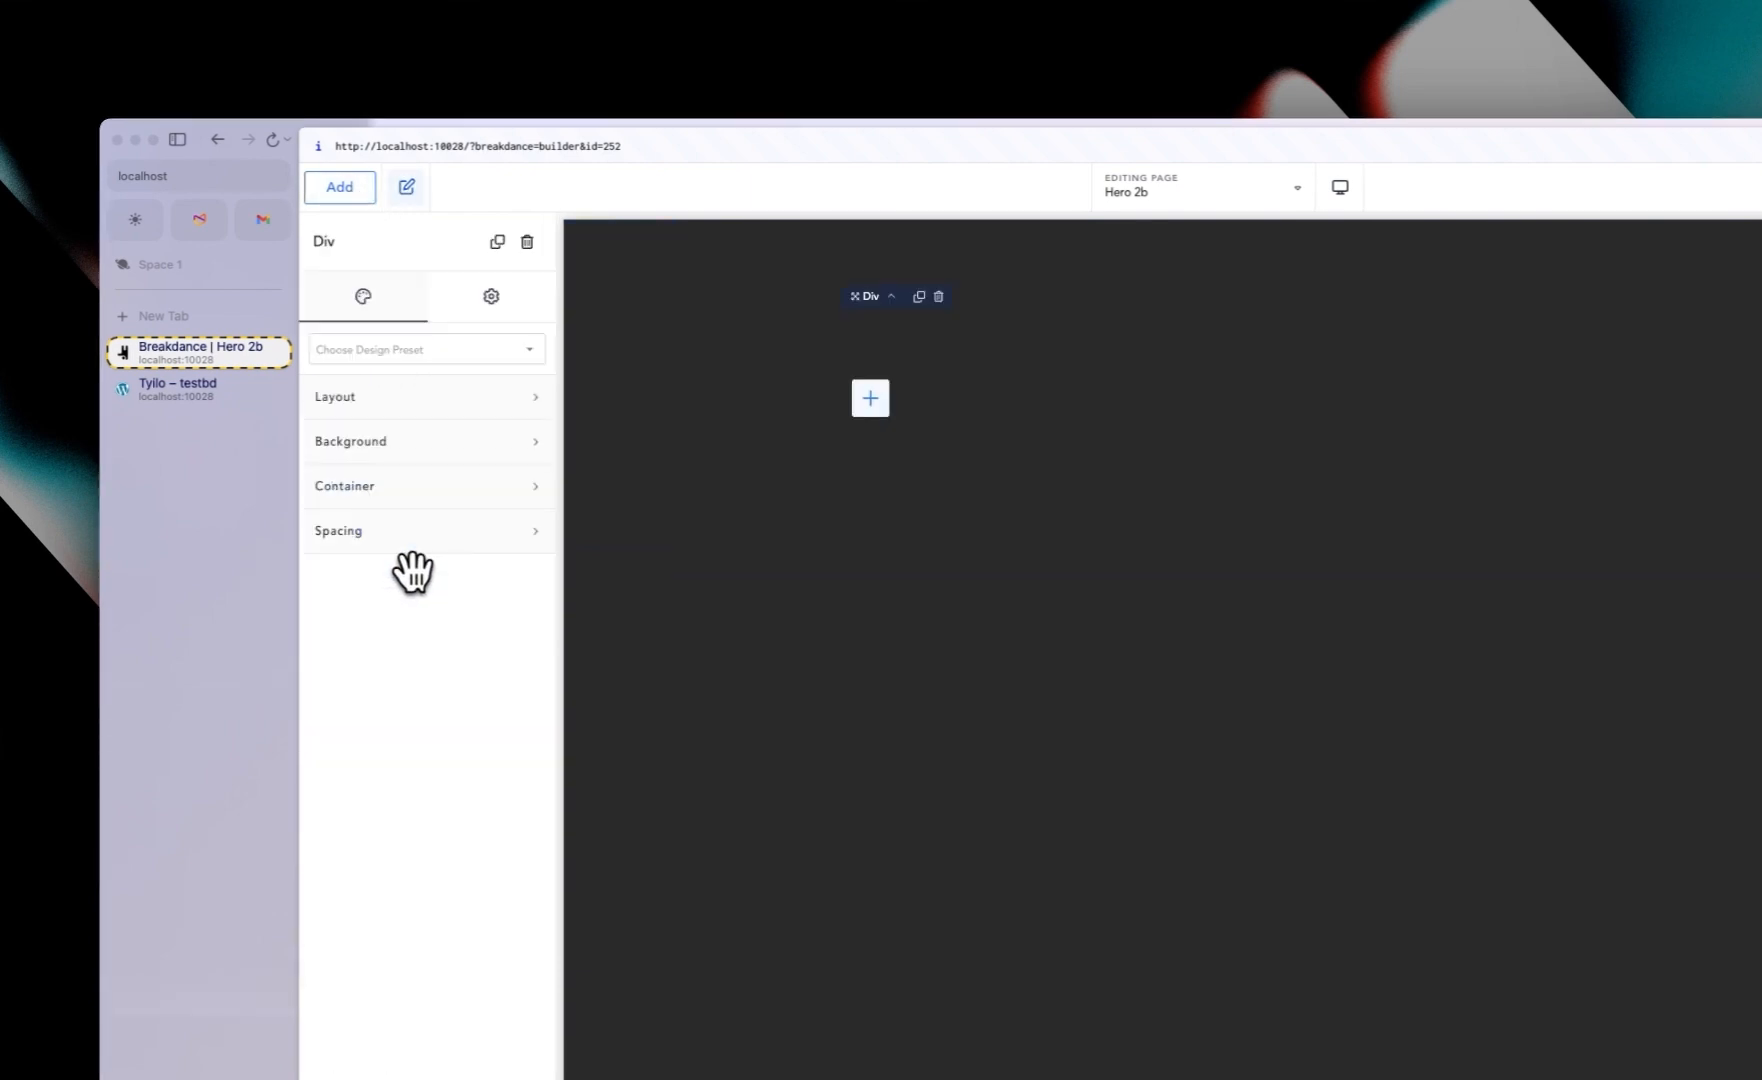
Step: Set the section's layout alignment to center
click(1162, 389)
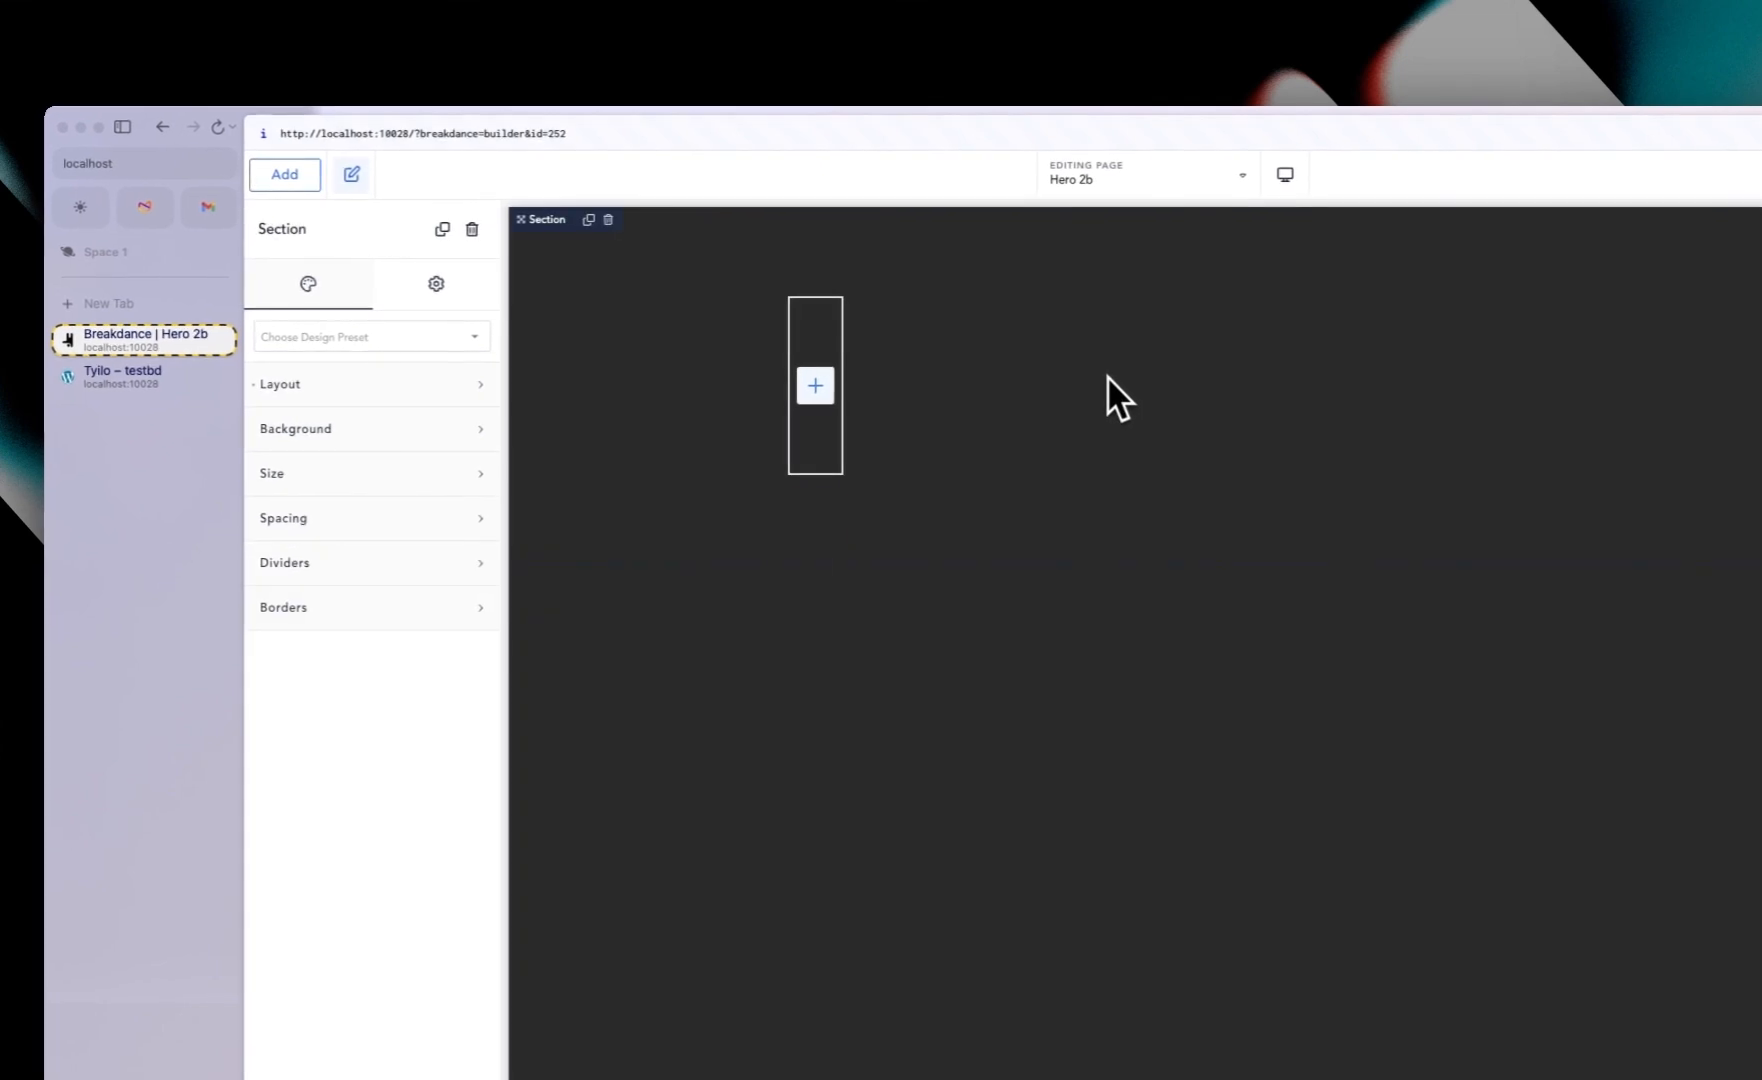
click(362, 389)
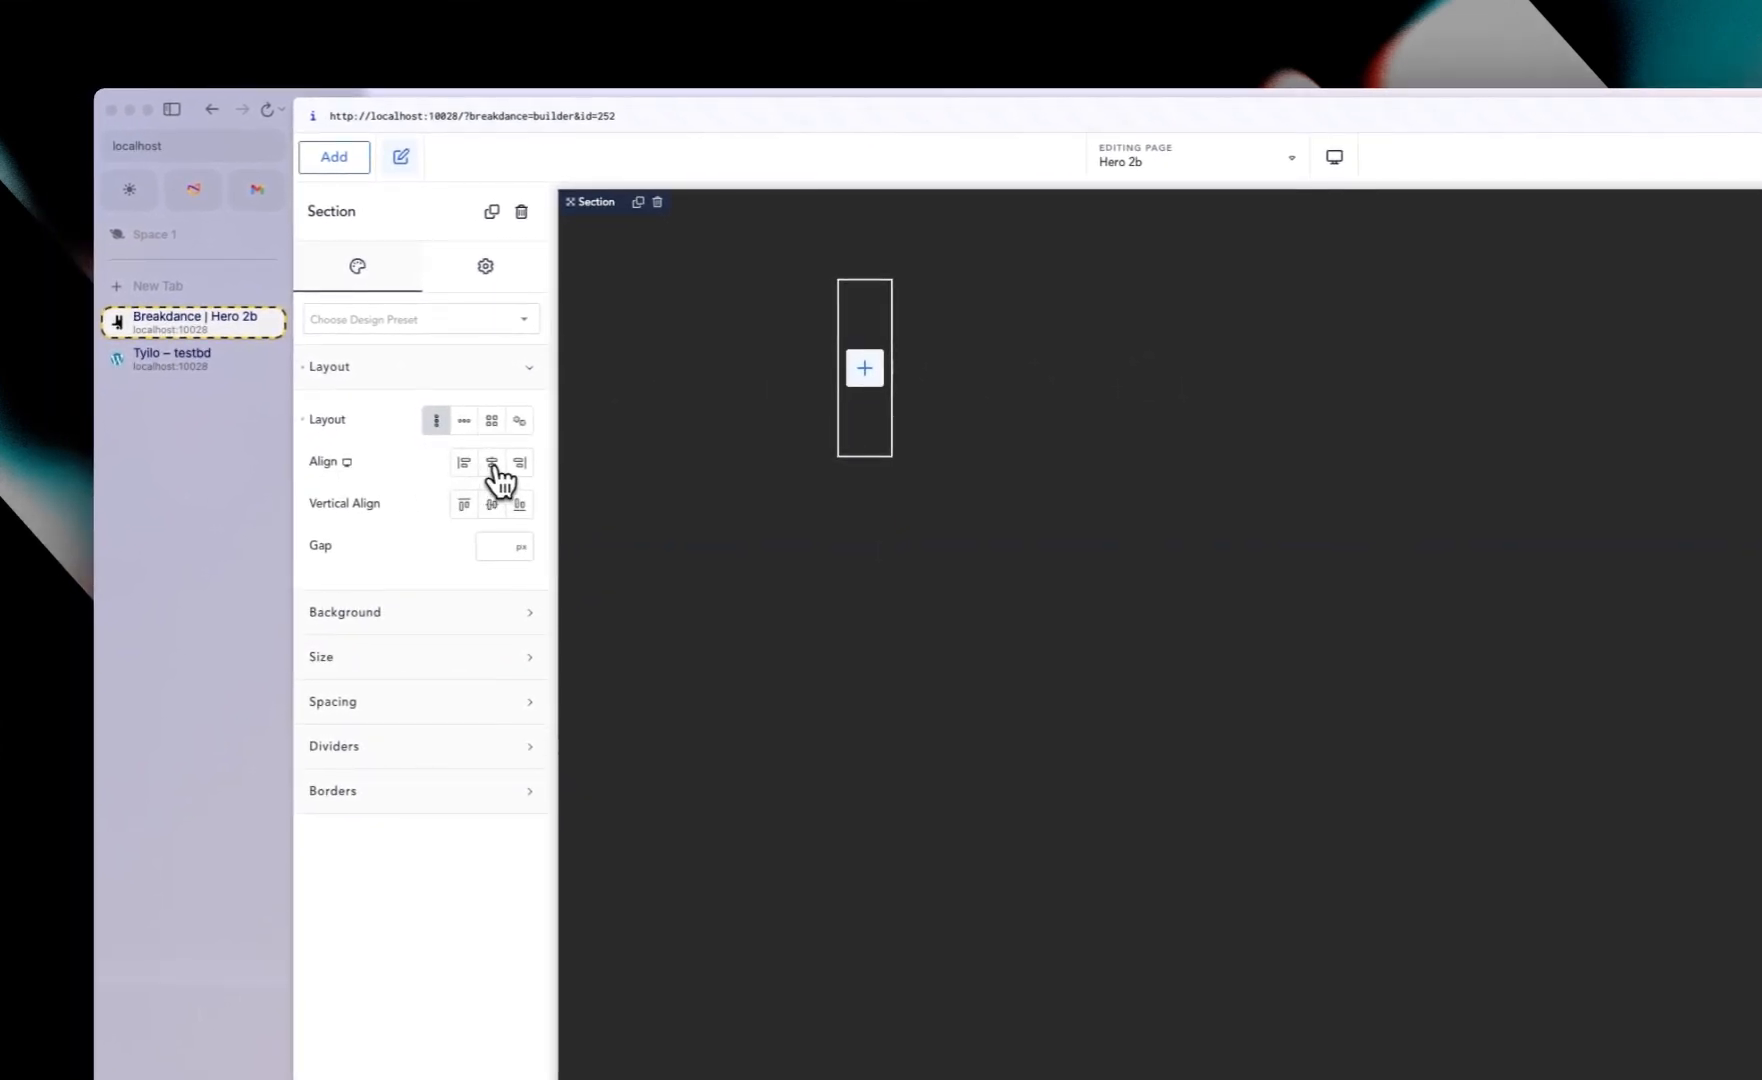
click(493, 466)
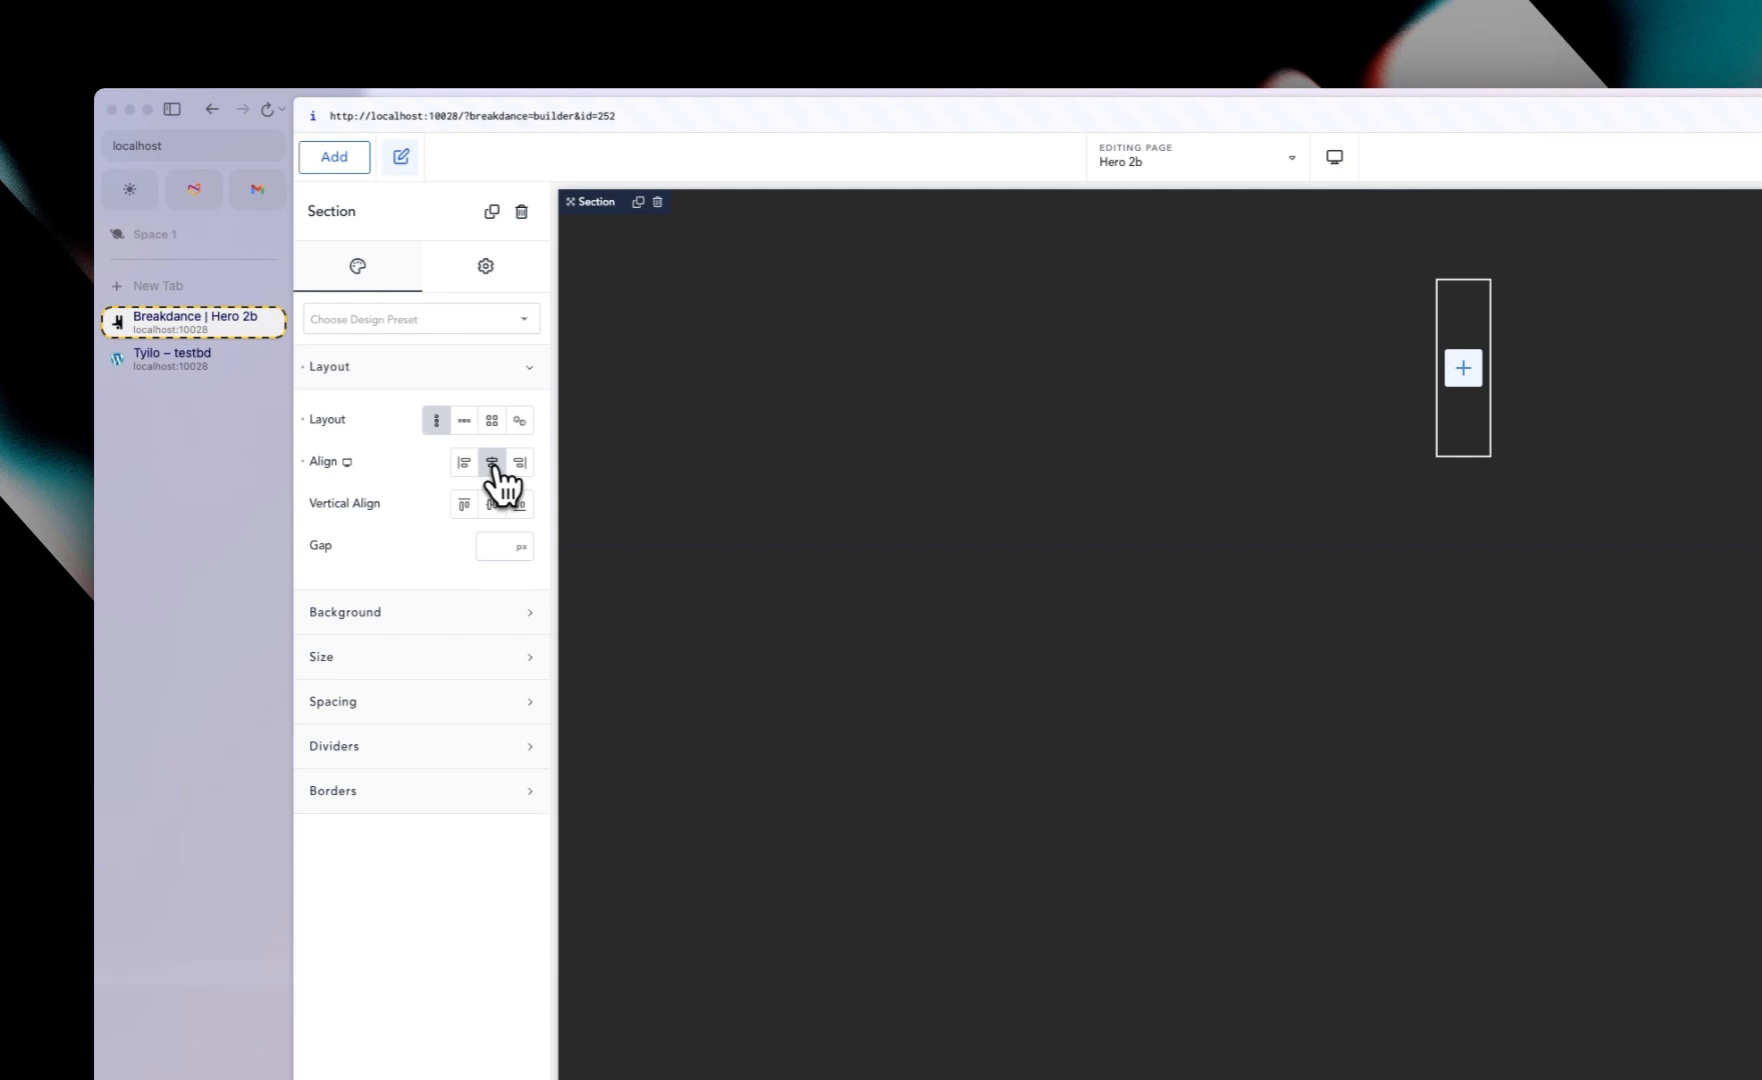
Step: Add a Pulse Dot element to the Div by searching the elements for dot
click(1474, 298)
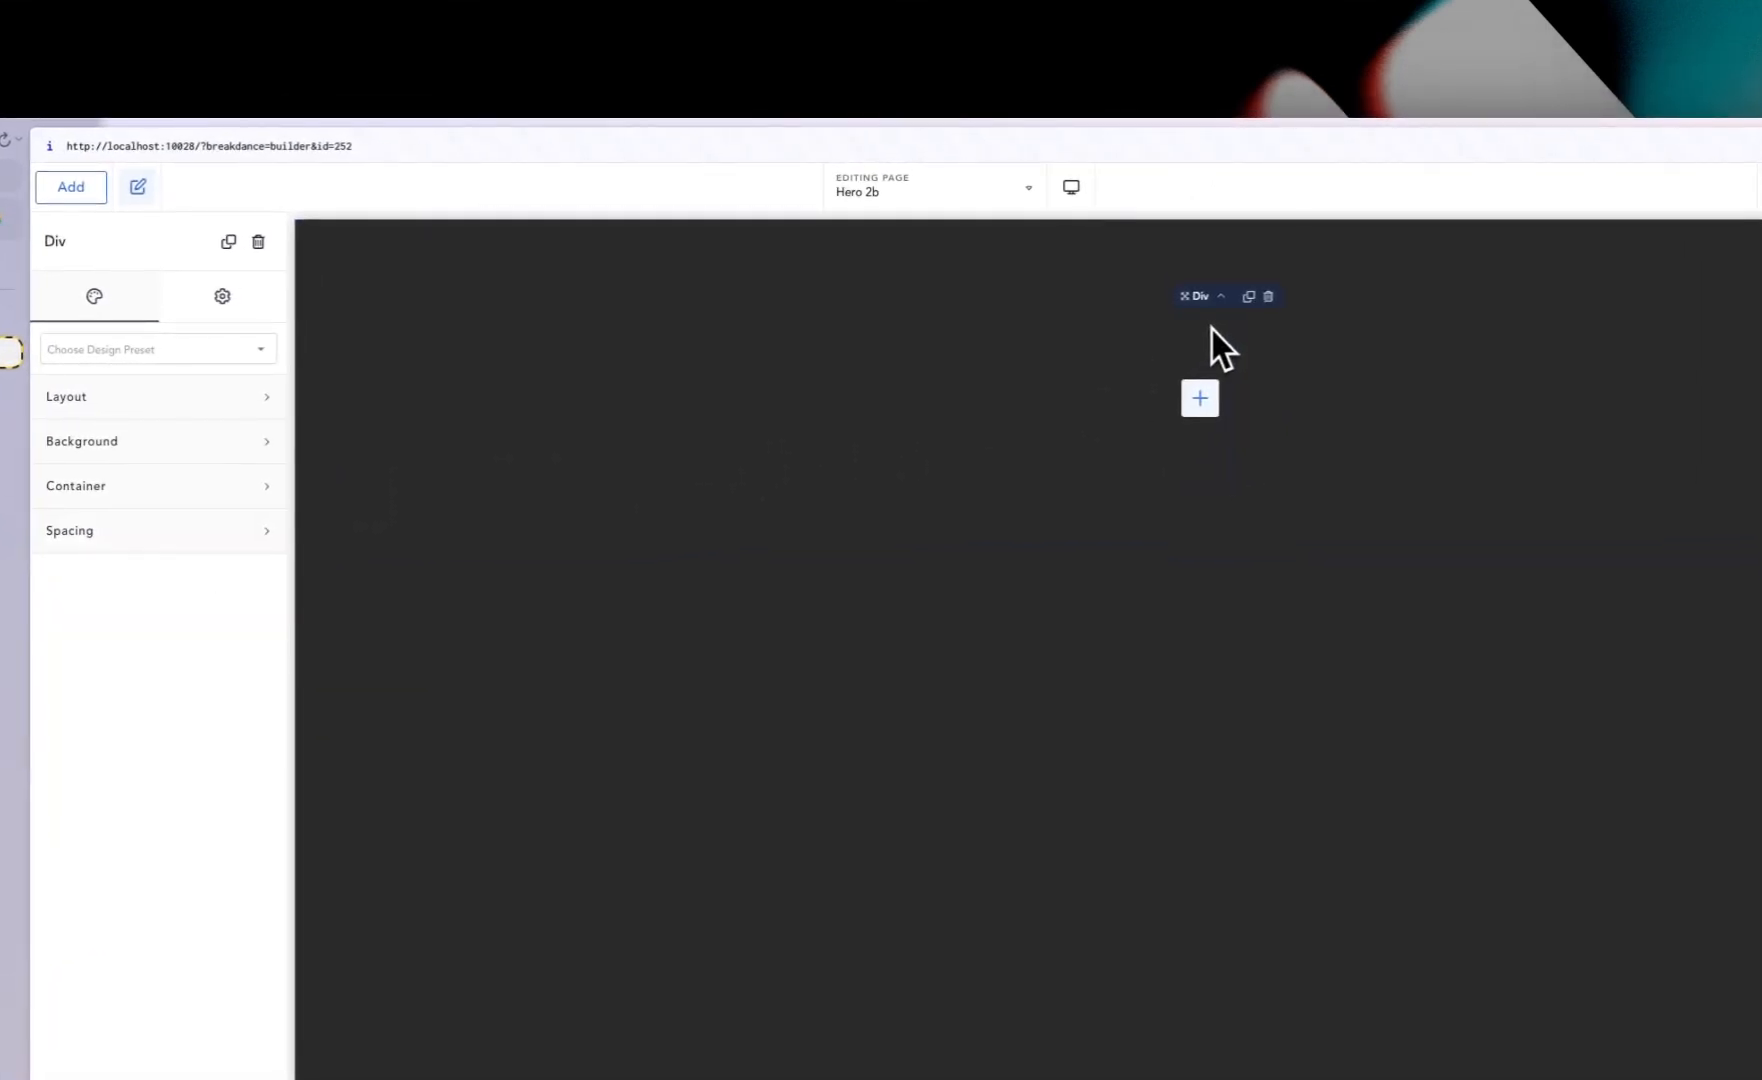
click(71, 187)
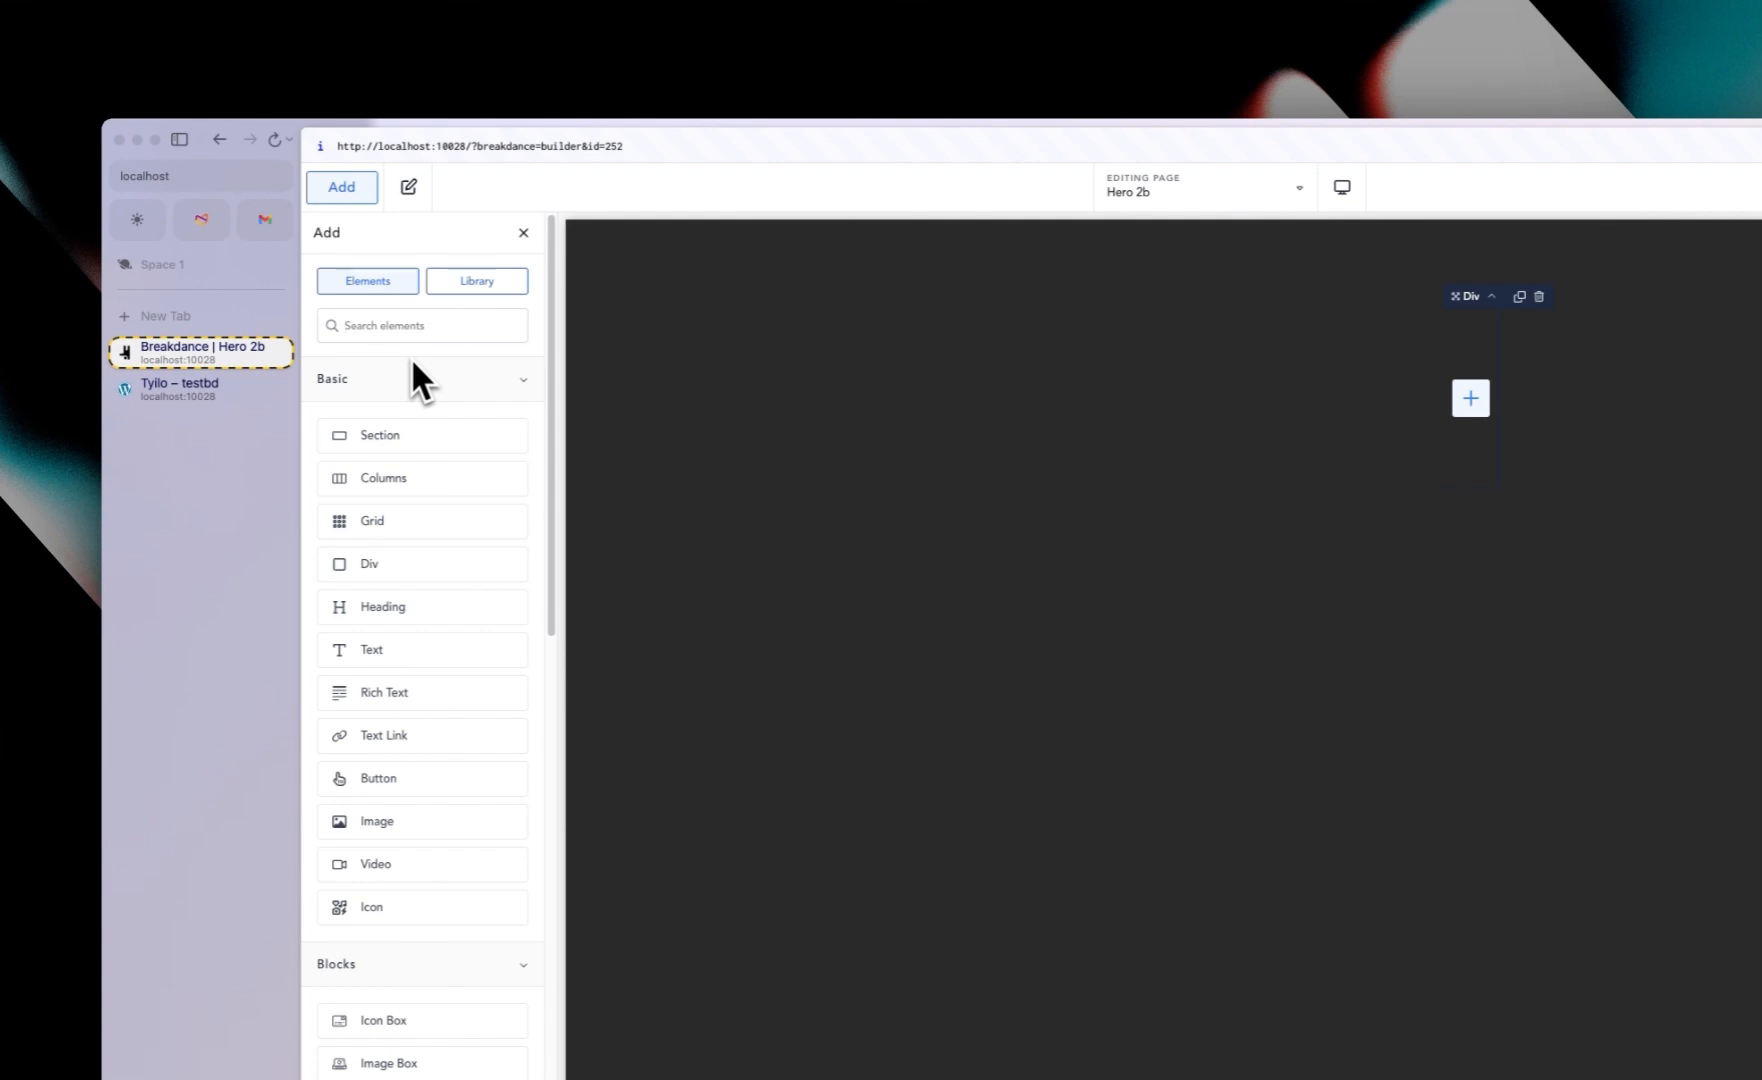
text(dot)
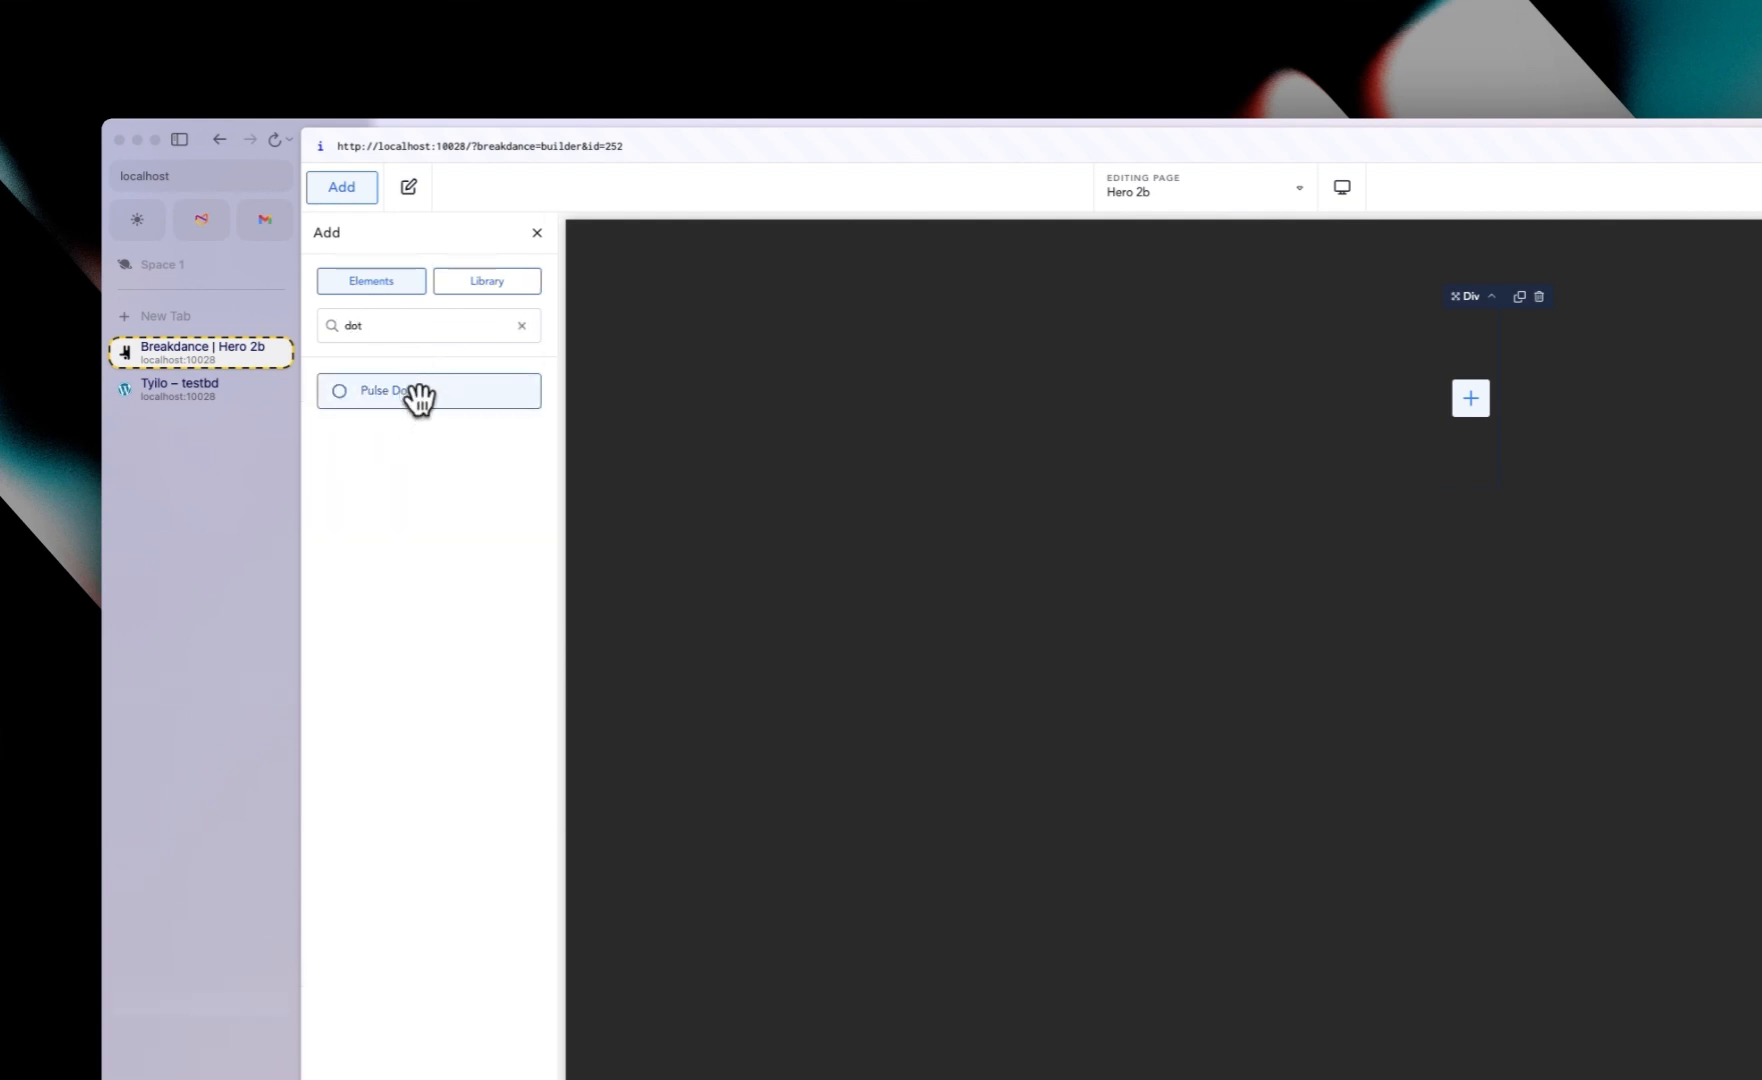
click(418, 395)
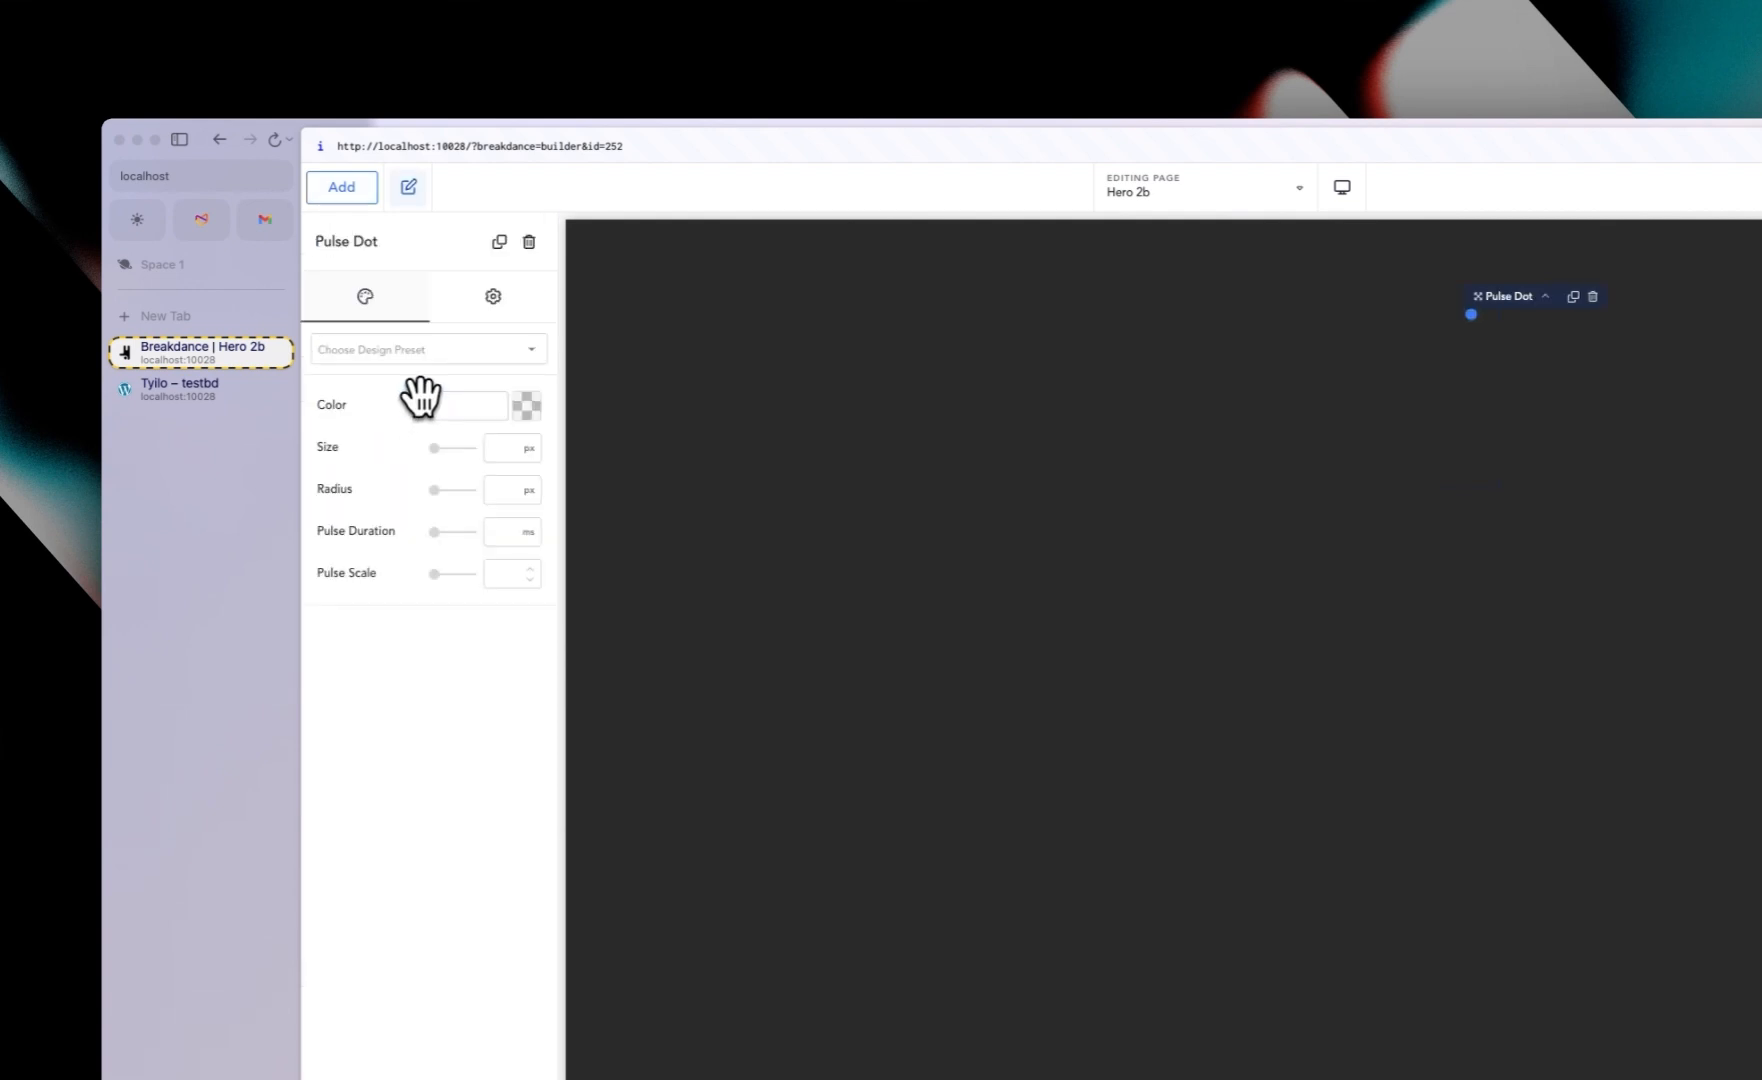
Step: Add a nested Div and move the Pulse Dot inside it in the structure tree
click(350, 188)
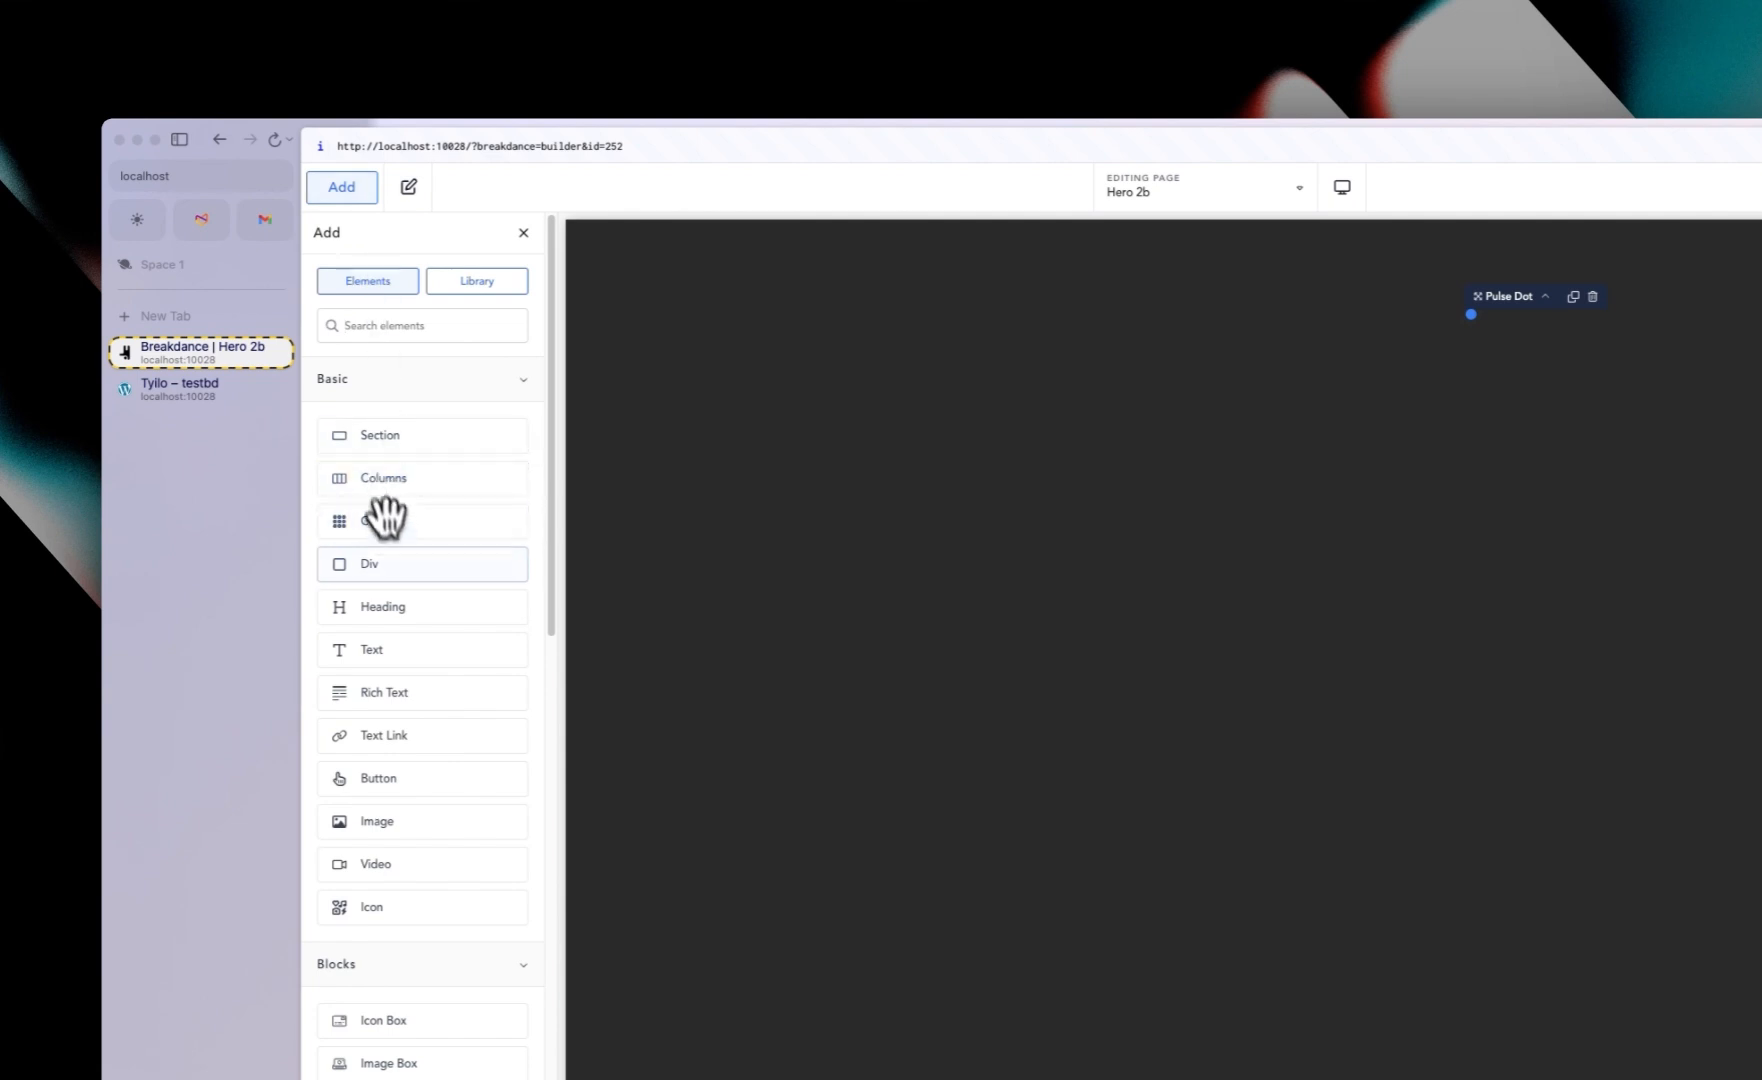
click(396, 561)
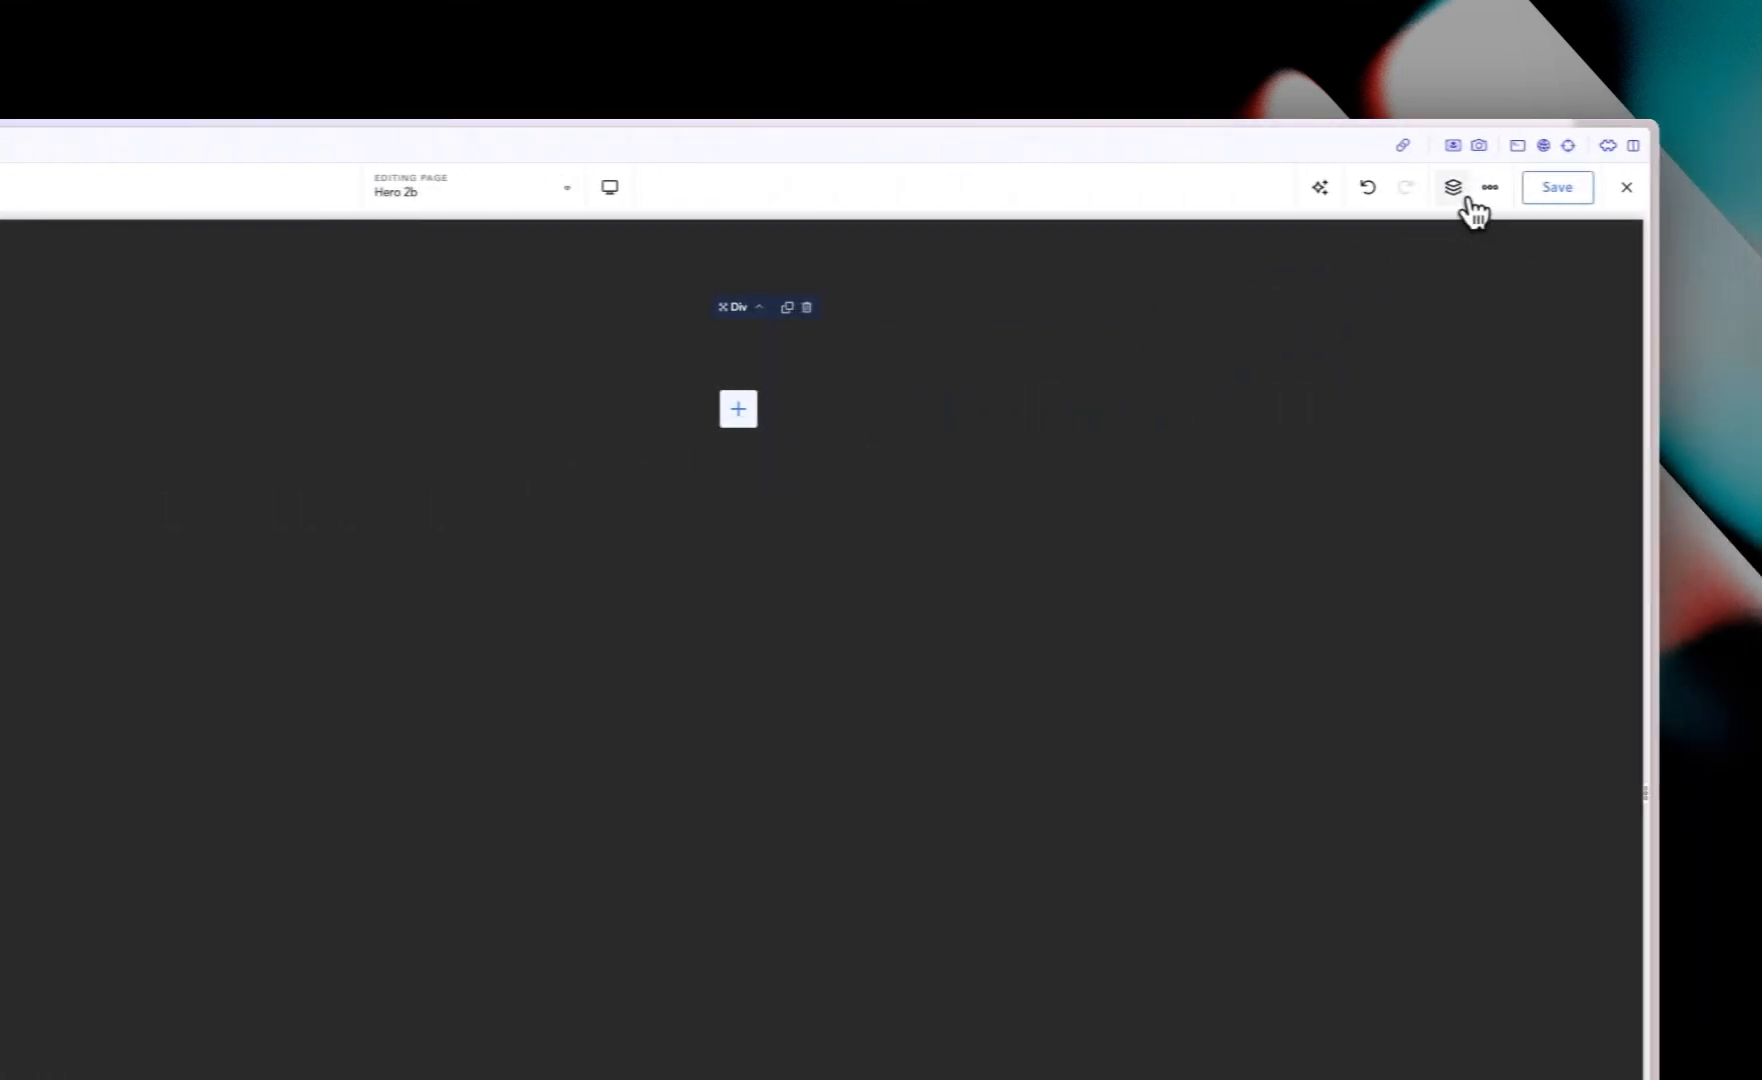
click(1582, 187)
mouse_move(1486, 358)
mouse_down()
mouse_move(1483, 333)
mouse_move(1477, 360)
mouse_up()
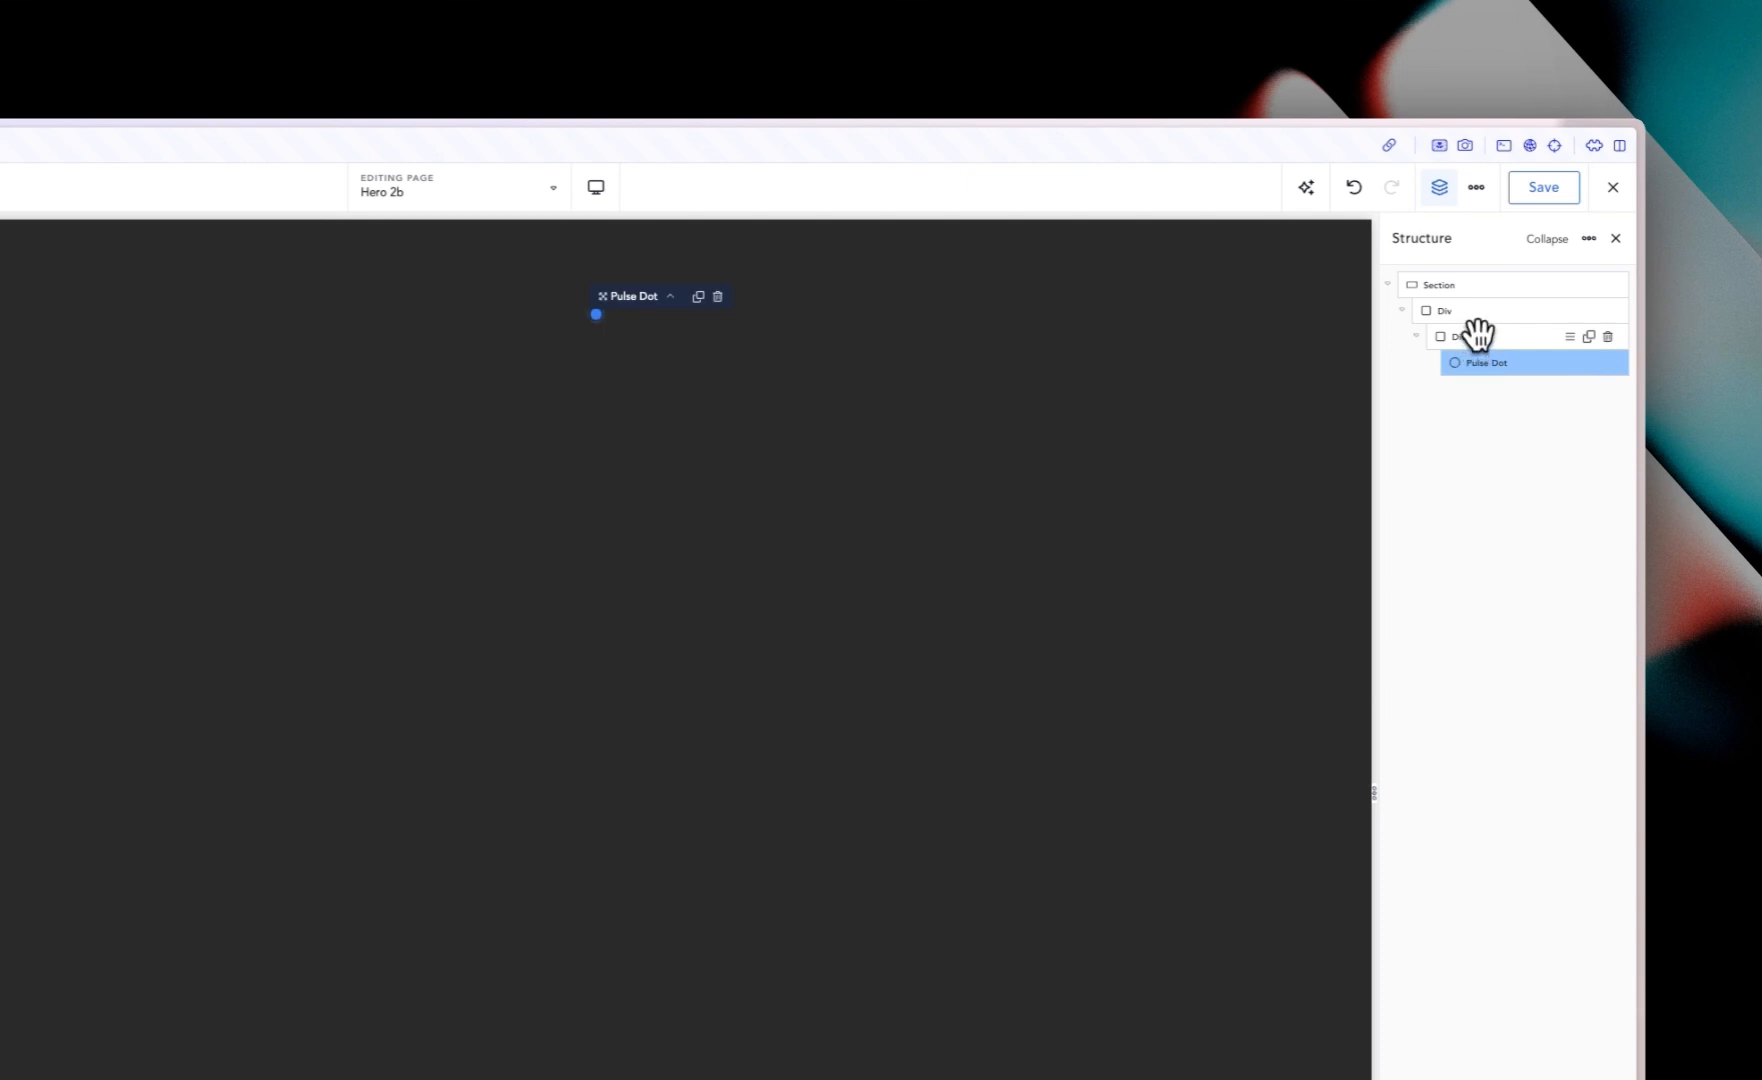
click(1477, 334)
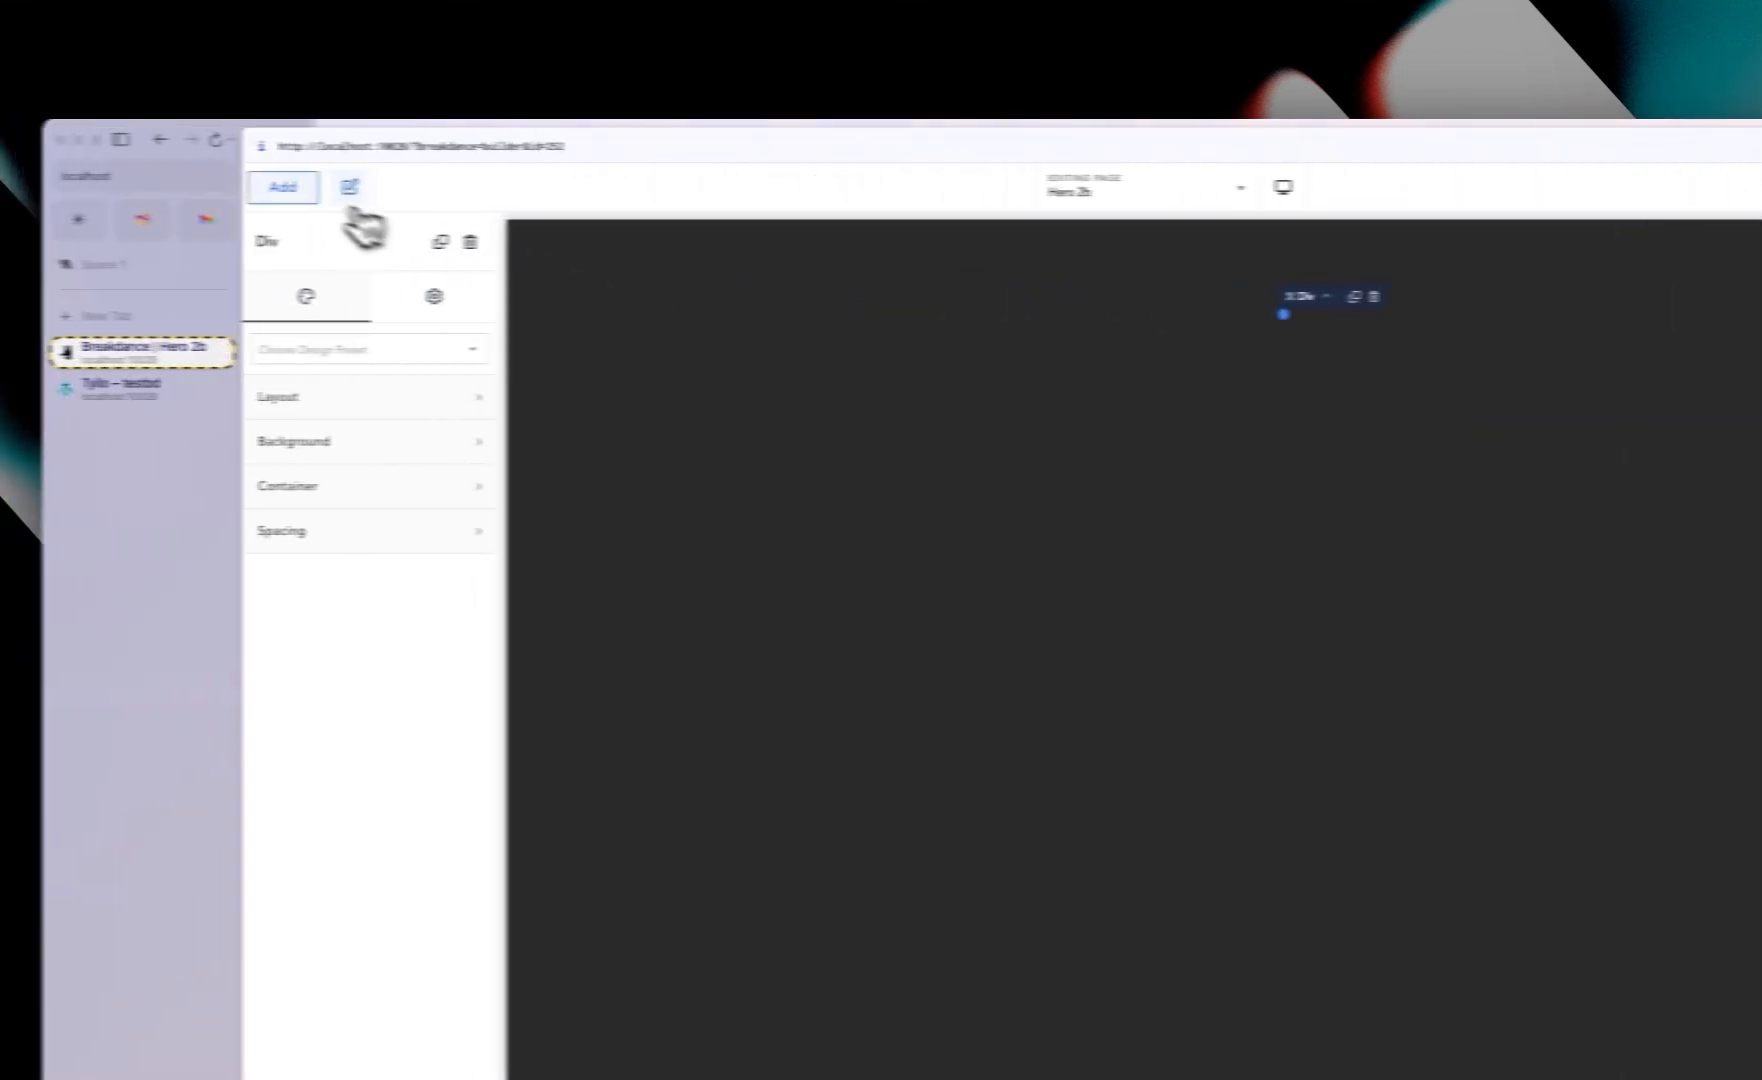
Step: Add a Text element to the inner Div by searching for text
click(283, 187)
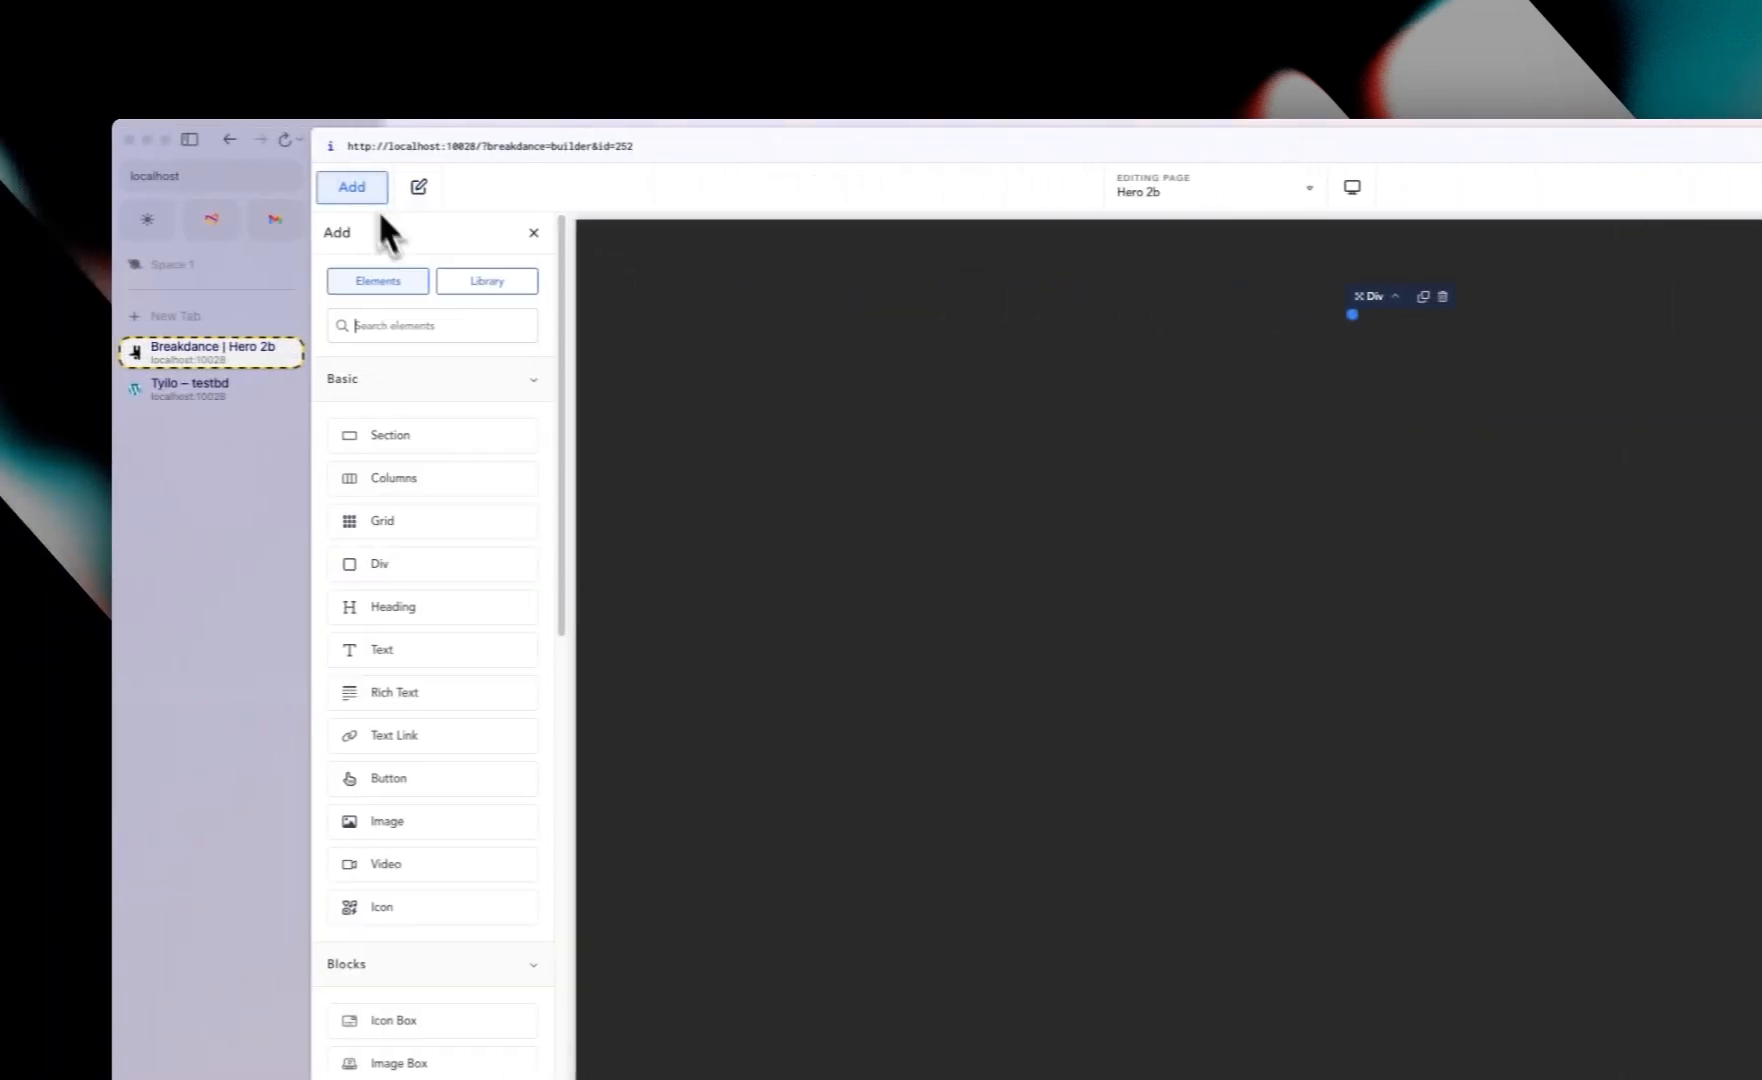
click(442, 323)
text(text)
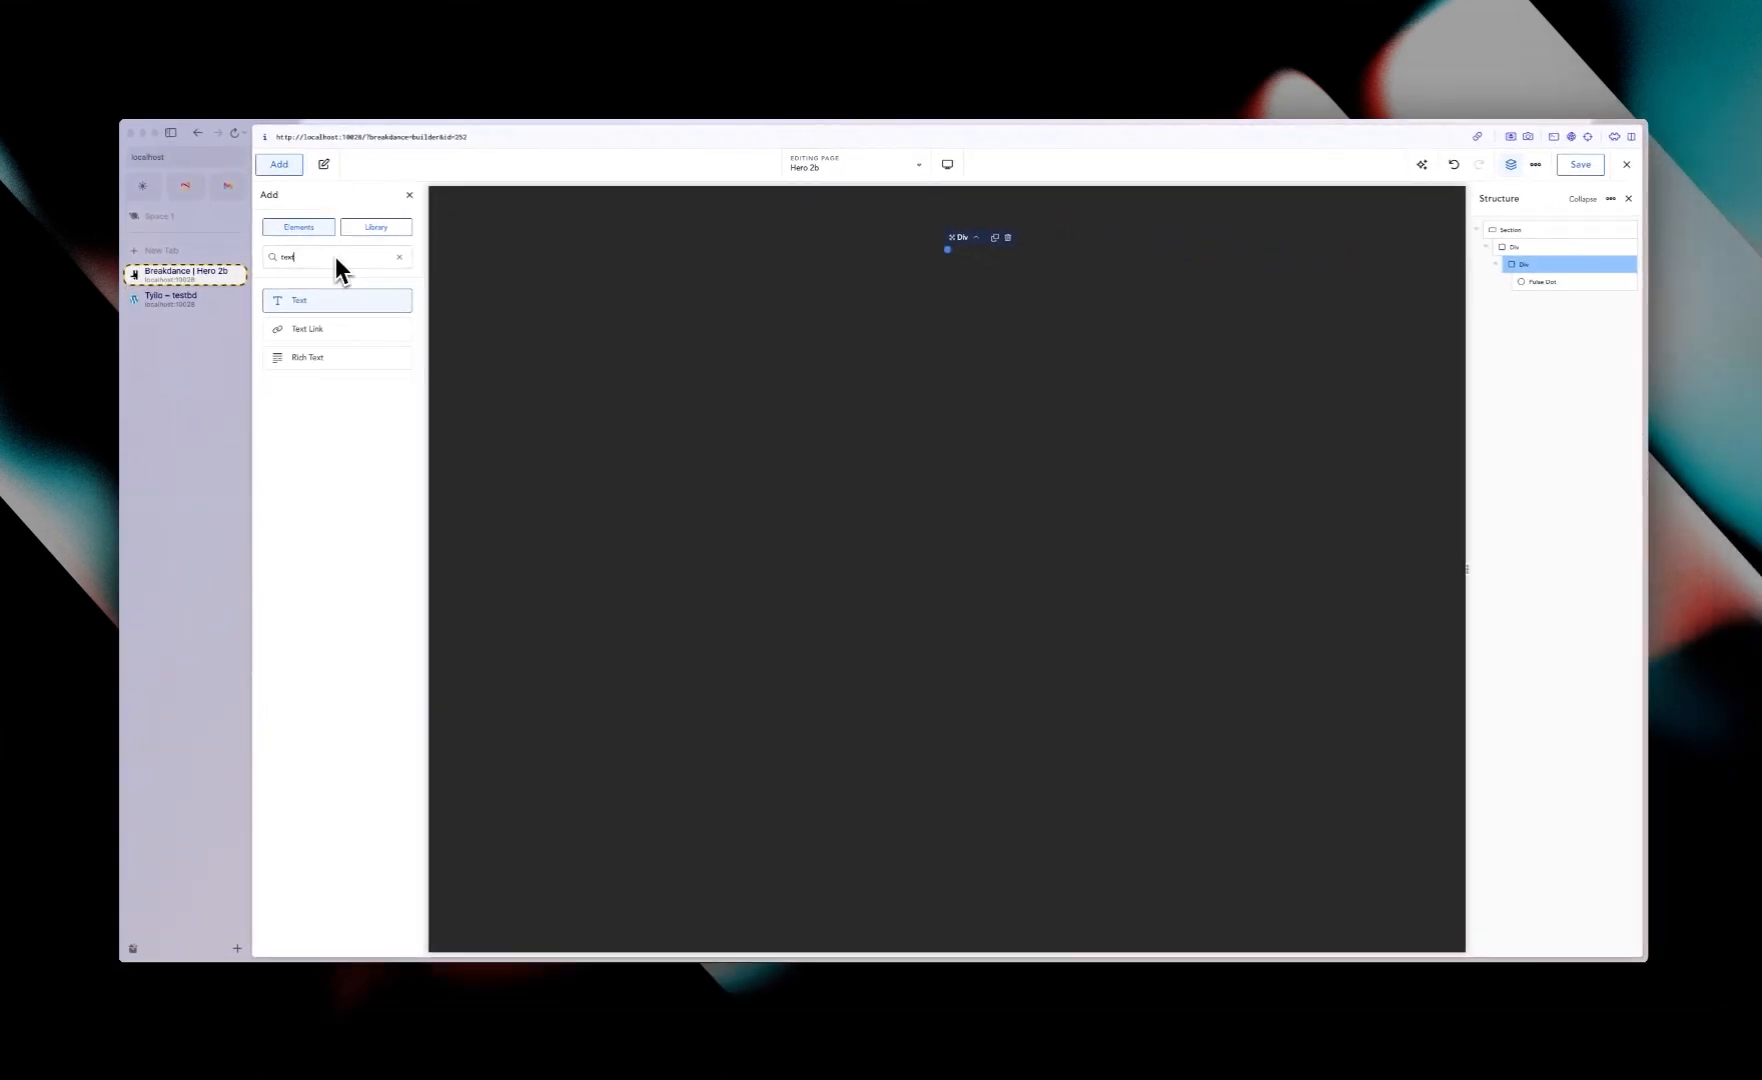
key(Return)
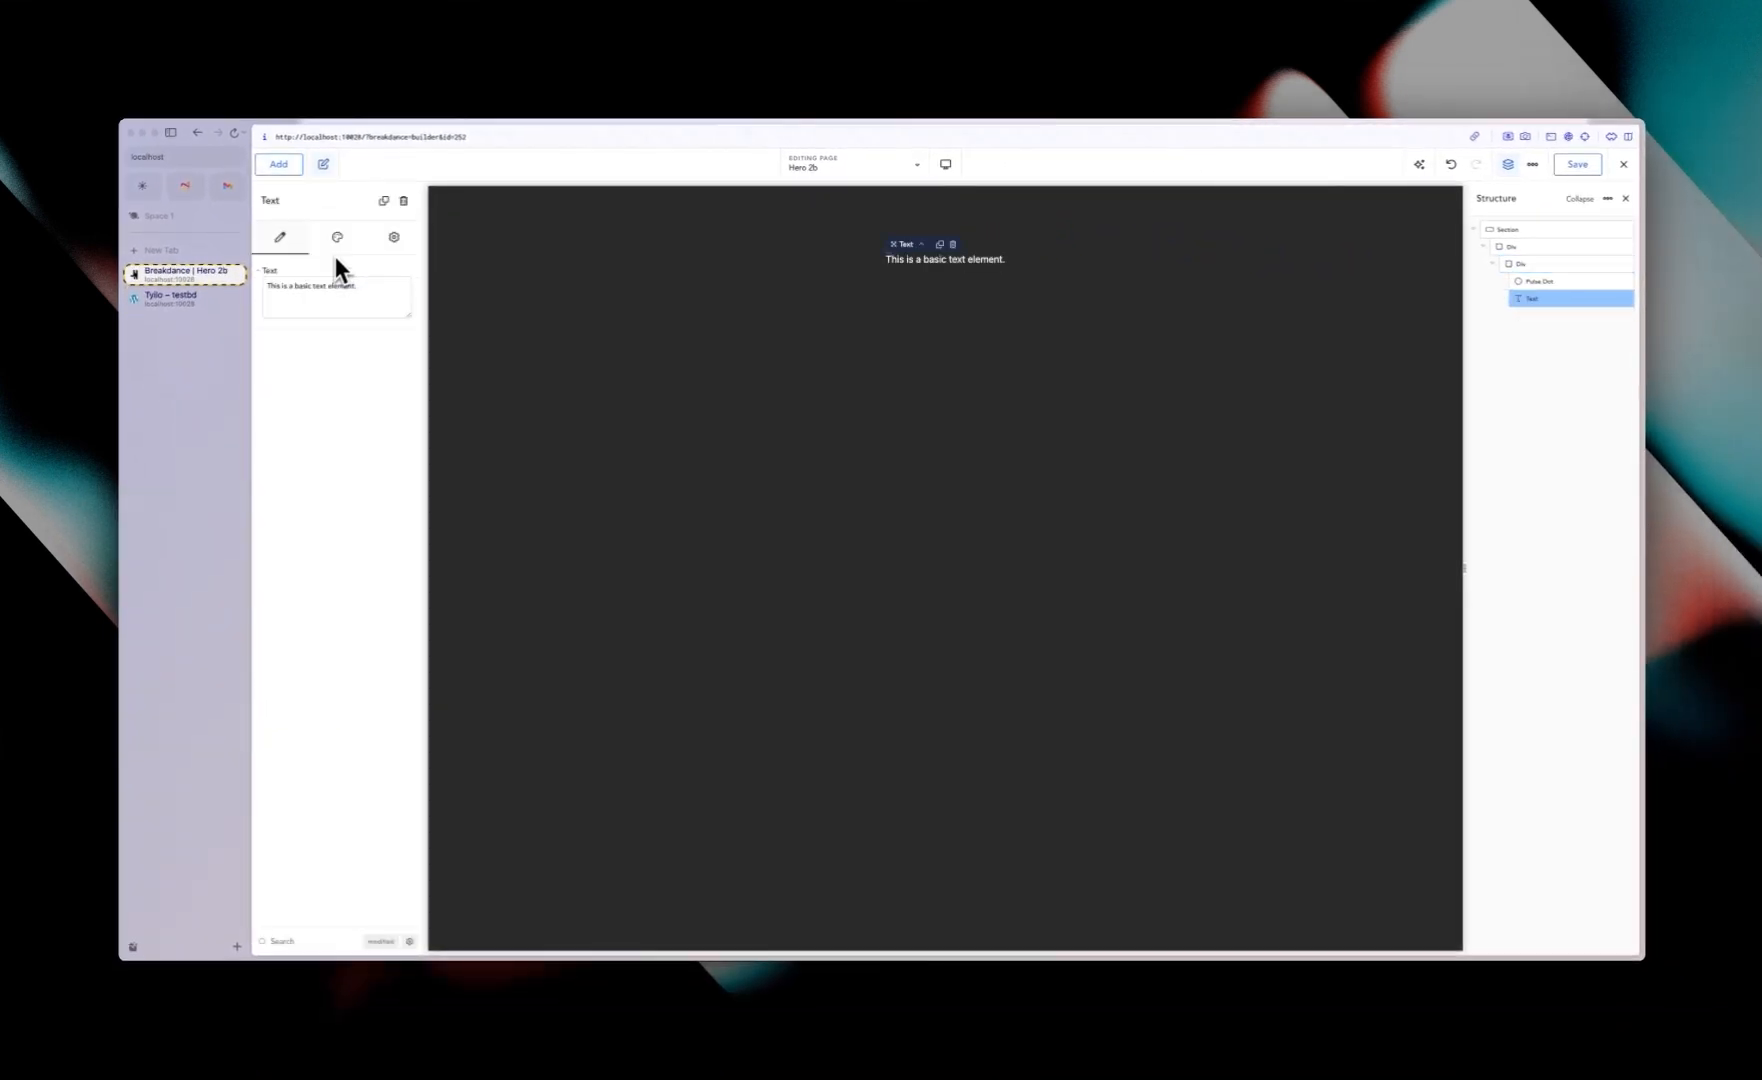
Step: Add an Icon element after the text by searching for icon
click(281, 166)
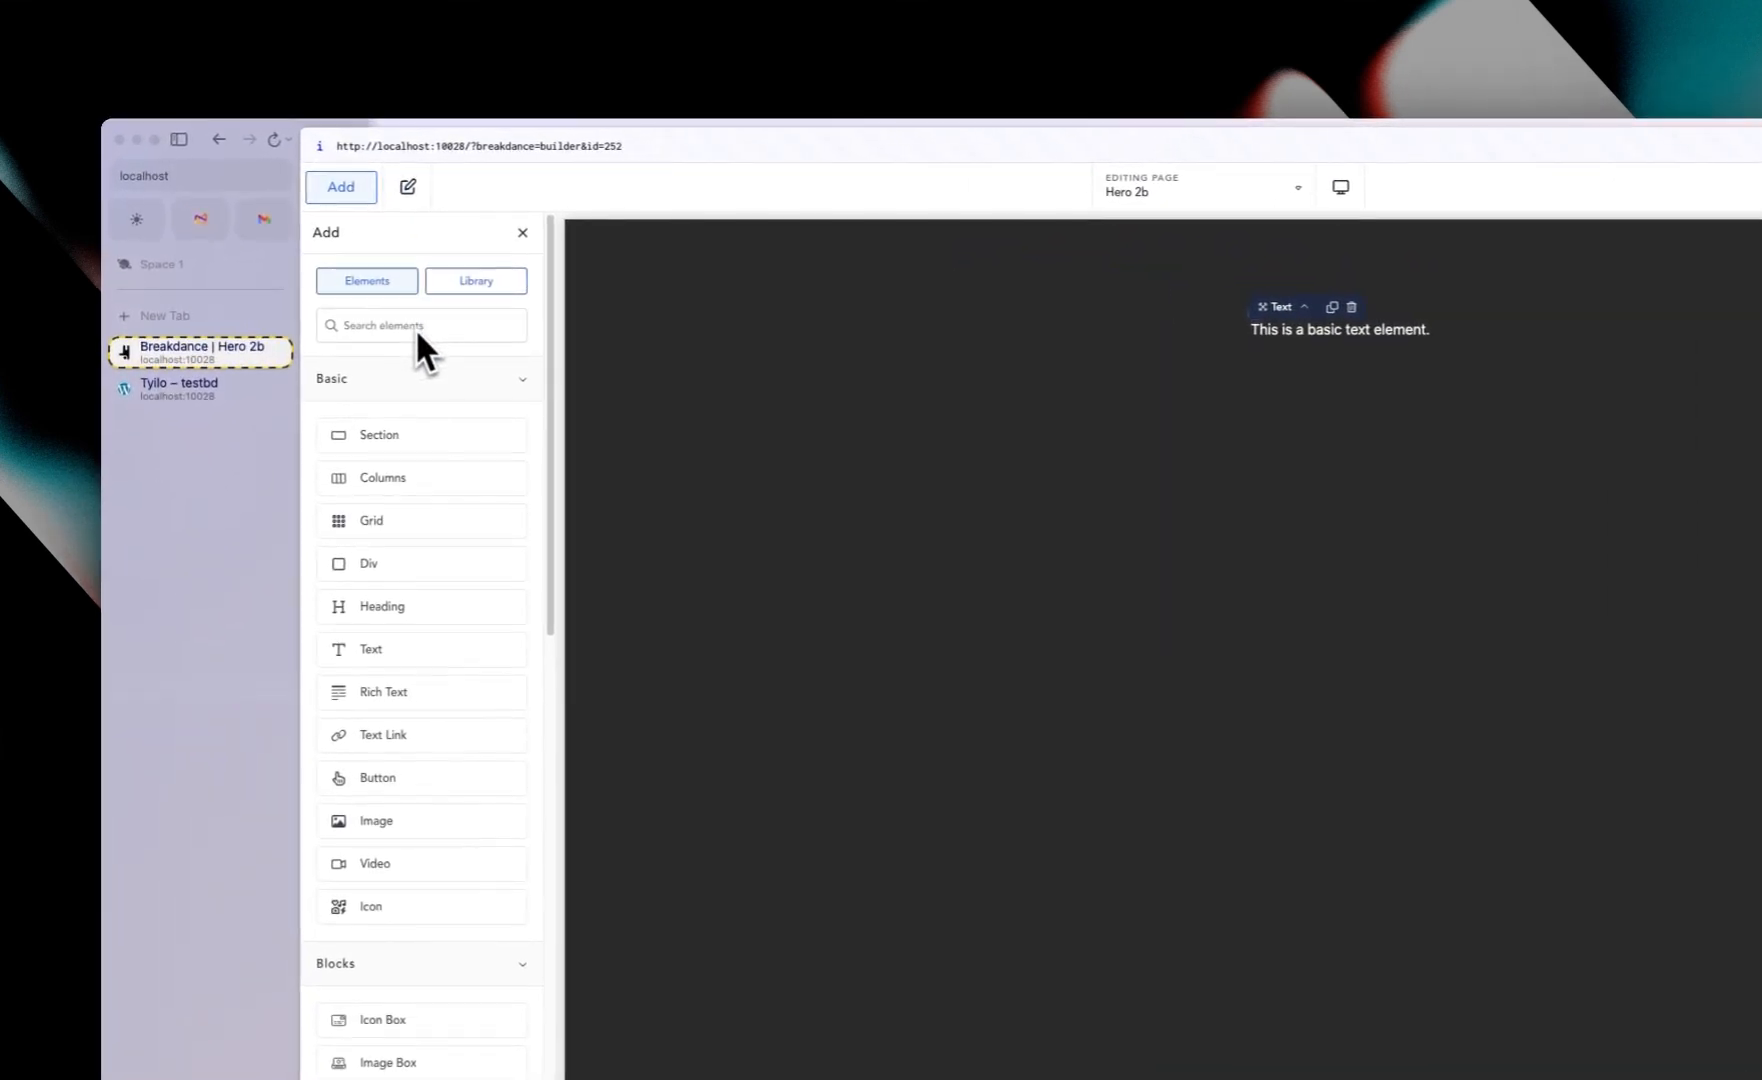
text(icon)
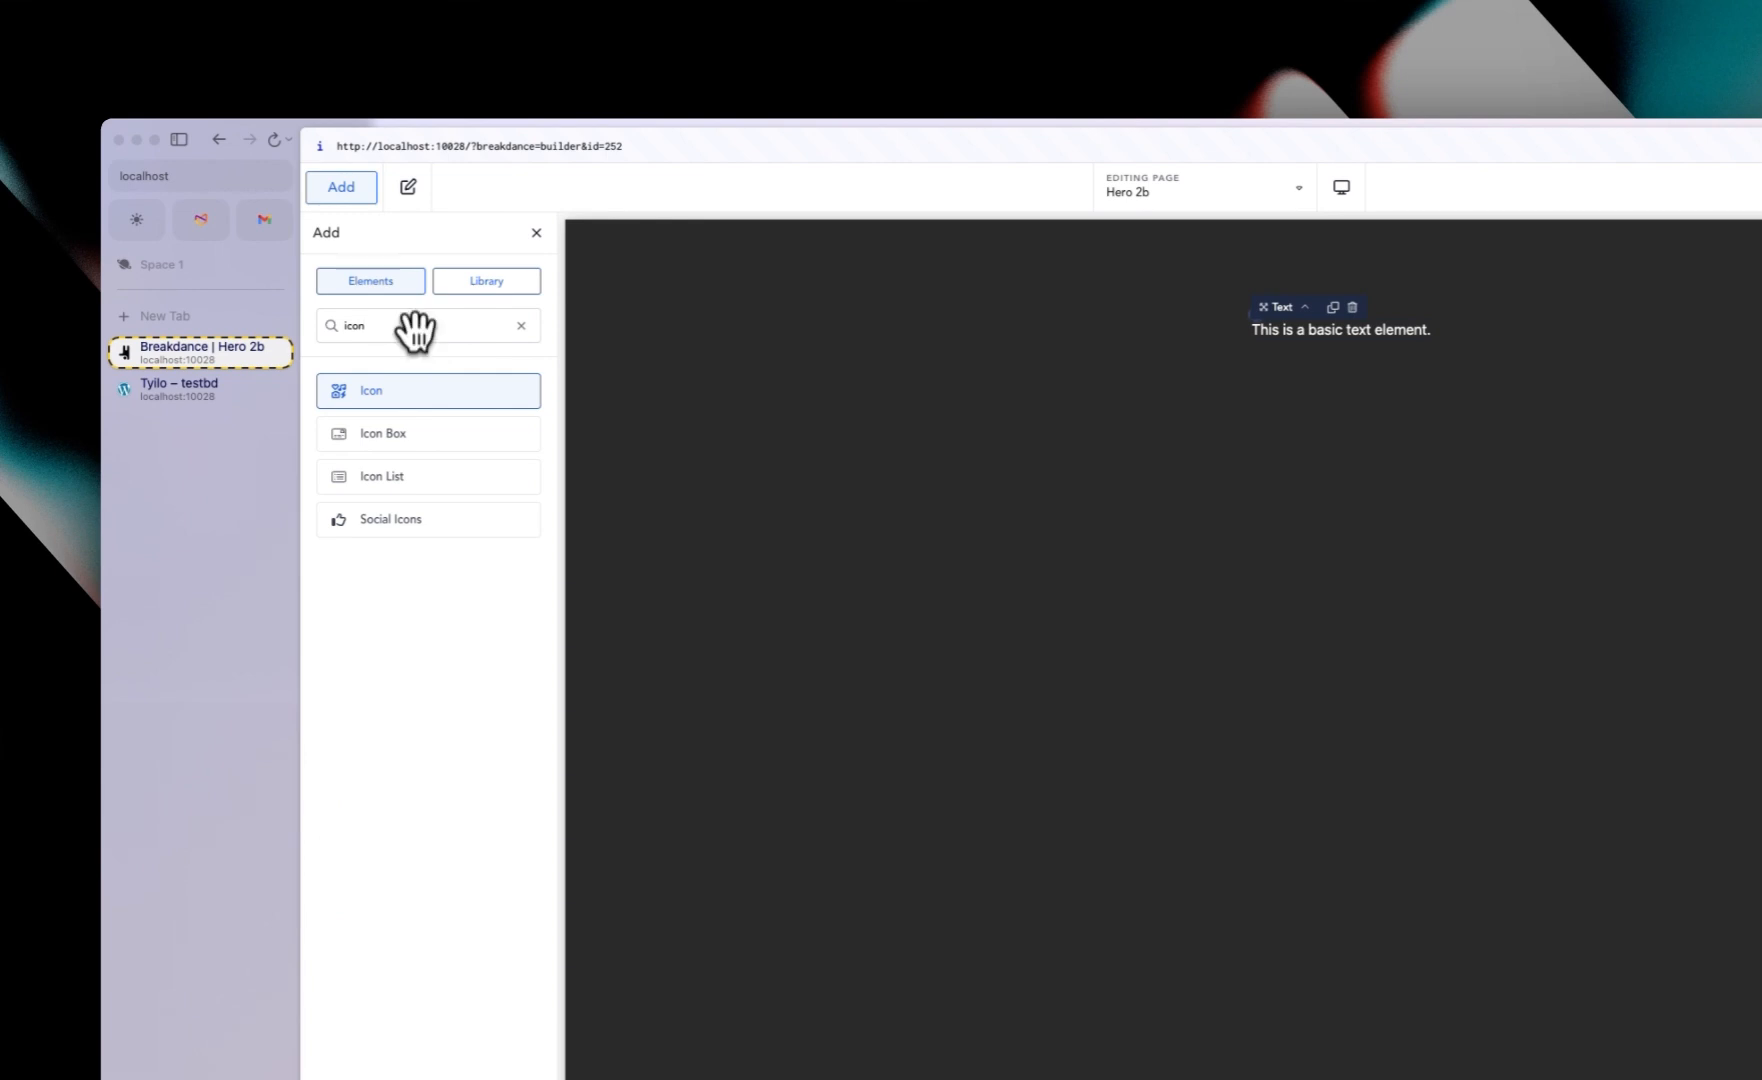
click(413, 390)
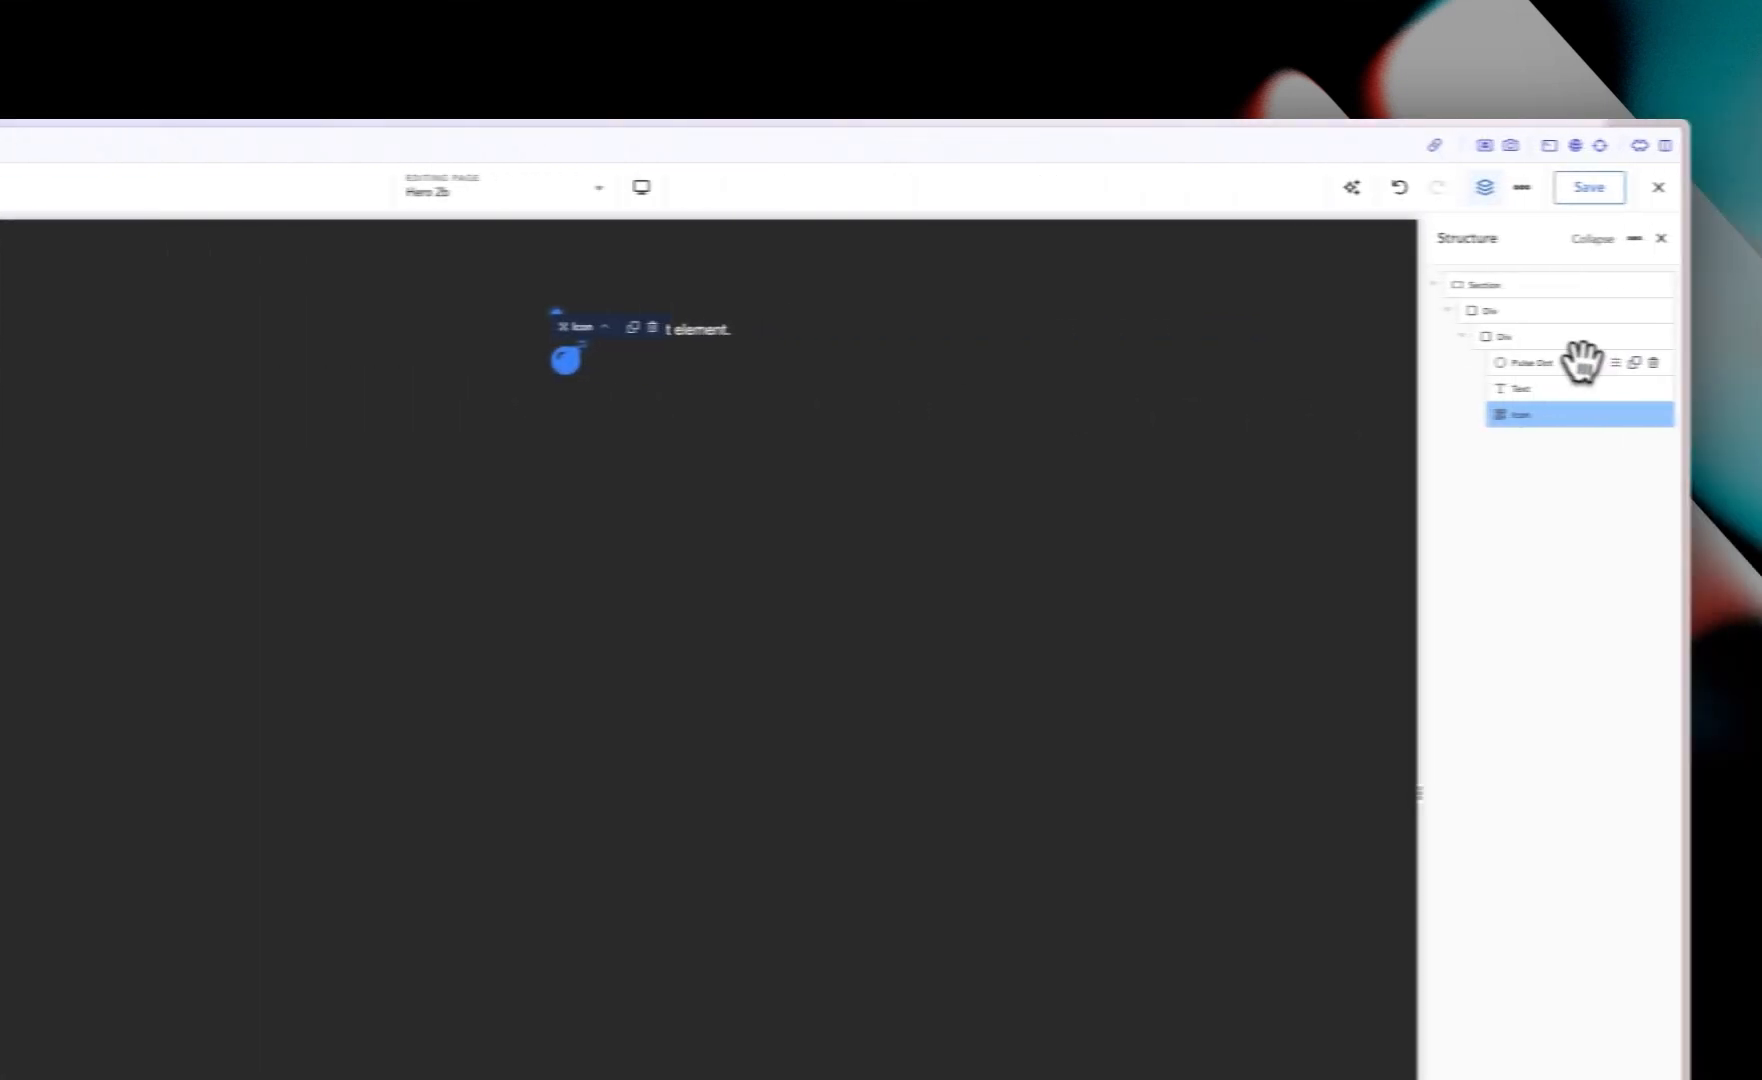
Step: Set the inner Div to a horizontal layout, vertically centered, with a 10 px gap
click(1546, 338)
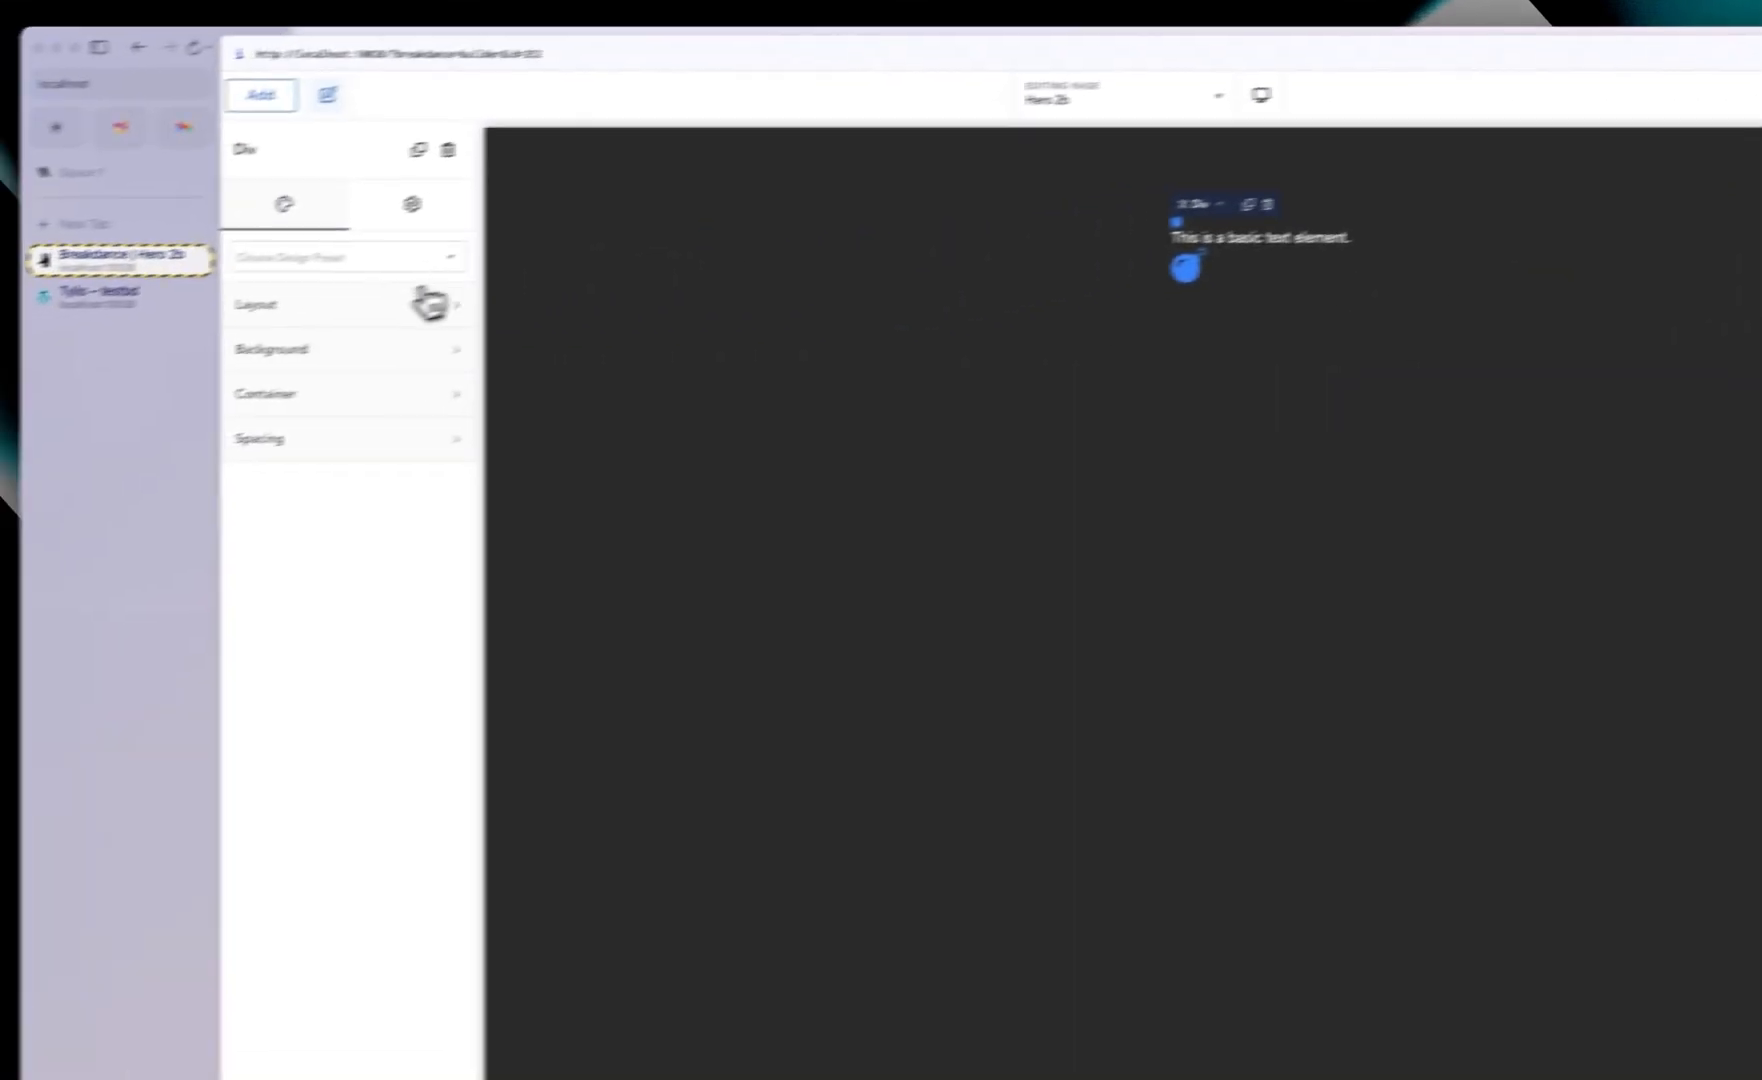
click(430, 303)
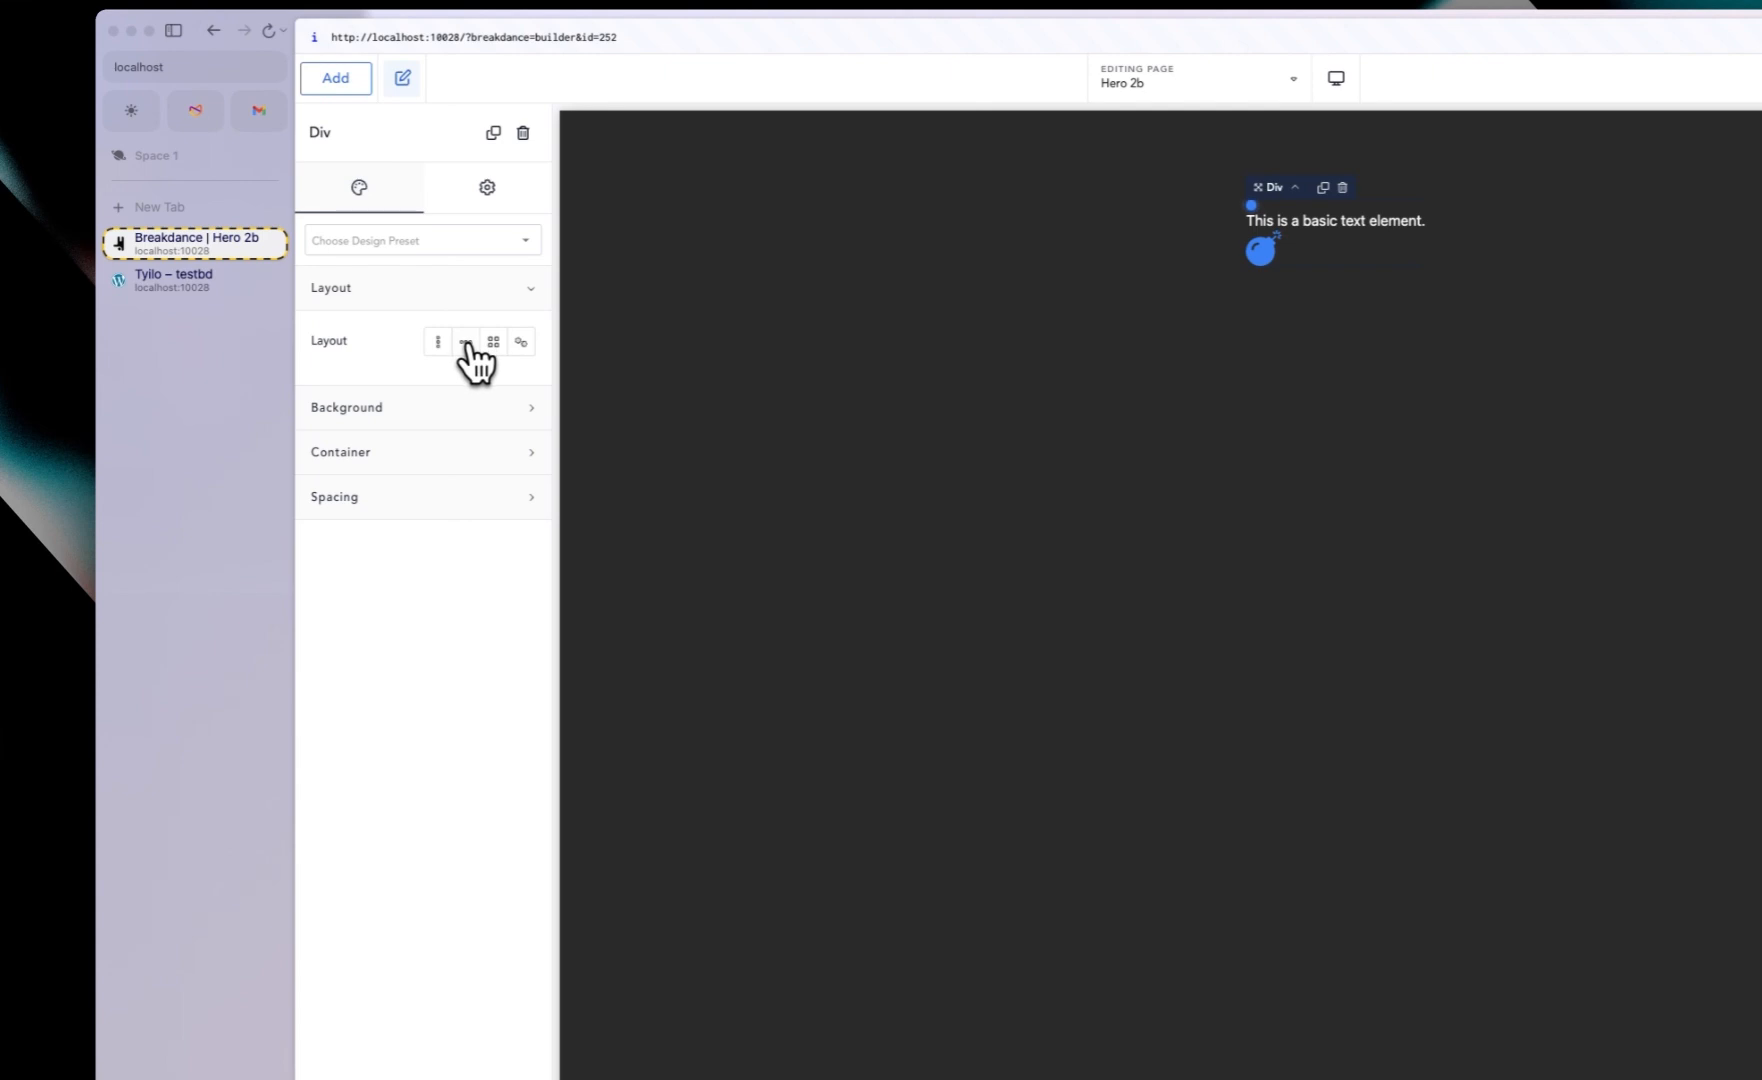
click(466, 343)
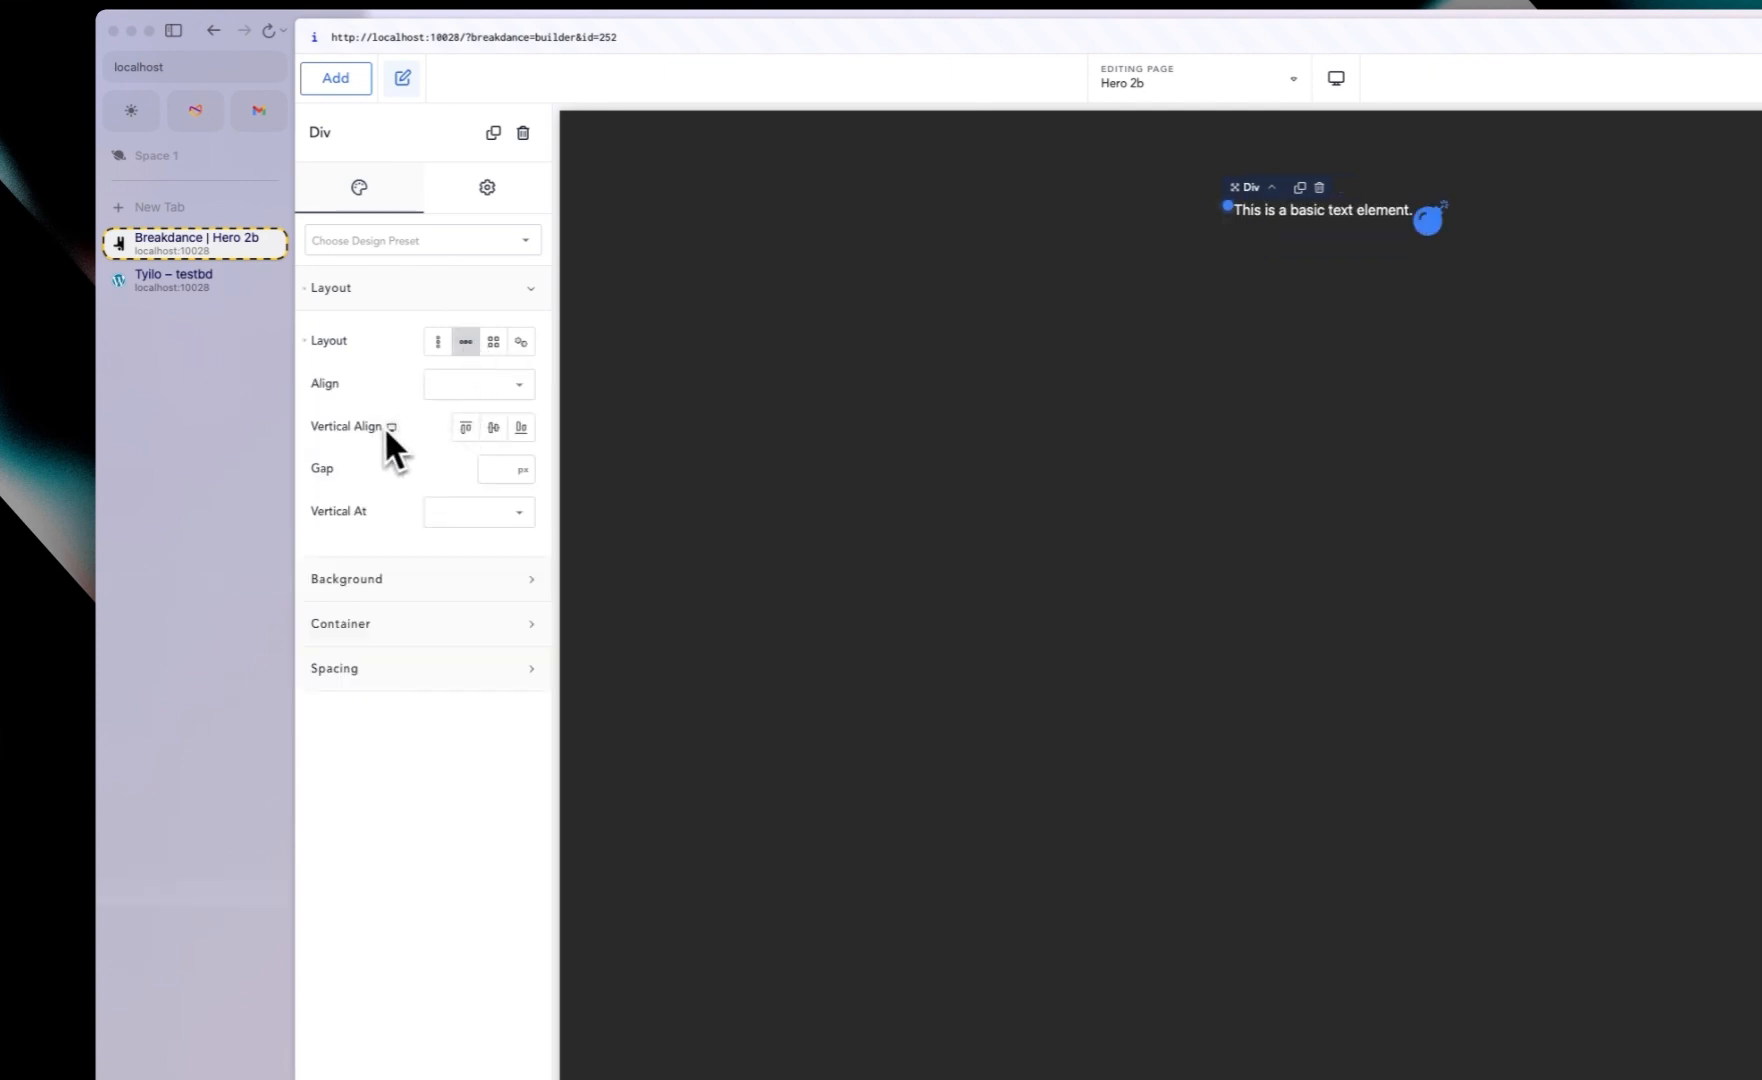
click(494, 428)
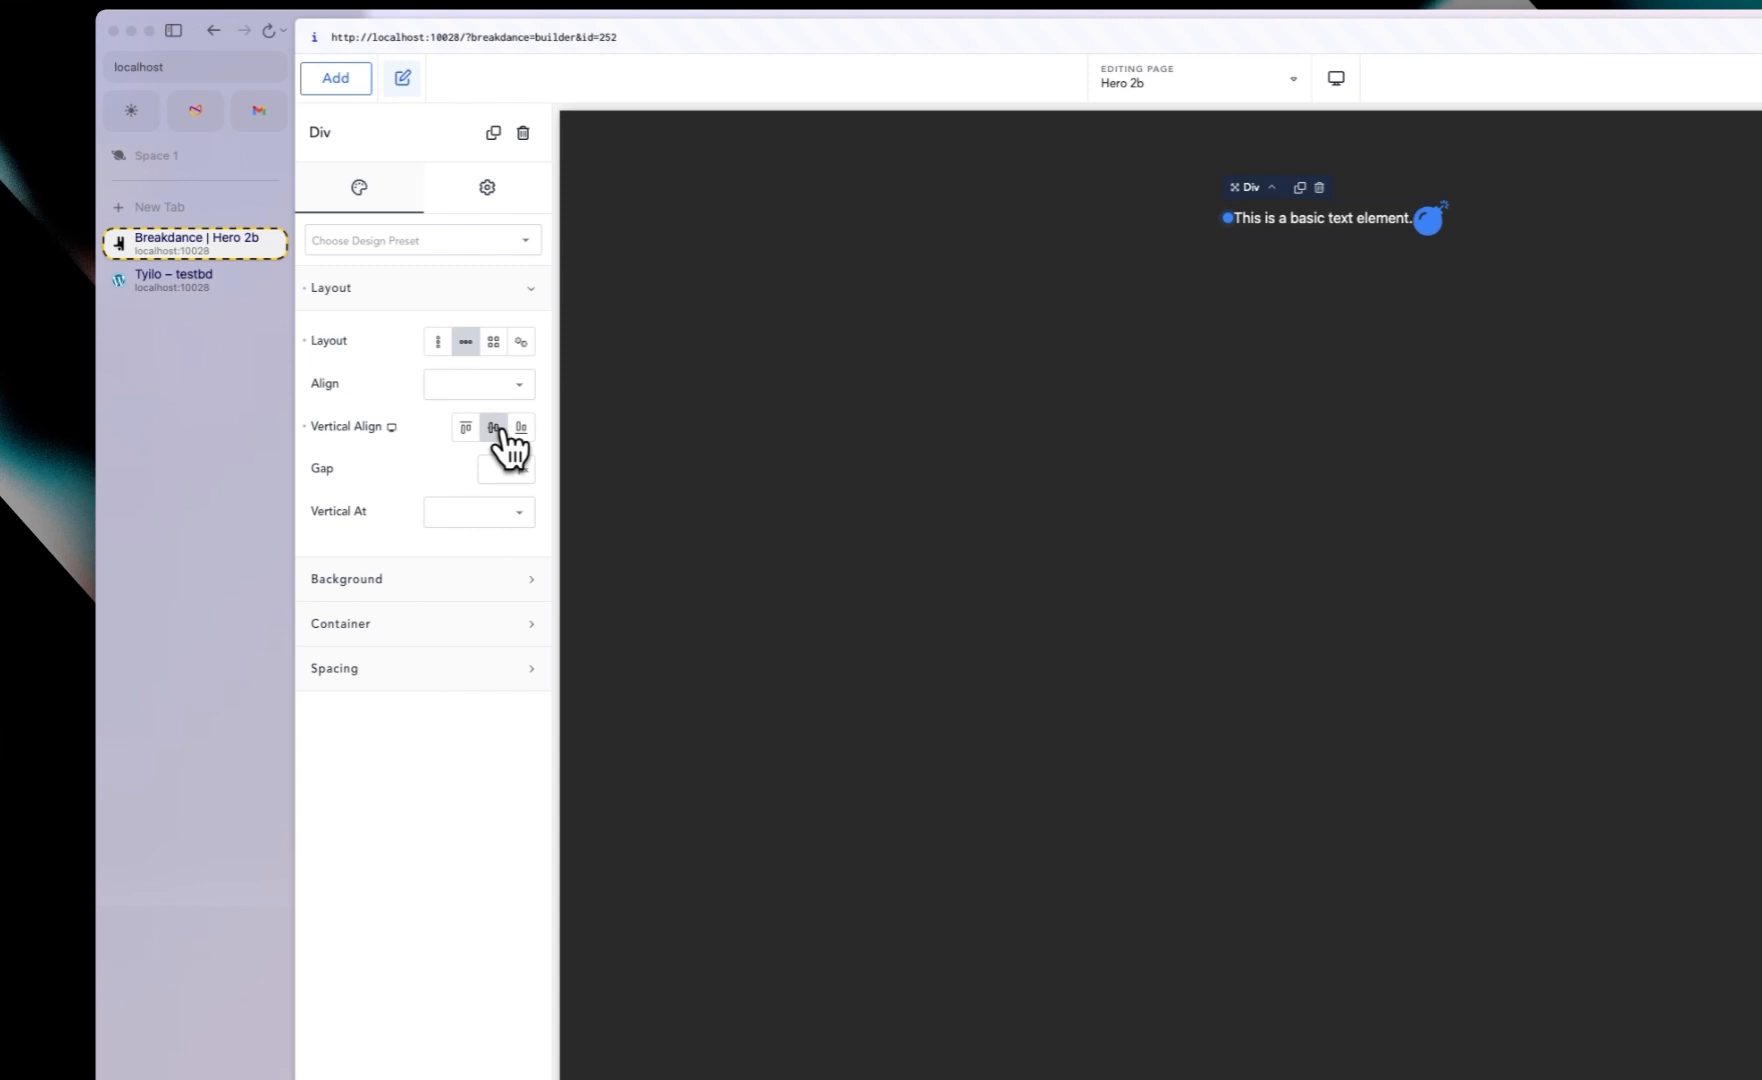
click(497, 468)
text(10)
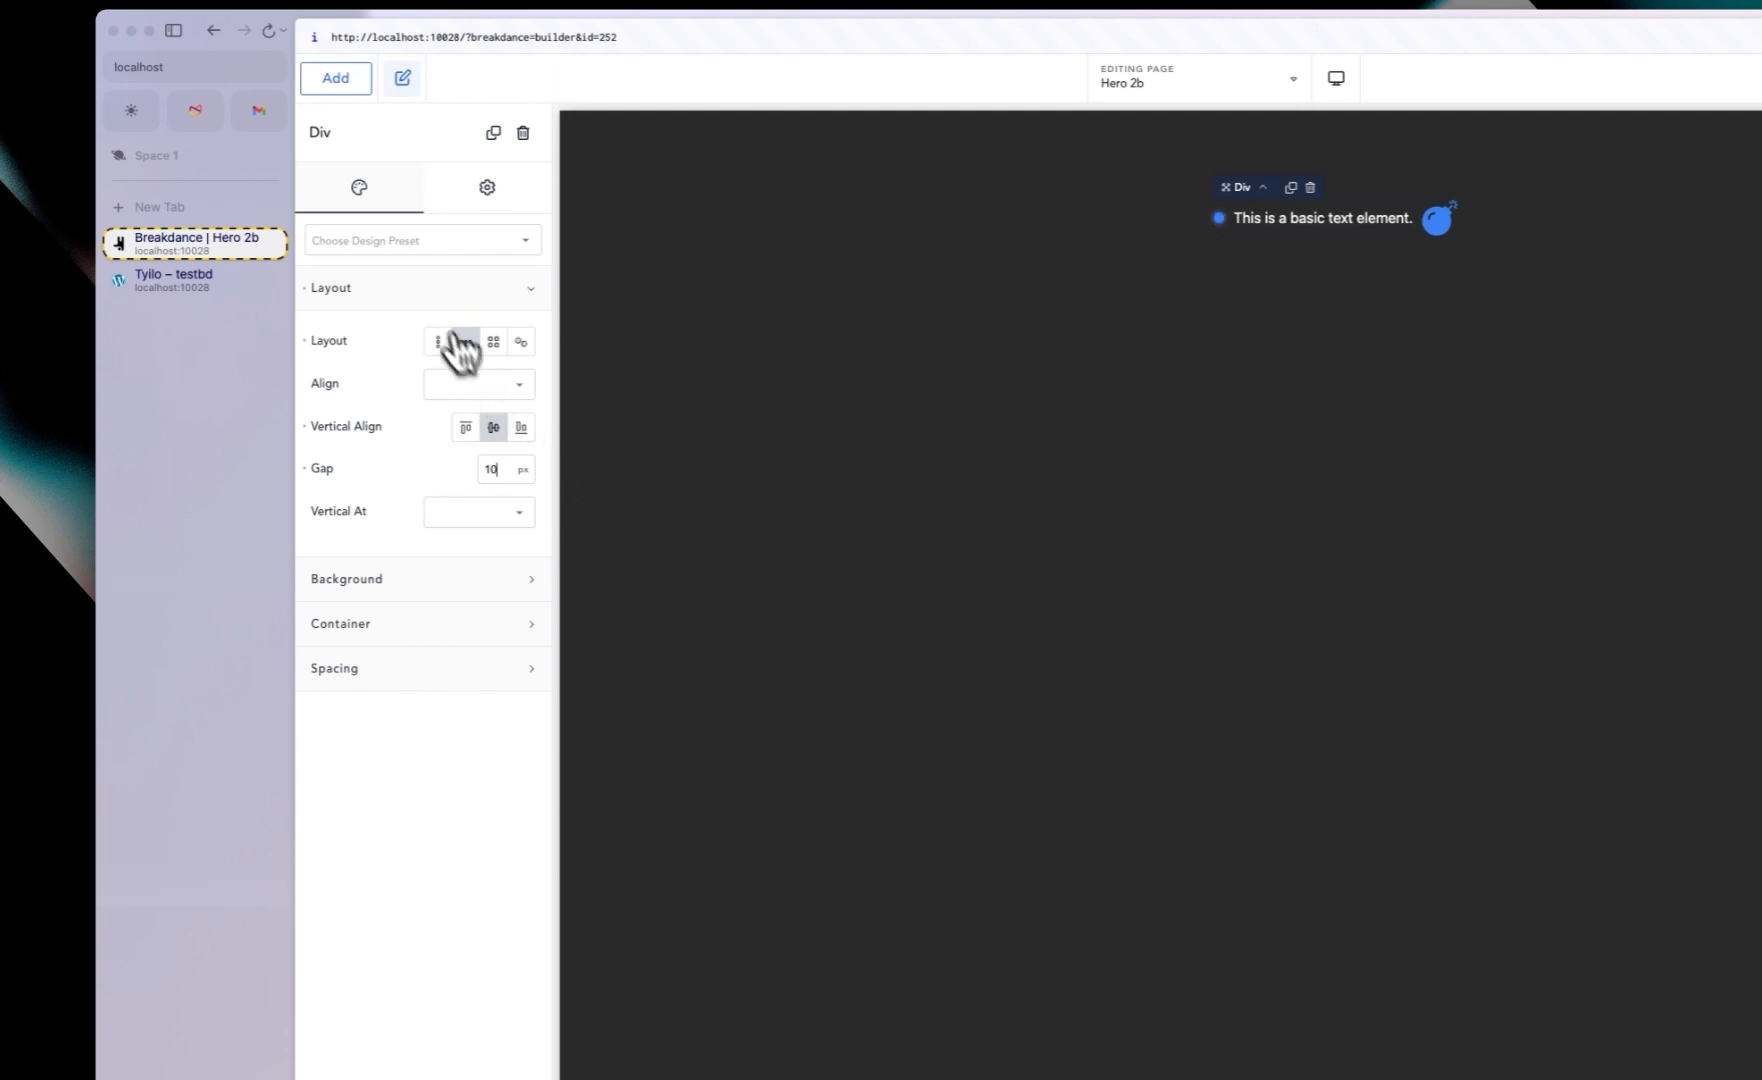
Step: Give the inner Div's container a 25 px border radius and a 1 px border width
click(438, 296)
click(379, 383)
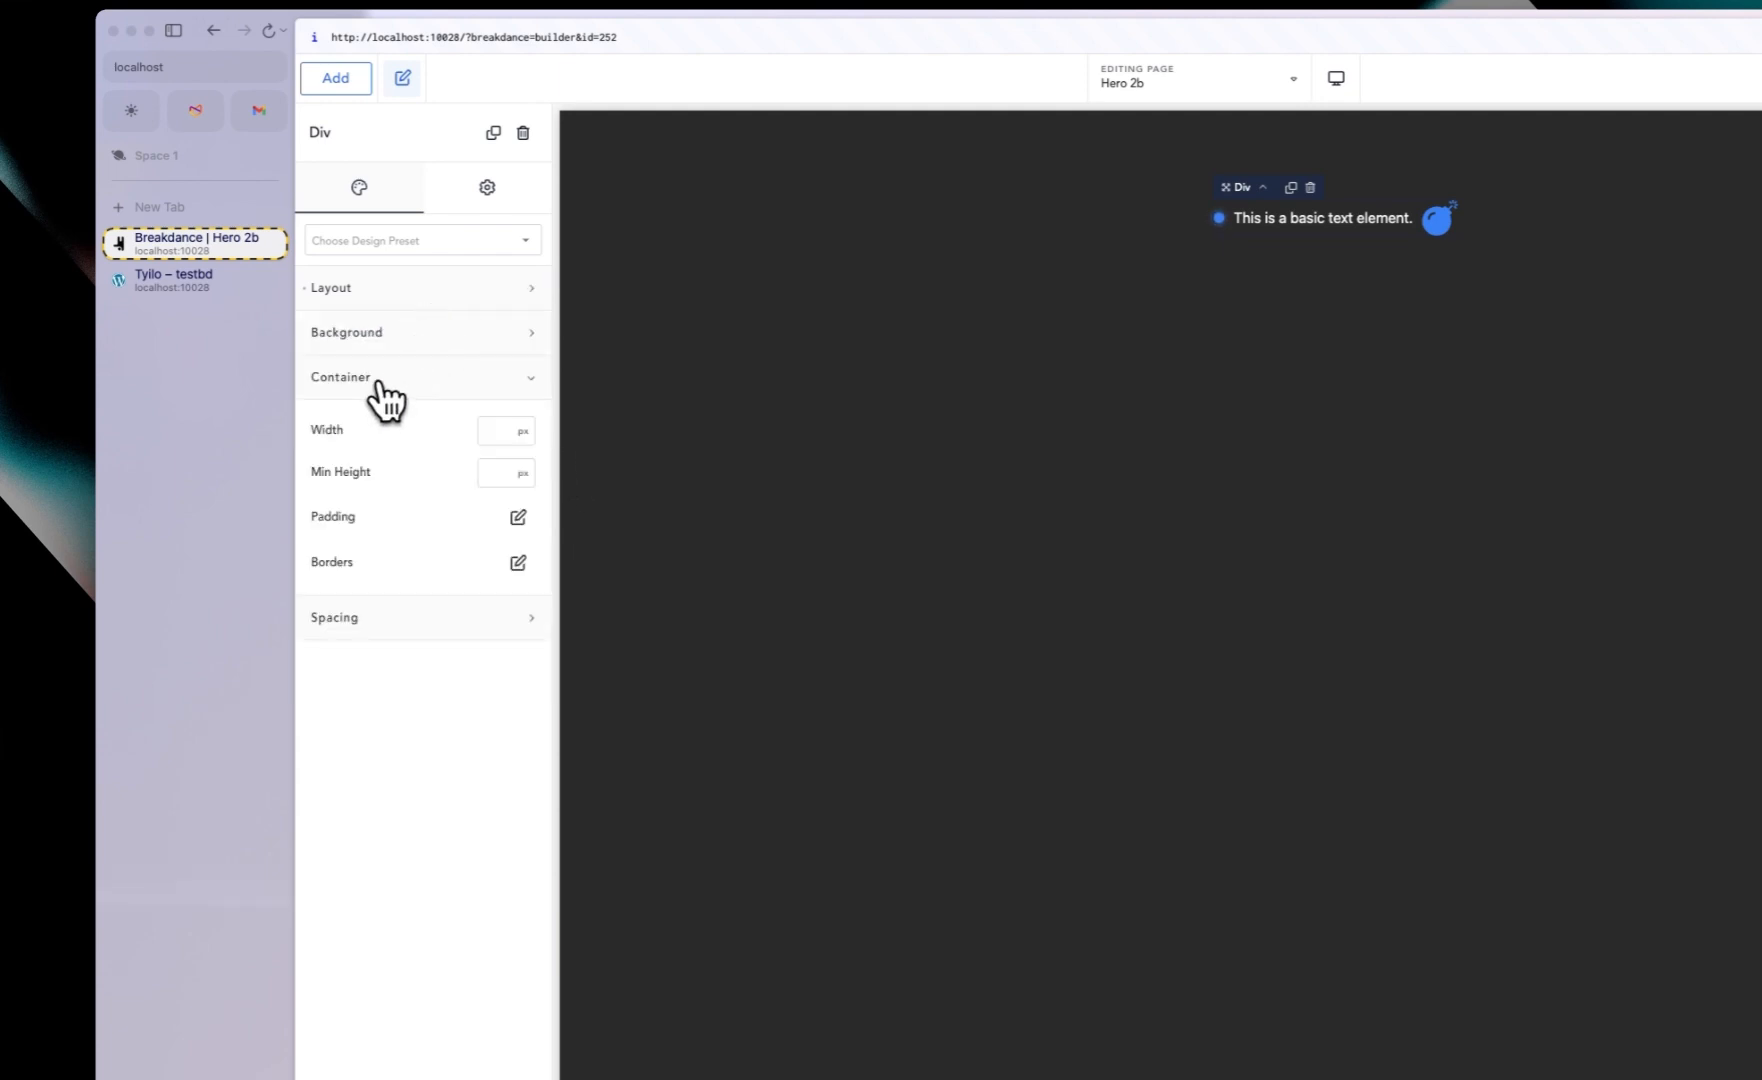
click(518, 563)
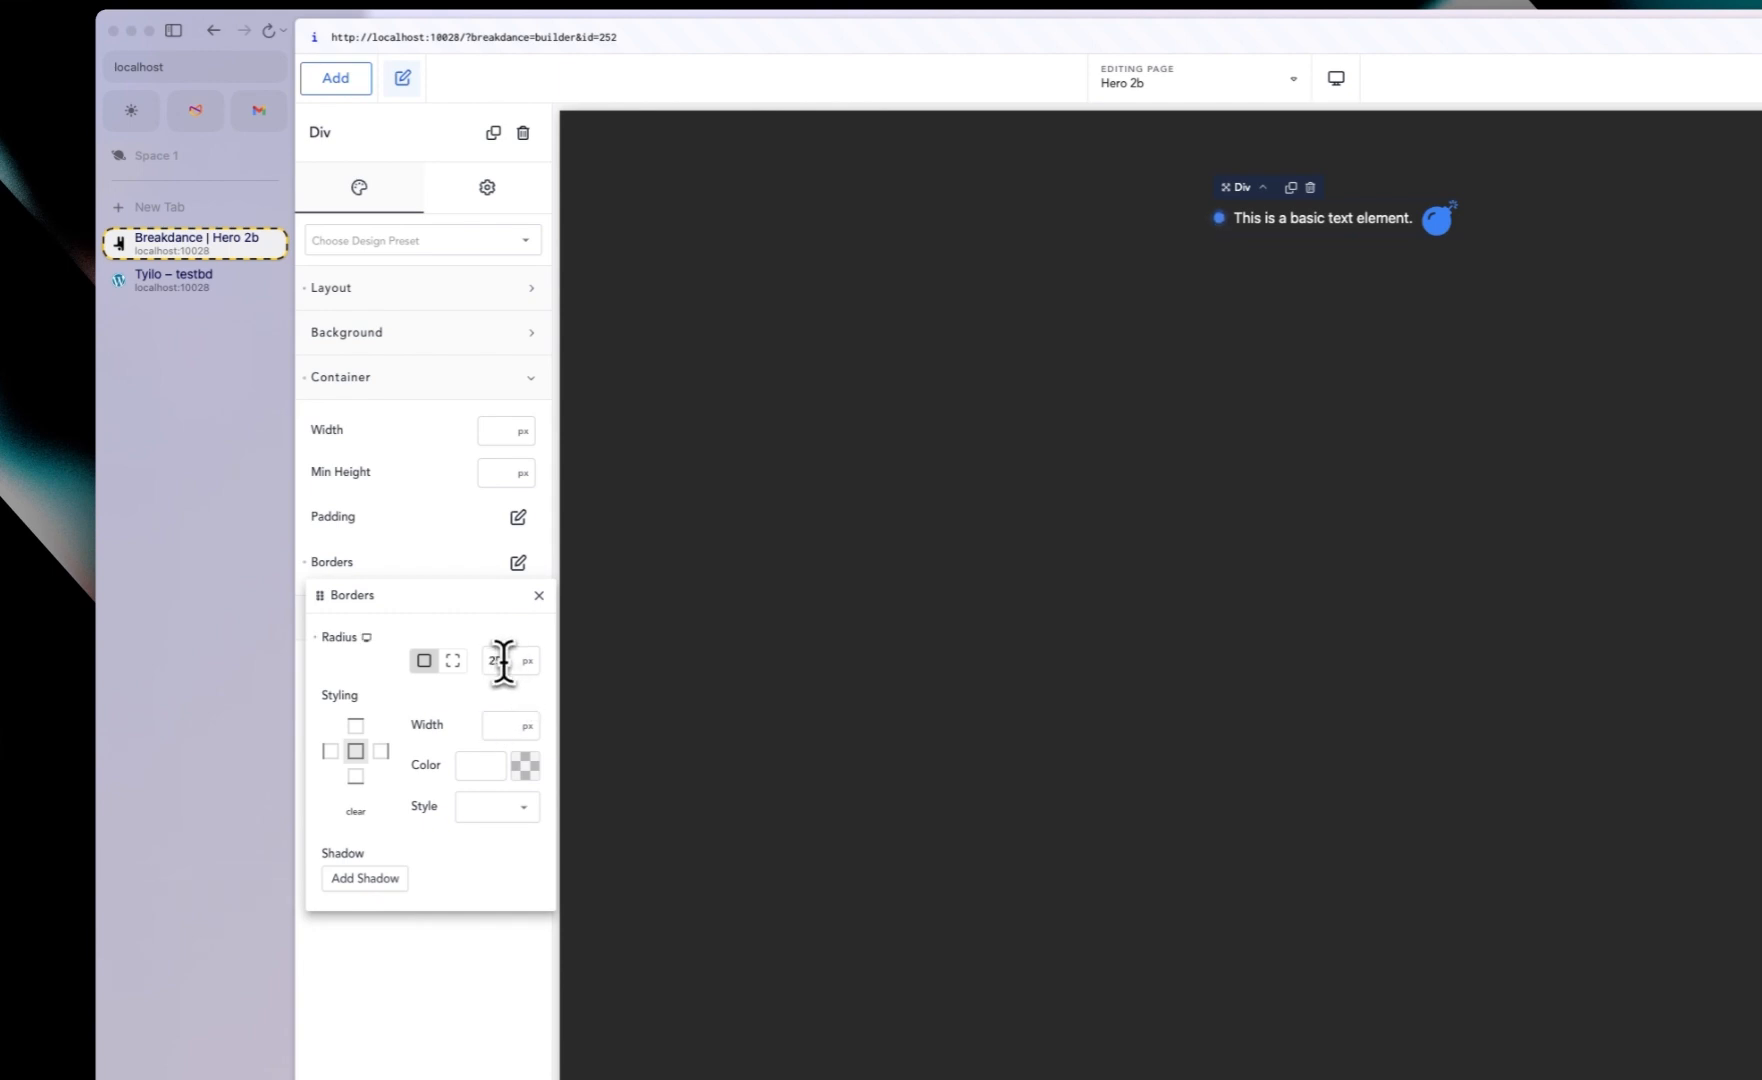
click(500, 727)
text(1)
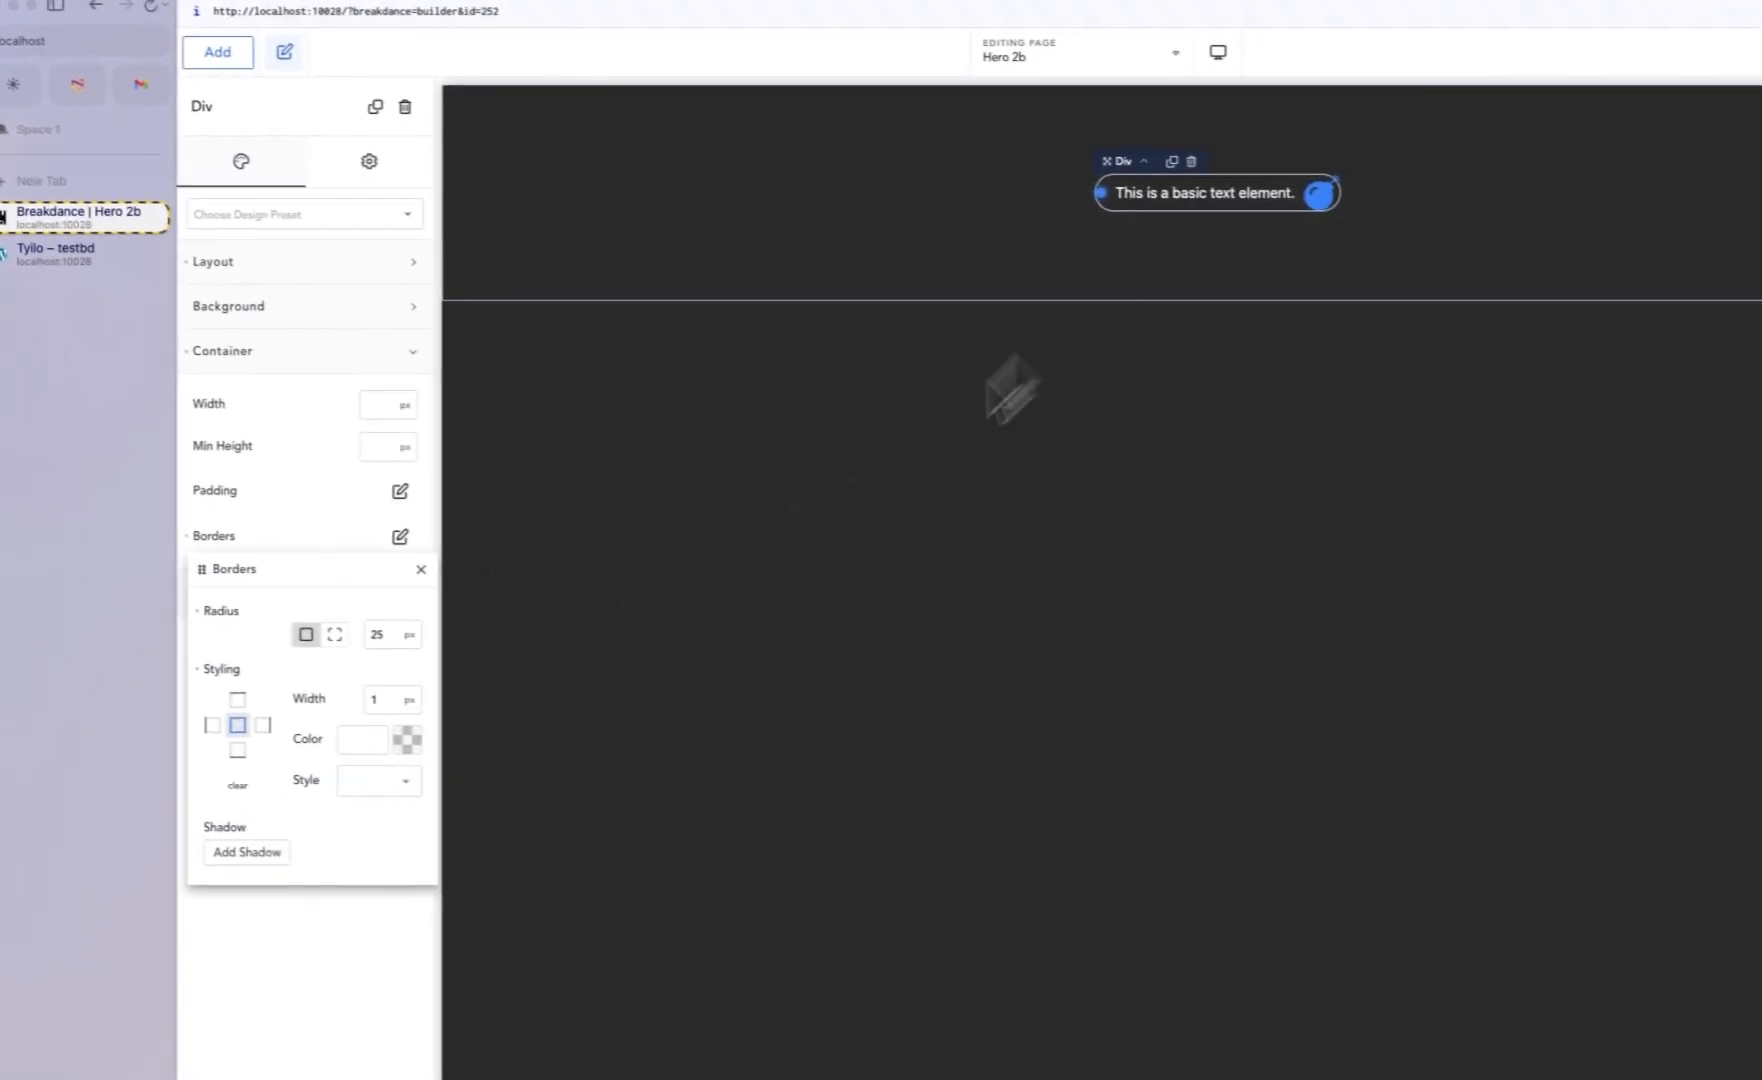
Step: Set the border color to white with low opacity, #FFFFFF17
click(525, 766)
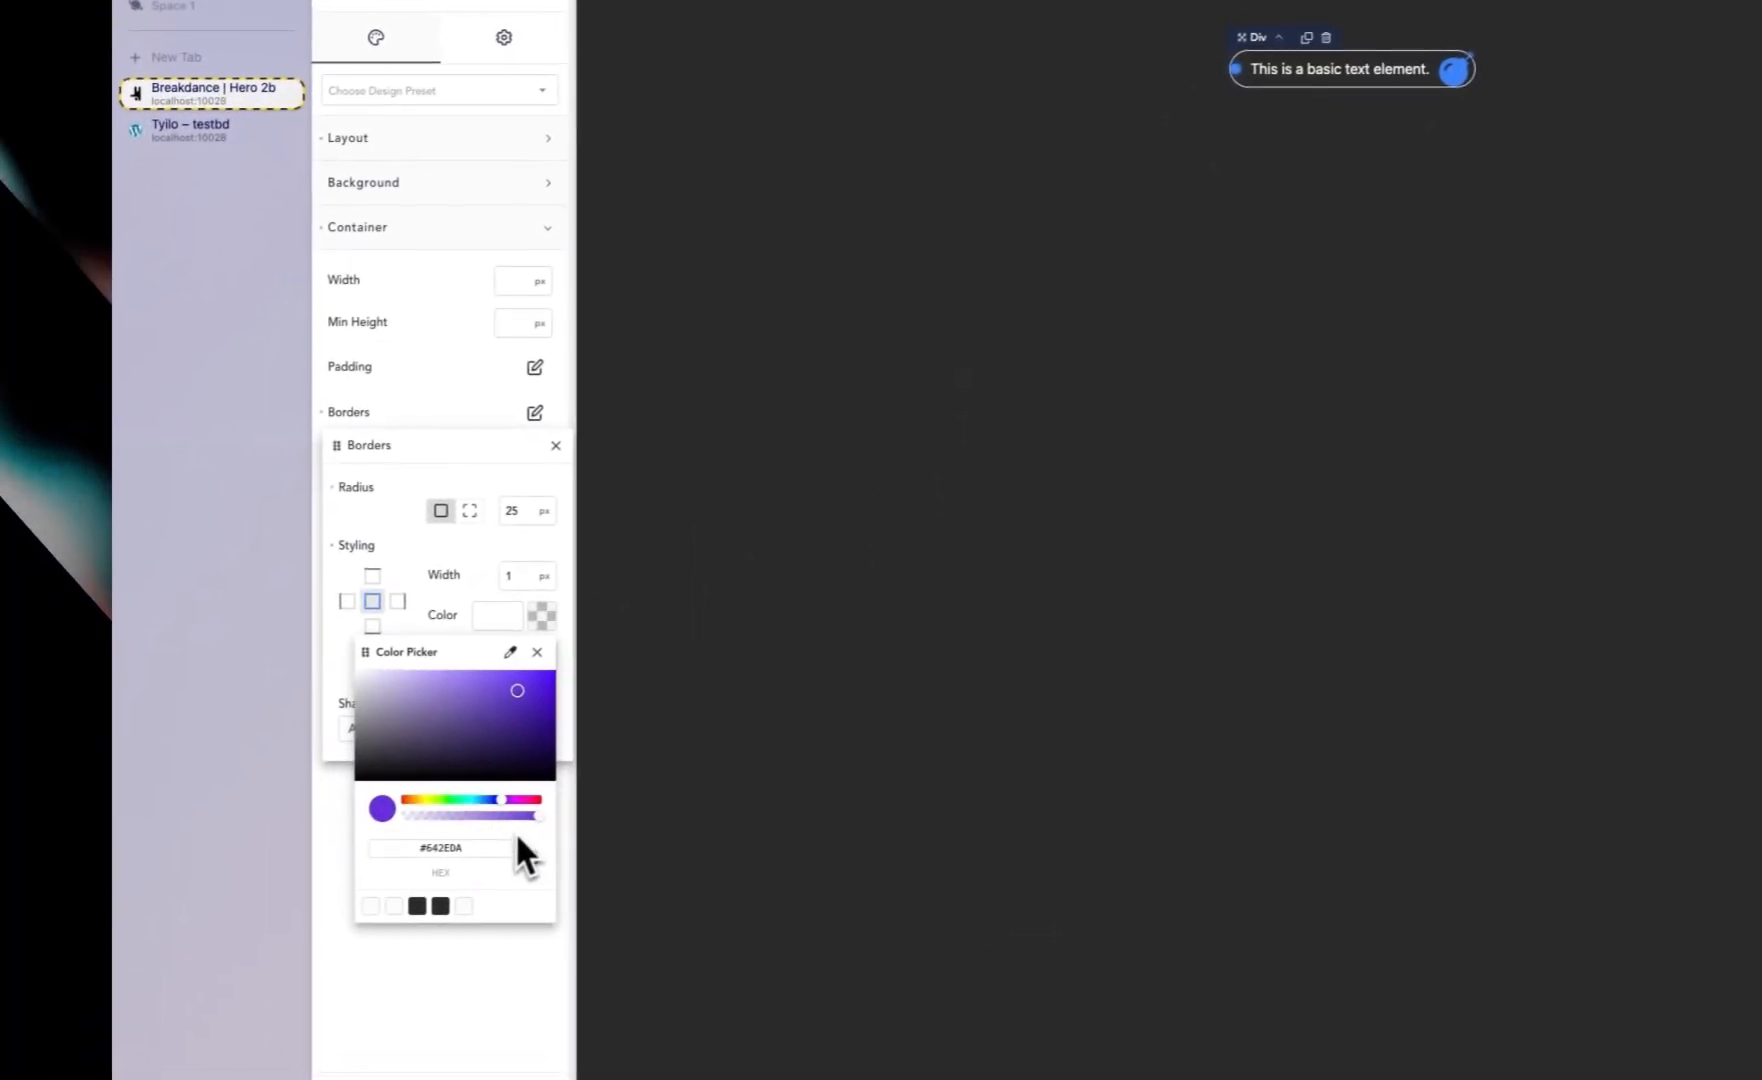
drag(293, 866, 168, 757)
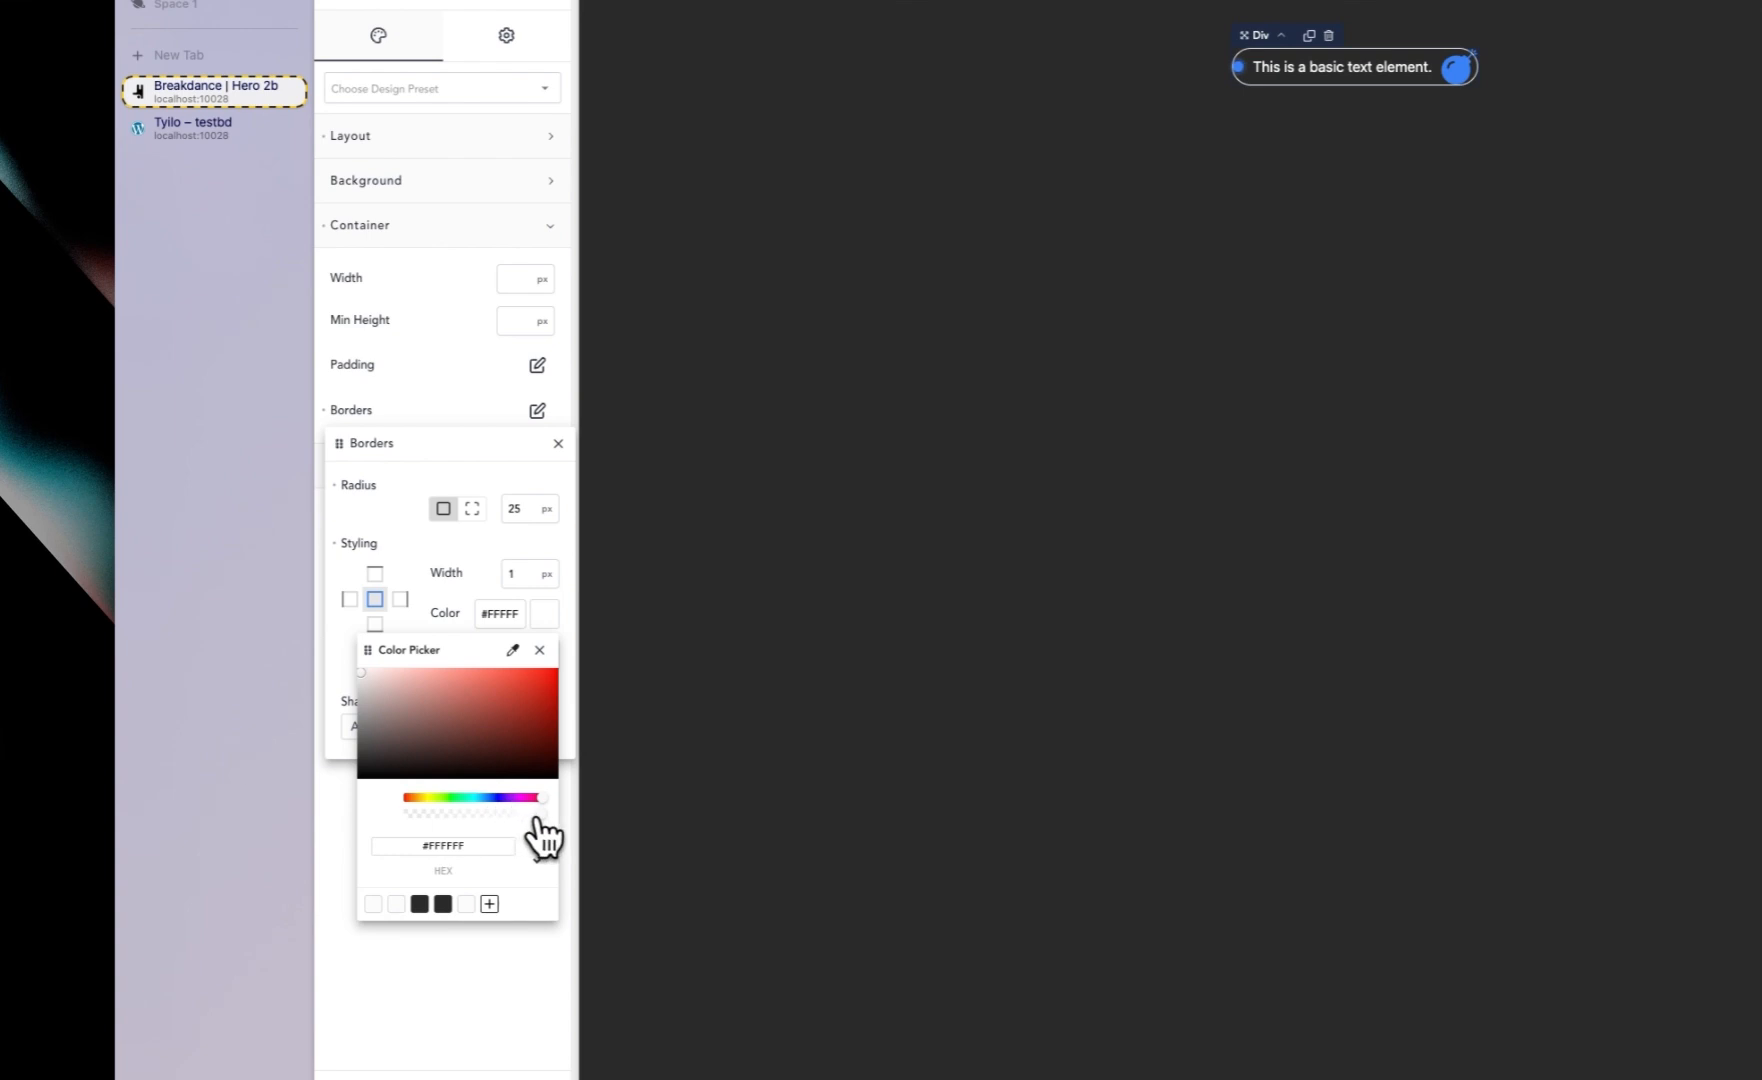
drag(538, 813, 421, 818)
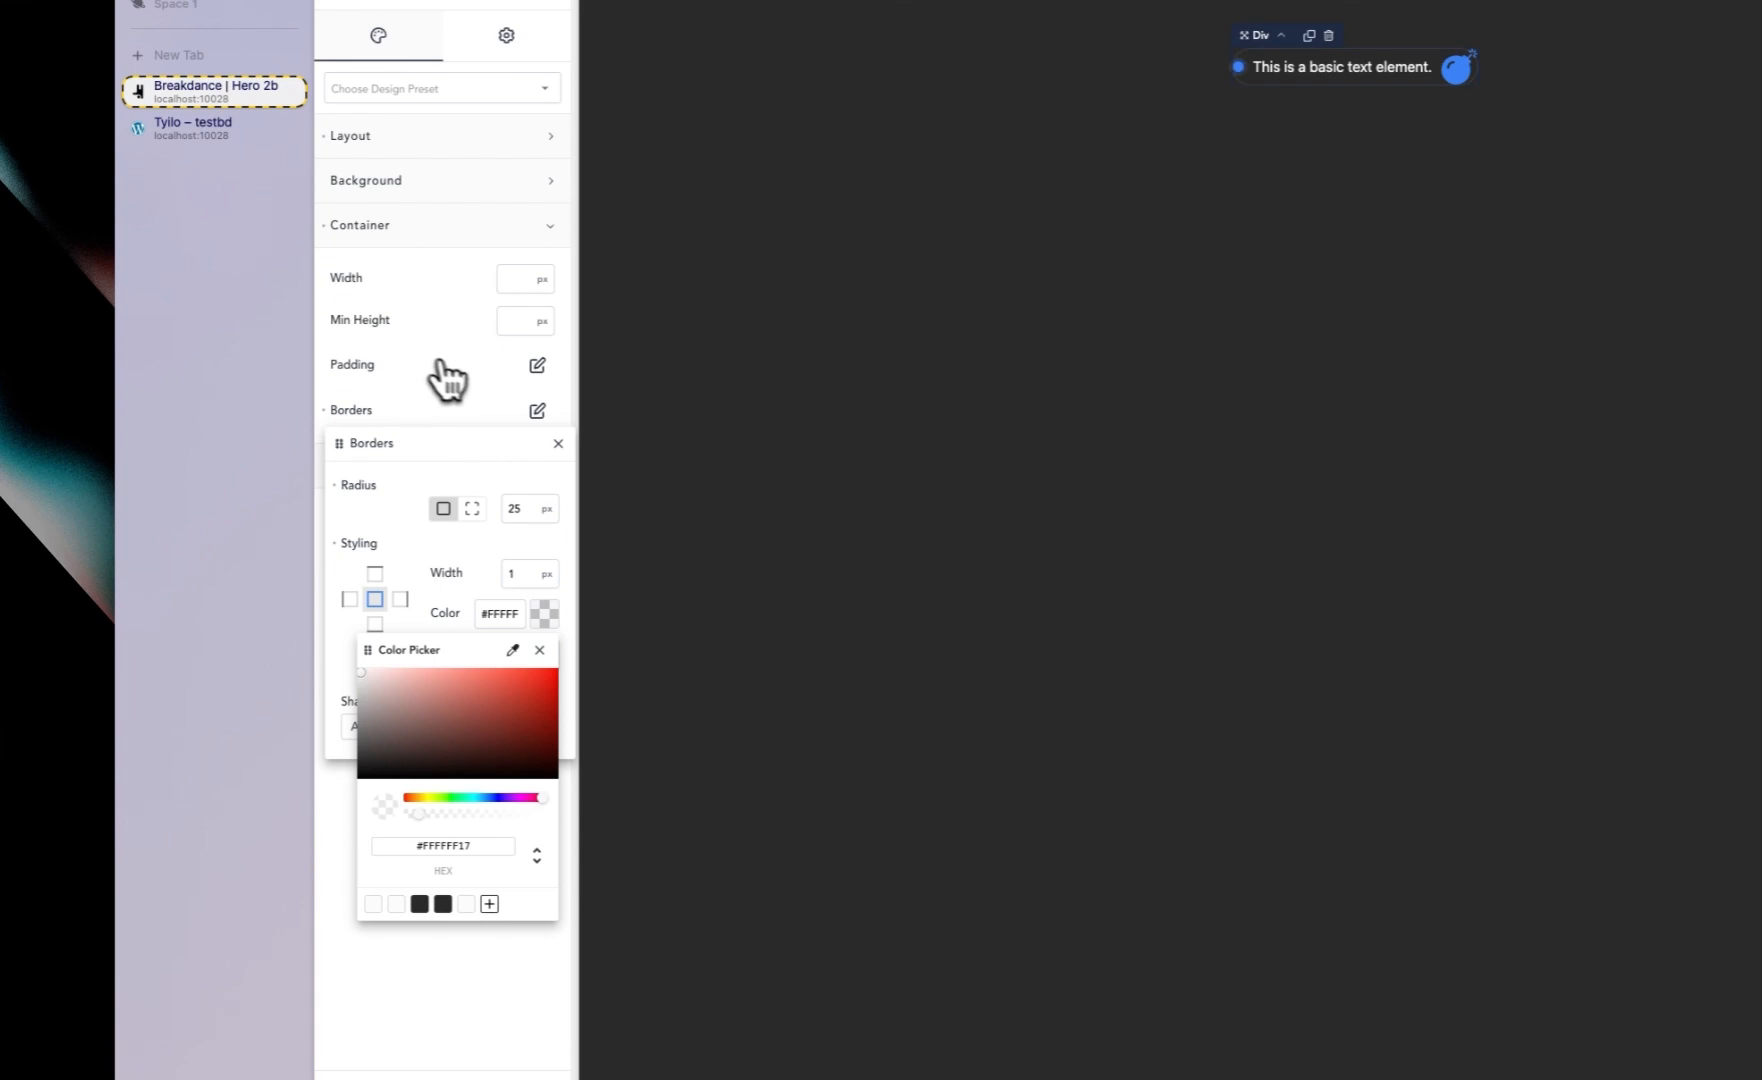
Step: Apply 5 px padding on all sides of the inner Div
click(537, 366)
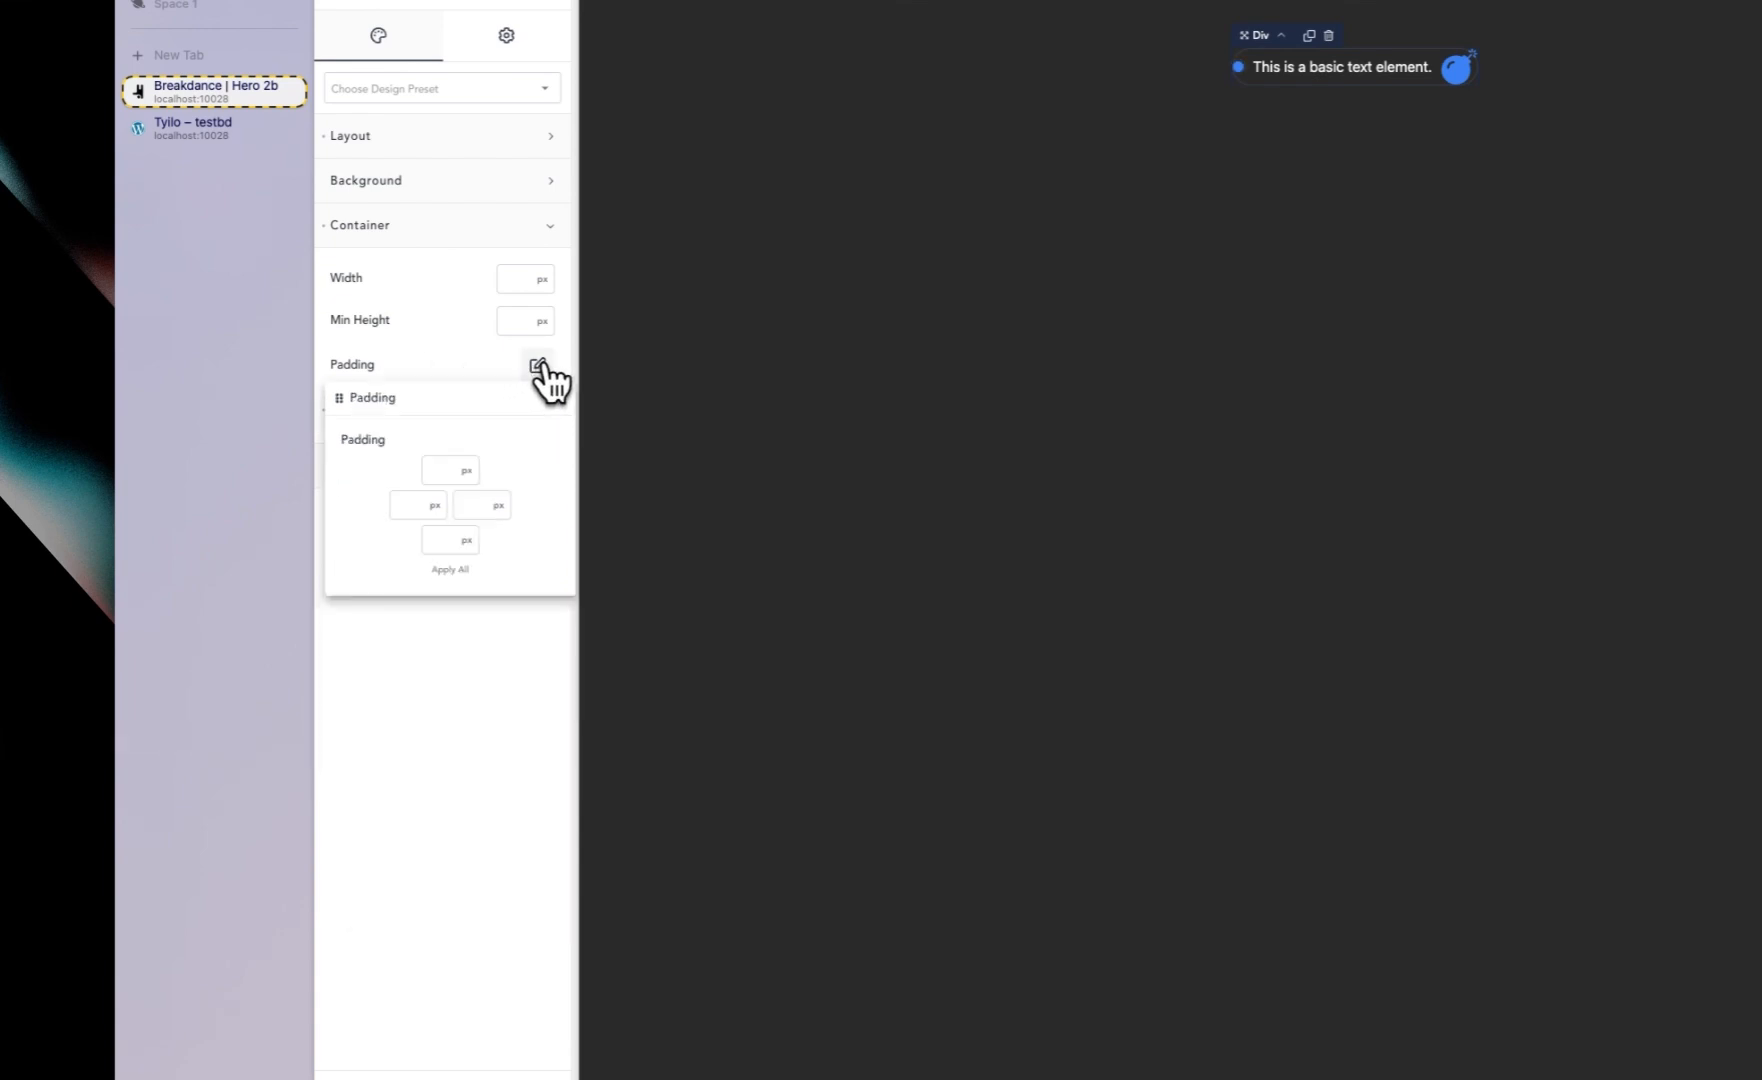
click(432, 467)
text(5)
click(452, 570)
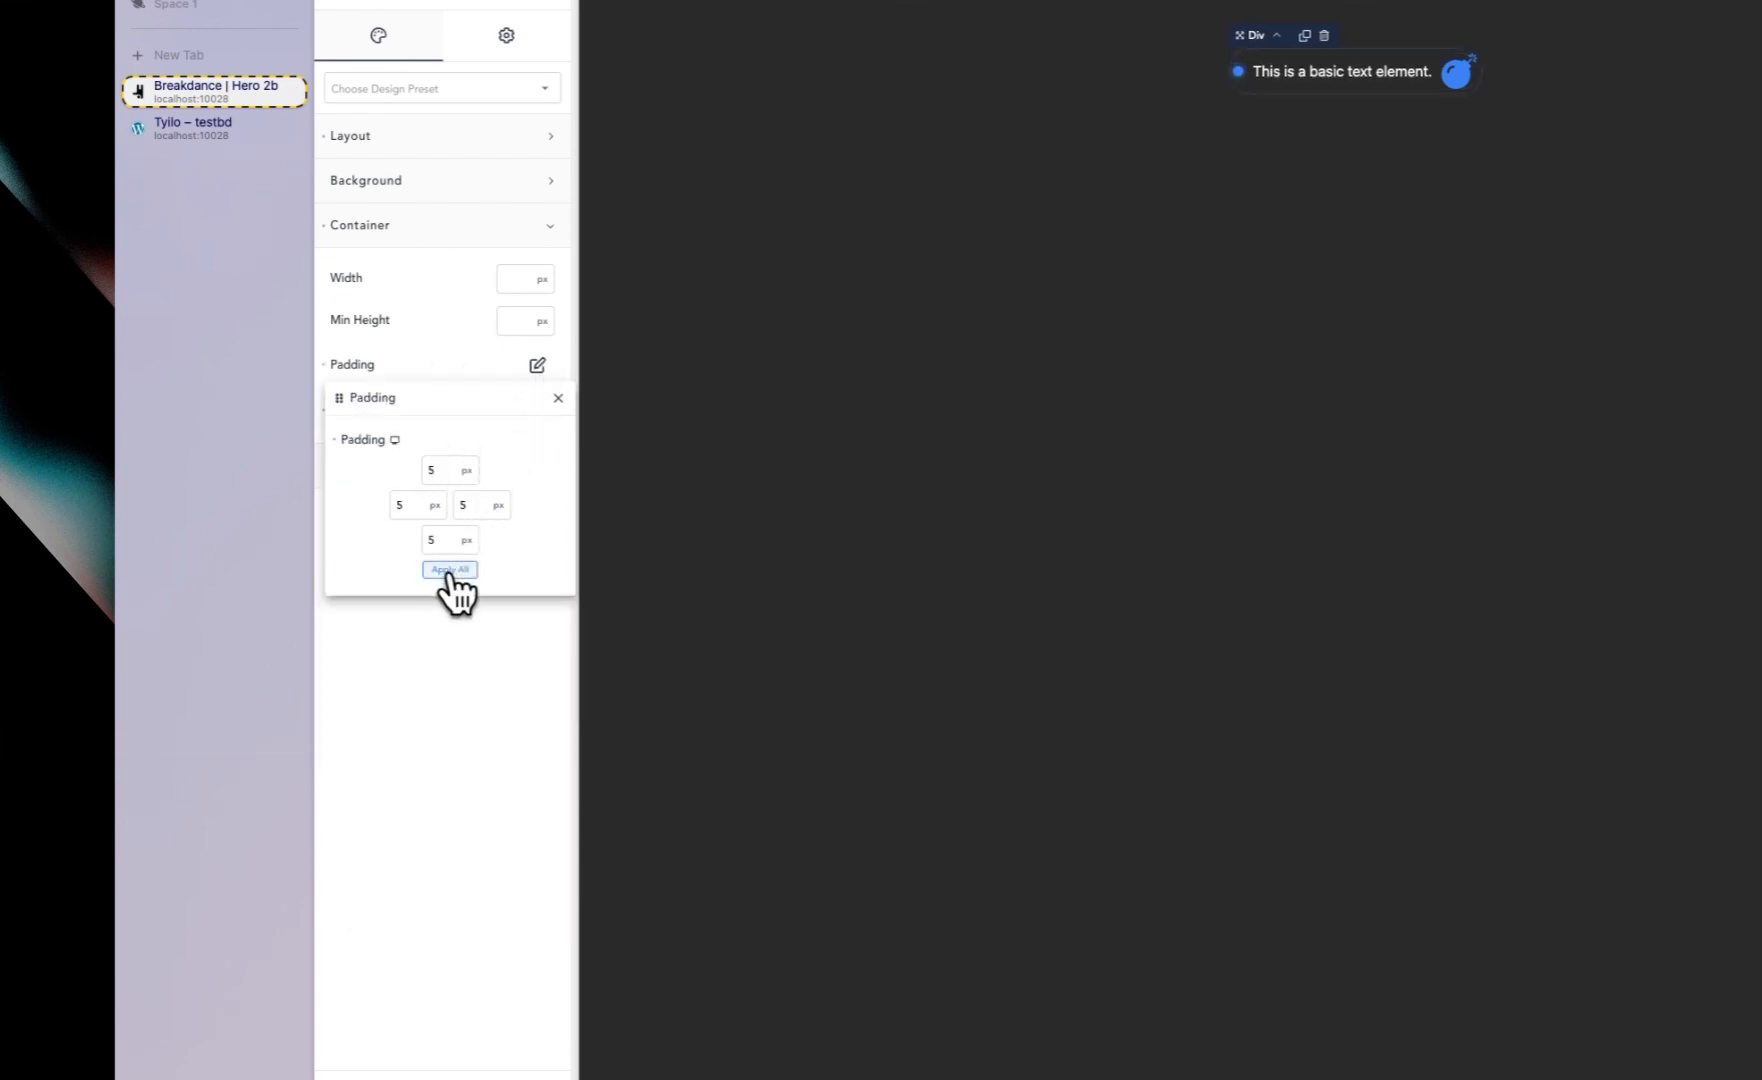
Step: Set the inner Div's left and right padding to 12 px
double_click(402, 505)
text(10)
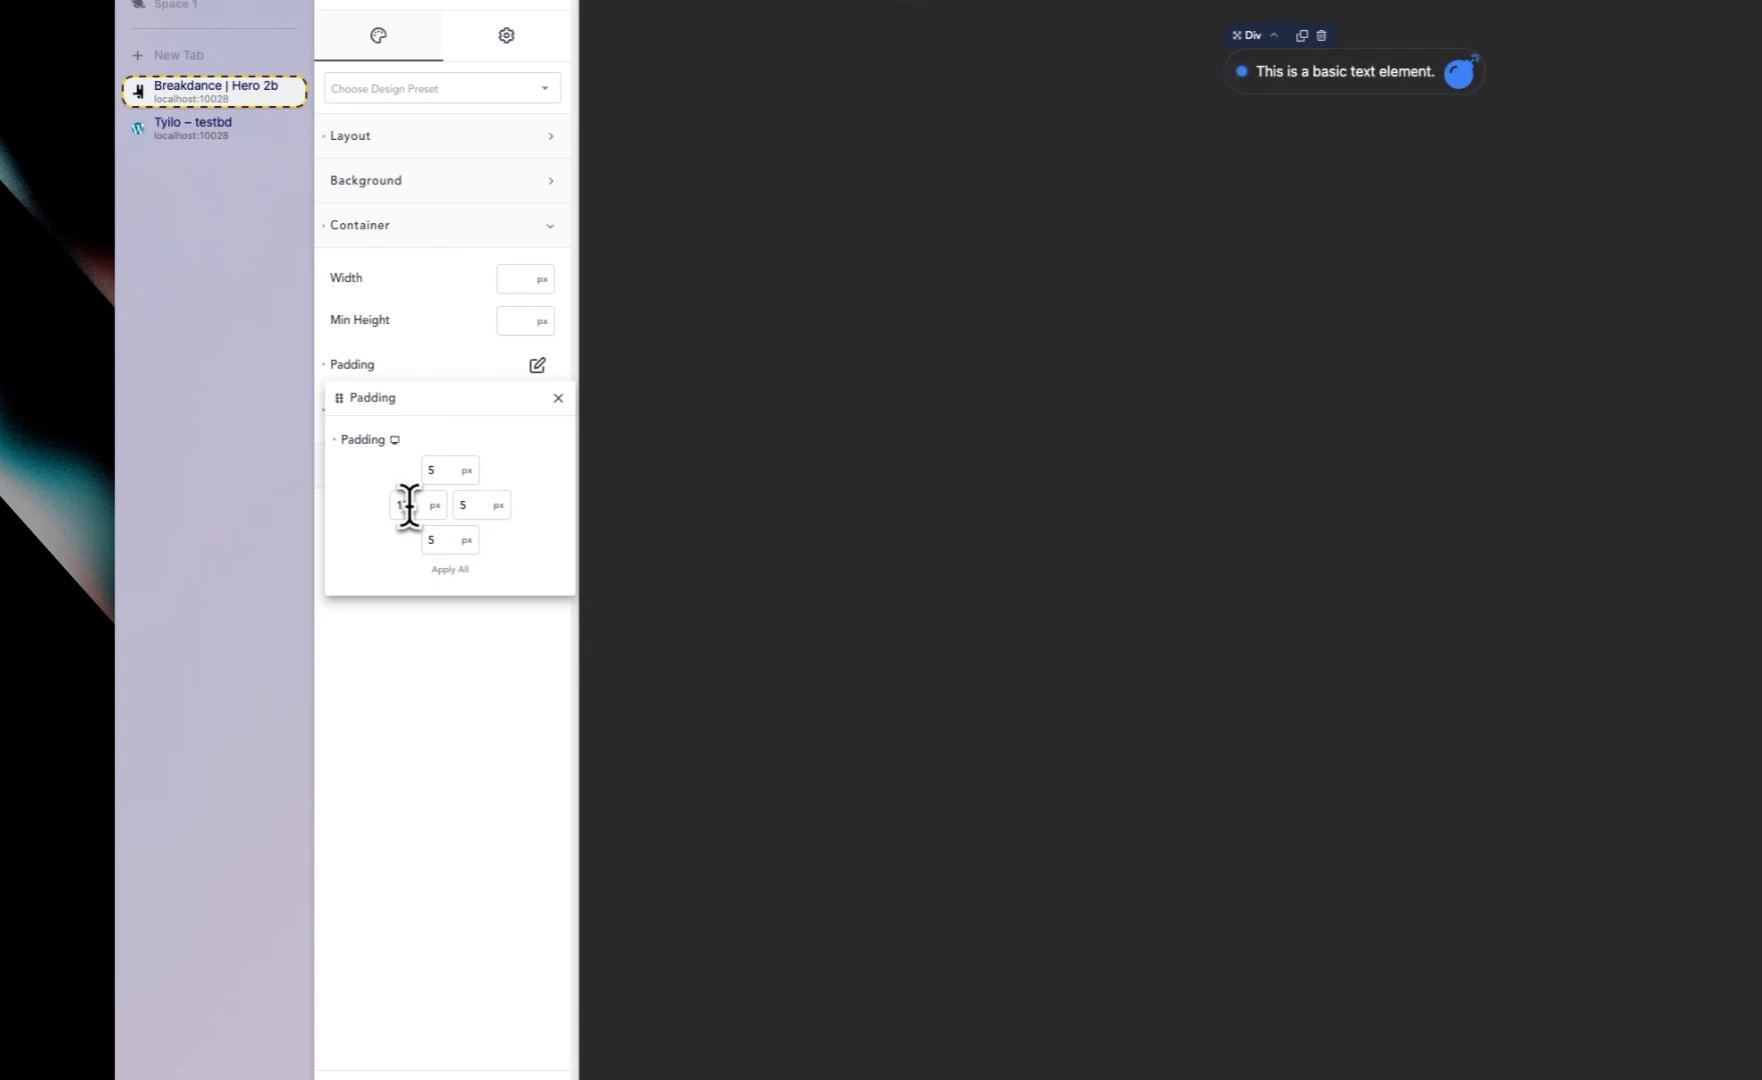
click(479, 507)
text(12)
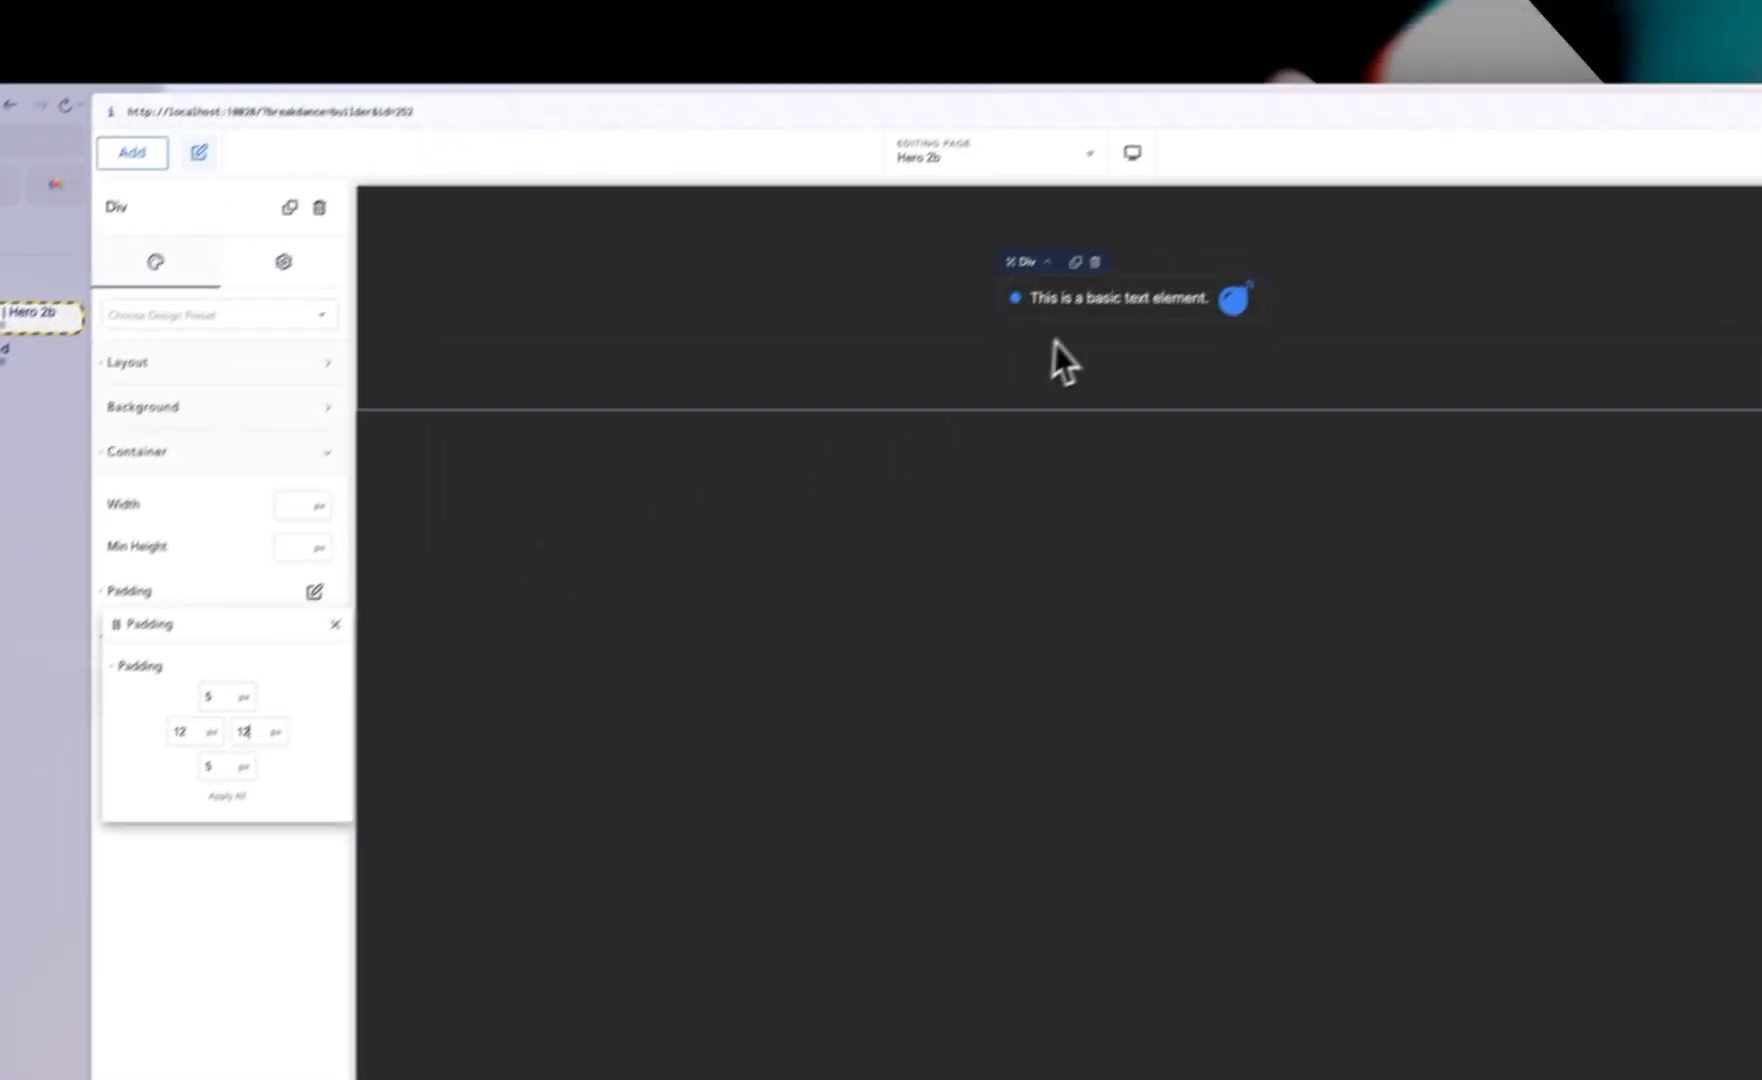
Step: Select the text element and set its font size to 0.75 rem
click(1155, 301)
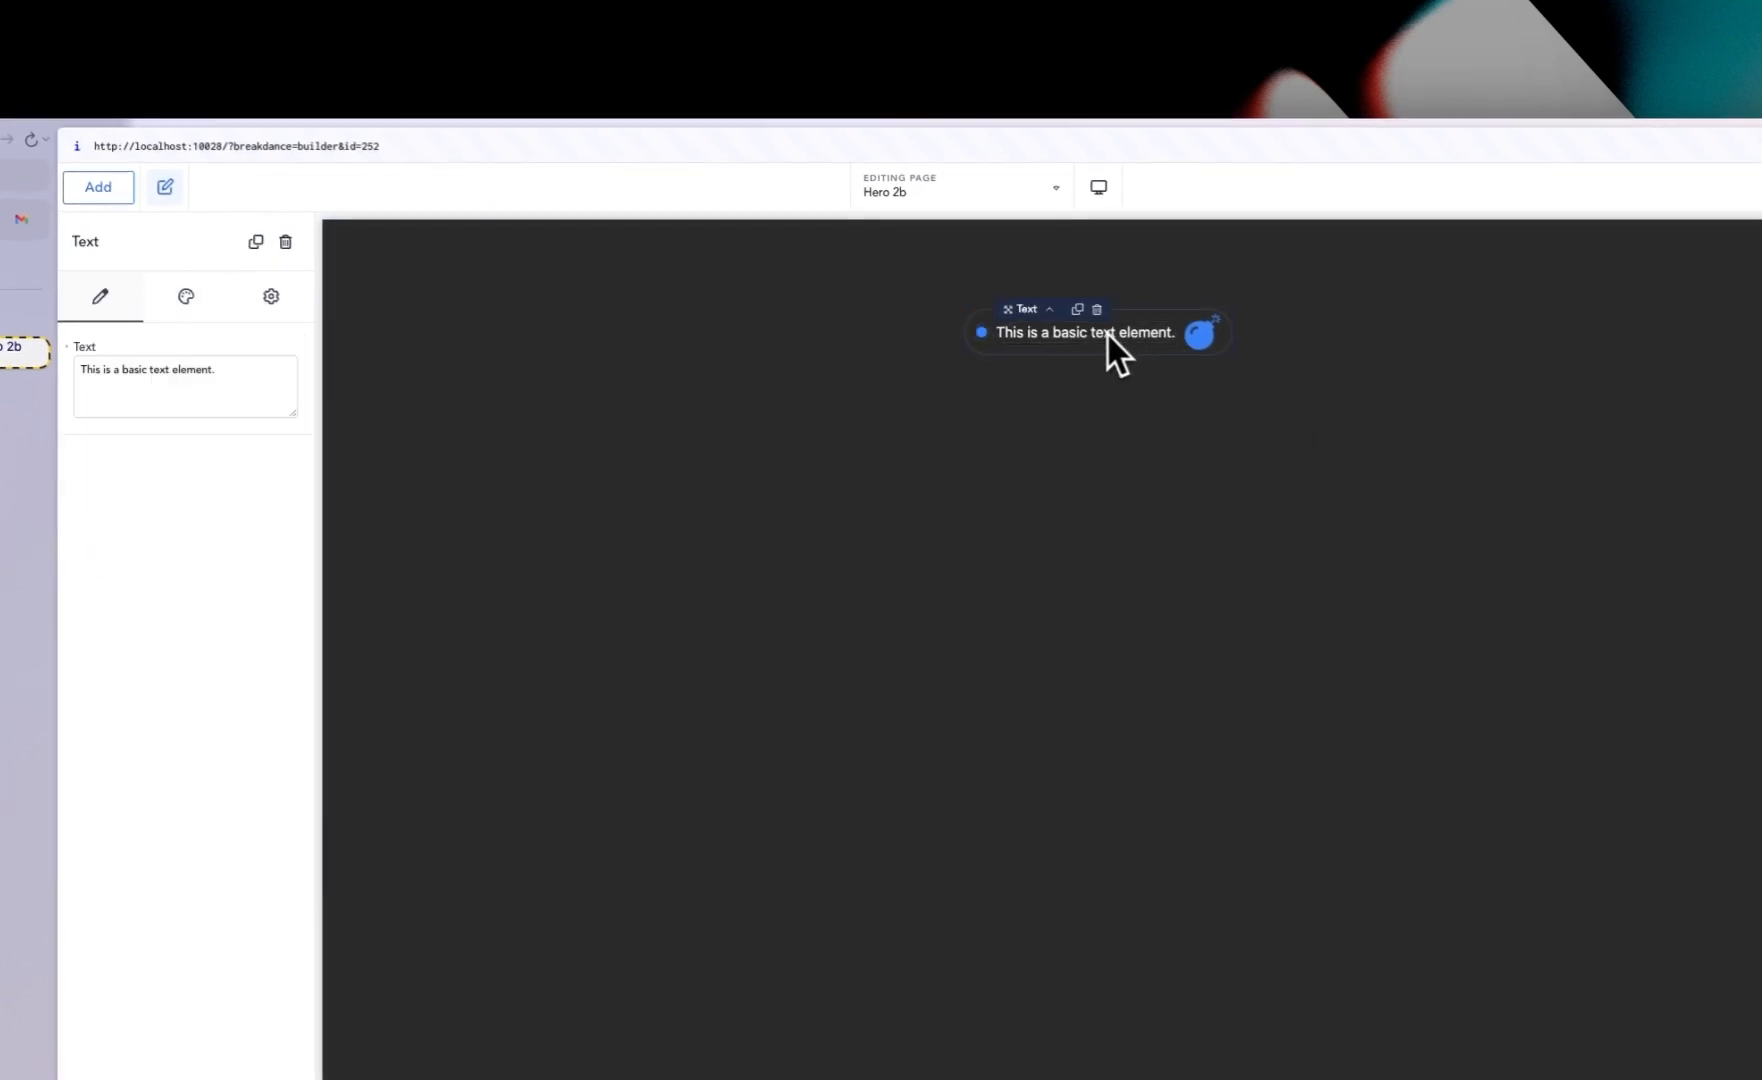
click(186, 298)
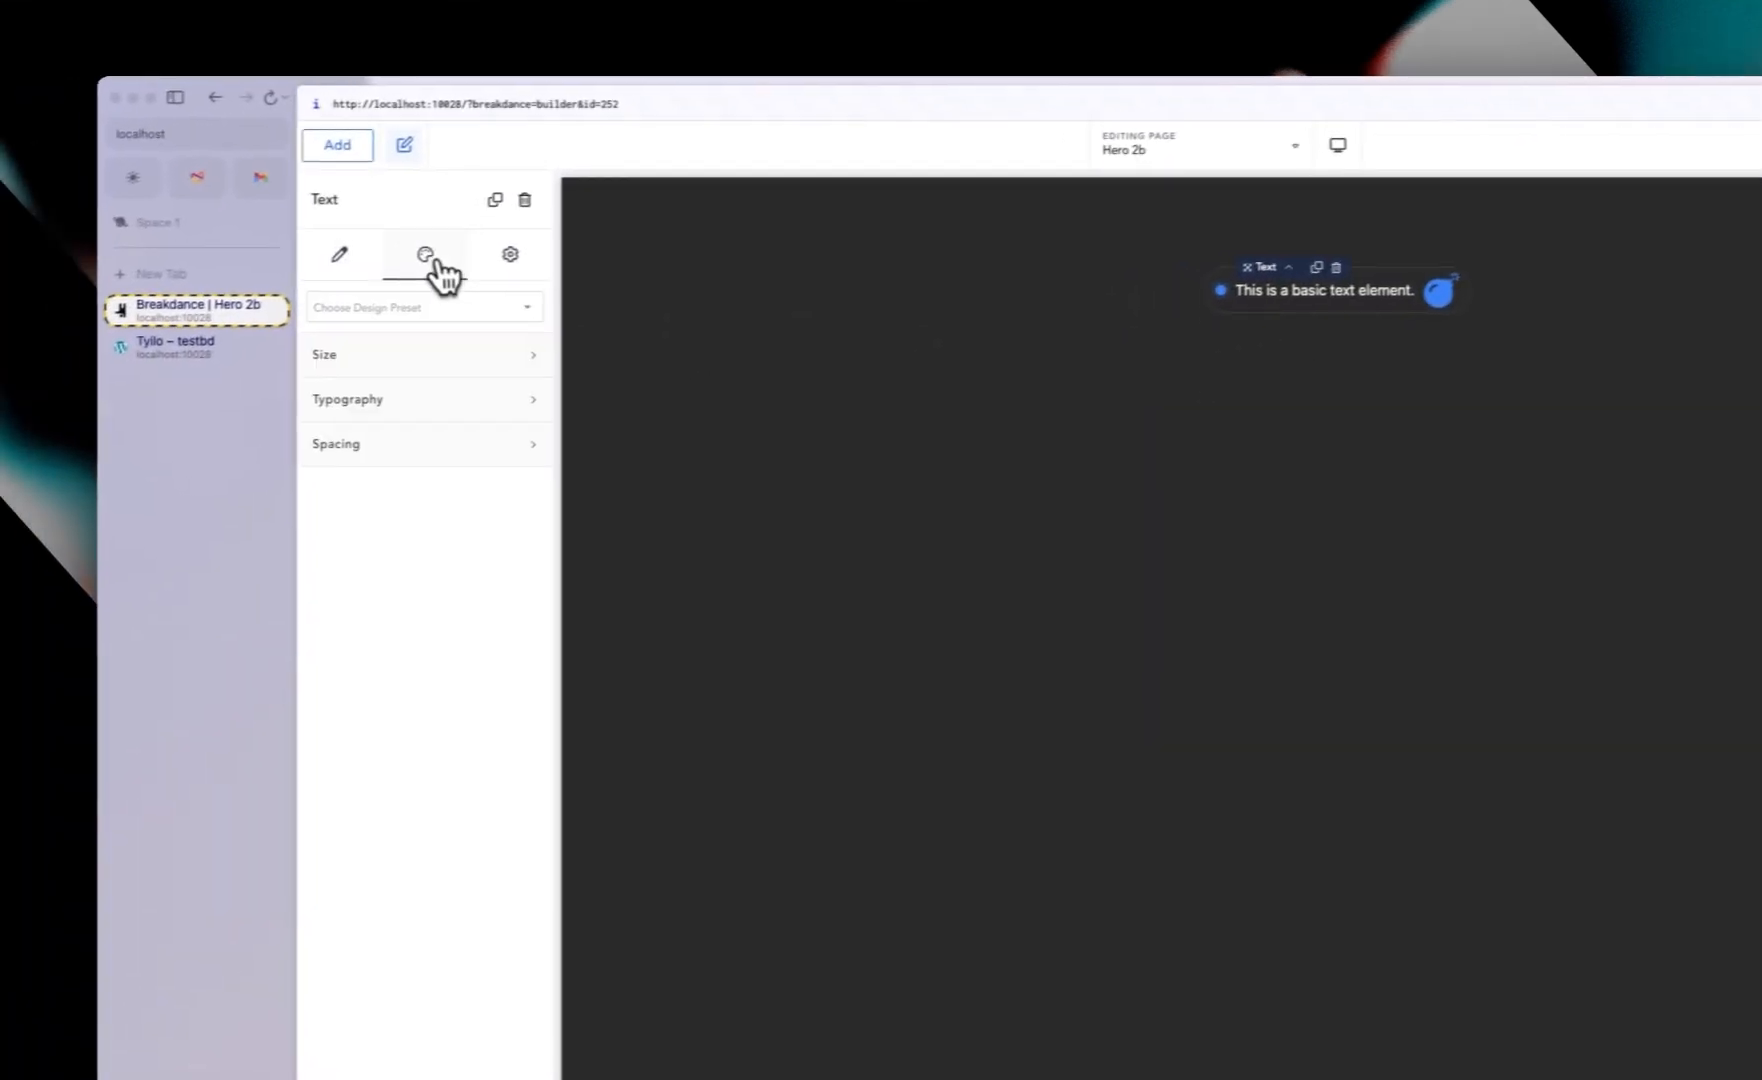
click(230, 450)
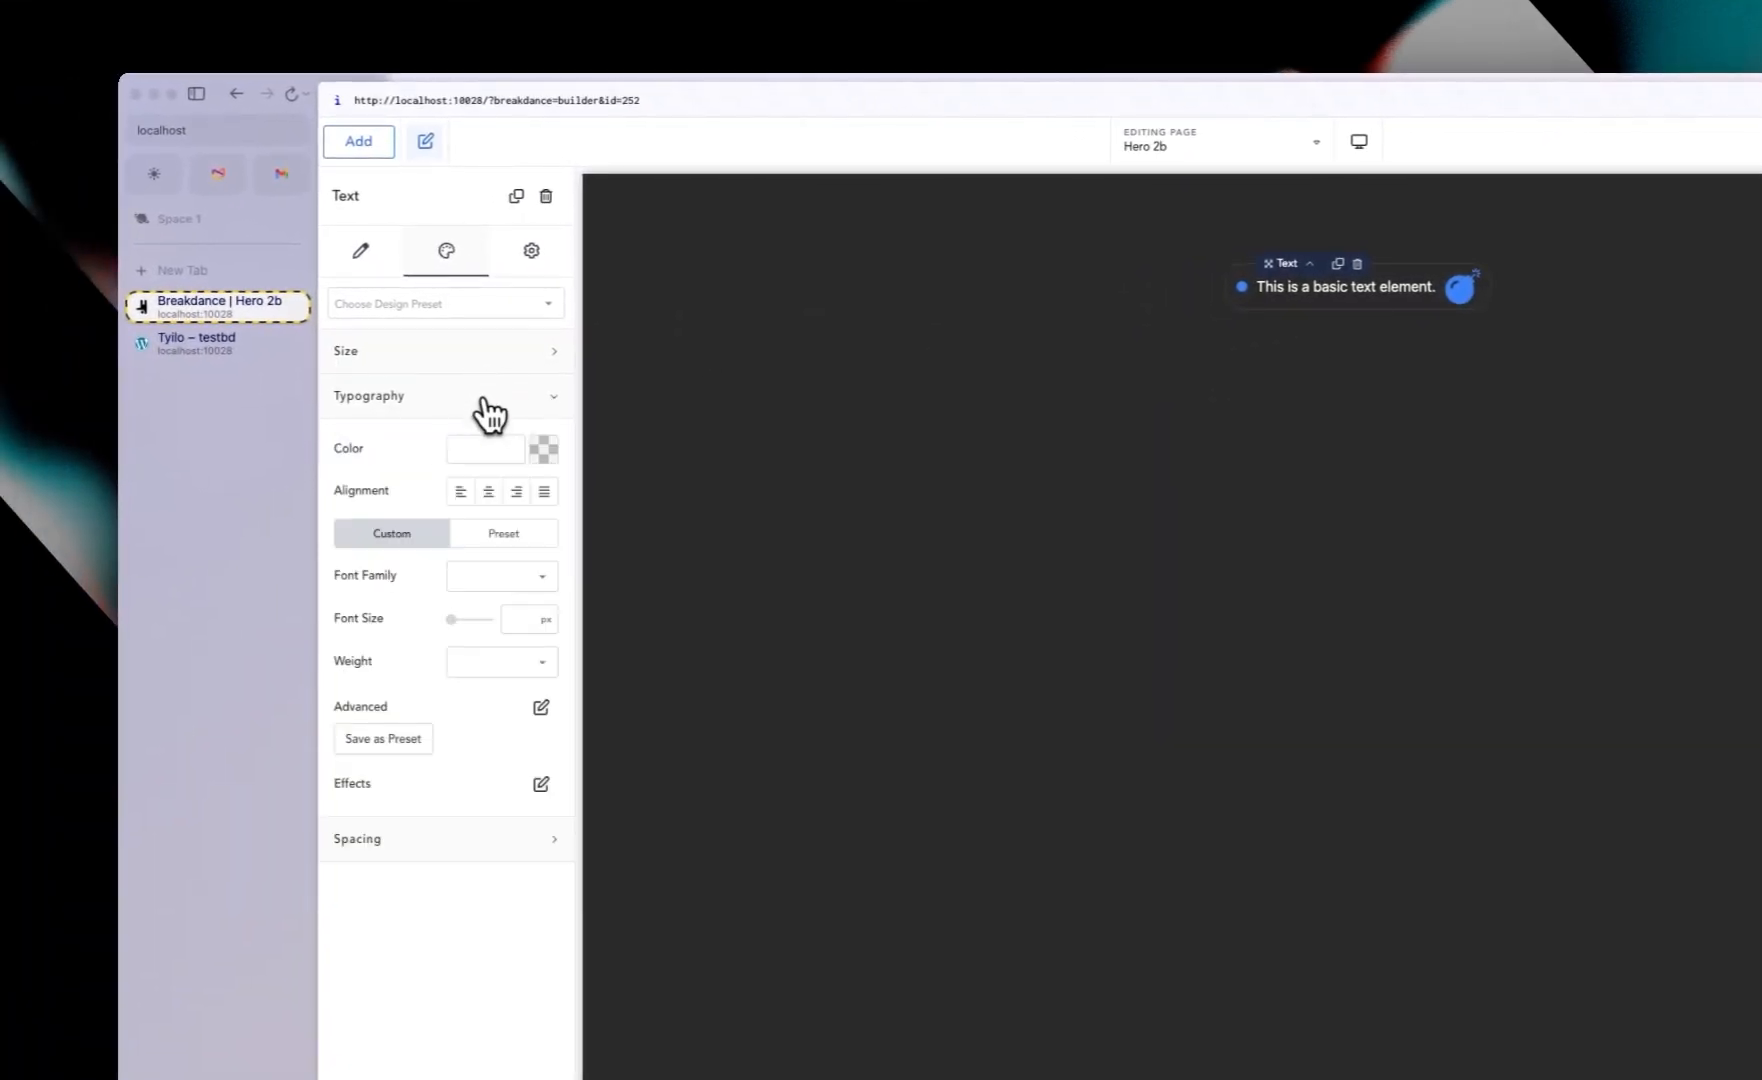
click(521, 620)
text(0)
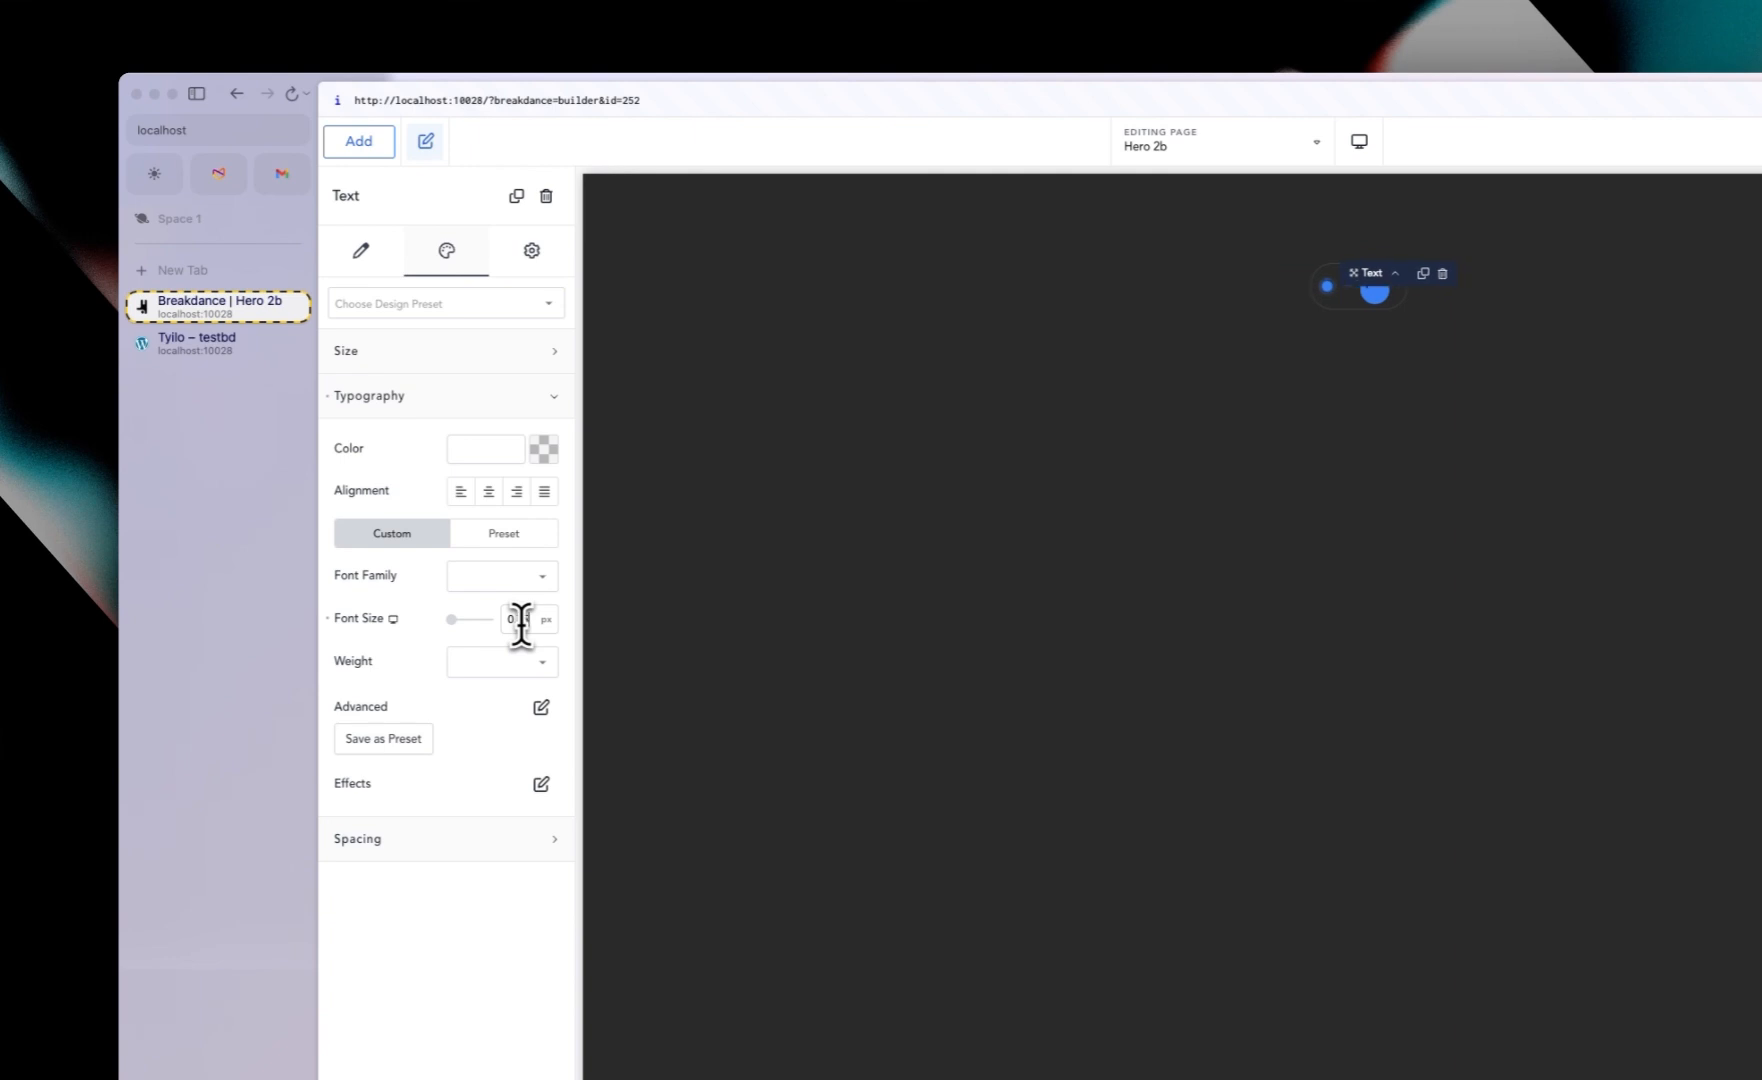
text(.8rem)
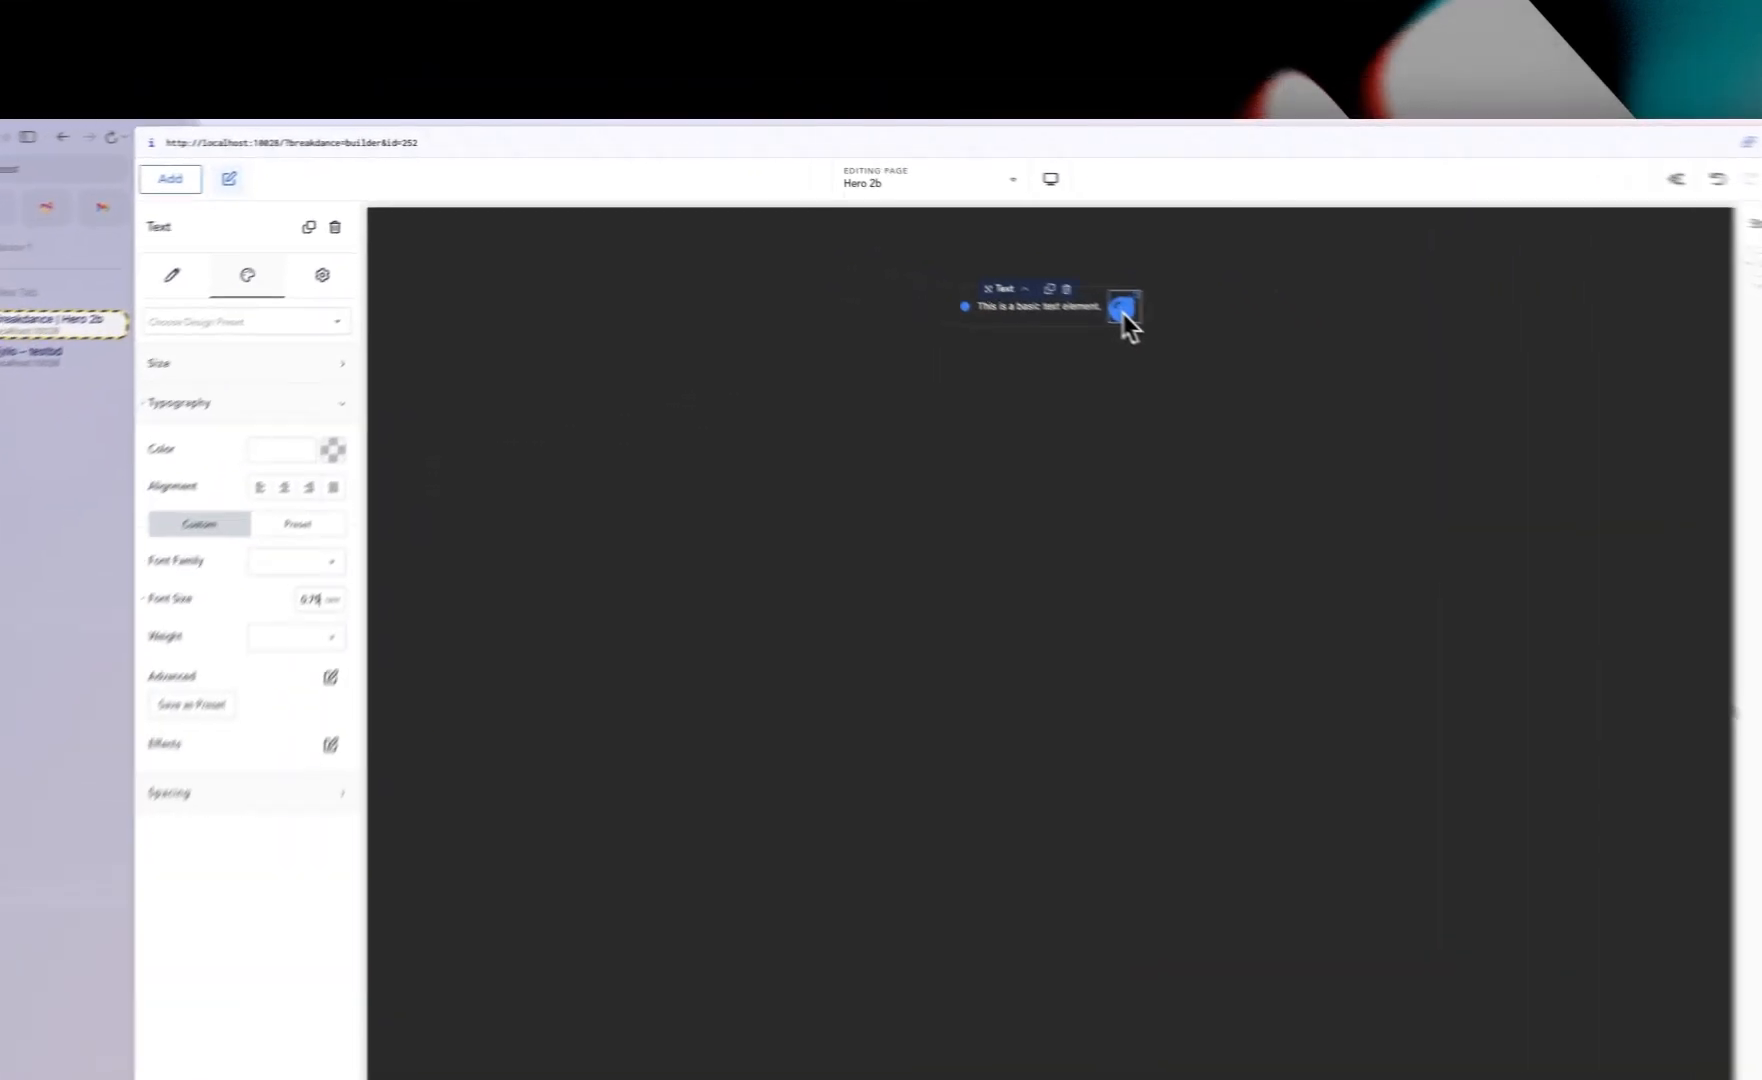
Step: Select the icon element, search the icon library for "arrow" and choose the arrow right icon
click(1001, 263)
click(345, 300)
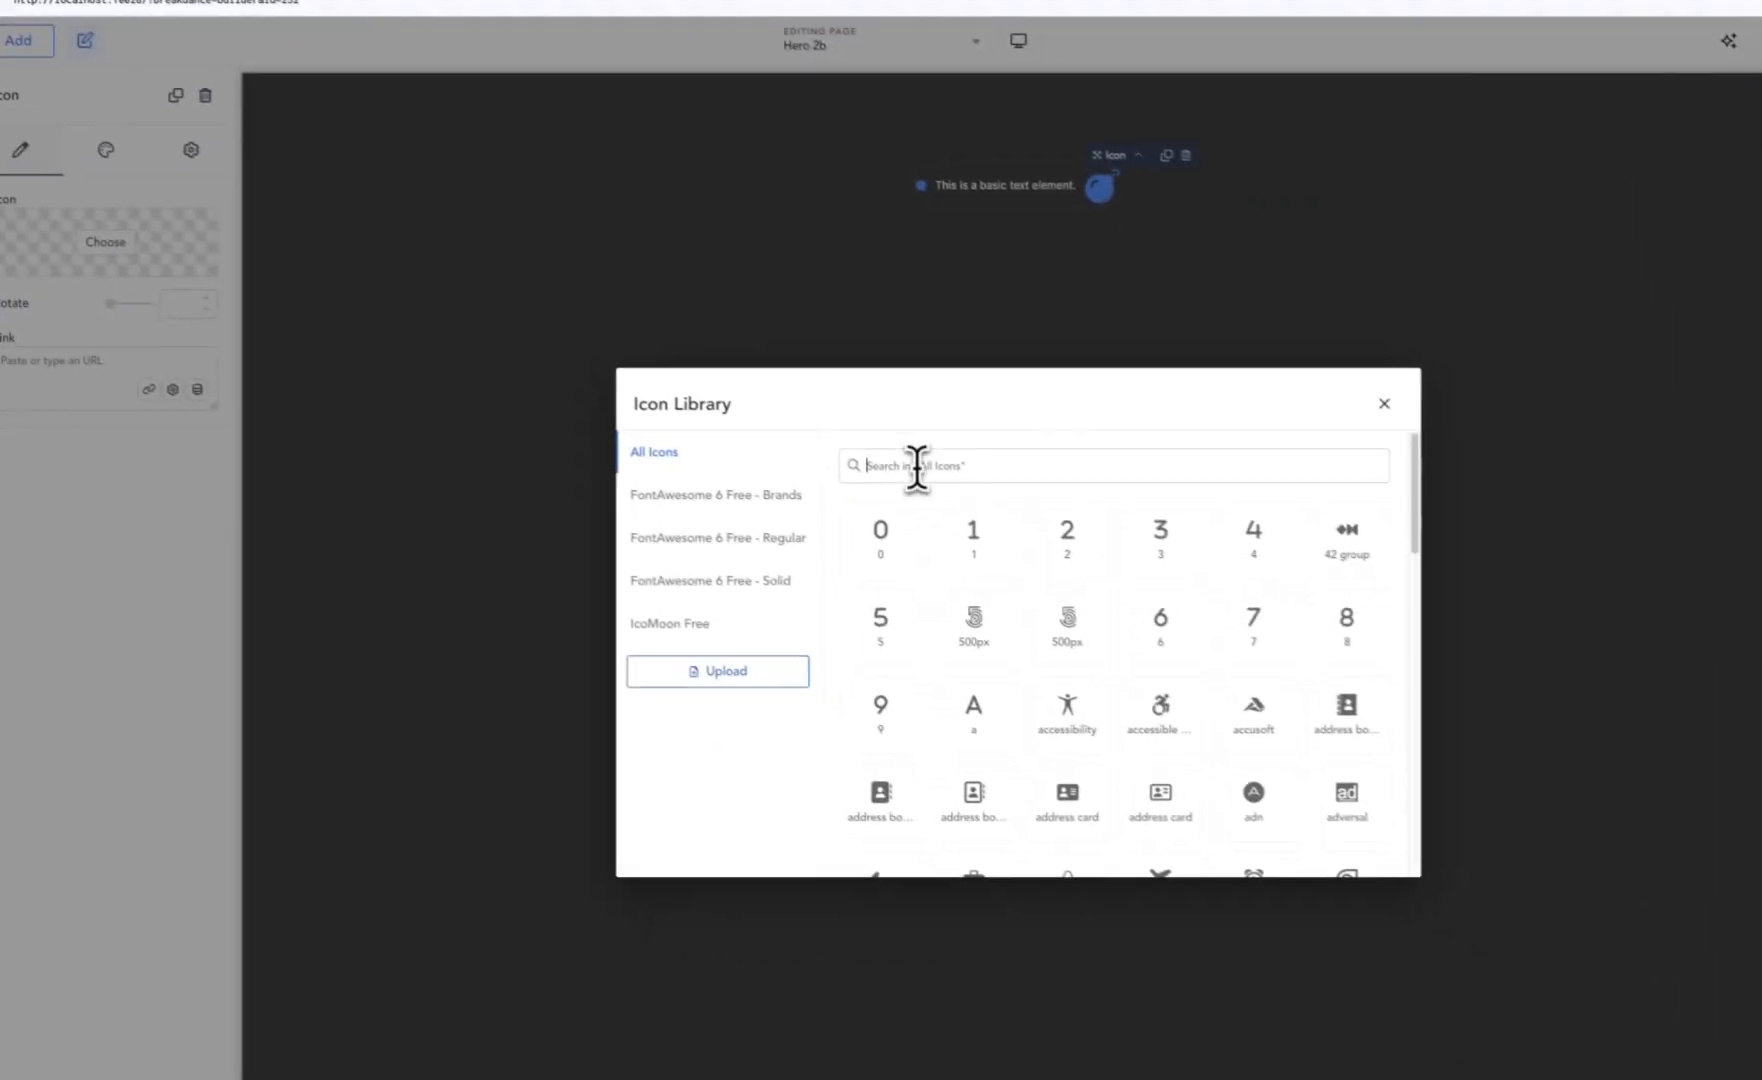
click(1165, 616)
text(arrow)
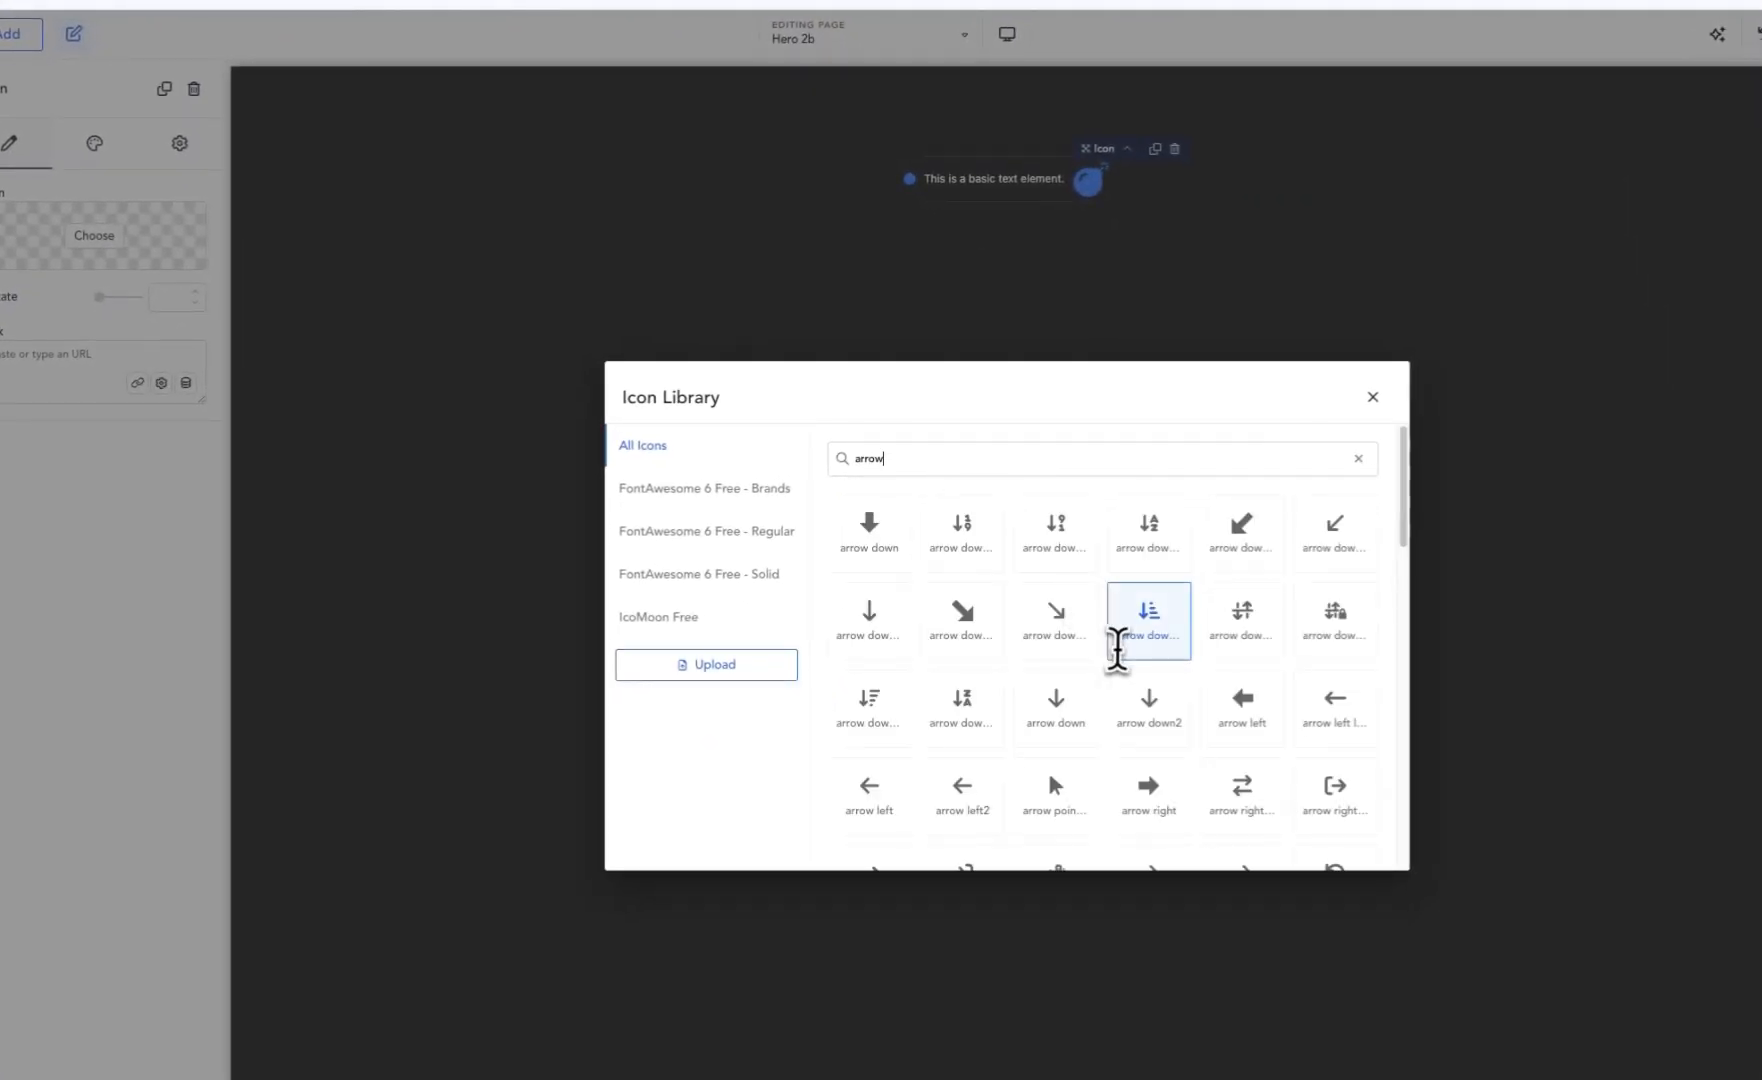
scroll(1117, 641, down, 2)
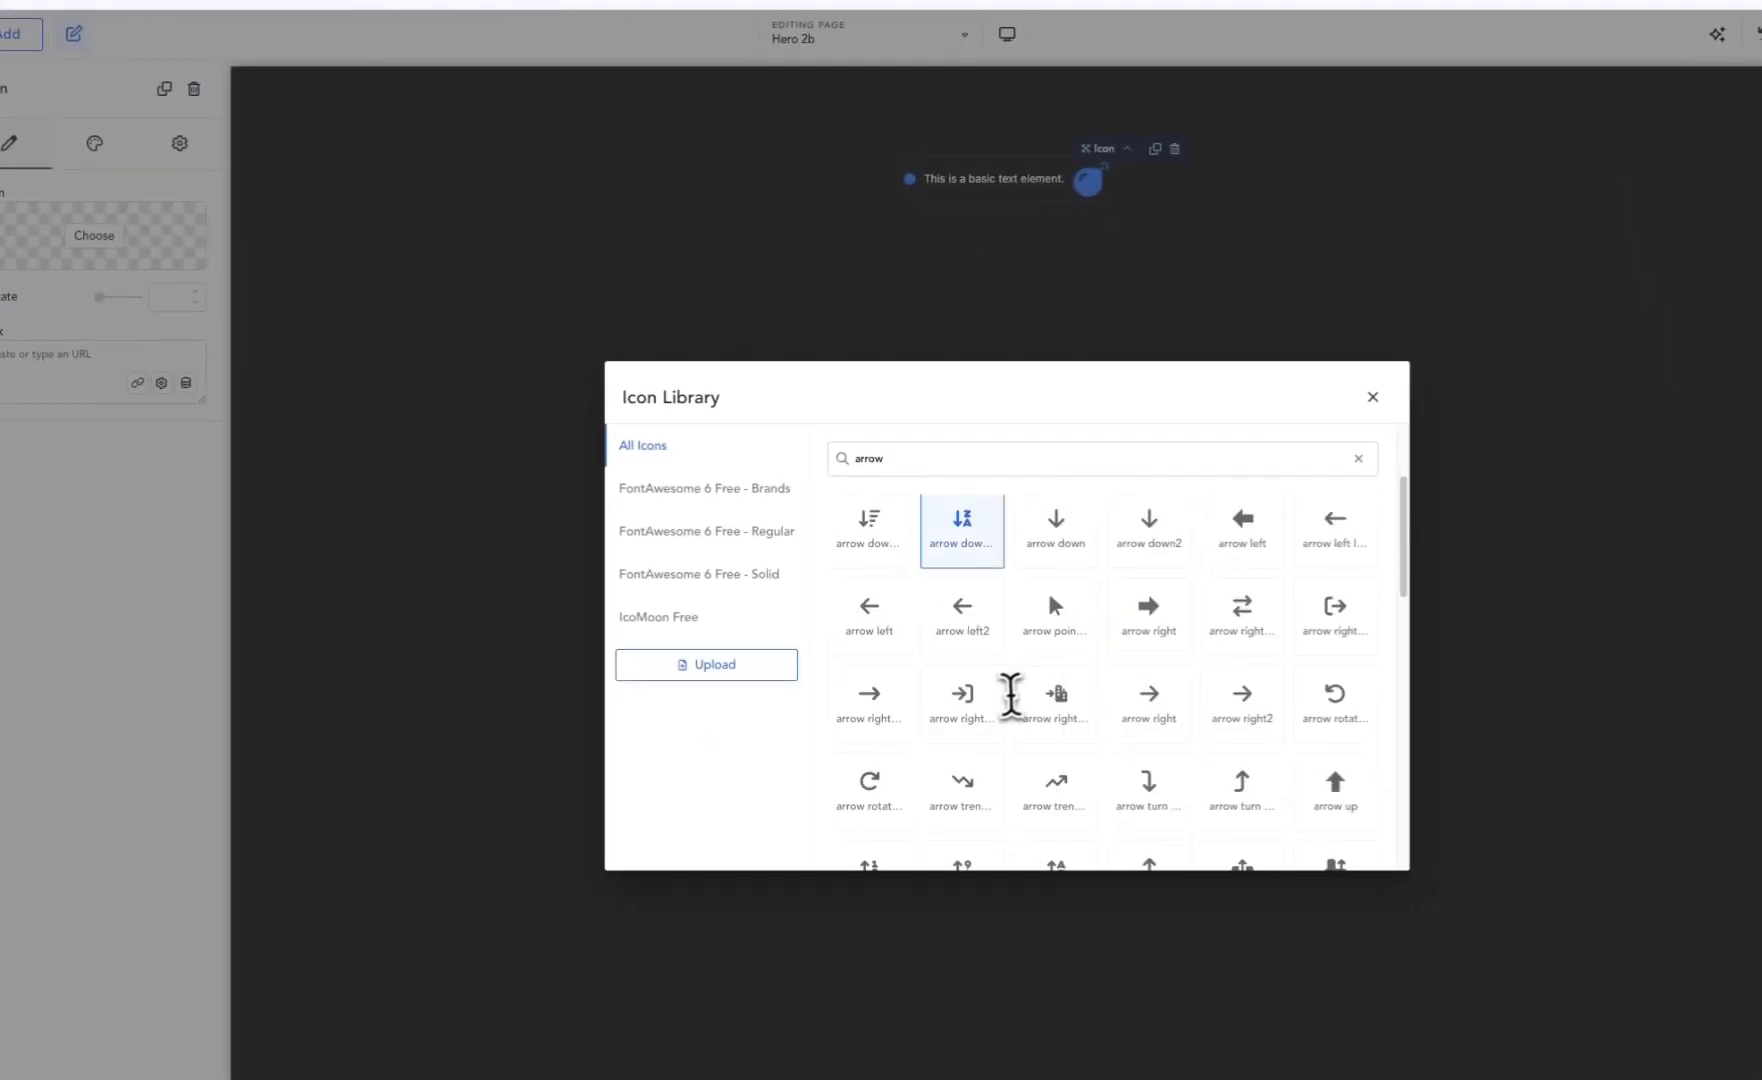
click(1247, 720)
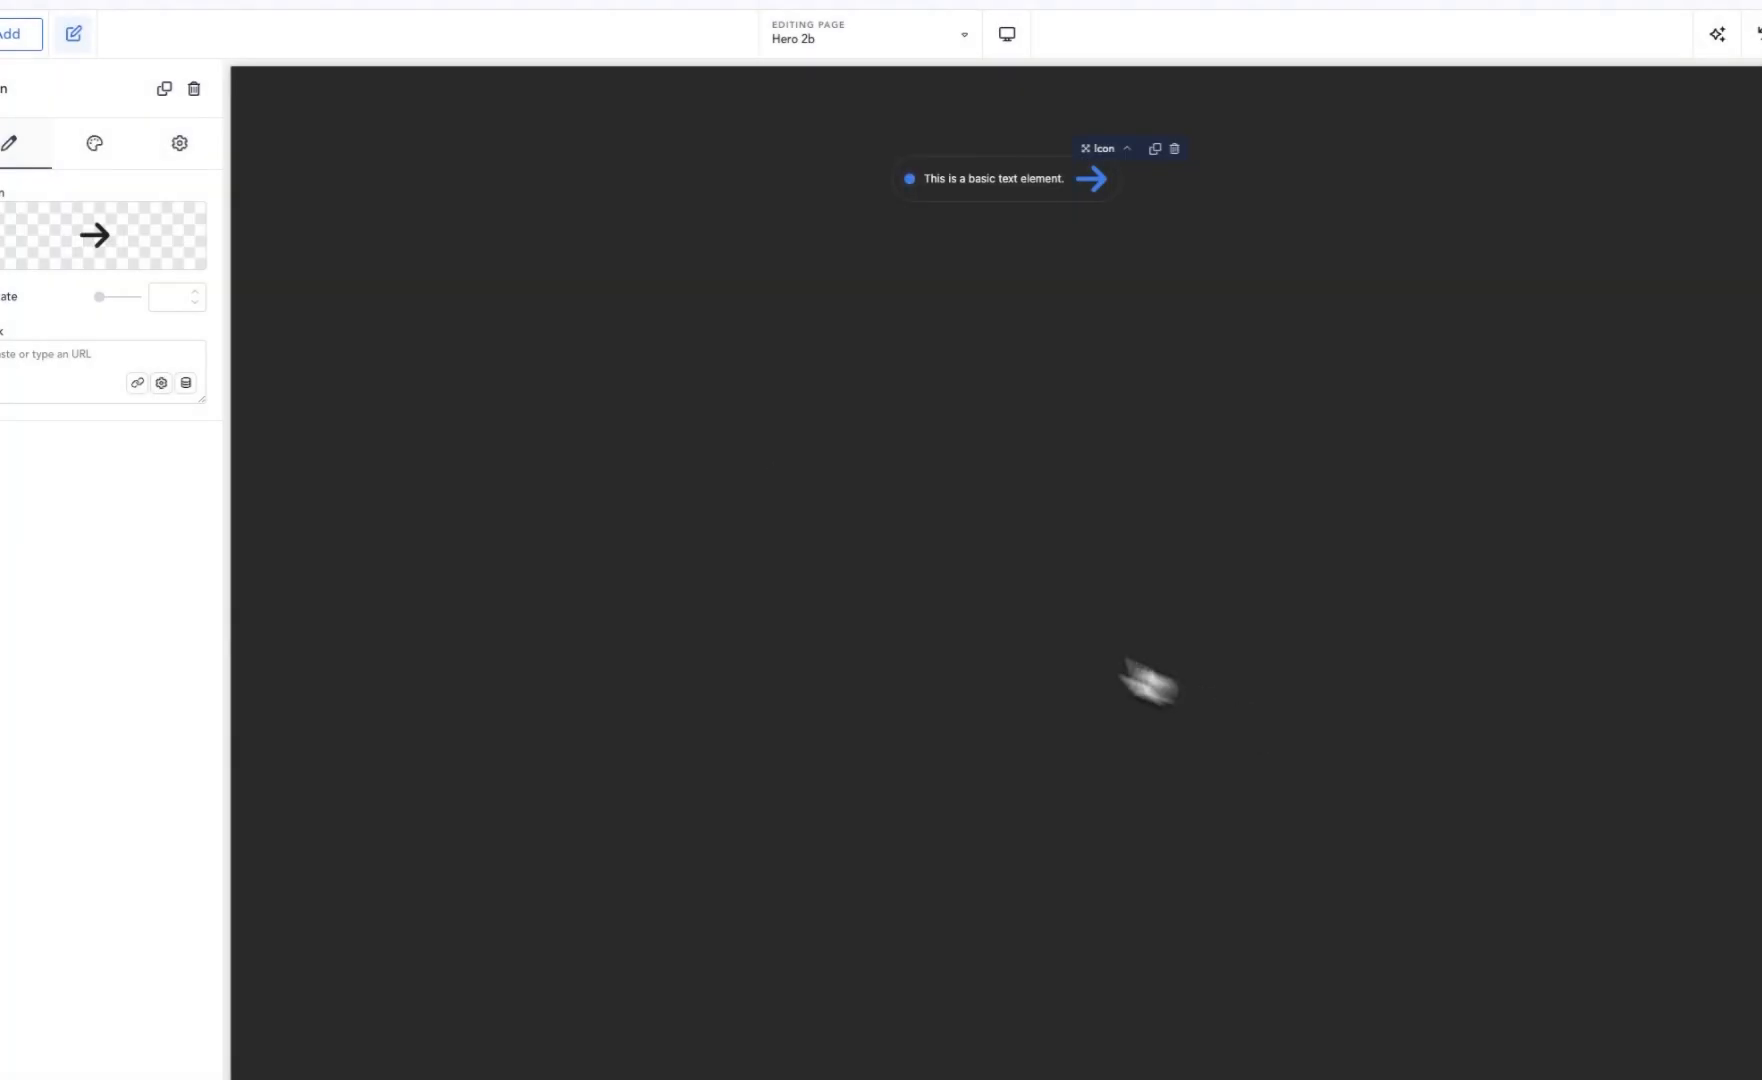
Step: Set the icon's size to 12 px
click(94, 143)
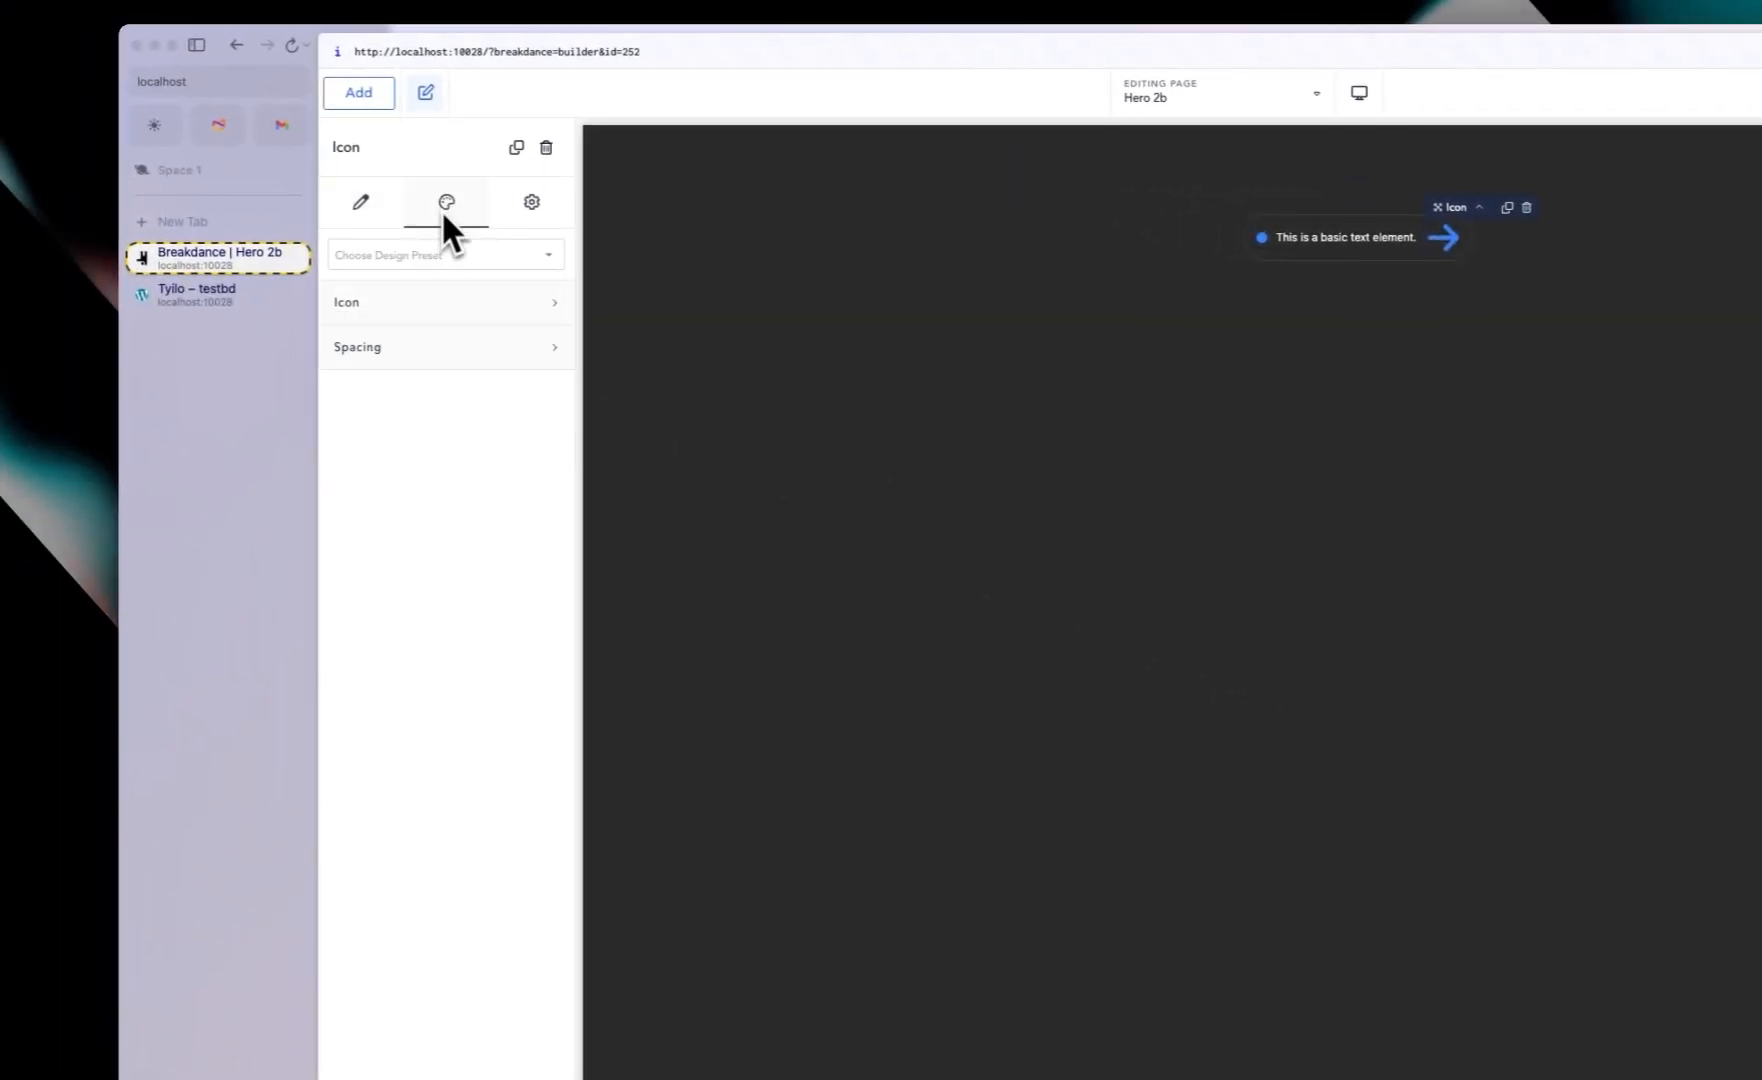
click(407, 310)
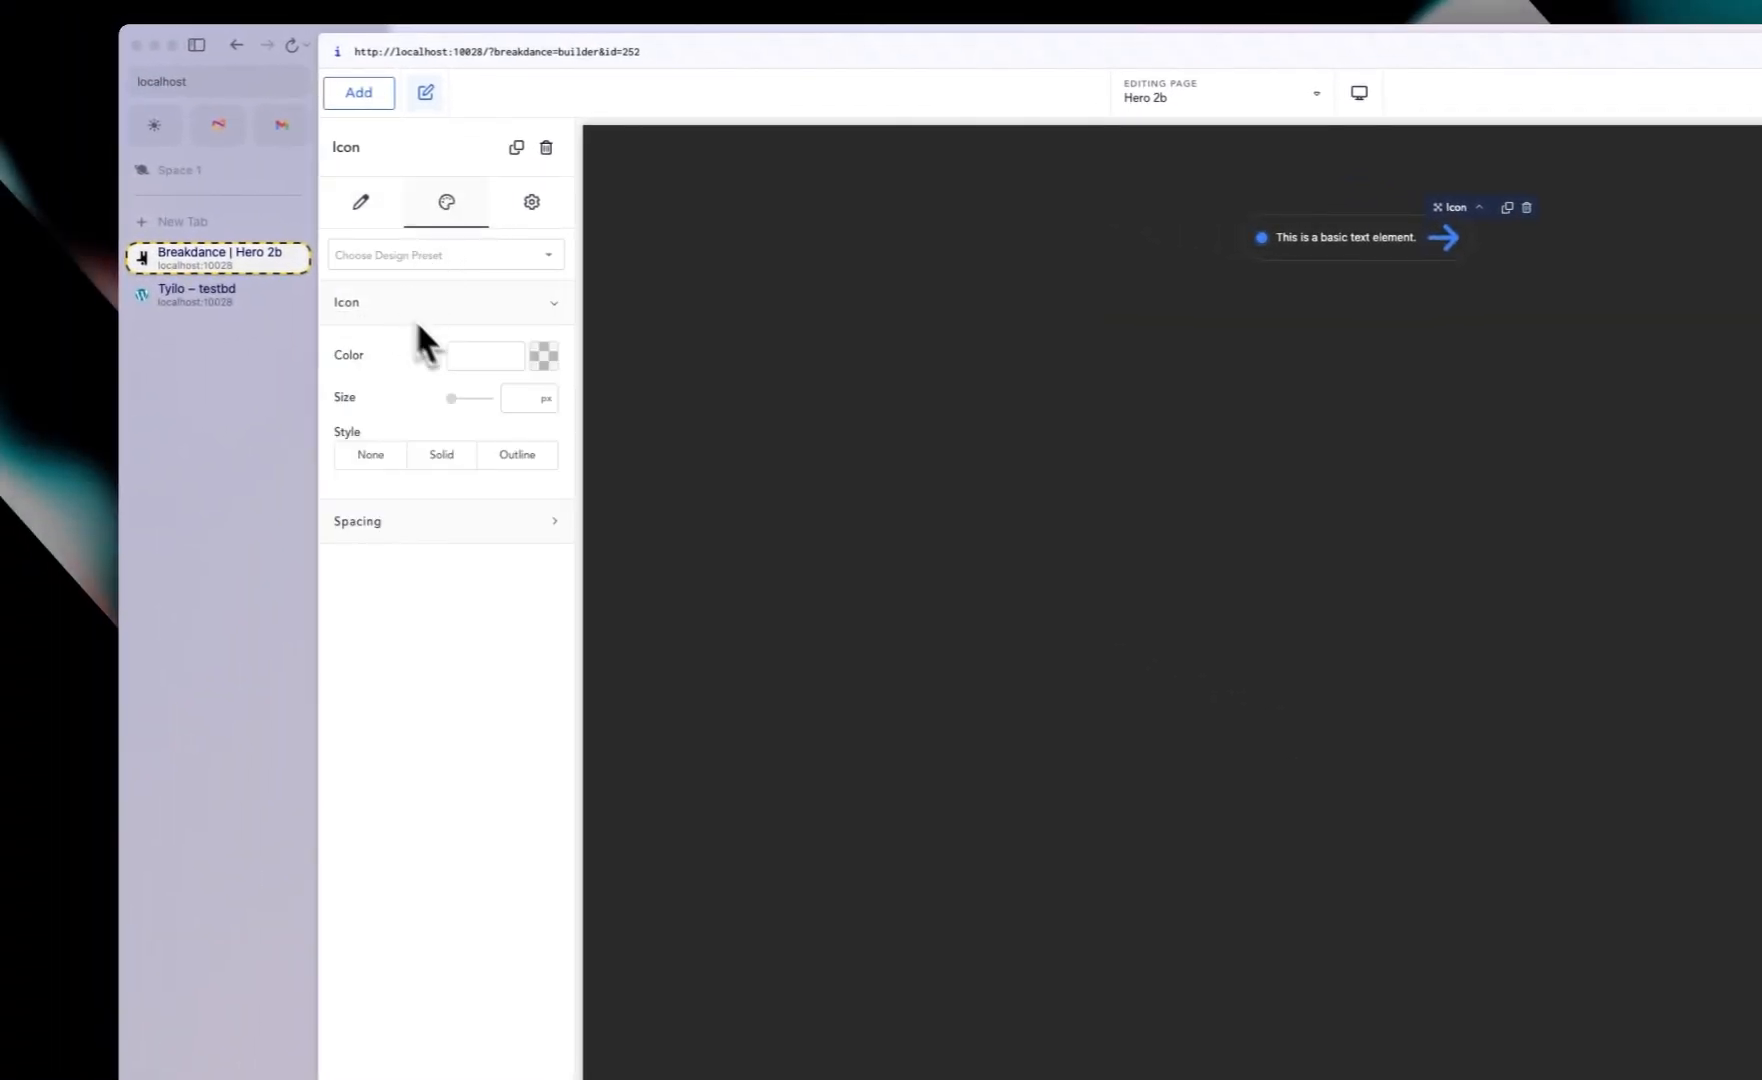
text(12)
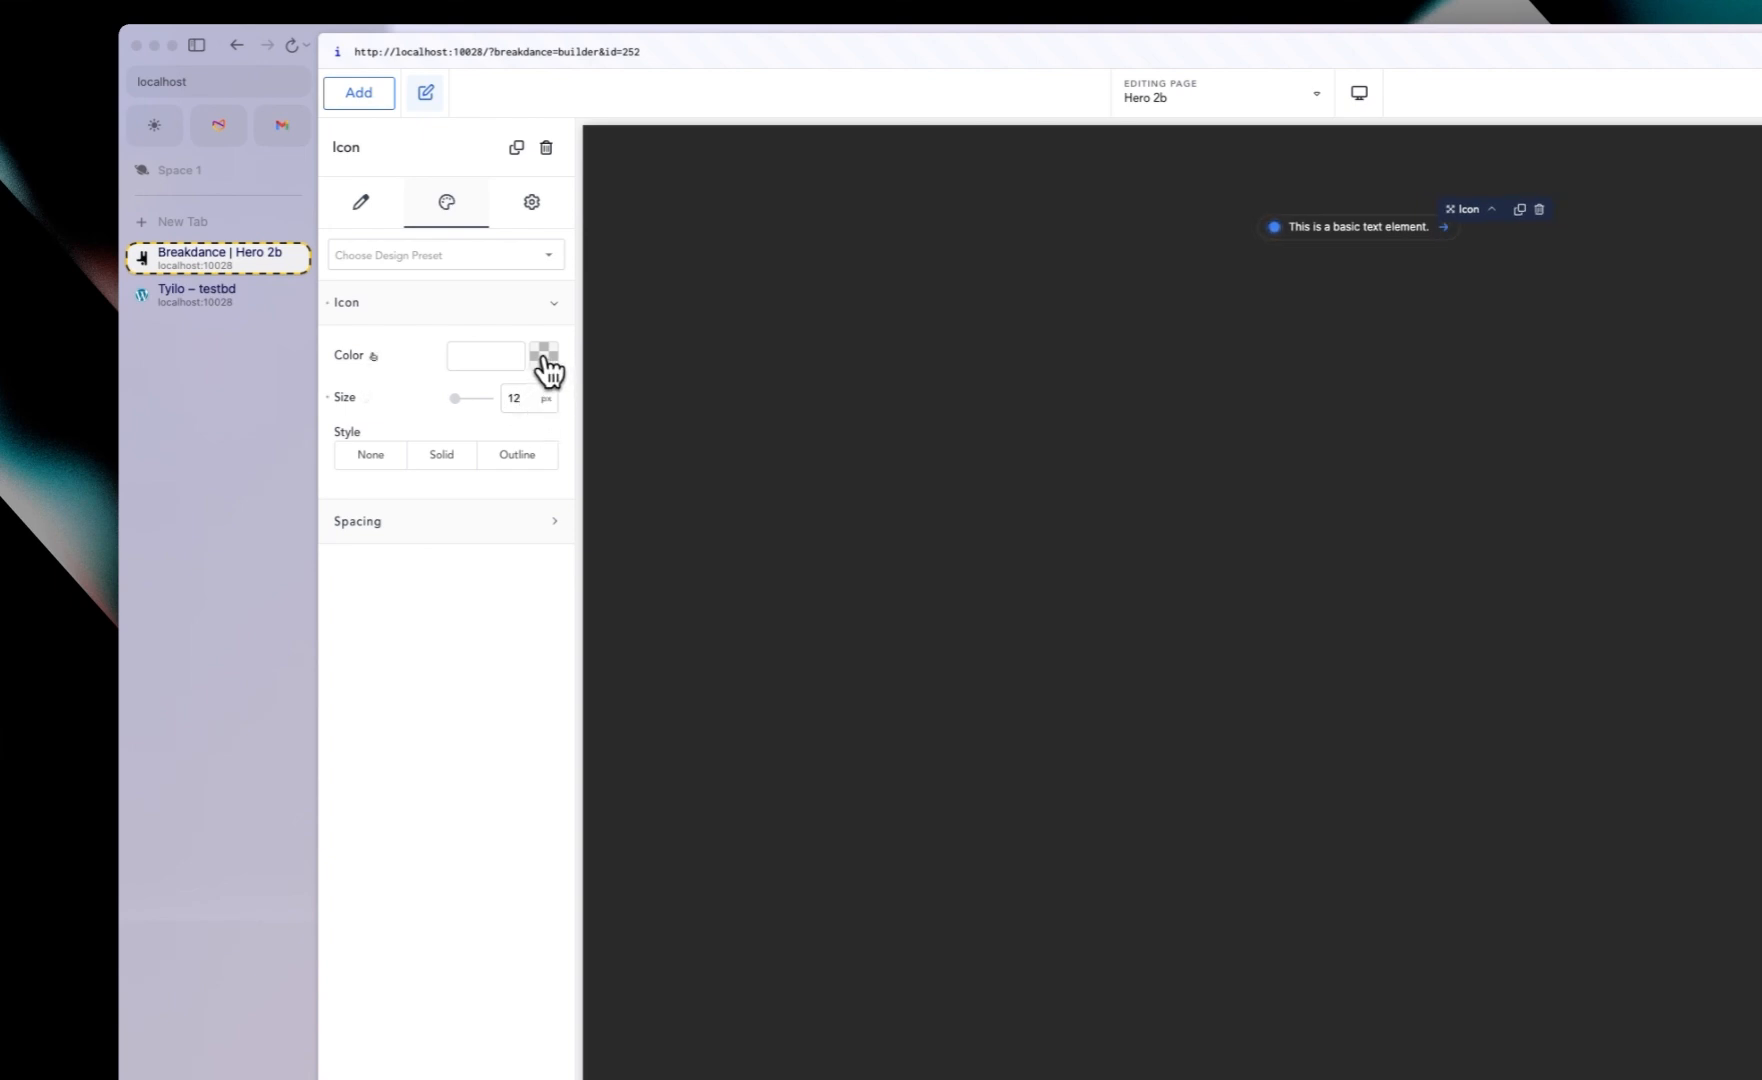
Step: Set the icon color to the Background swatch and switch the icon style to Solid
click(542, 362)
drag(414, 510, 295, 544)
click(419, 646)
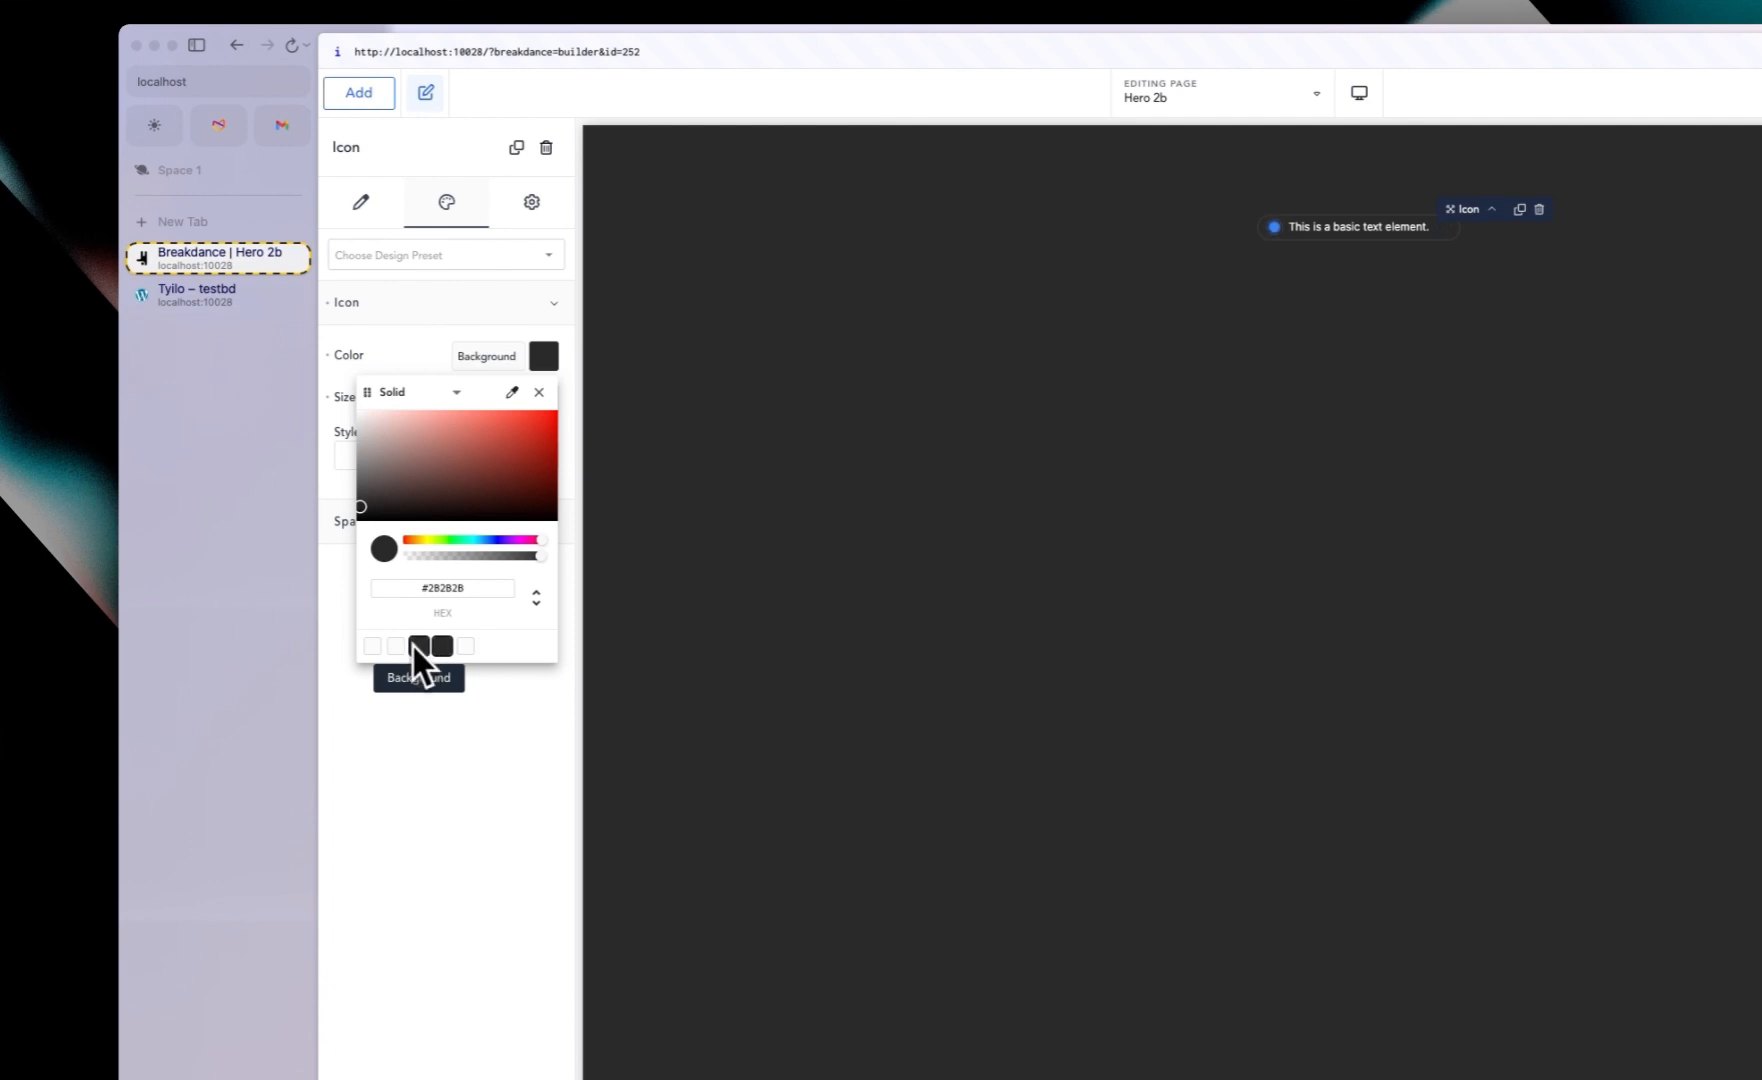
click(428, 318)
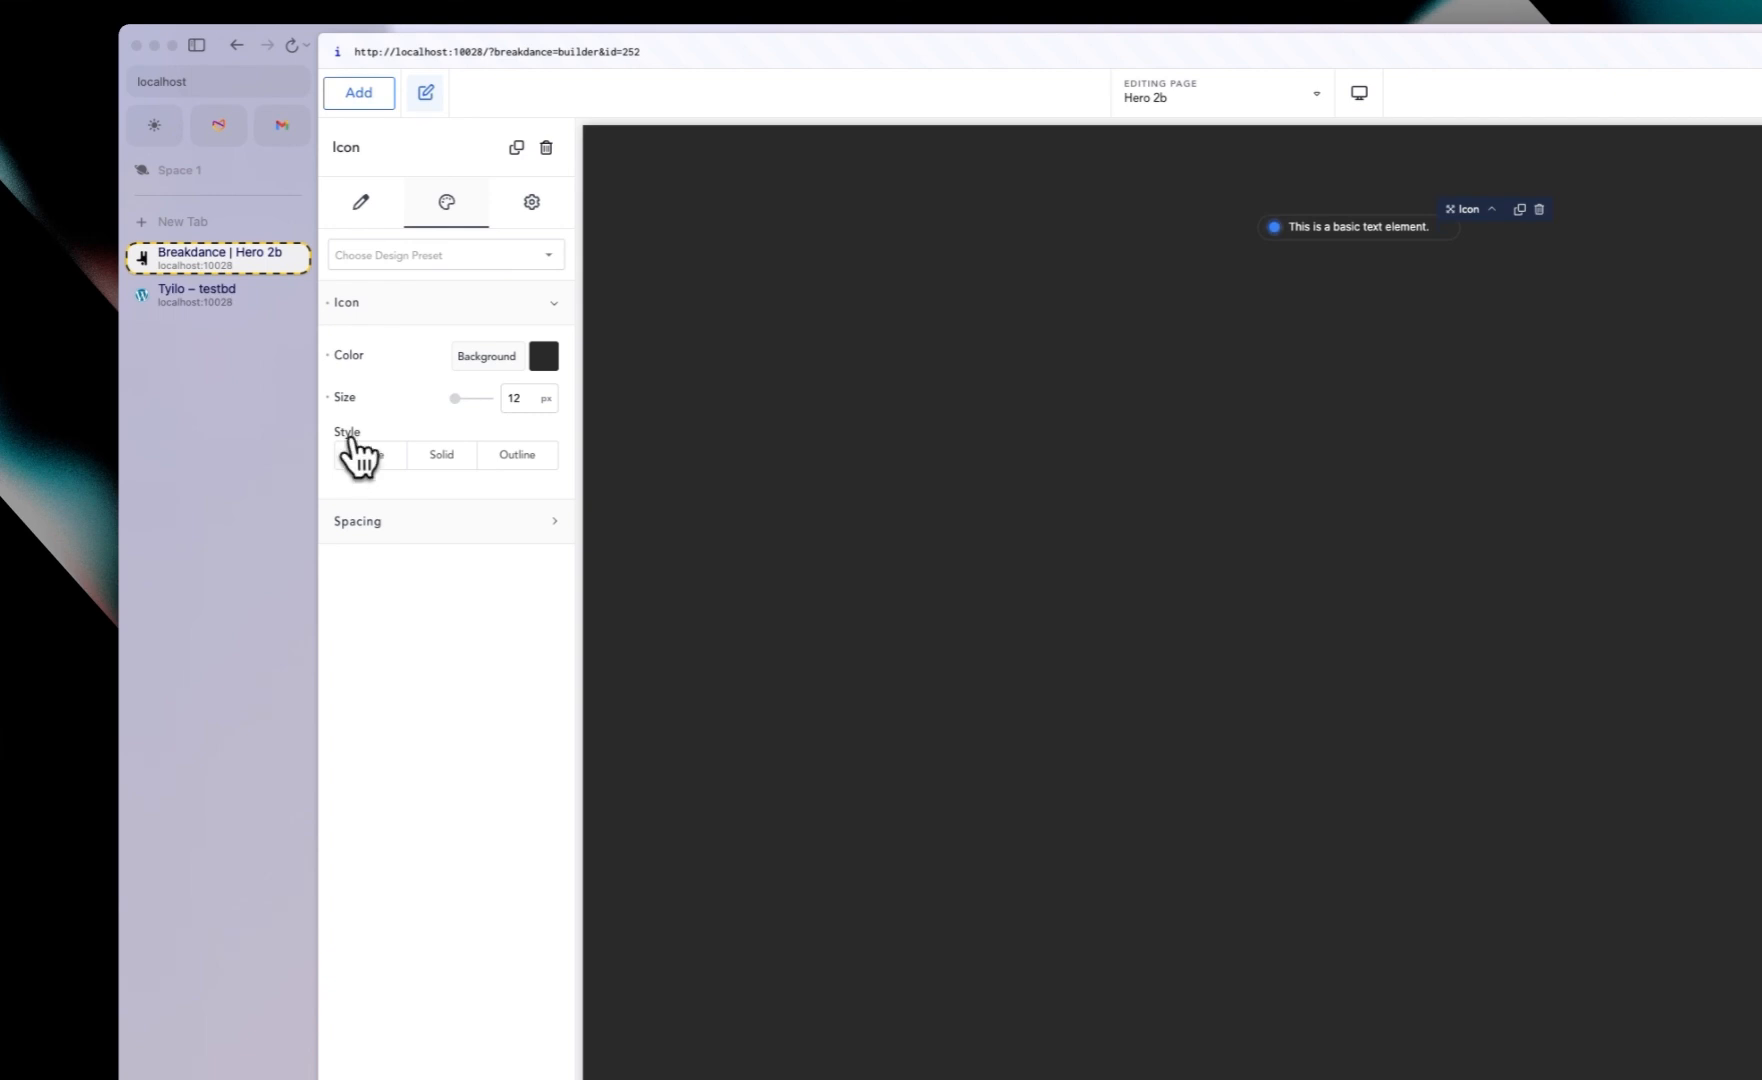
click(448, 456)
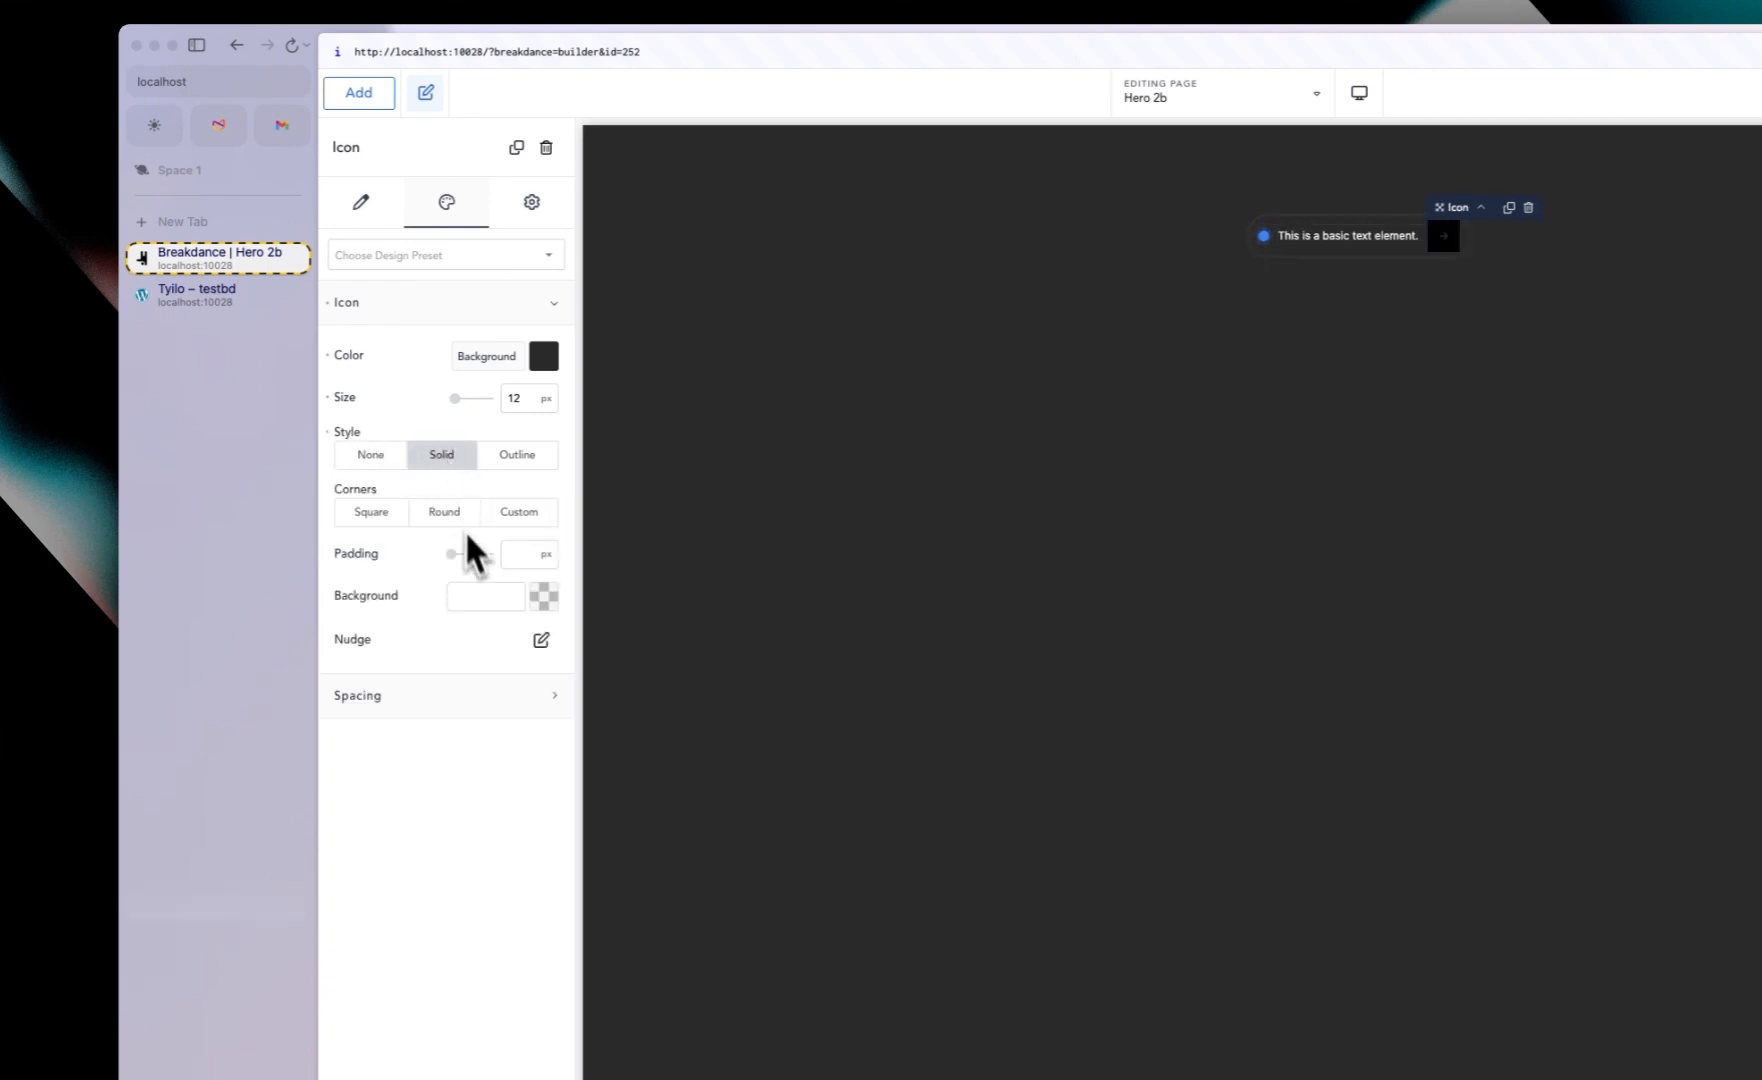
Step: Give the icon round corners and 5 px padding
click(465, 517)
text(4)
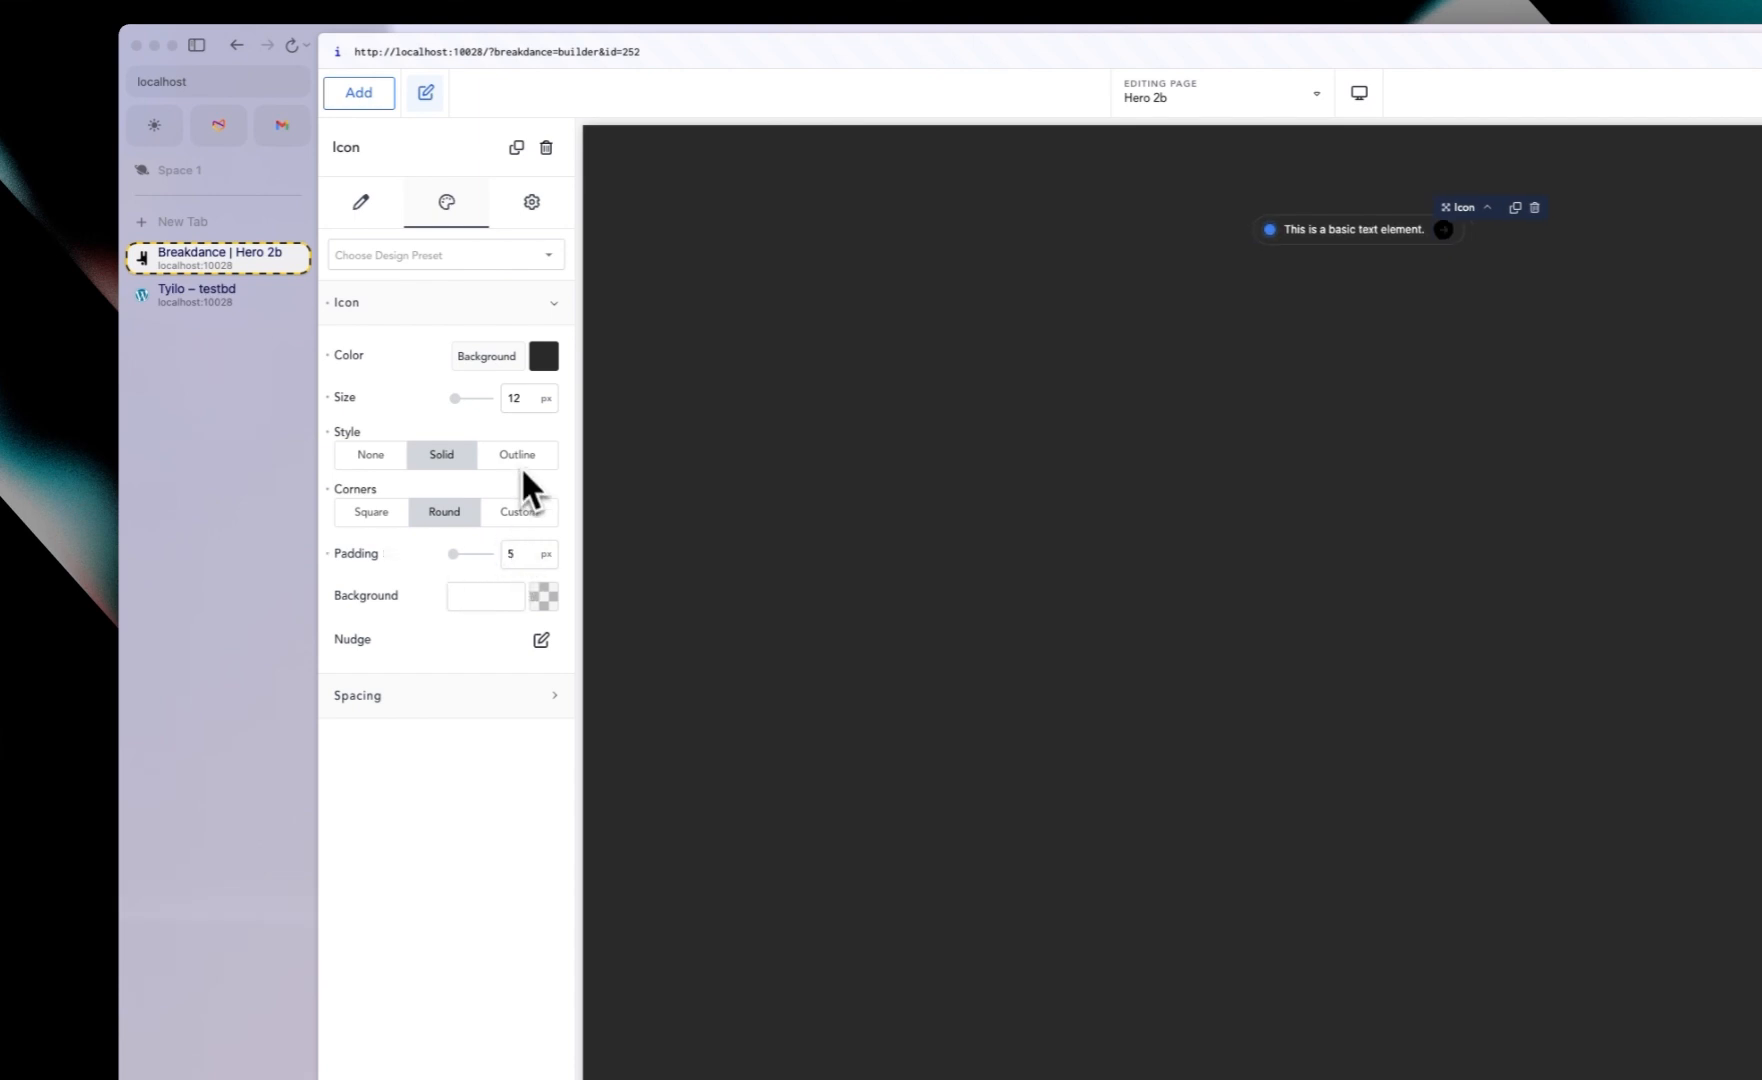
click(544, 357)
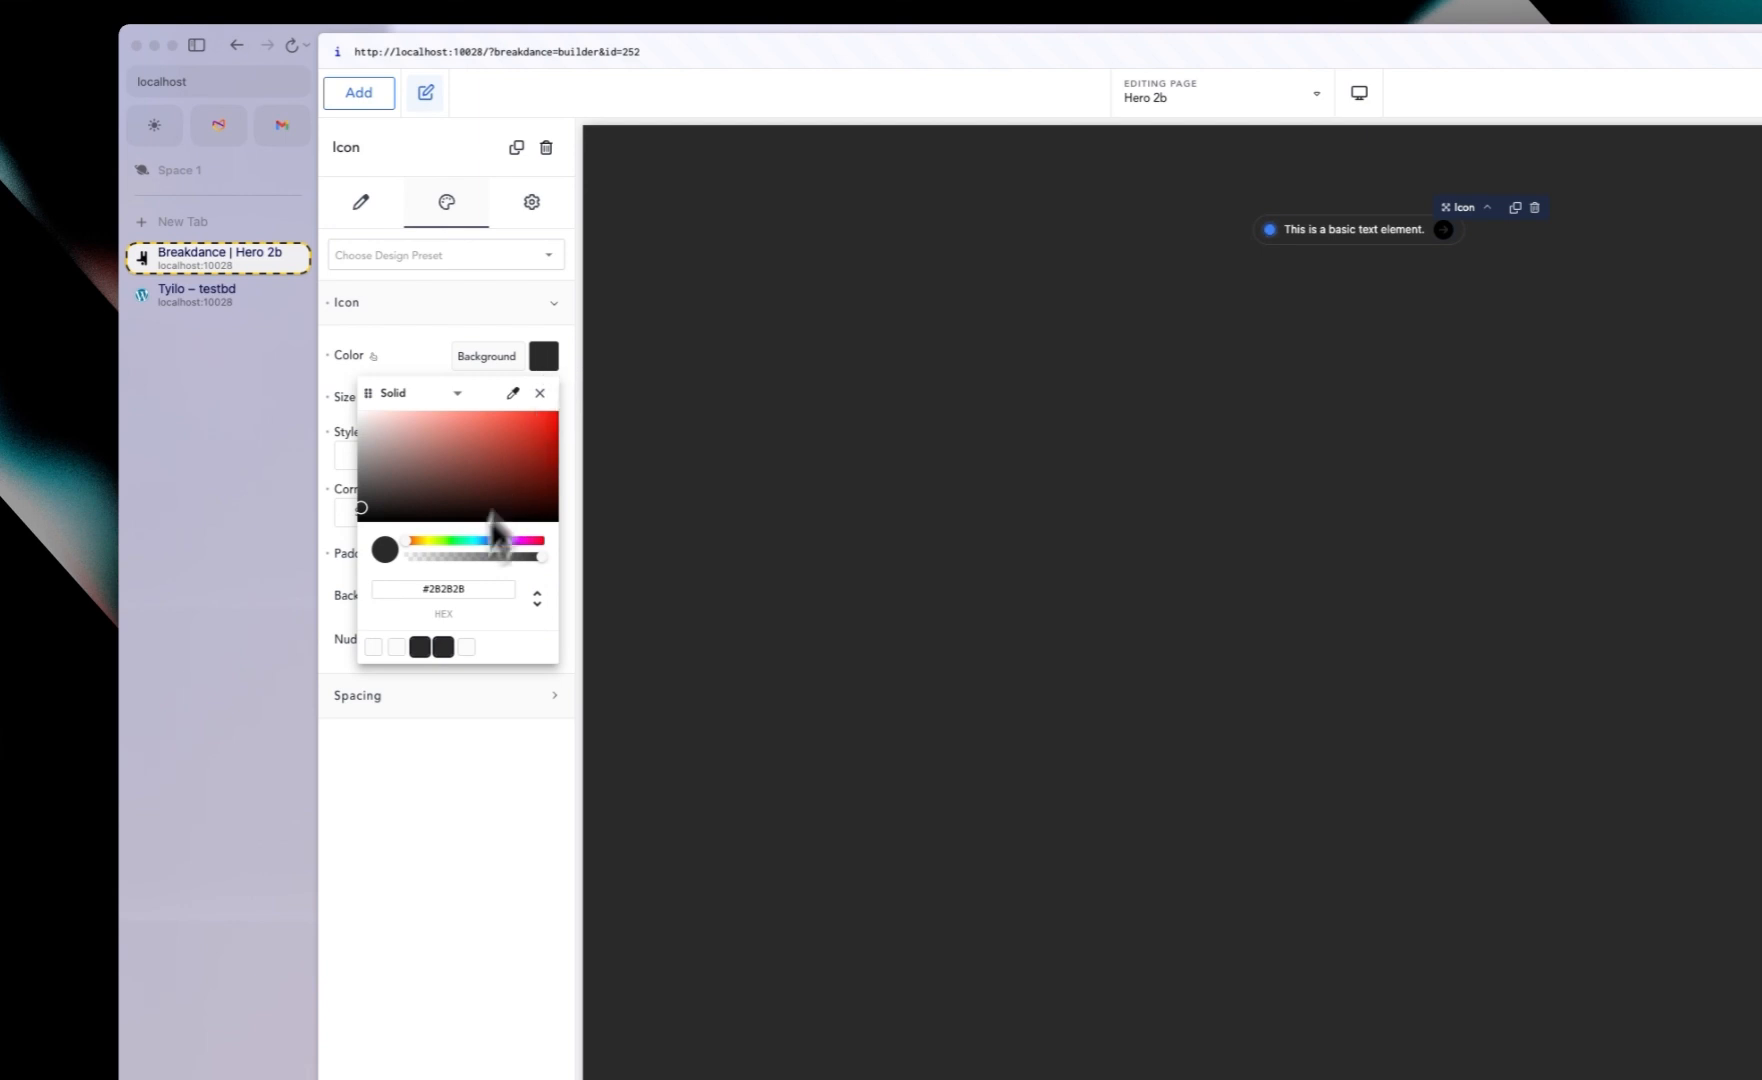
click(397, 648)
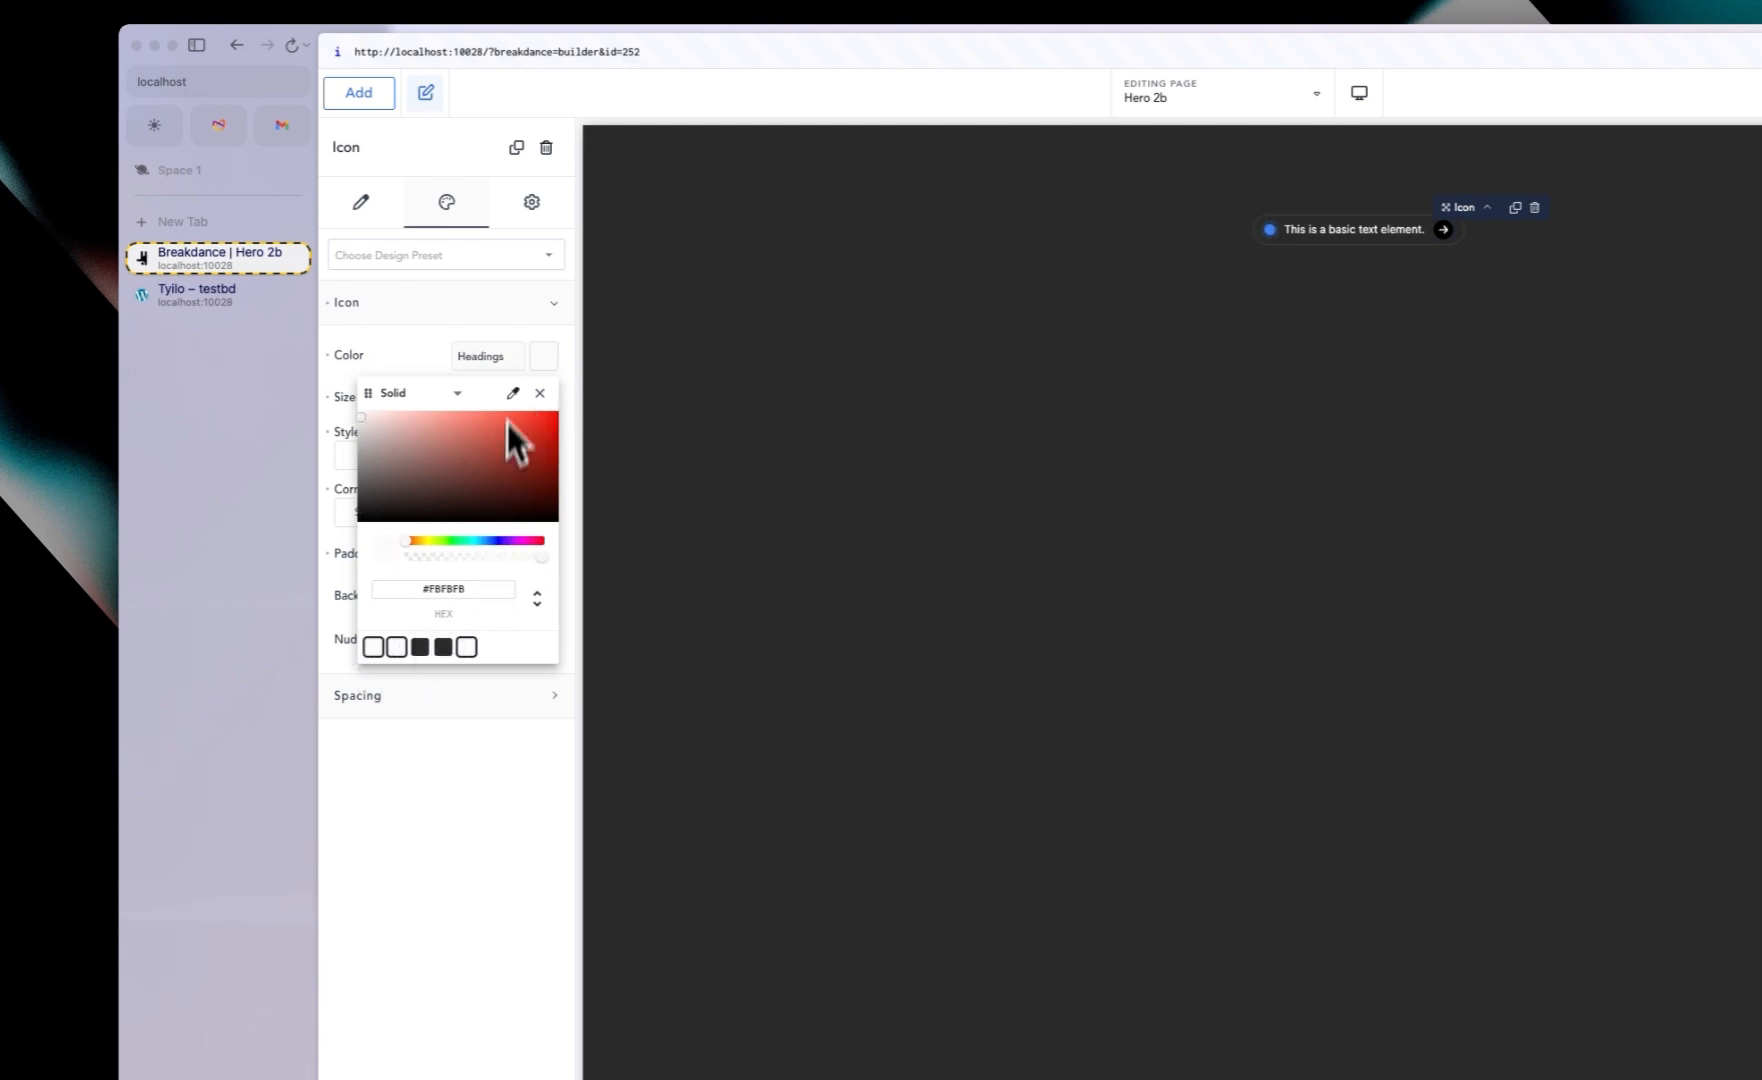
click(544, 358)
click(544, 358)
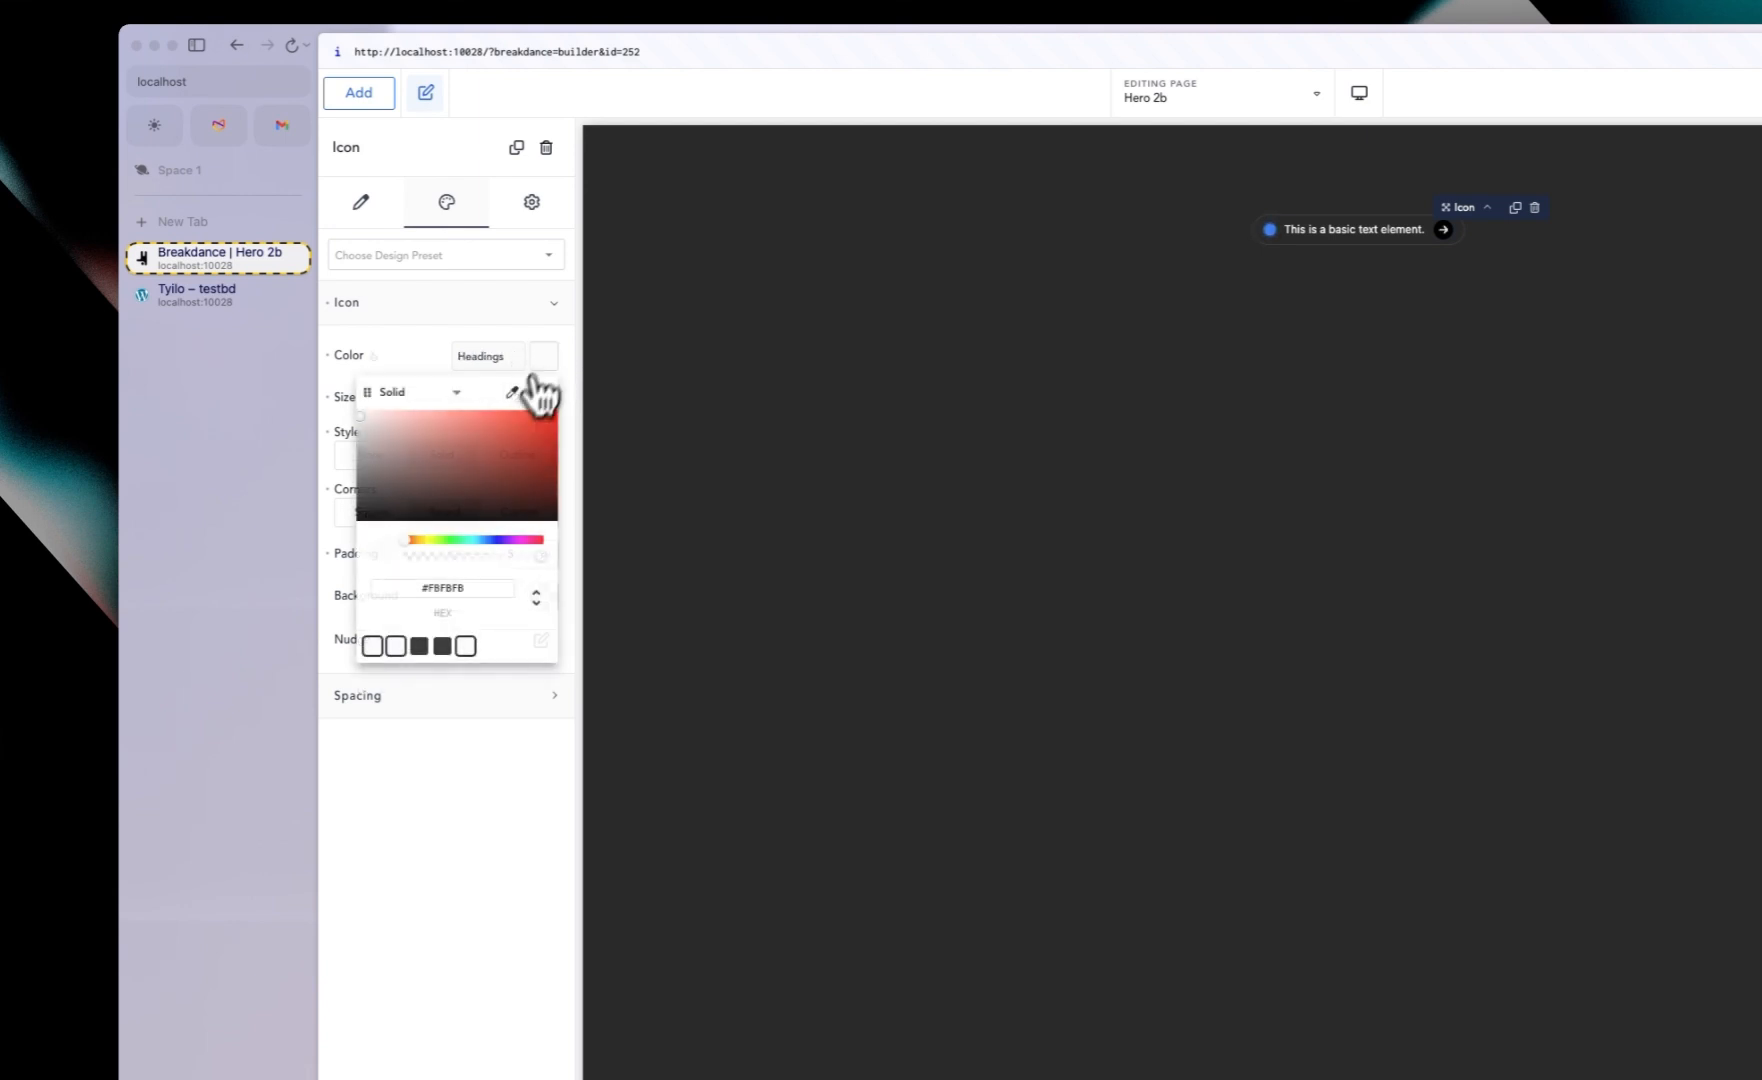
click(420, 647)
click(403, 345)
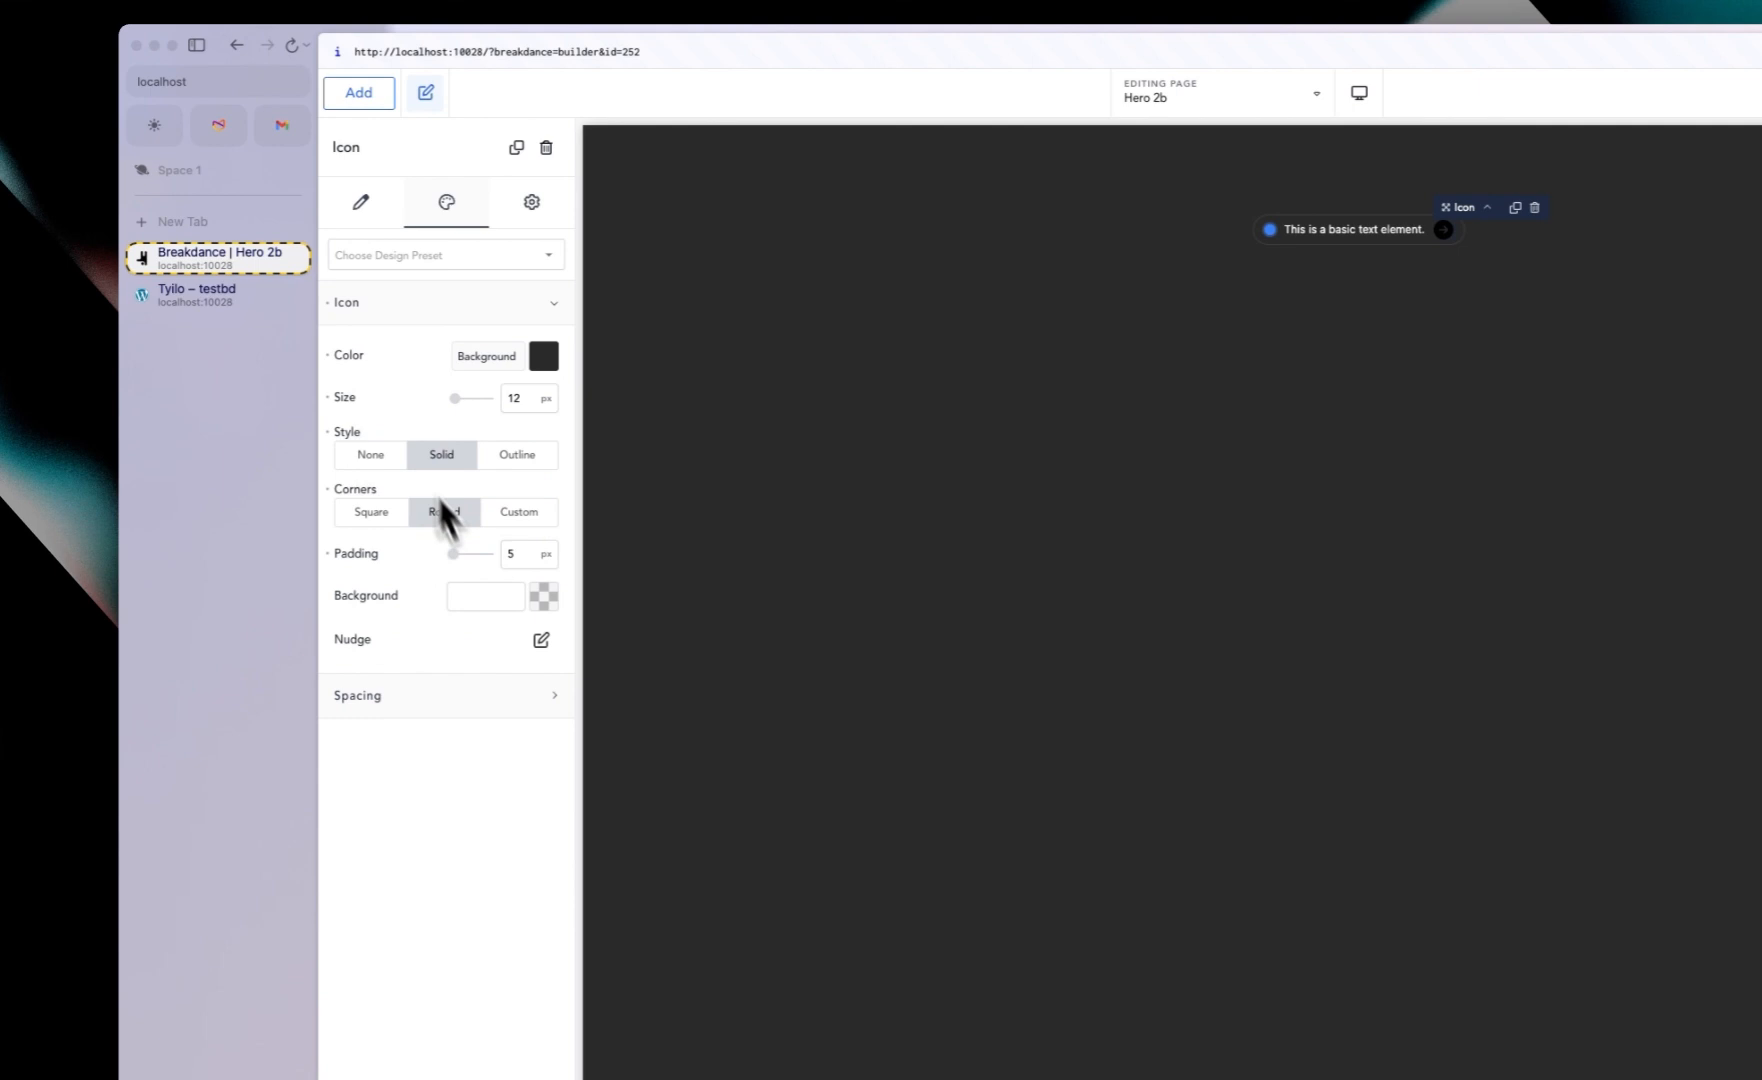
Step: Set the icon background to a low-opacity white, #FBFBFB29
click(543, 596)
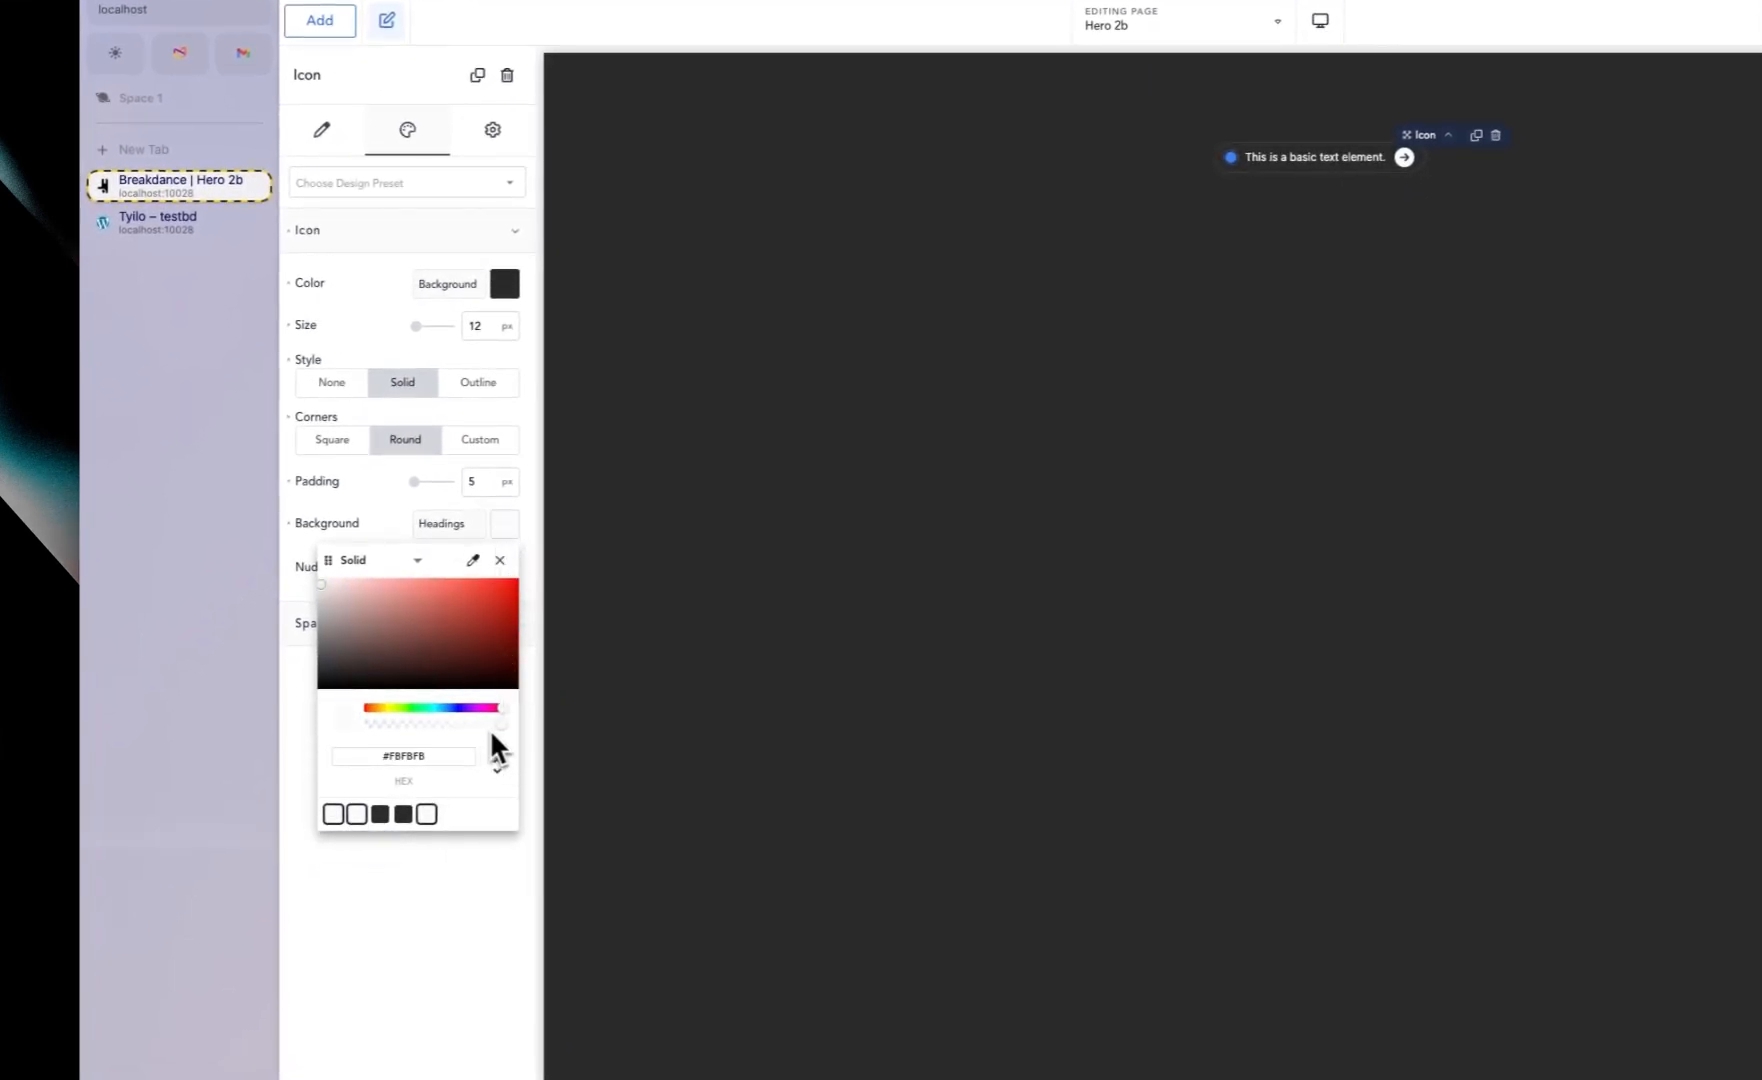
drag(499, 724, 420, 728)
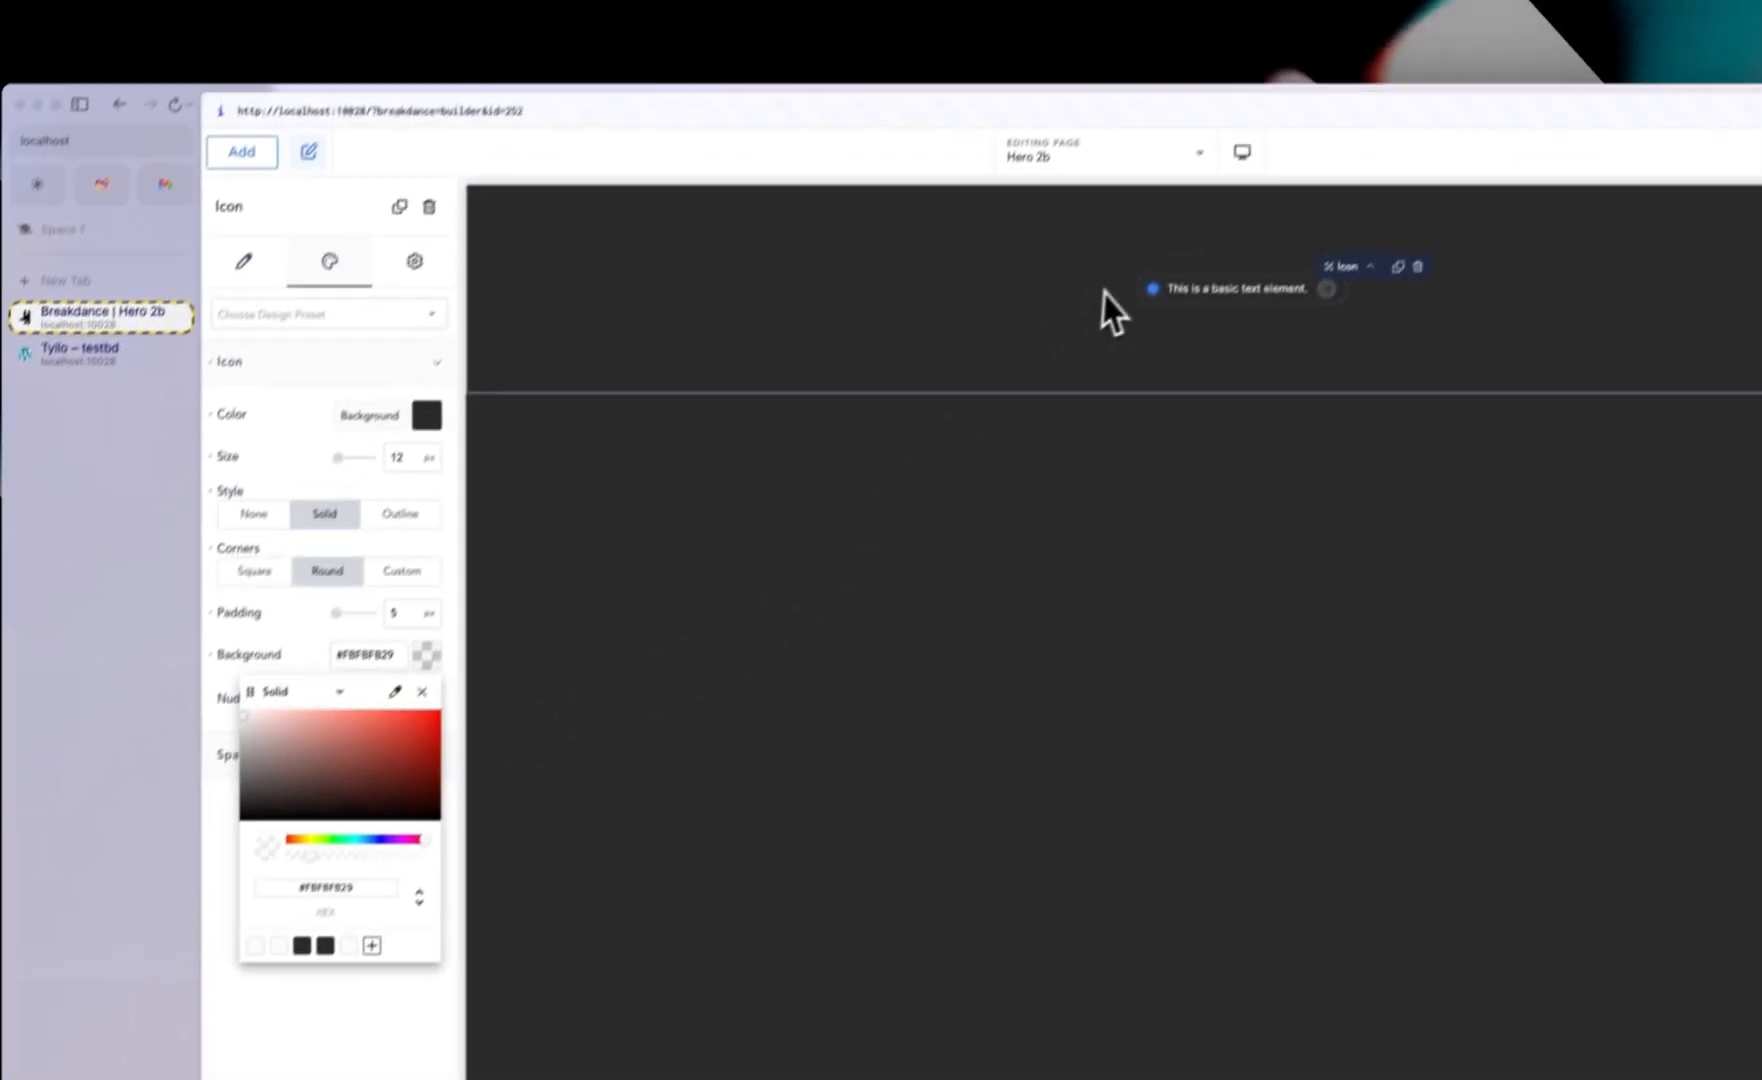
Step: Select the pulse dot and set its color to green, #5C8C28FF
click(1131, 330)
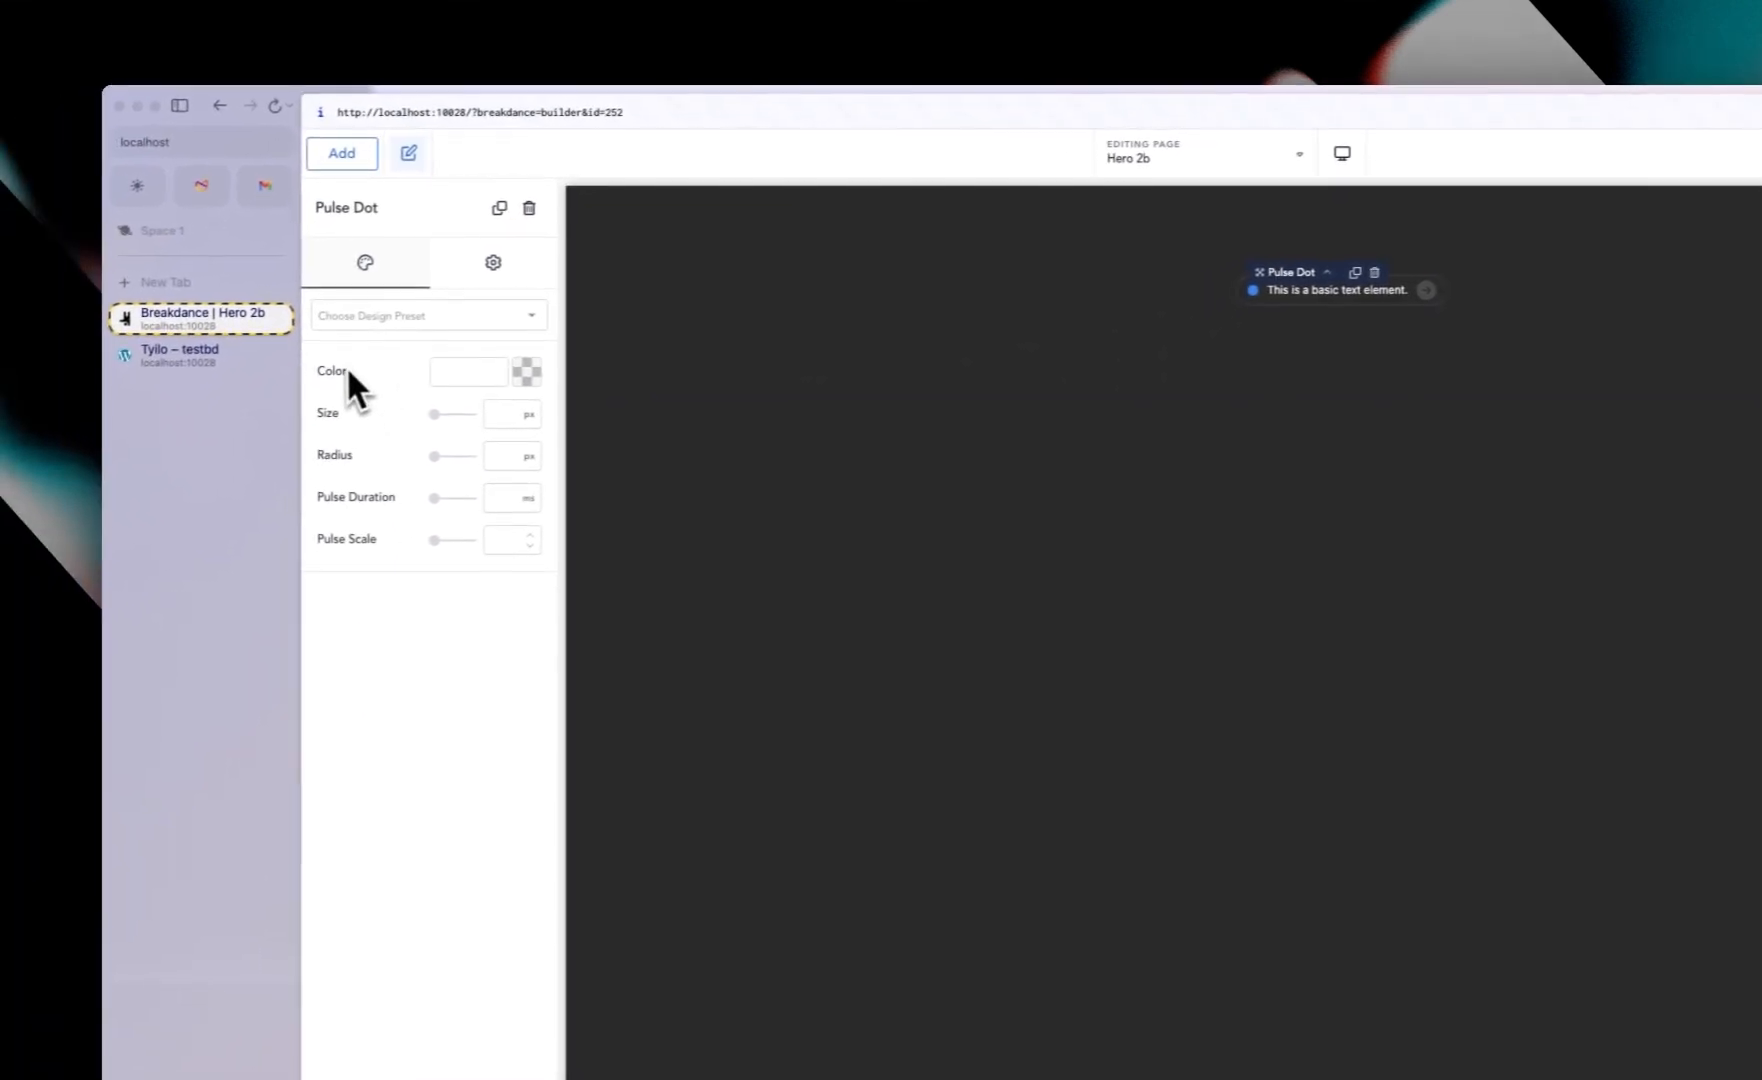
click(527, 372)
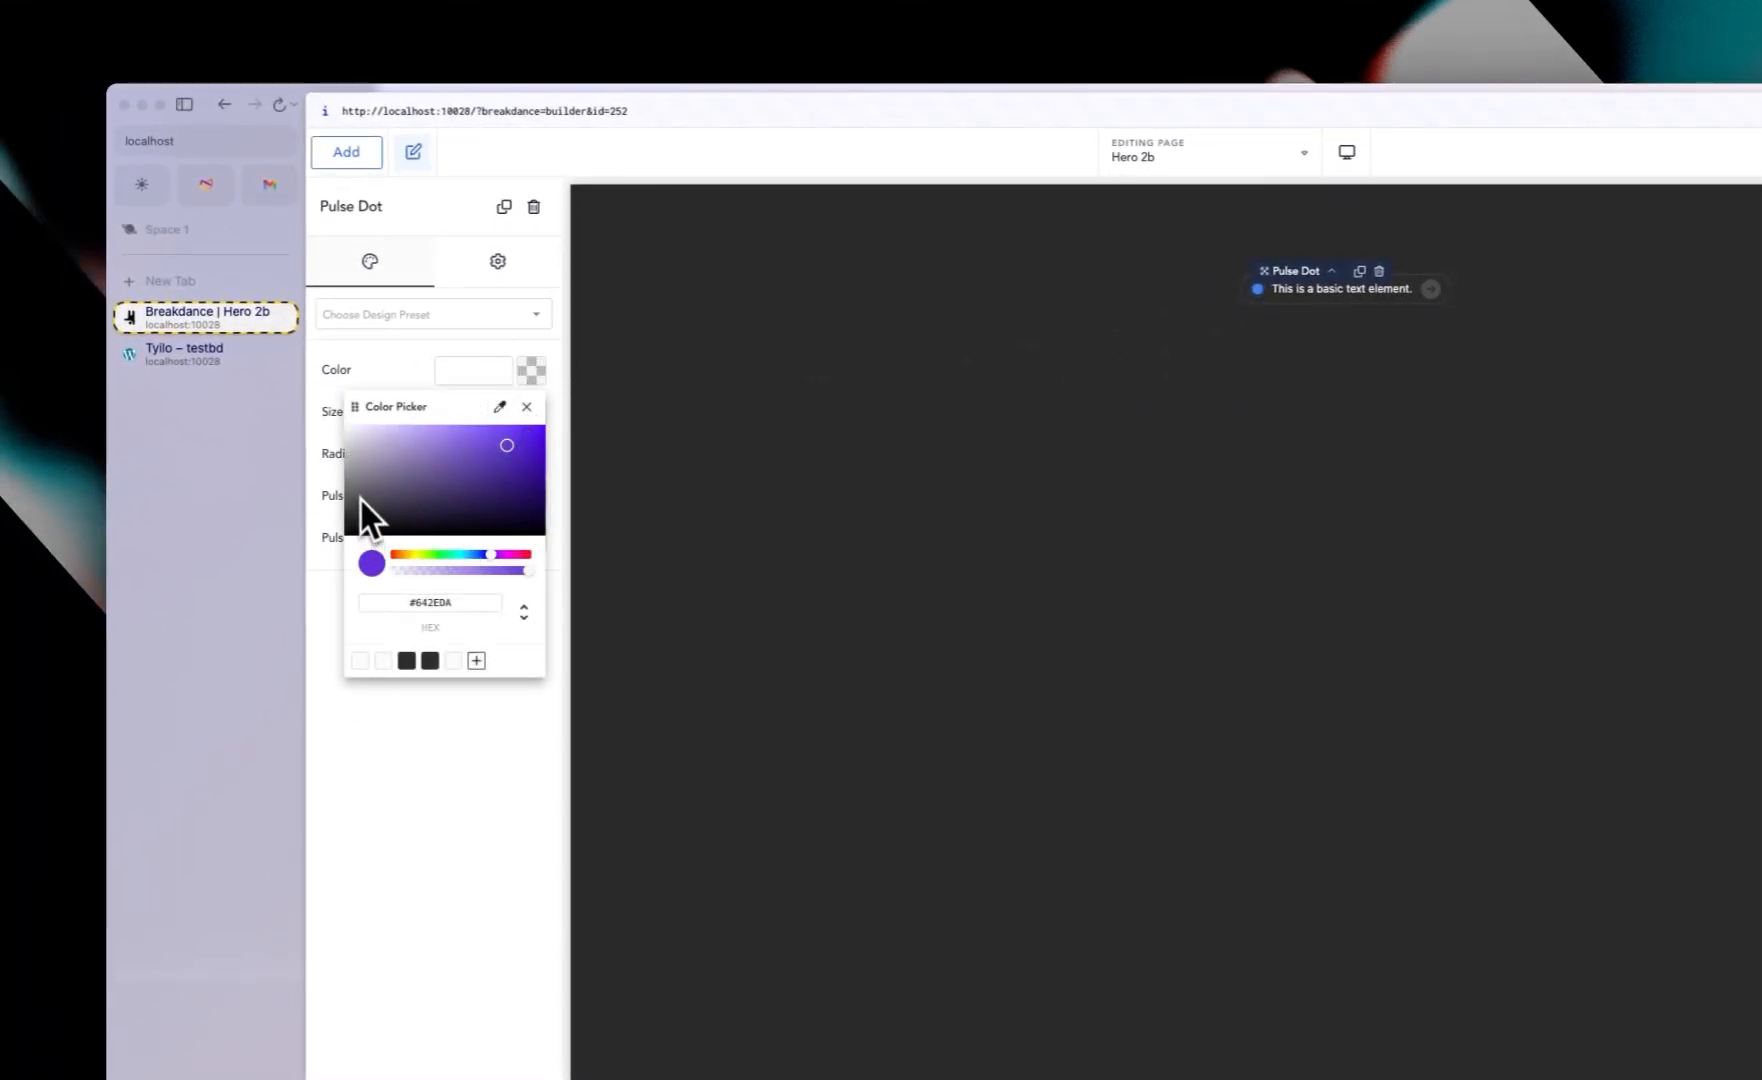
drag(410, 556, 455, 557)
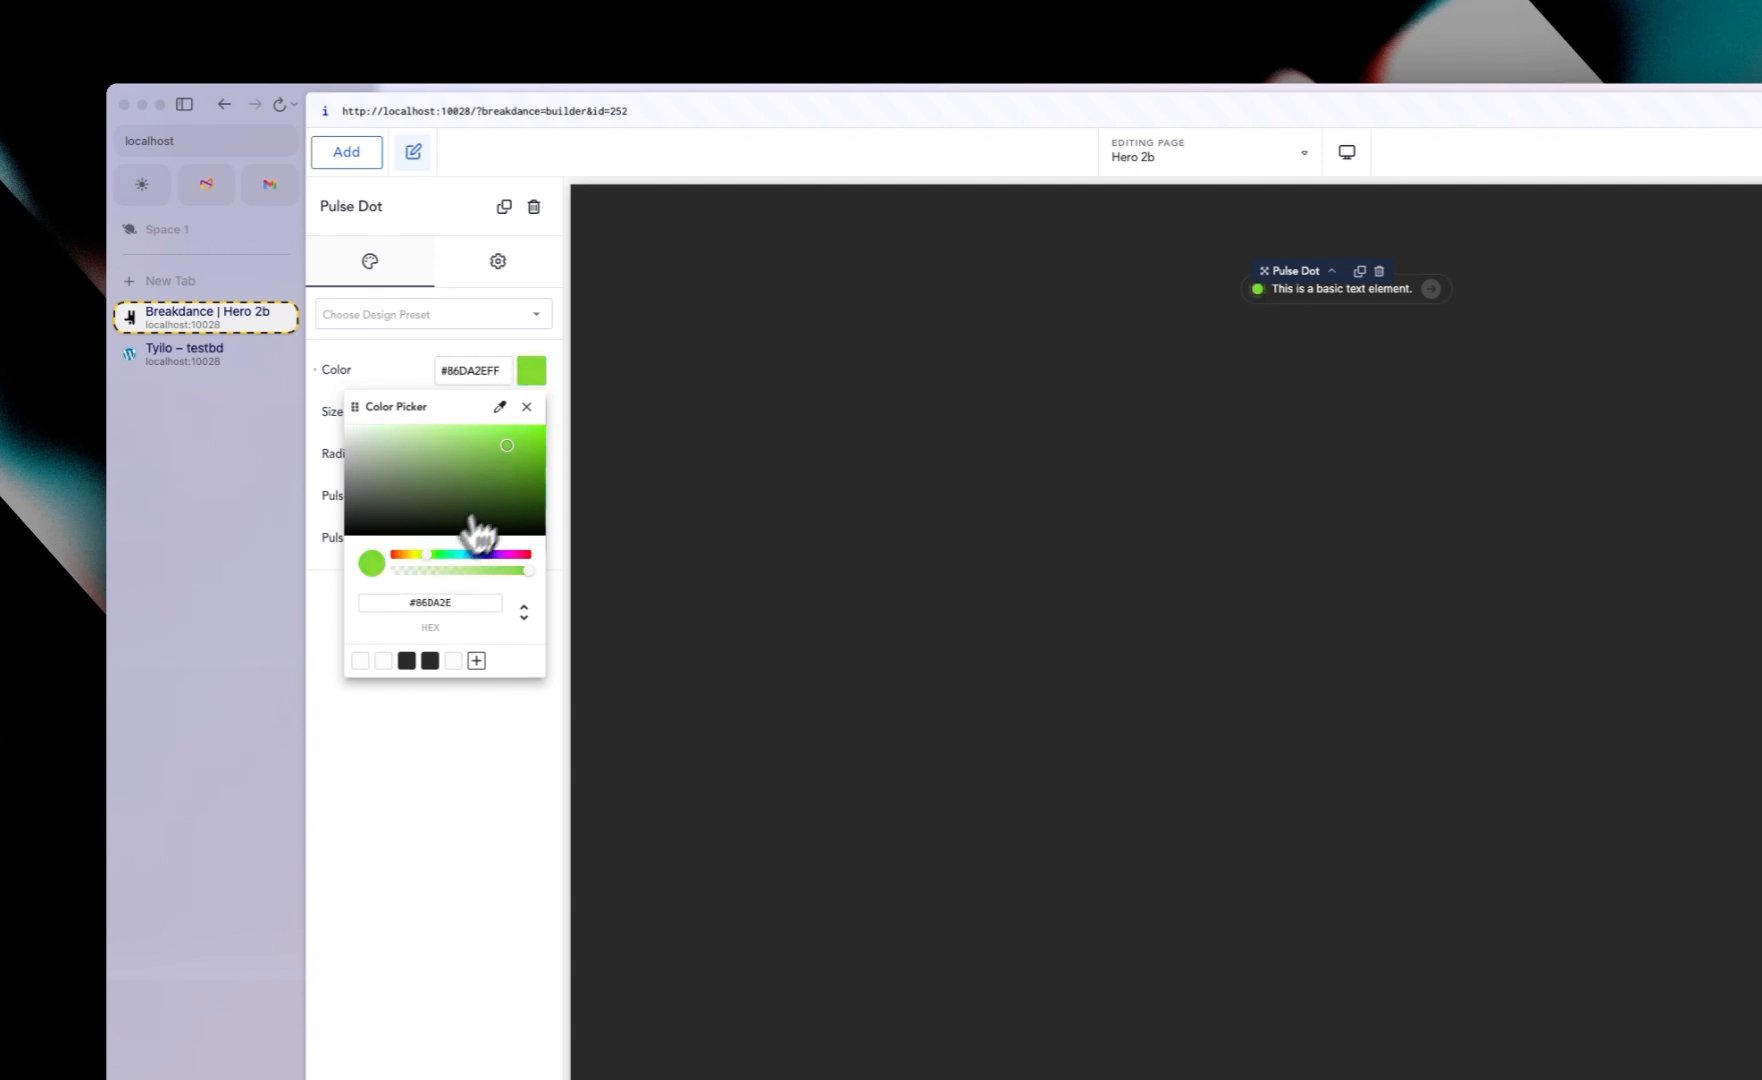
click(508, 500)
drag(495, 493, 491, 483)
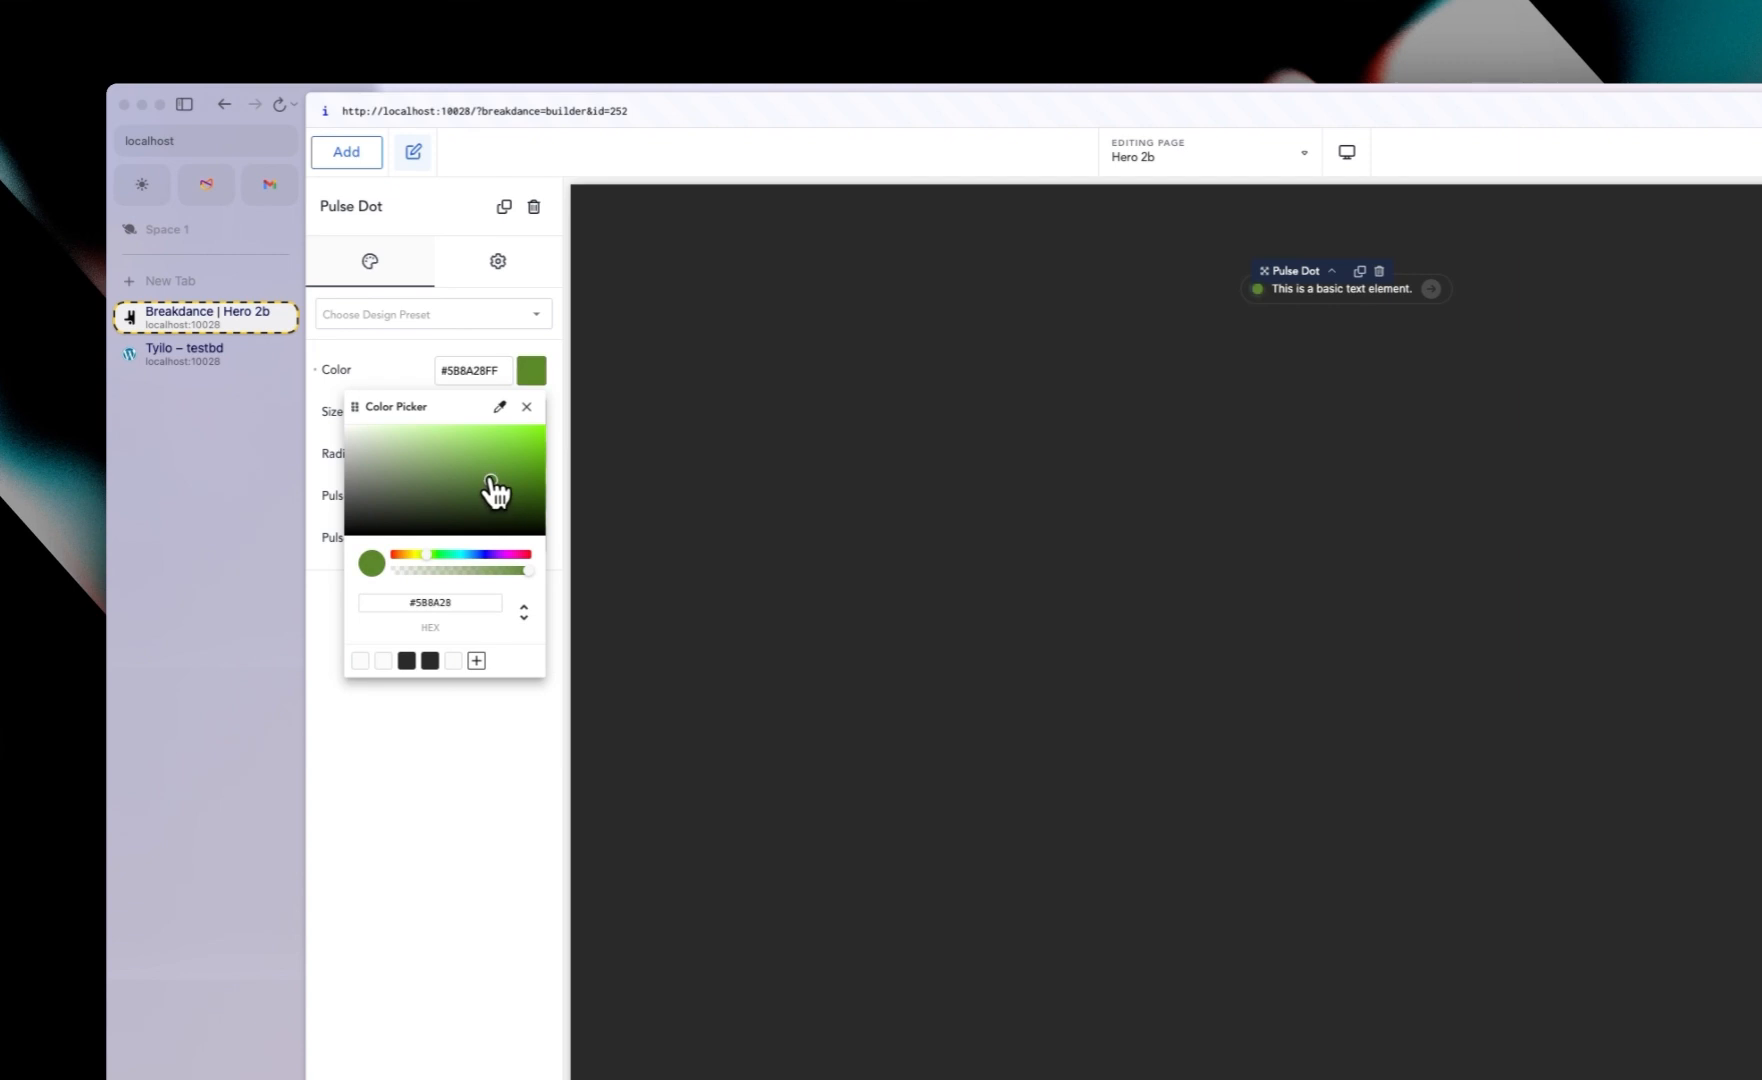
click(393, 372)
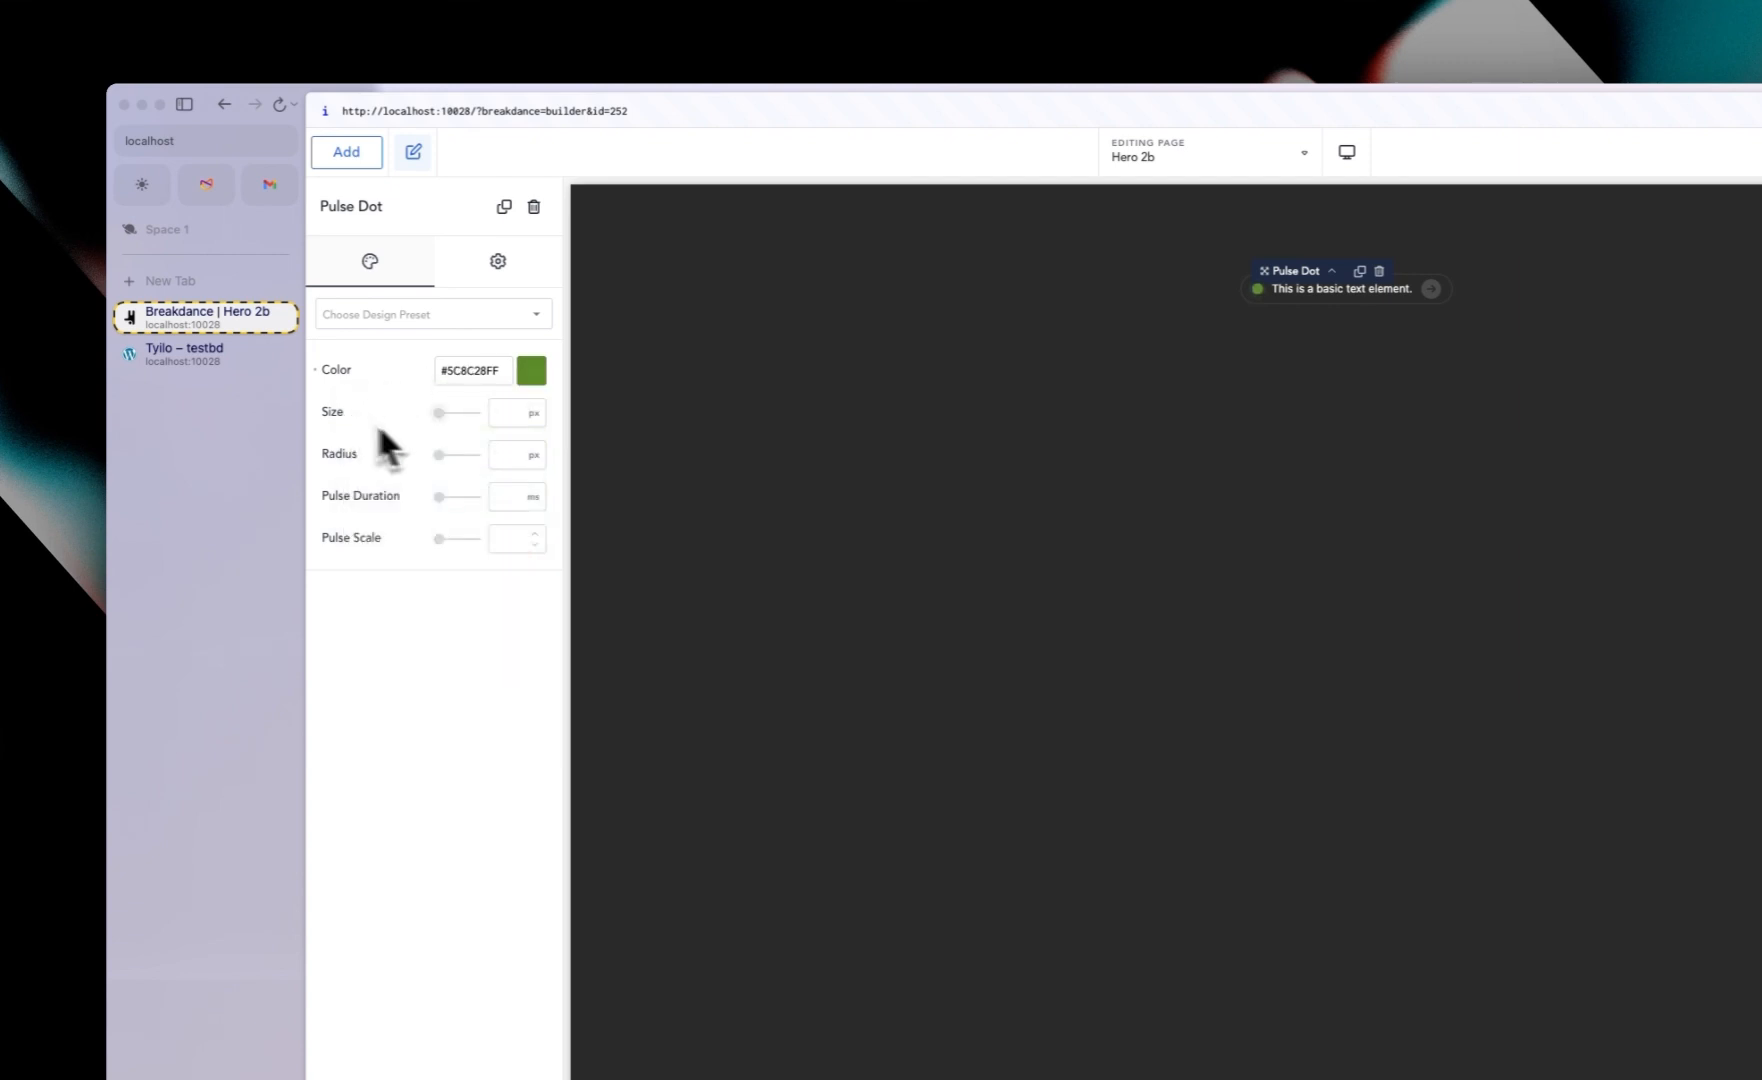
Step: Set the pulse dot's size to 10 px
click(501, 416)
text(12)
key(BackSpace)
text(0)
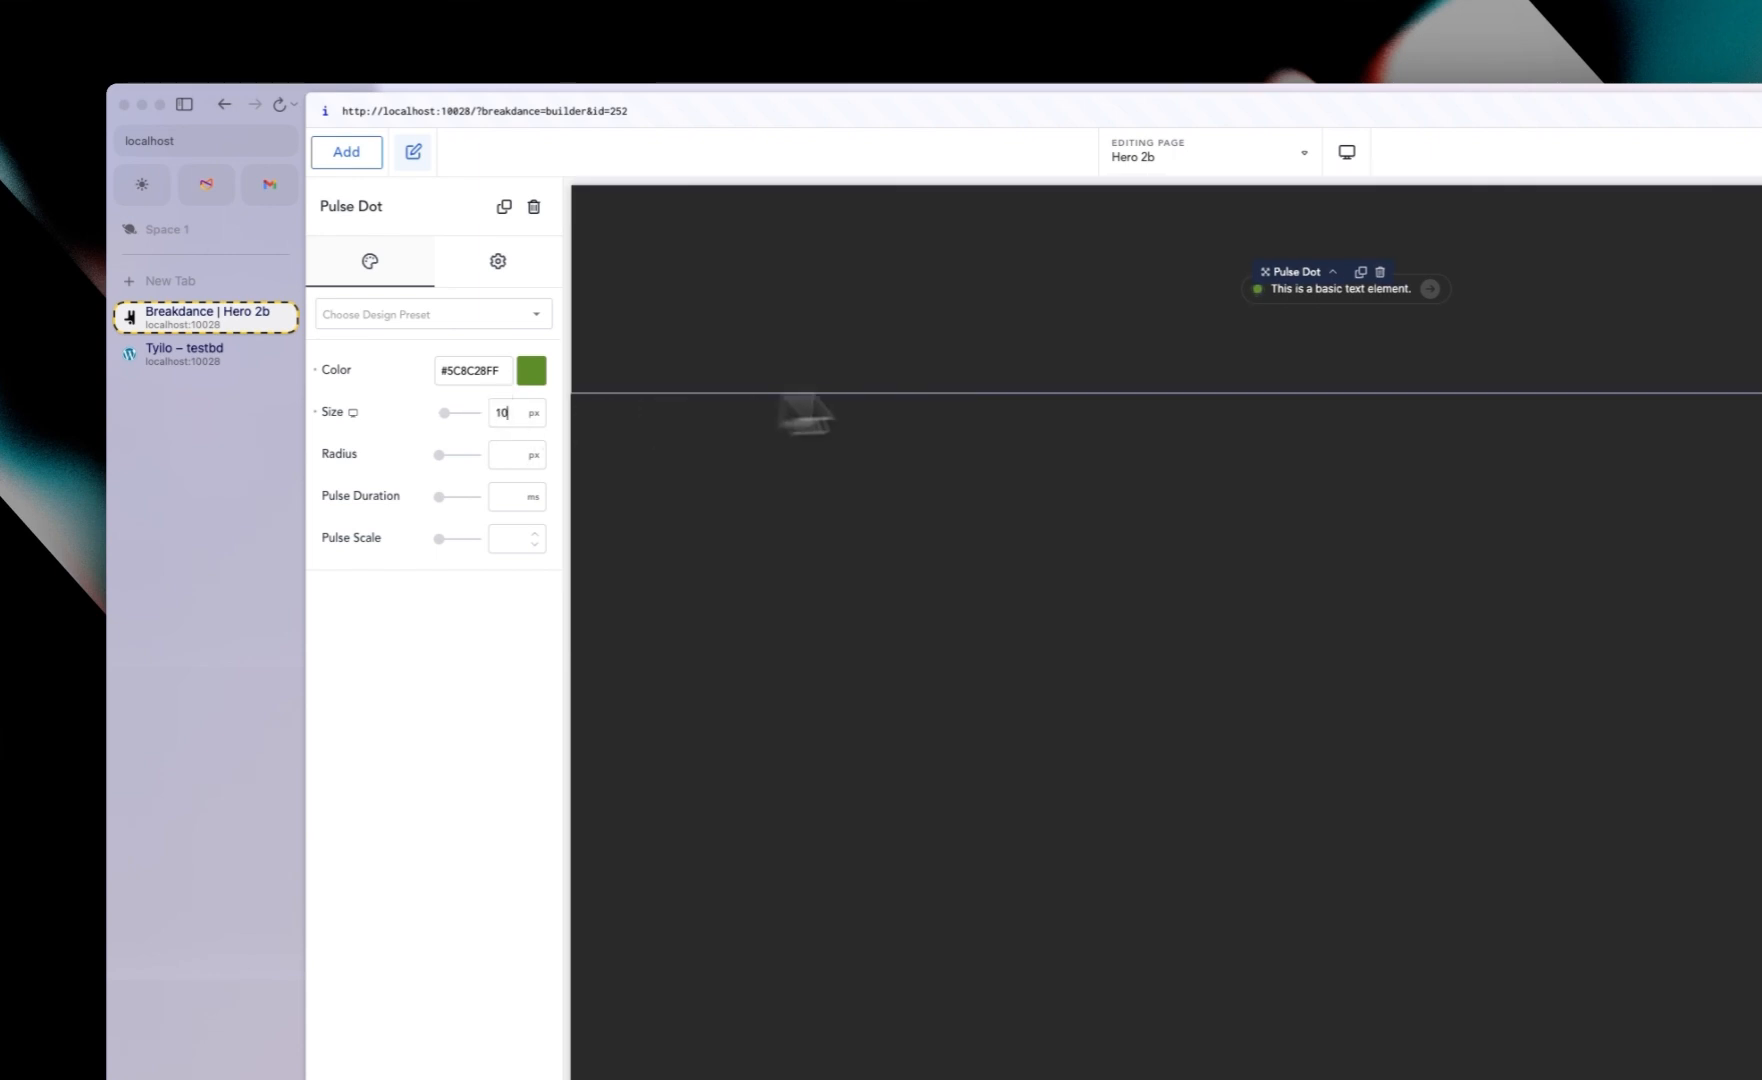
click(1259, 370)
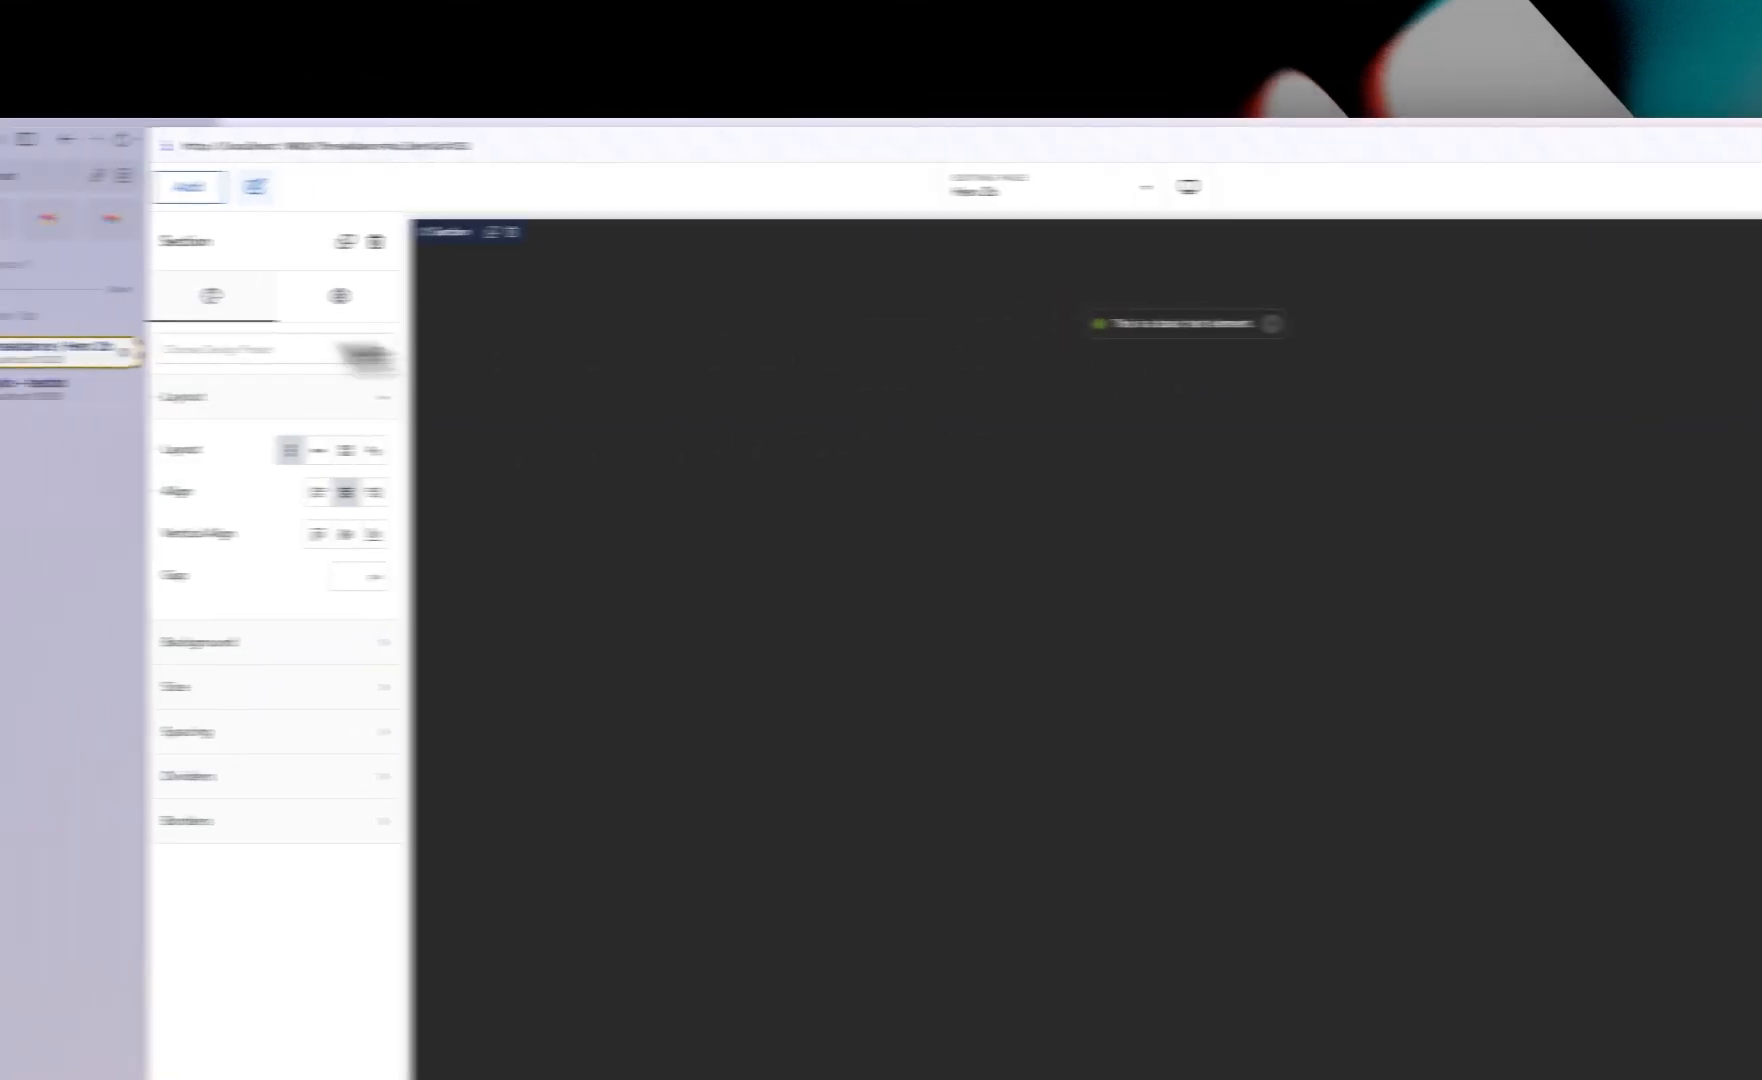
Step: Copy the badge text "A New Chair For 21st Century Gamers" from the live Tylio site and paste it into the text element
click(55, 385)
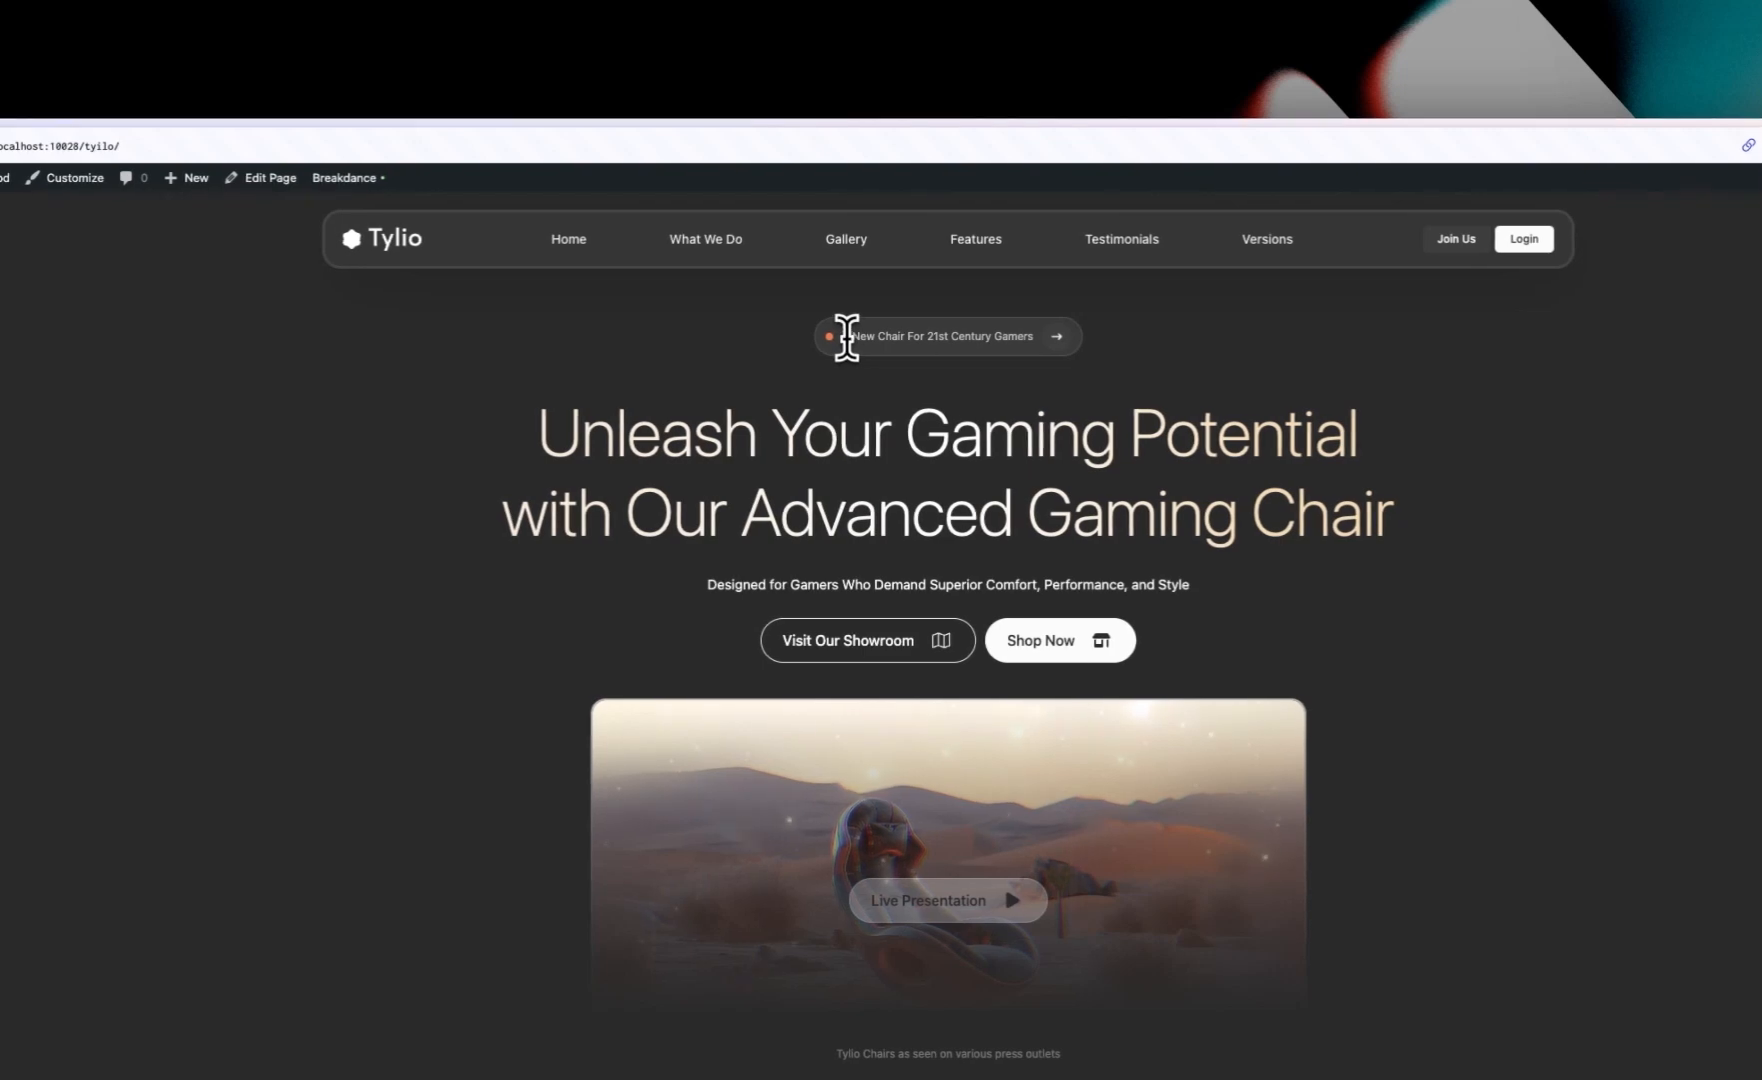
drag(842, 338, 1040, 340)
key(ctrl+c)
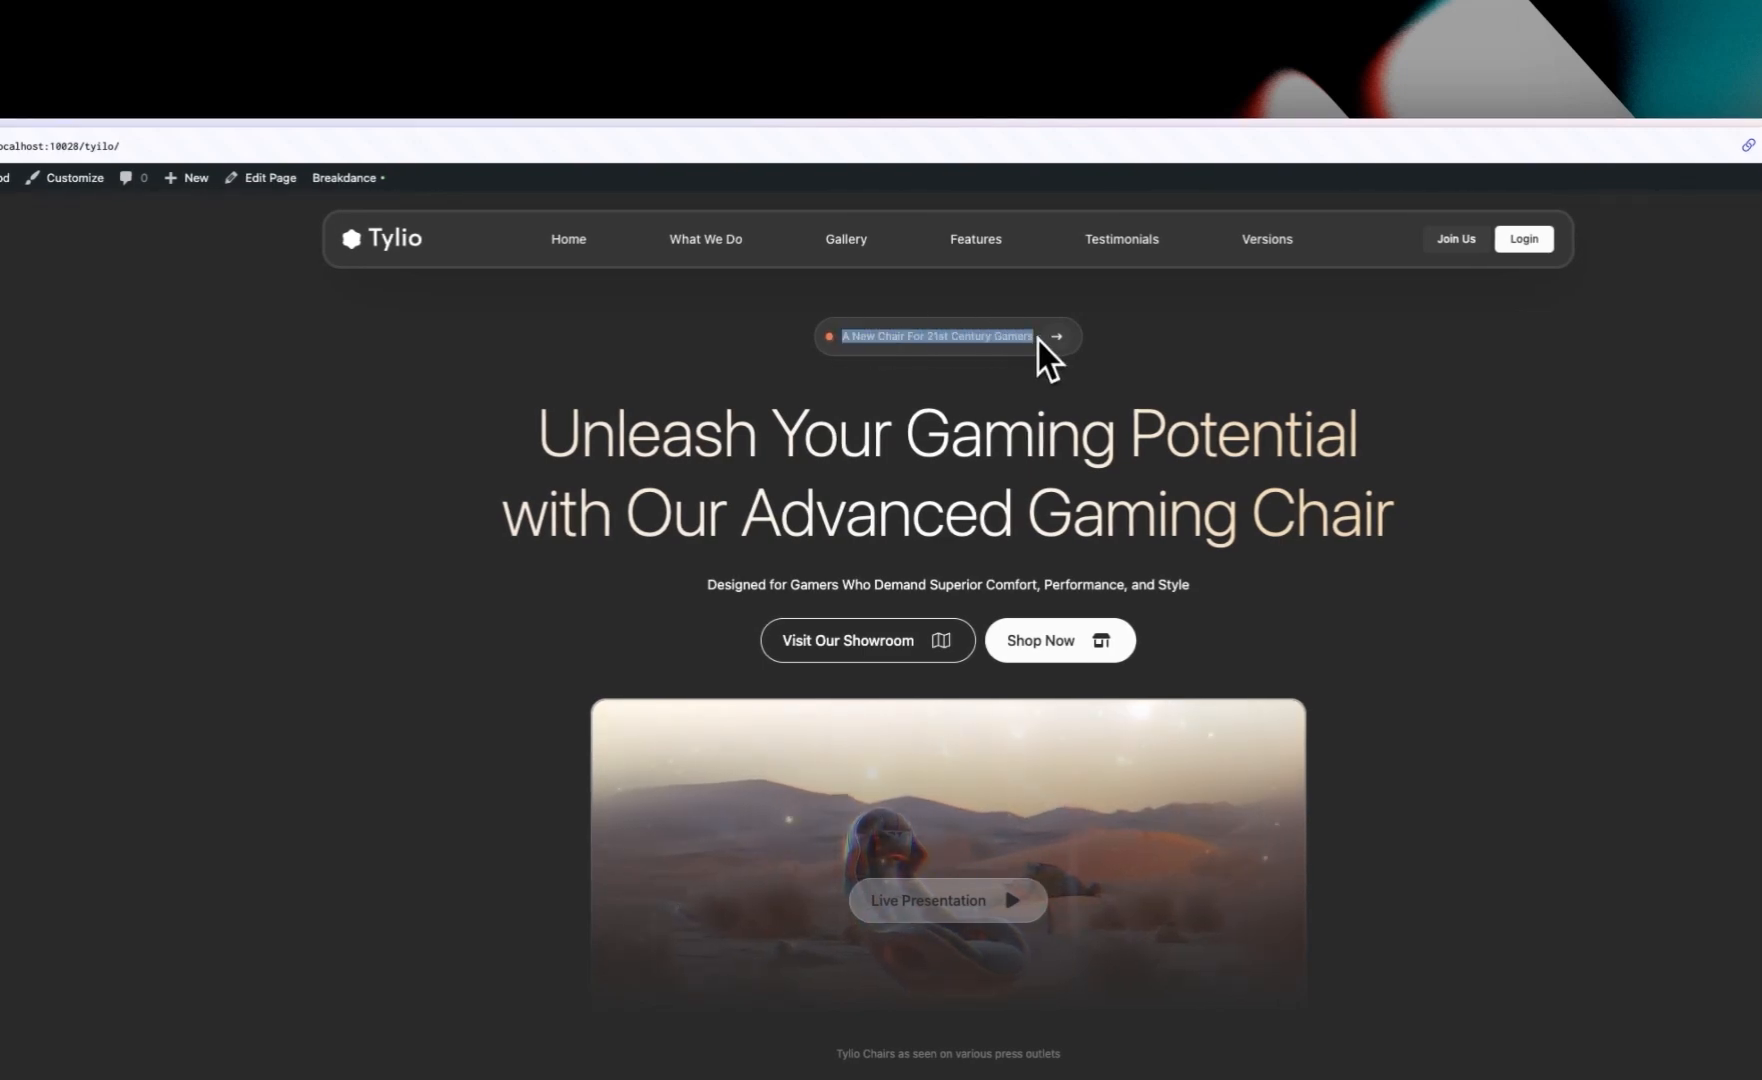
click(118, 346)
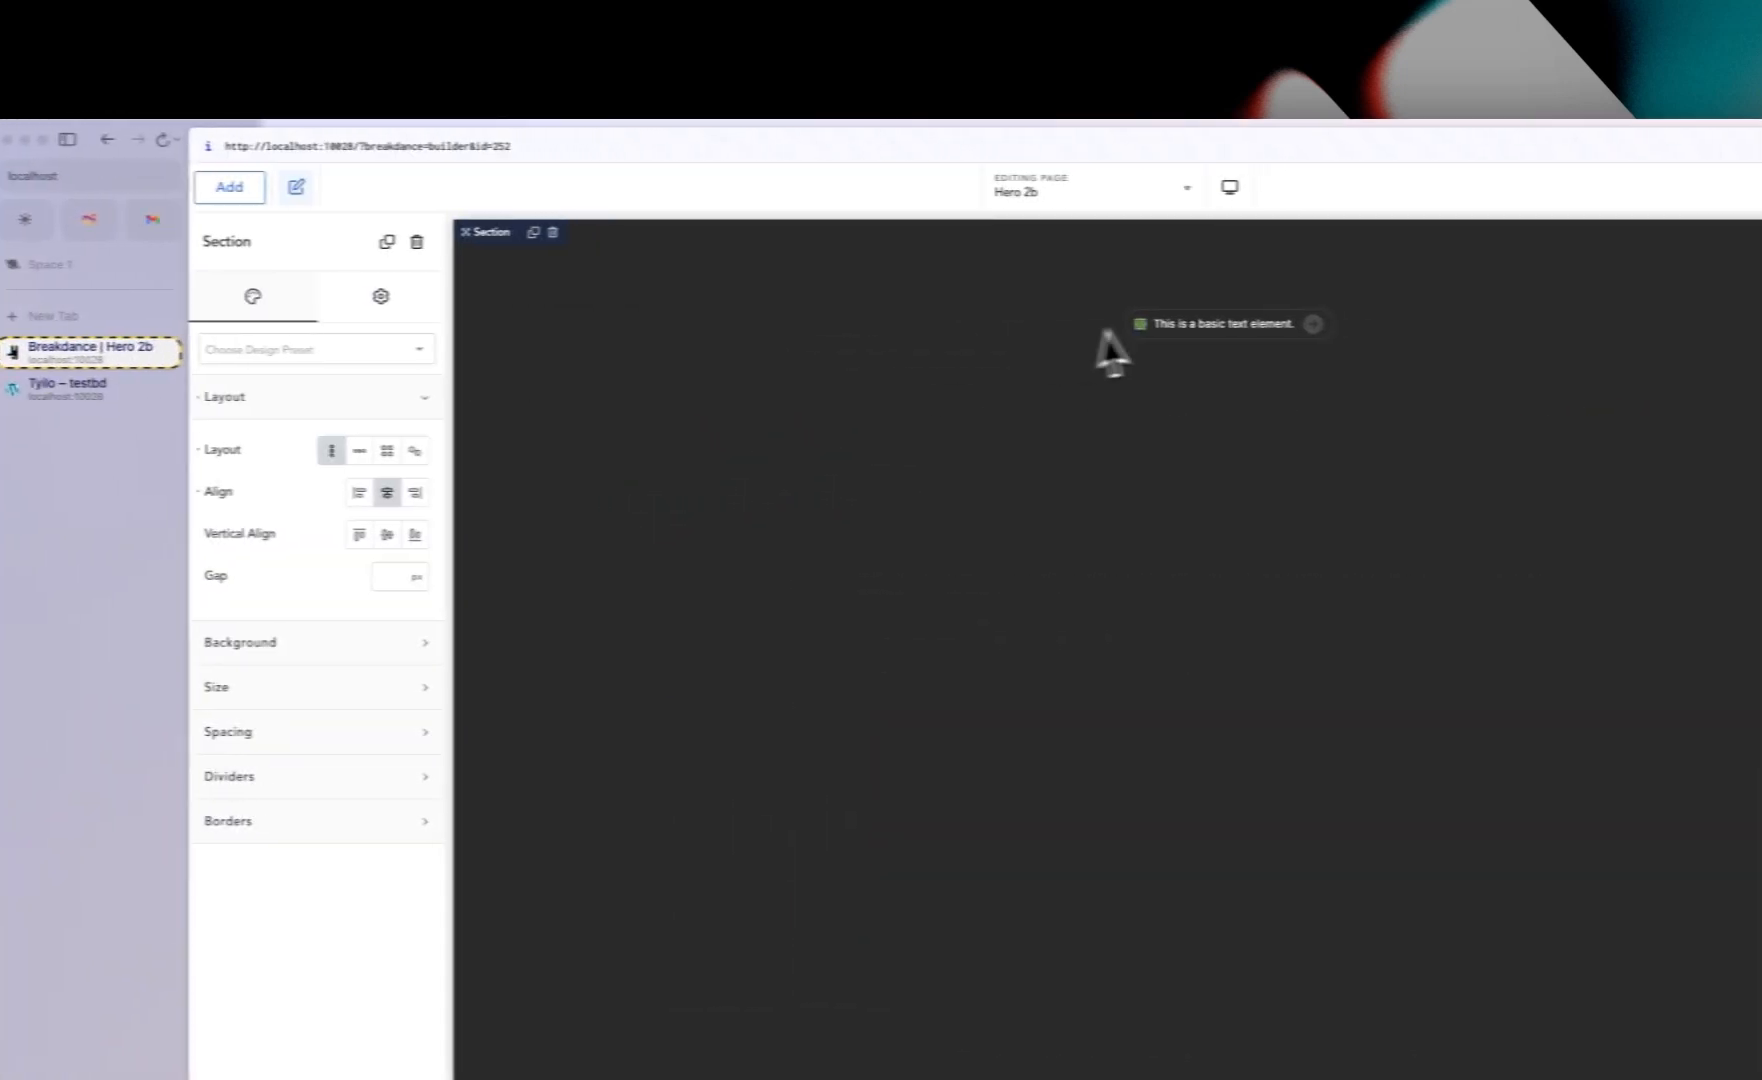
triple_click(1158, 330)
key(ctrl+v)
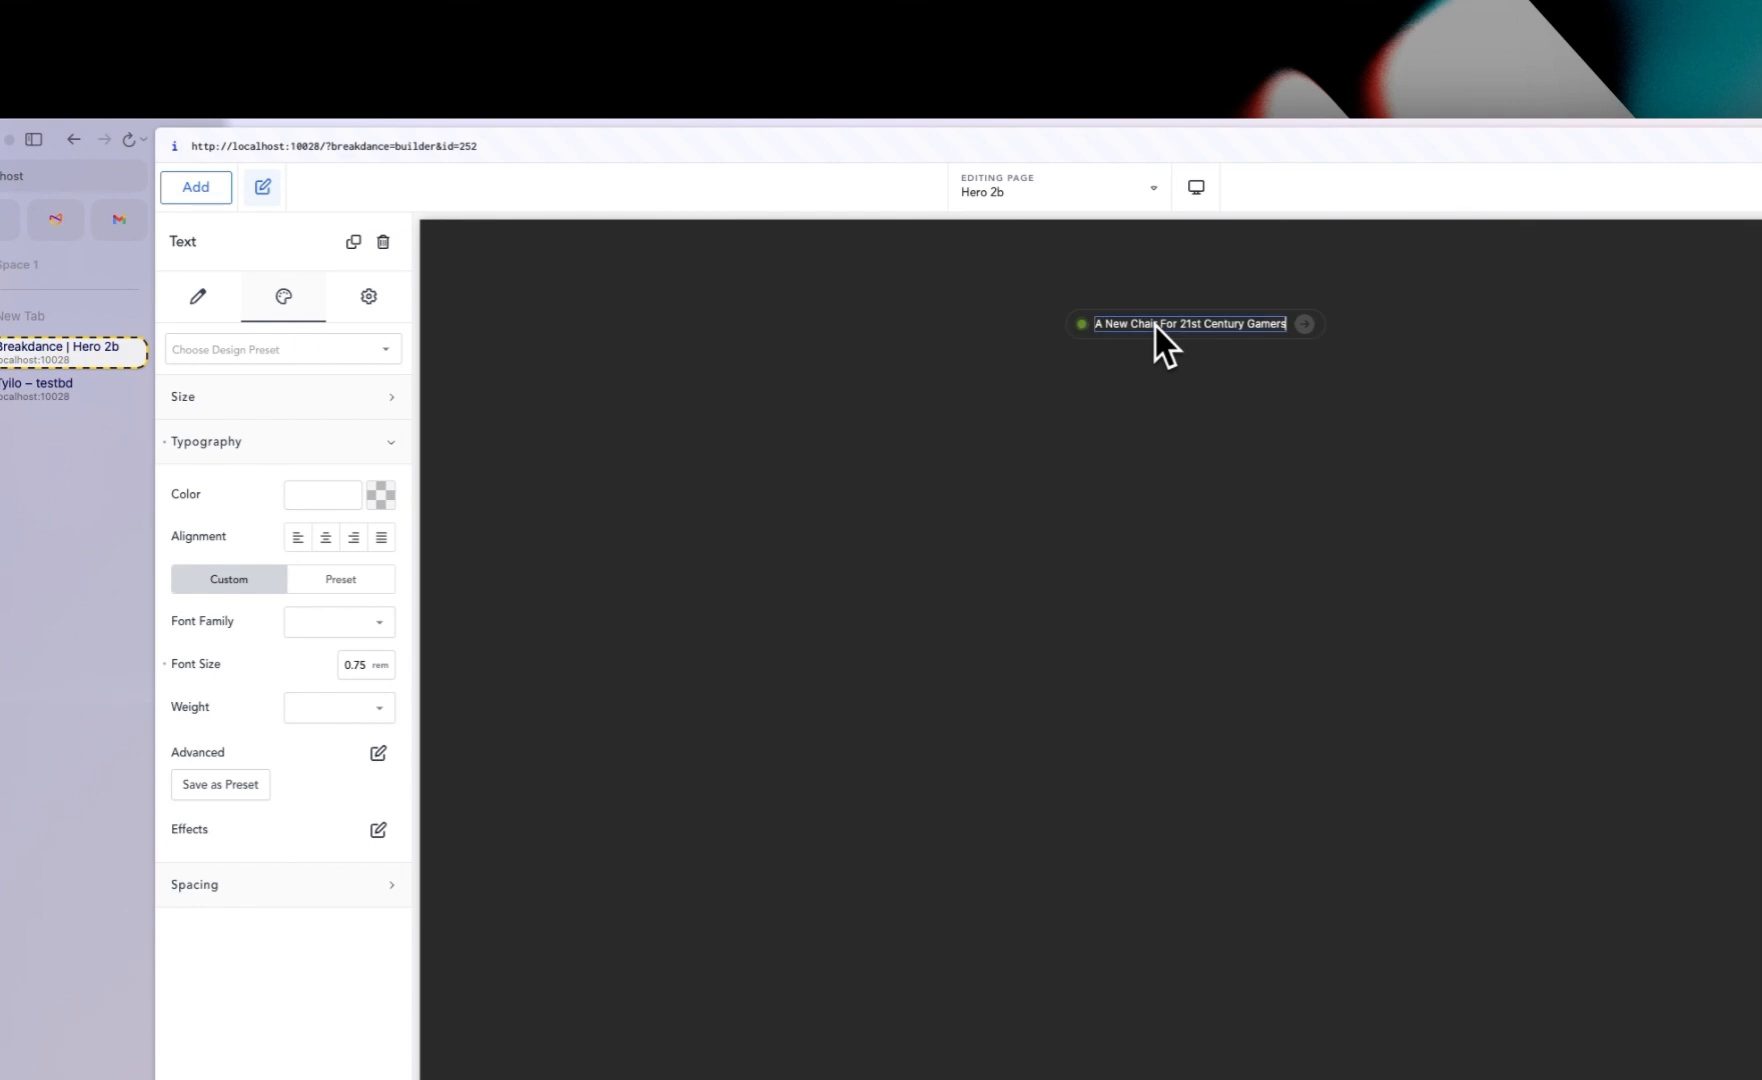
Step: Set the text color to a semi-transparent white, #FBFBFB6B
click(380, 494)
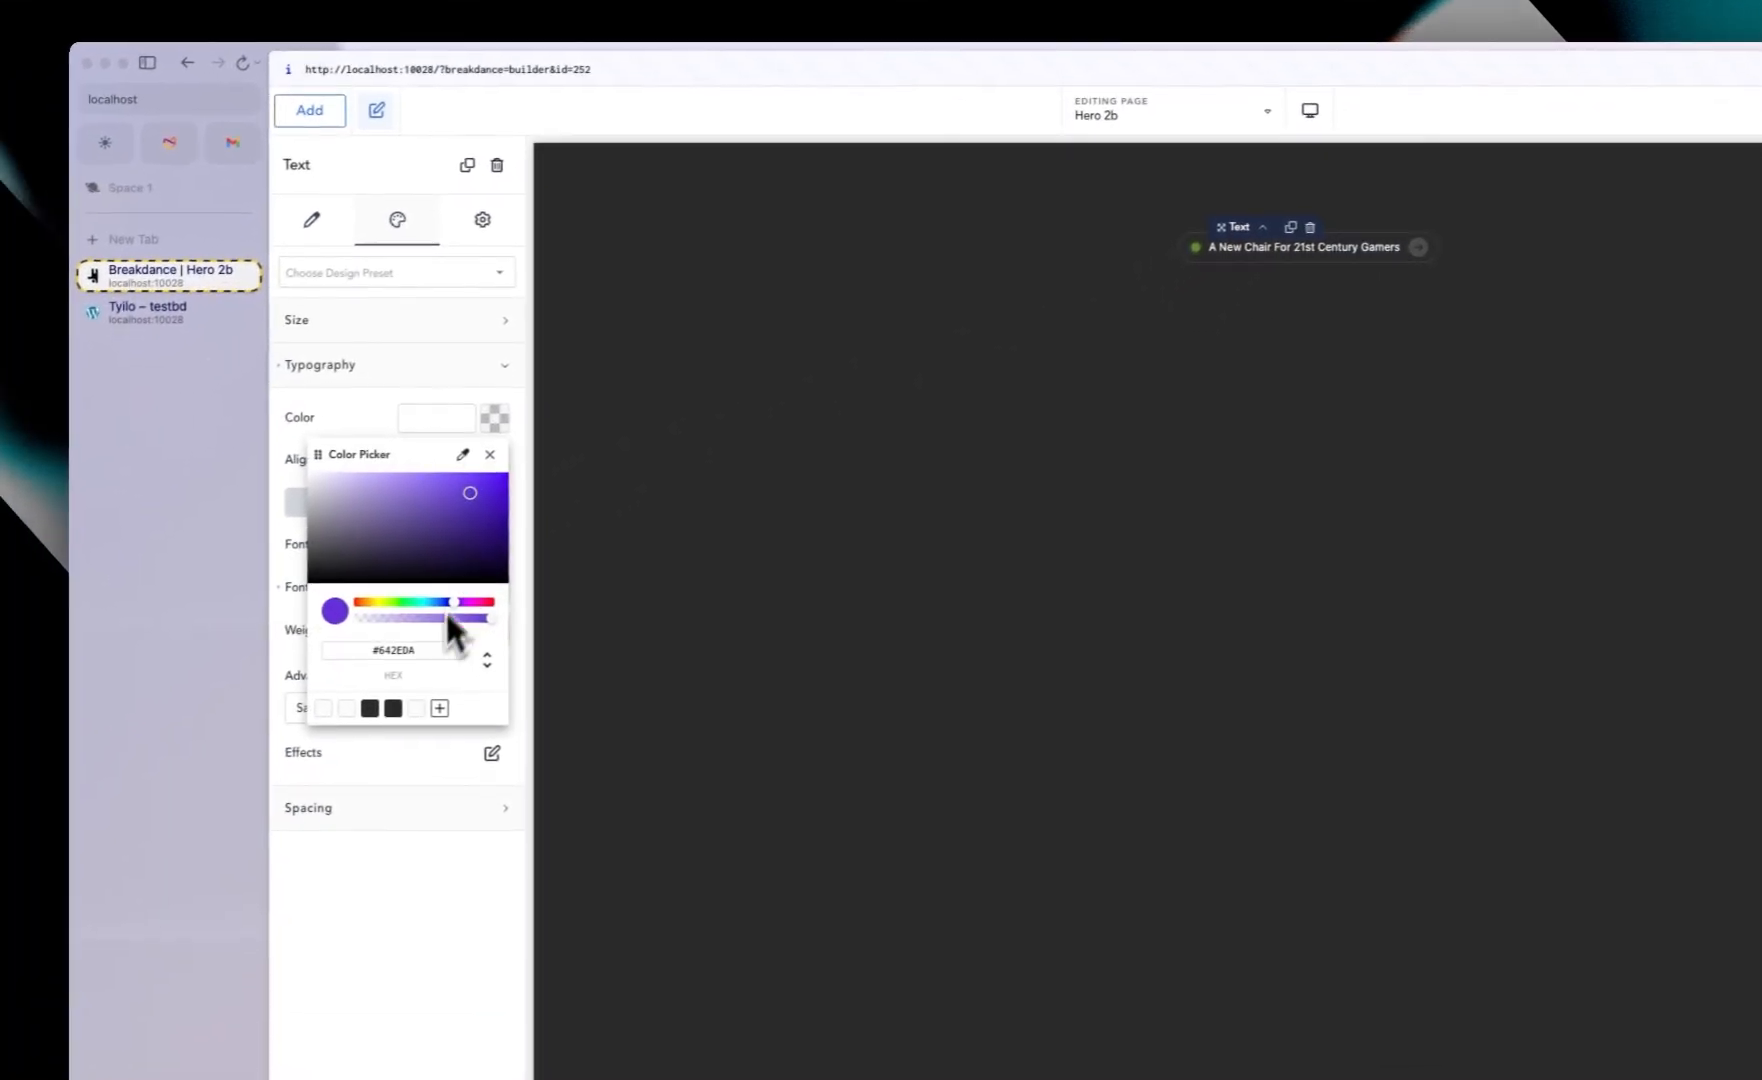
click(358, 708)
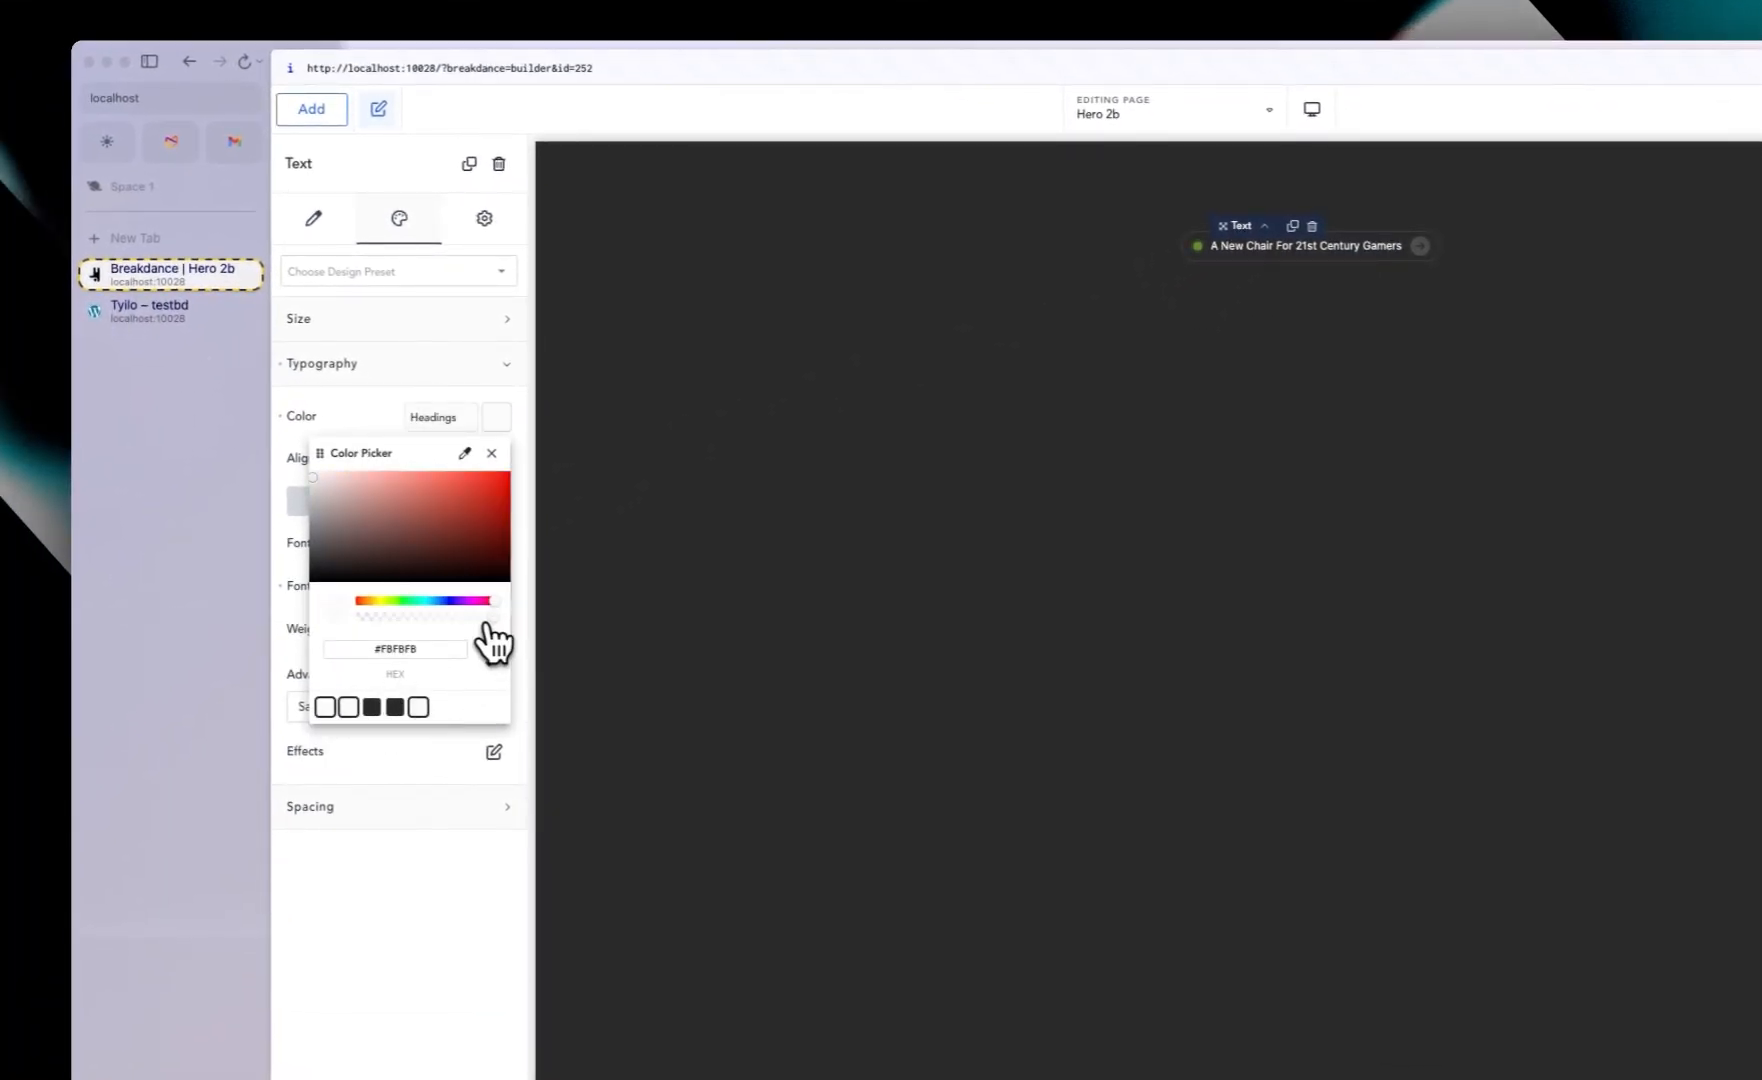
drag(489, 618, 437, 619)
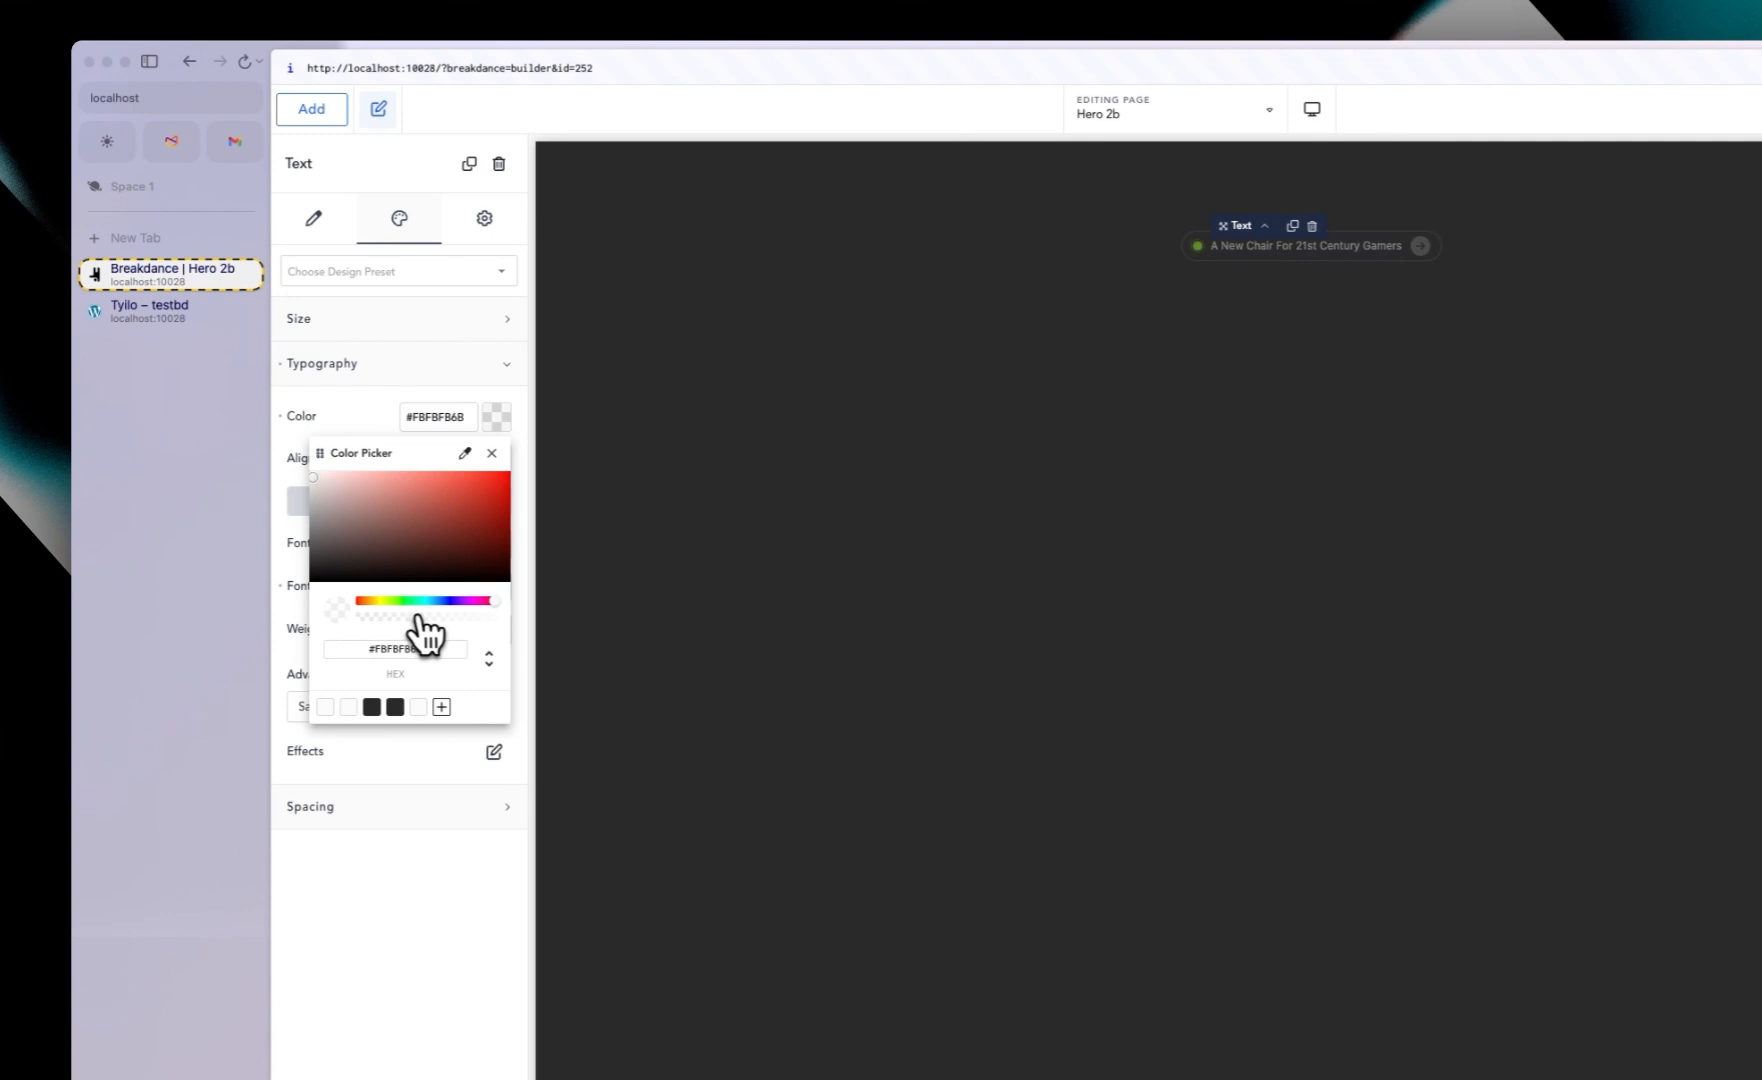
Step: Copy the hero heading text from the live Tylio site and return to the builder
click(1042, 267)
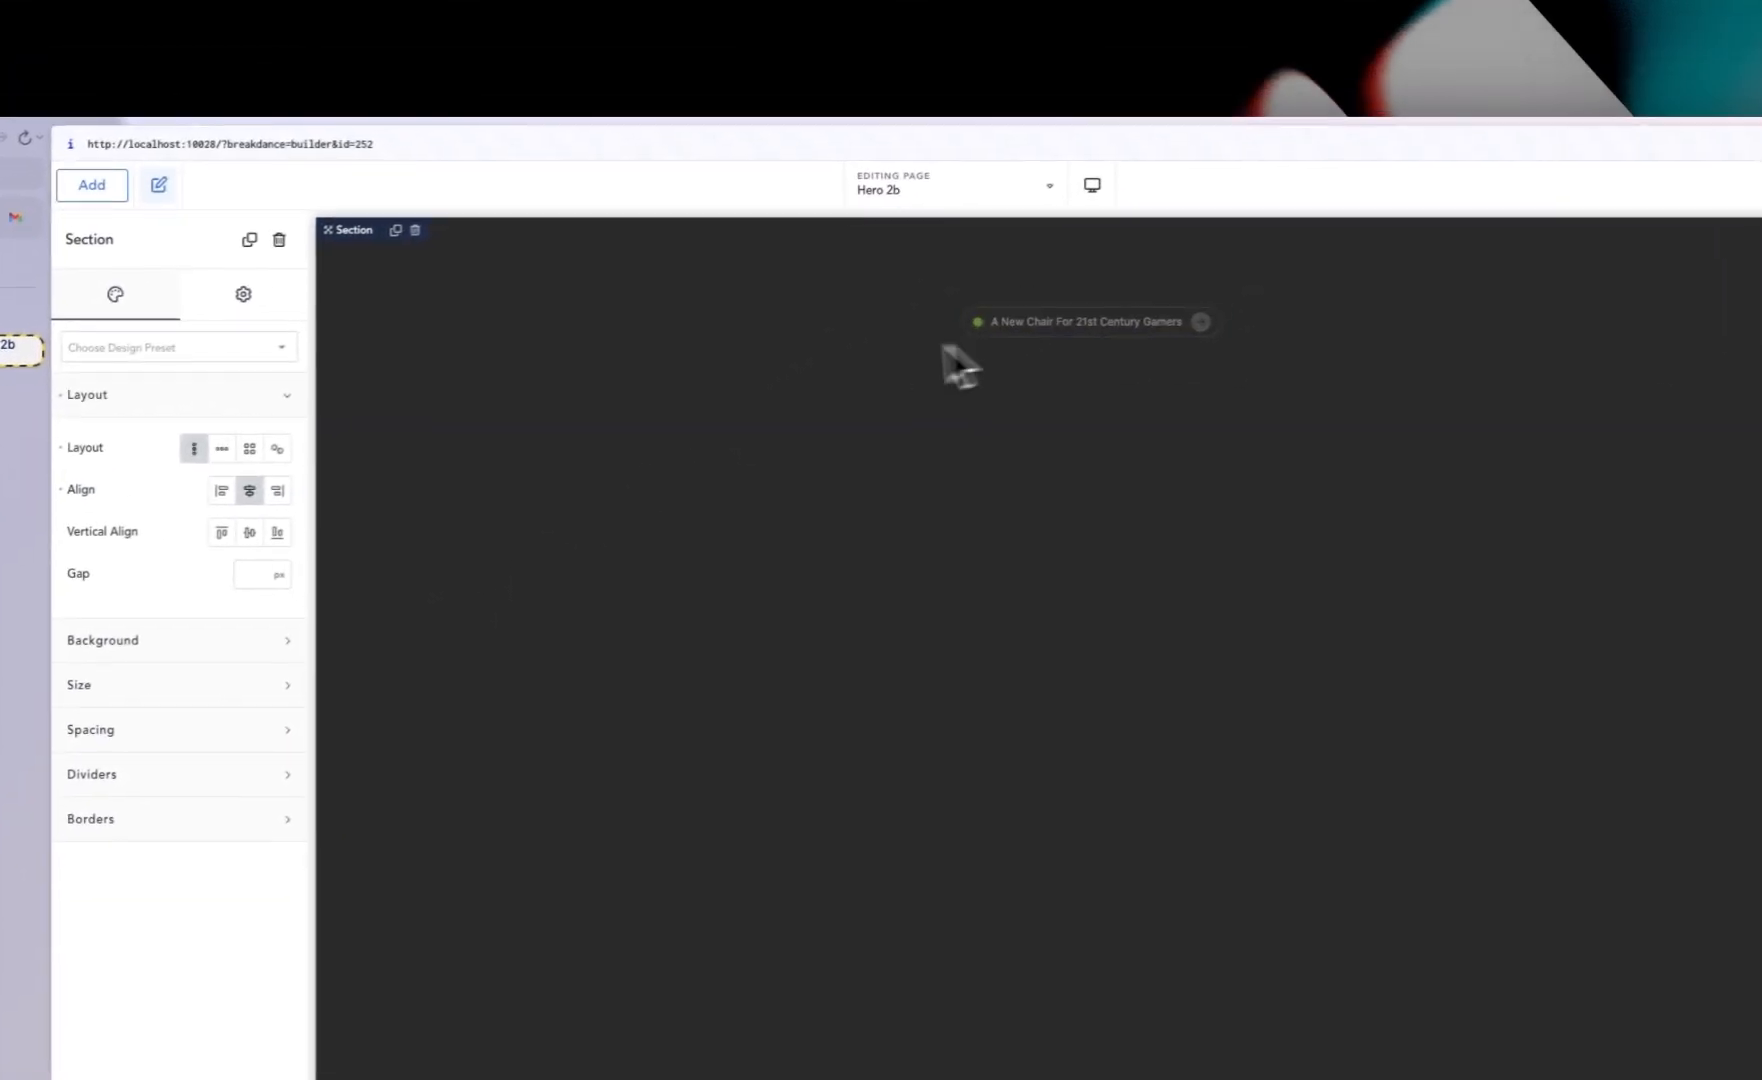
click(104, 382)
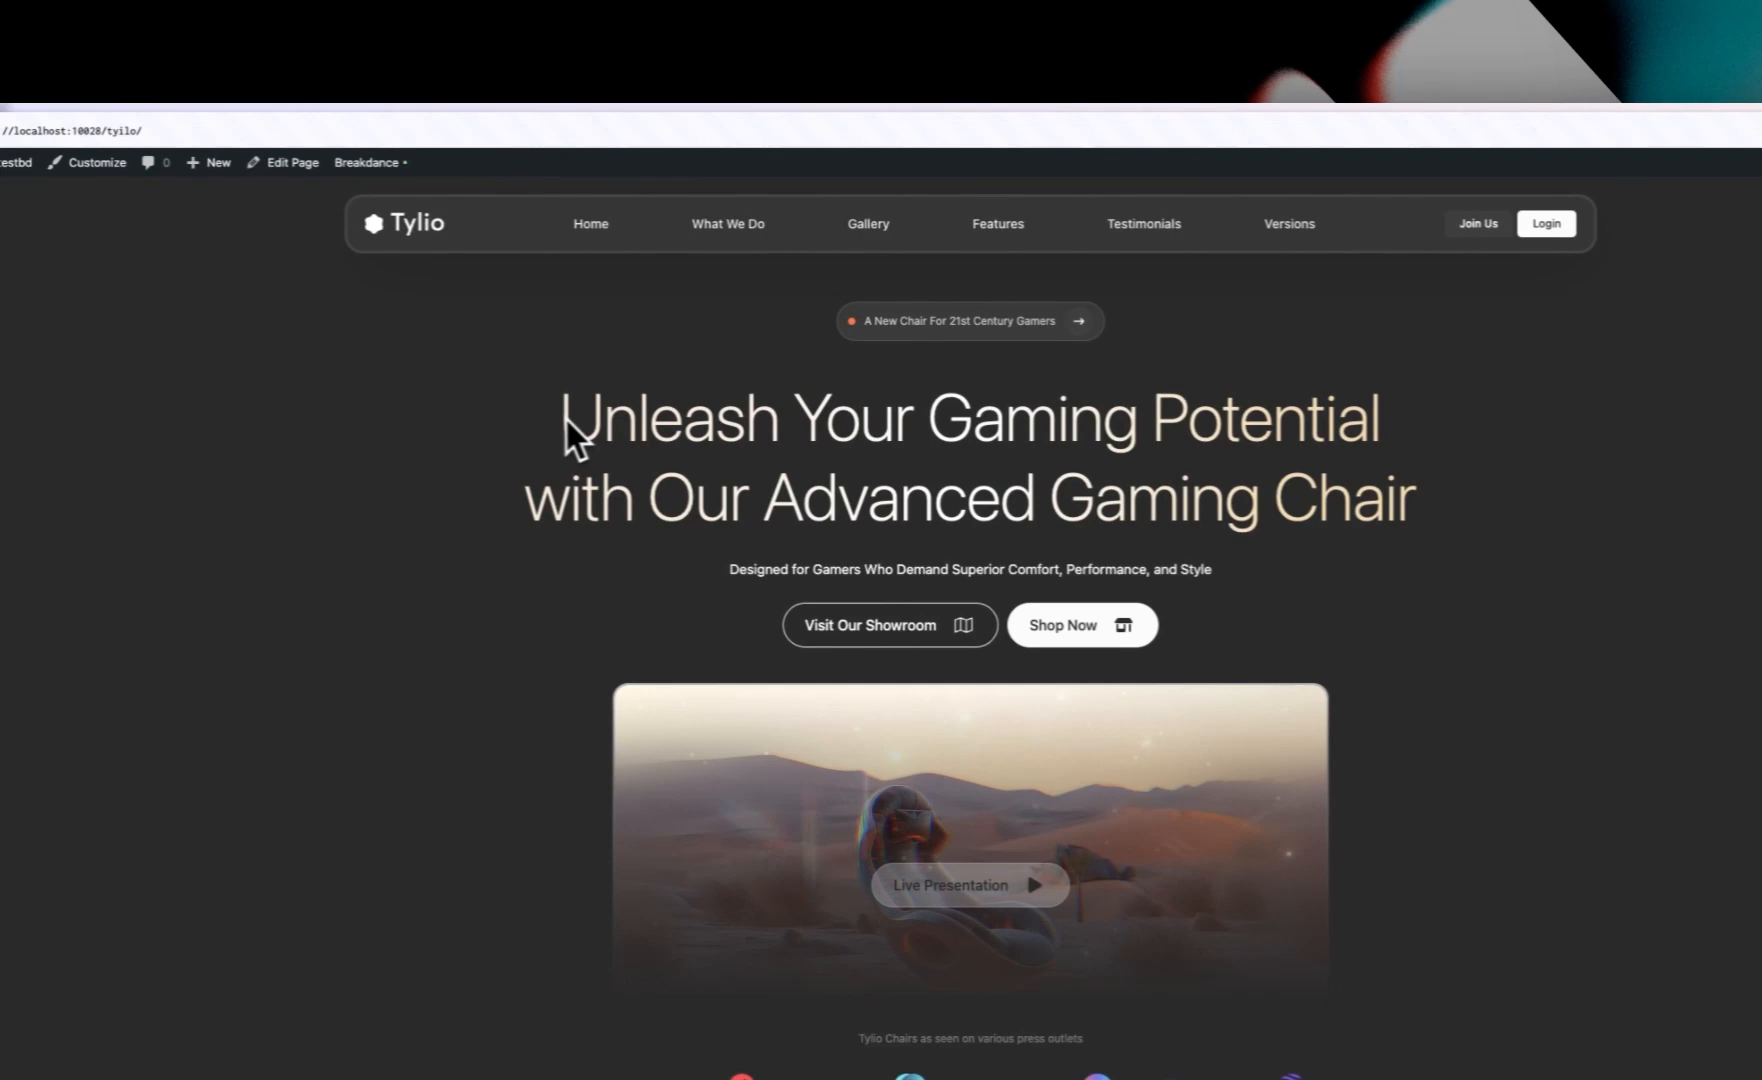
drag(942, 434, 1337, 462)
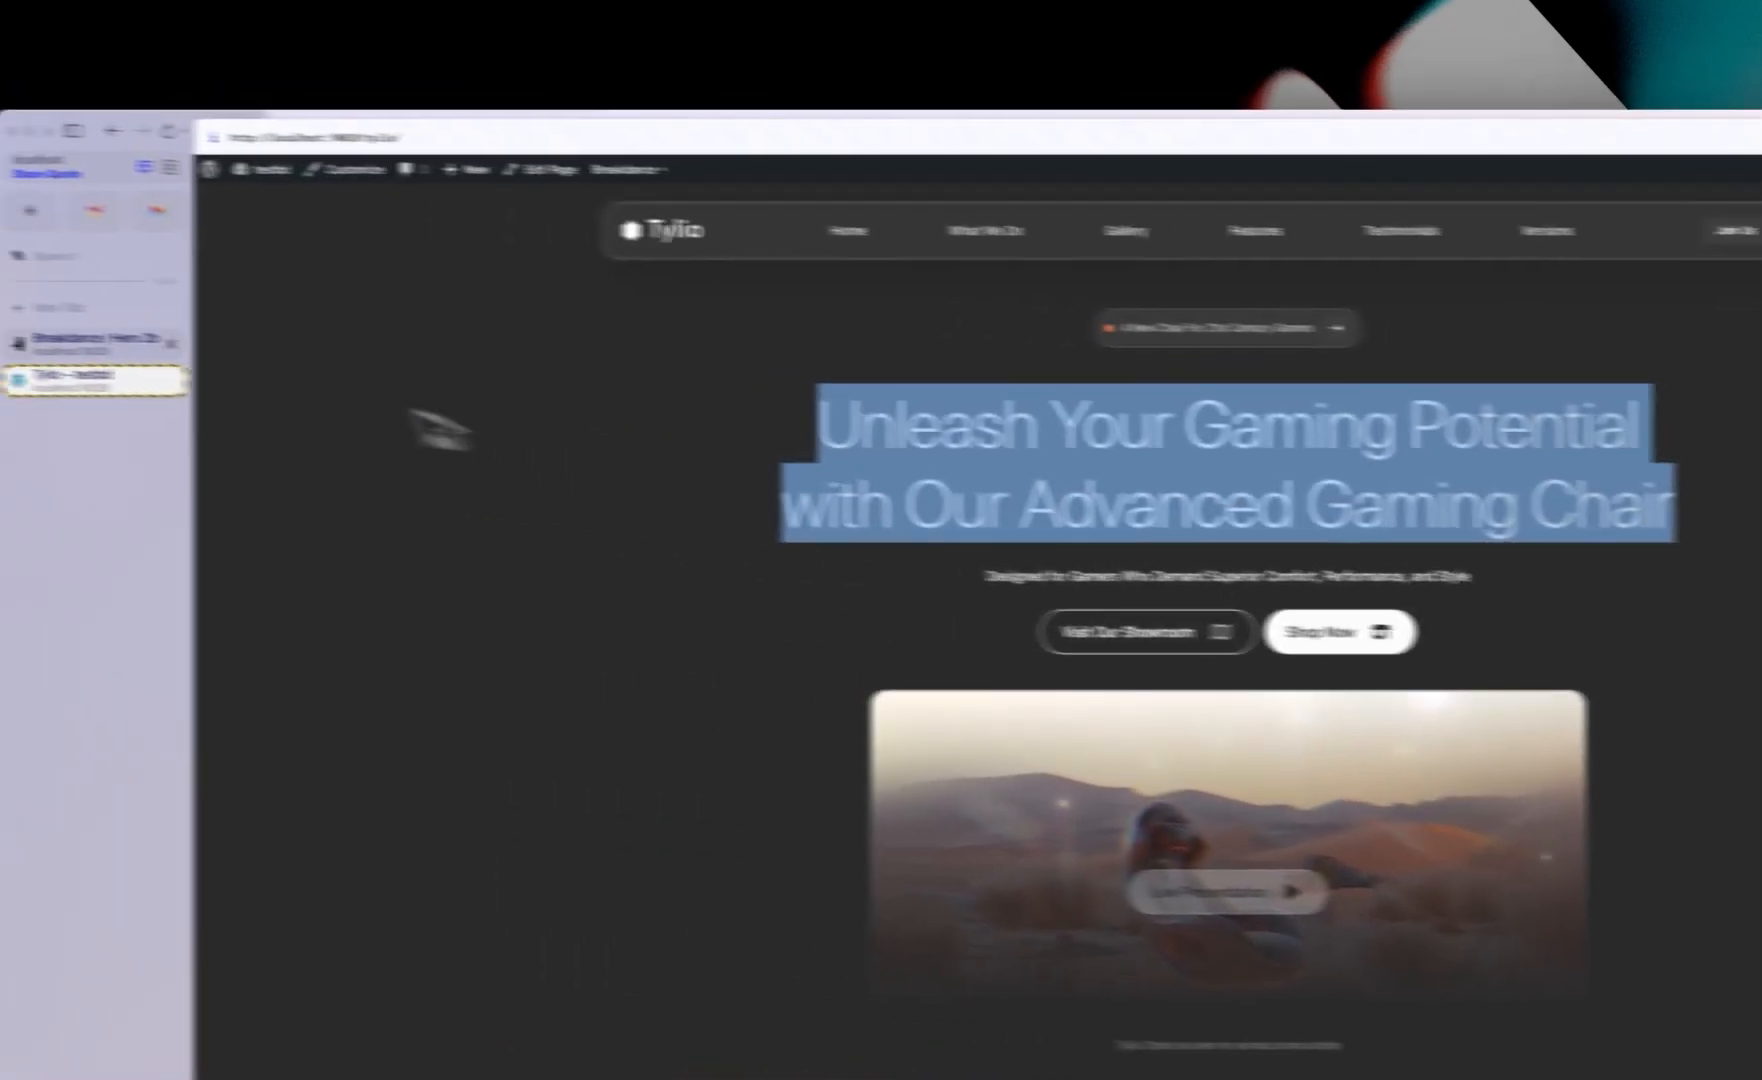
click(95, 343)
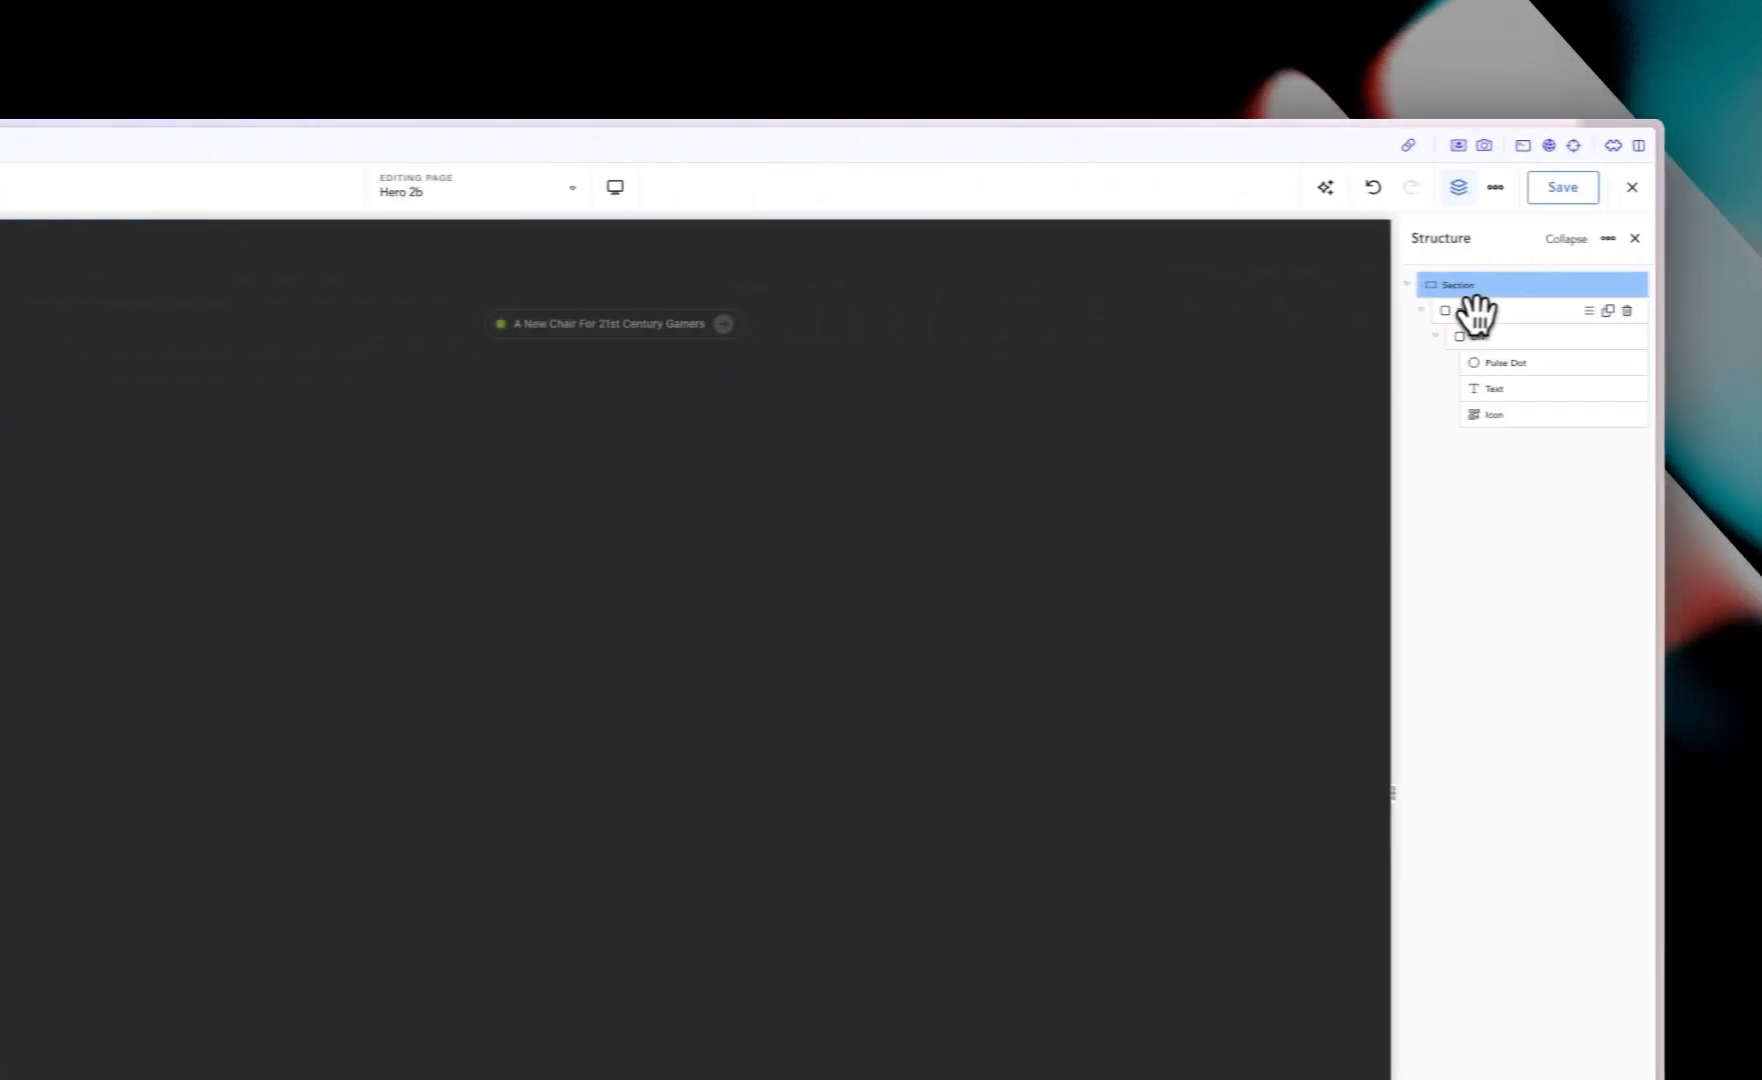
Step: Add a Heading element to the outer Div containing the badge
click(1462, 311)
click(356, 187)
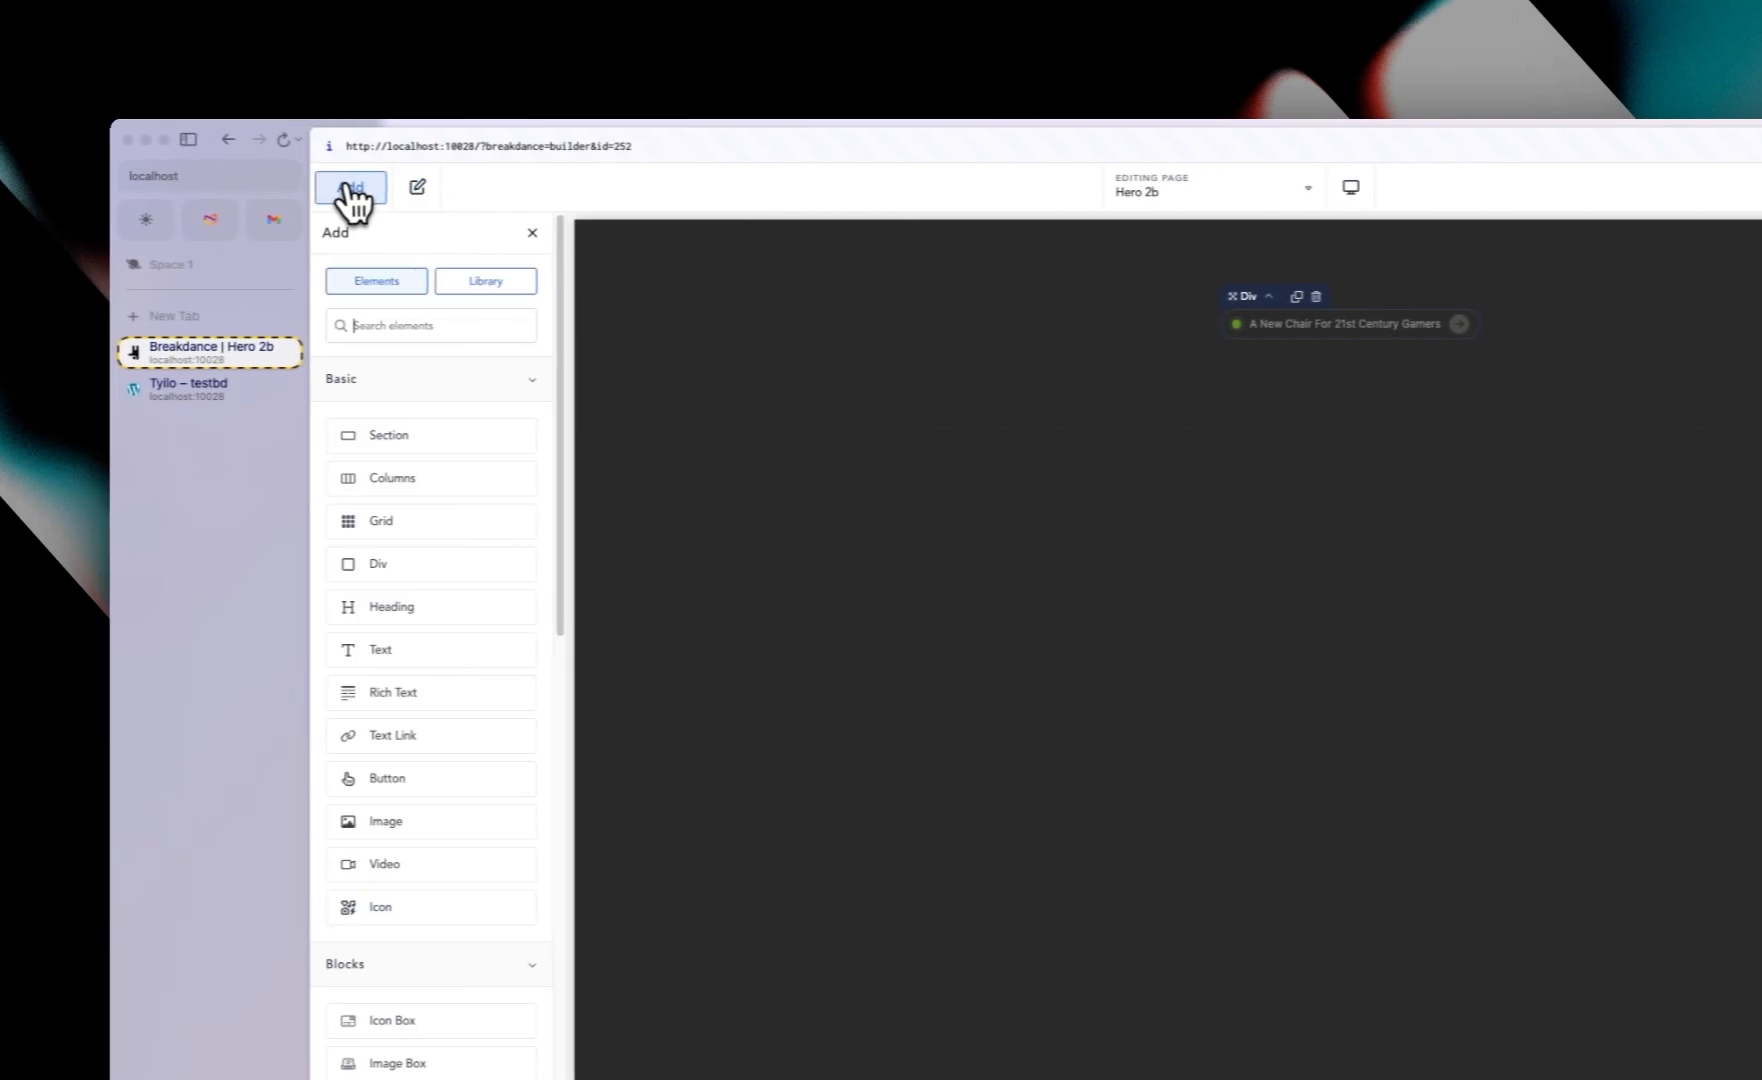
click(444, 606)
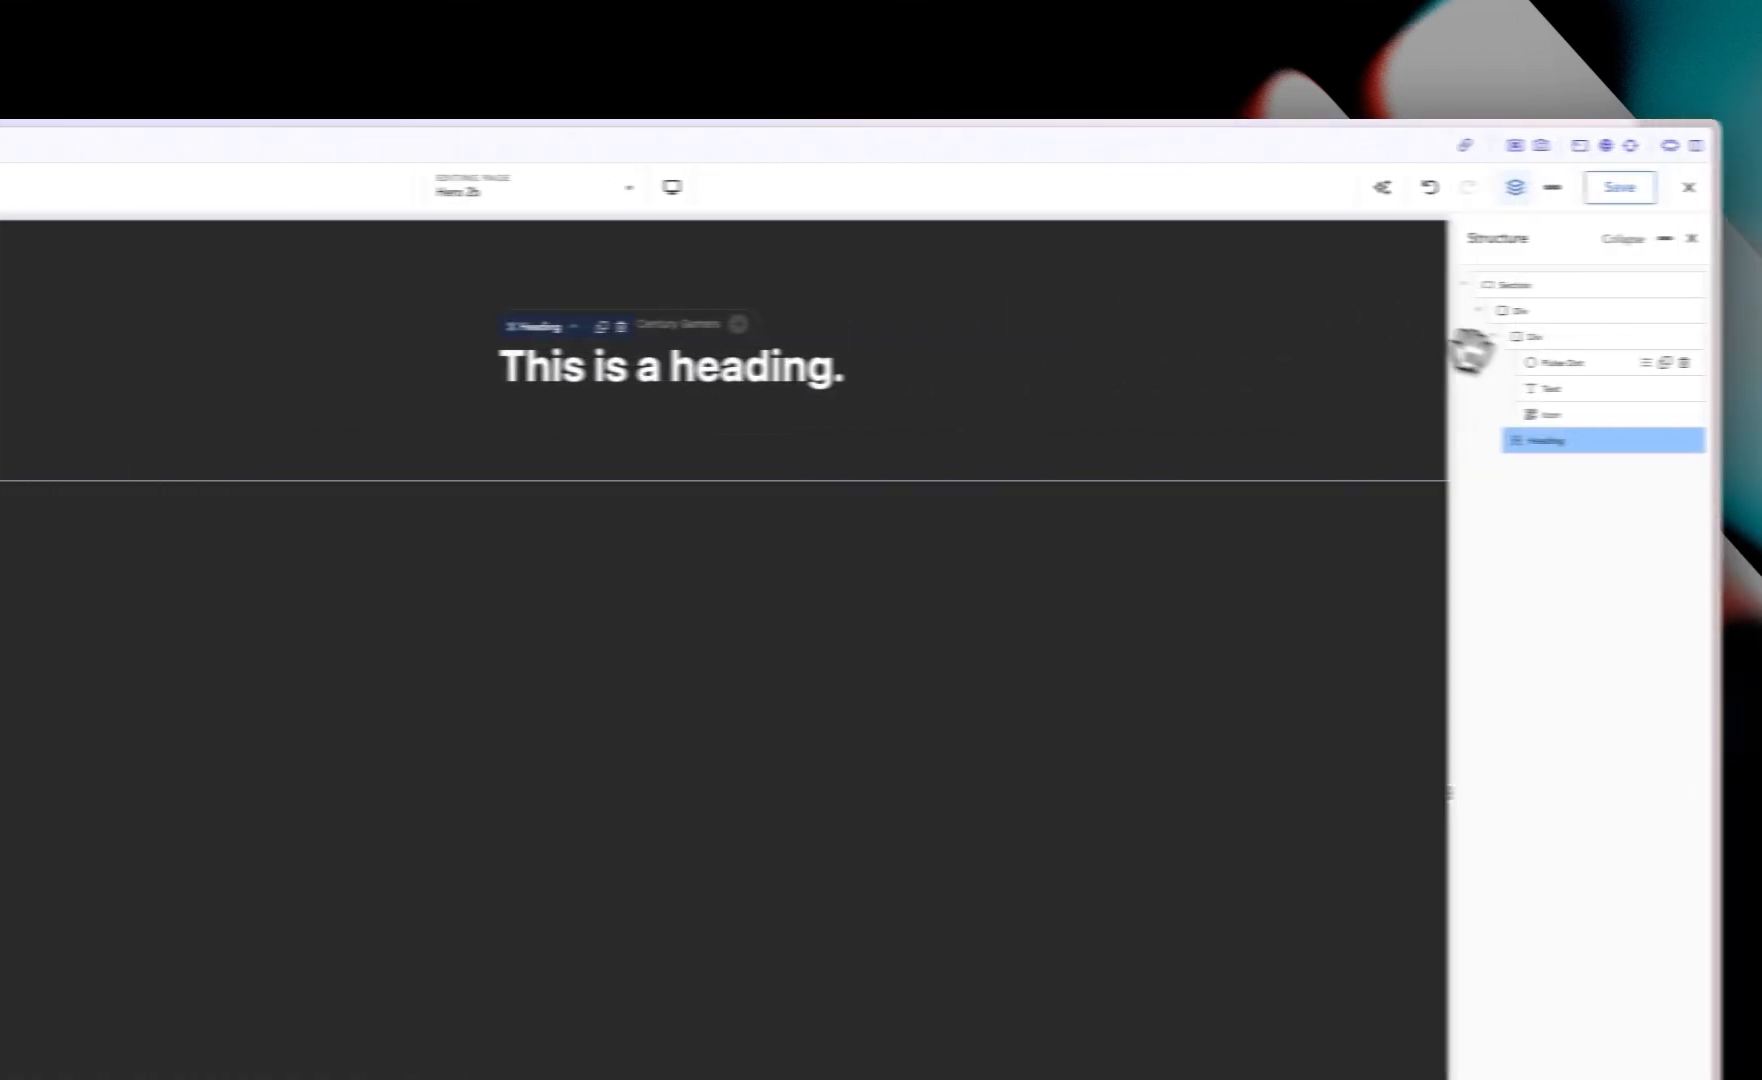
Step: Set the outer Div's layout to vertical with centered alignment
click(1478, 311)
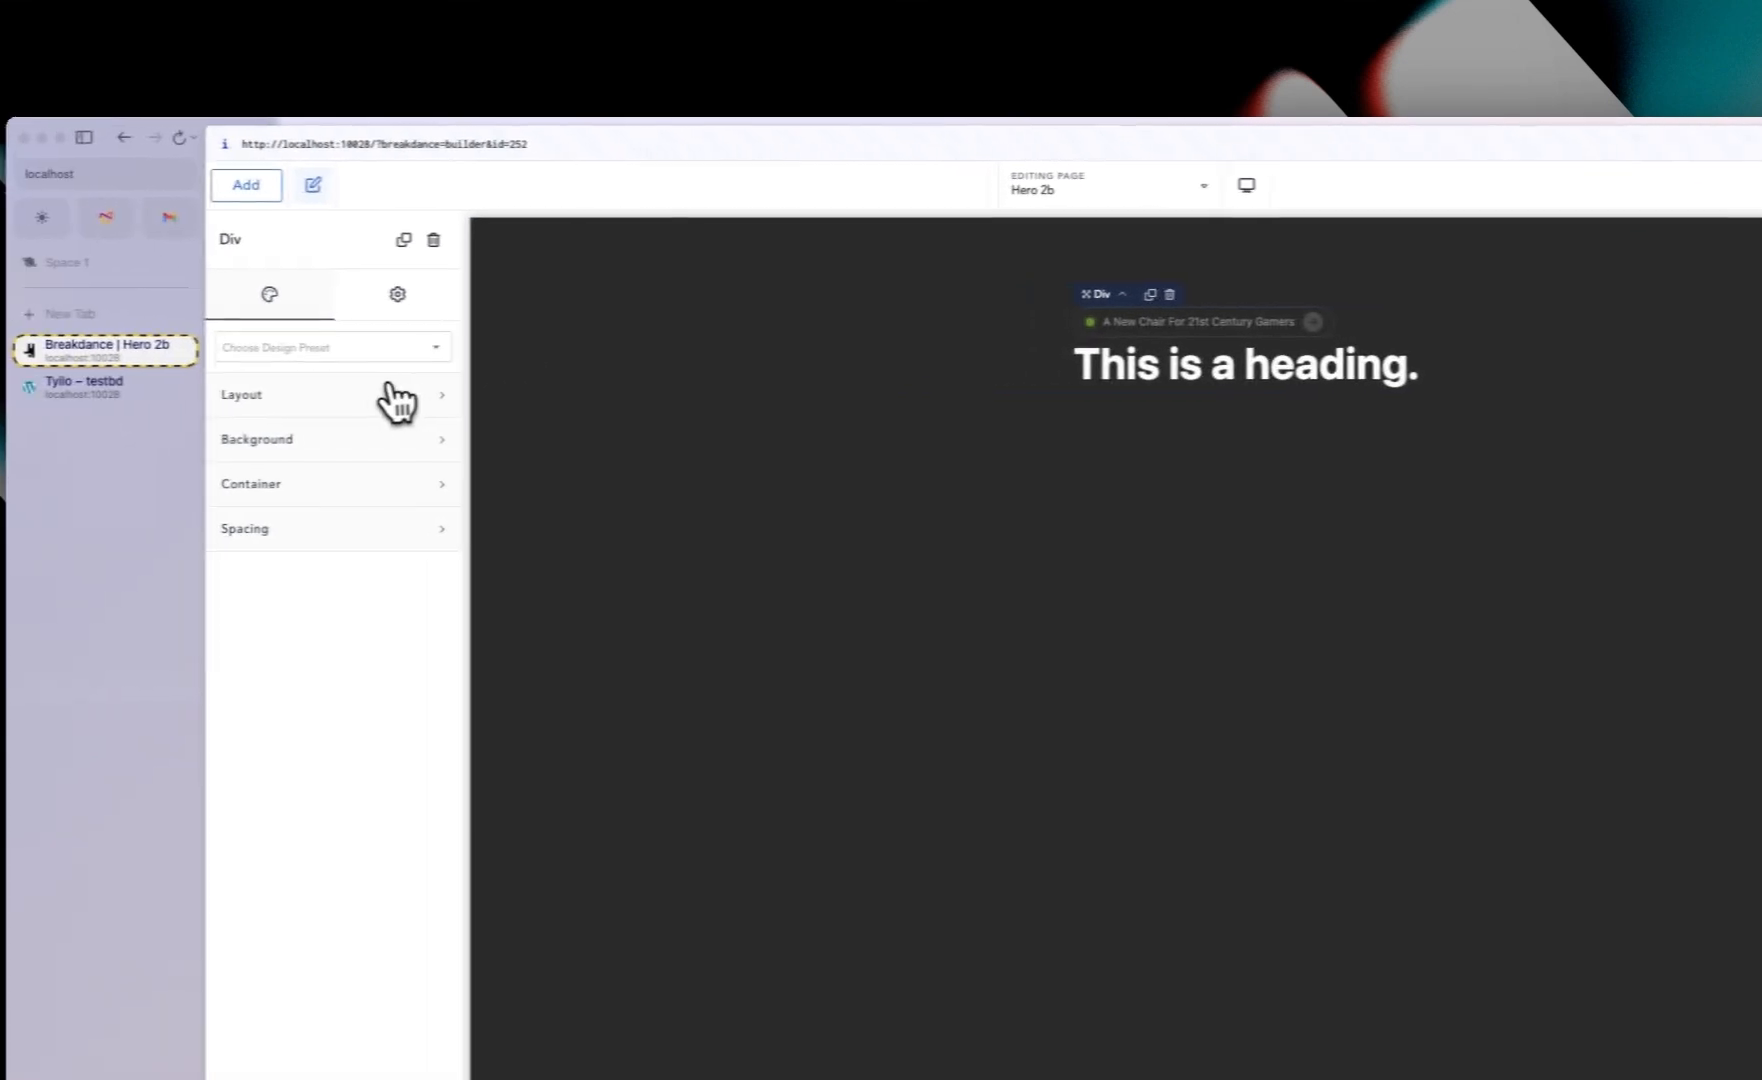
click(413, 398)
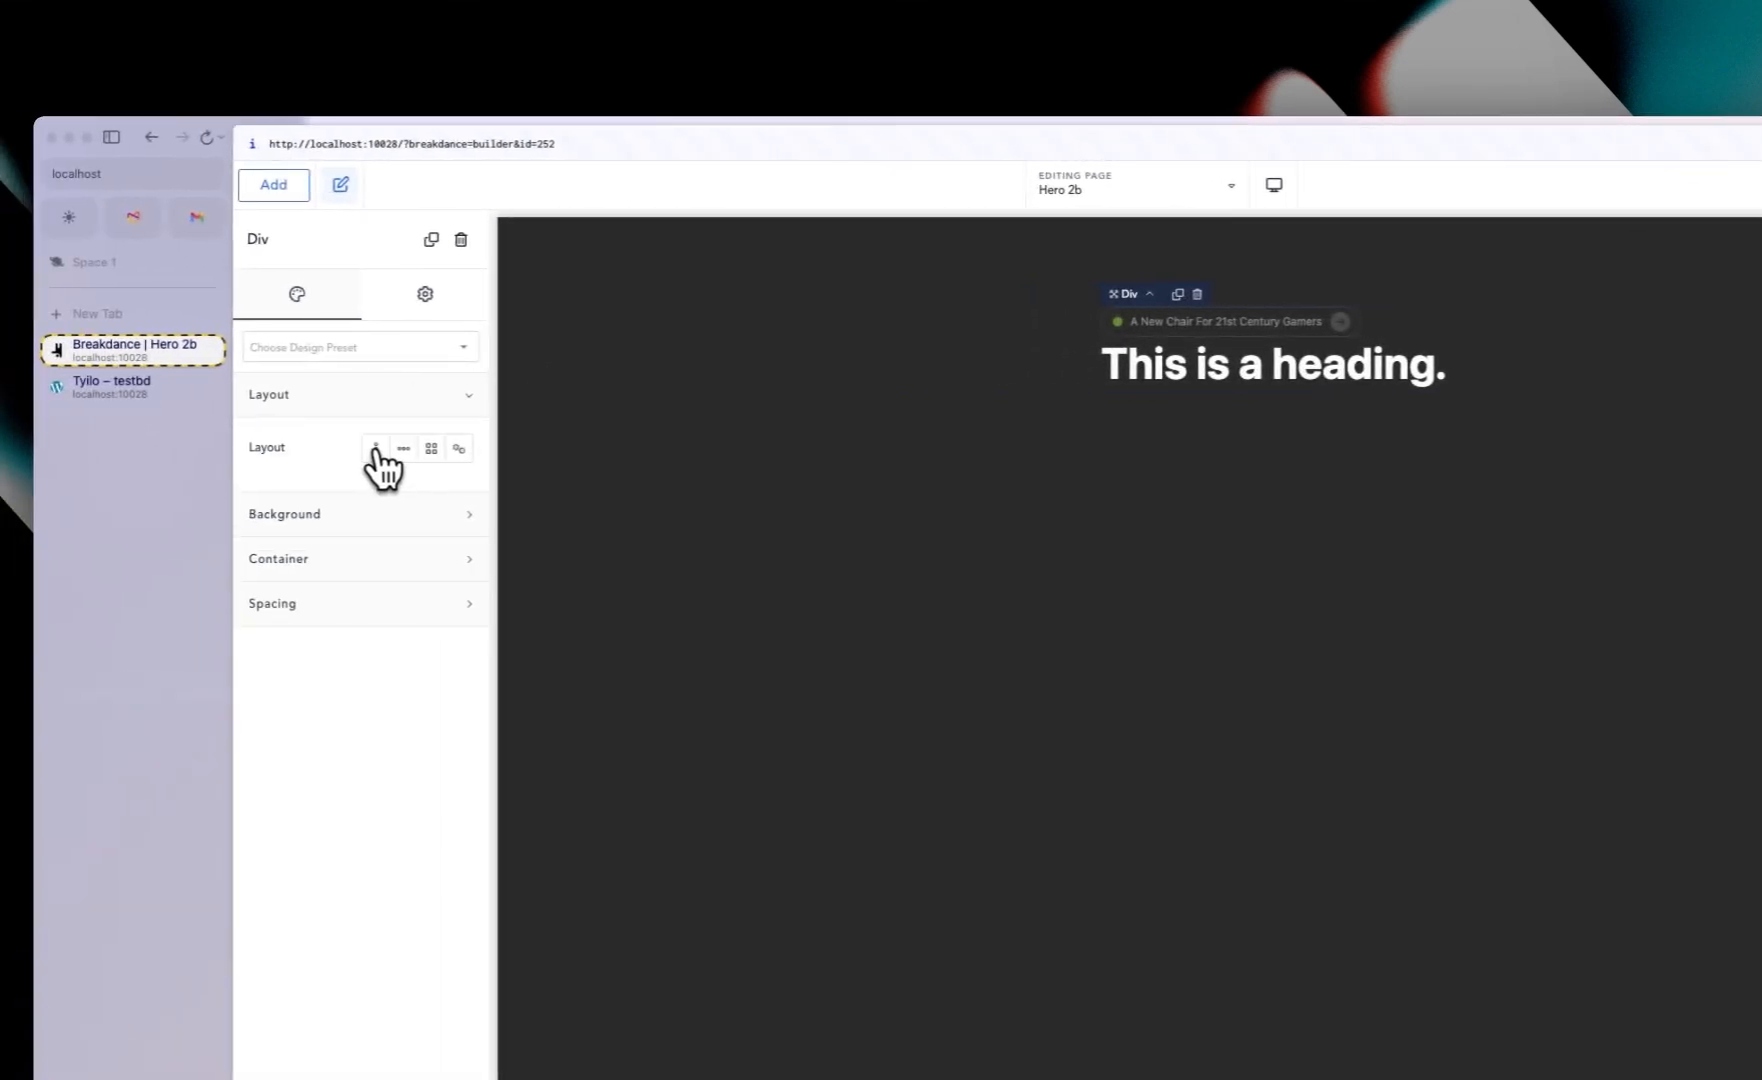
click(377, 450)
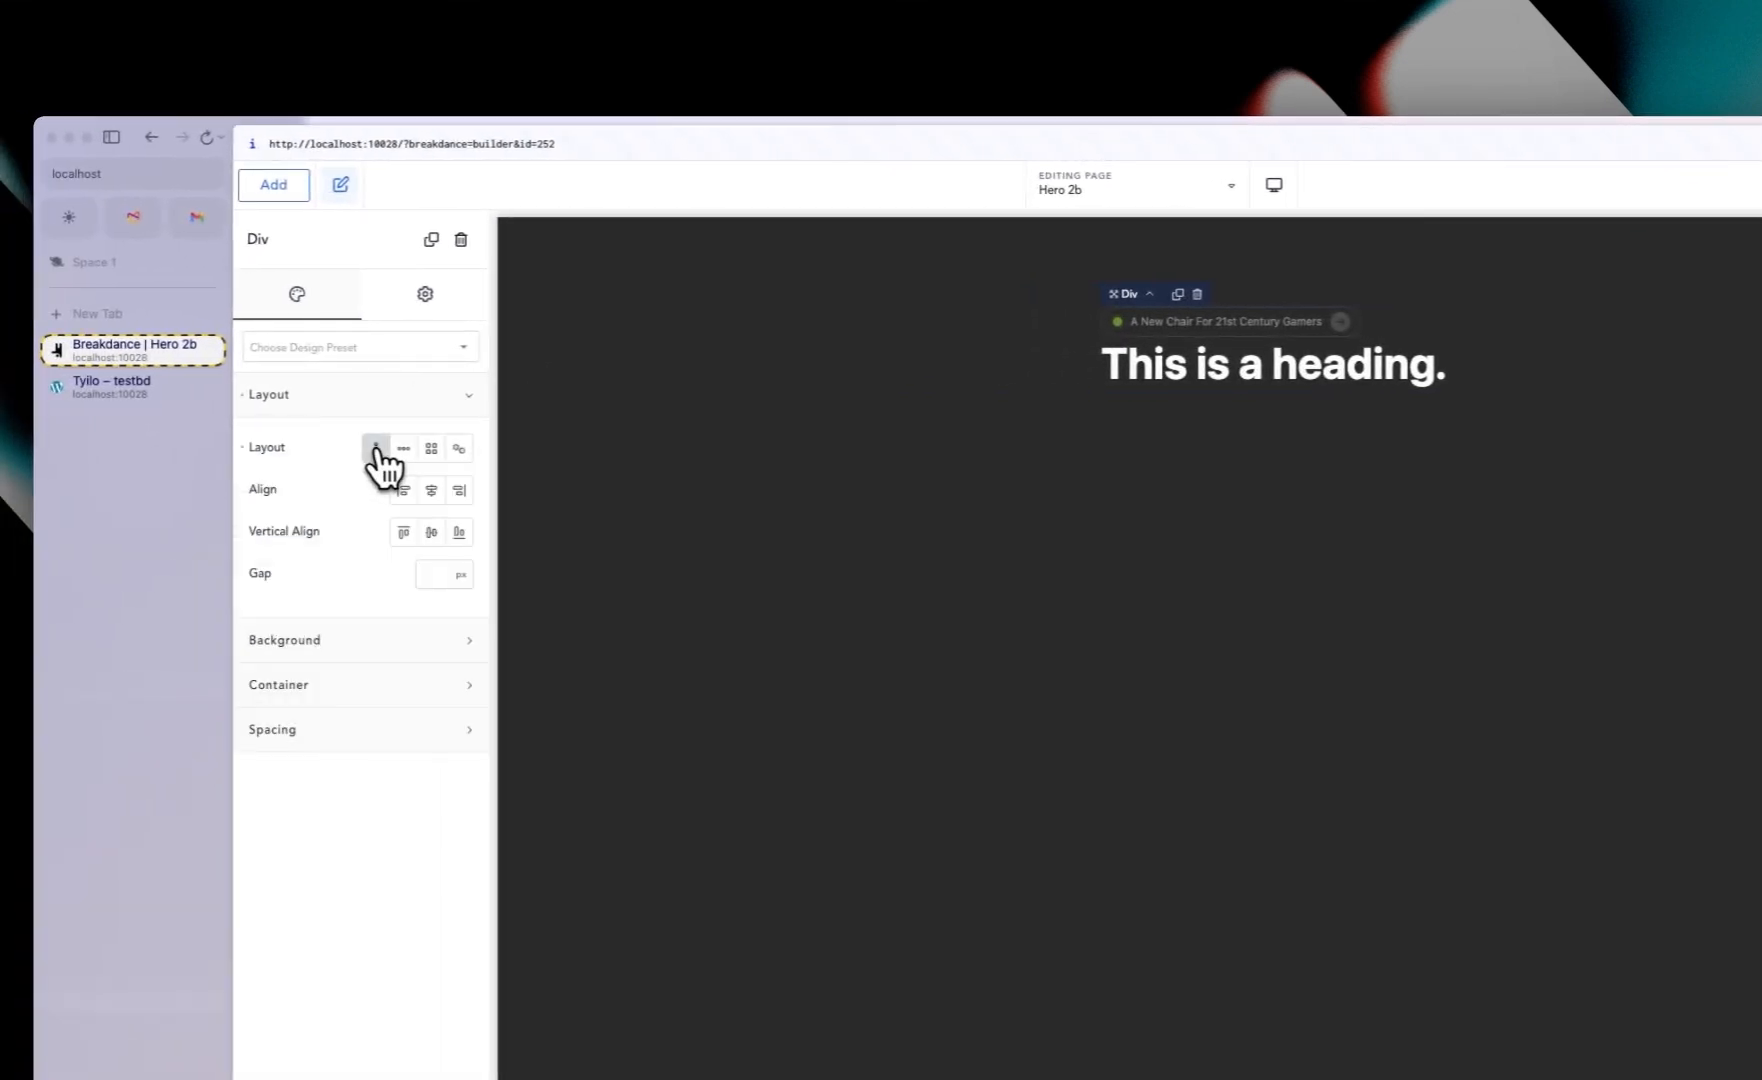
click(432, 492)
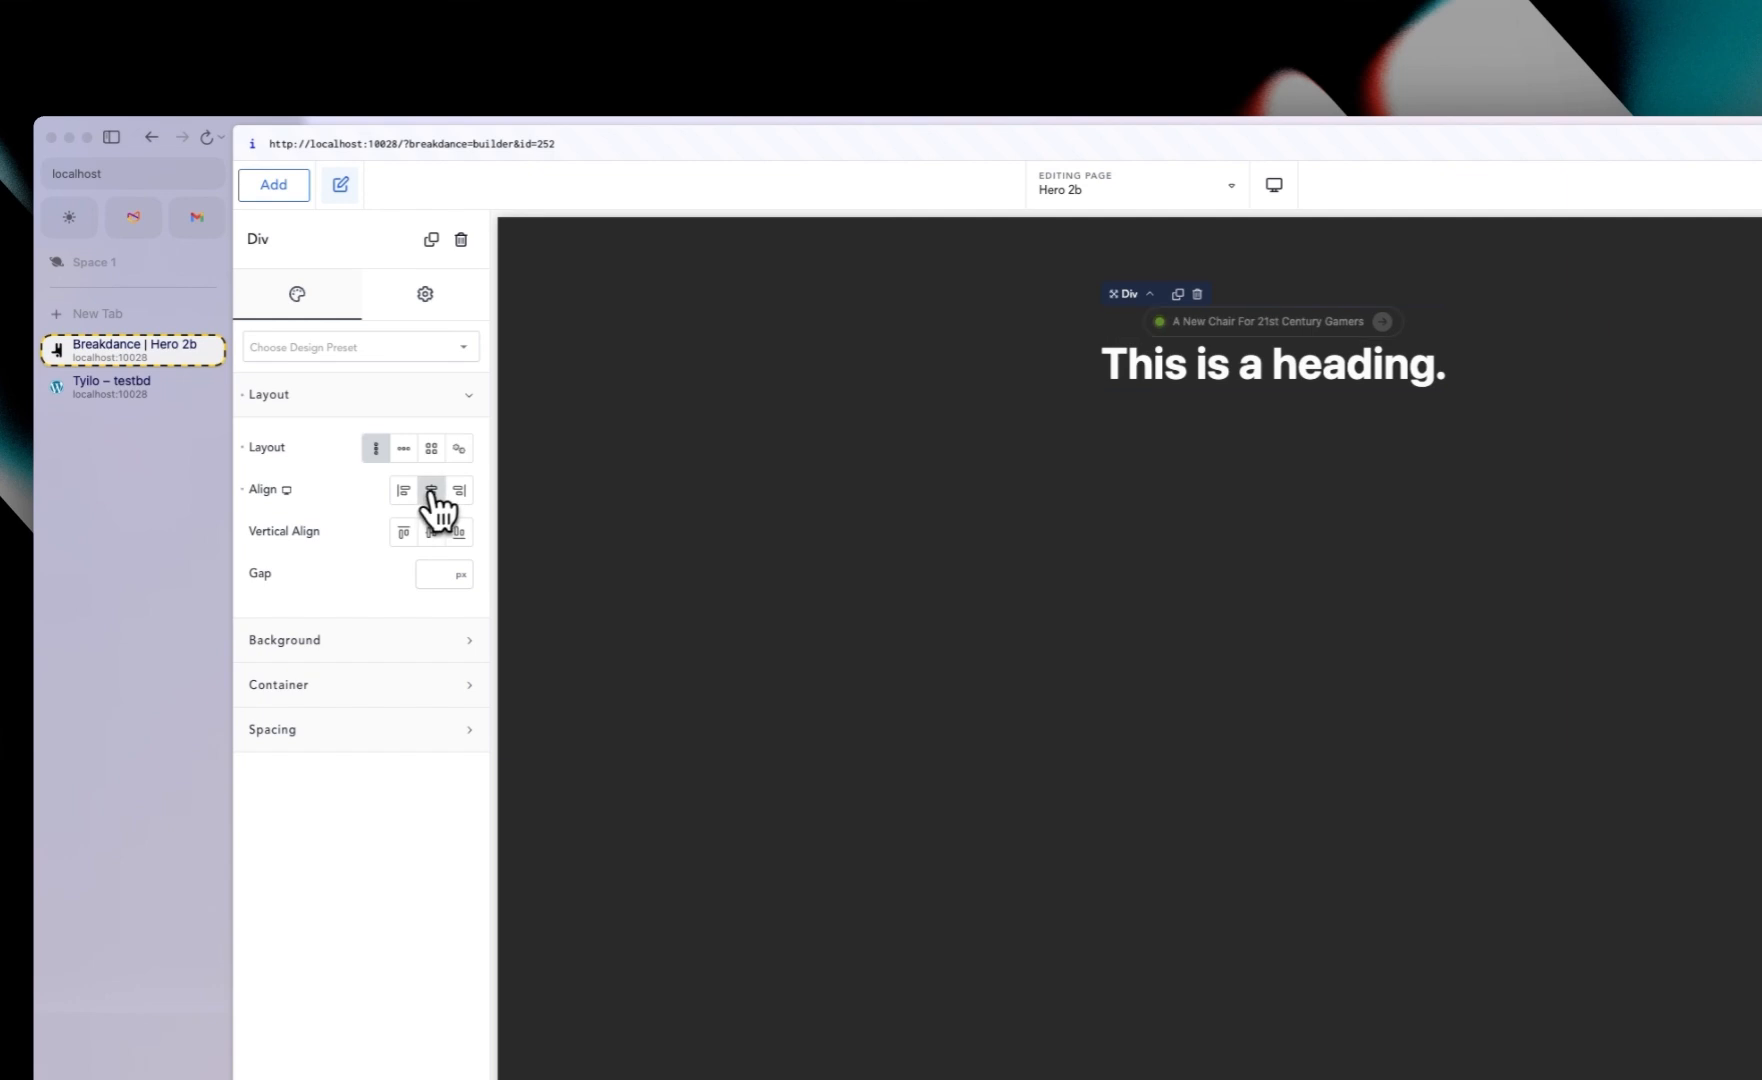
Step: Replace the heading text with the pasted "Unleash Your Gaming Potential with Our Advanced Gaming Chair"
triple_click(1281, 368)
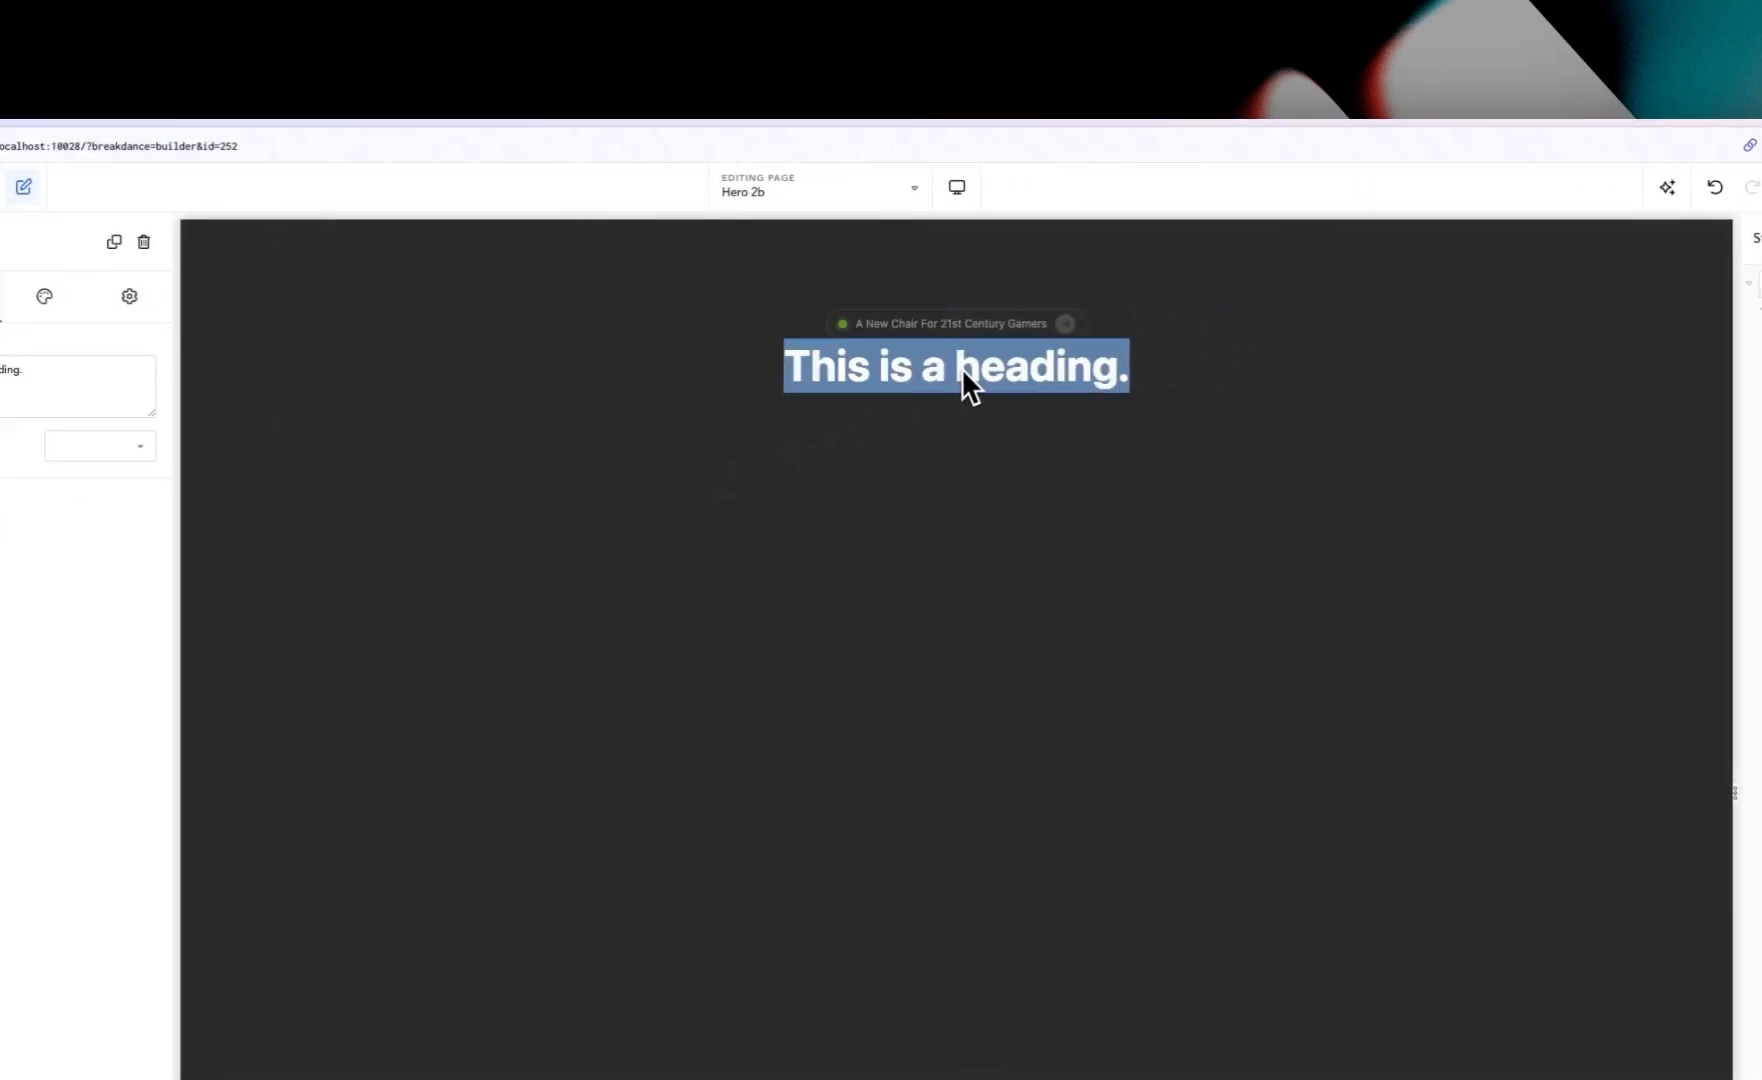
text(Unleash Your Gaming Potential with Our Advanced Gaming Chair)
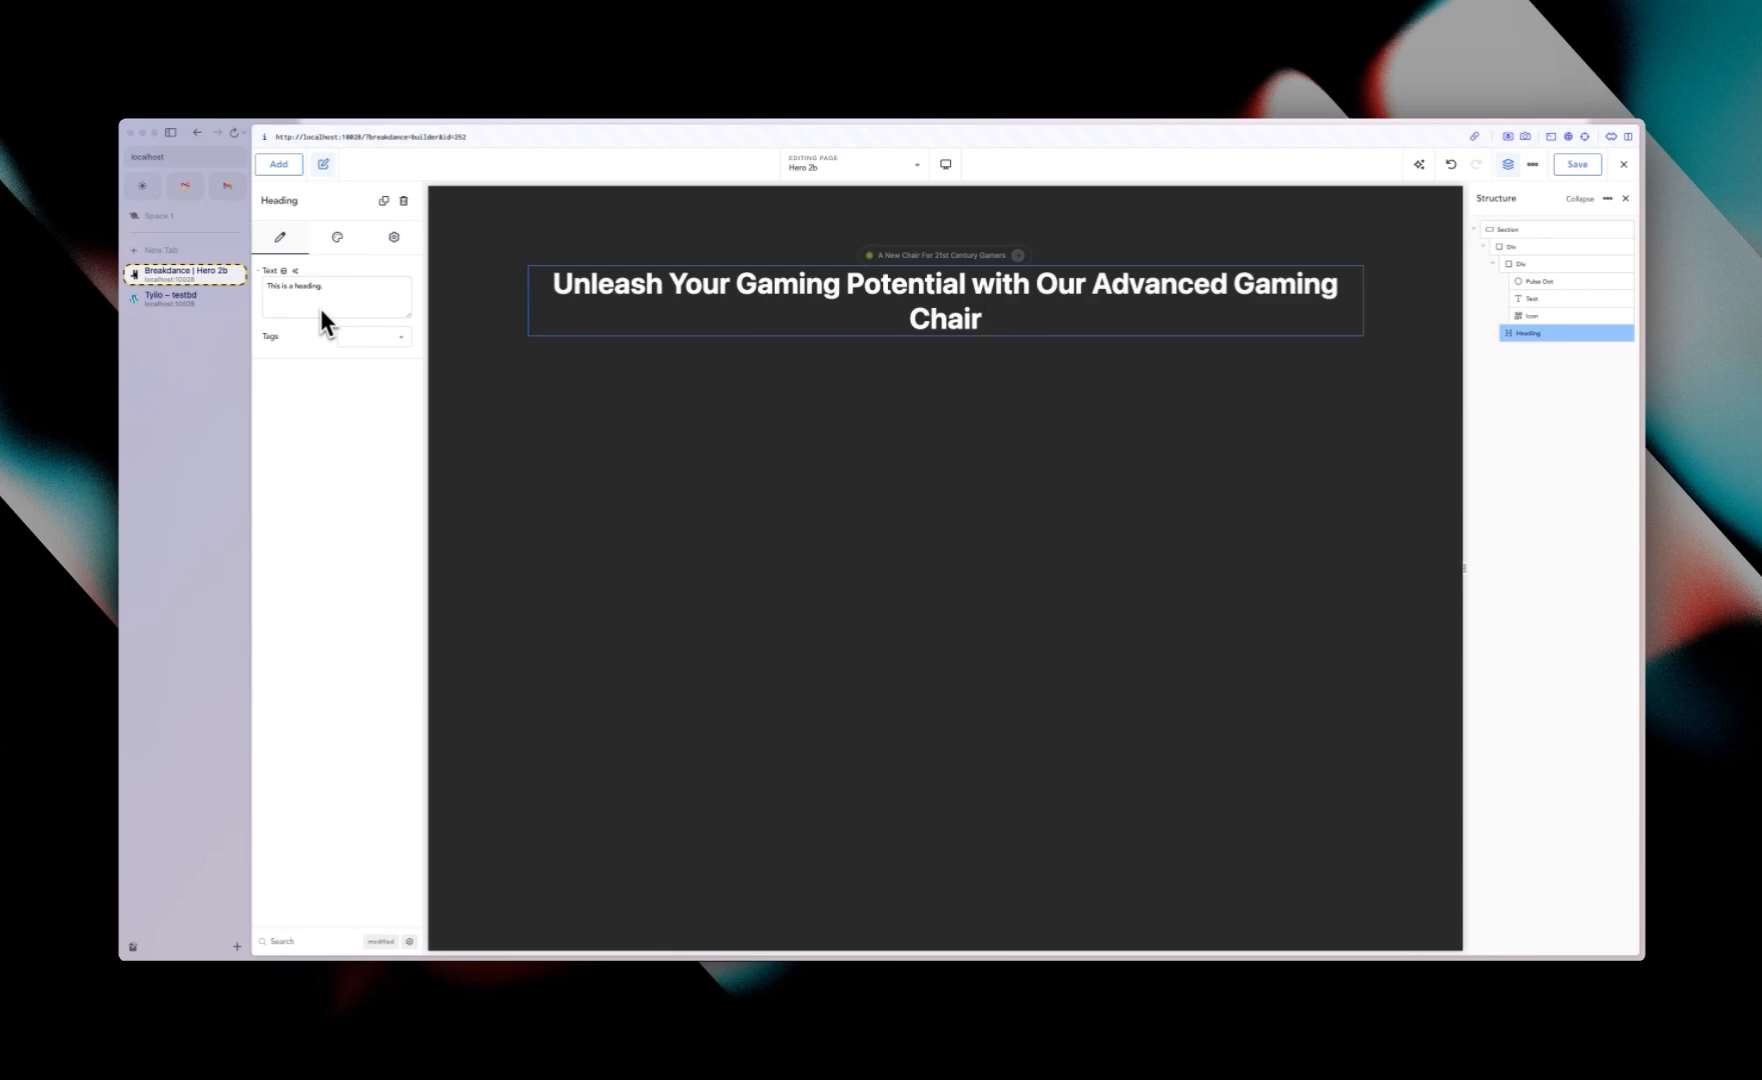
Step: Open the Clamp Generator and copy a clamp font size for 32–64 px across 420–1440 px viewports
key(super+shift+m)
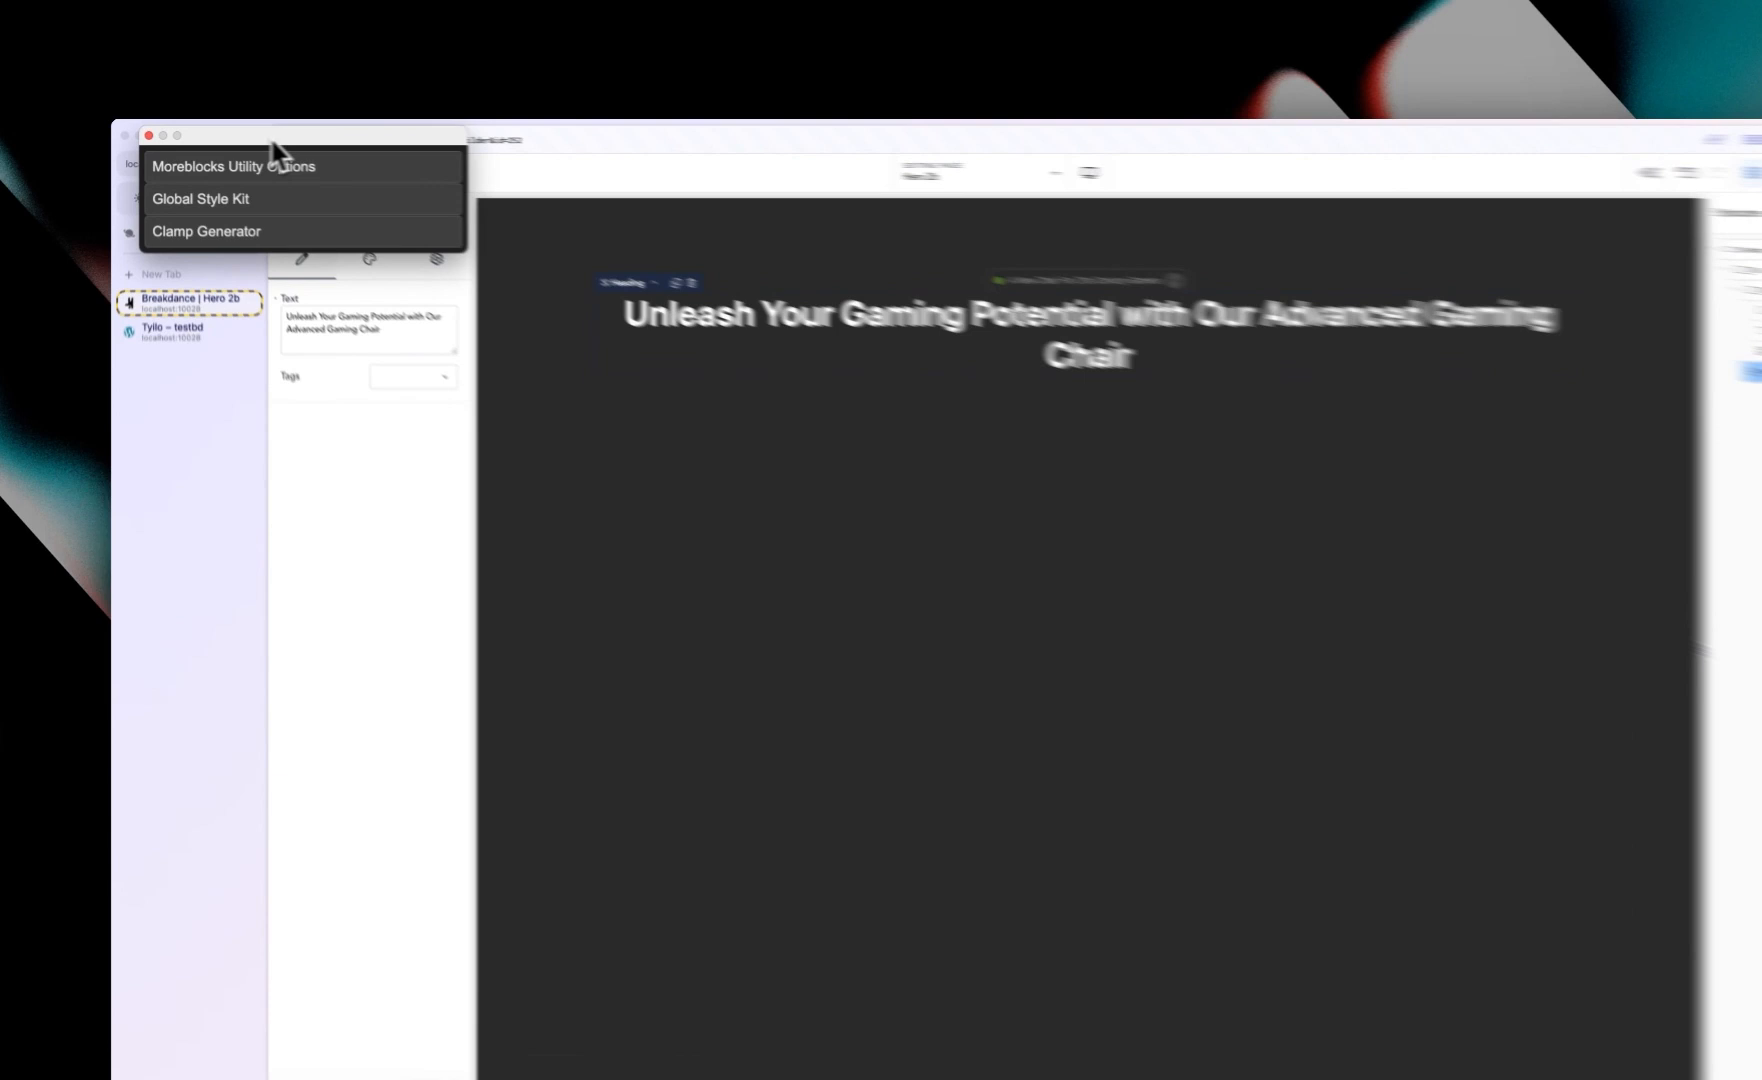
drag(278, 150, 1115, 479)
click(1062, 566)
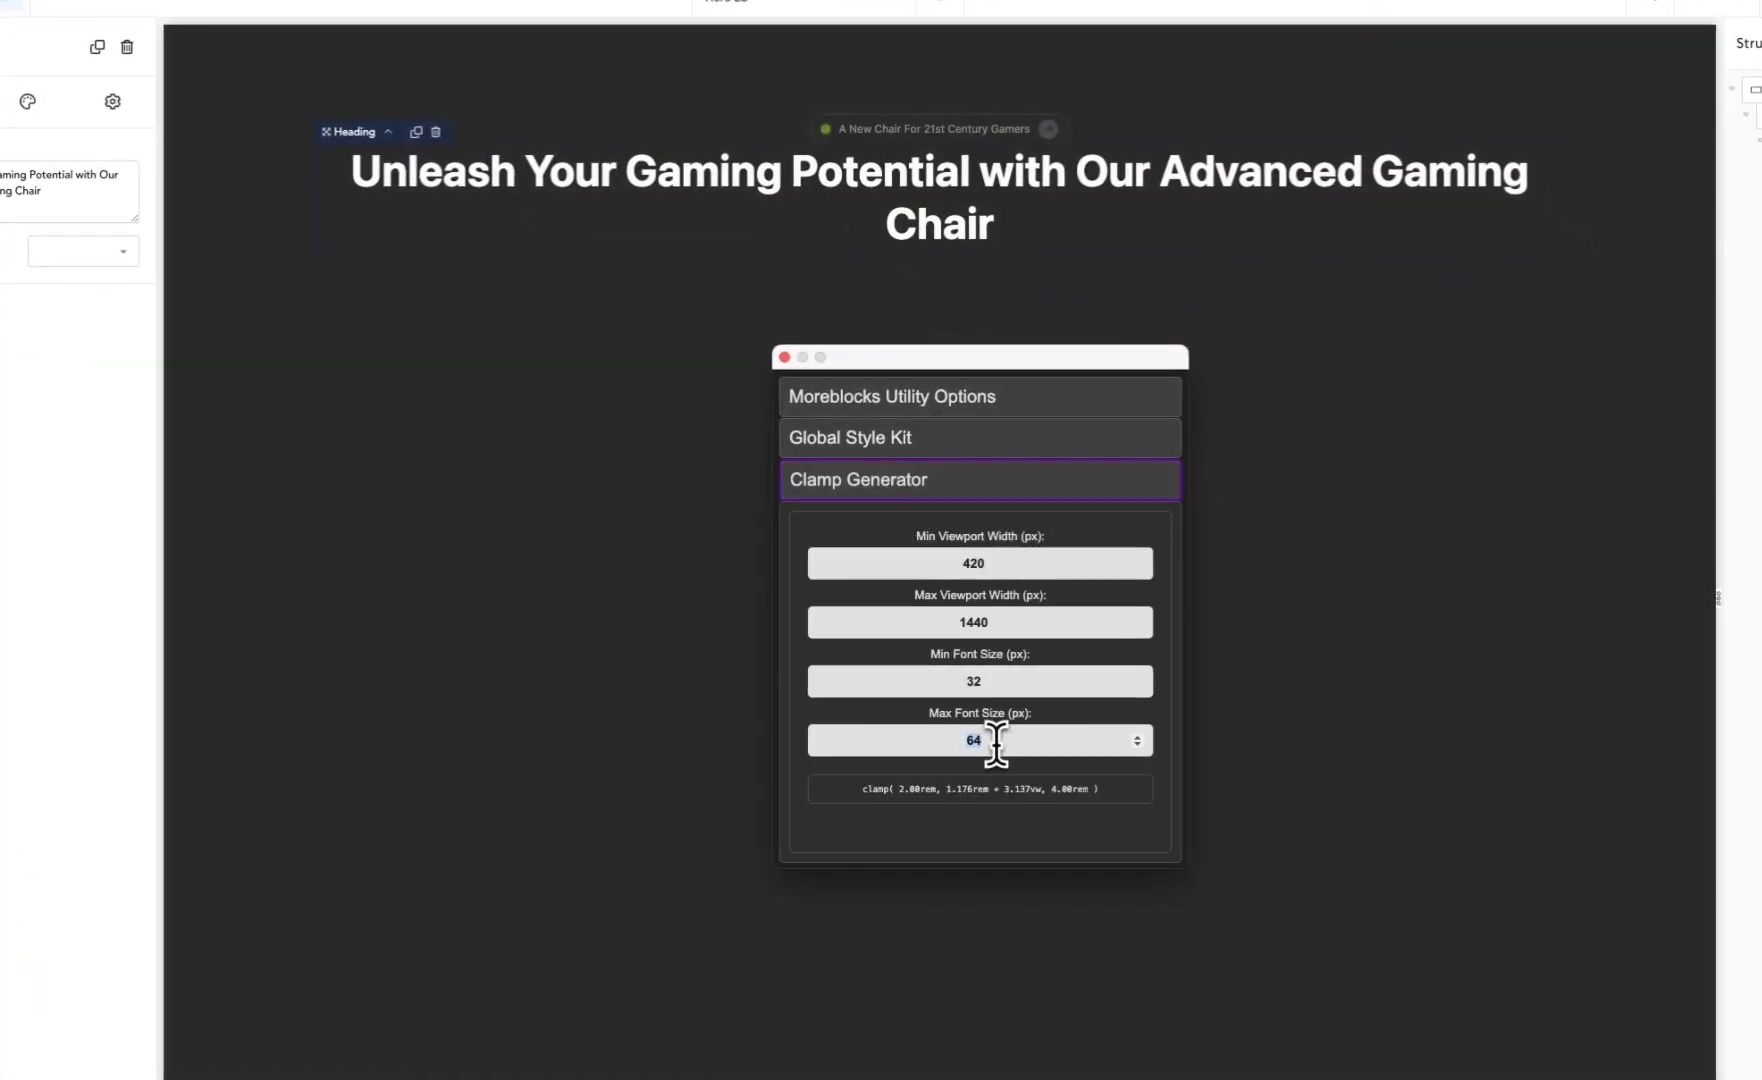
click(1040, 792)
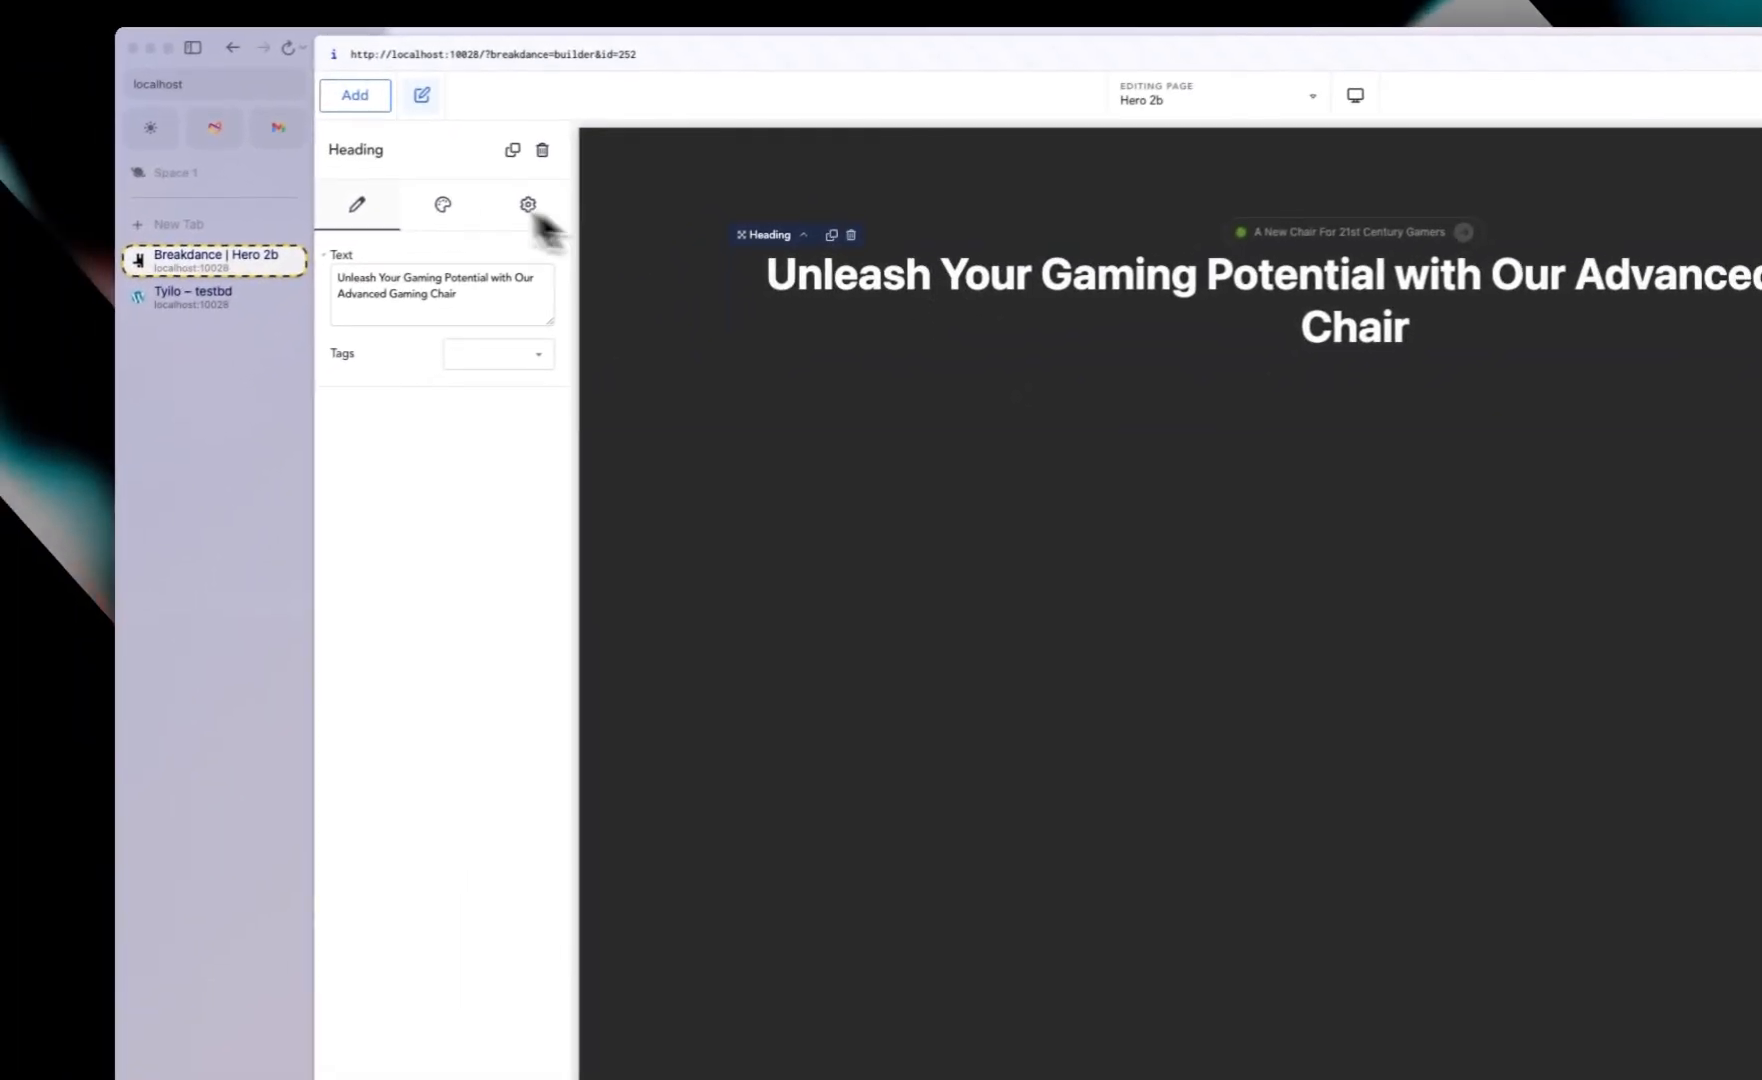
Step: Set the heading's font size to the custom clamp value and its weight to 300
click(450, 205)
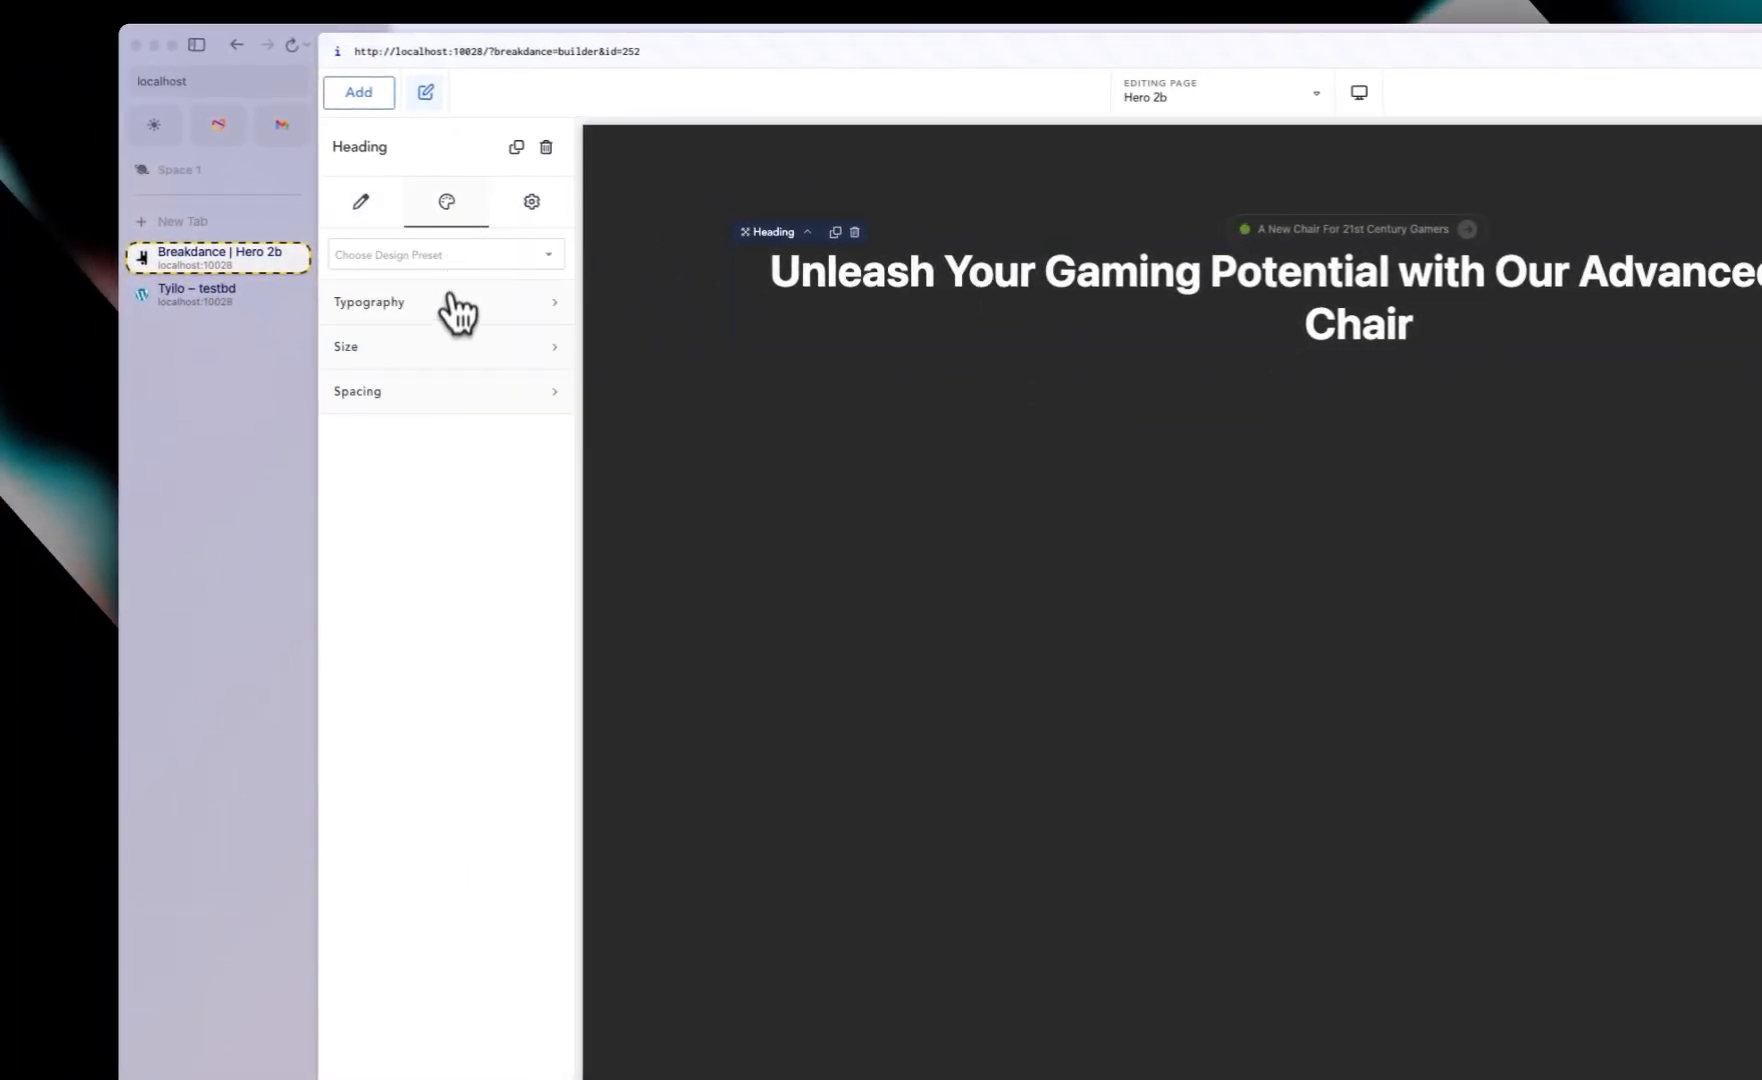
click(455, 302)
click(546, 527)
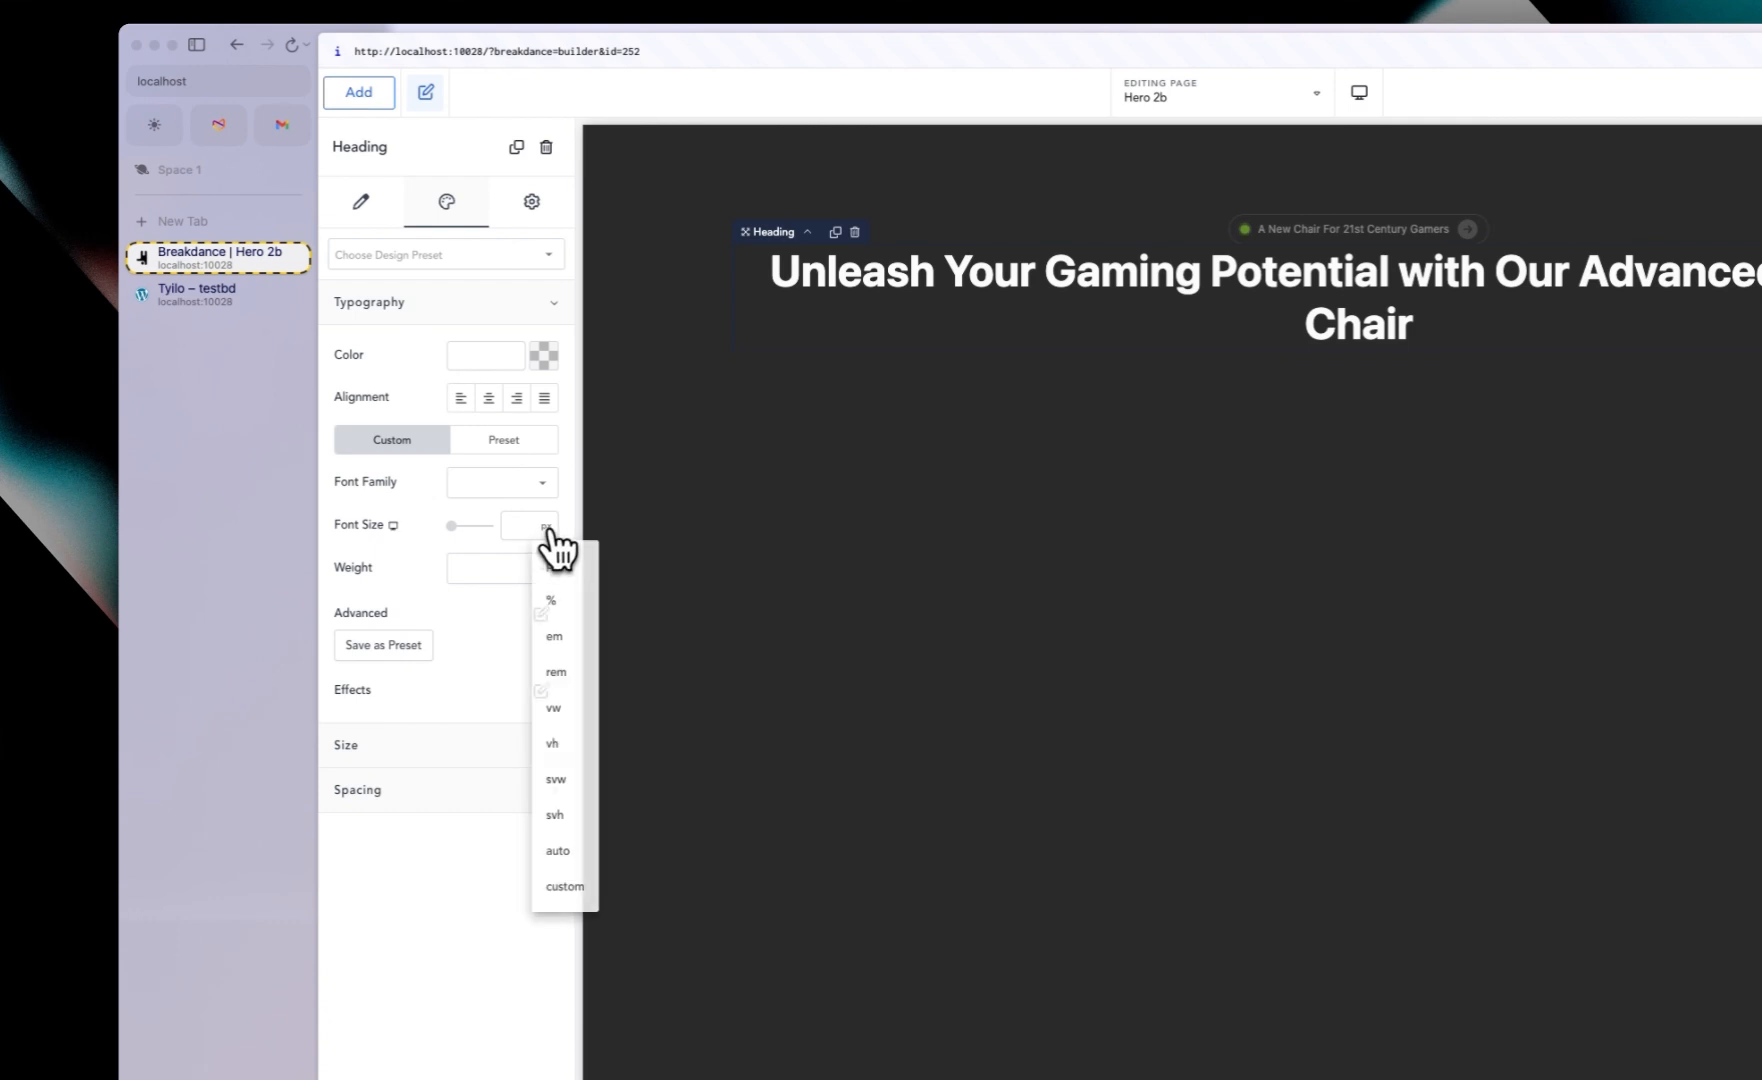
click(560, 875)
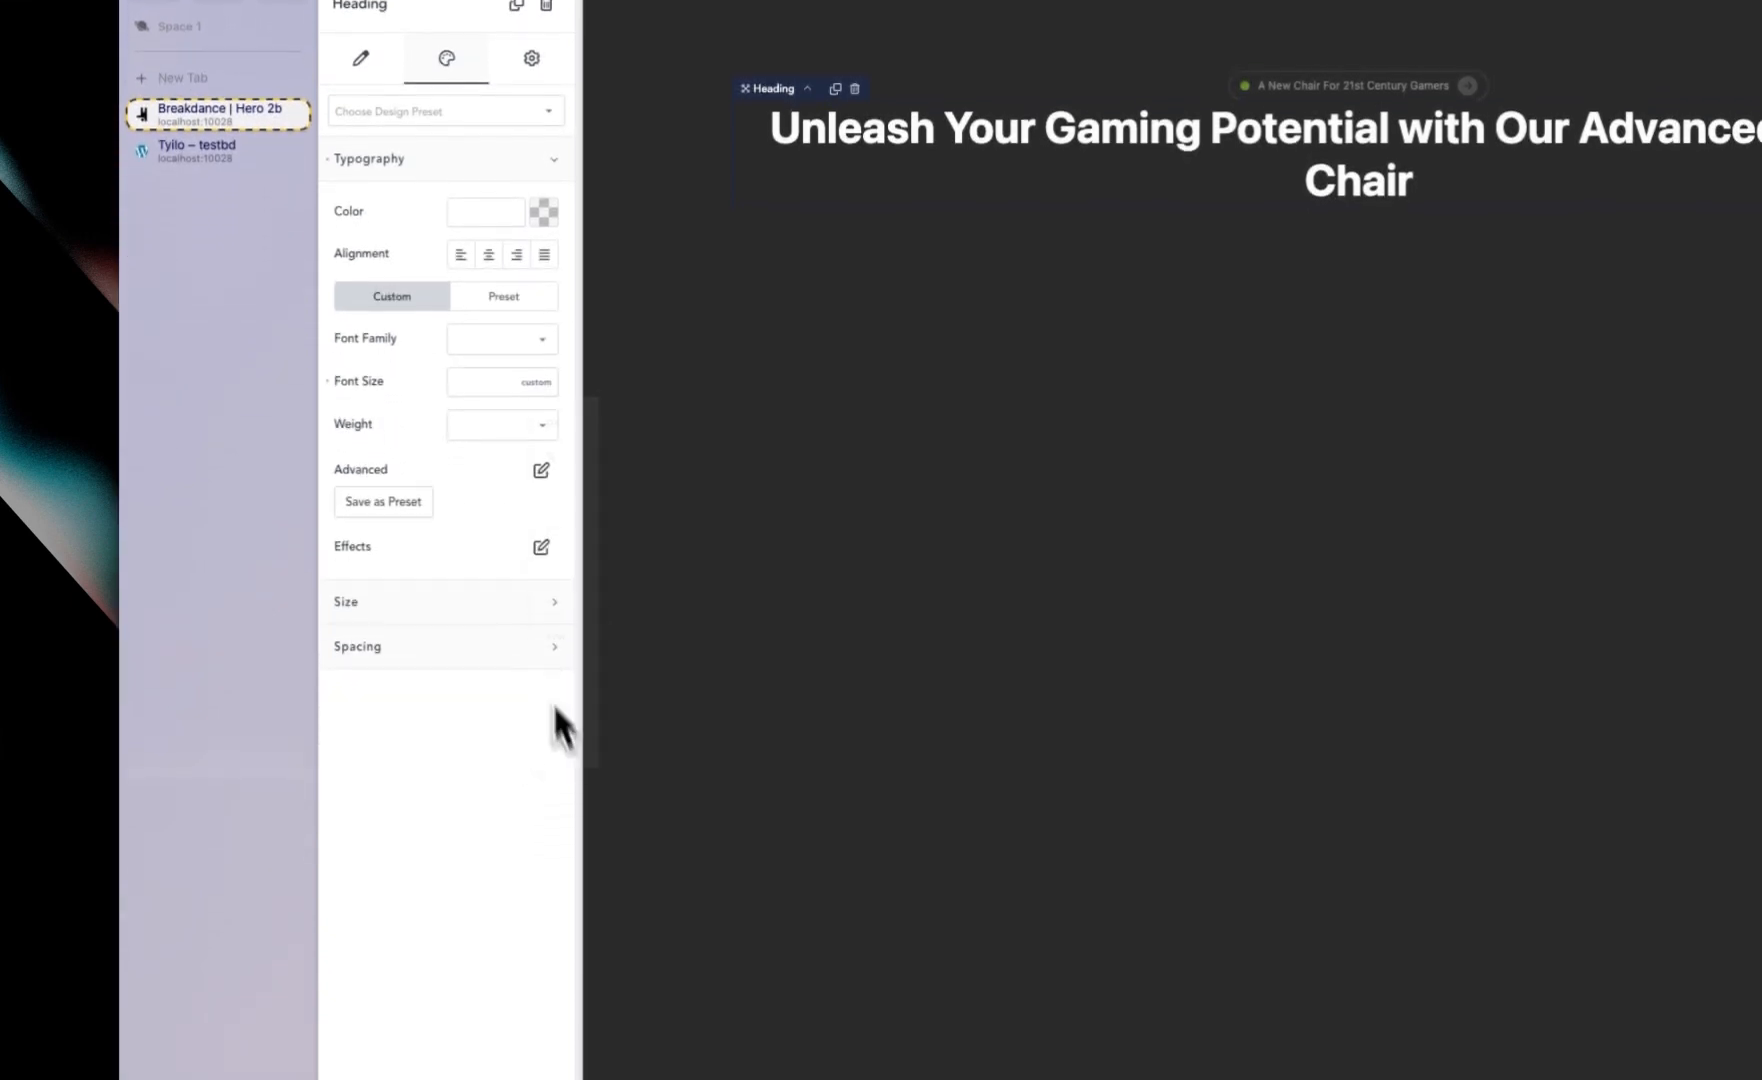
click(477, 382)
key(ctrl+v)
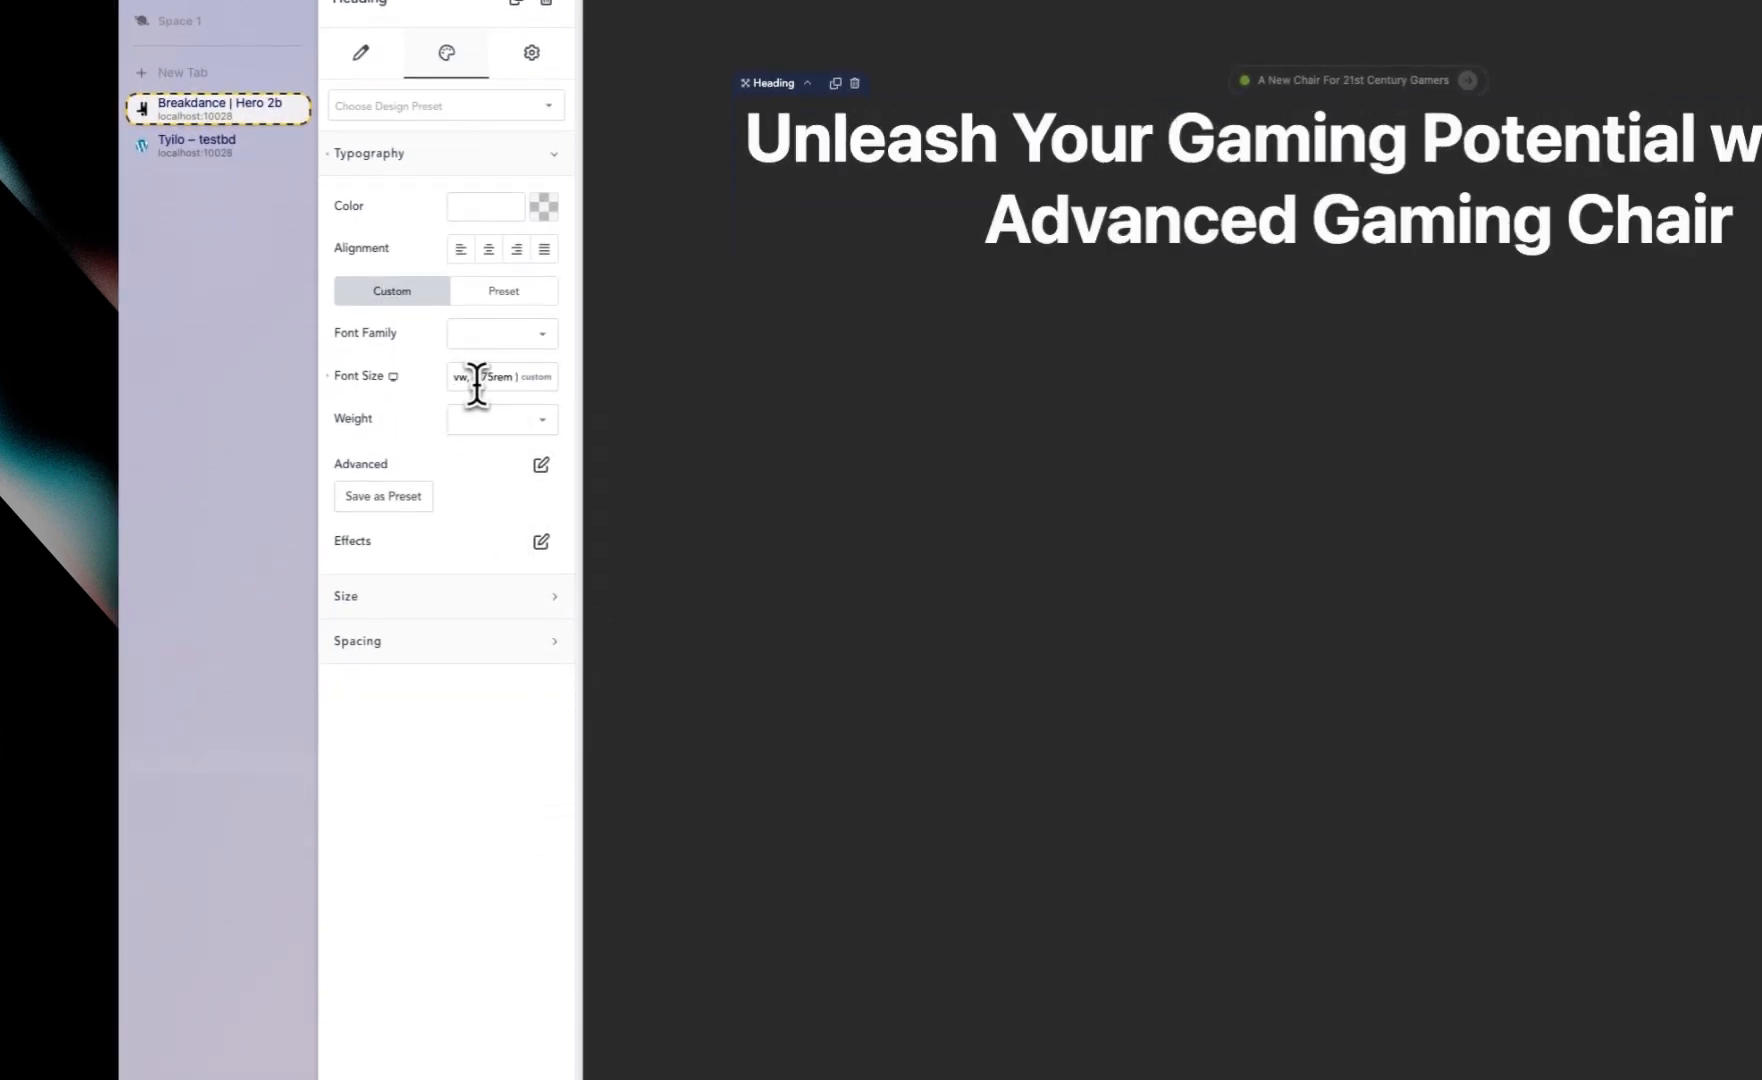
click(505, 427)
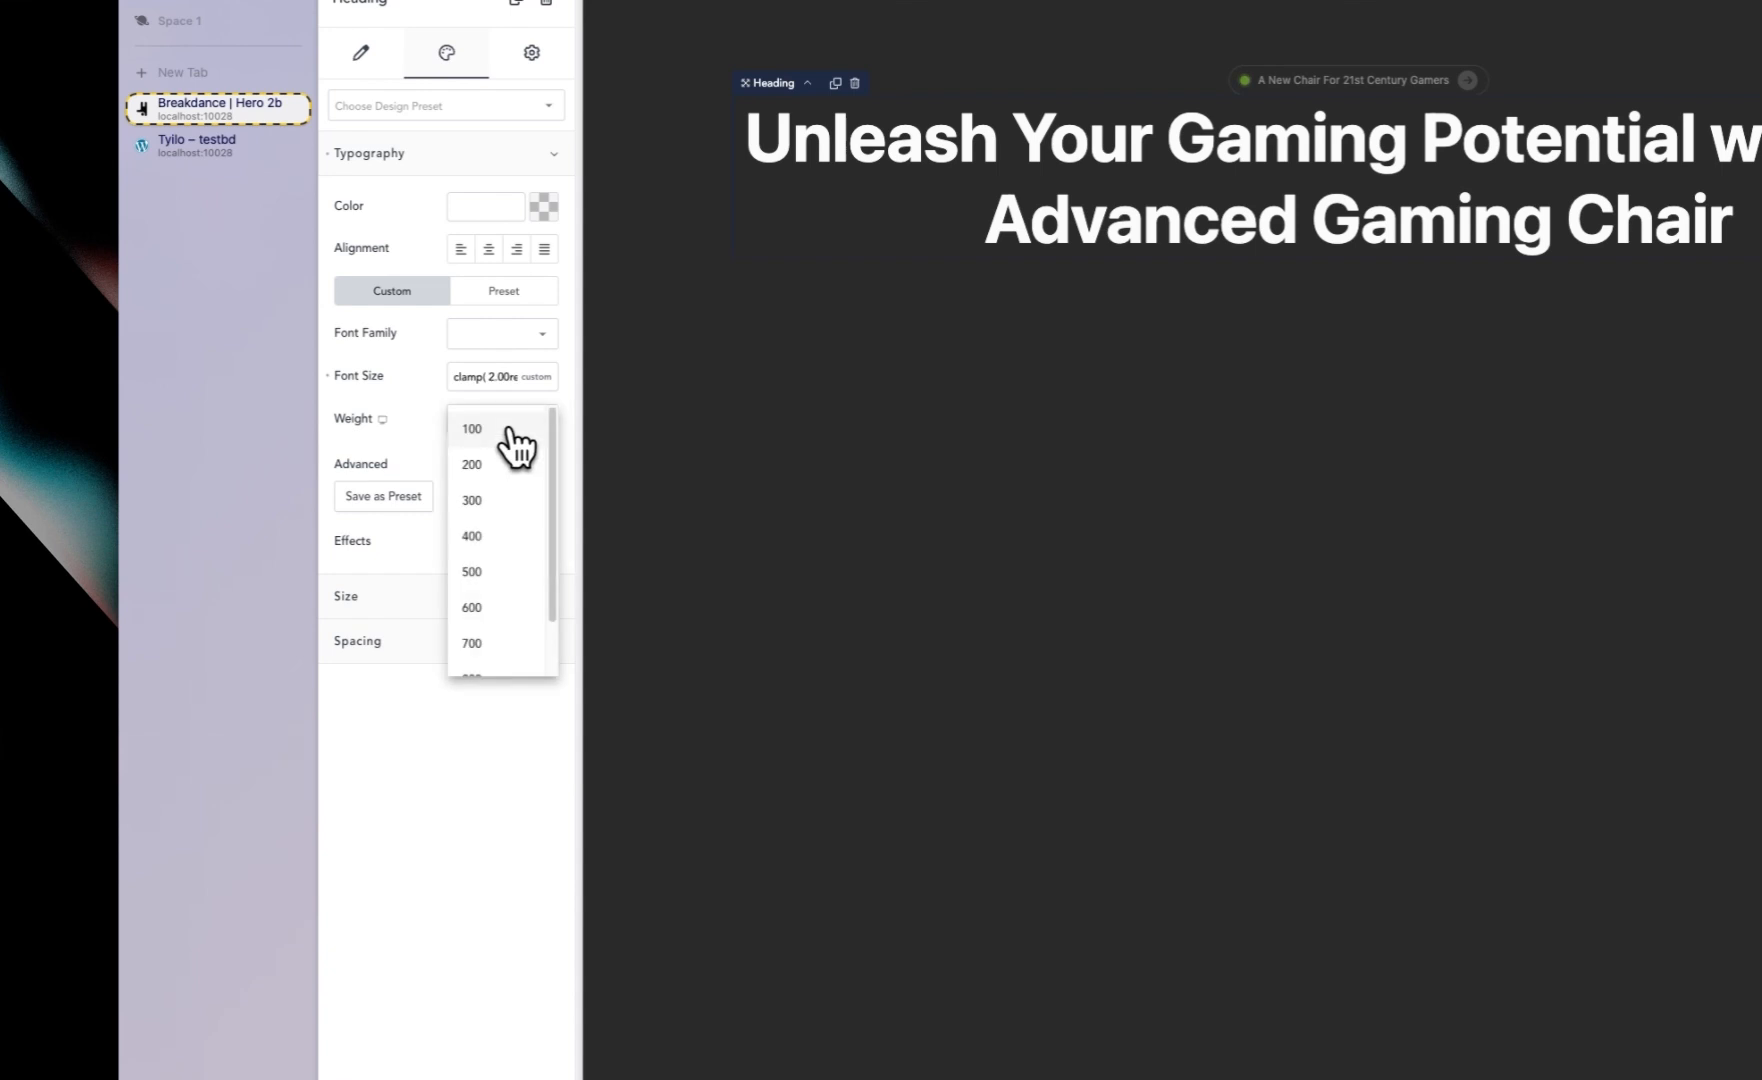
click(489, 500)
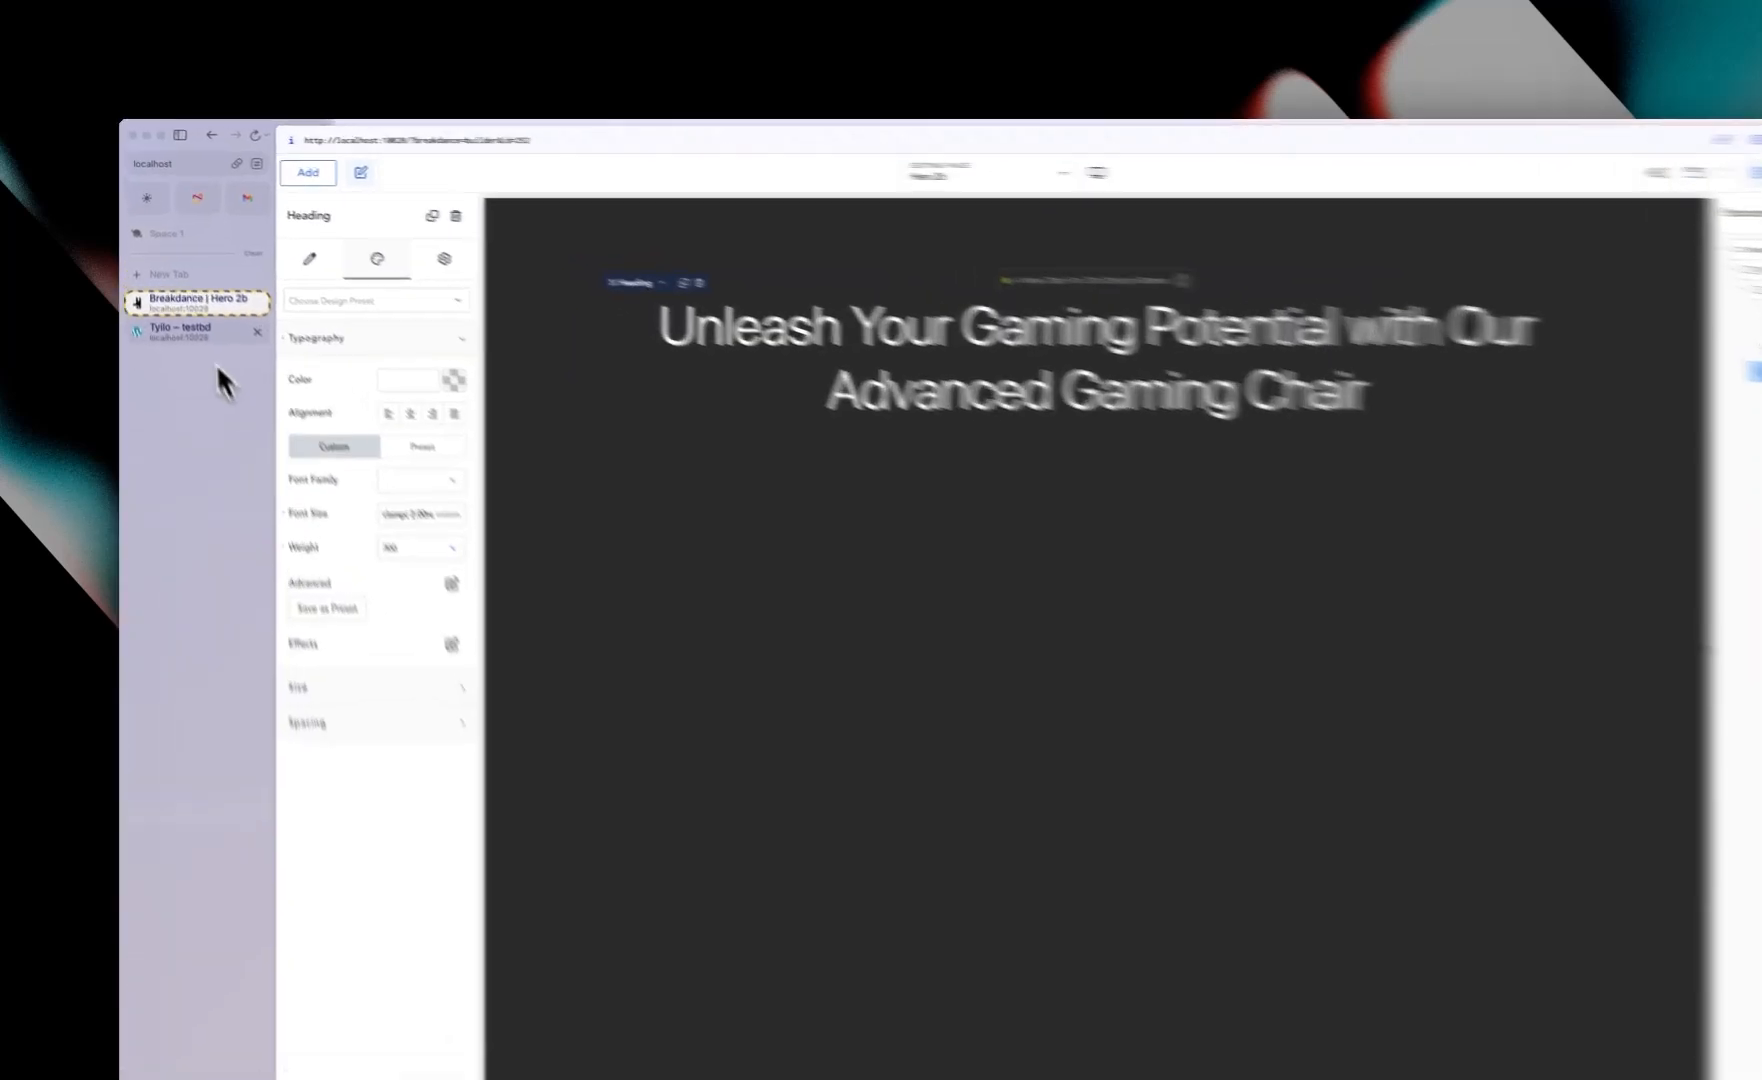
Step: Compare the heading with the one on the live Tylio site
click(200, 299)
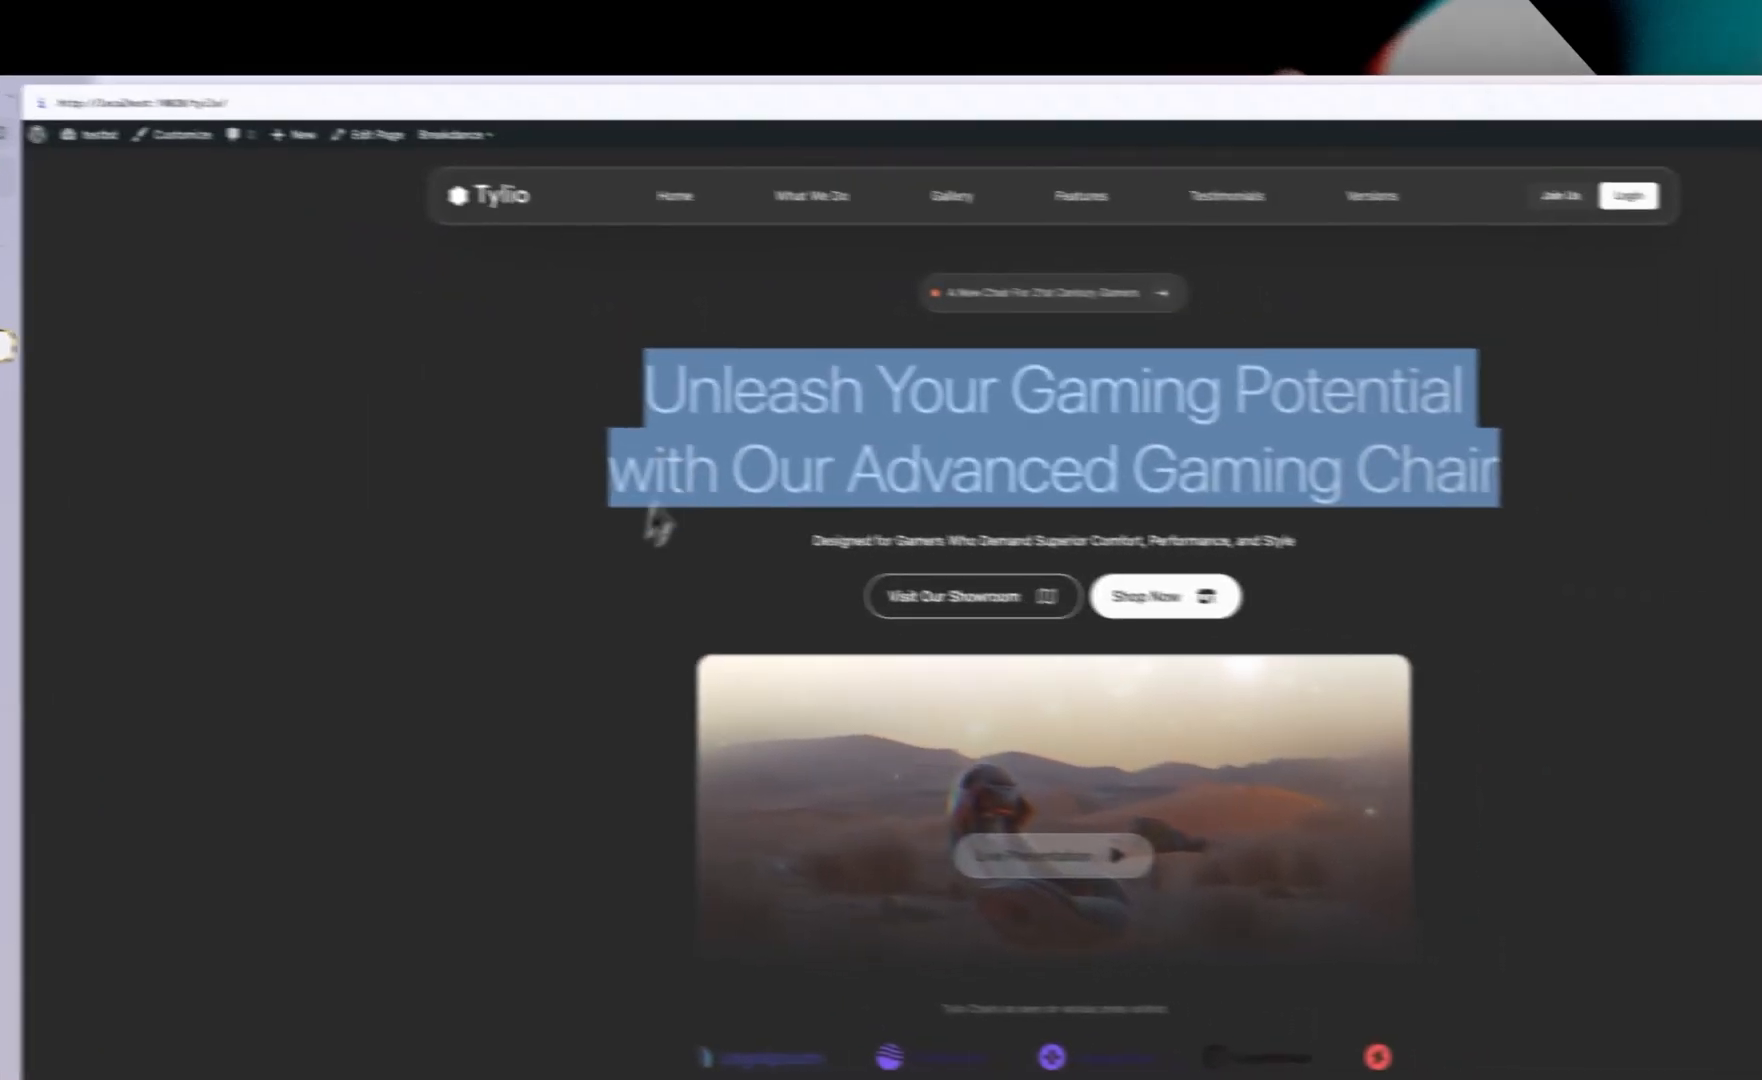
click(925, 550)
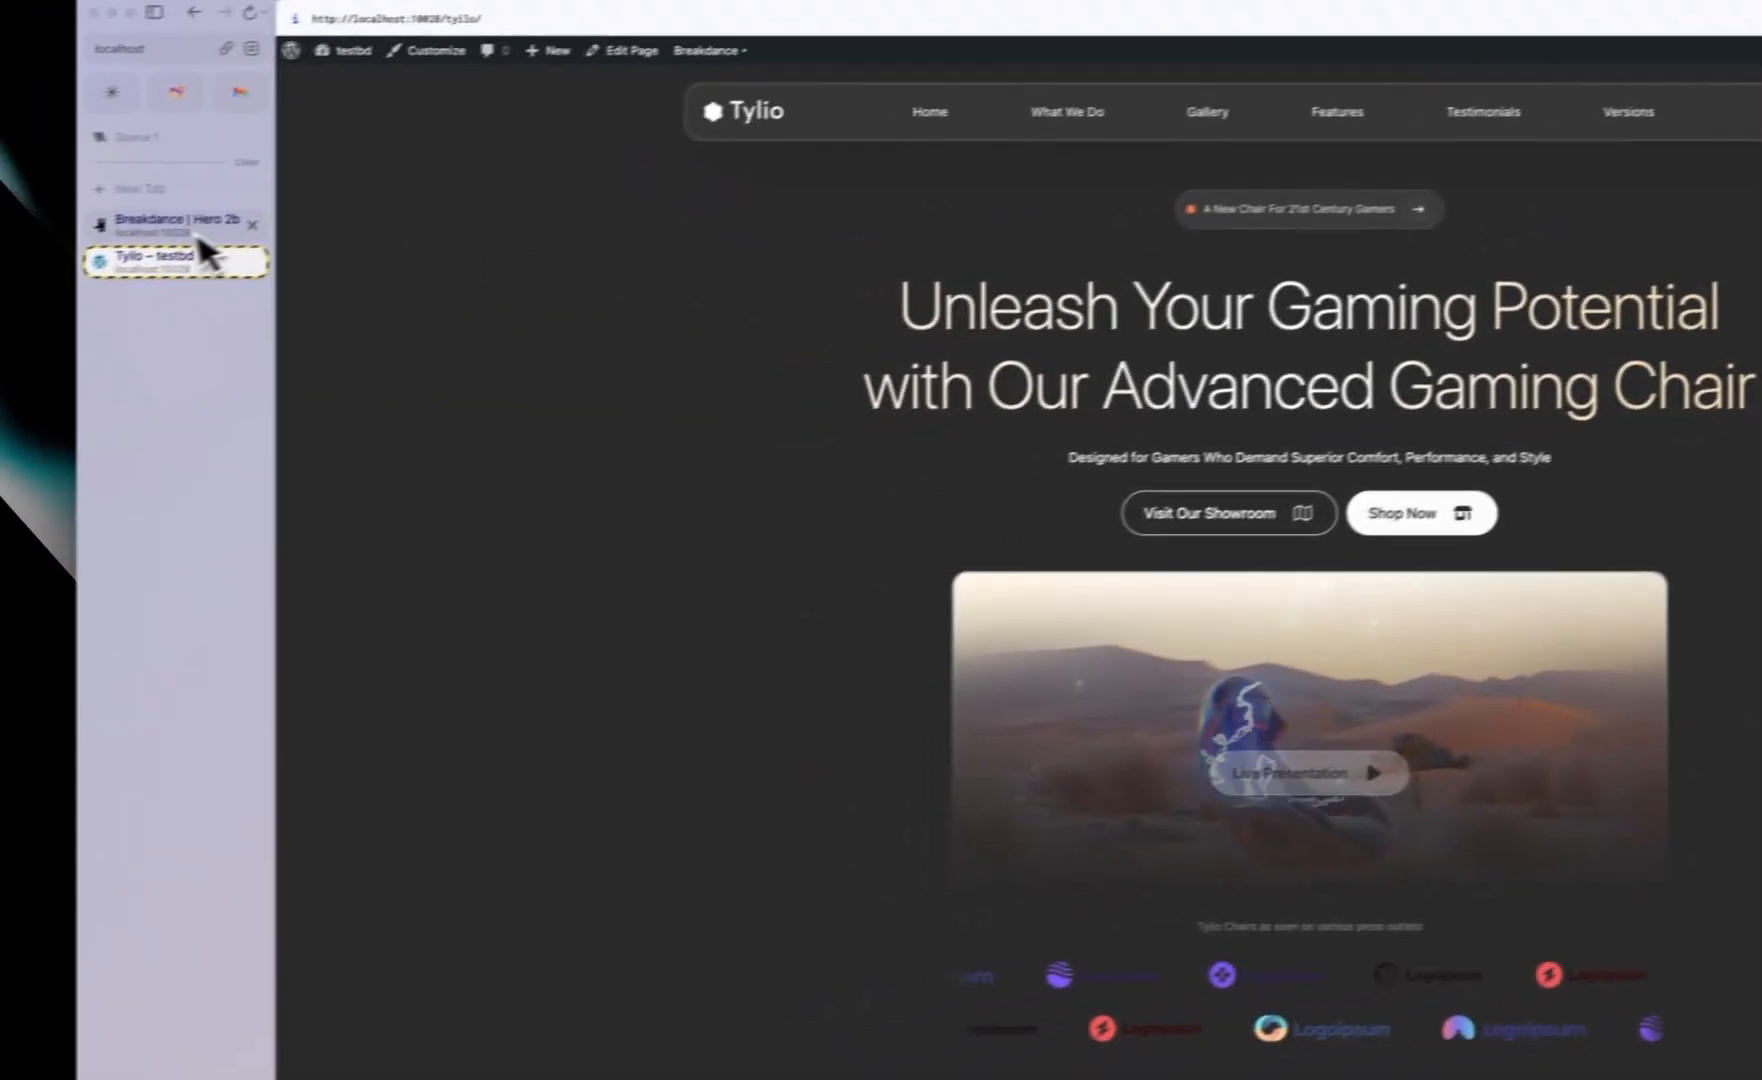
click(205, 222)
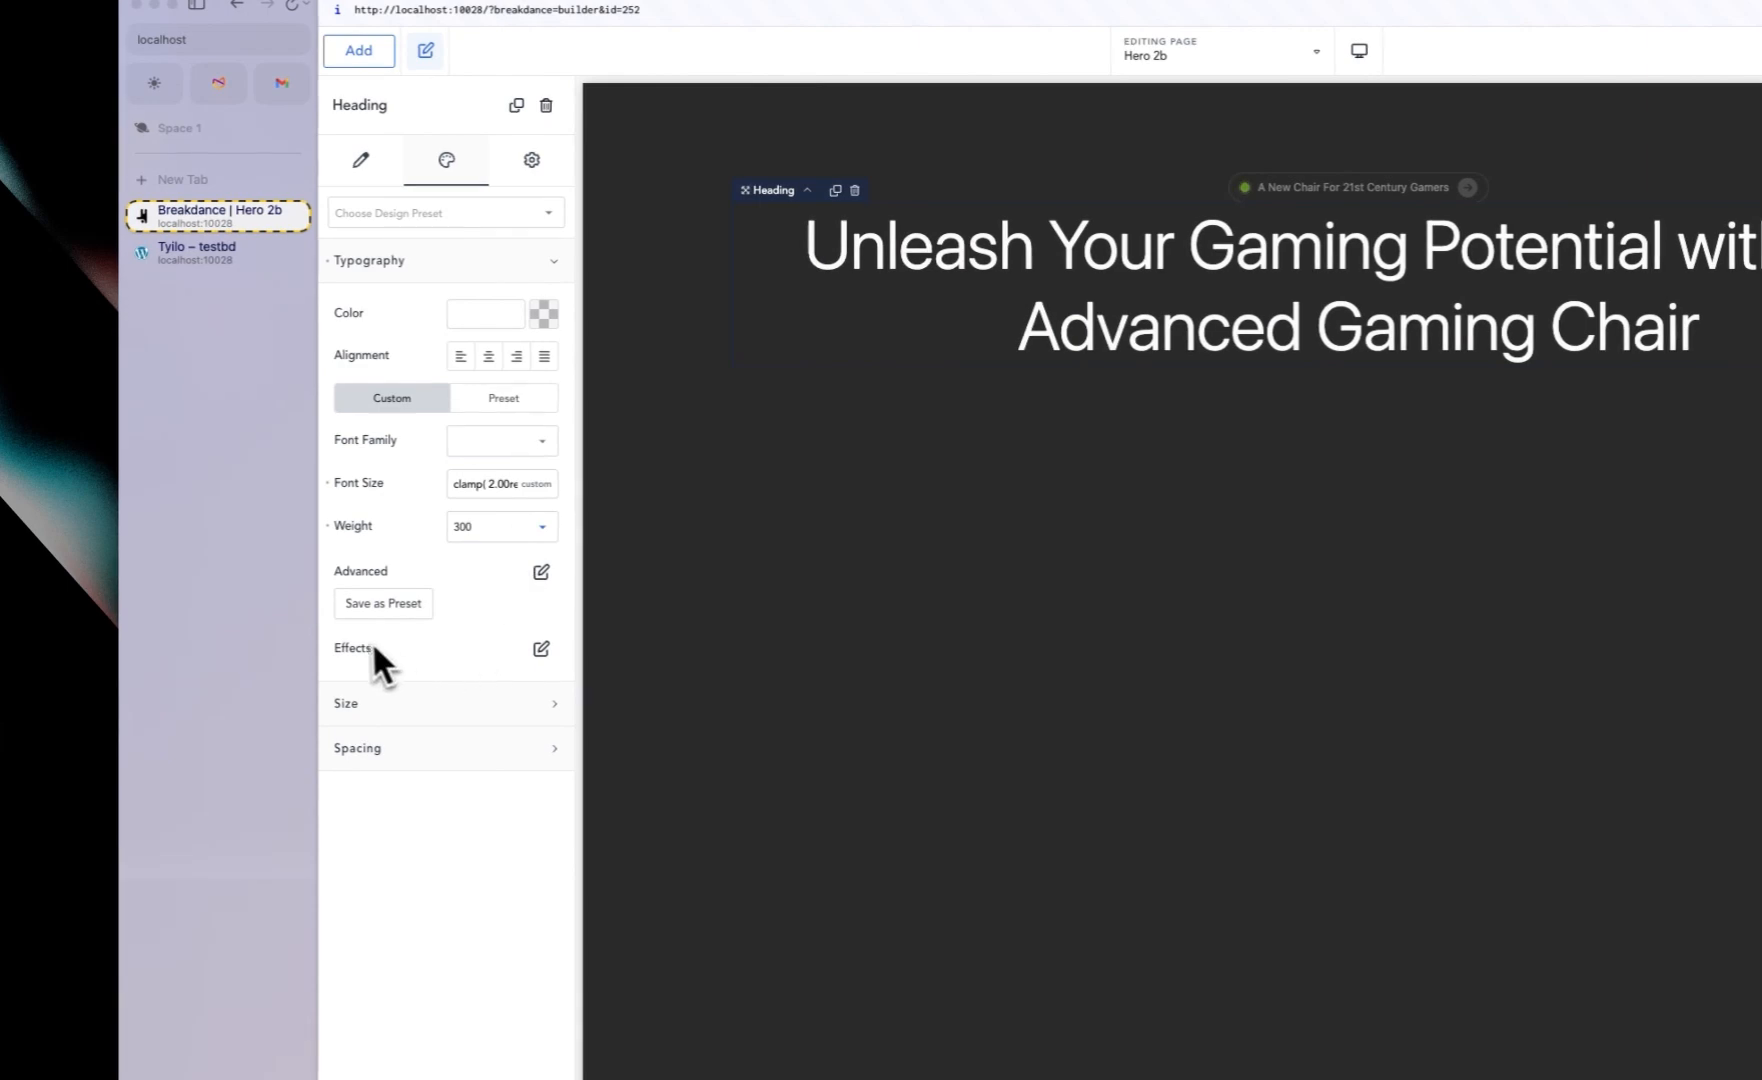
Step: Apply a gradient fill to the heading text using a saved gradient swatch
click(541, 649)
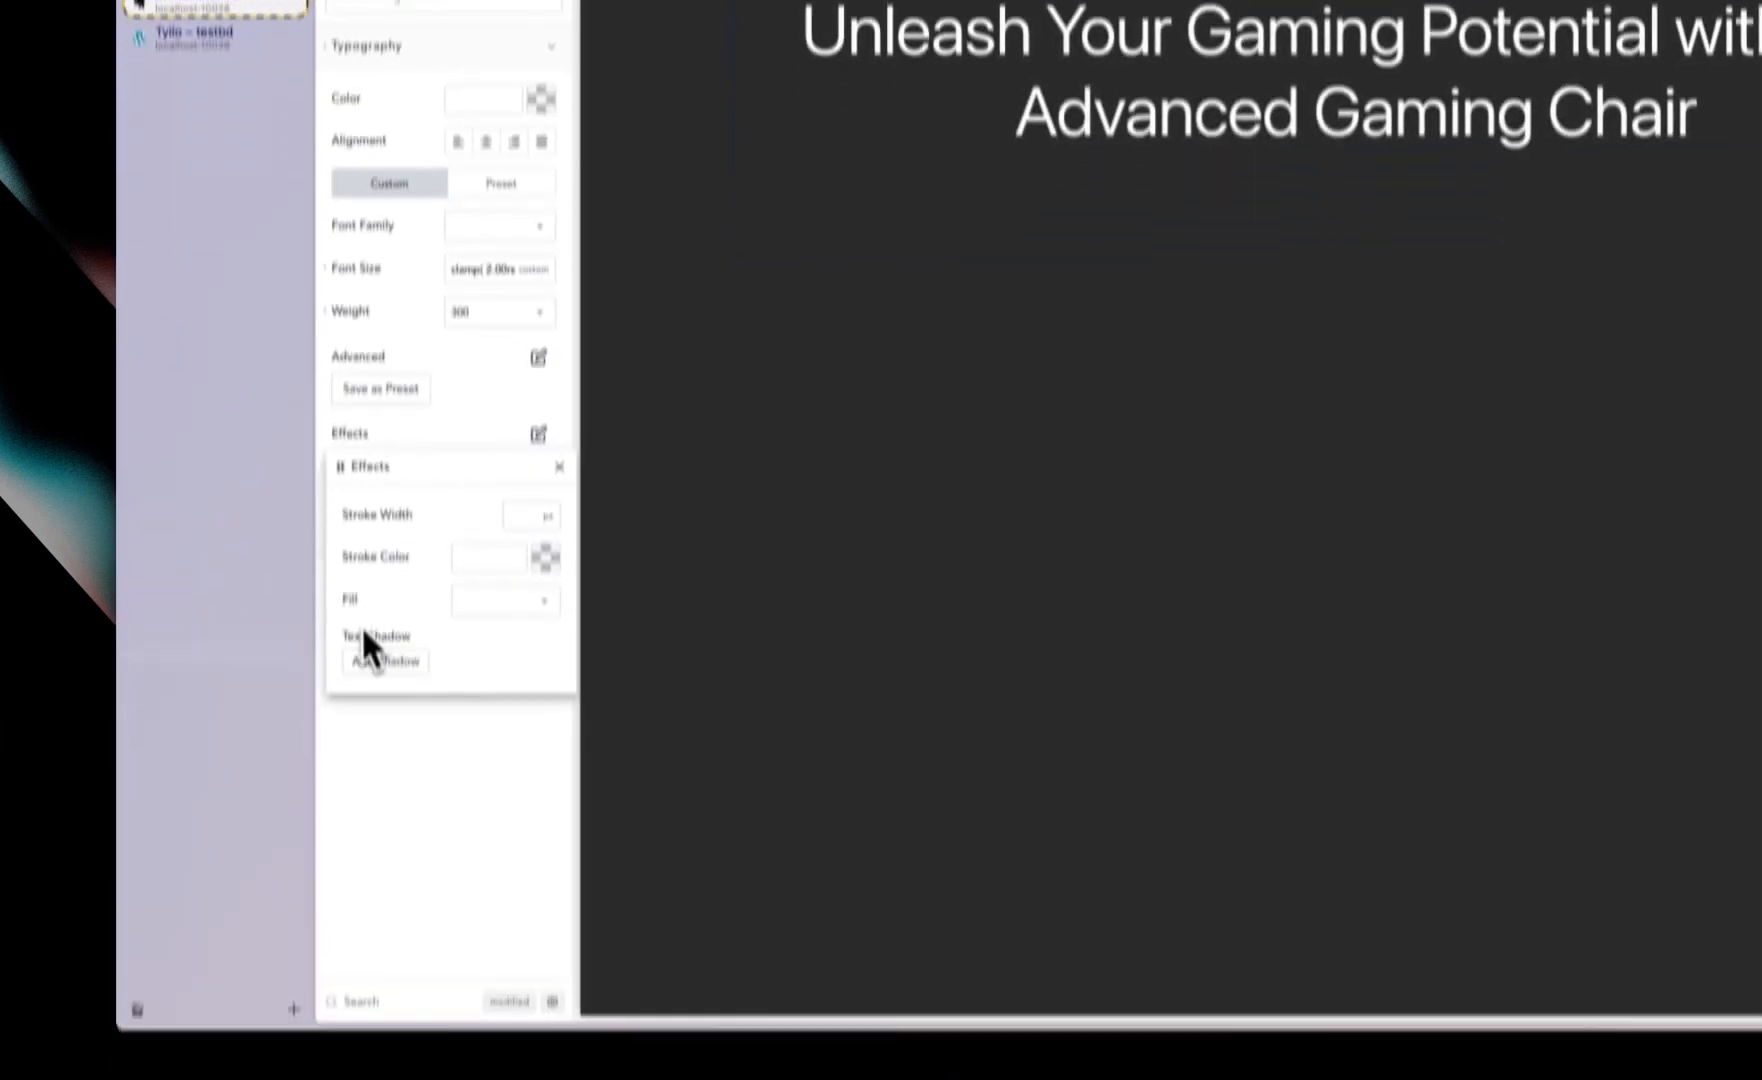
click(480, 537)
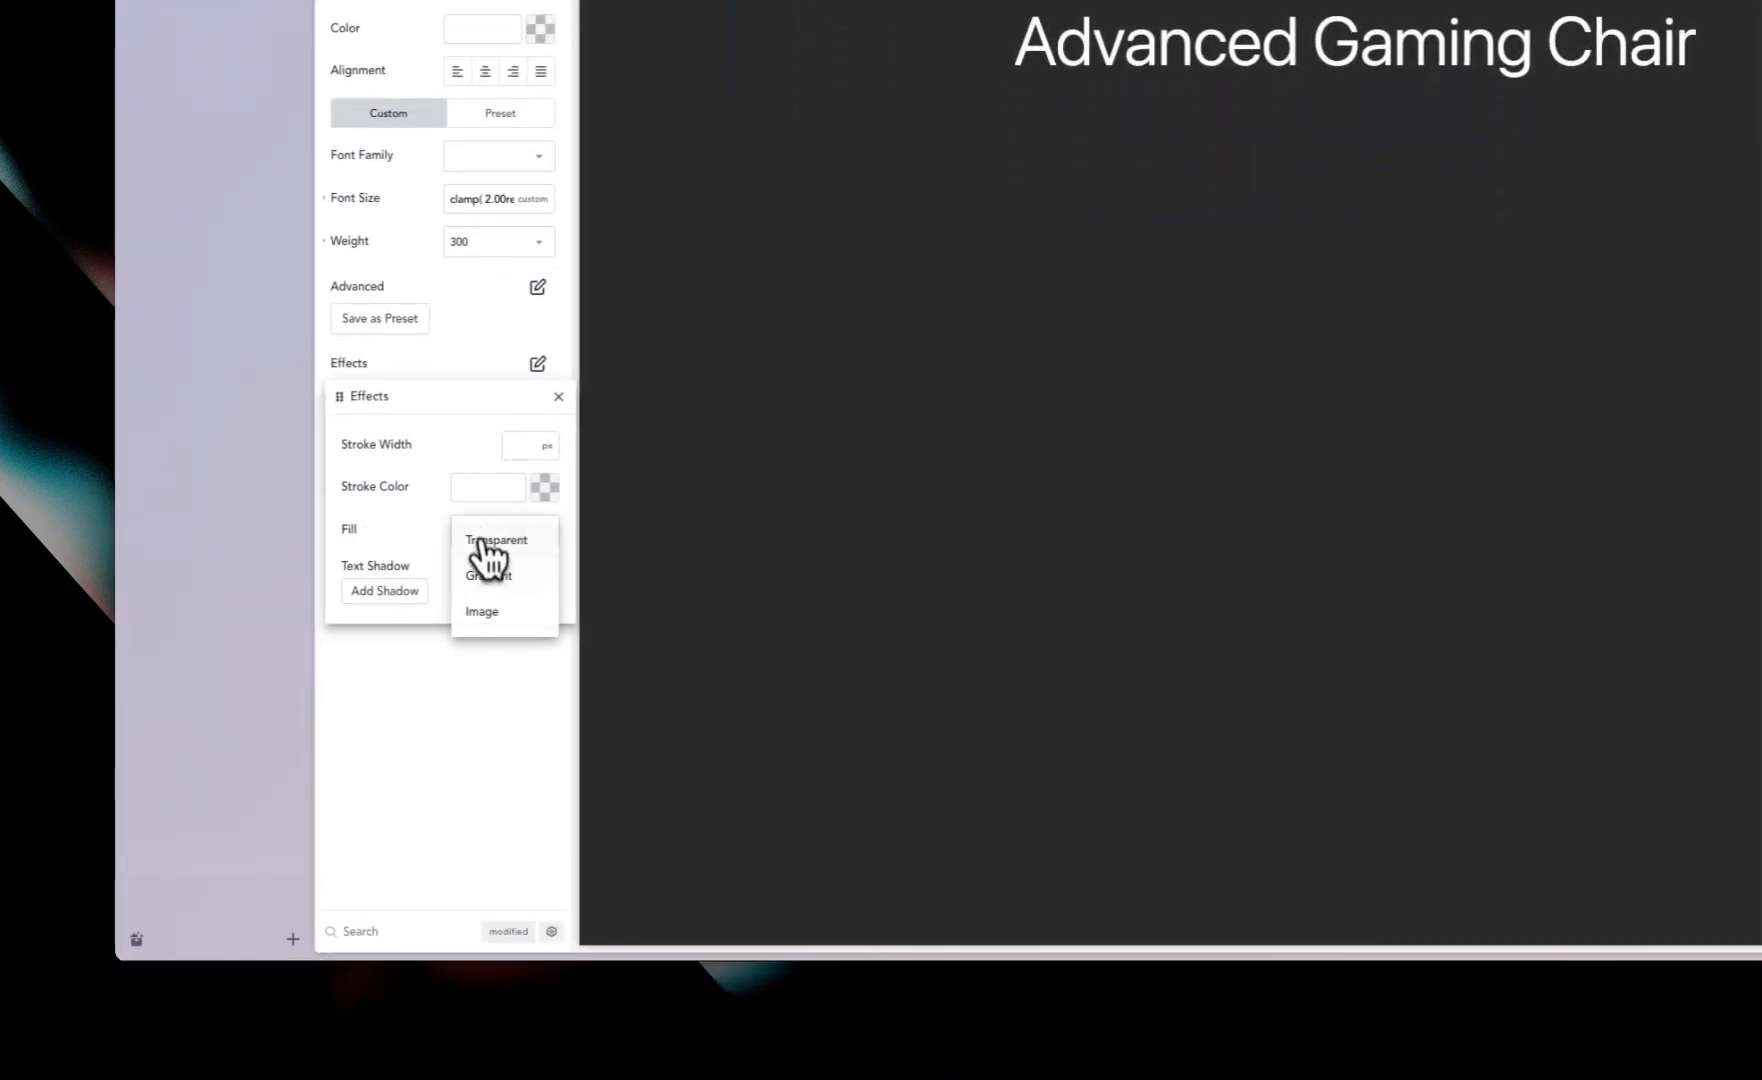
click(487, 575)
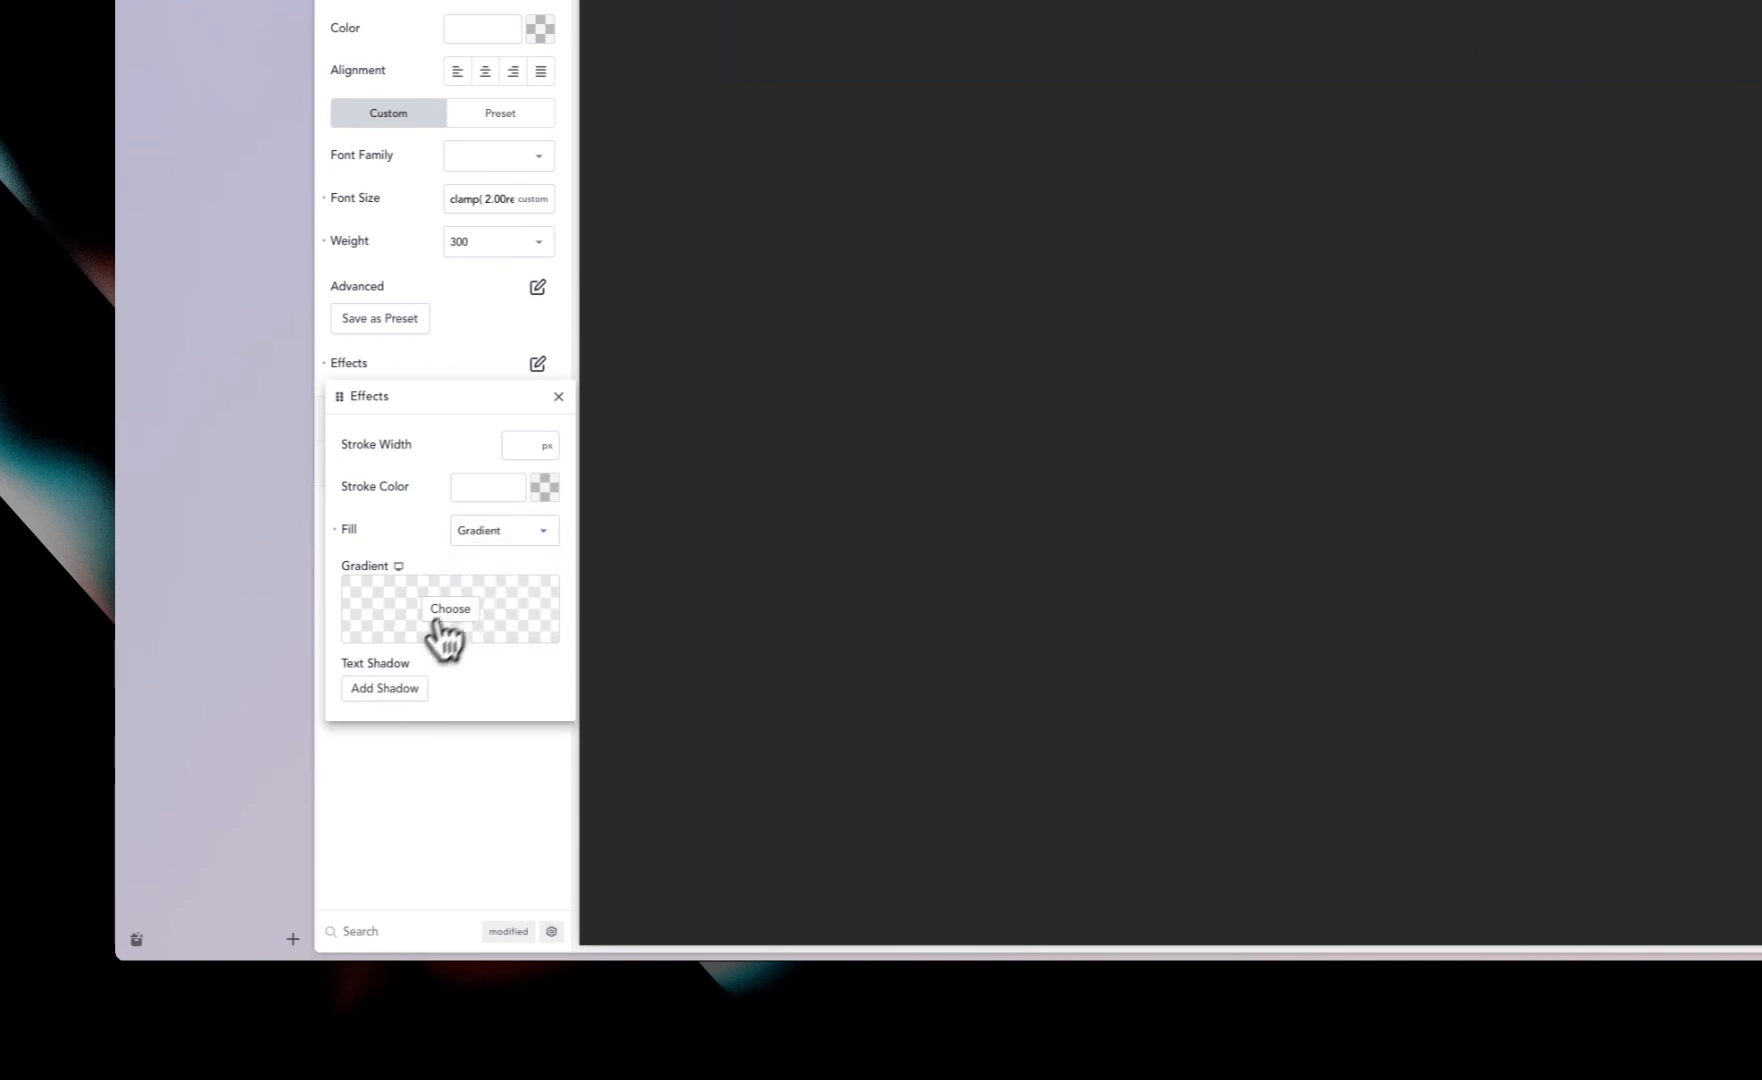
click(438, 617)
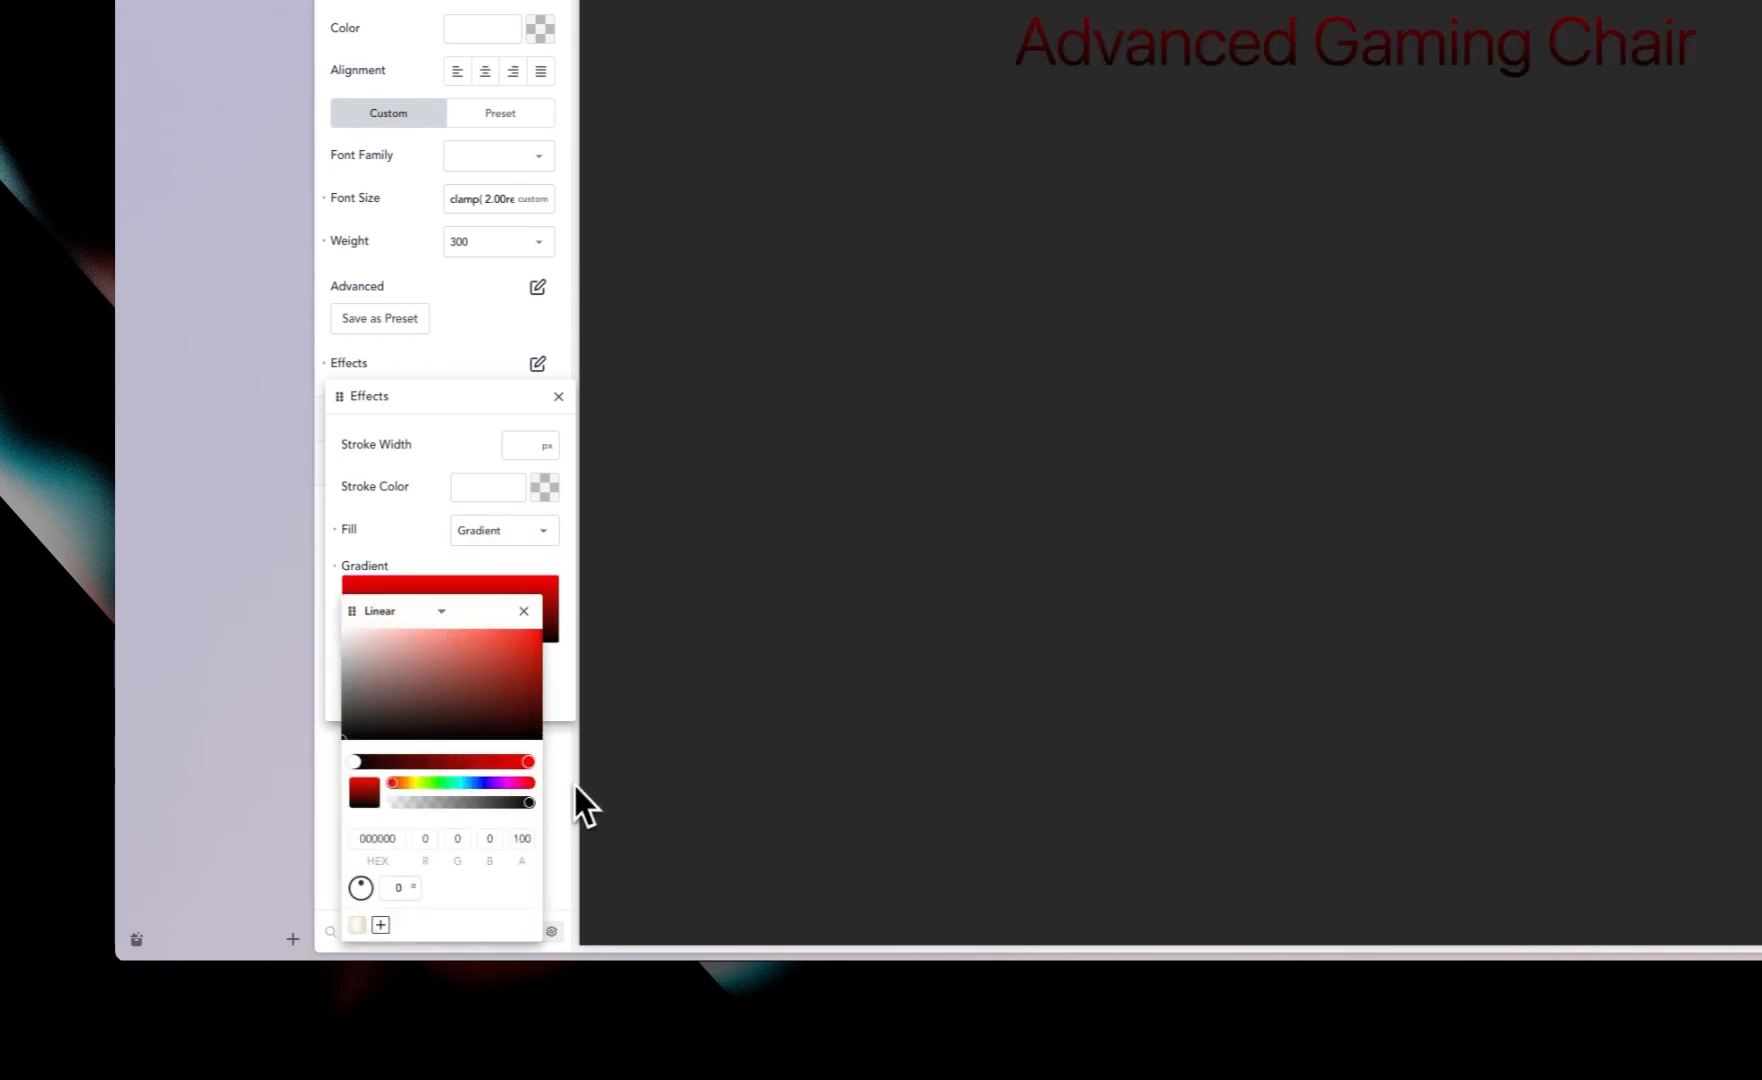
click(366, 935)
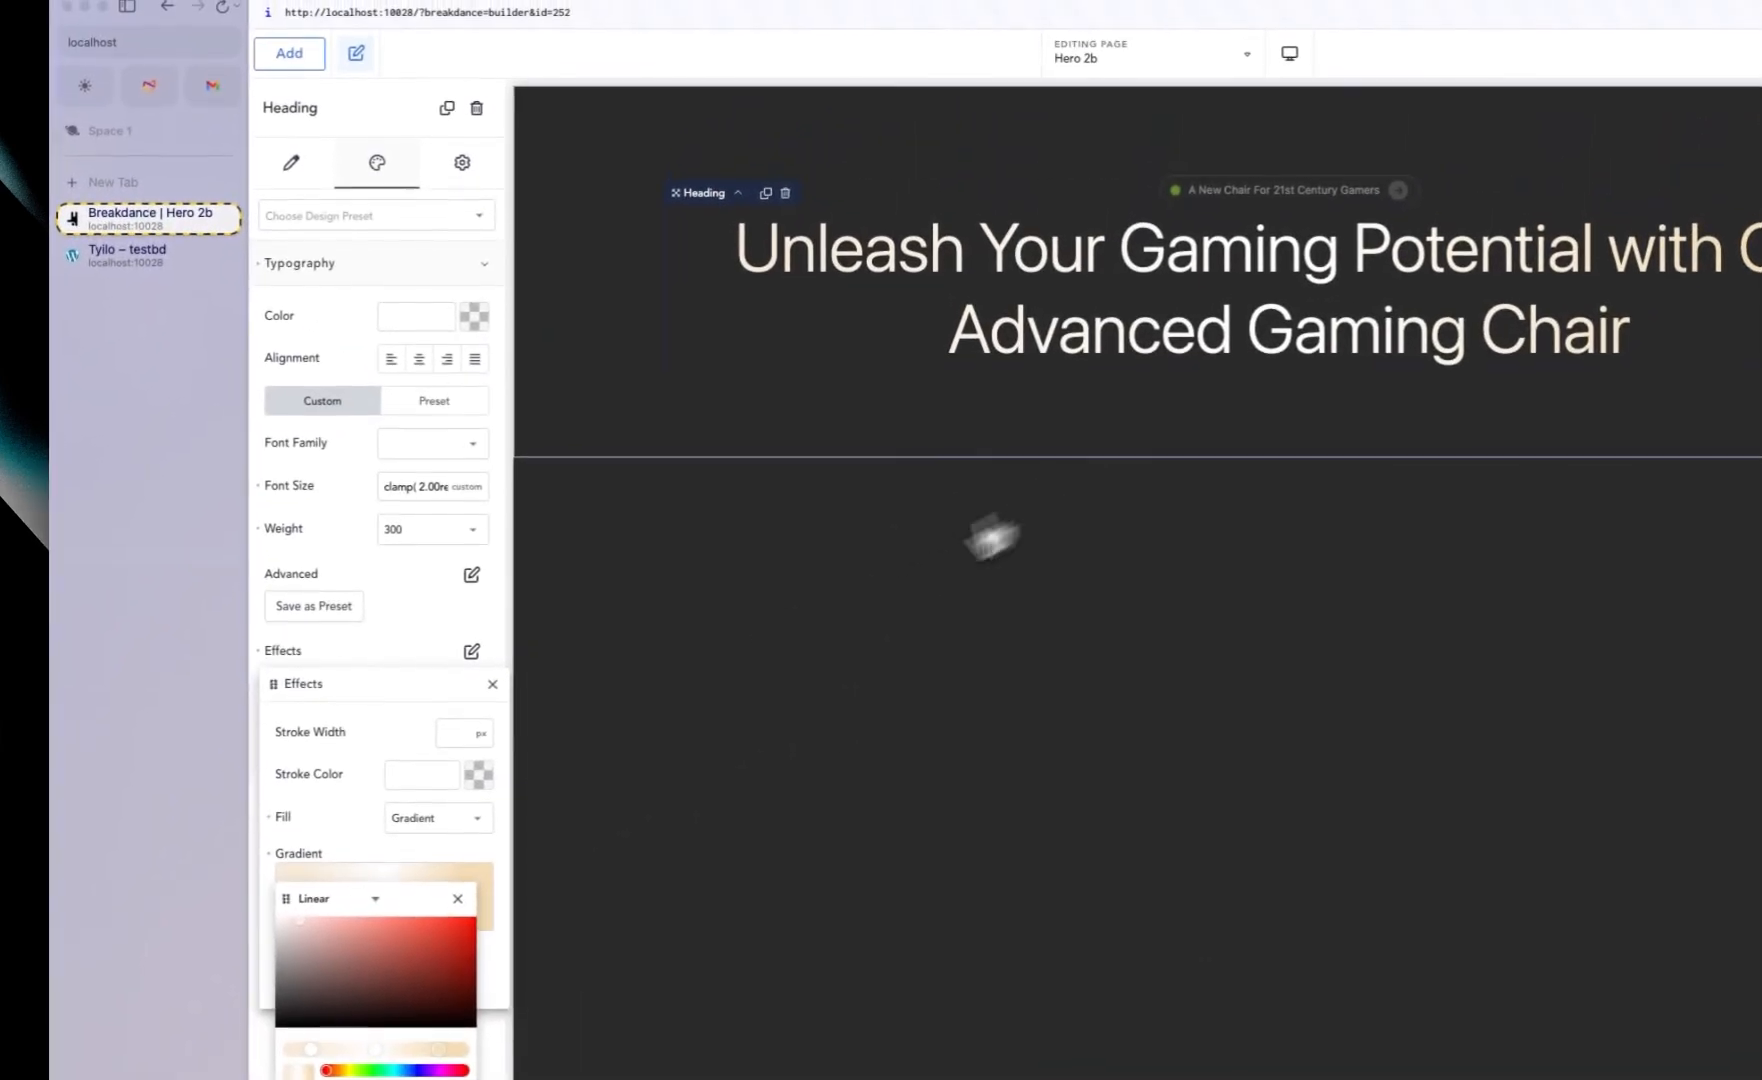
click(391, 632)
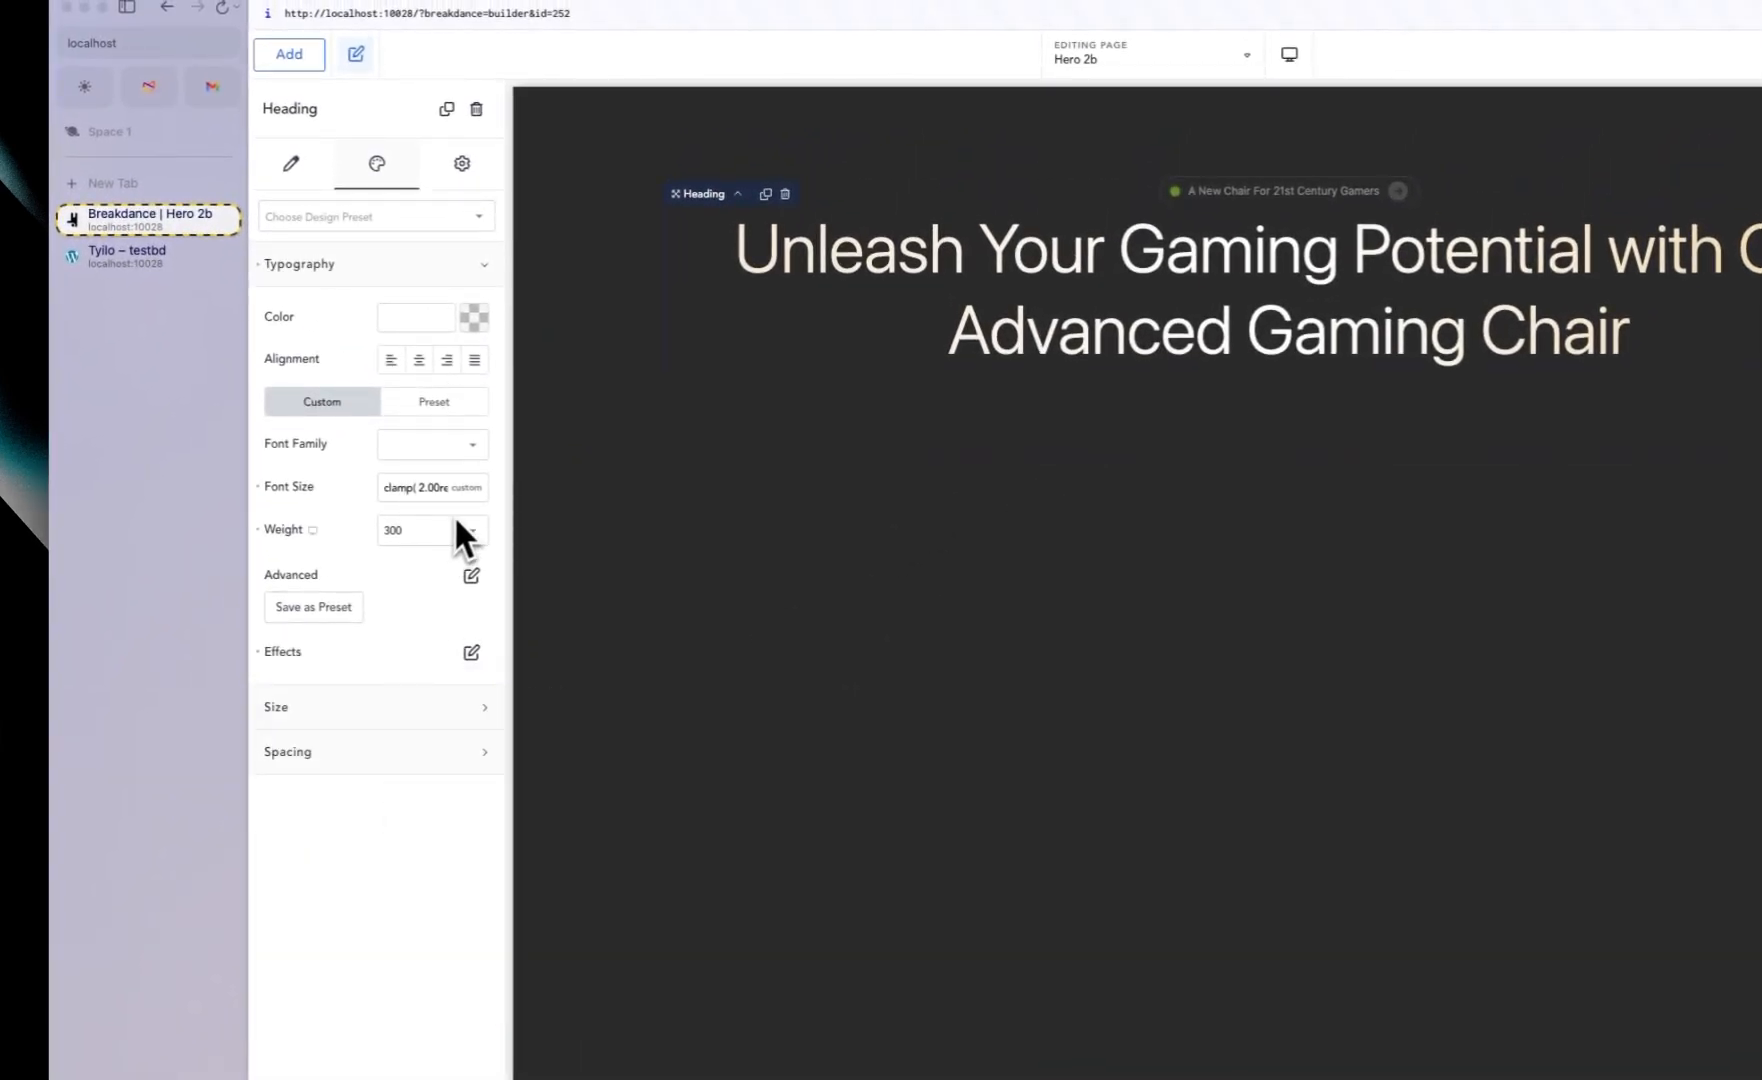
Step: Set the heading's width to 1200 px
click(370, 268)
click(412, 272)
click(414, 285)
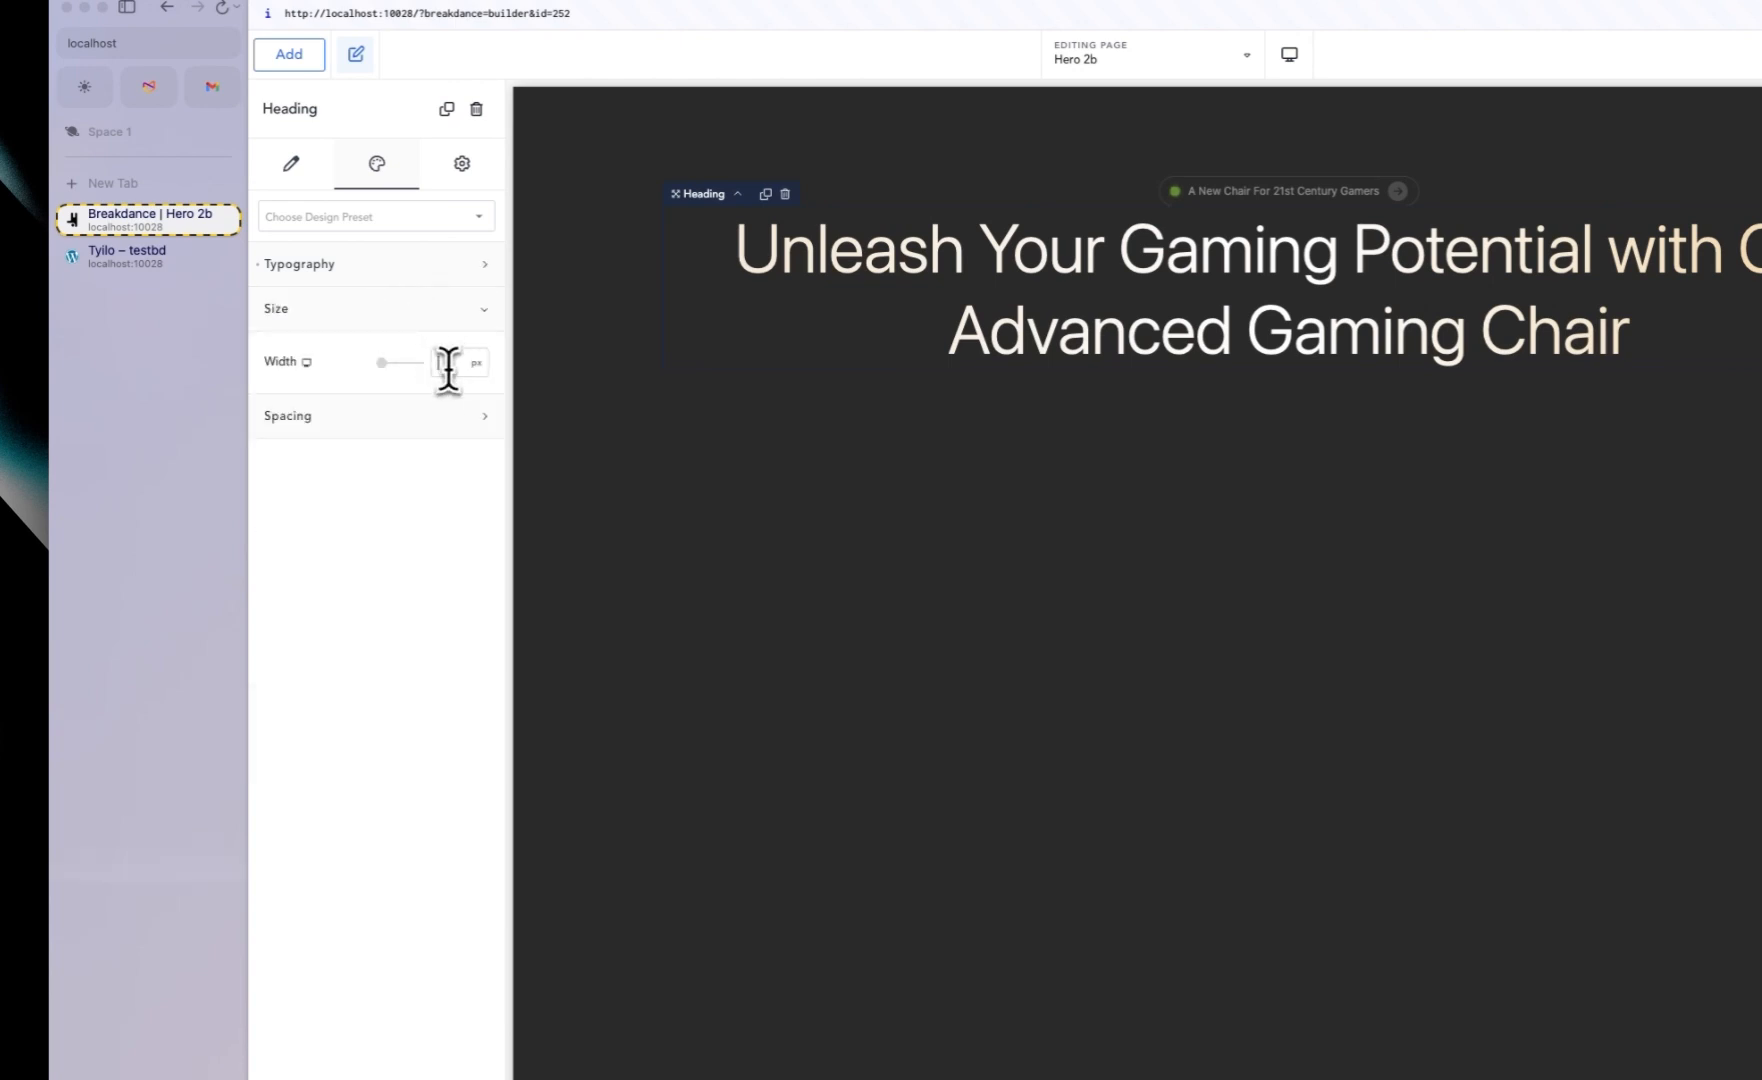
text(700)
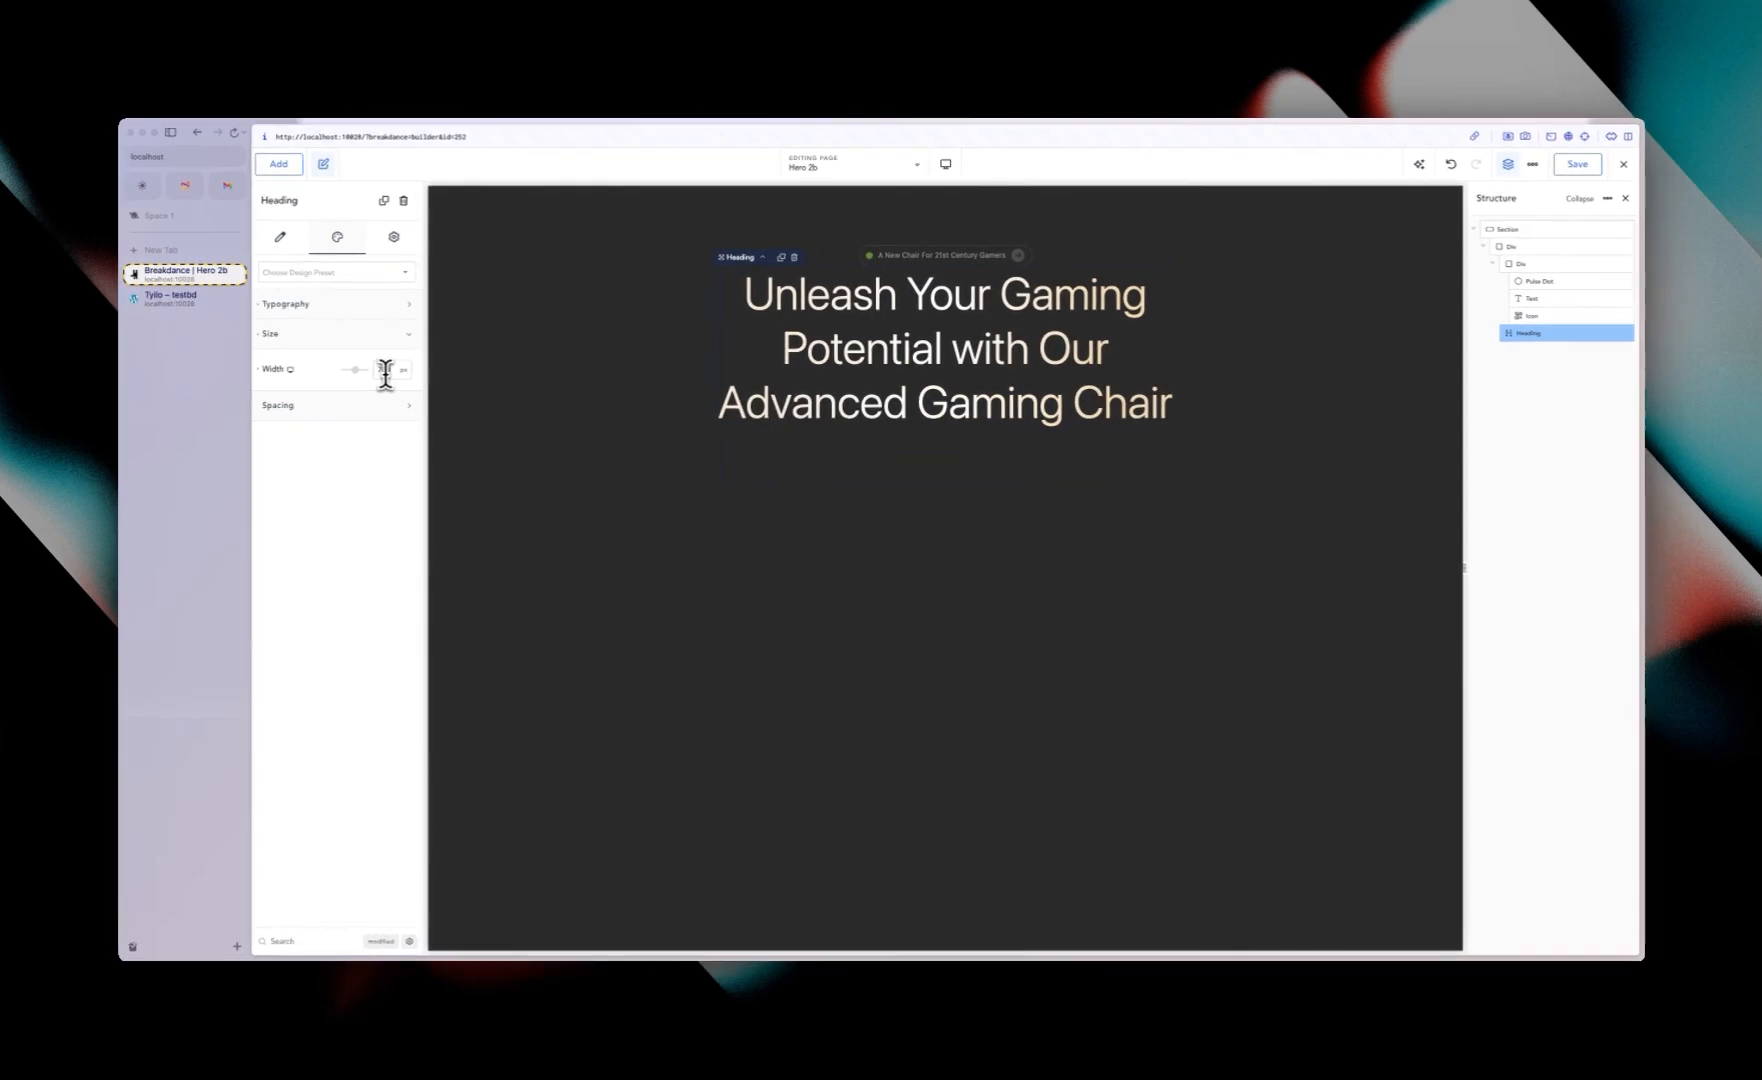
key(BackSpace)
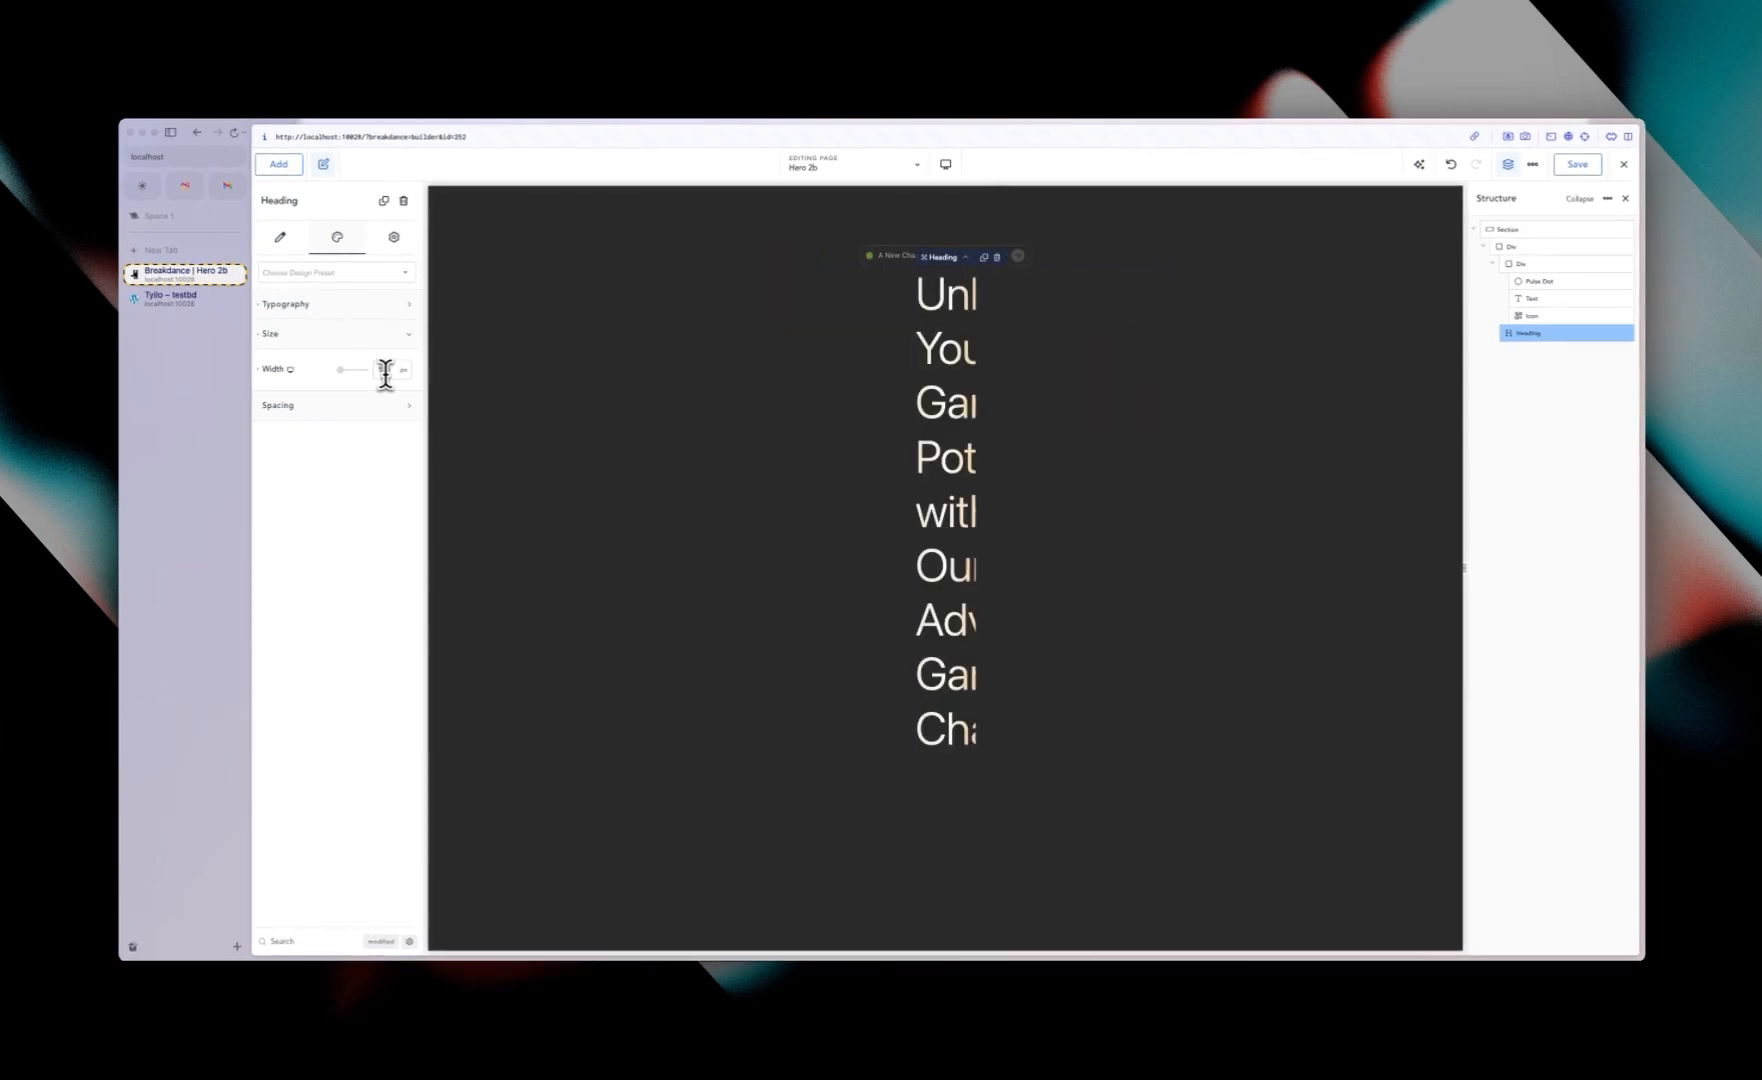
text(0)
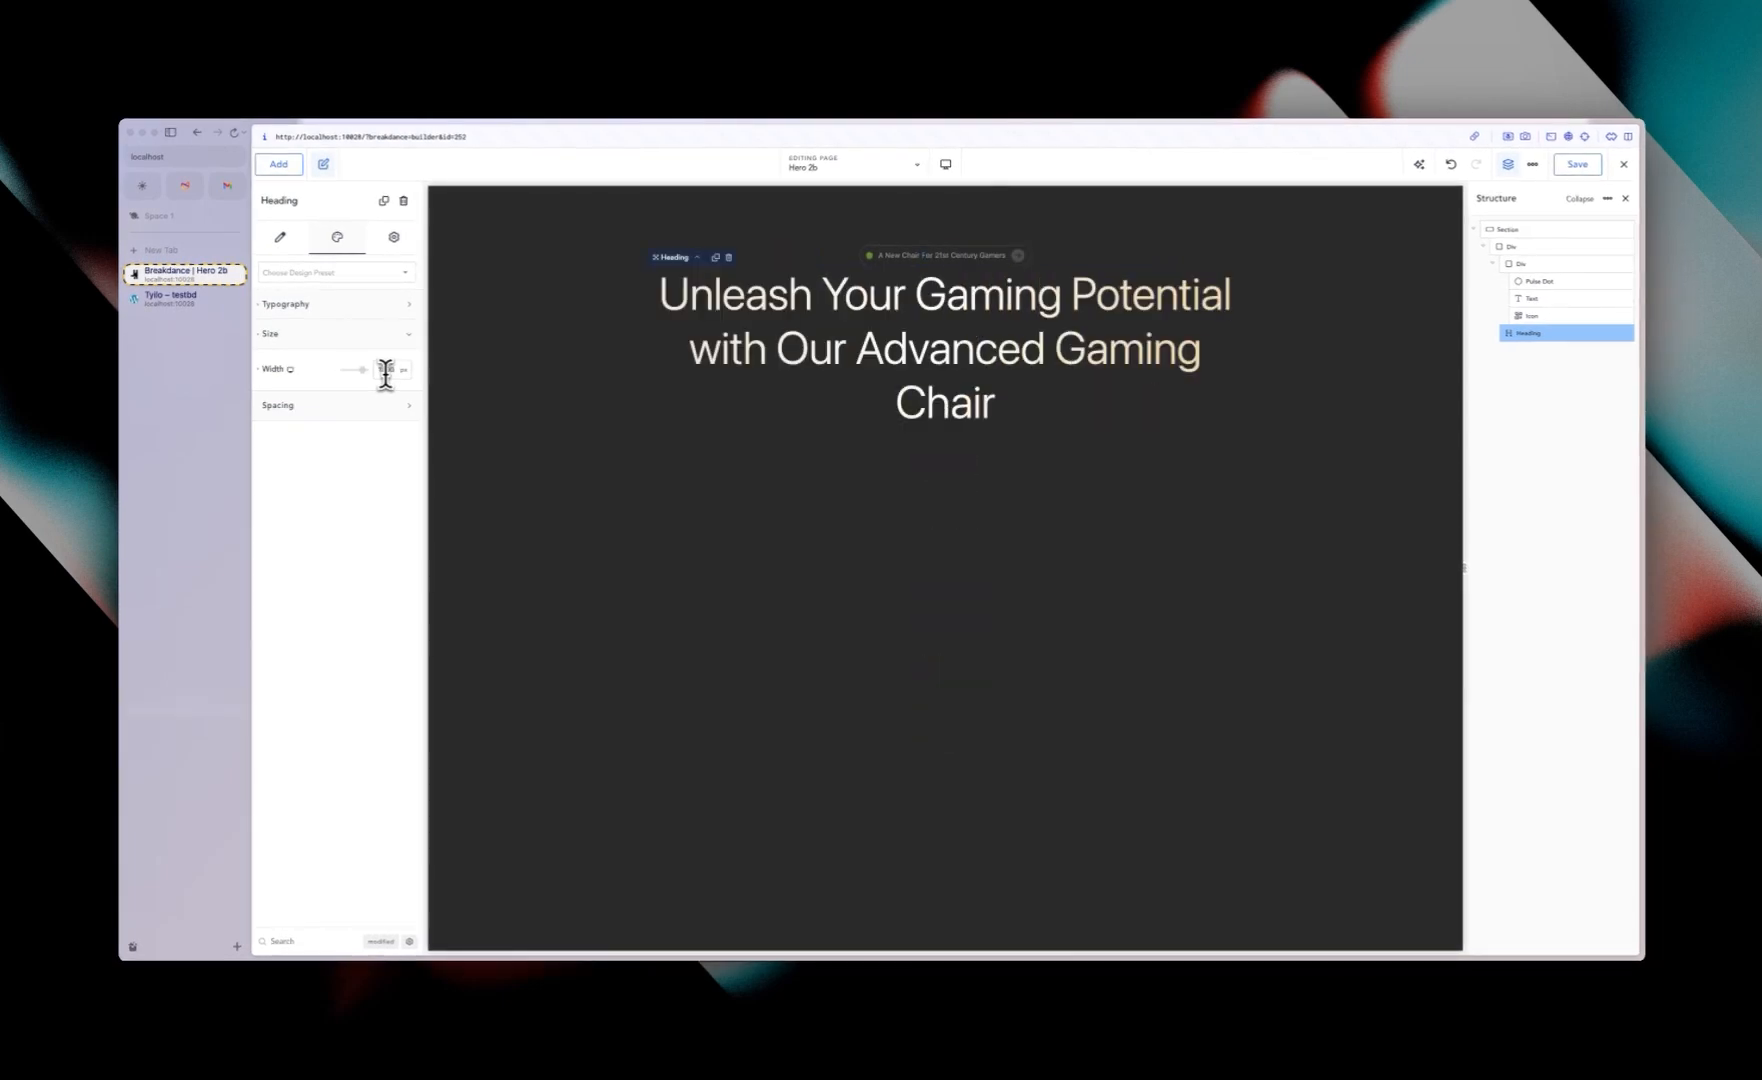
text(1200)
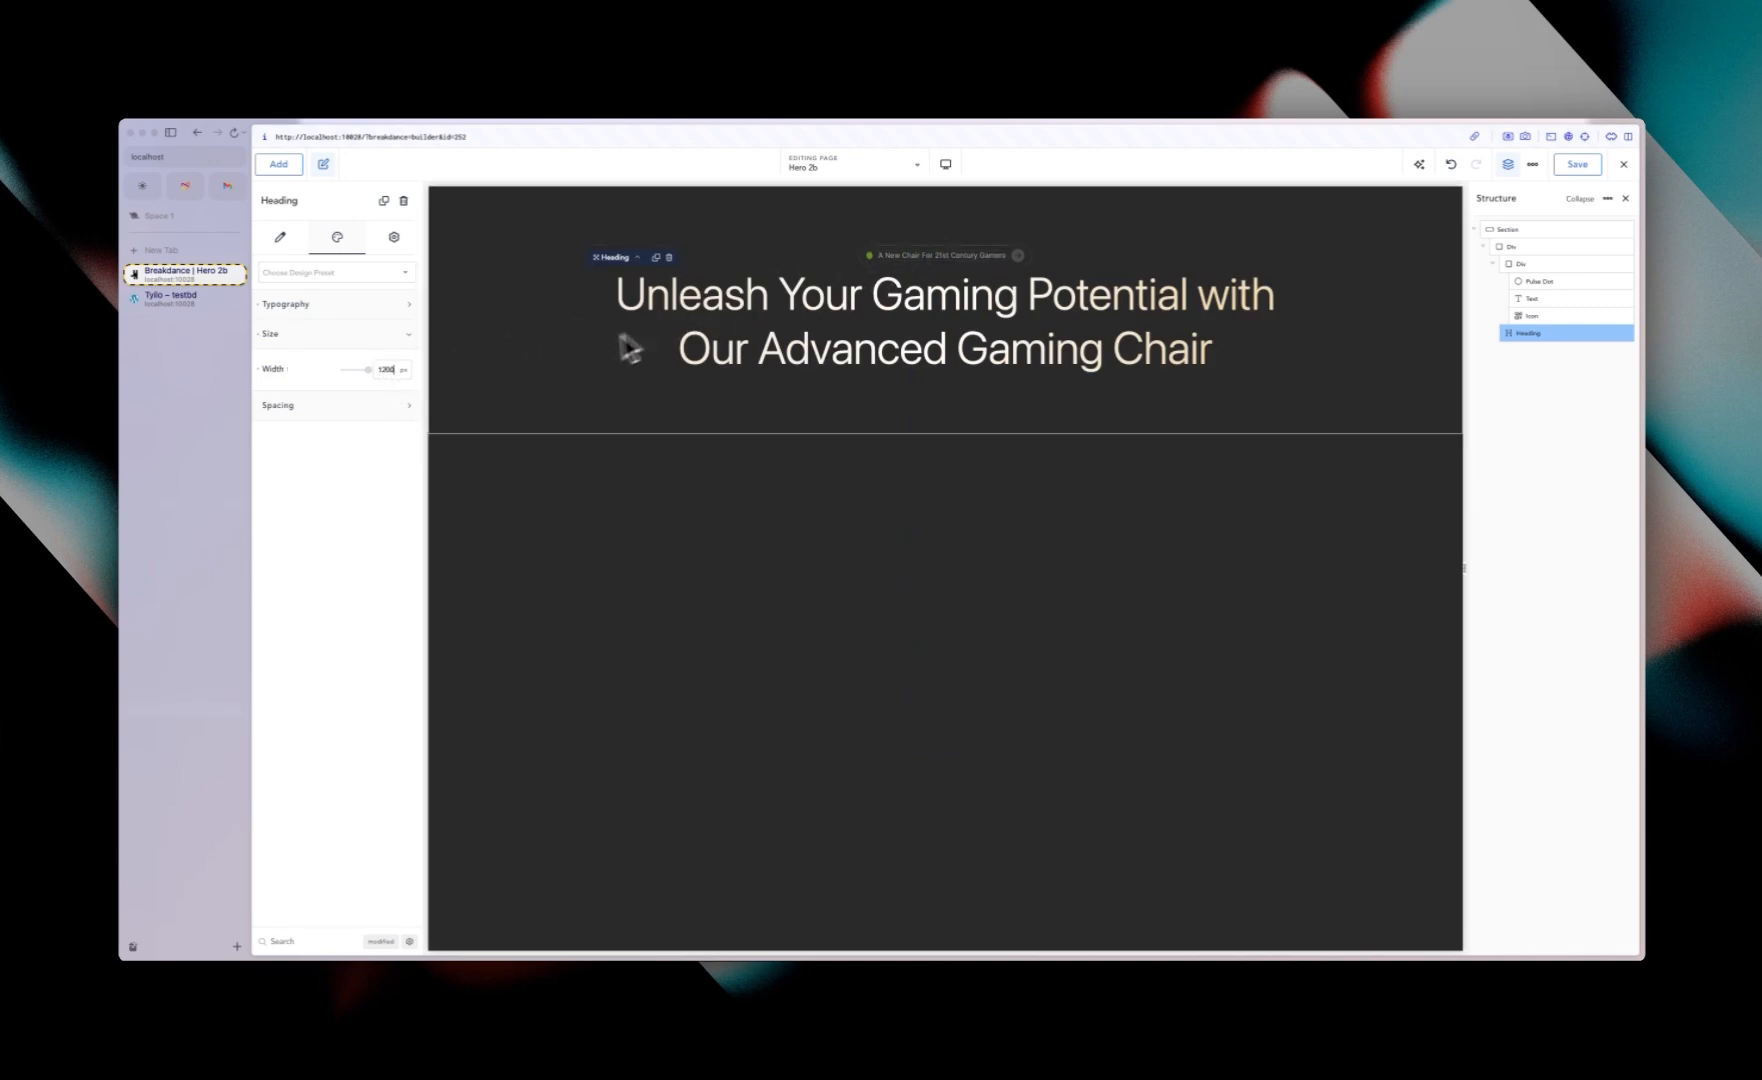
Step: Set the gap of the div containing the badge and heading to 20 px
click(152, 292)
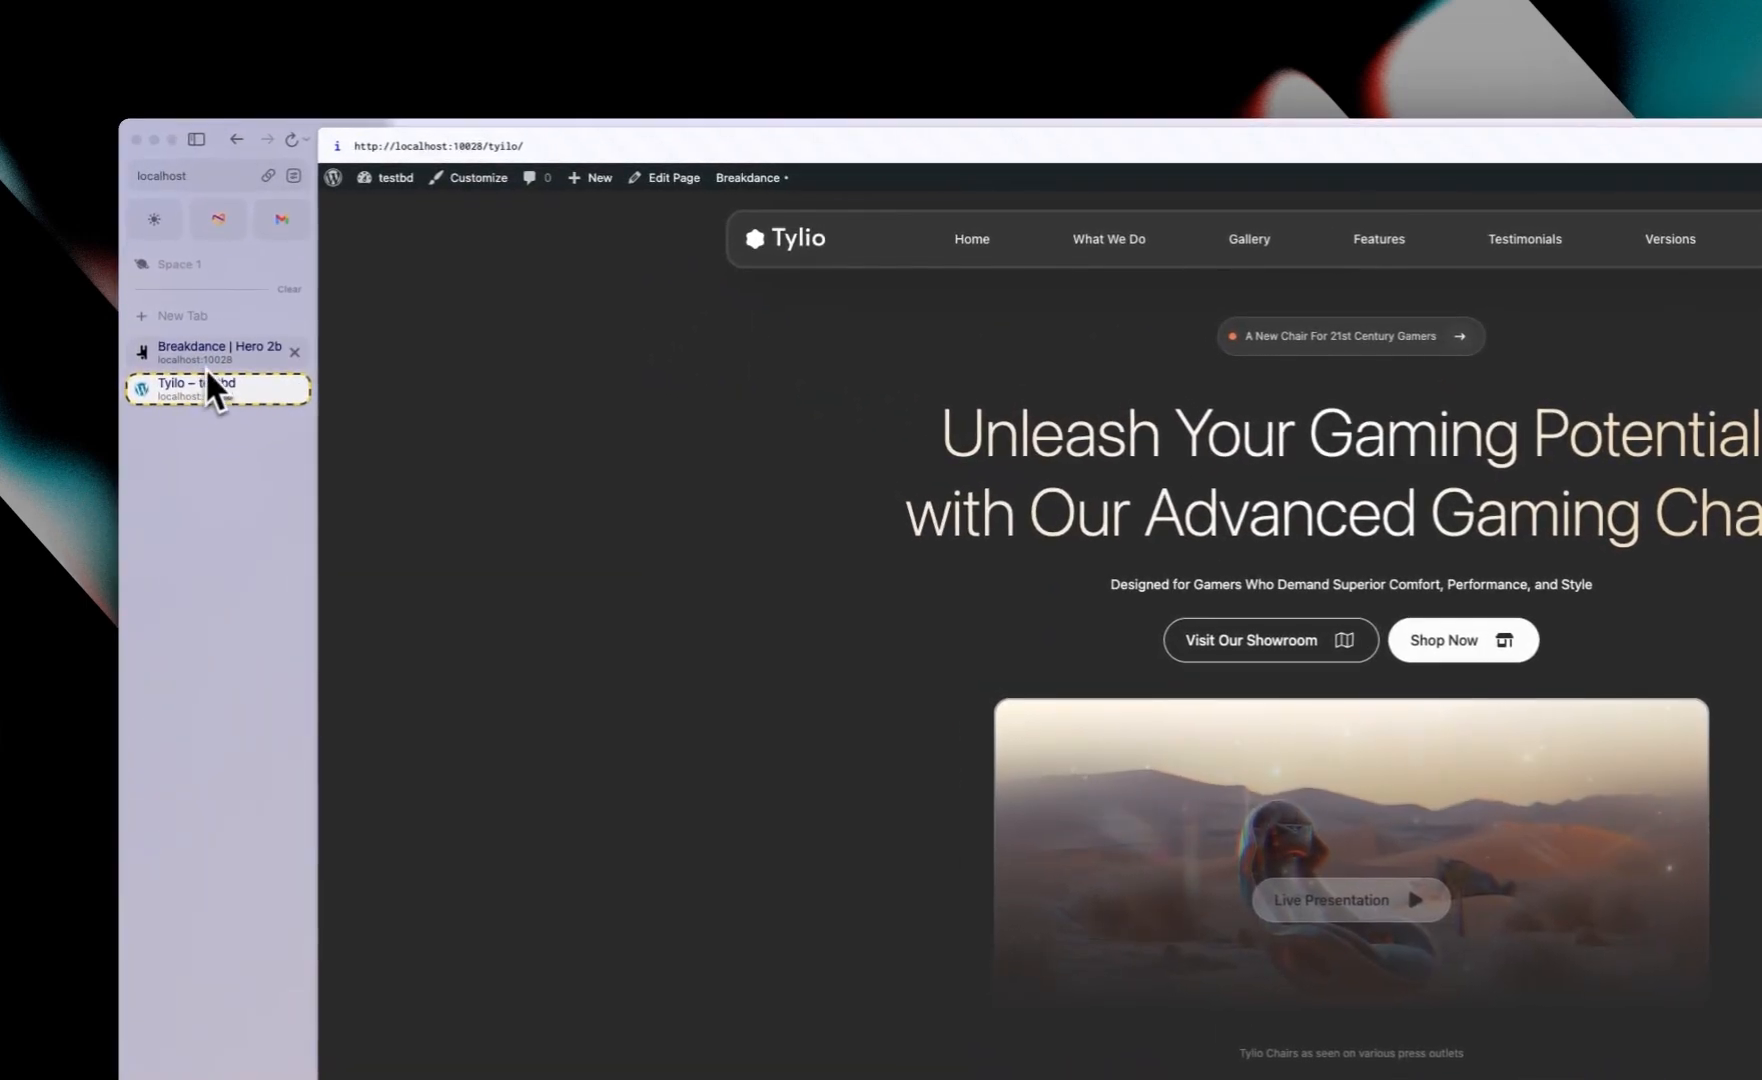
click(178, 281)
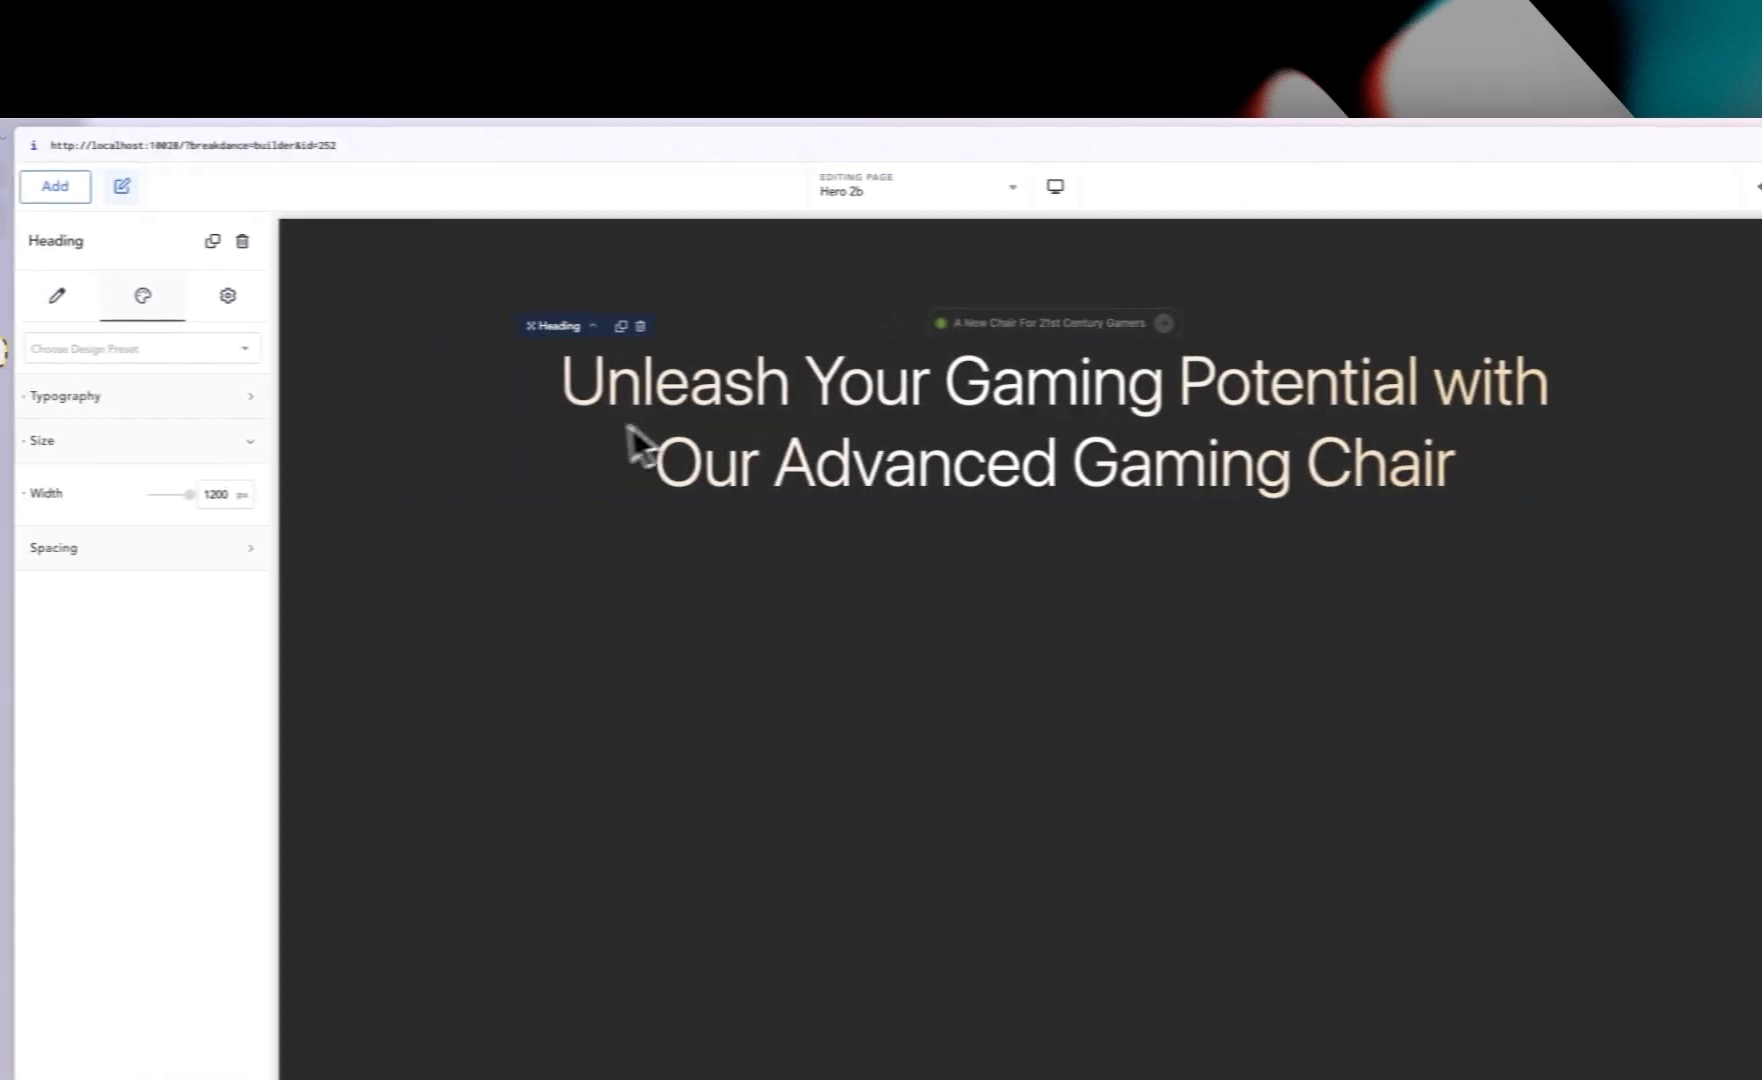
click(782, 434)
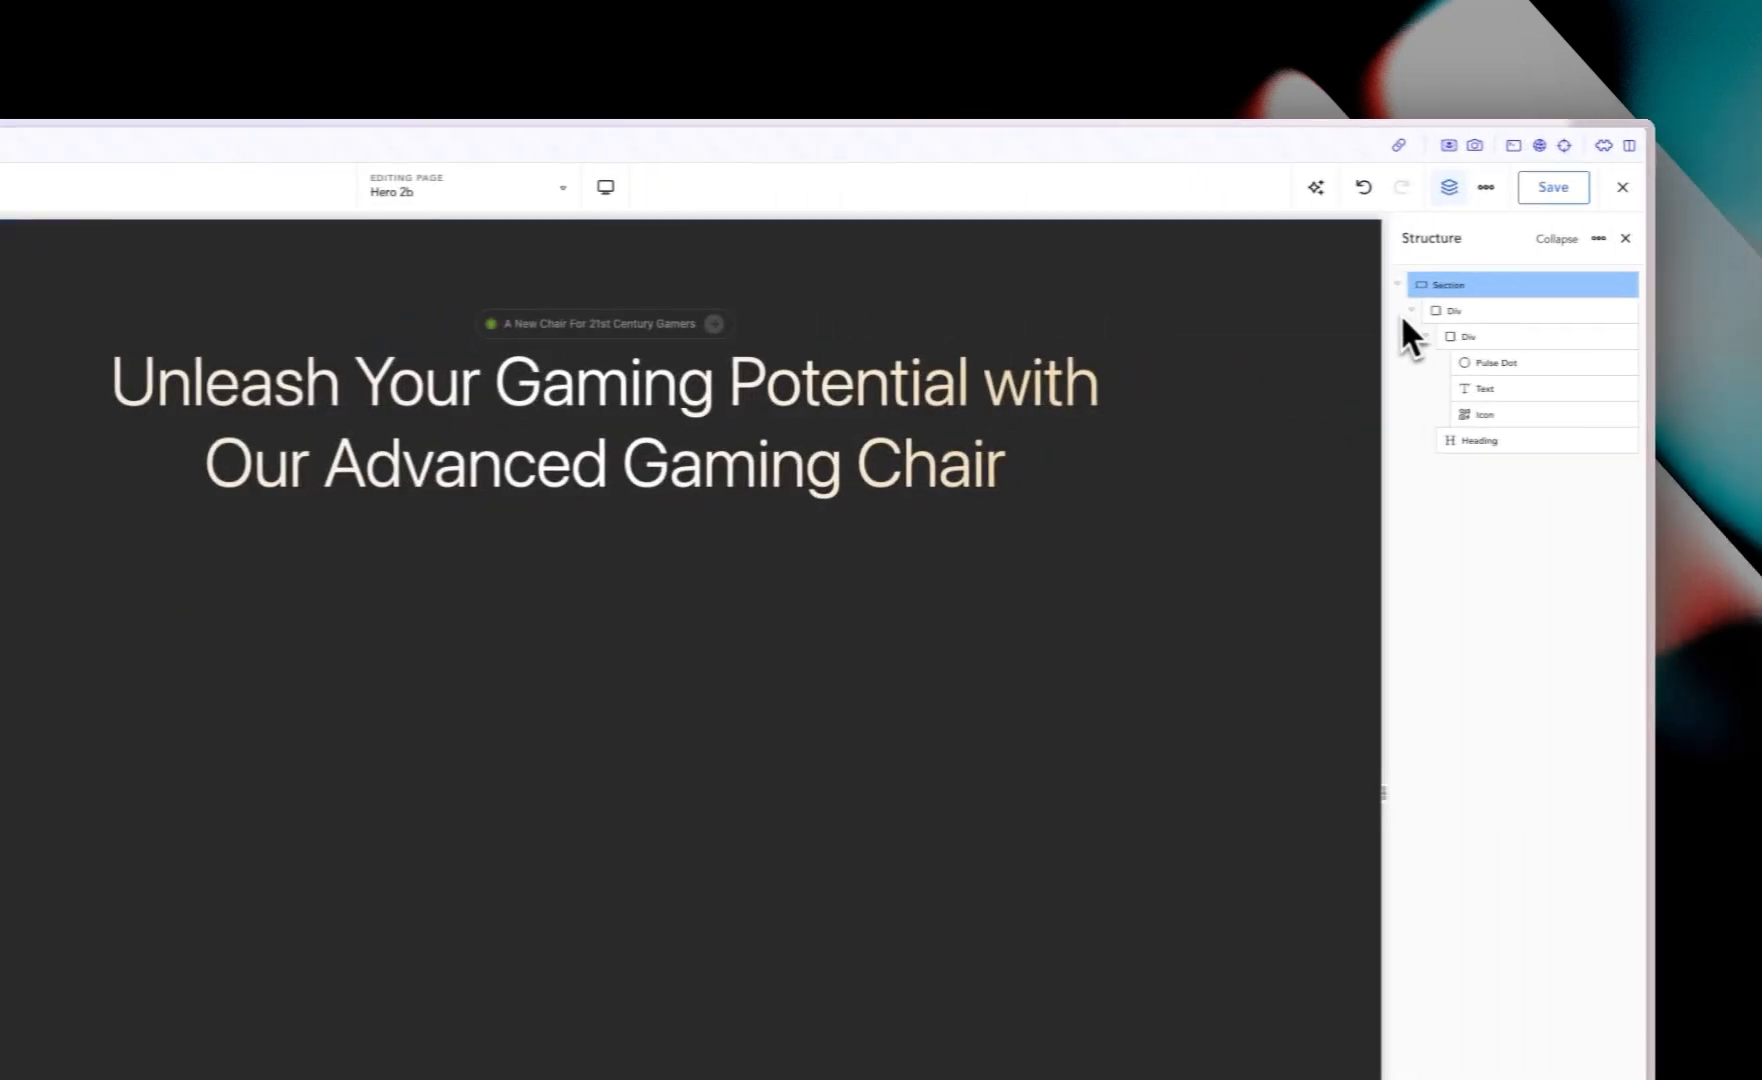
click(1403, 314)
click(1403, 312)
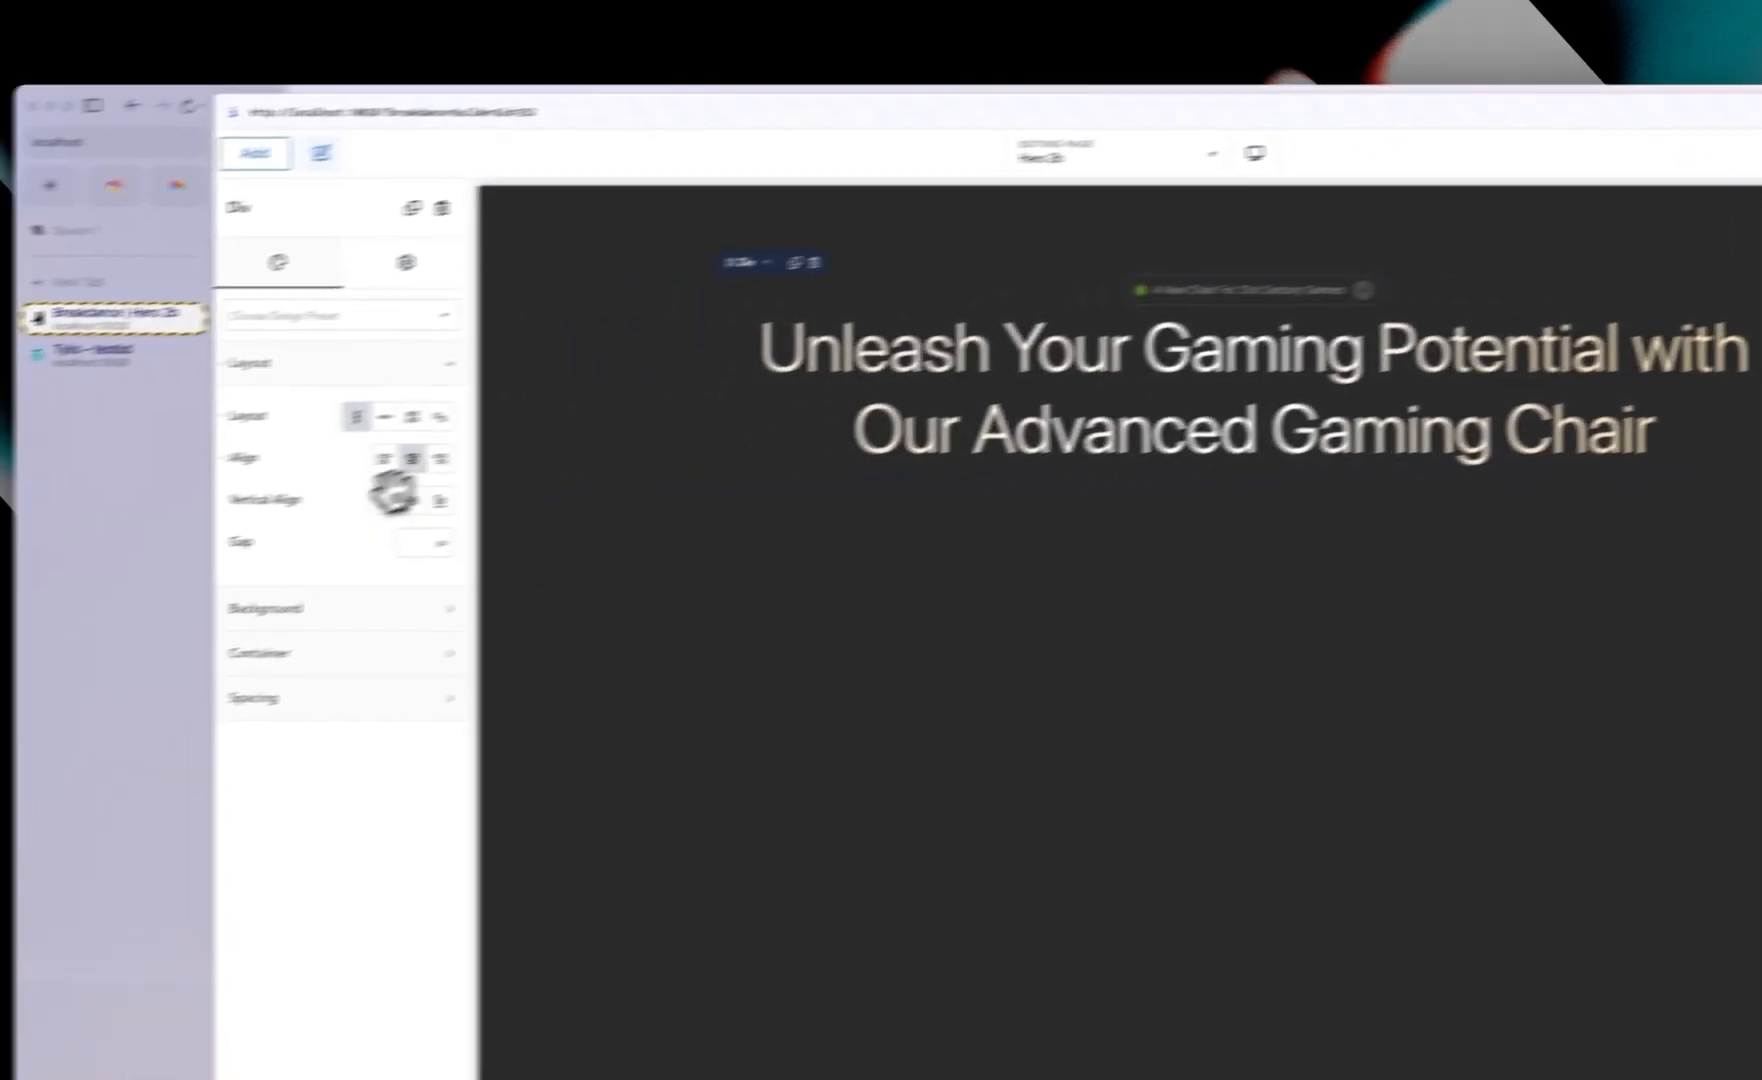
click(499, 525)
text(20)
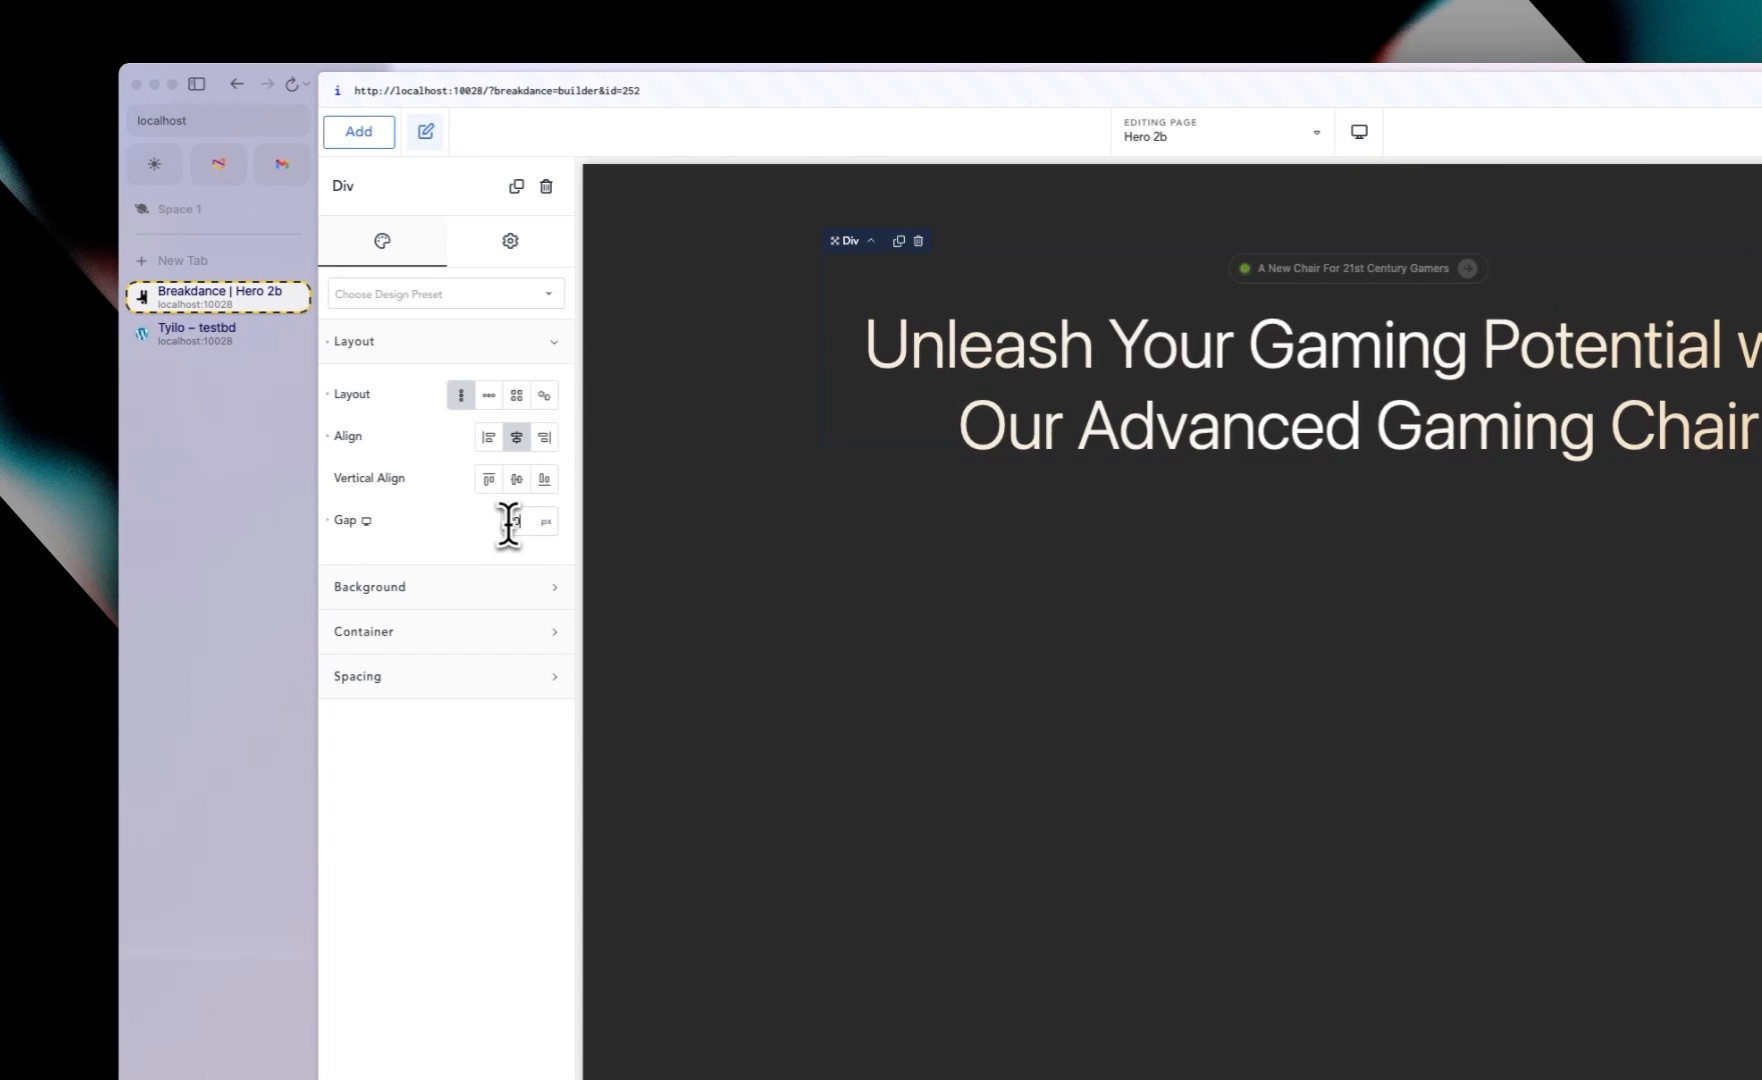
Step: Copy the subtitle from the live site and paste it into a new Text element below the heading
click(209, 340)
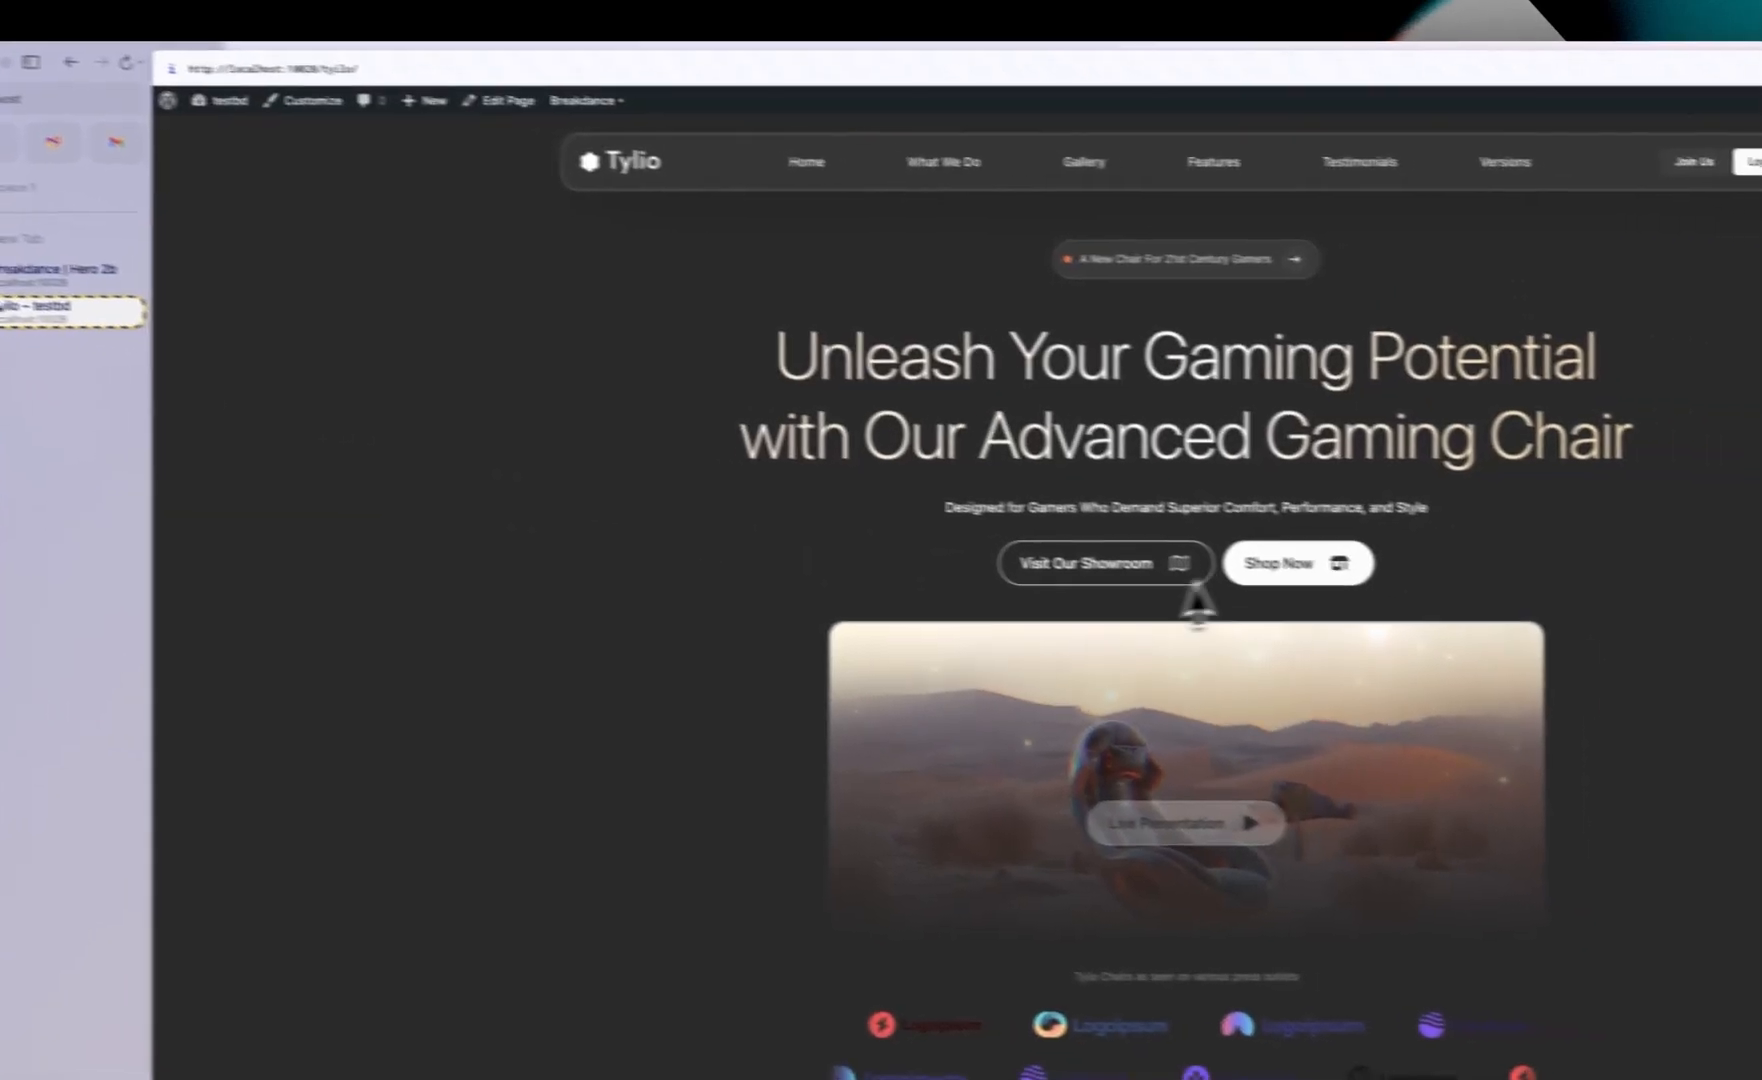
triple_click(1093, 505)
key(ctrl+c)
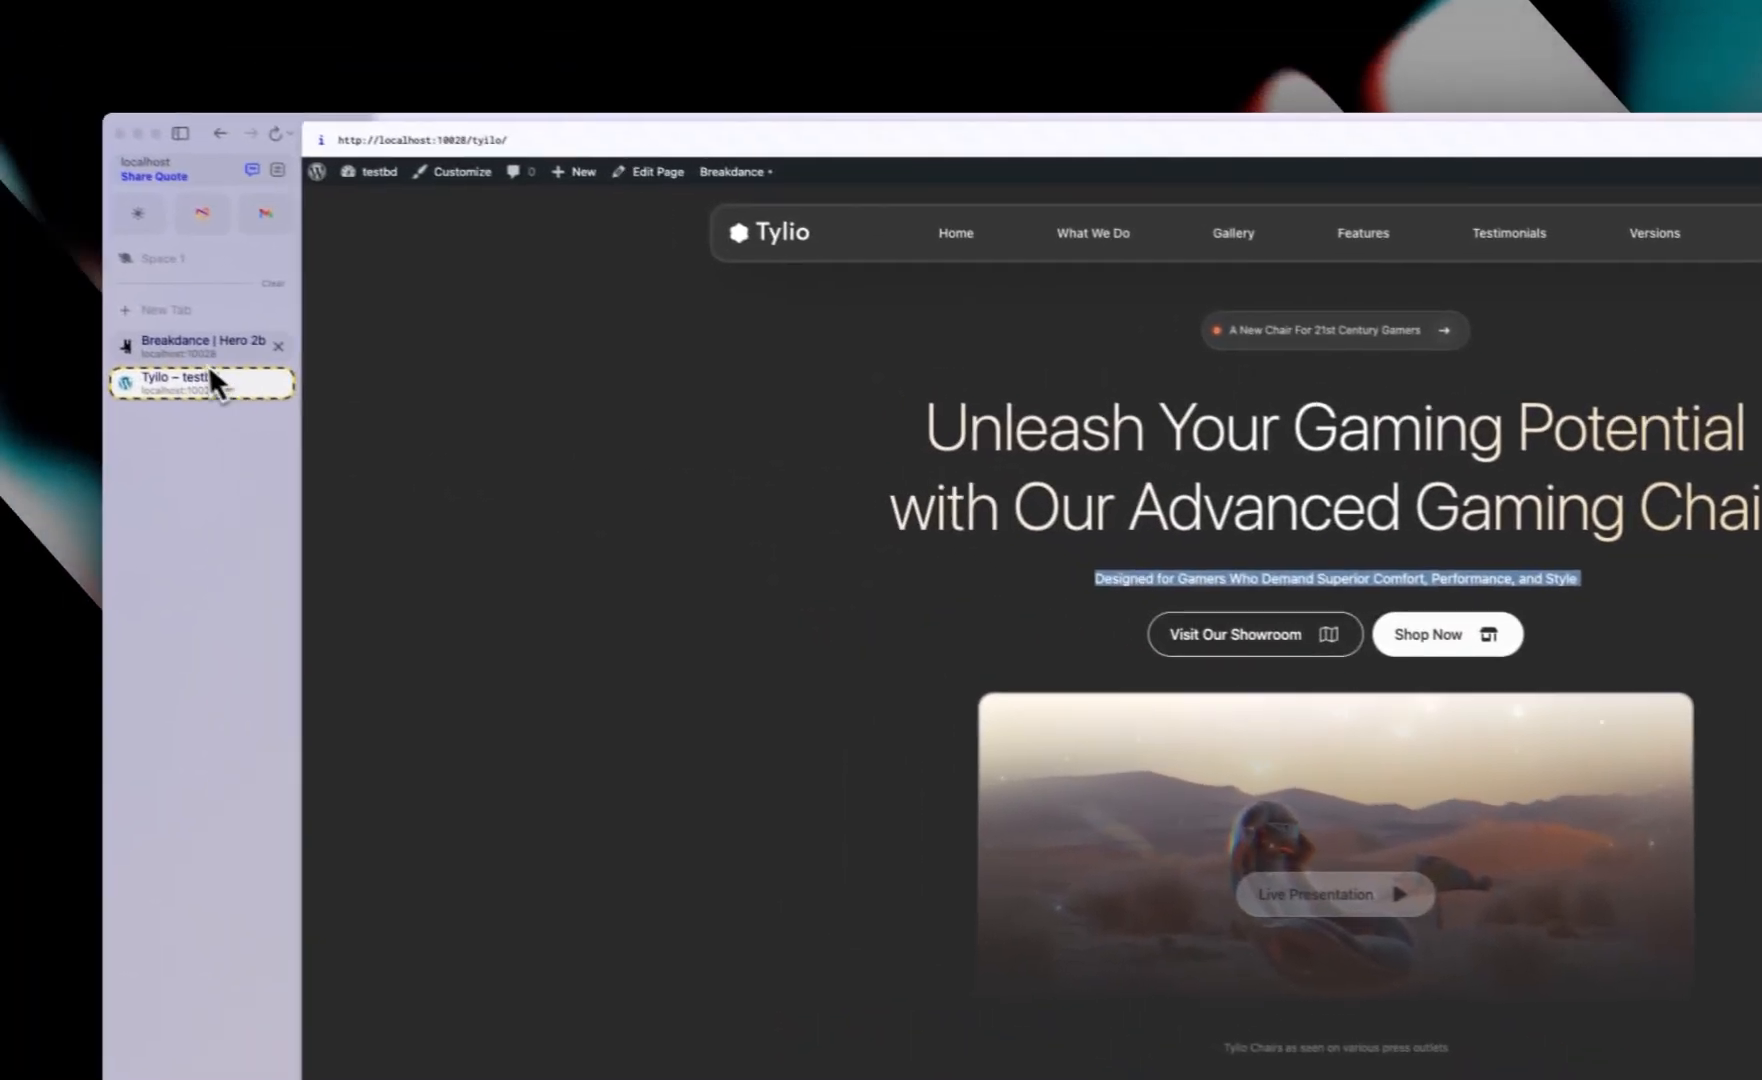
click(60, 290)
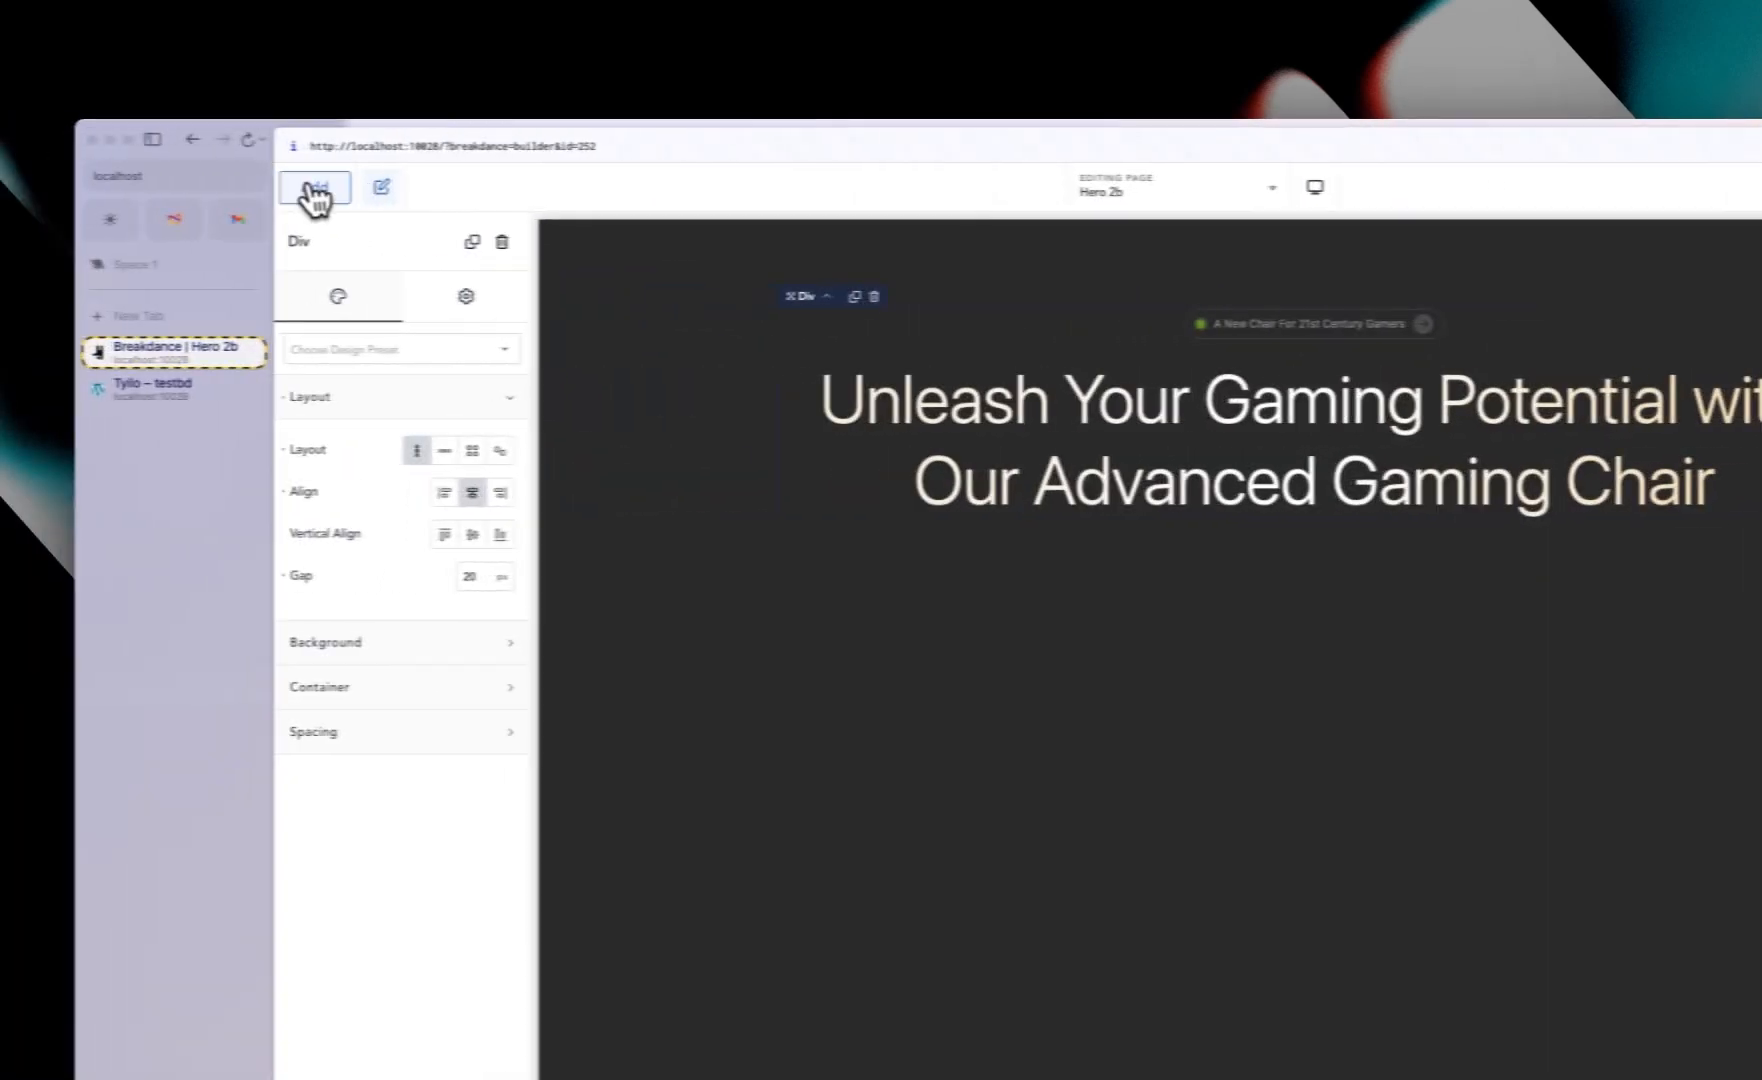
click(111, 178)
click(405, 649)
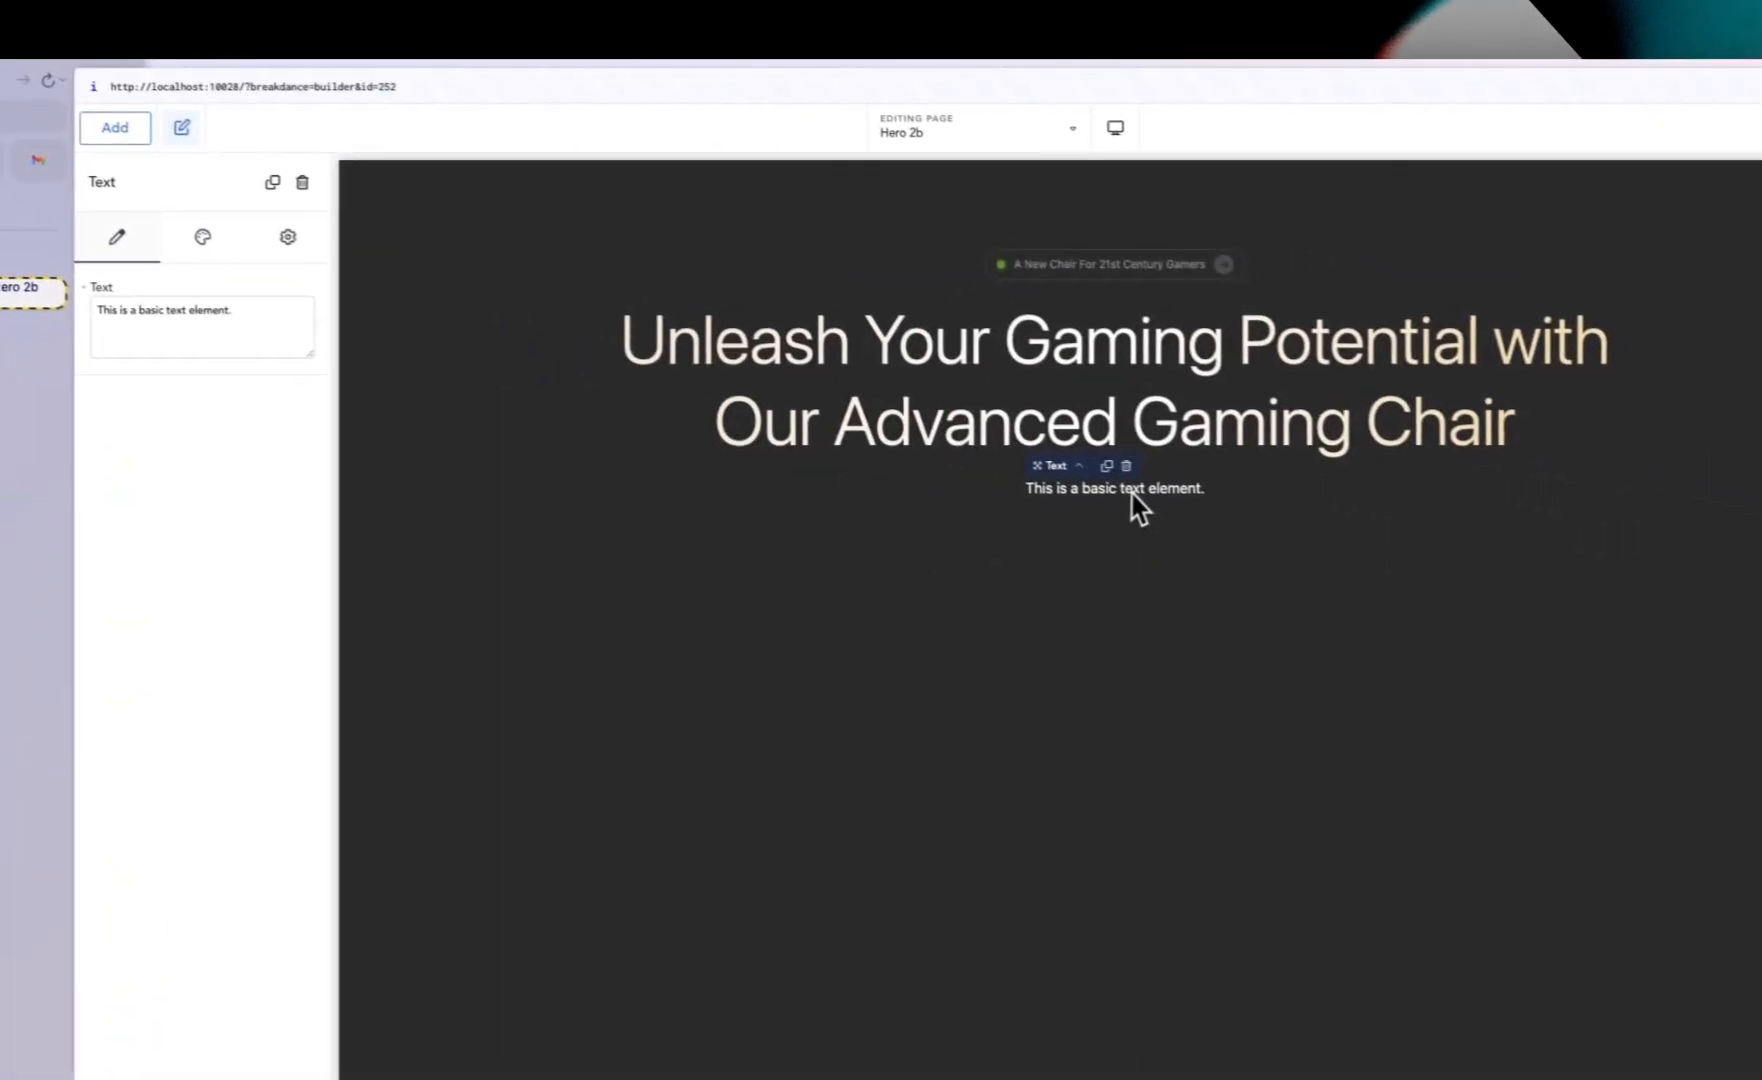
triple_click(1130, 490)
key(ctrl+v)
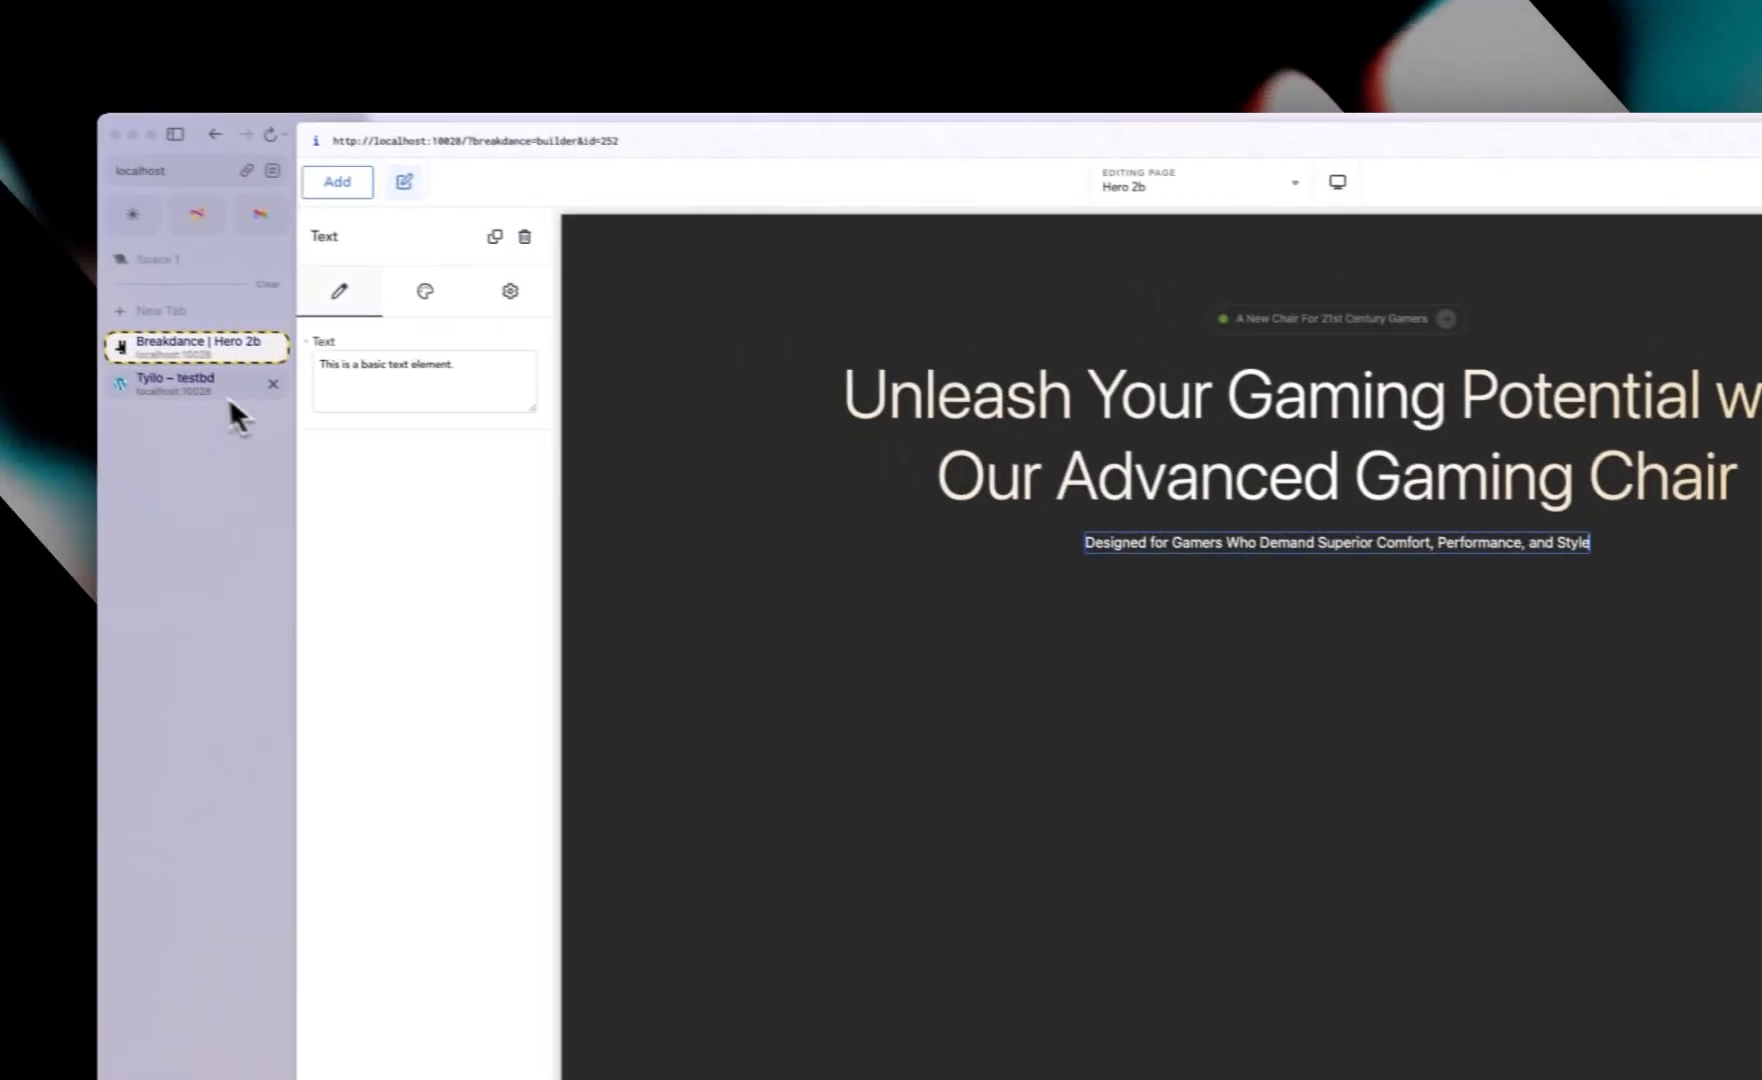
Step: Set the subtitle text's font size to 15
click(12, 338)
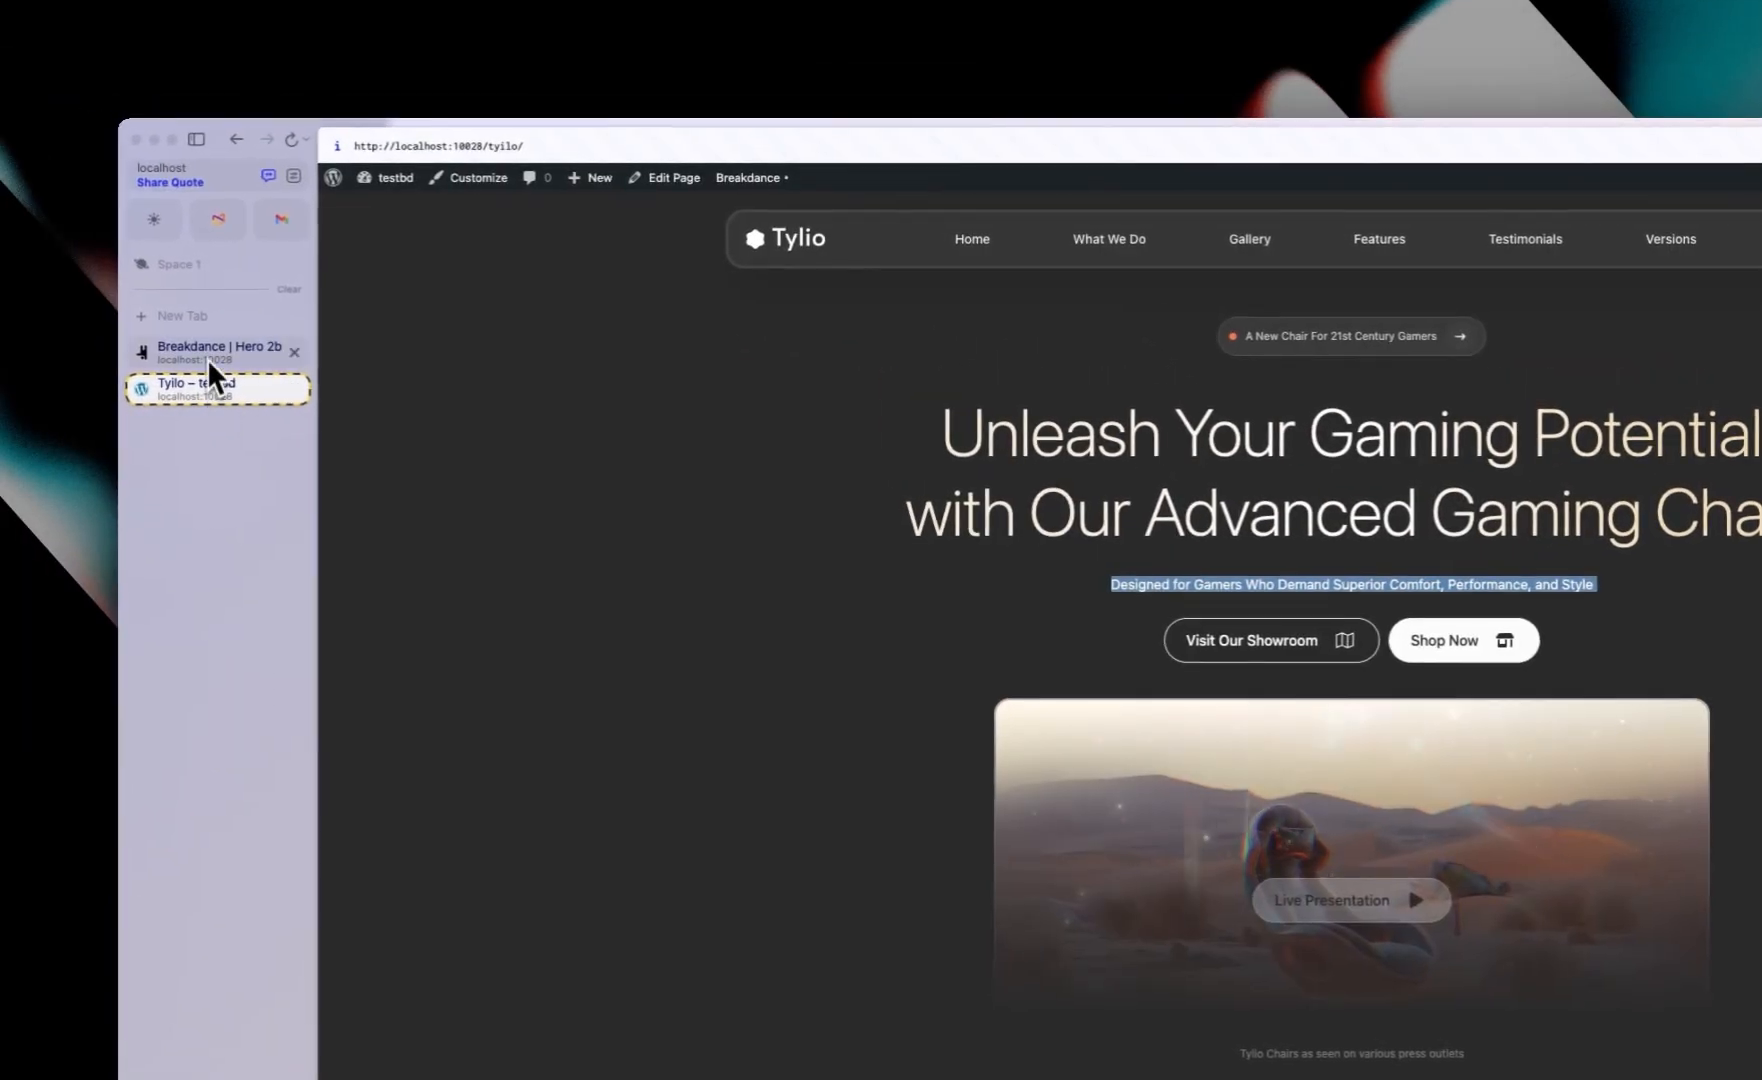
click(12, 308)
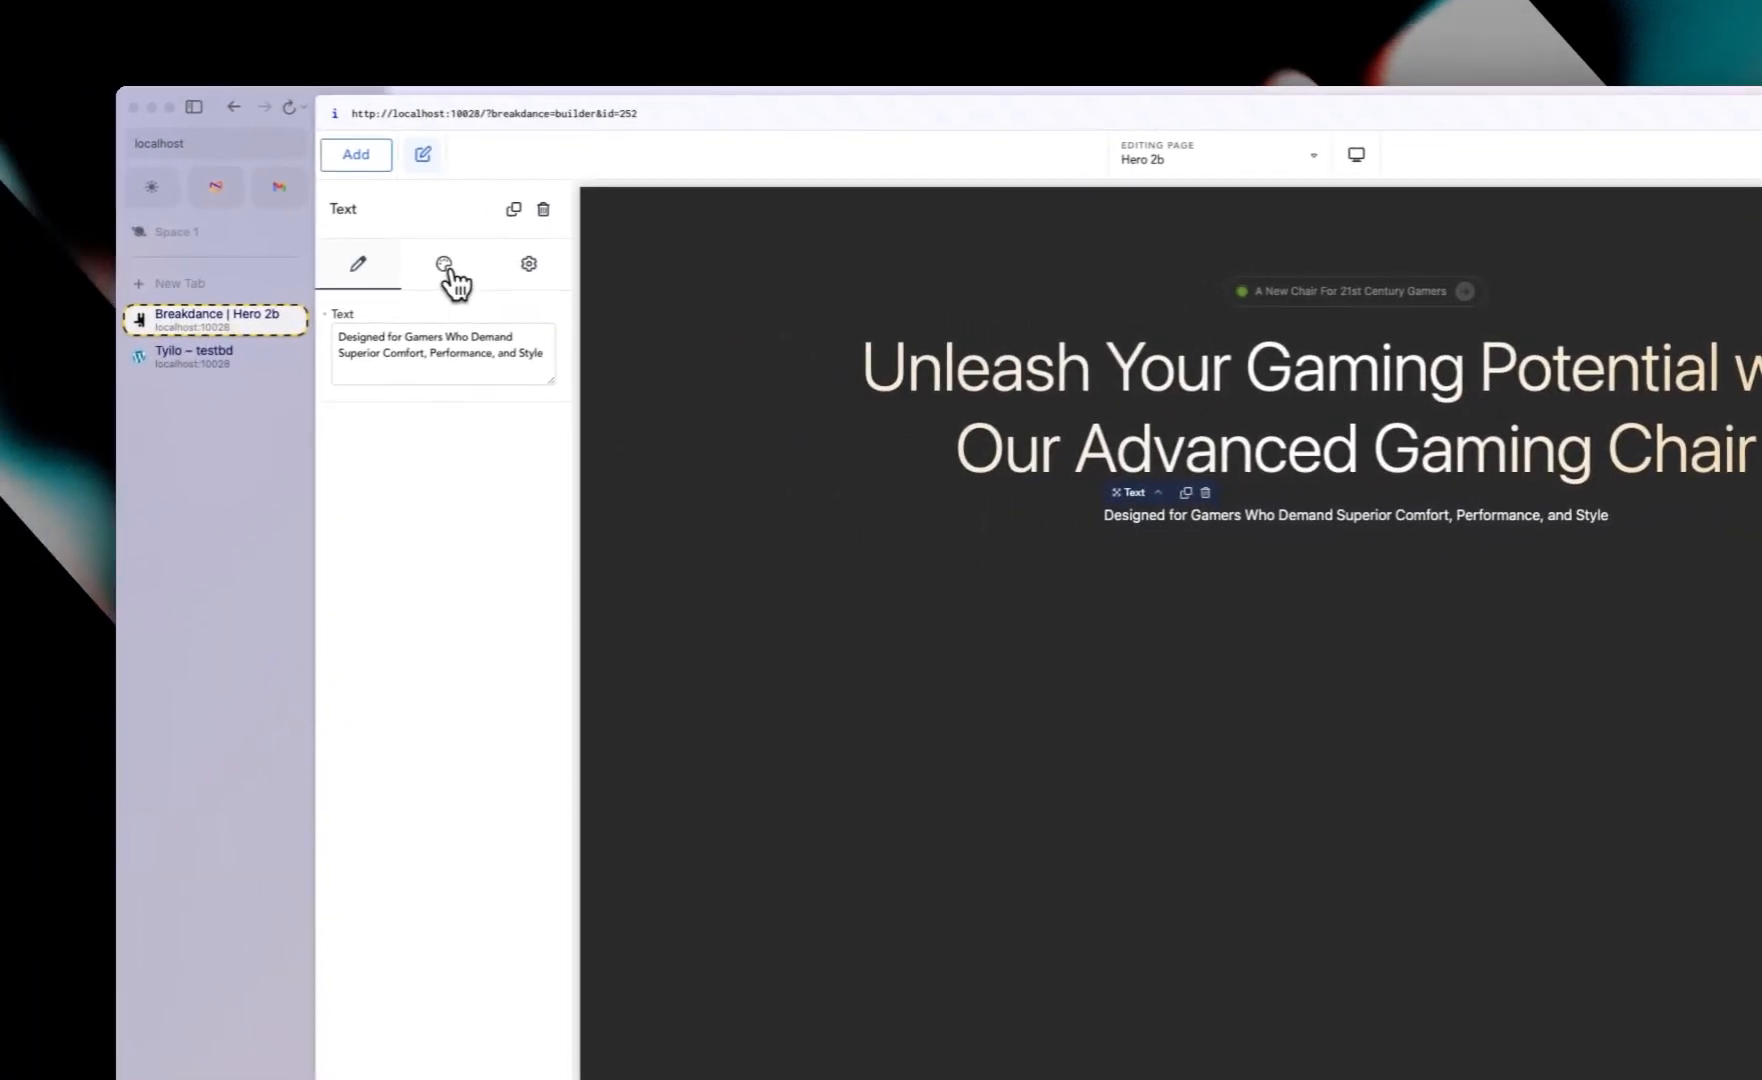
click(446, 300)
click(421, 410)
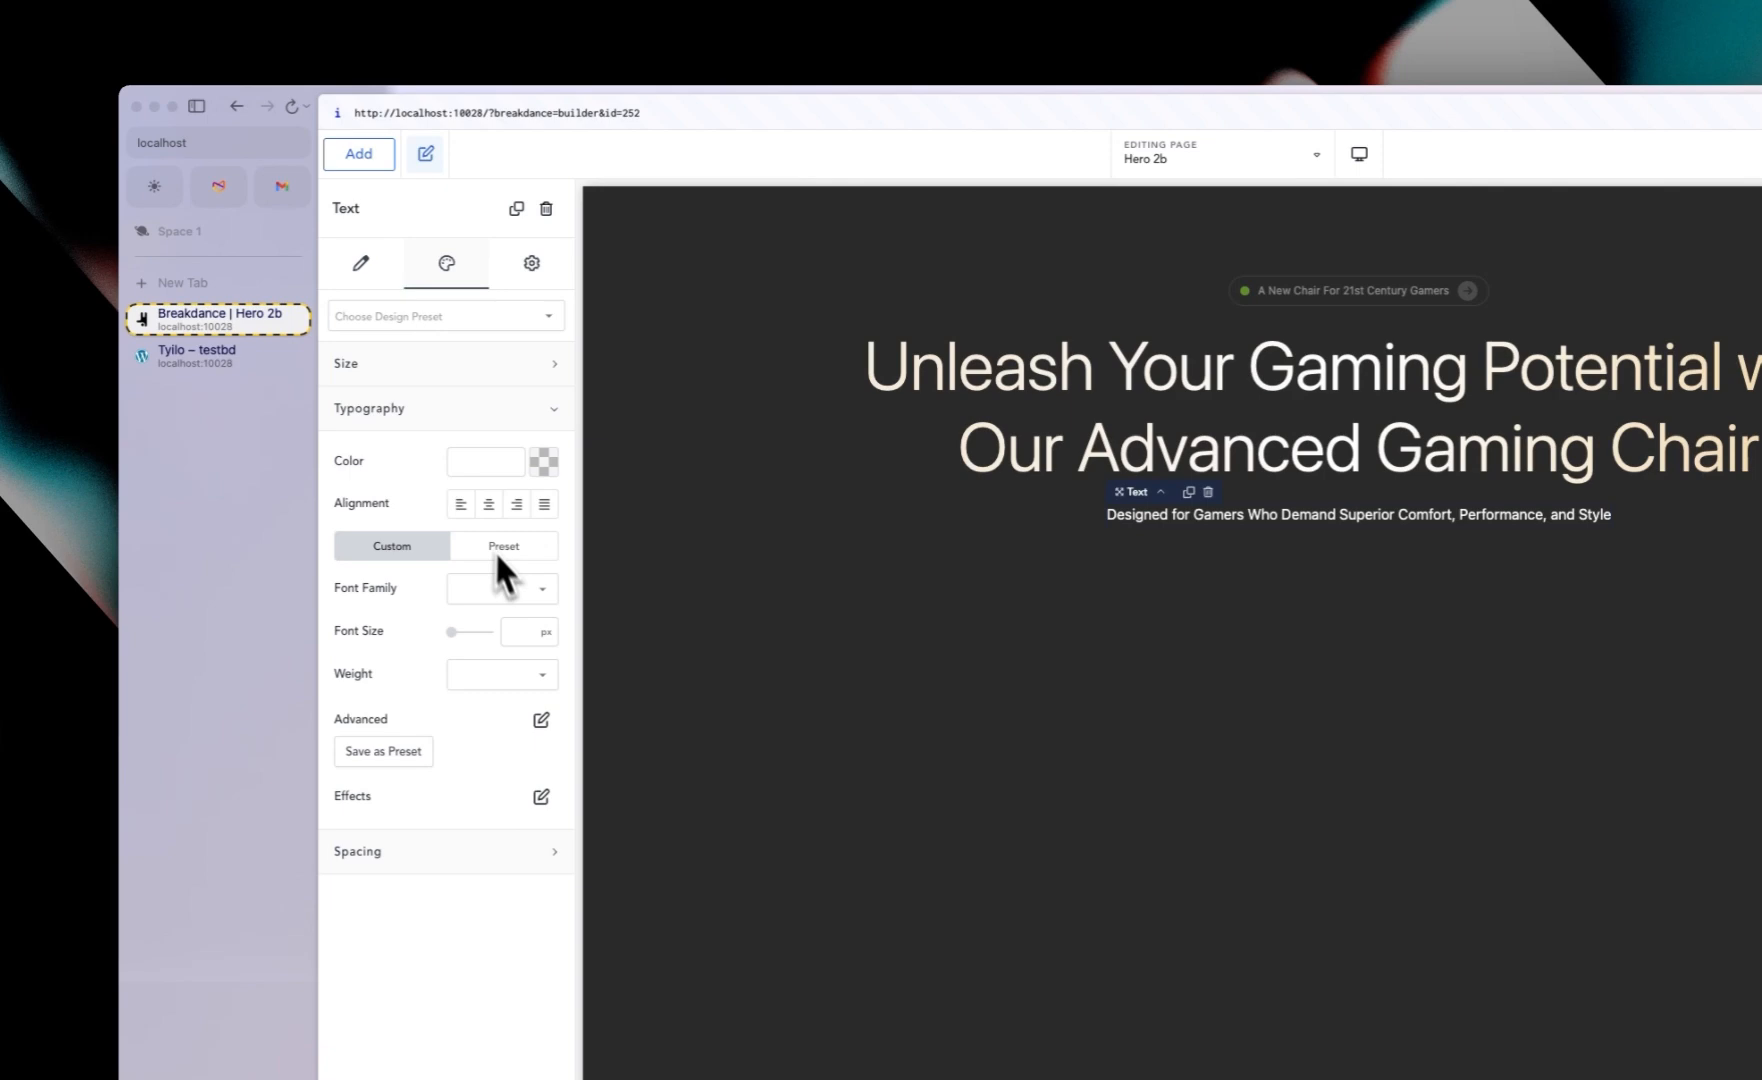
click(514, 640)
text(1)
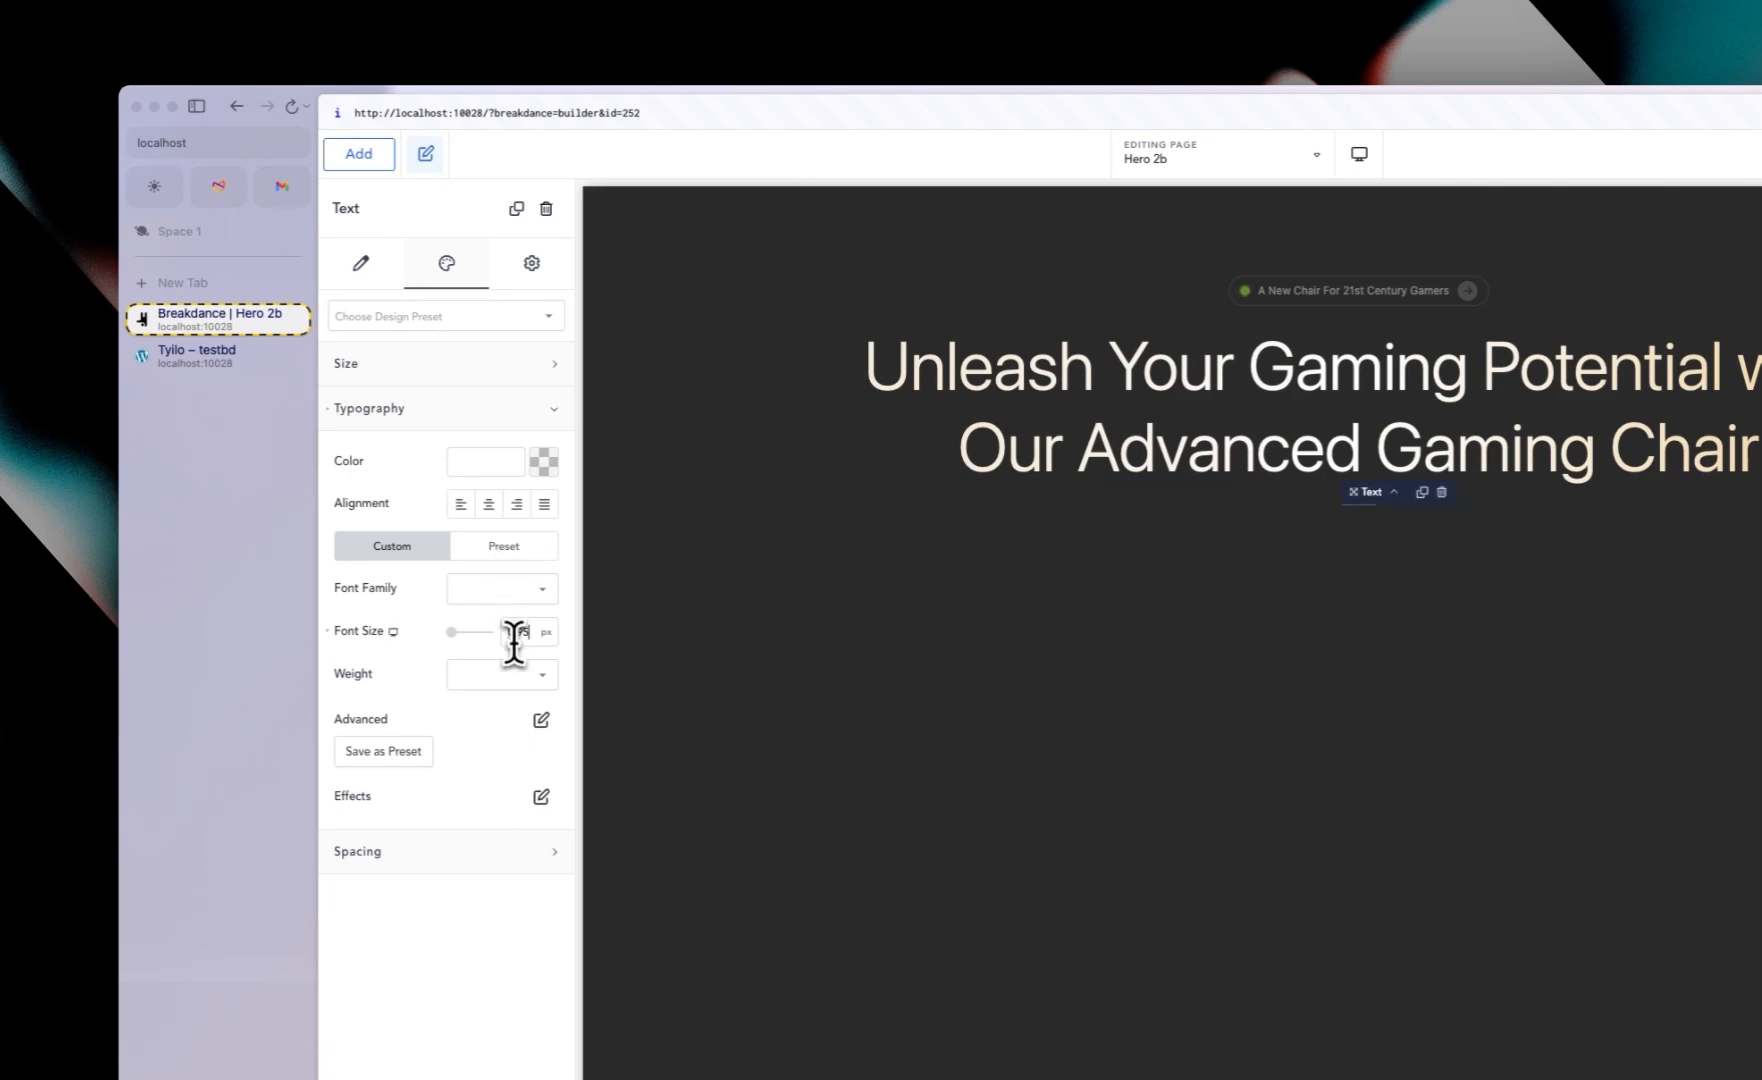
text(5)
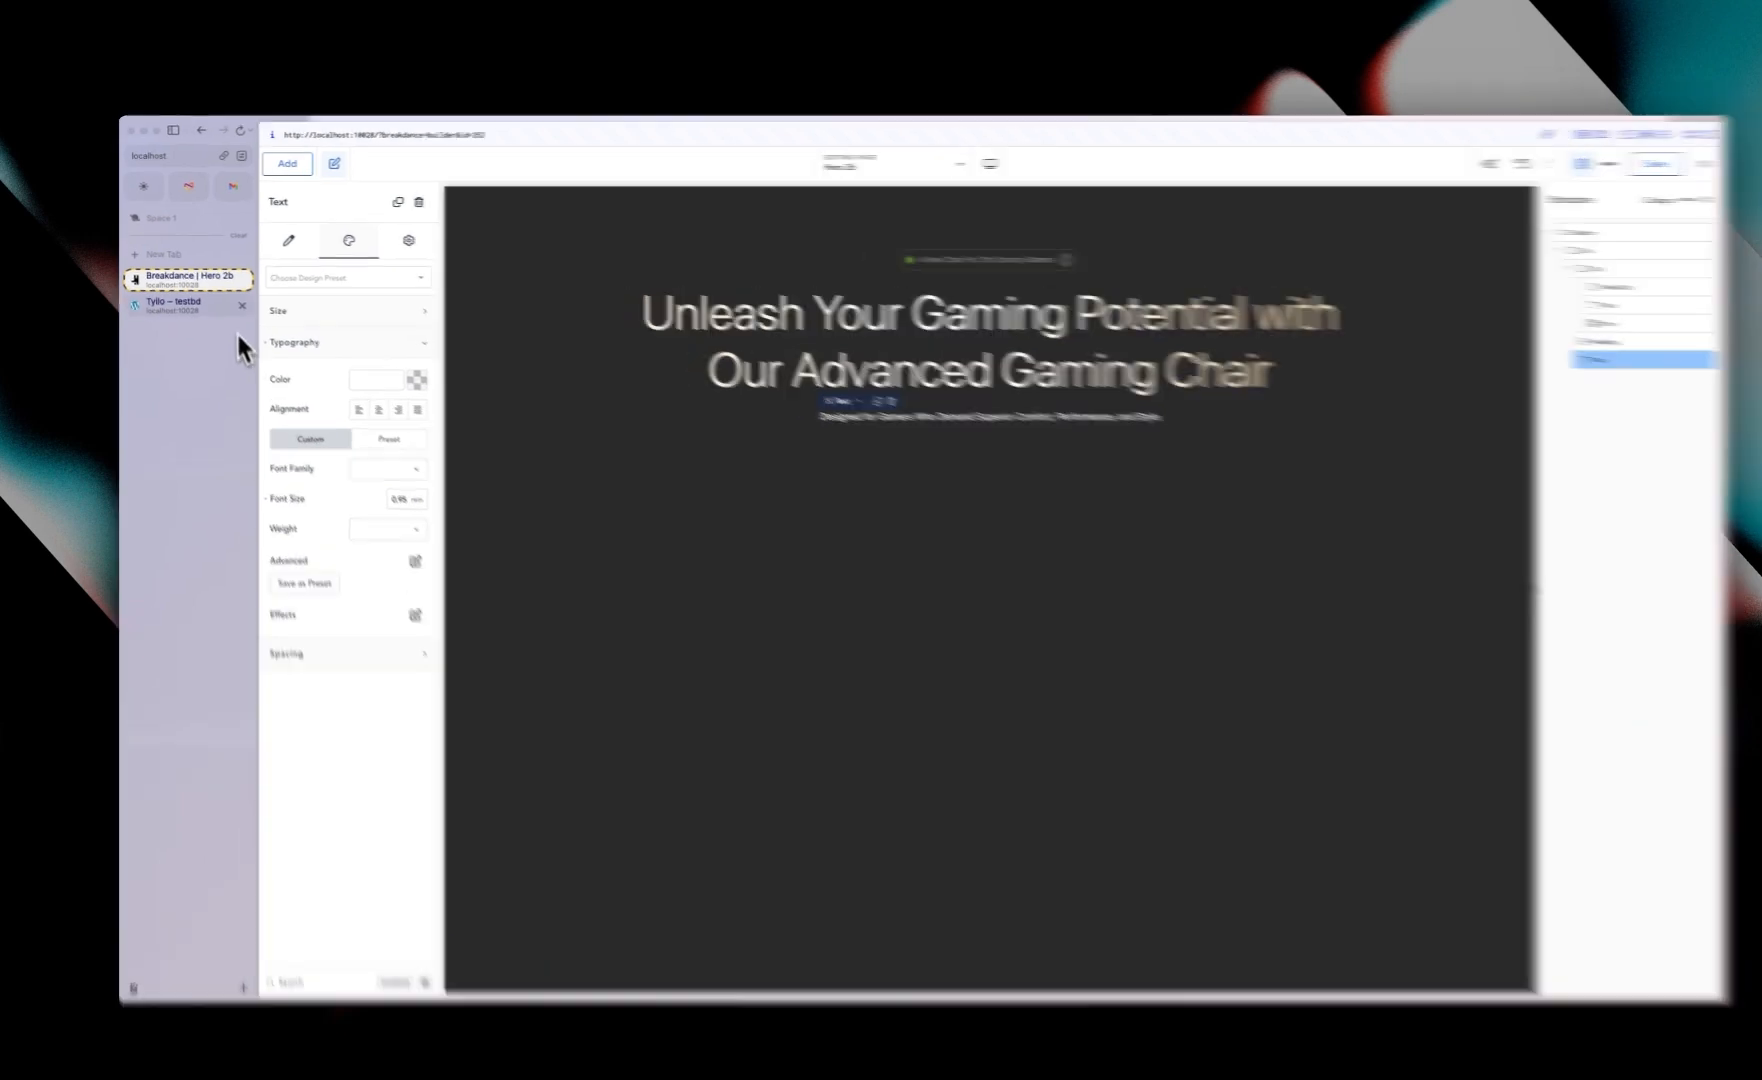
Step: Add a new Div element below the subtitle text
click(180, 298)
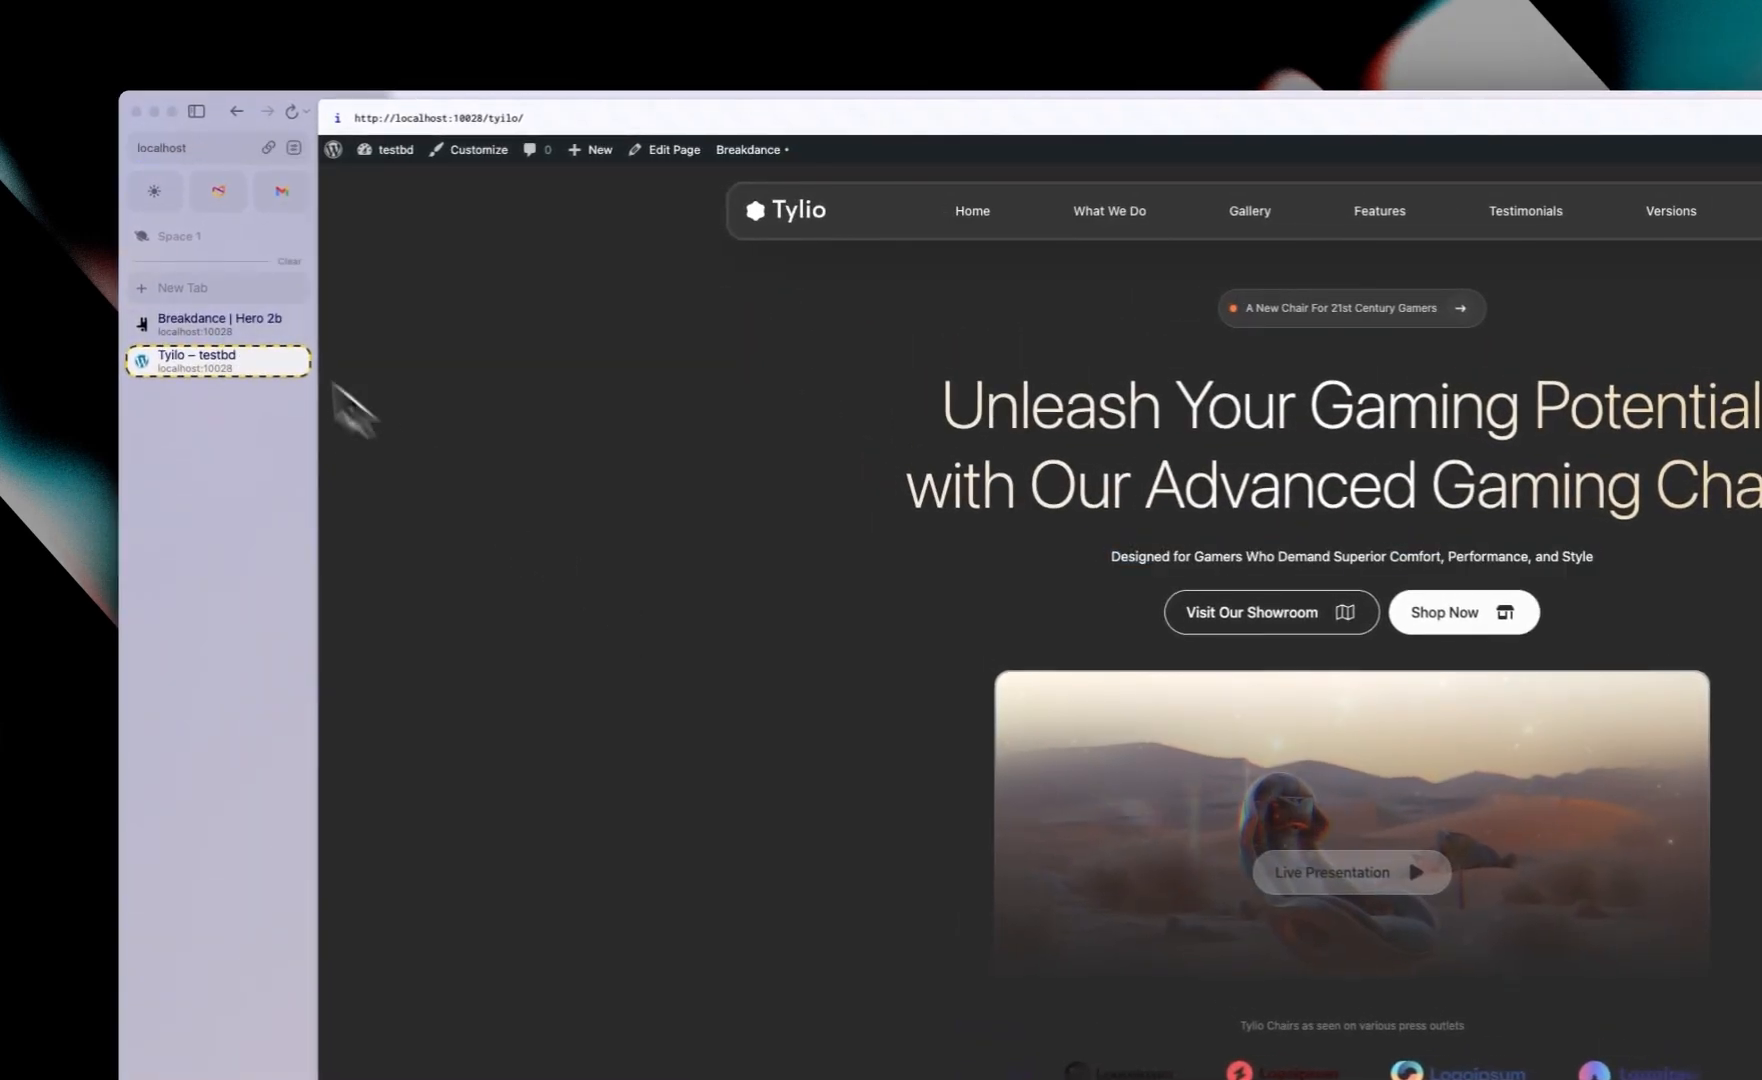
click(192, 330)
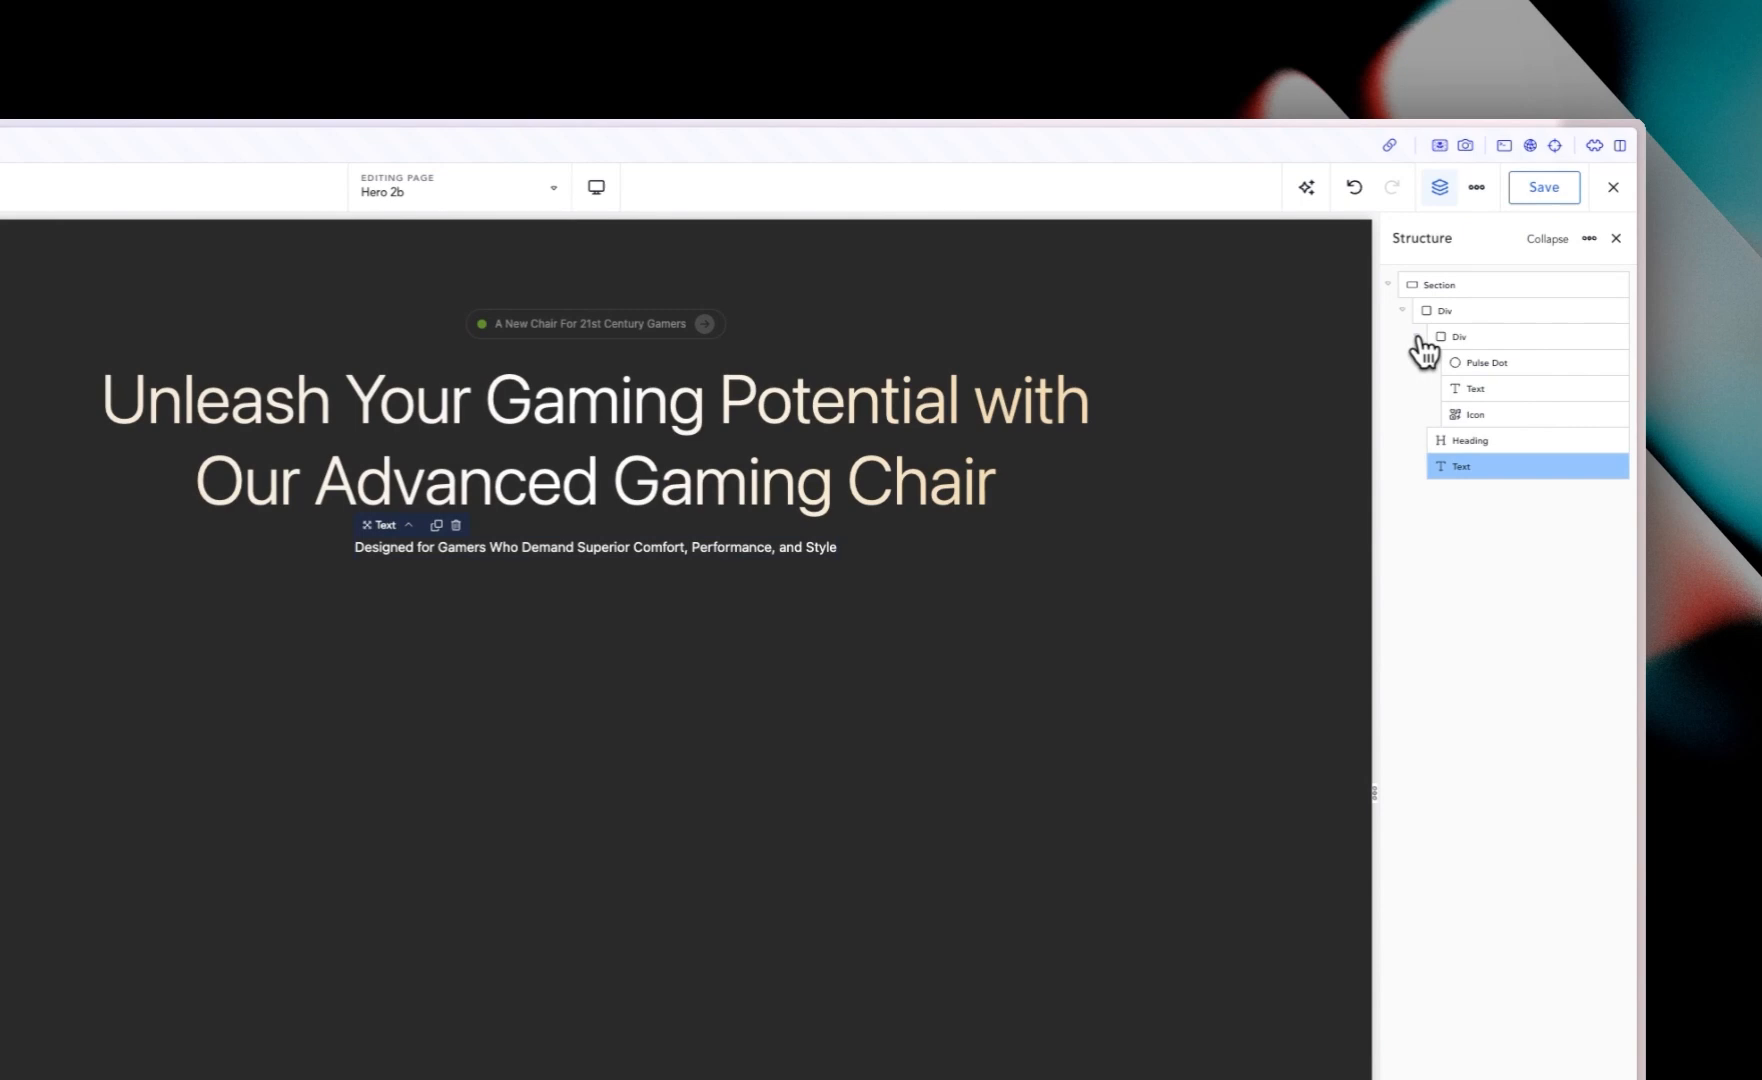
click(1419, 337)
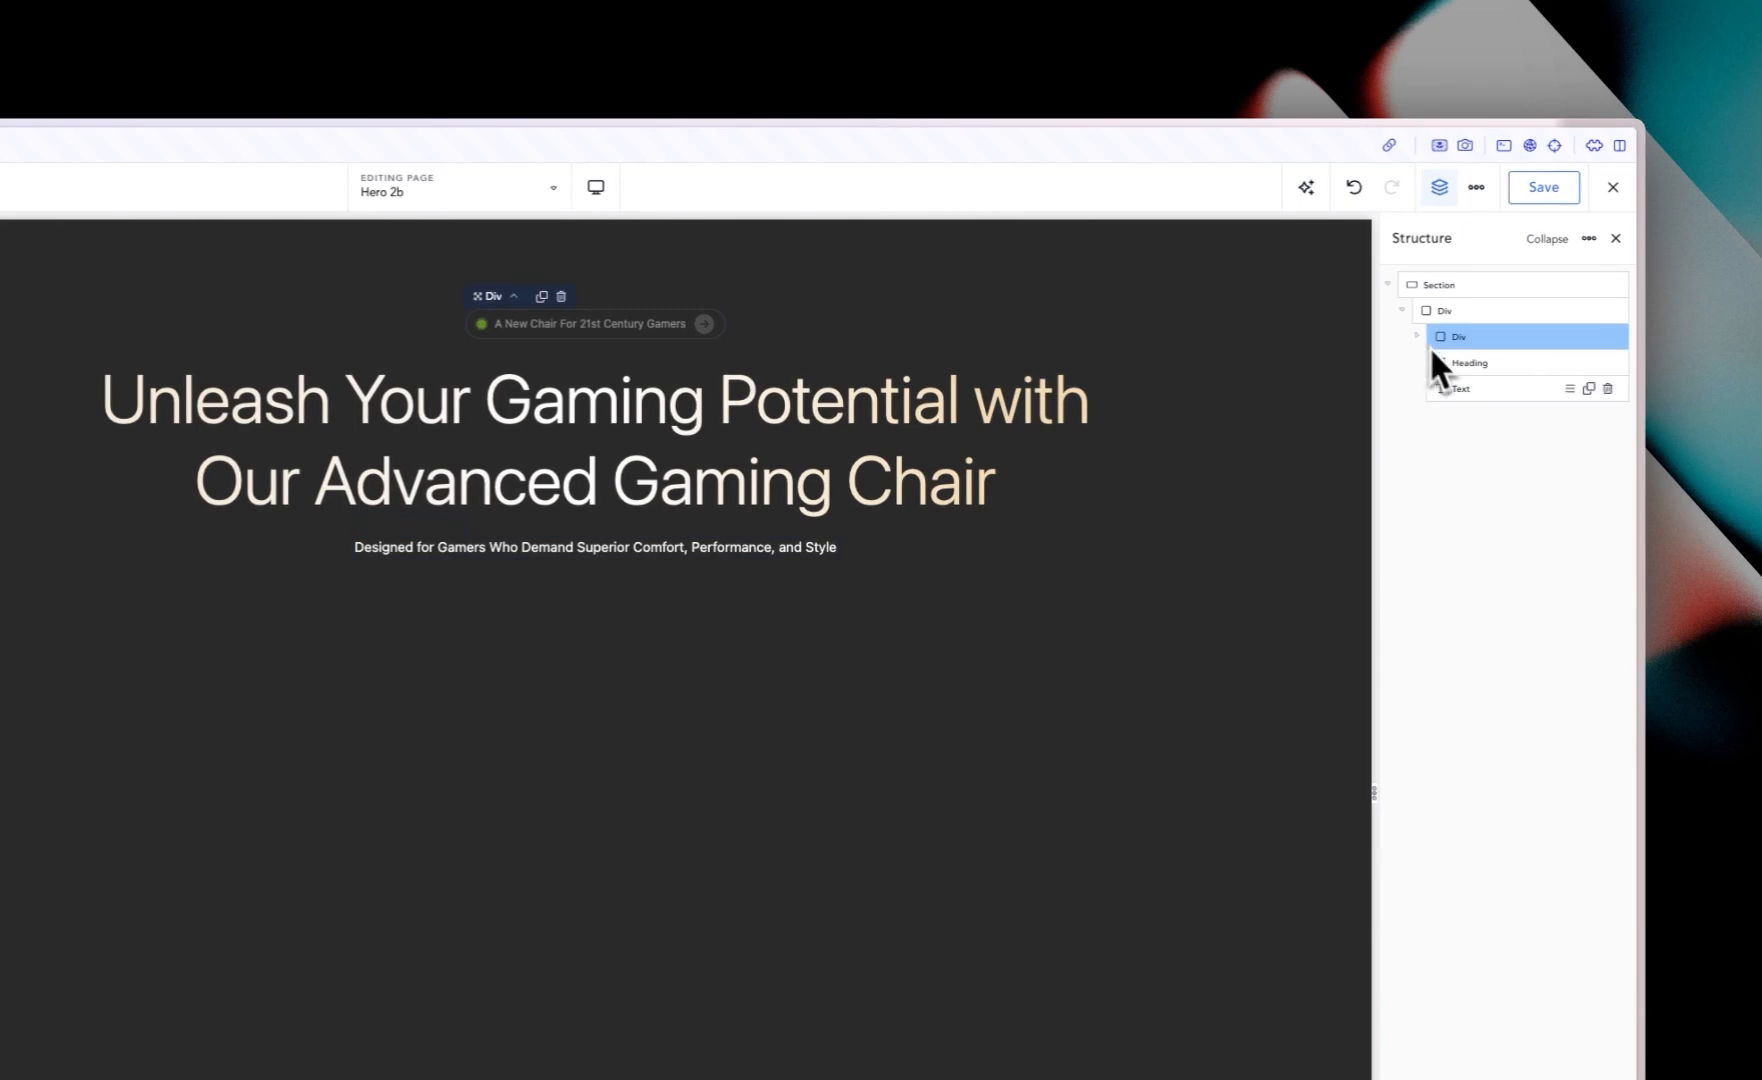
click(1484, 390)
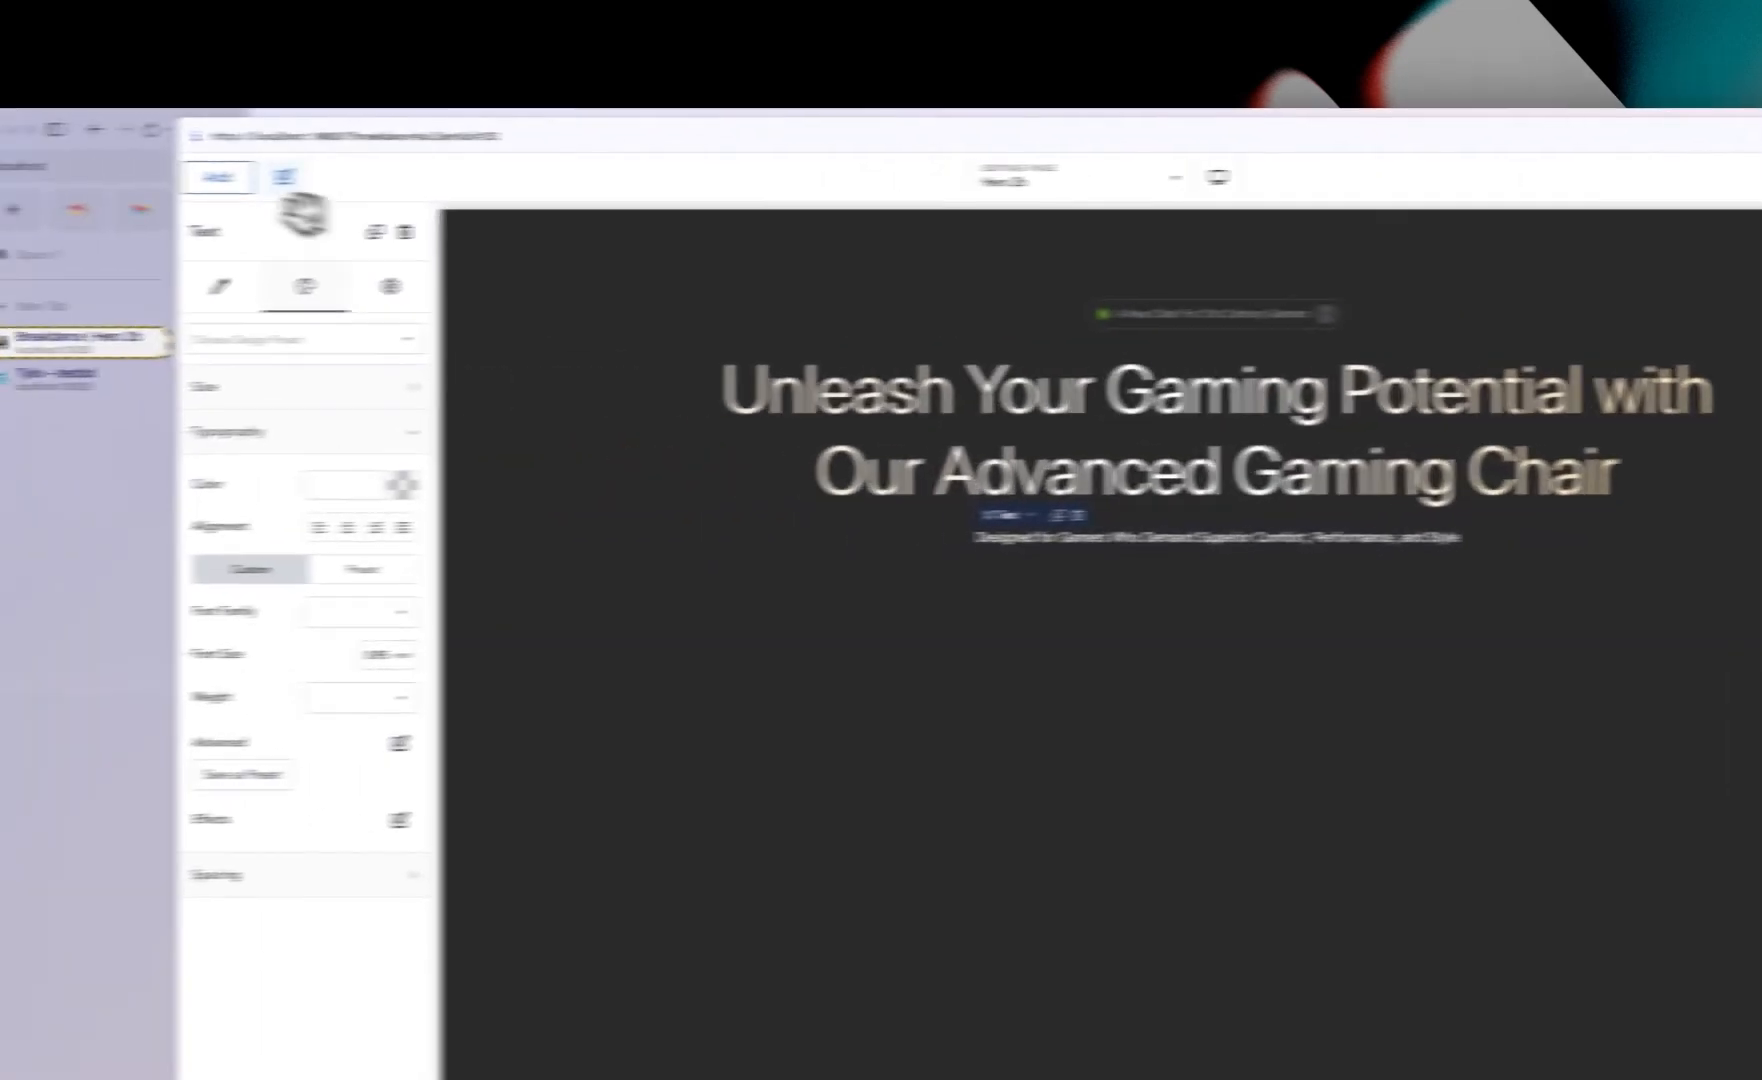
click(357, 173)
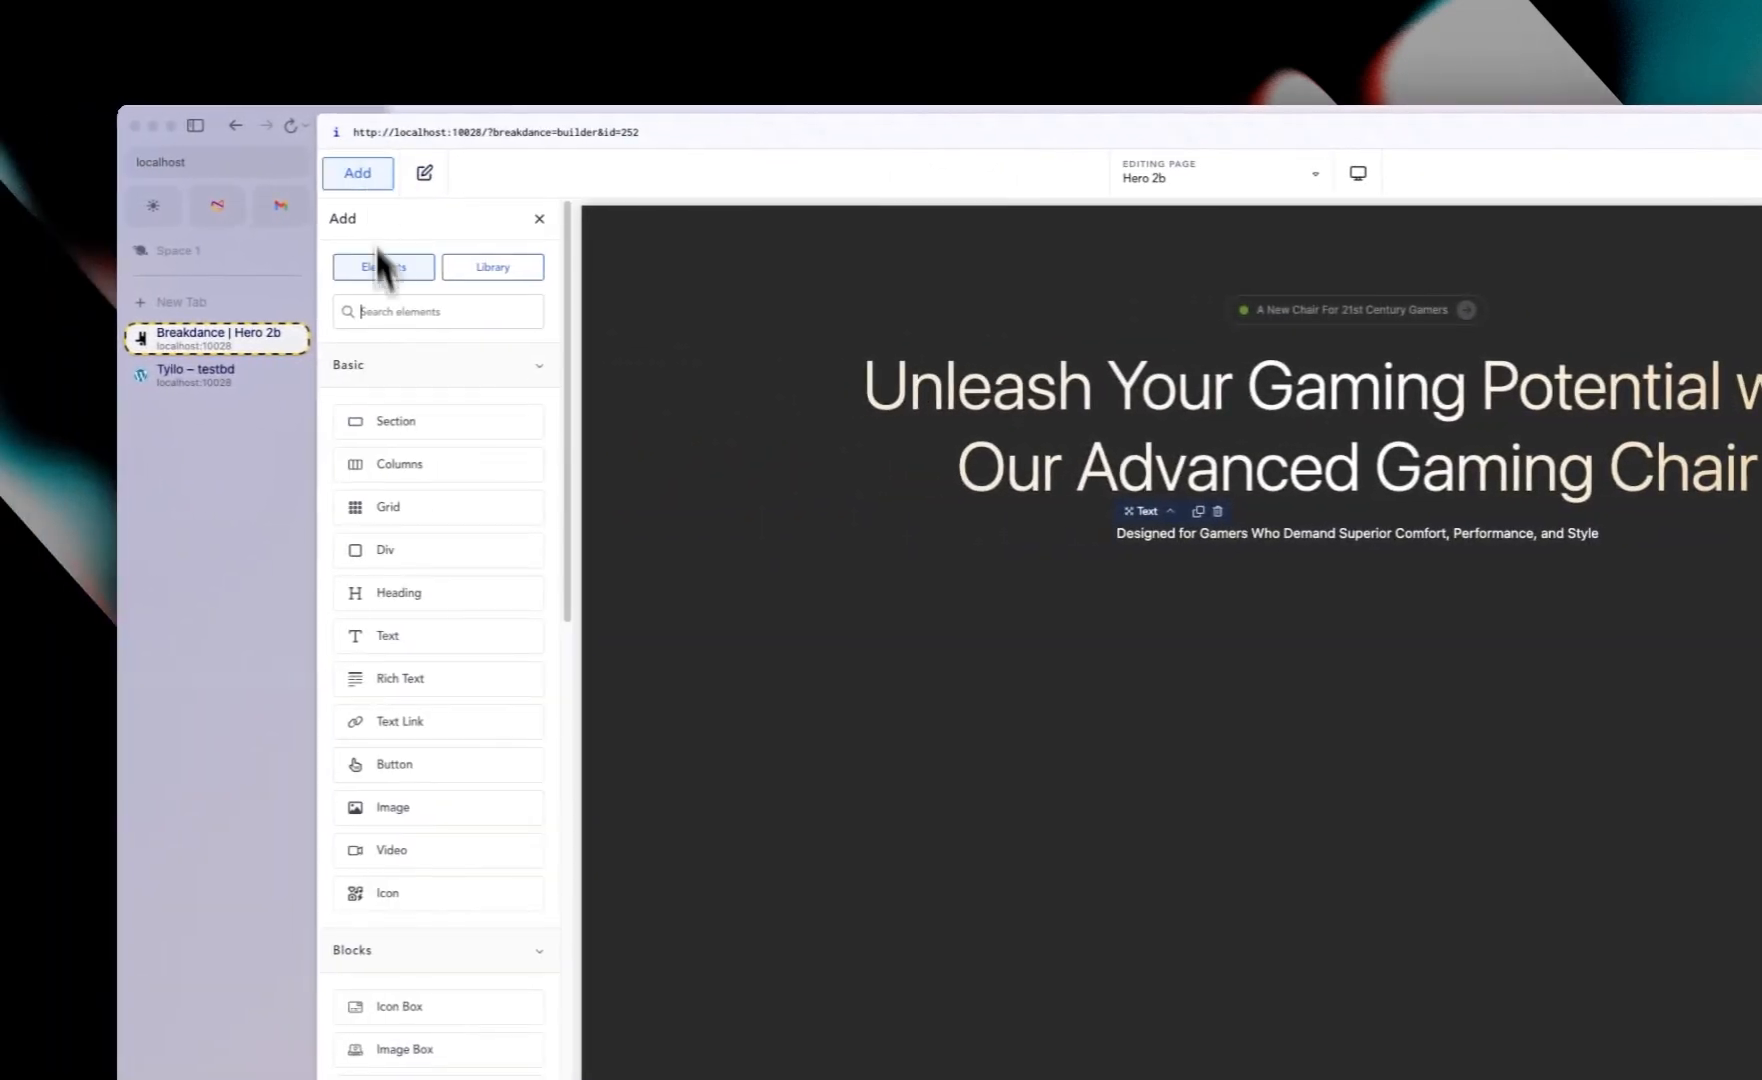
click(412, 552)
Step: Add two Button elements inside the new div
click(360, 172)
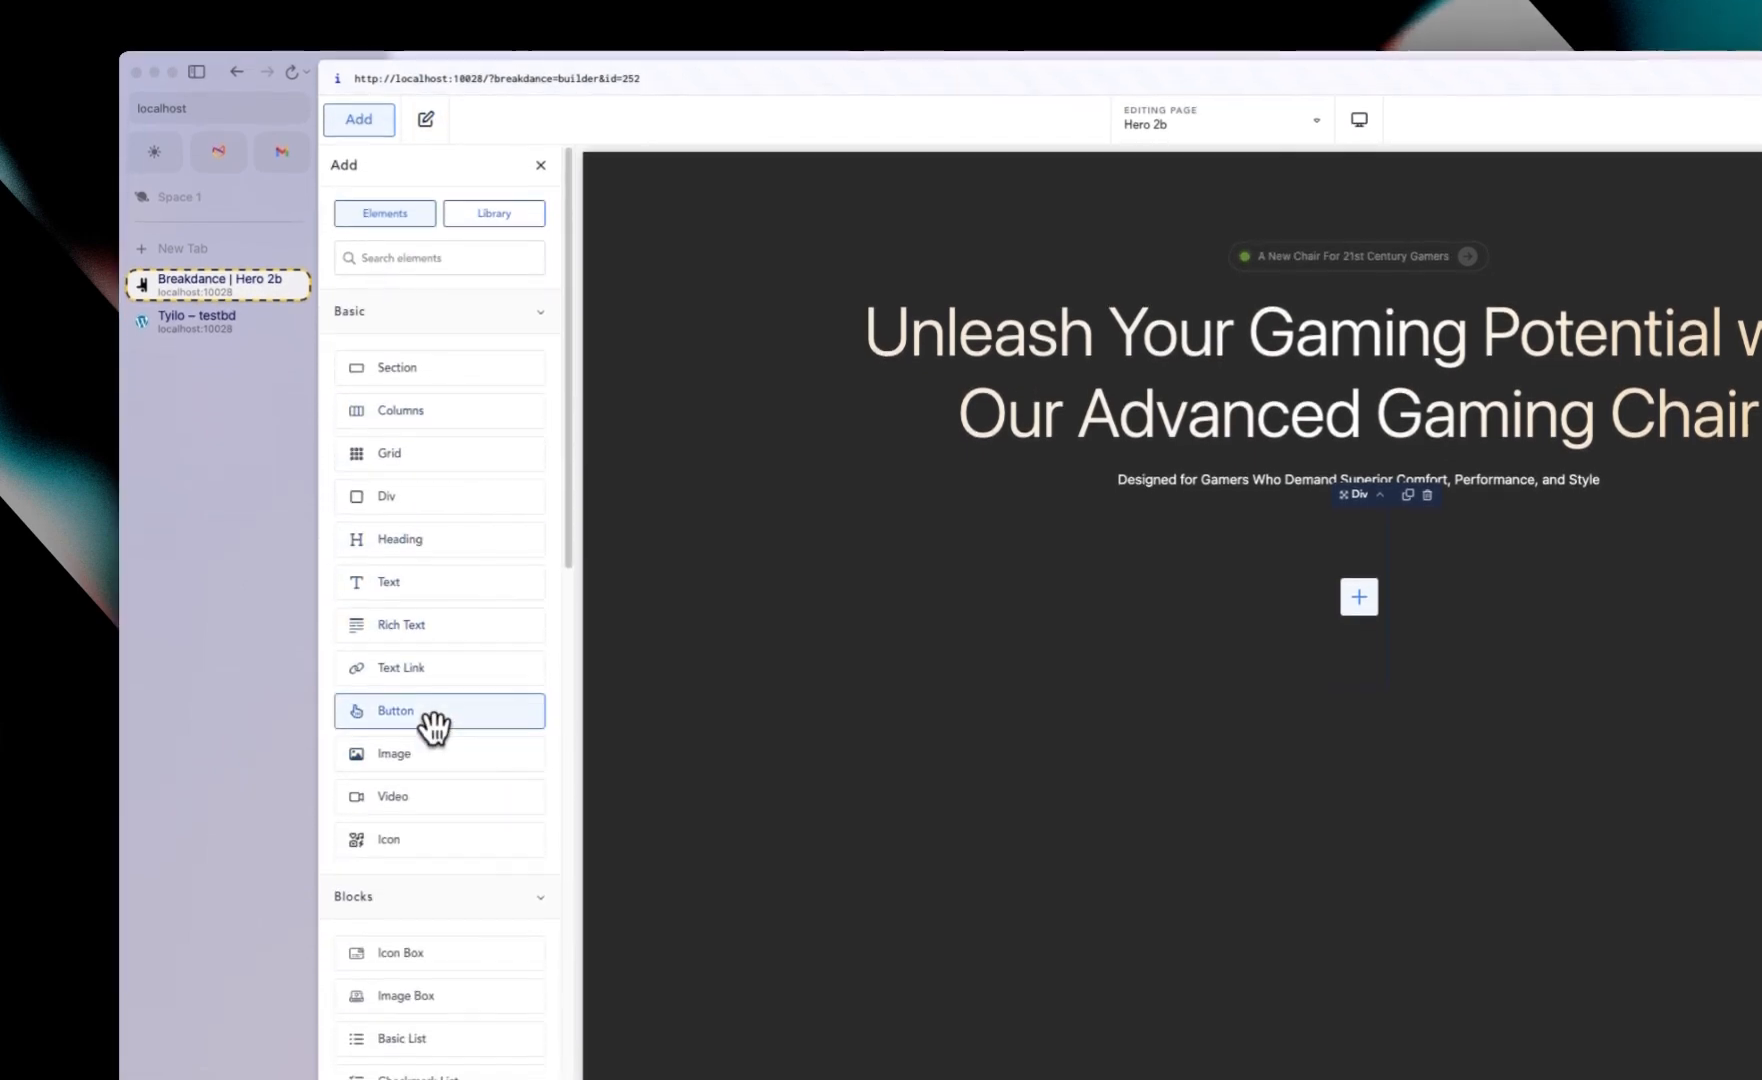
click(435, 740)
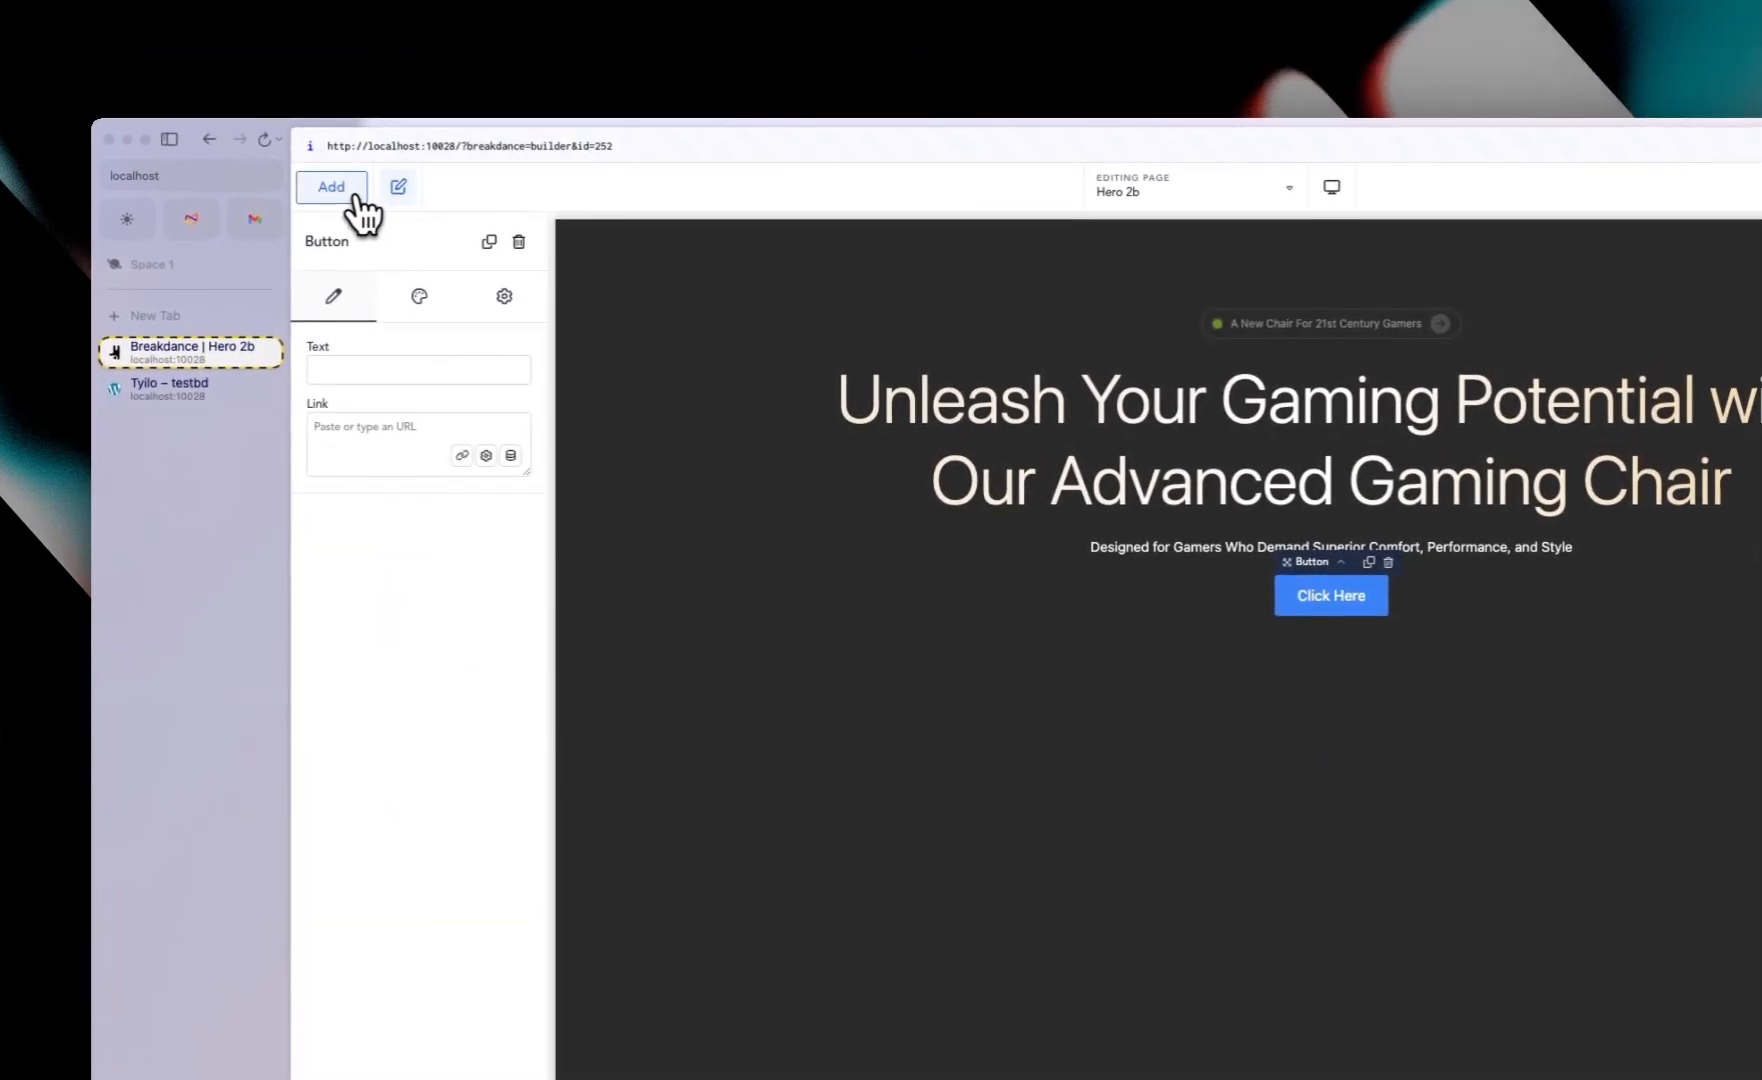
click(358, 195)
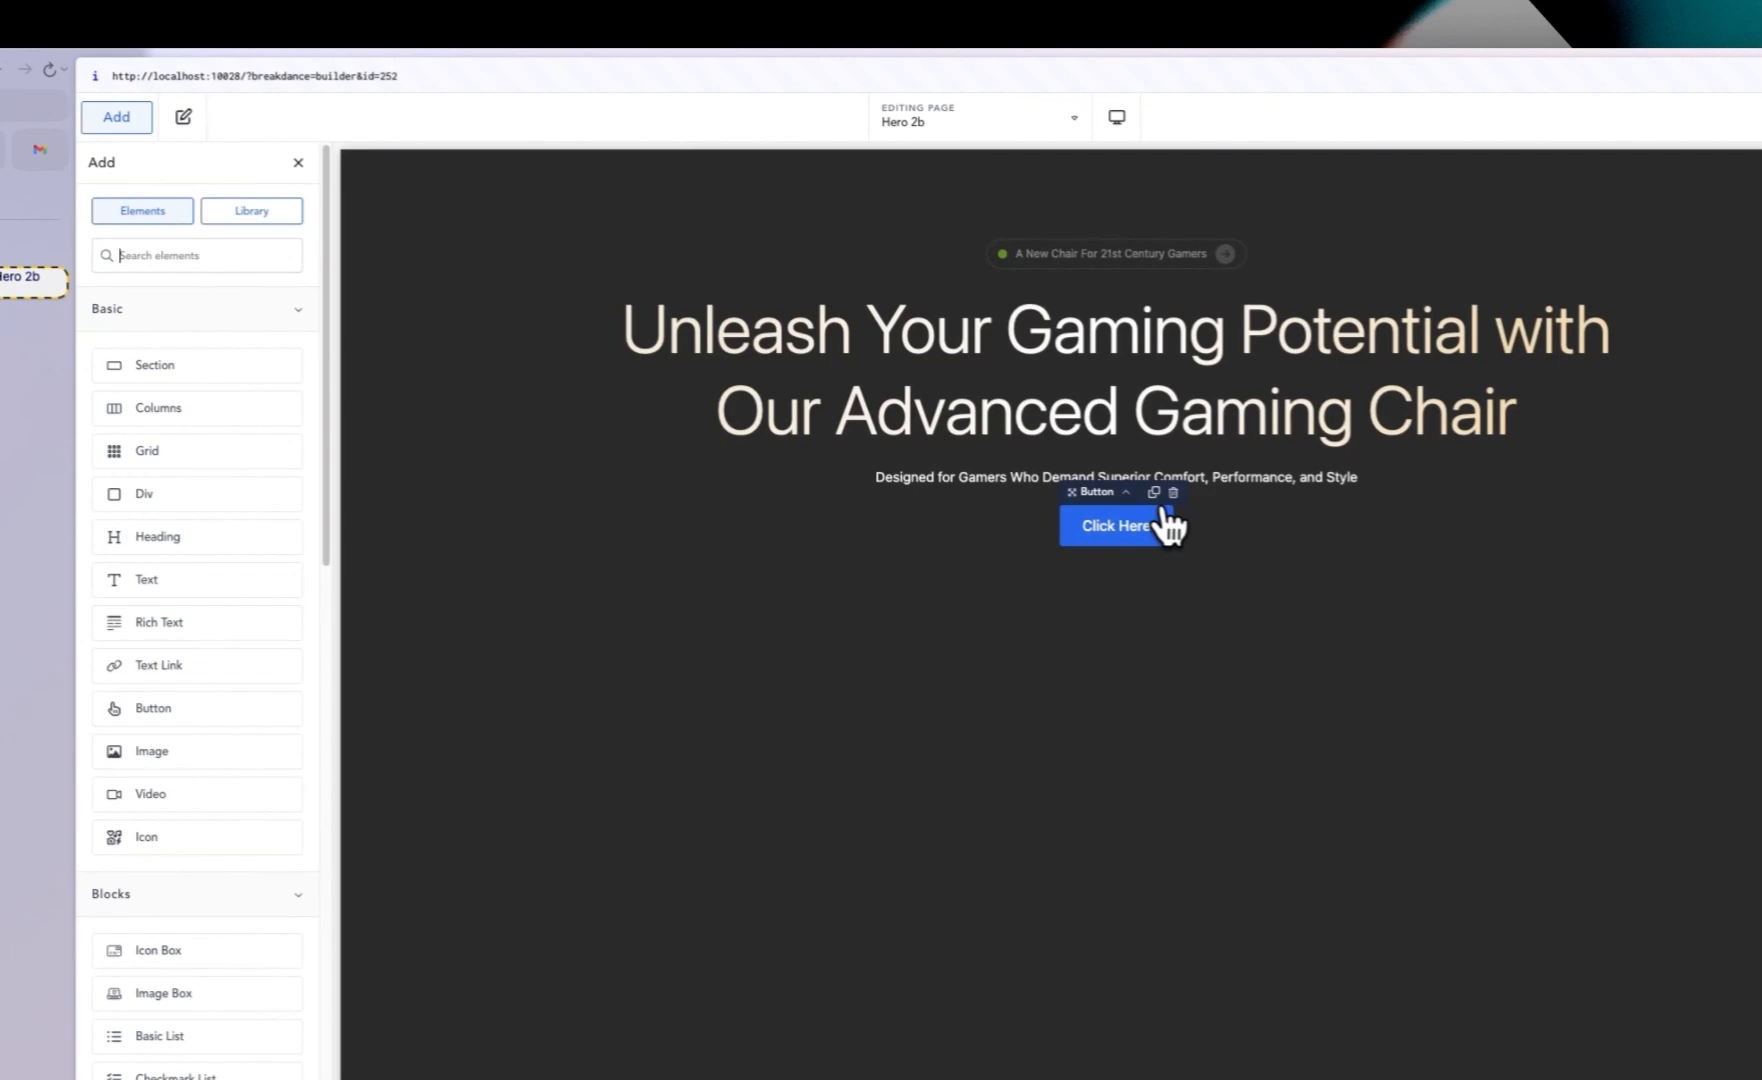
click(1154, 492)
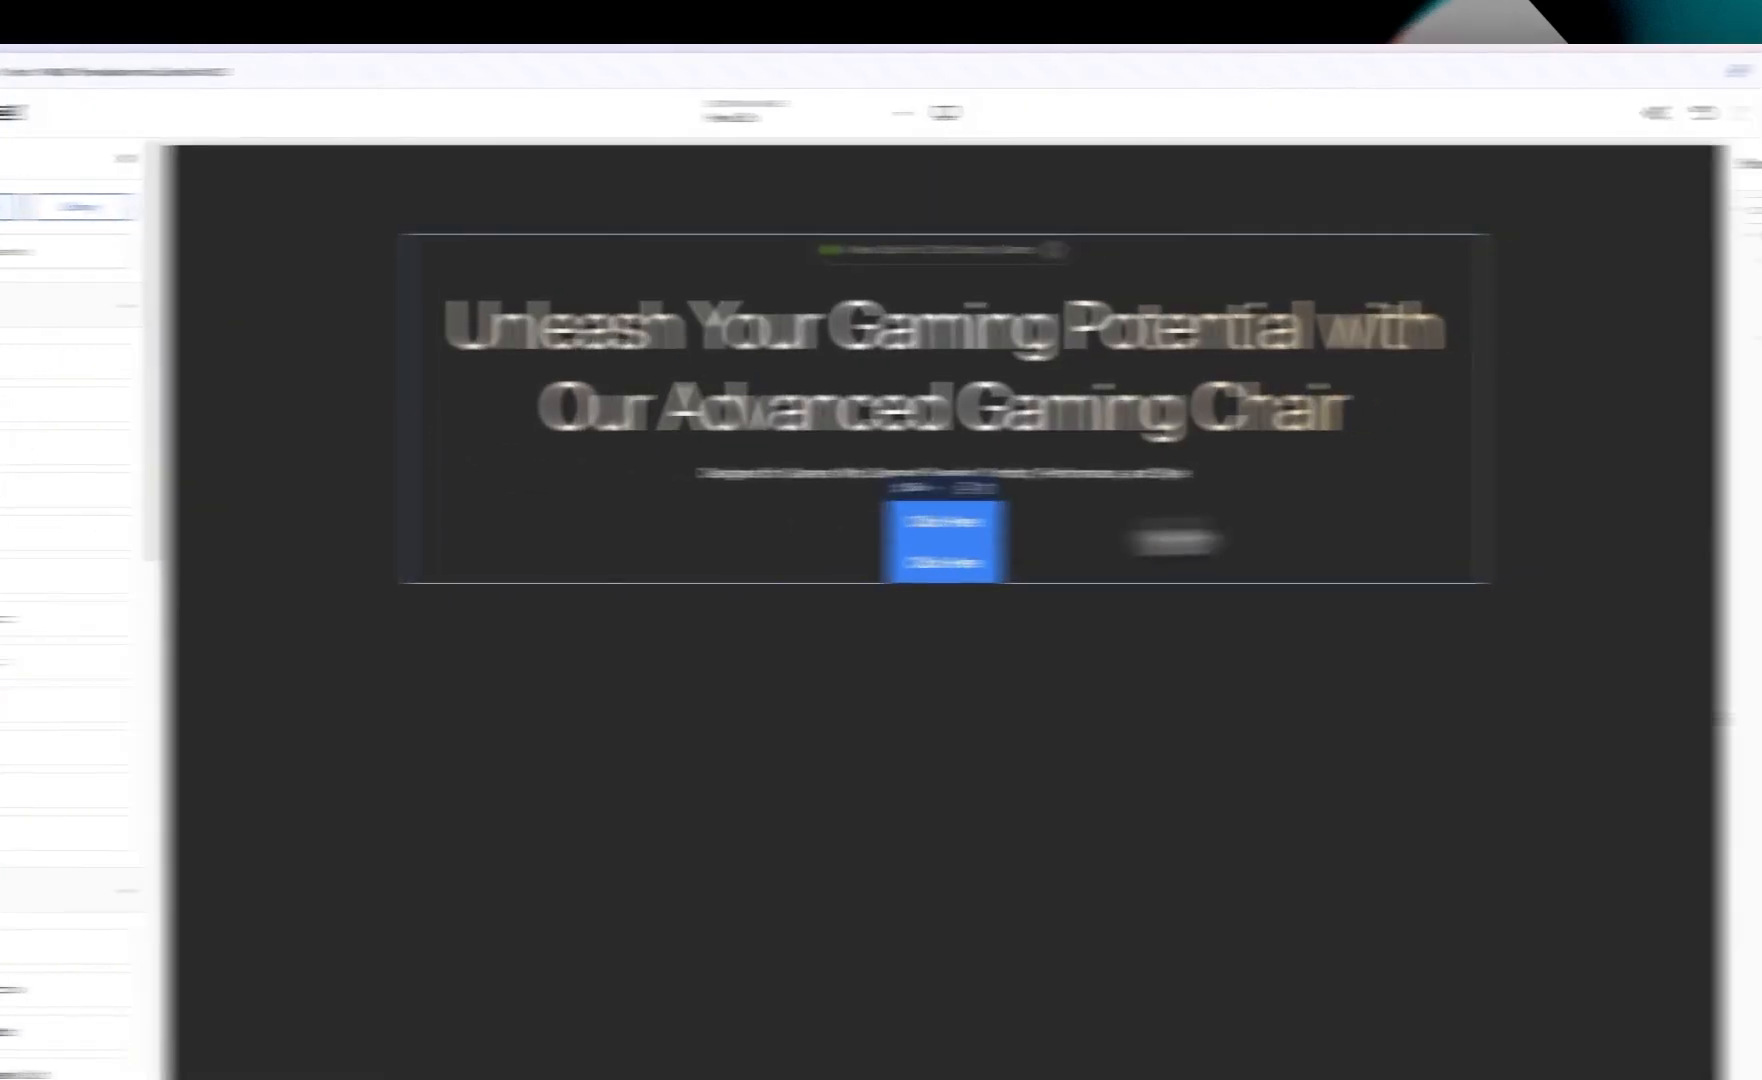
Step: Set the button div's layout to horizontal so the buttons sit side by side
click(1508, 384)
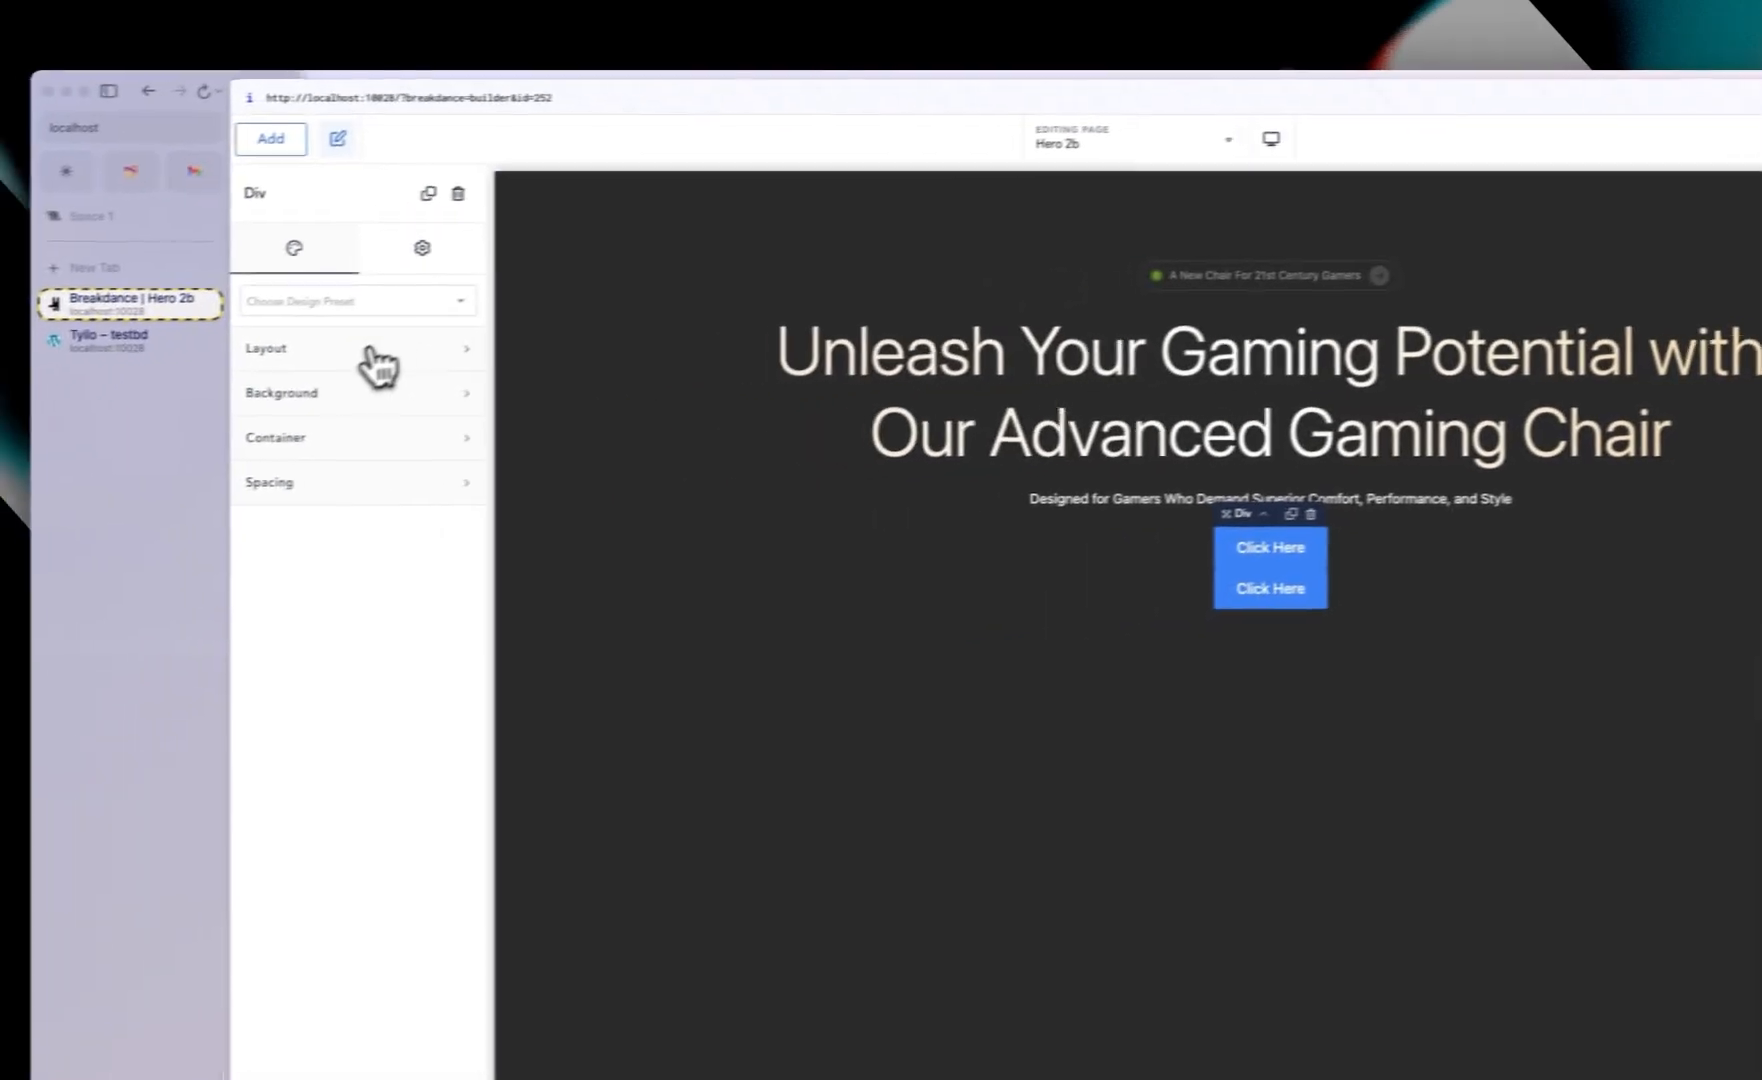
click(305, 352)
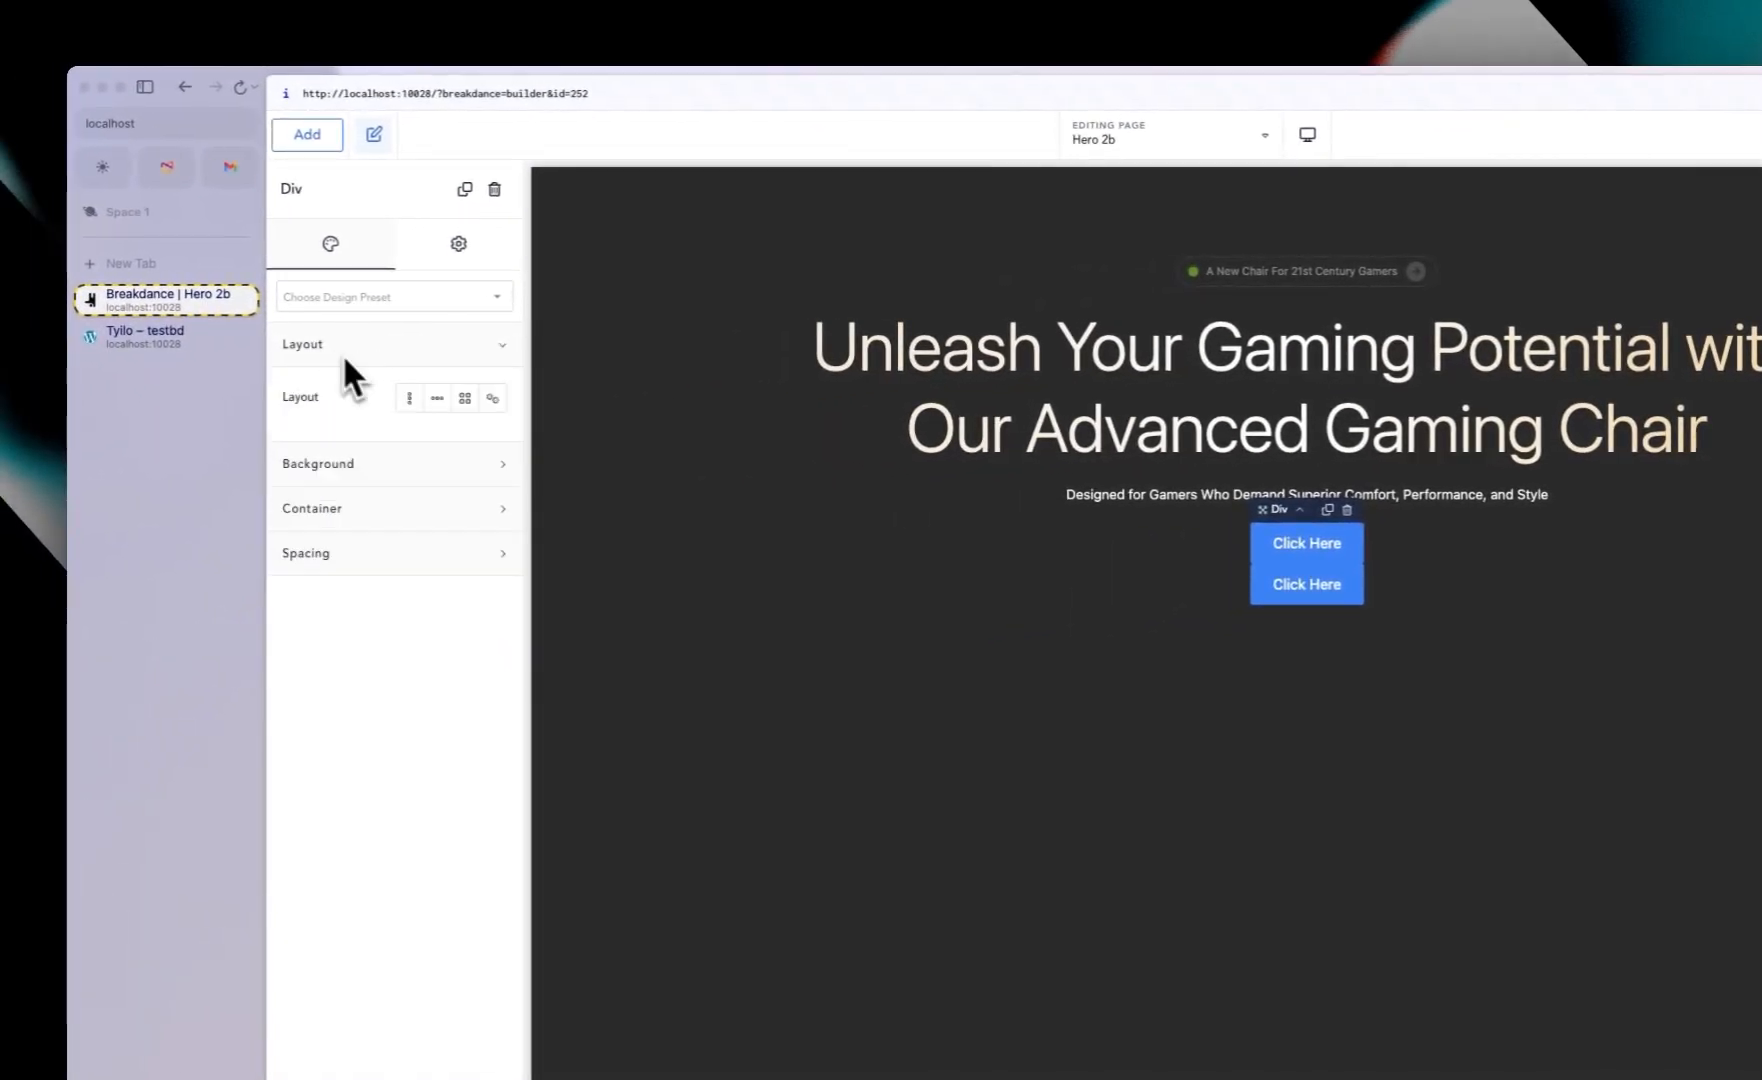
click(437, 400)
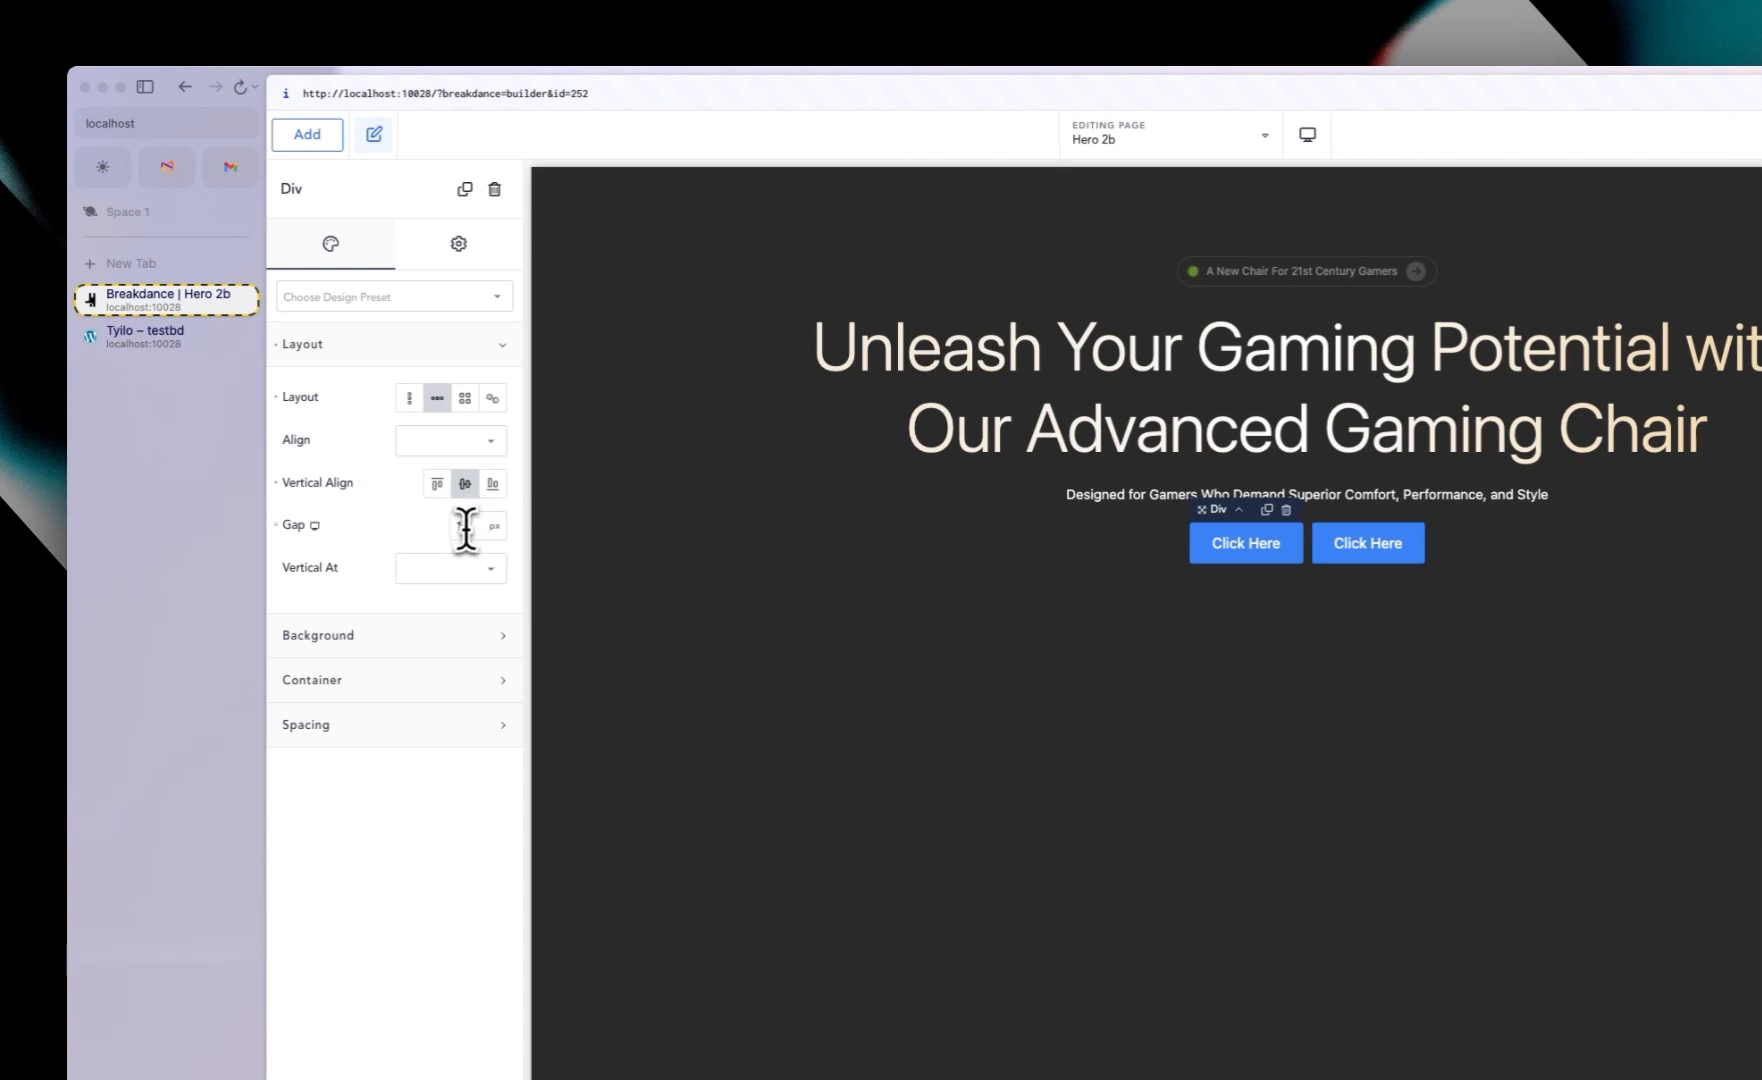
Step: Change the first button's label to Visit Our Showroom
click(1232, 552)
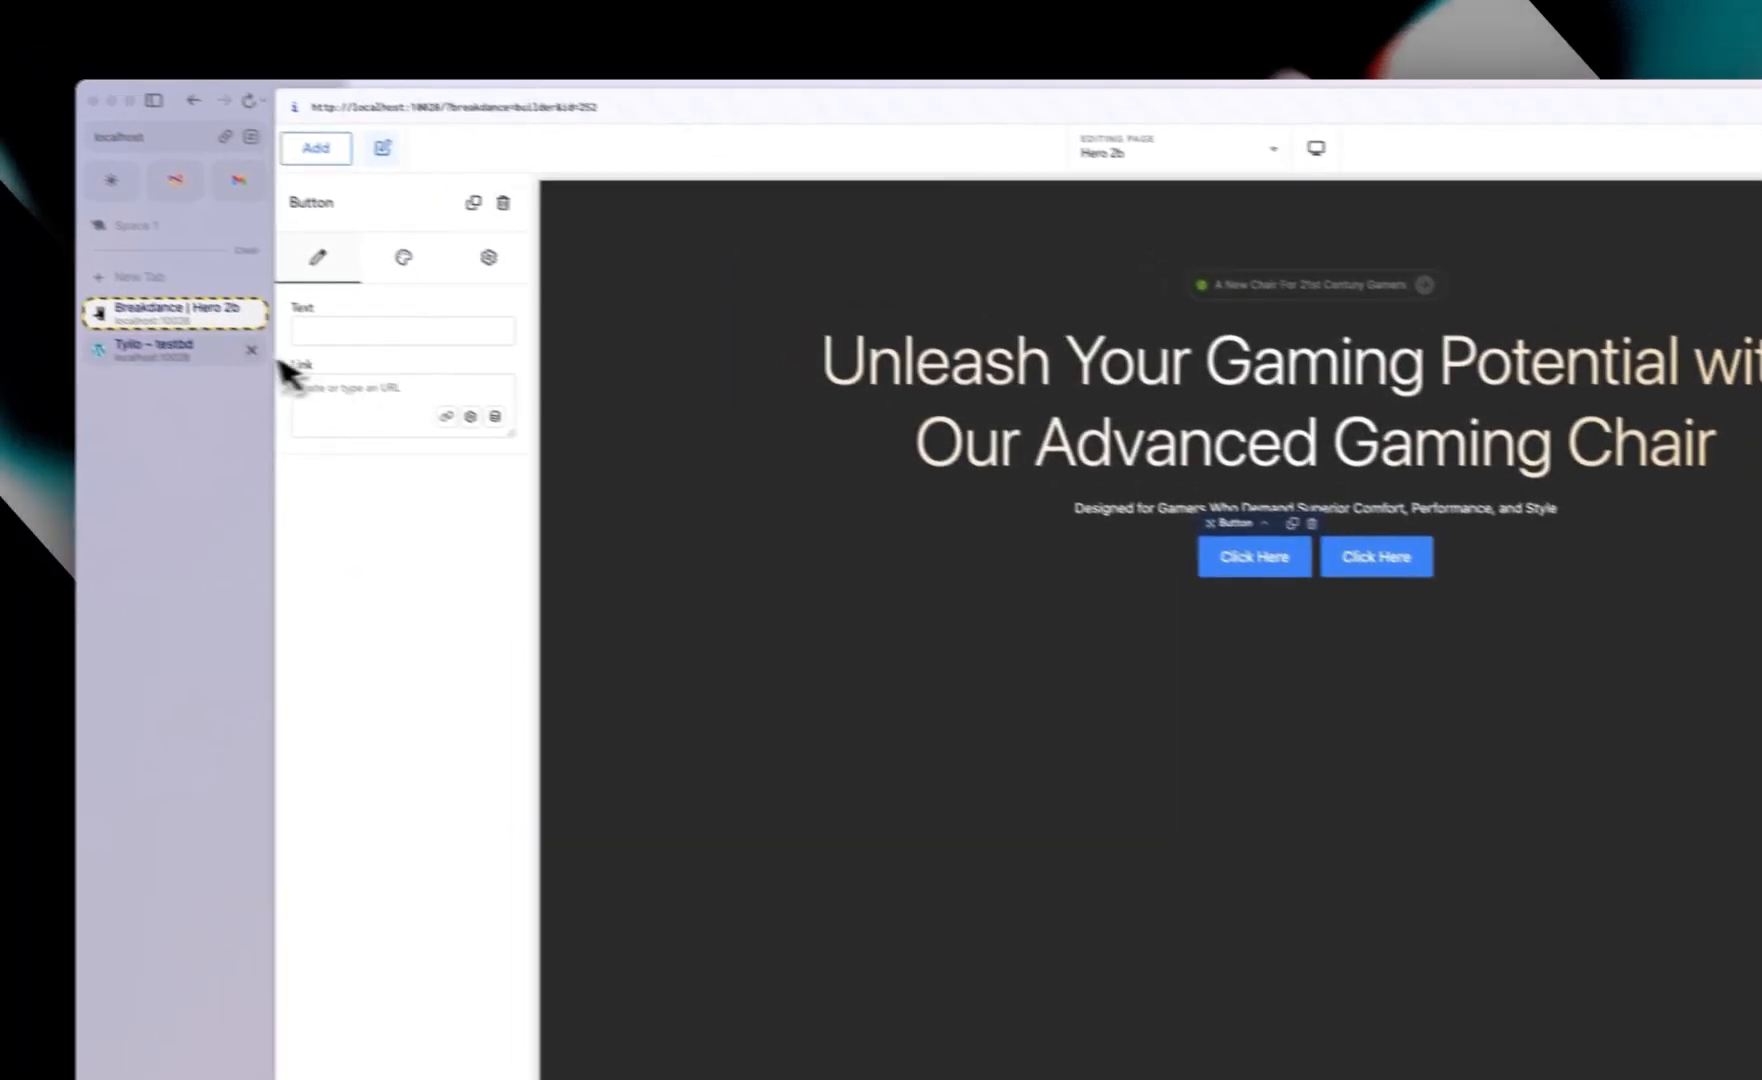
click(225, 348)
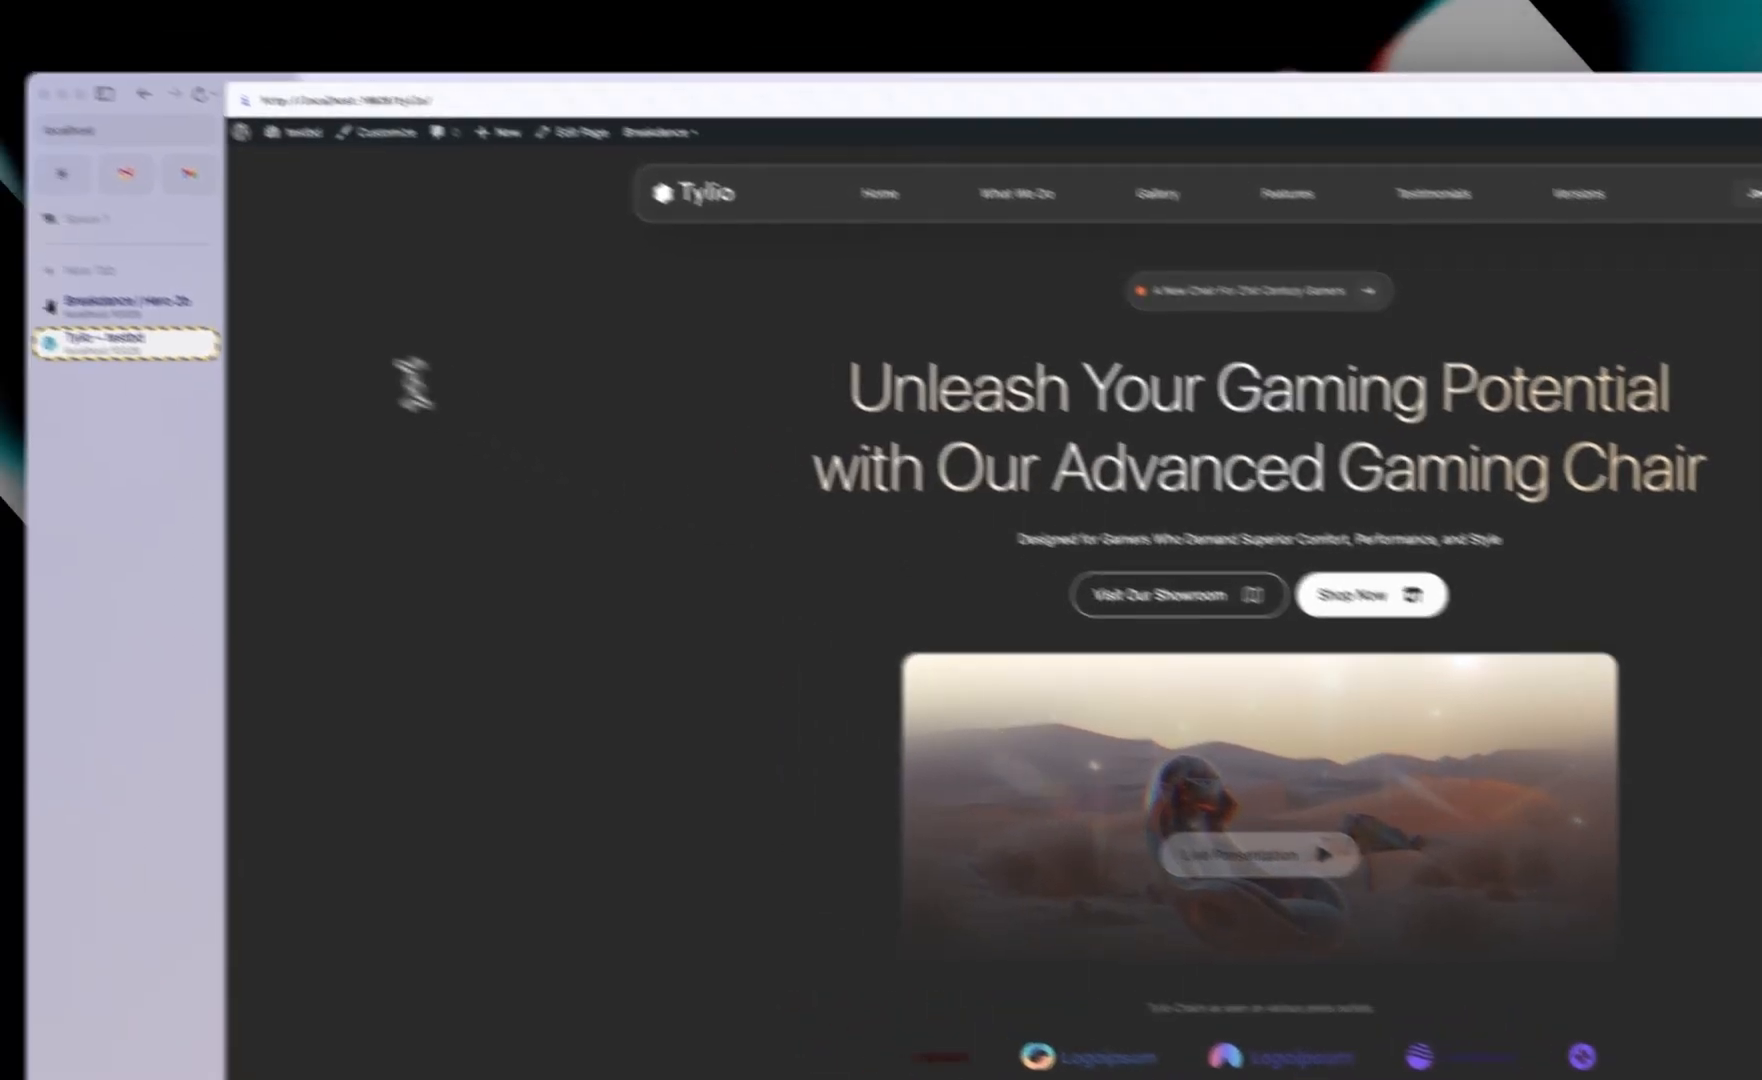
click(40, 252)
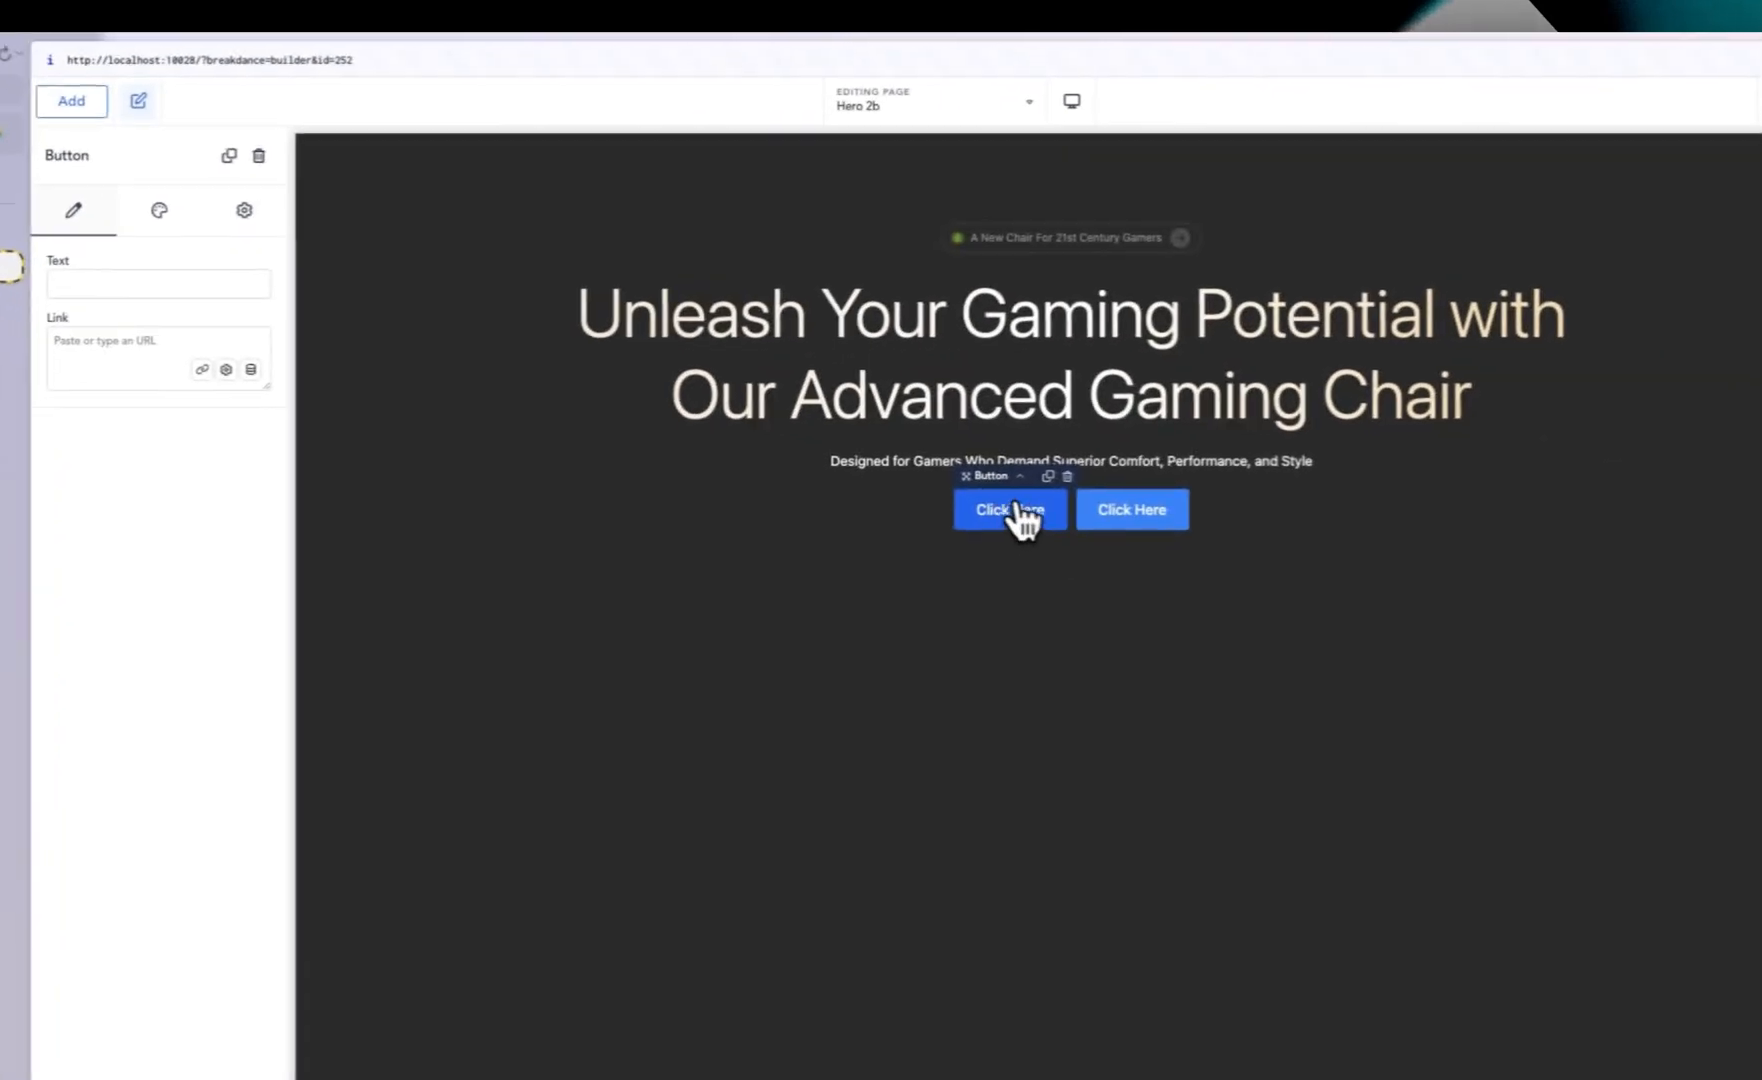
double_click(1008, 512)
text(V)
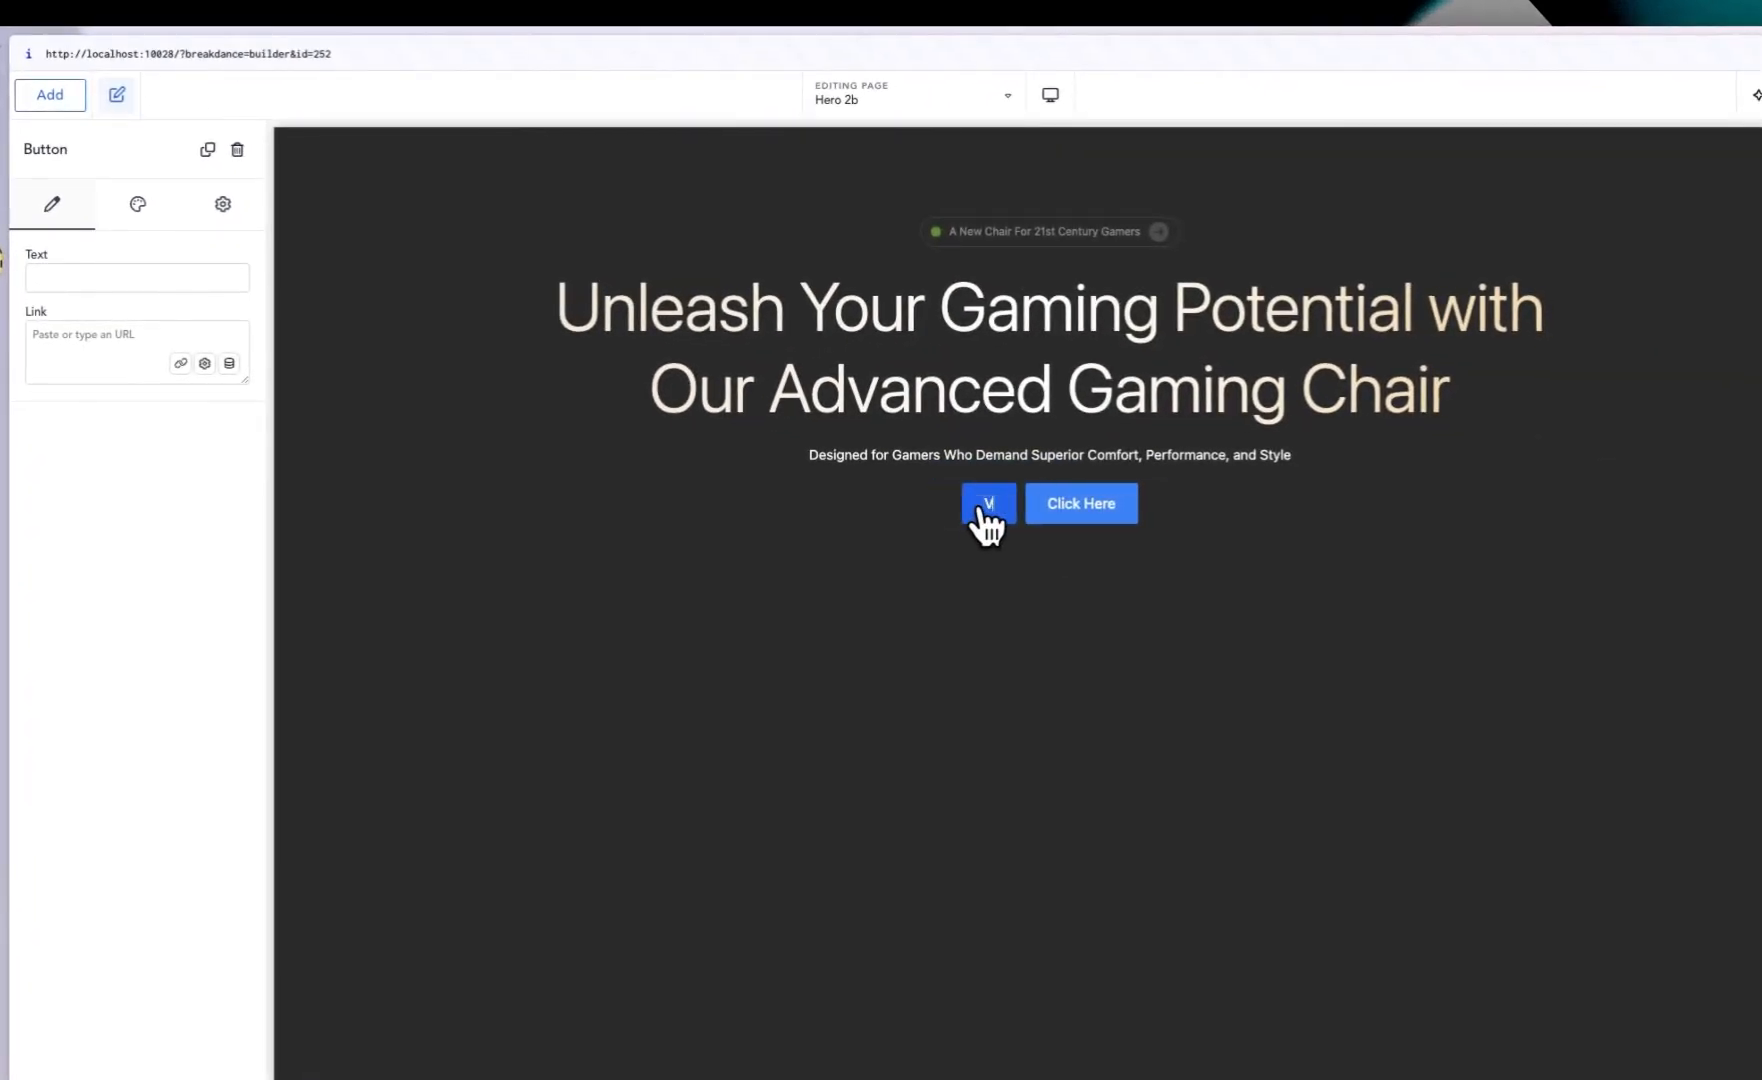
text(isit Our Showroom)
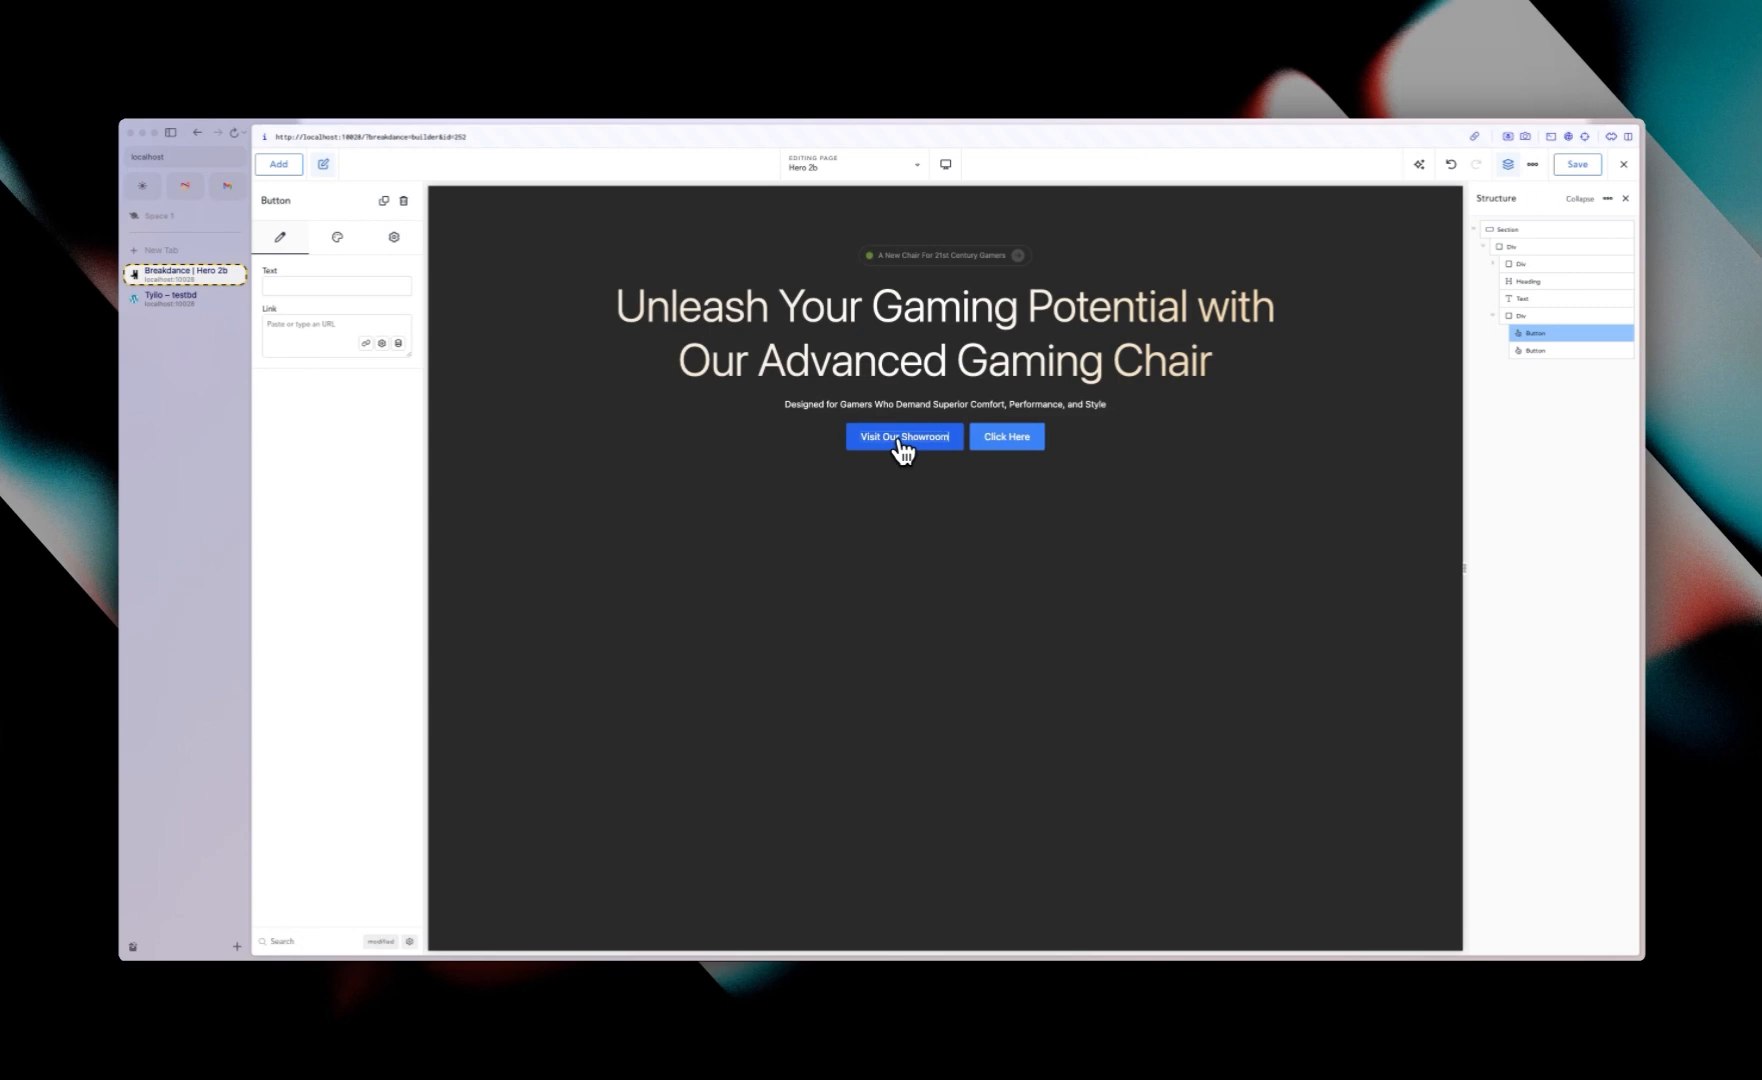
Step: Change the second button's label to Shop Now
click(180, 295)
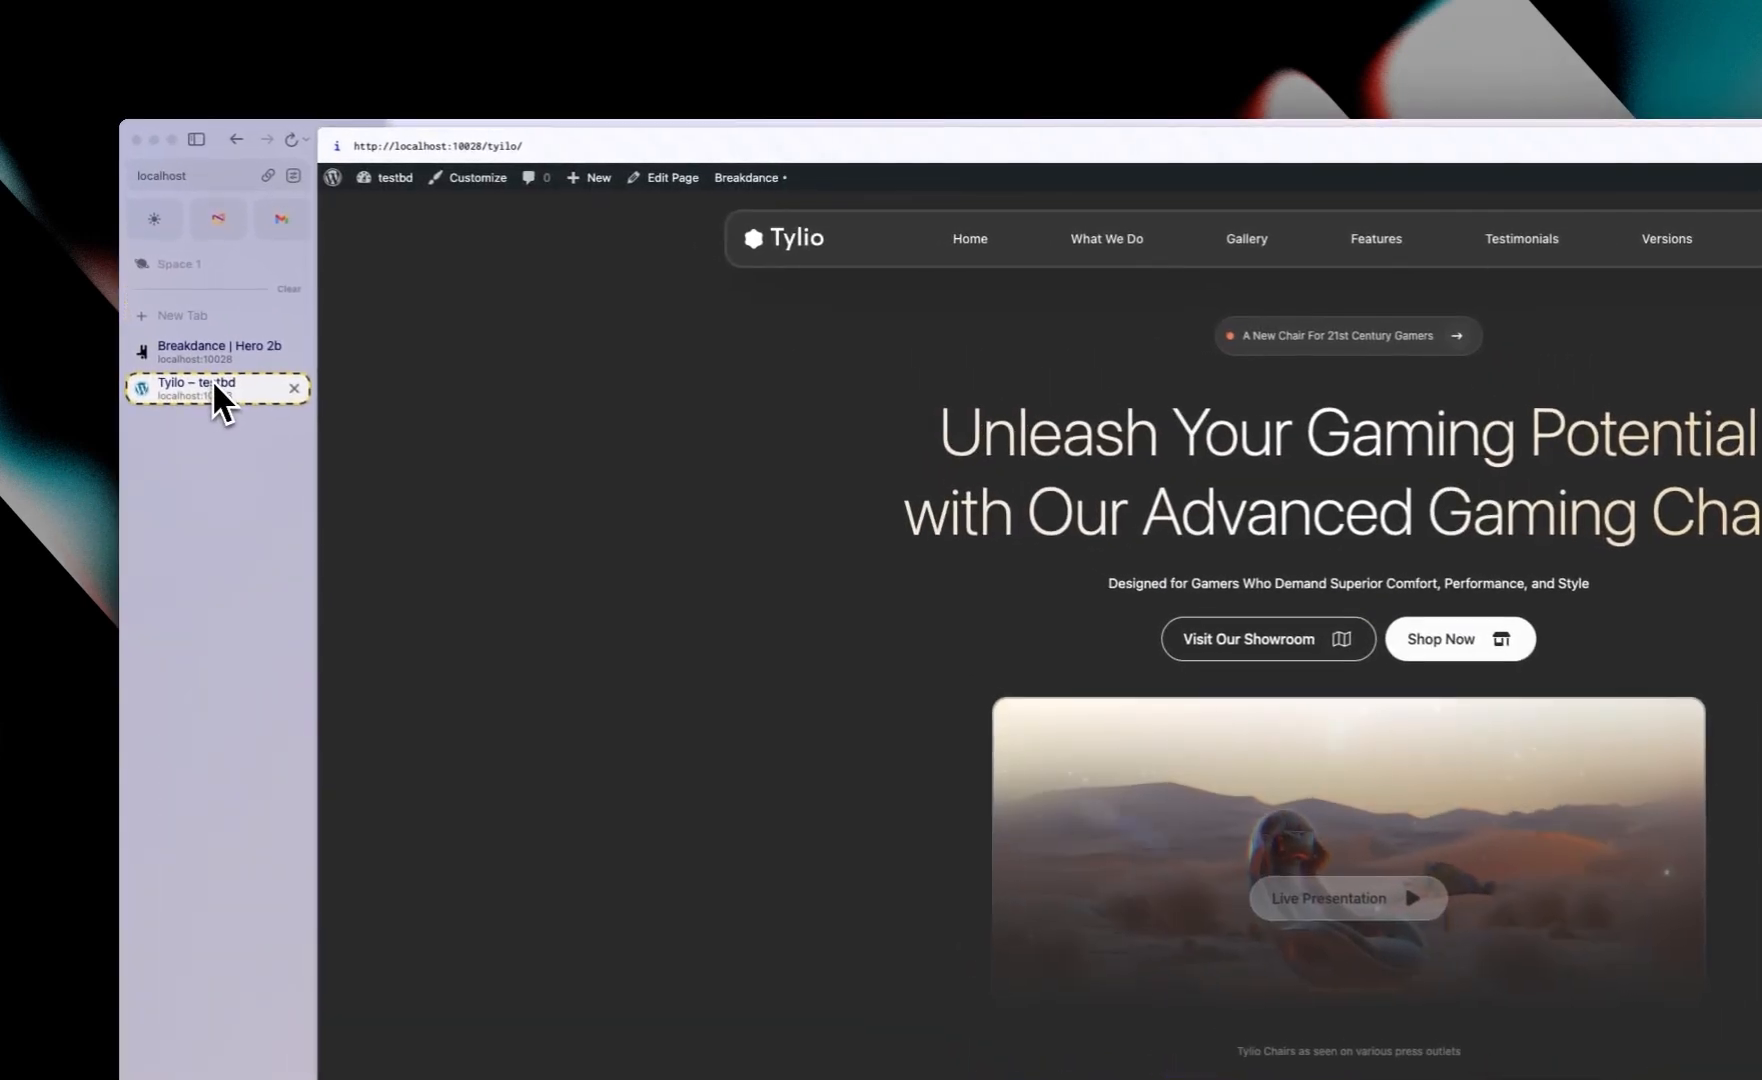
click(183, 282)
double_click(1437, 595)
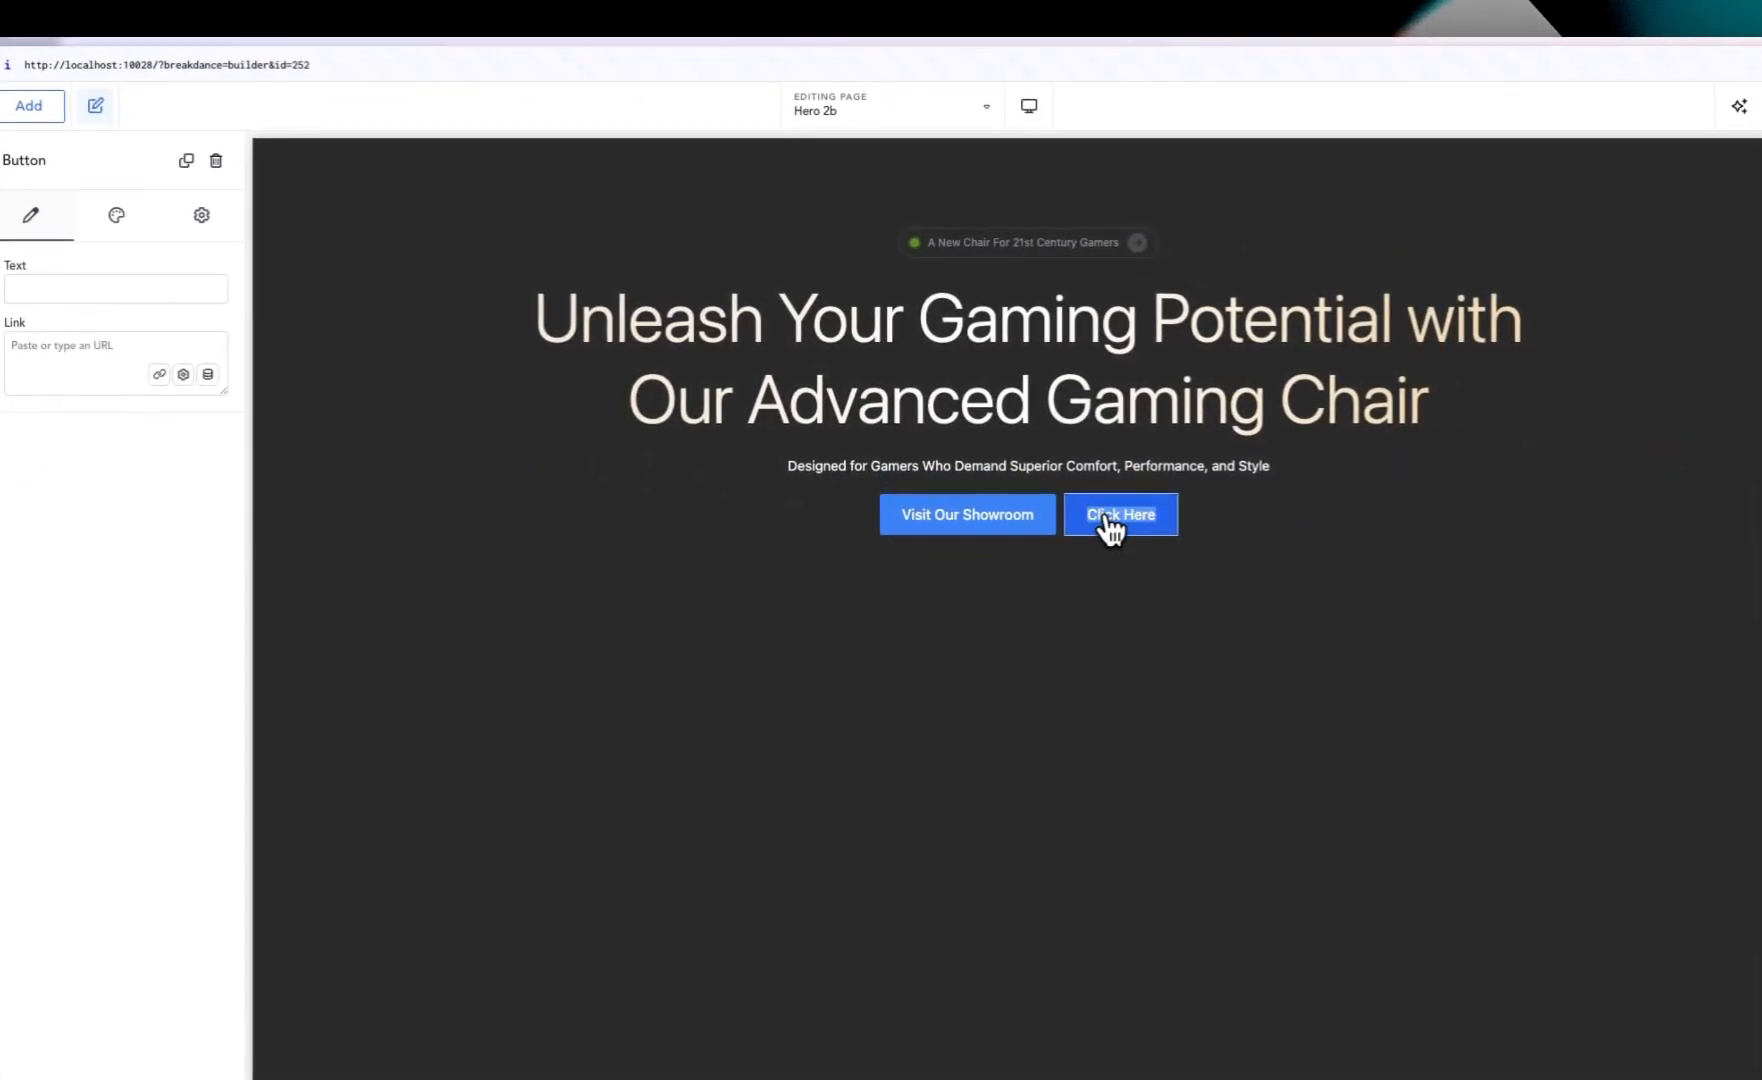
text(Show)
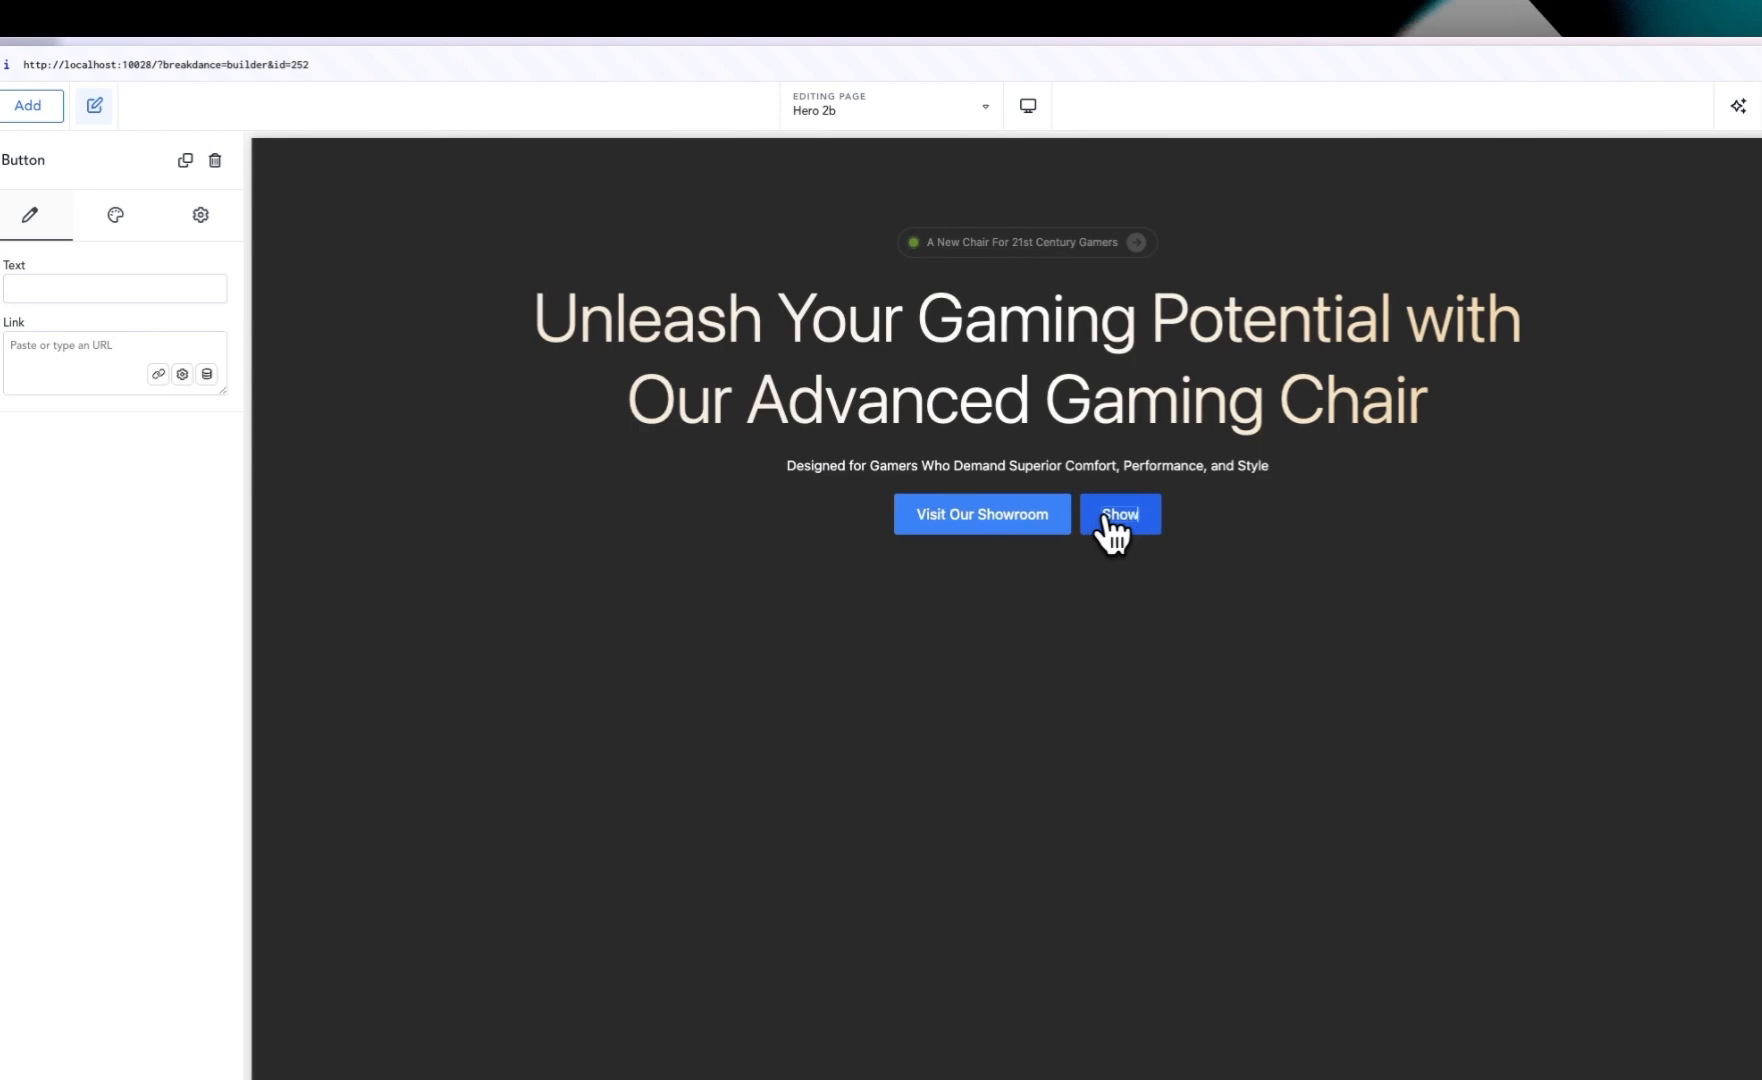
text( Now)
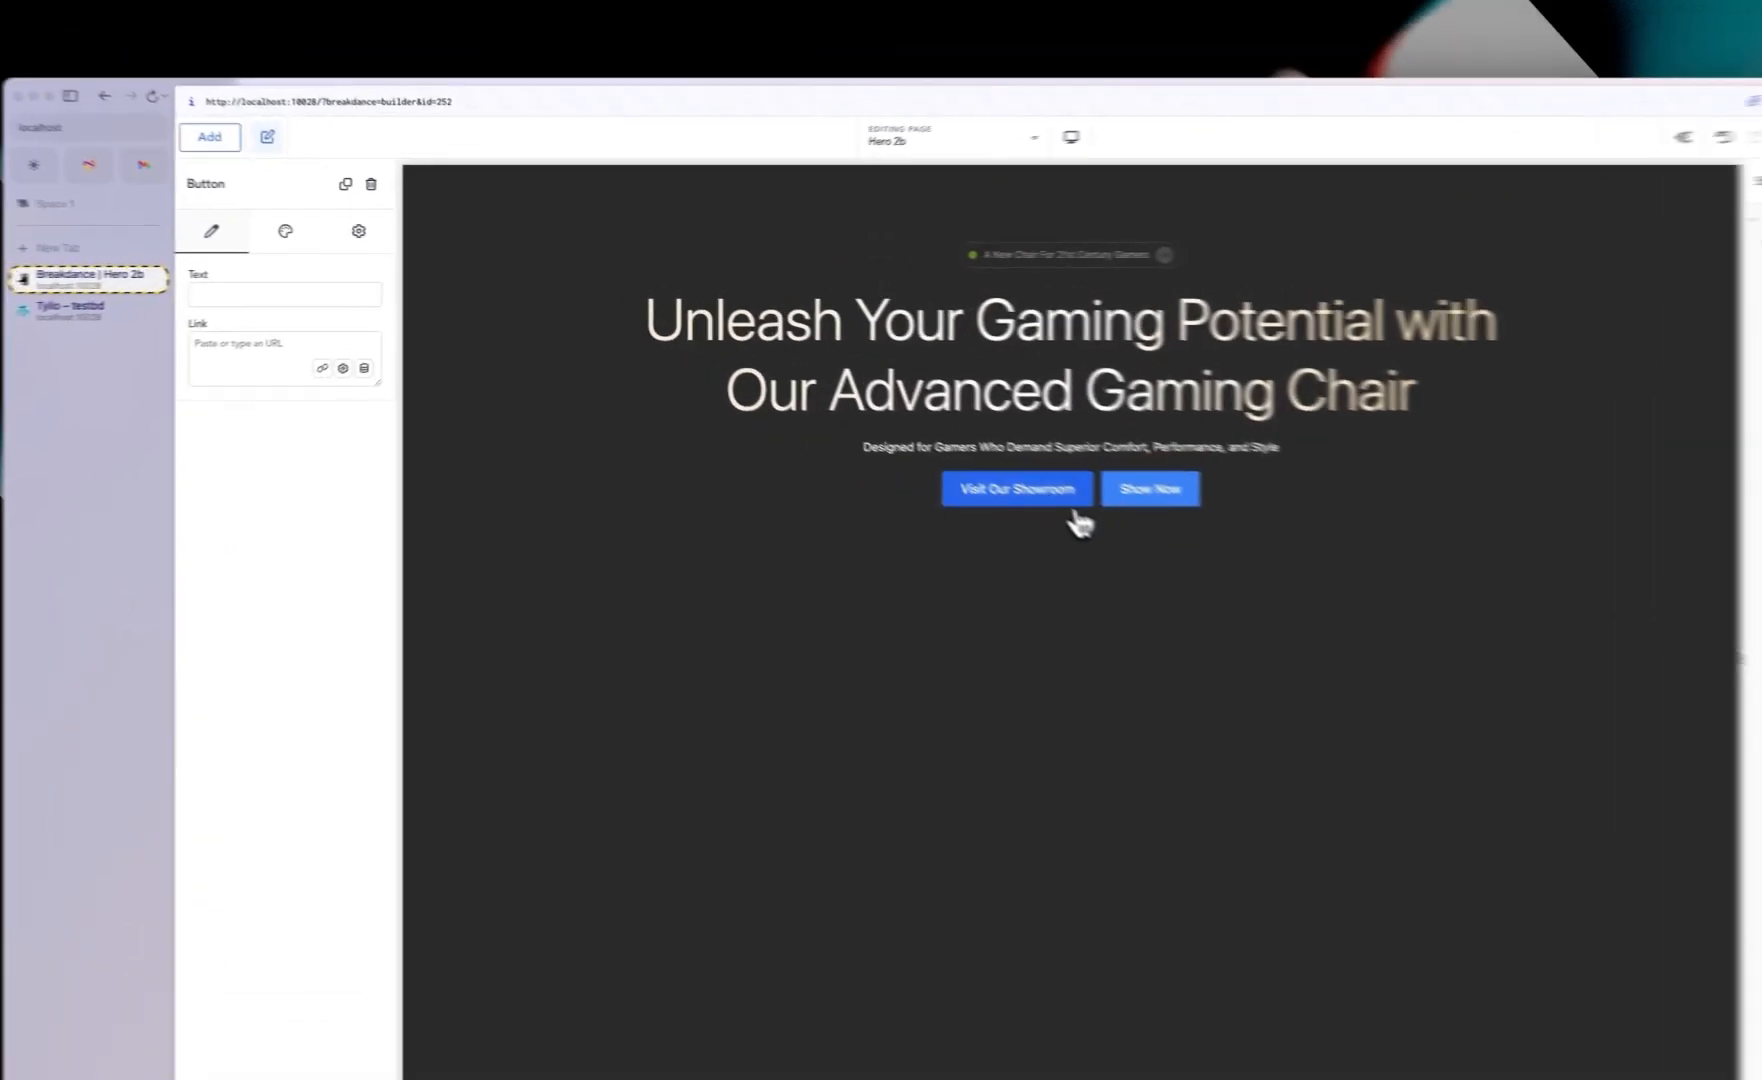
Step: Switch the Visit Our Showroom button to the Custom button style and open its custom style settings
click(935, 440)
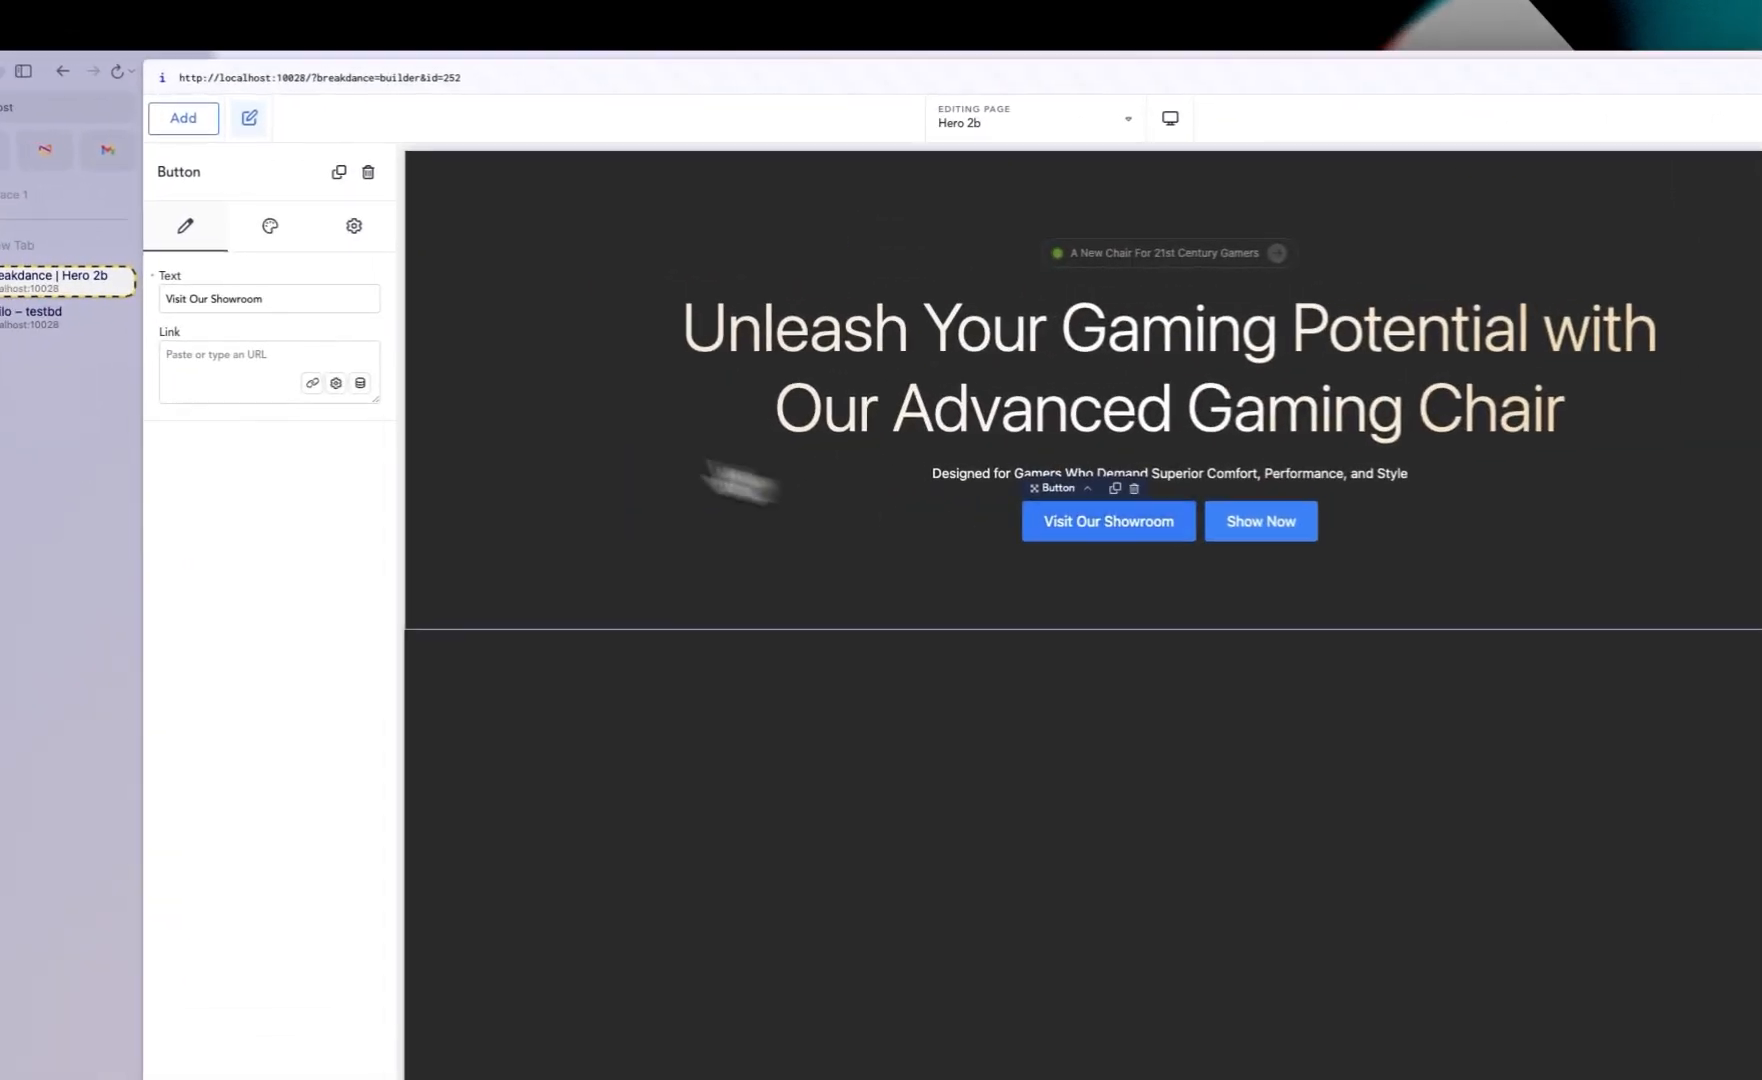
click(337, 237)
click(428, 305)
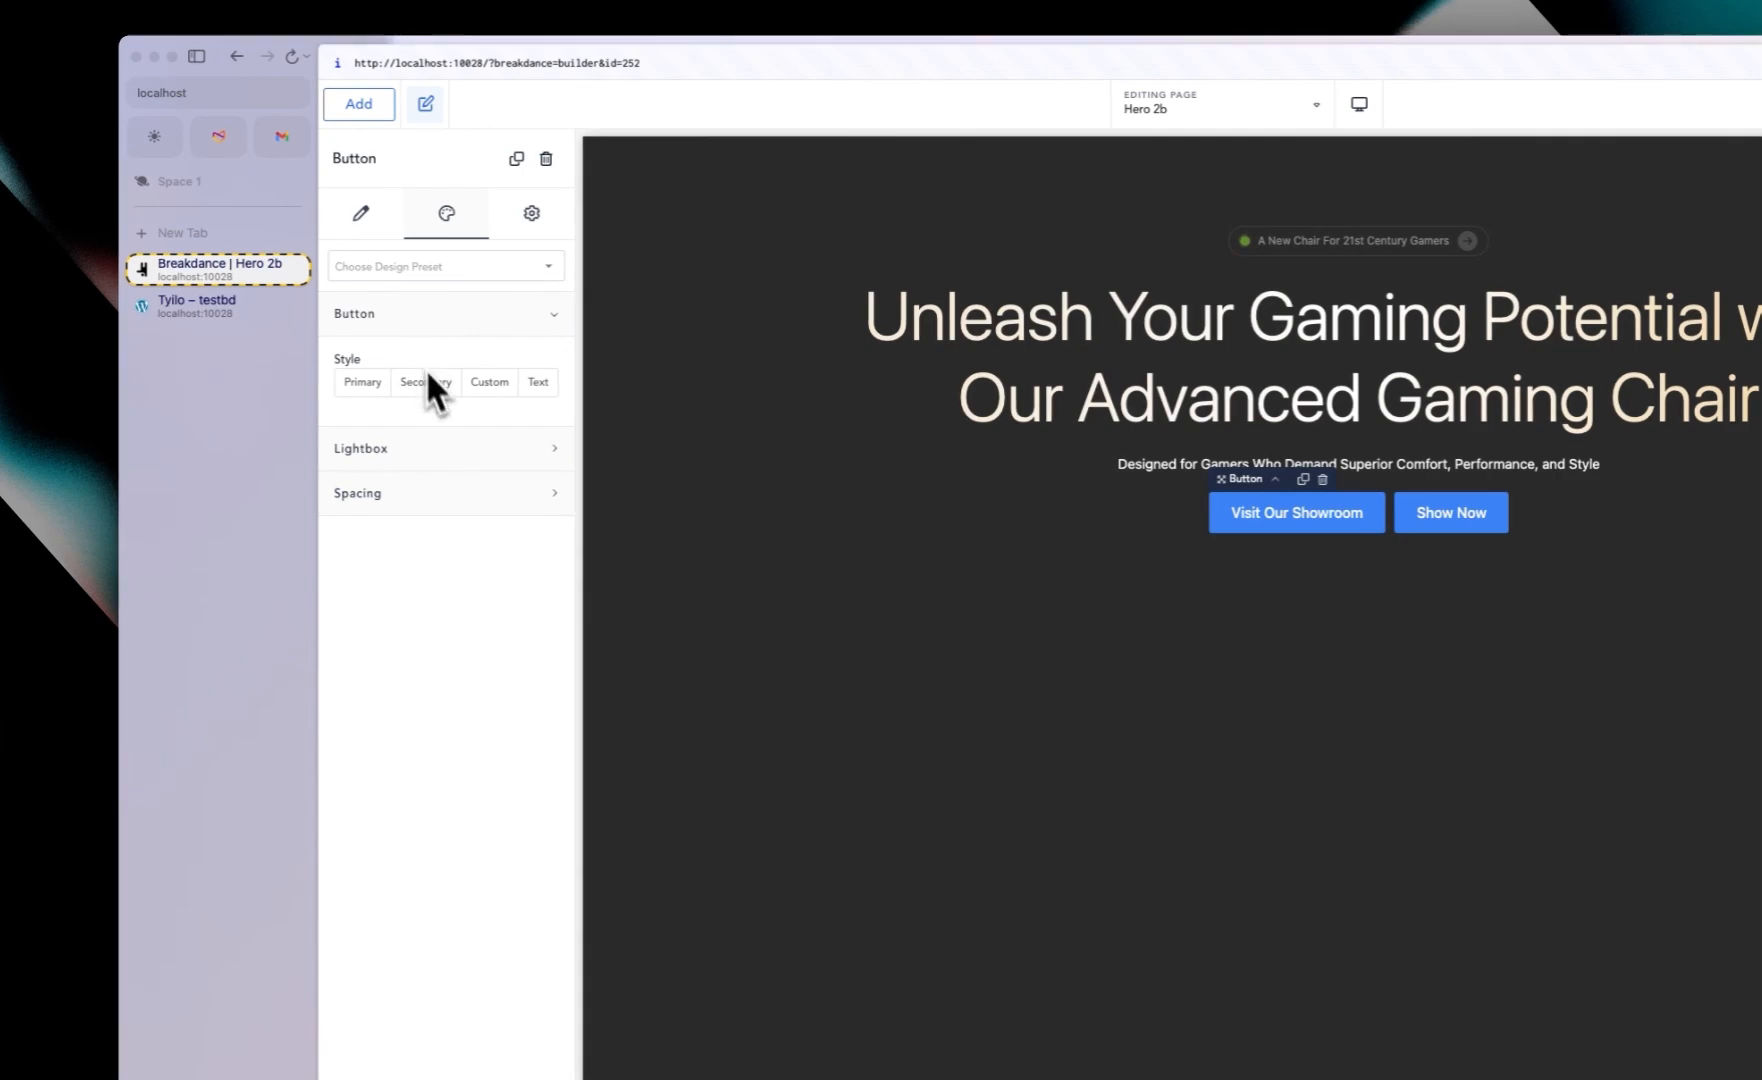
click(490, 385)
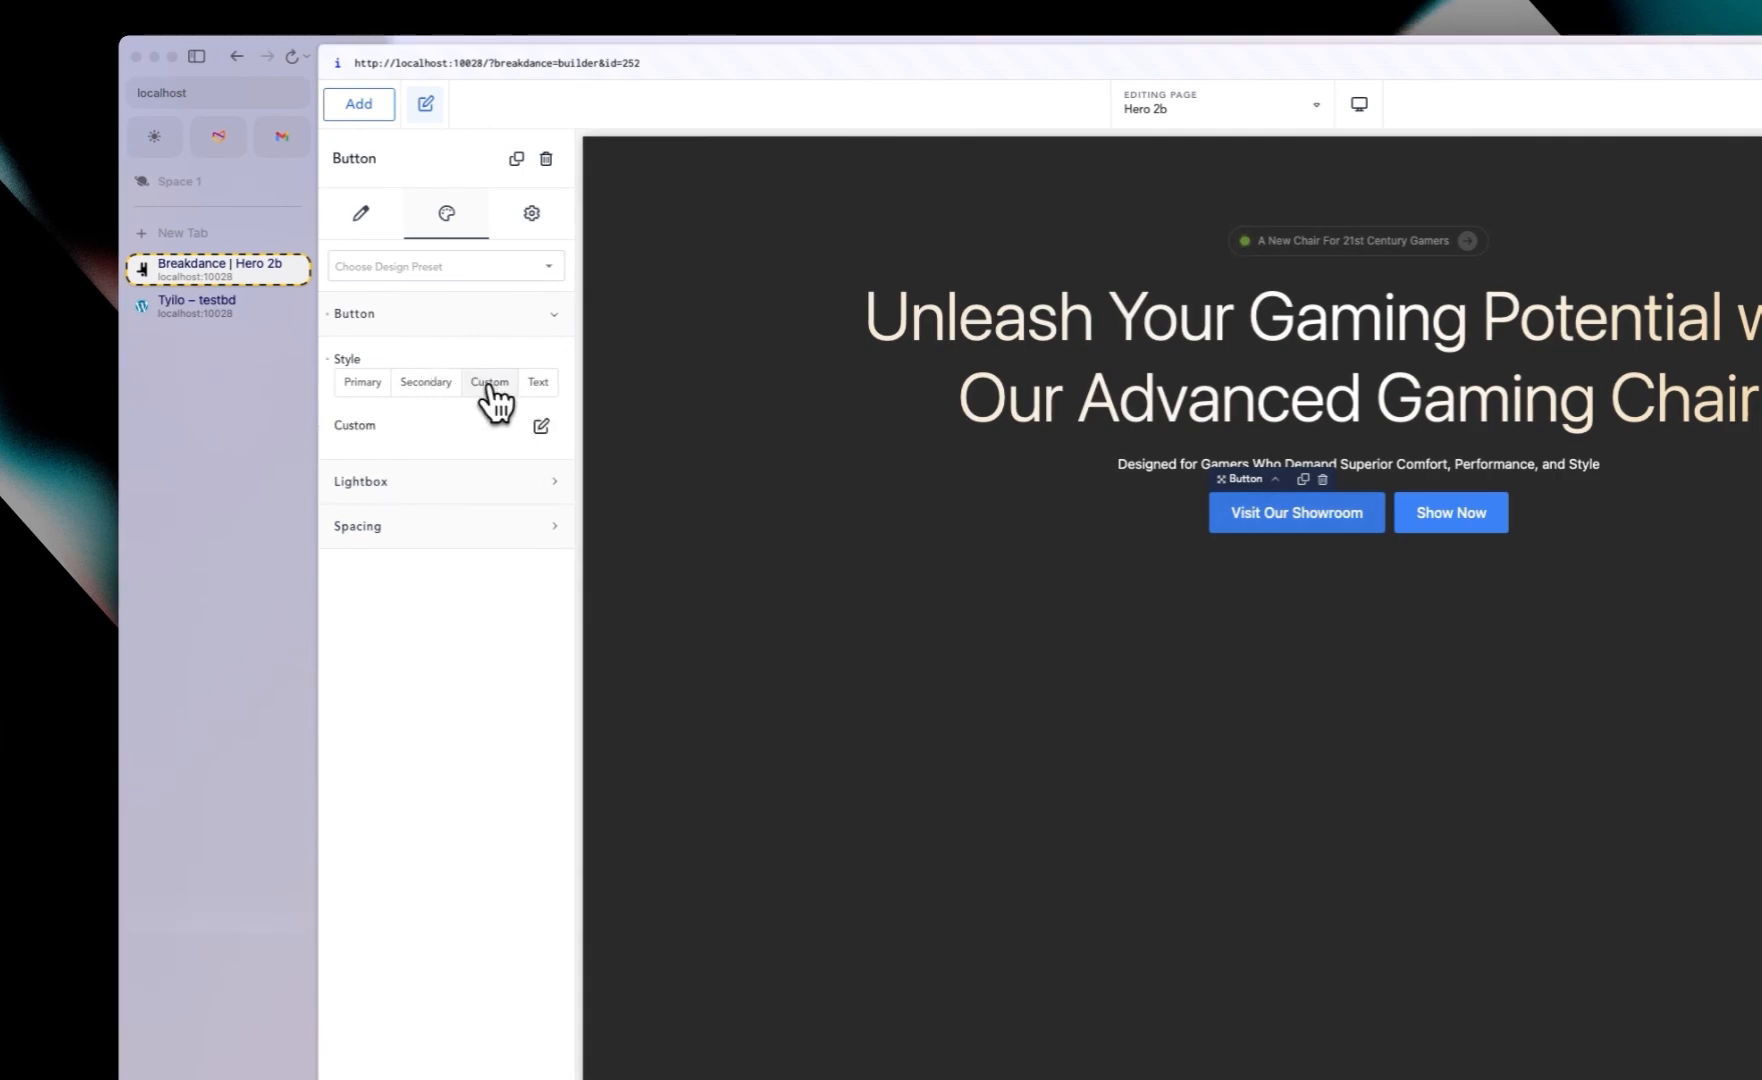
click(541, 427)
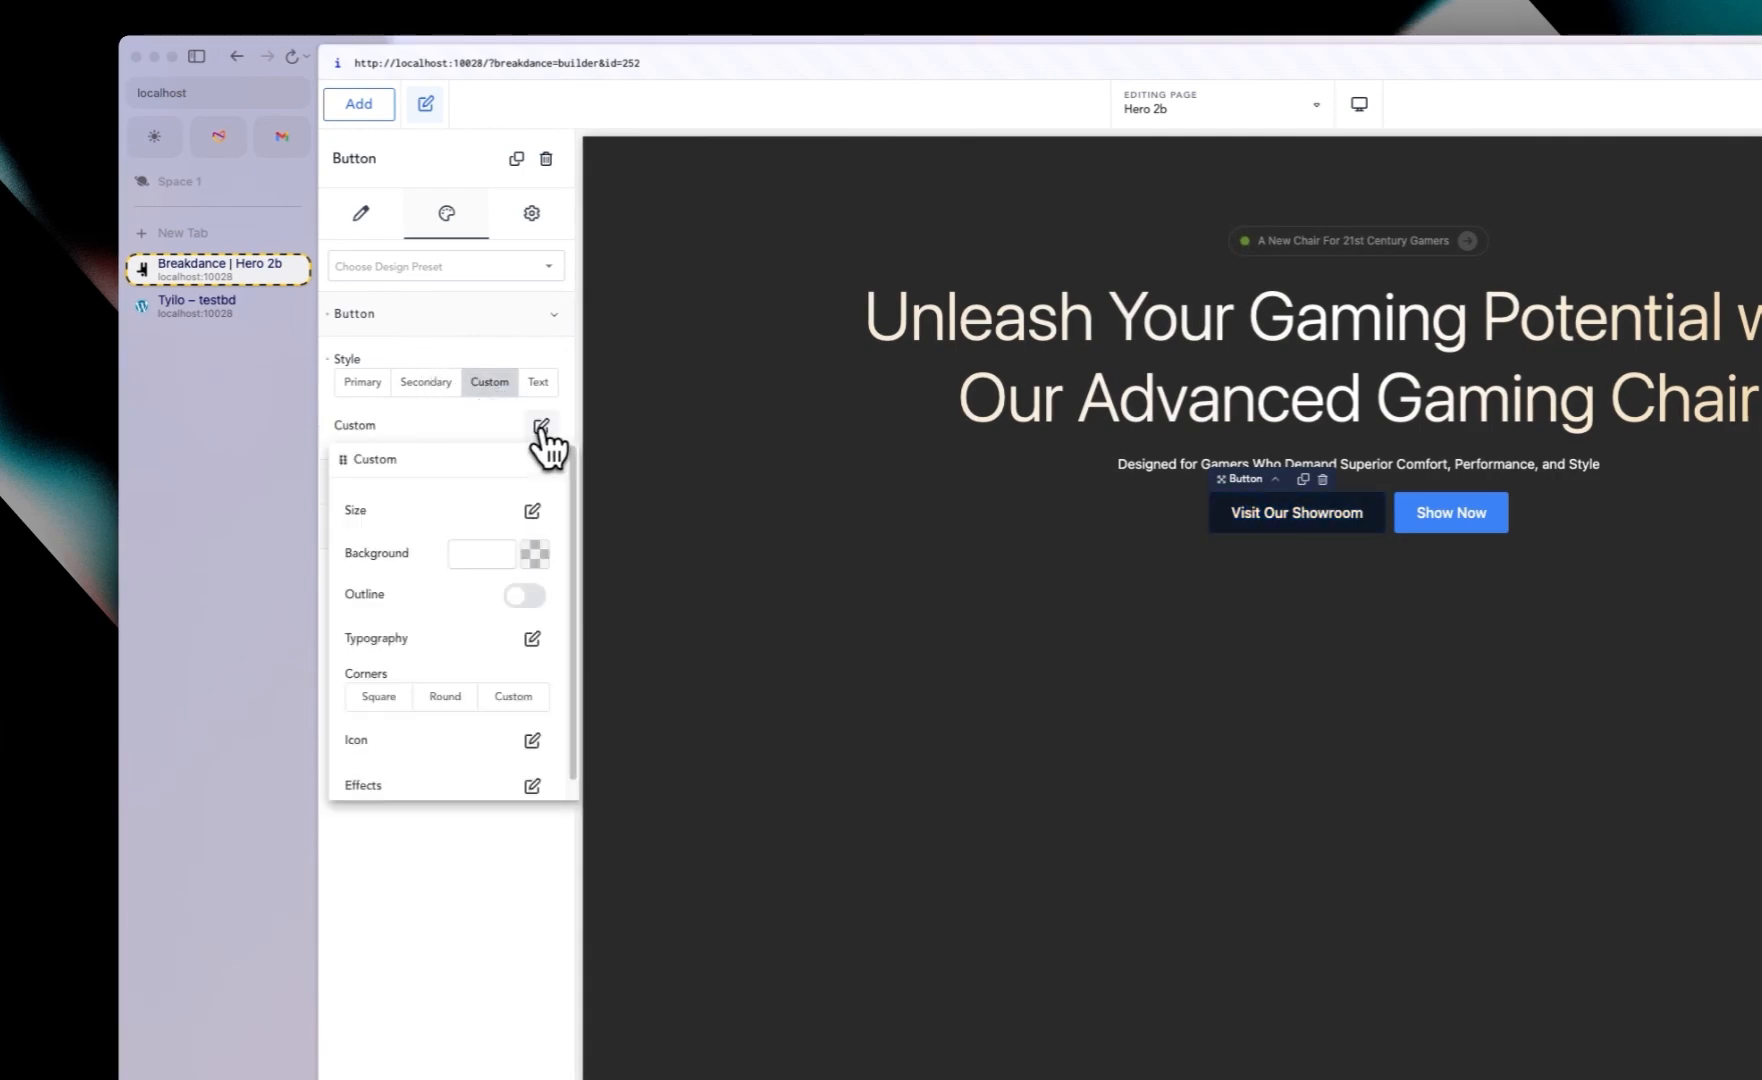
click(203, 304)
click(209, 278)
Step: Turn on the first button's outline and give it round corners
click(527, 595)
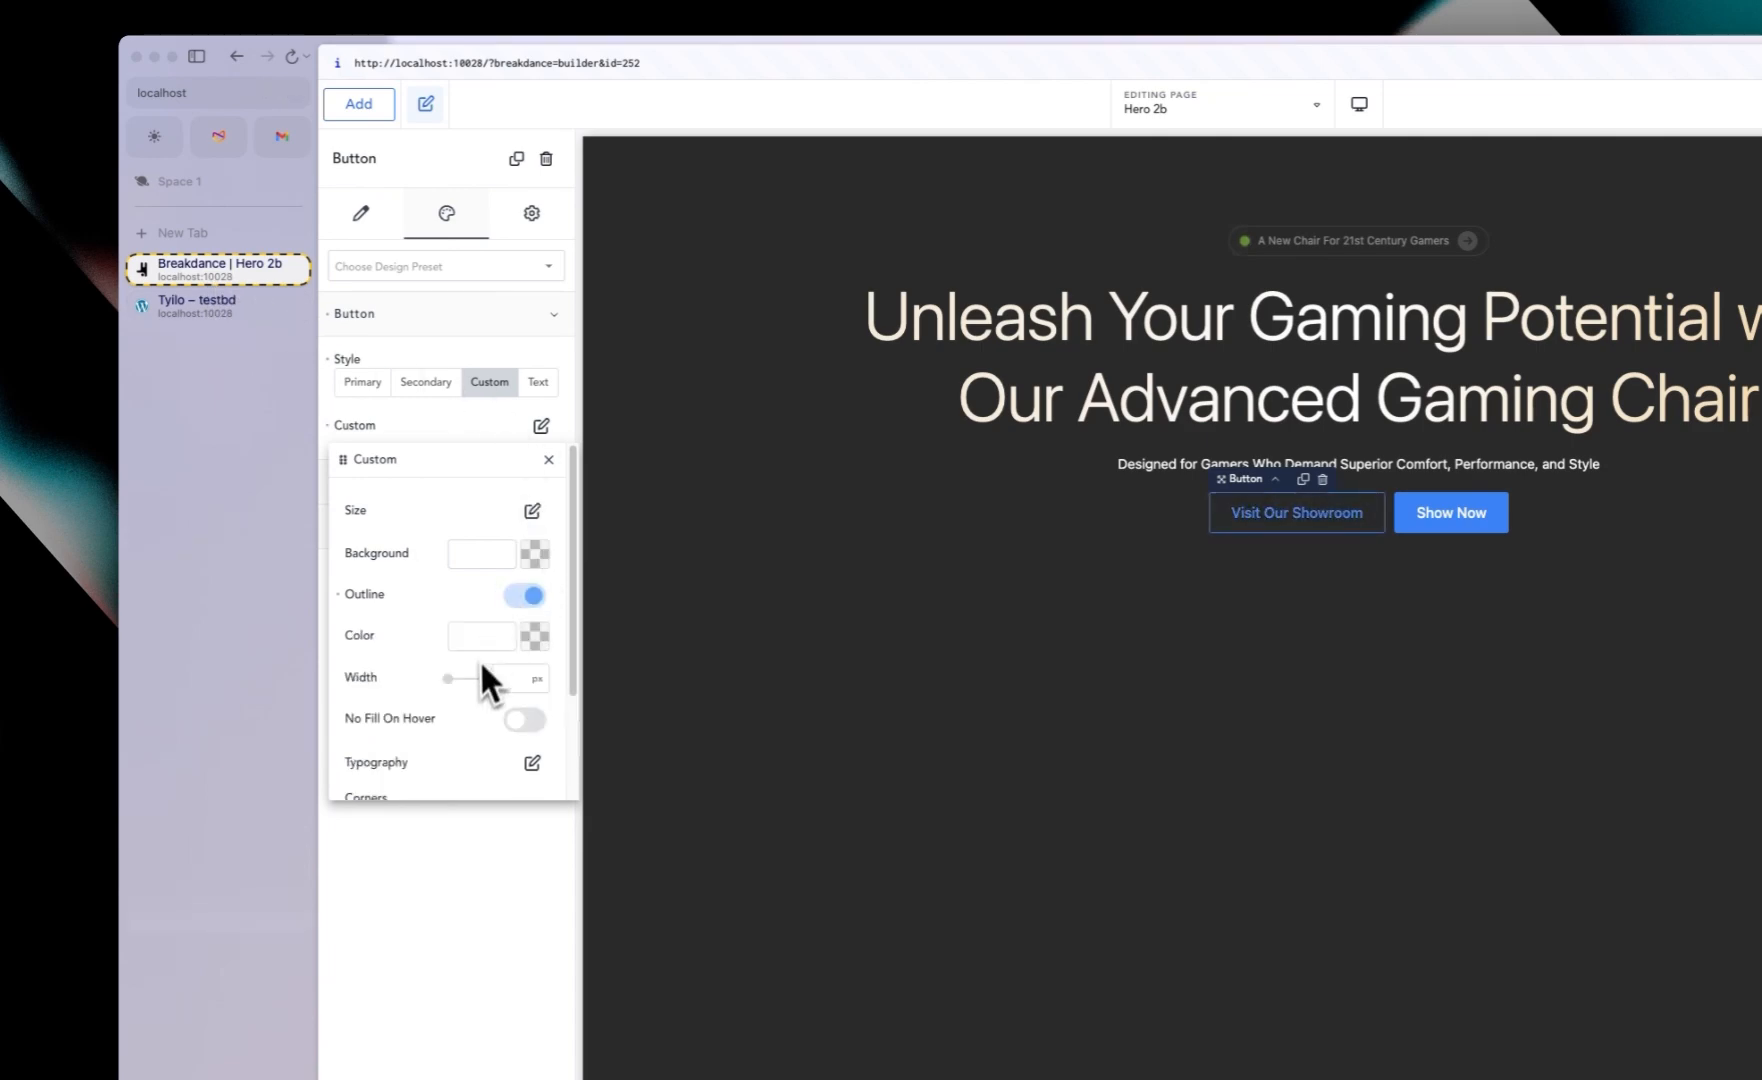
scroll(495, 690, down, 2)
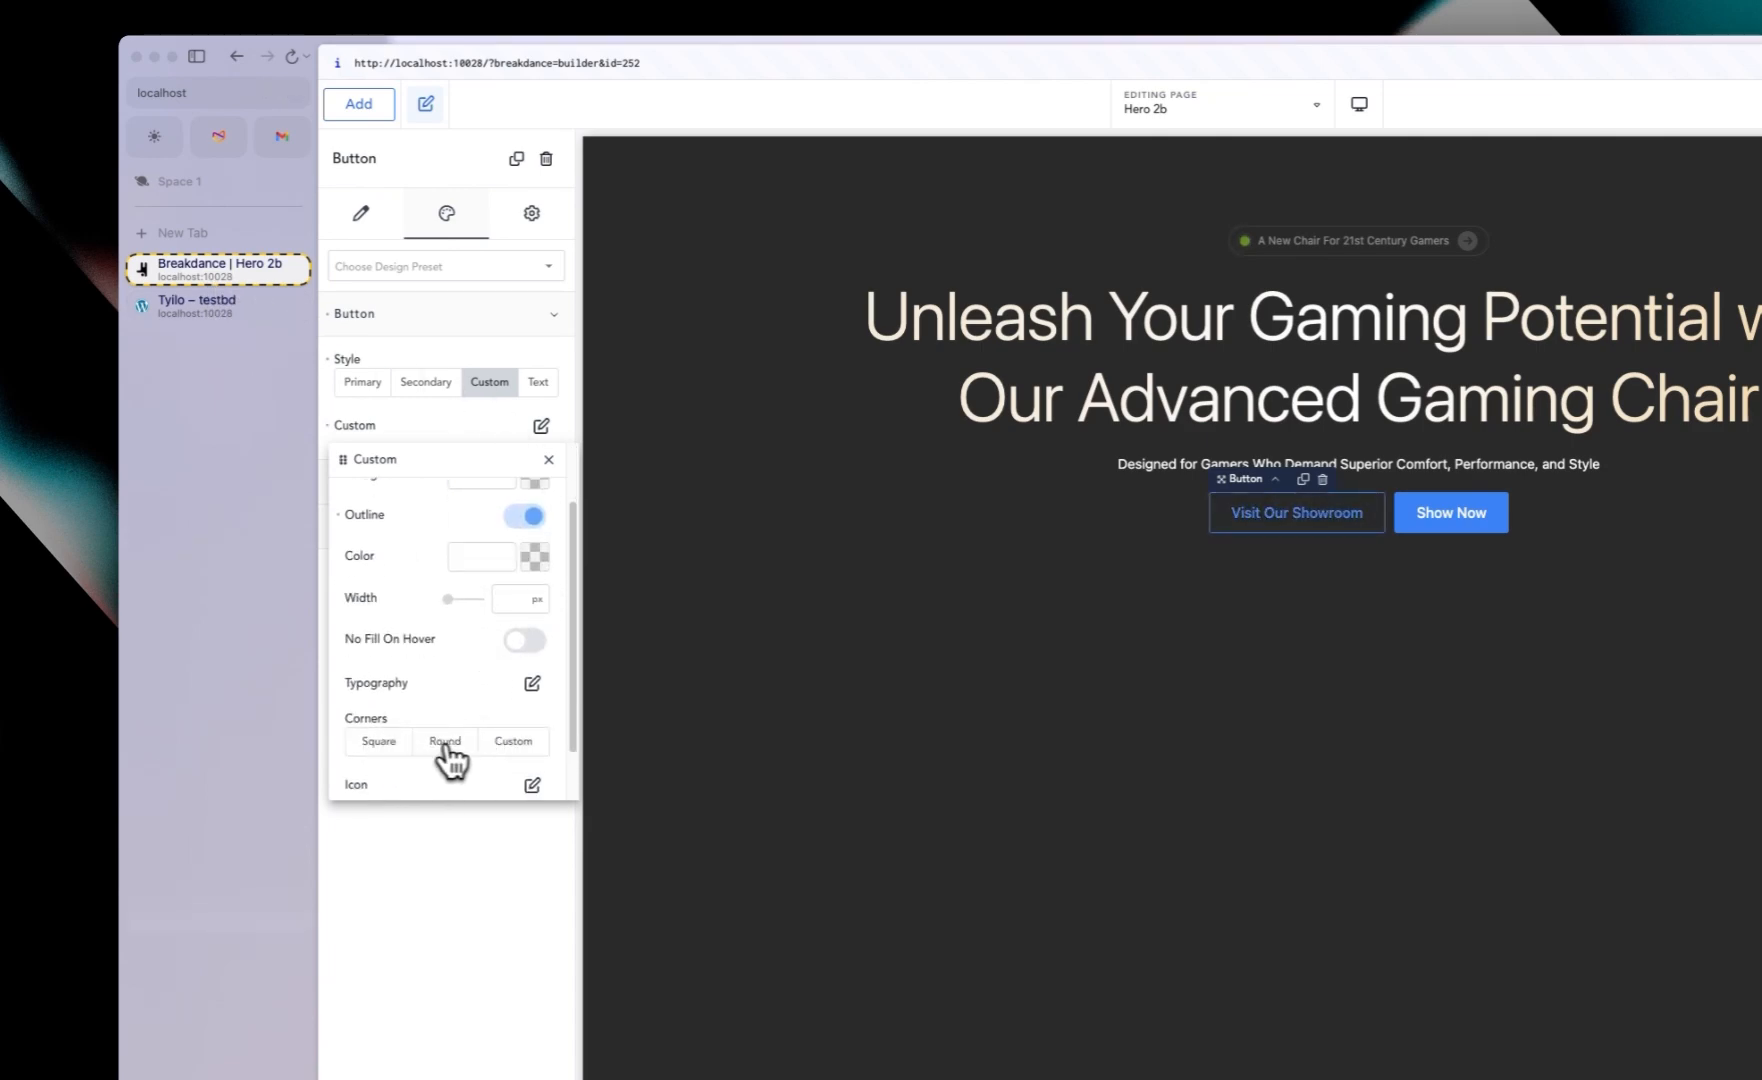
click(450, 741)
Step: Set the first button's outline color to a light cream, about #FFEBCF, with No Fill On Hover on
click(536, 556)
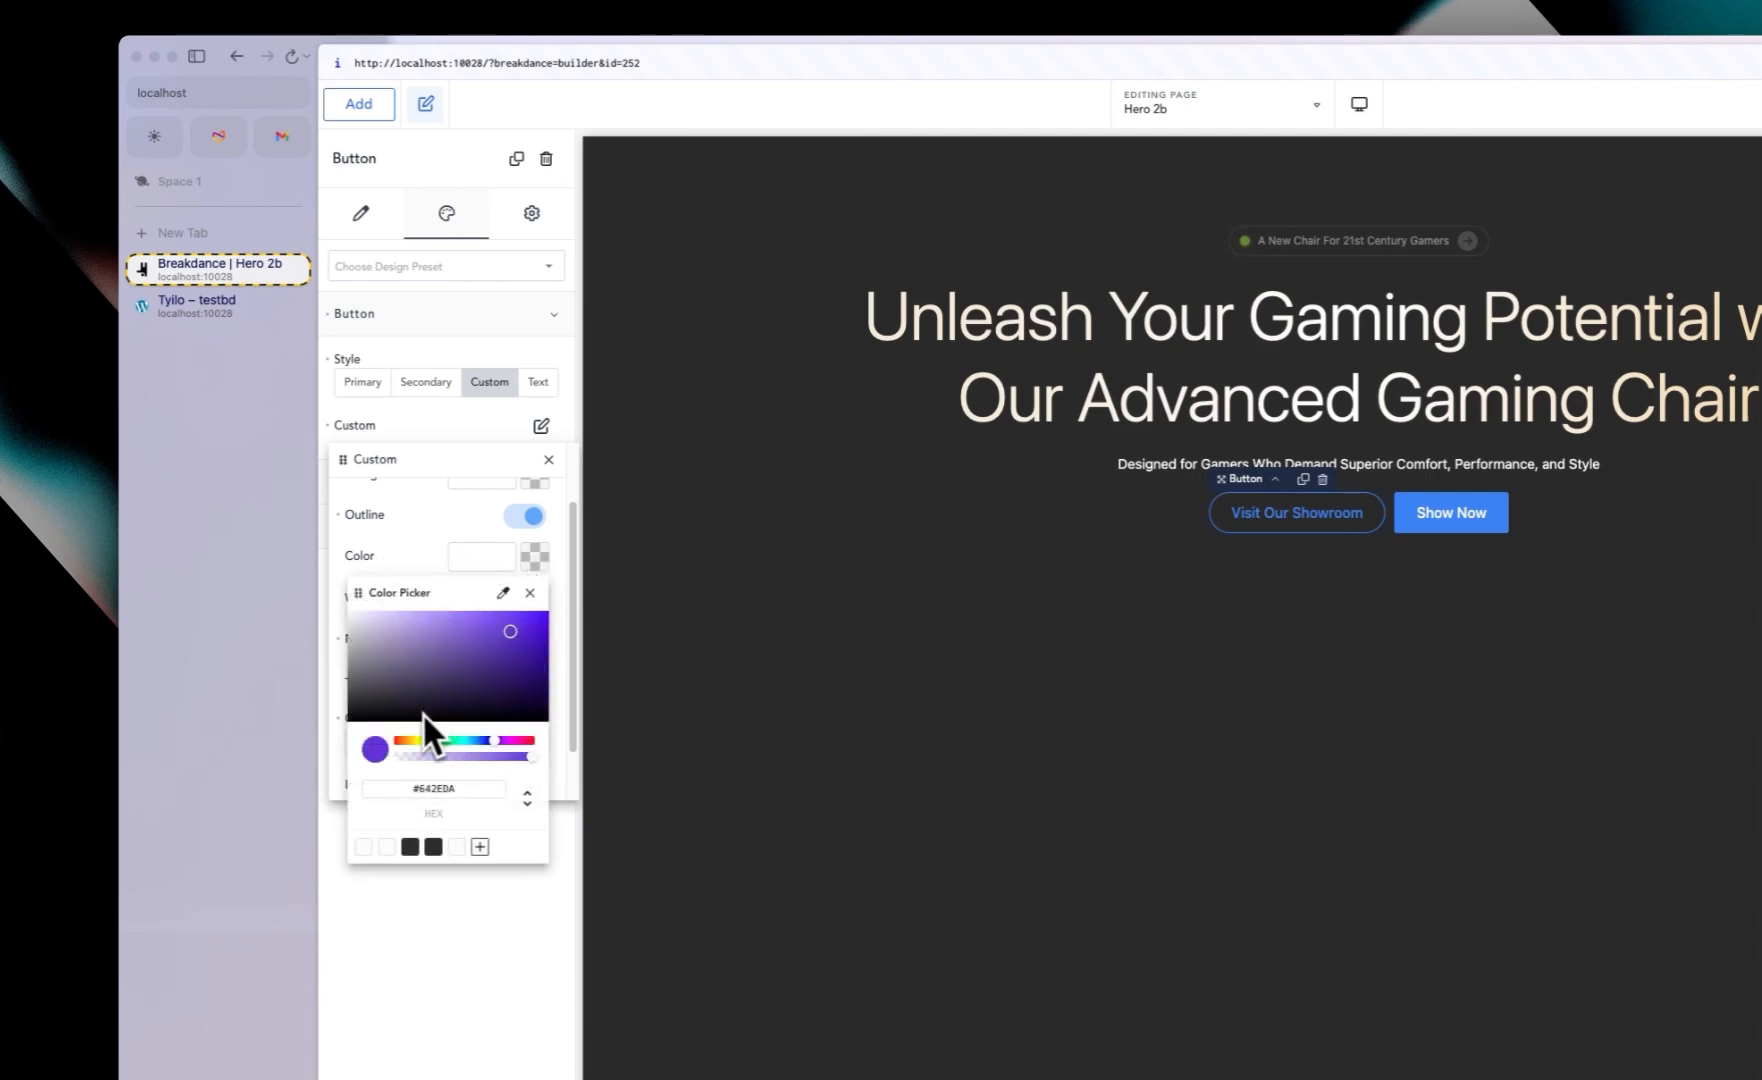
click(412, 741)
mouse_move(508, 688)
mouse_down()
mouse_move(500, 629)
mouse_move(426, 590)
mouse_up()
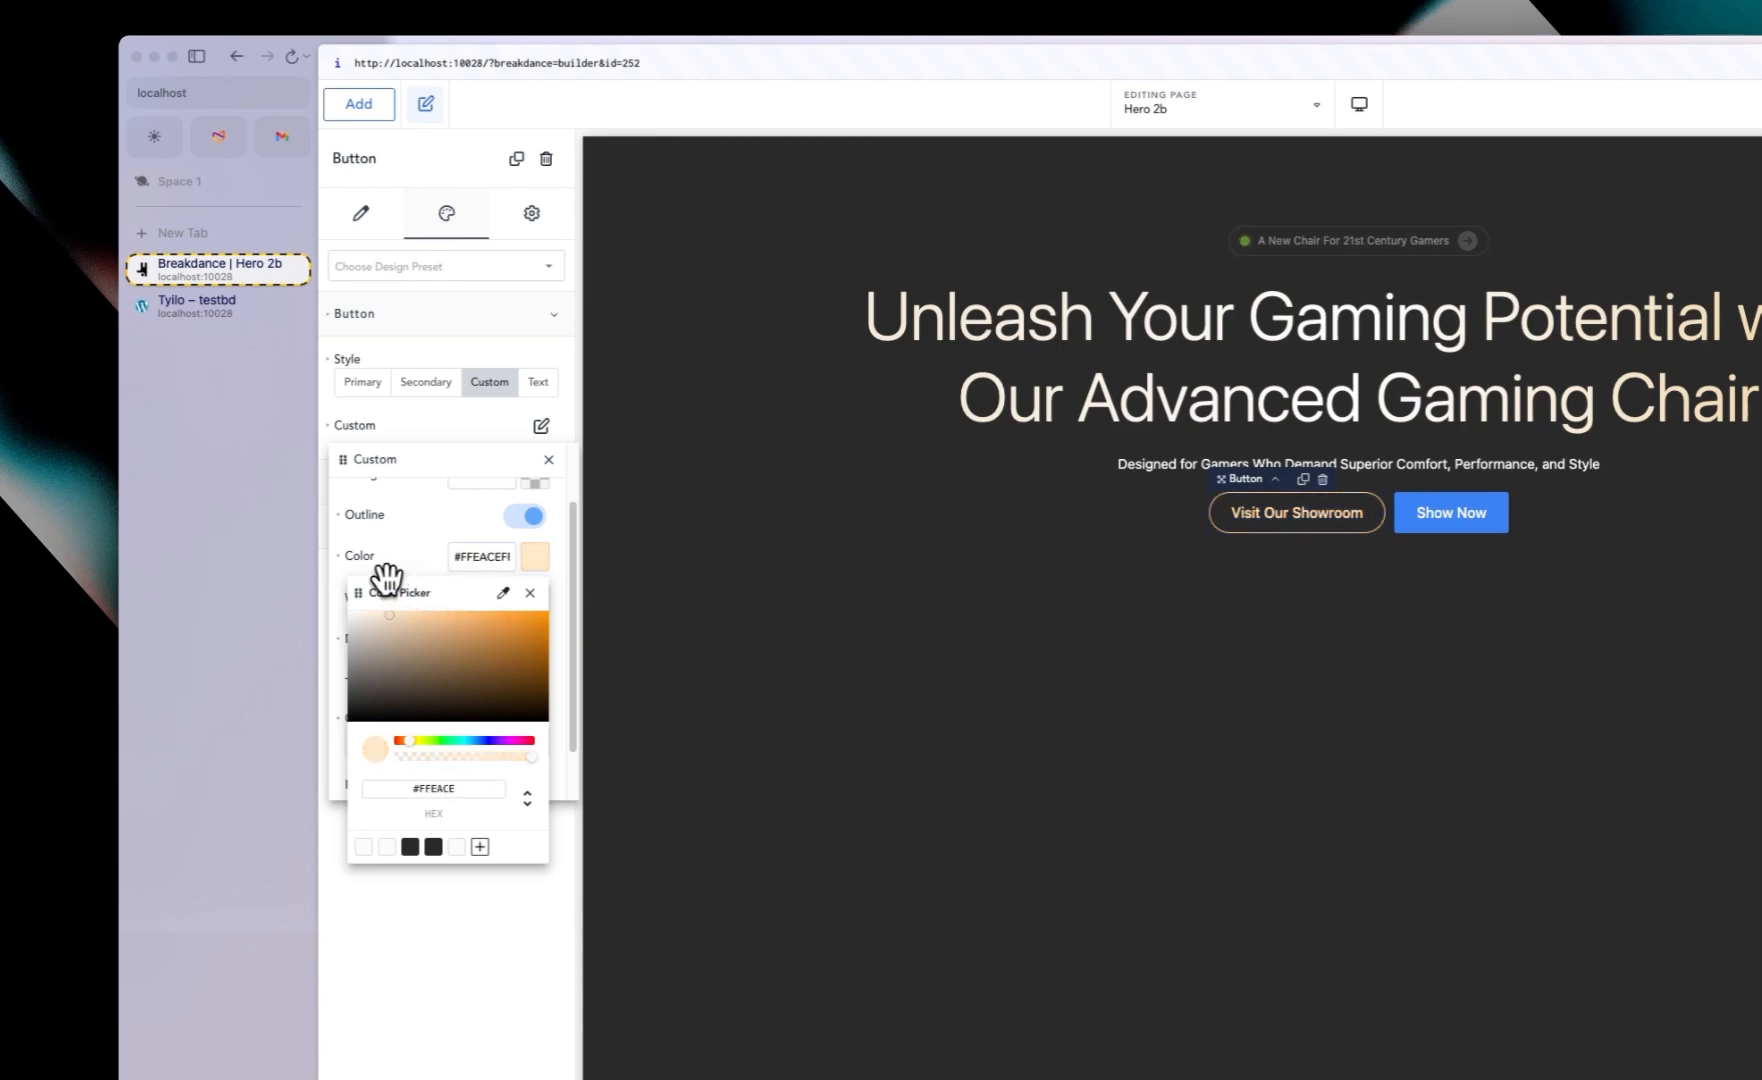
click(412, 548)
Step: Search the icon library for map and add the map2 icon to the first button
scroll(377, 675, down, 2)
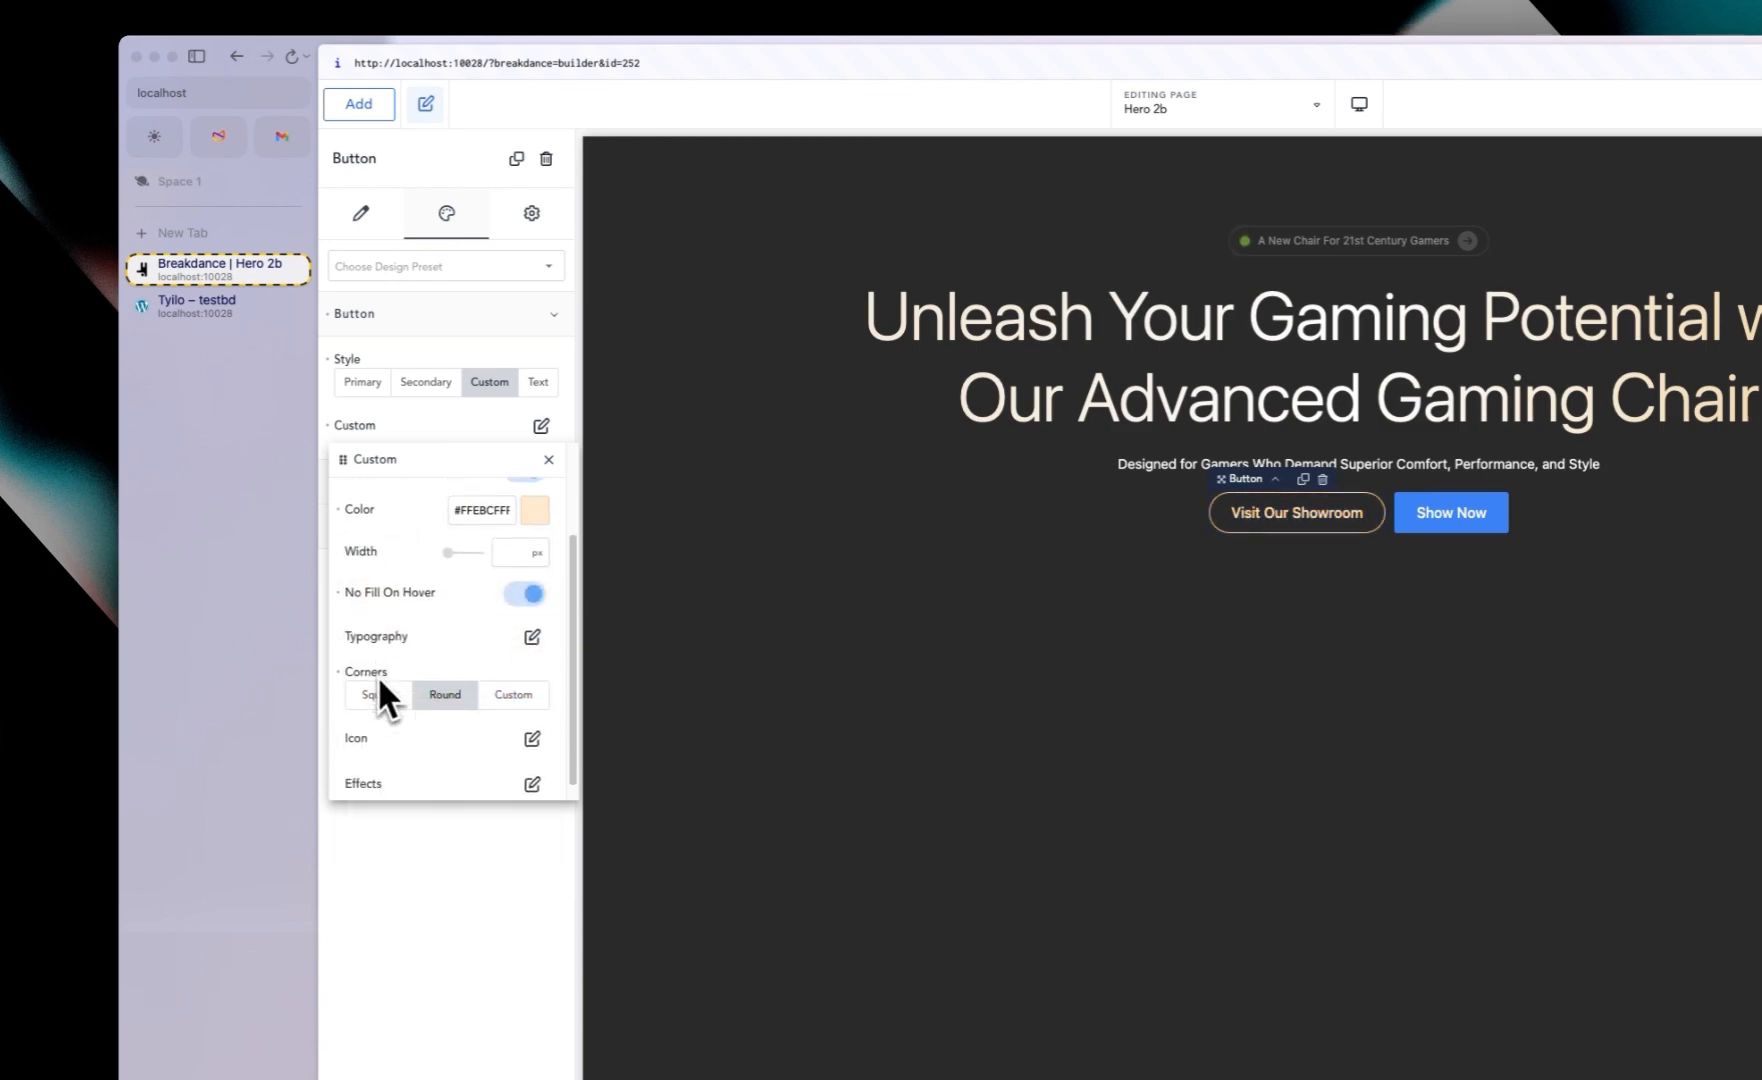
click(532, 722)
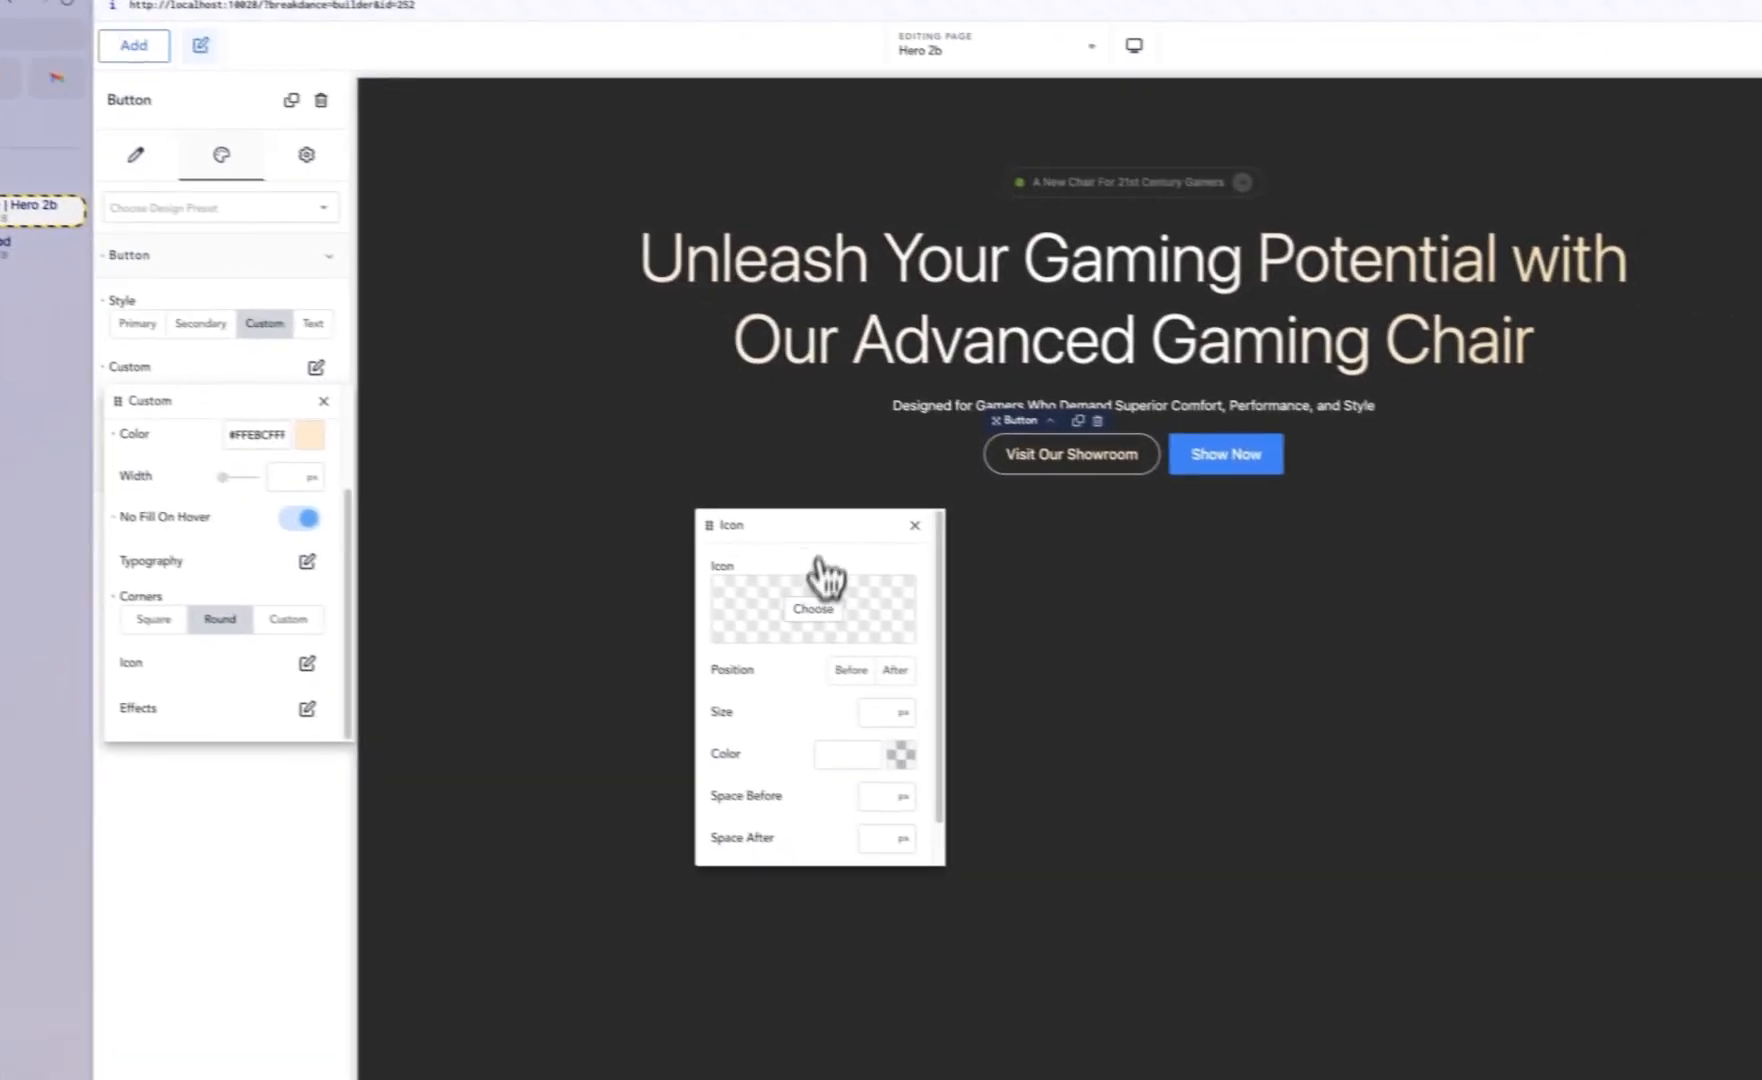
click(1045, 645)
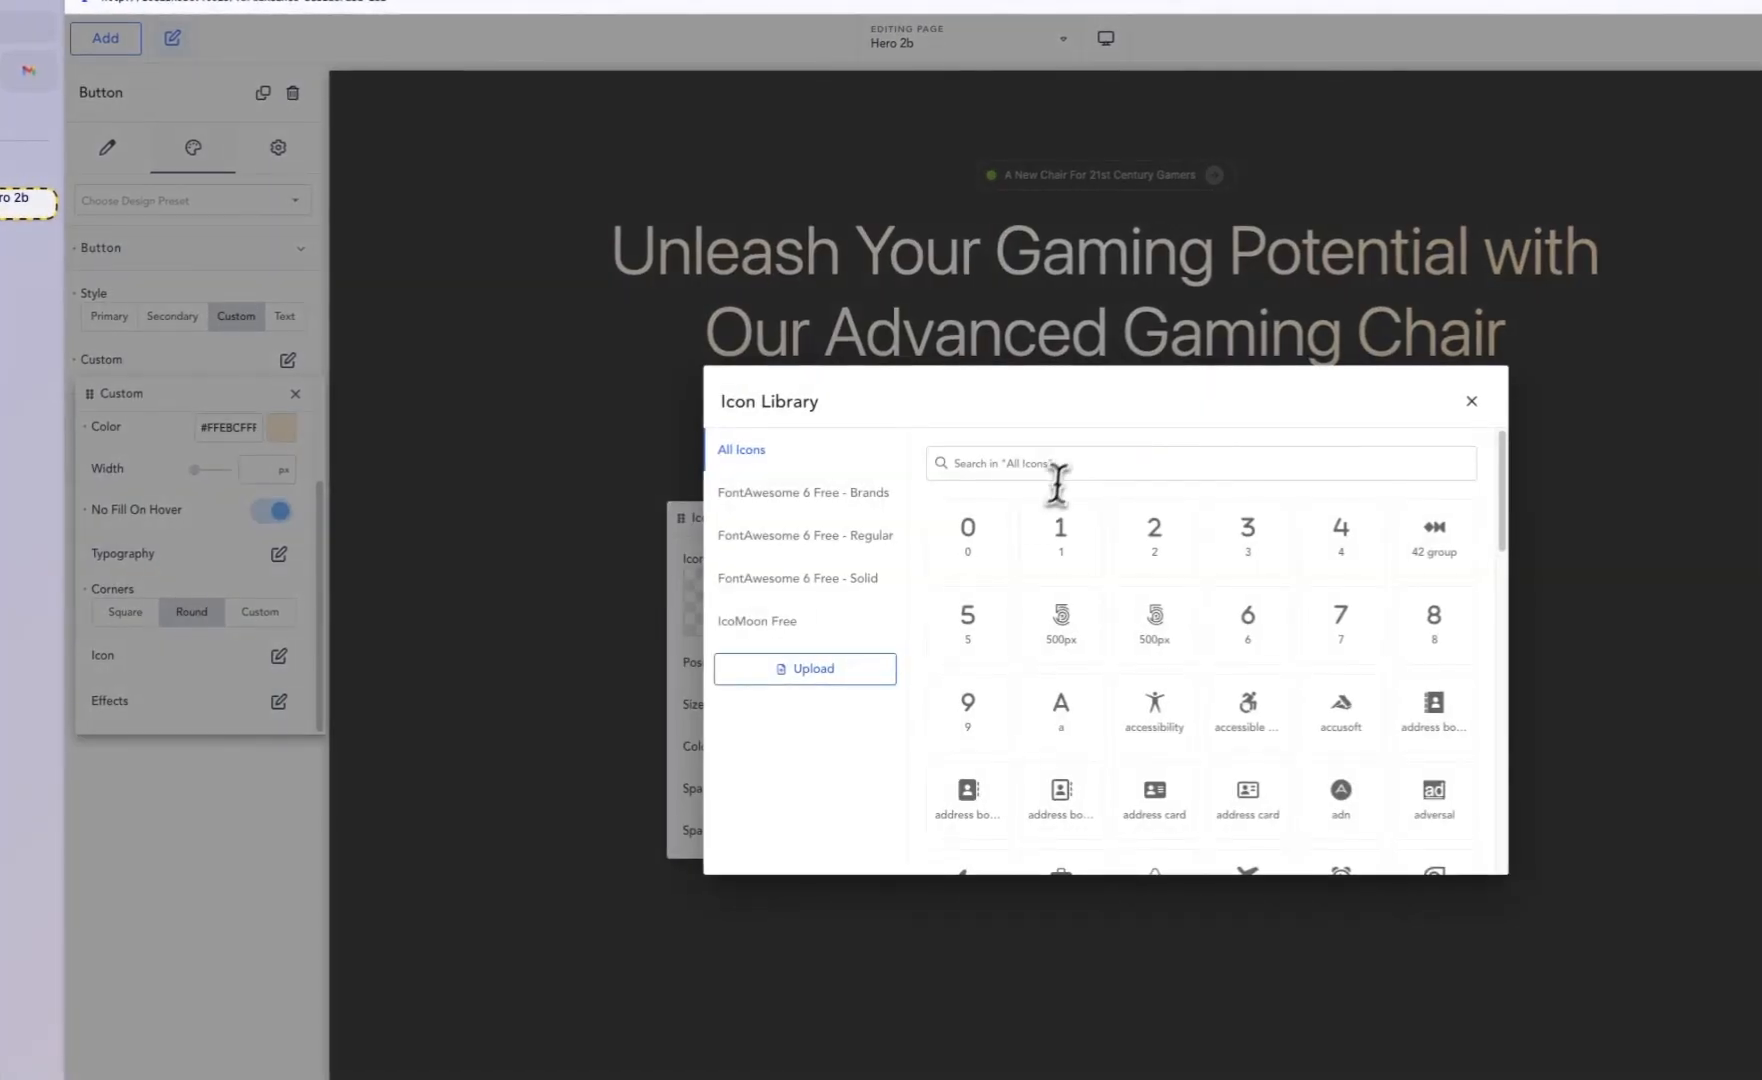
click(1068, 470)
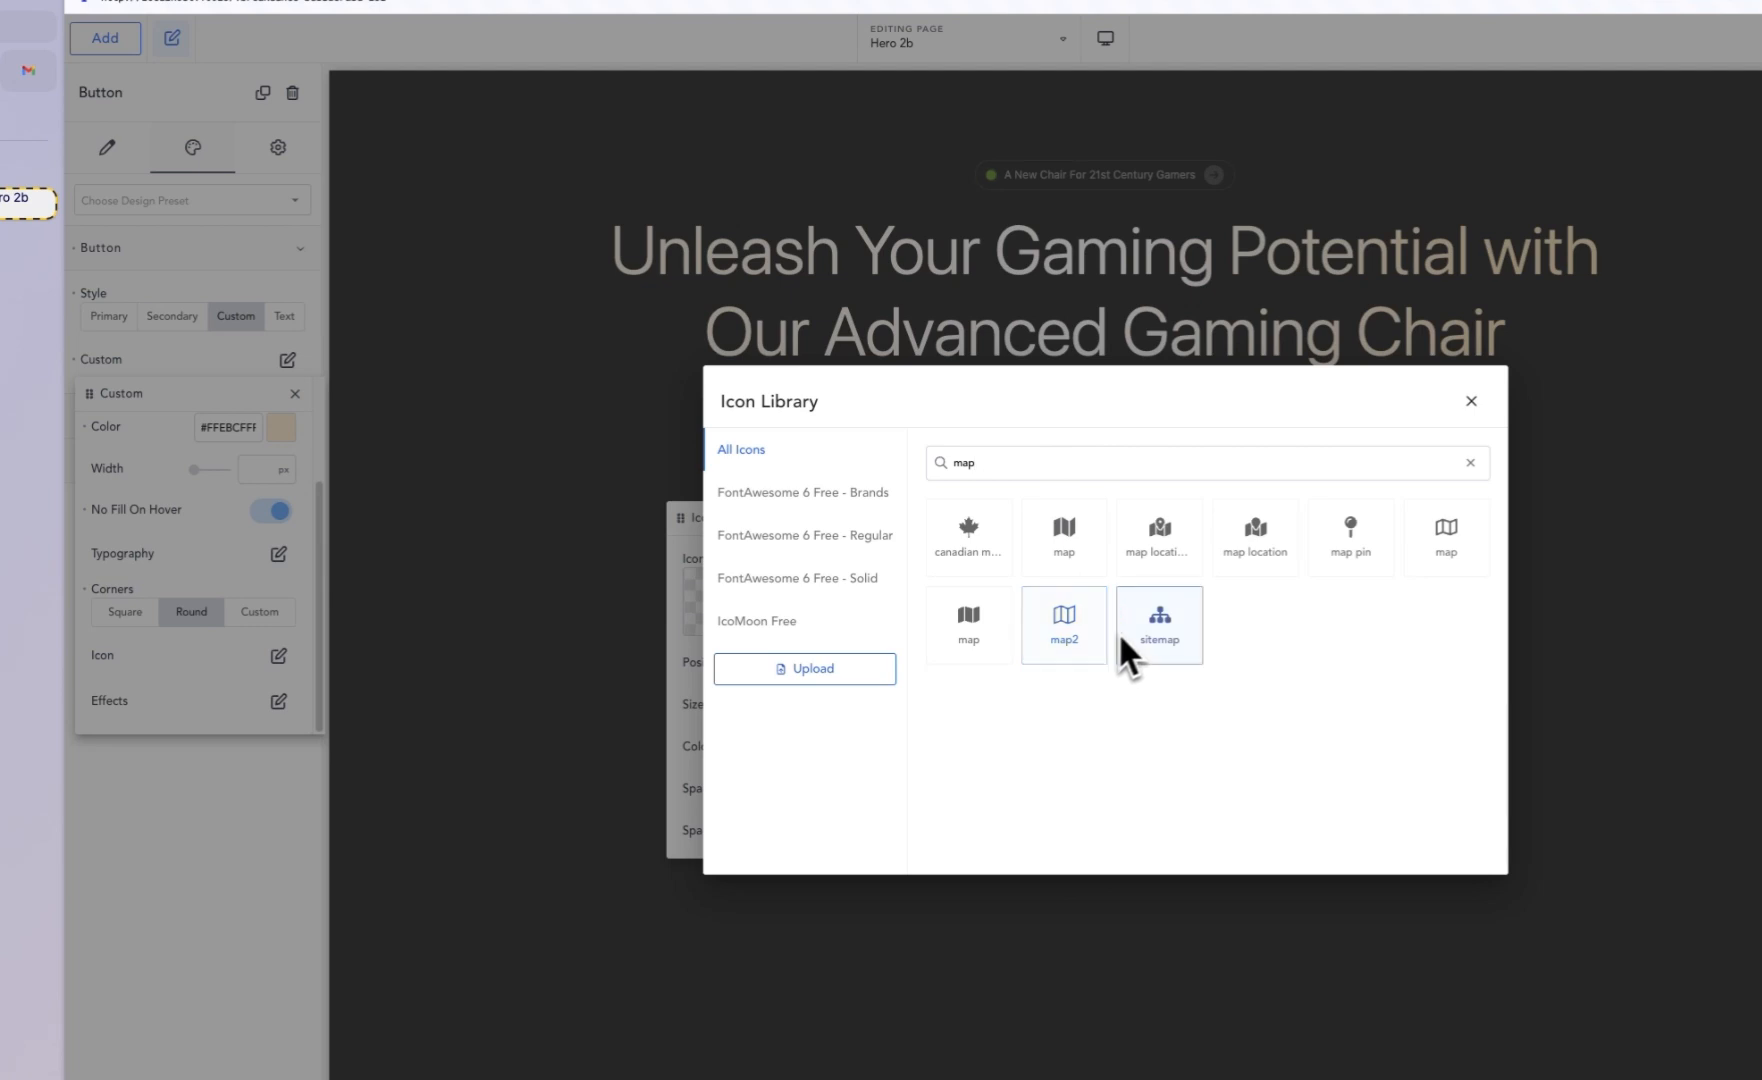
click(1097, 633)
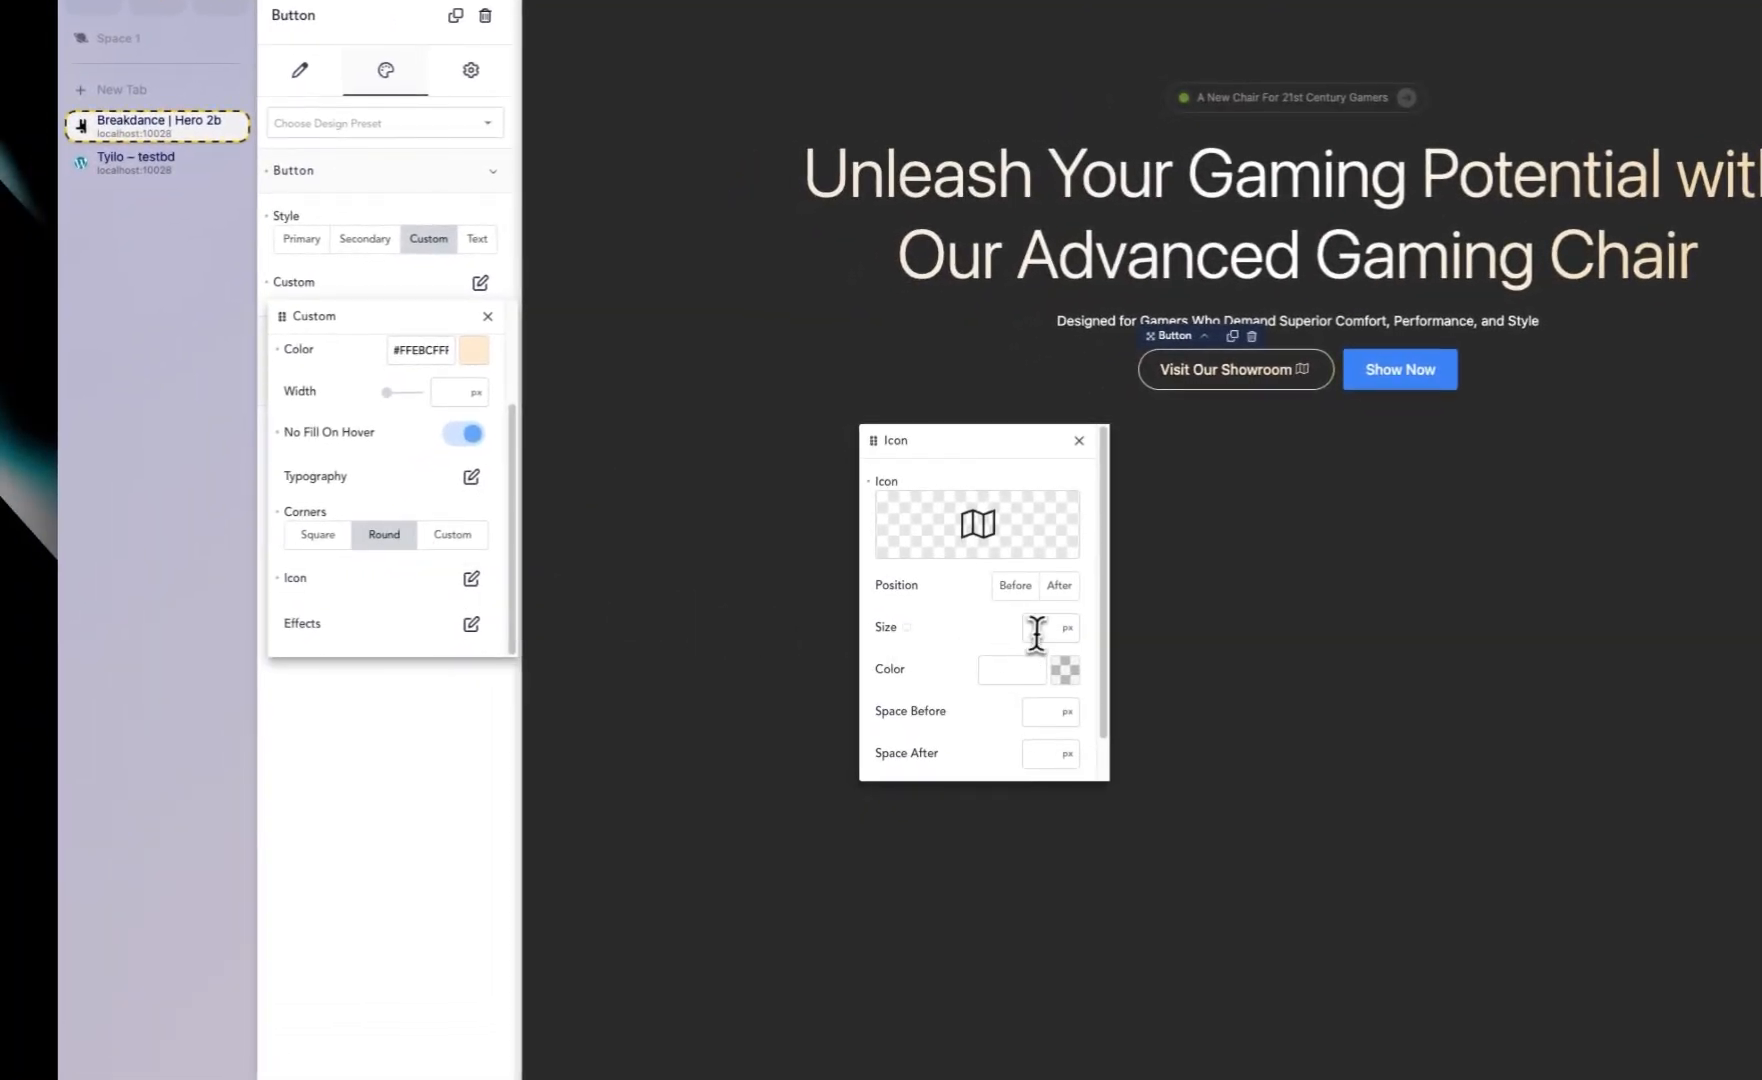
Step: Set the first button's icon size to 18 px and its space before to 20 px
text(32)
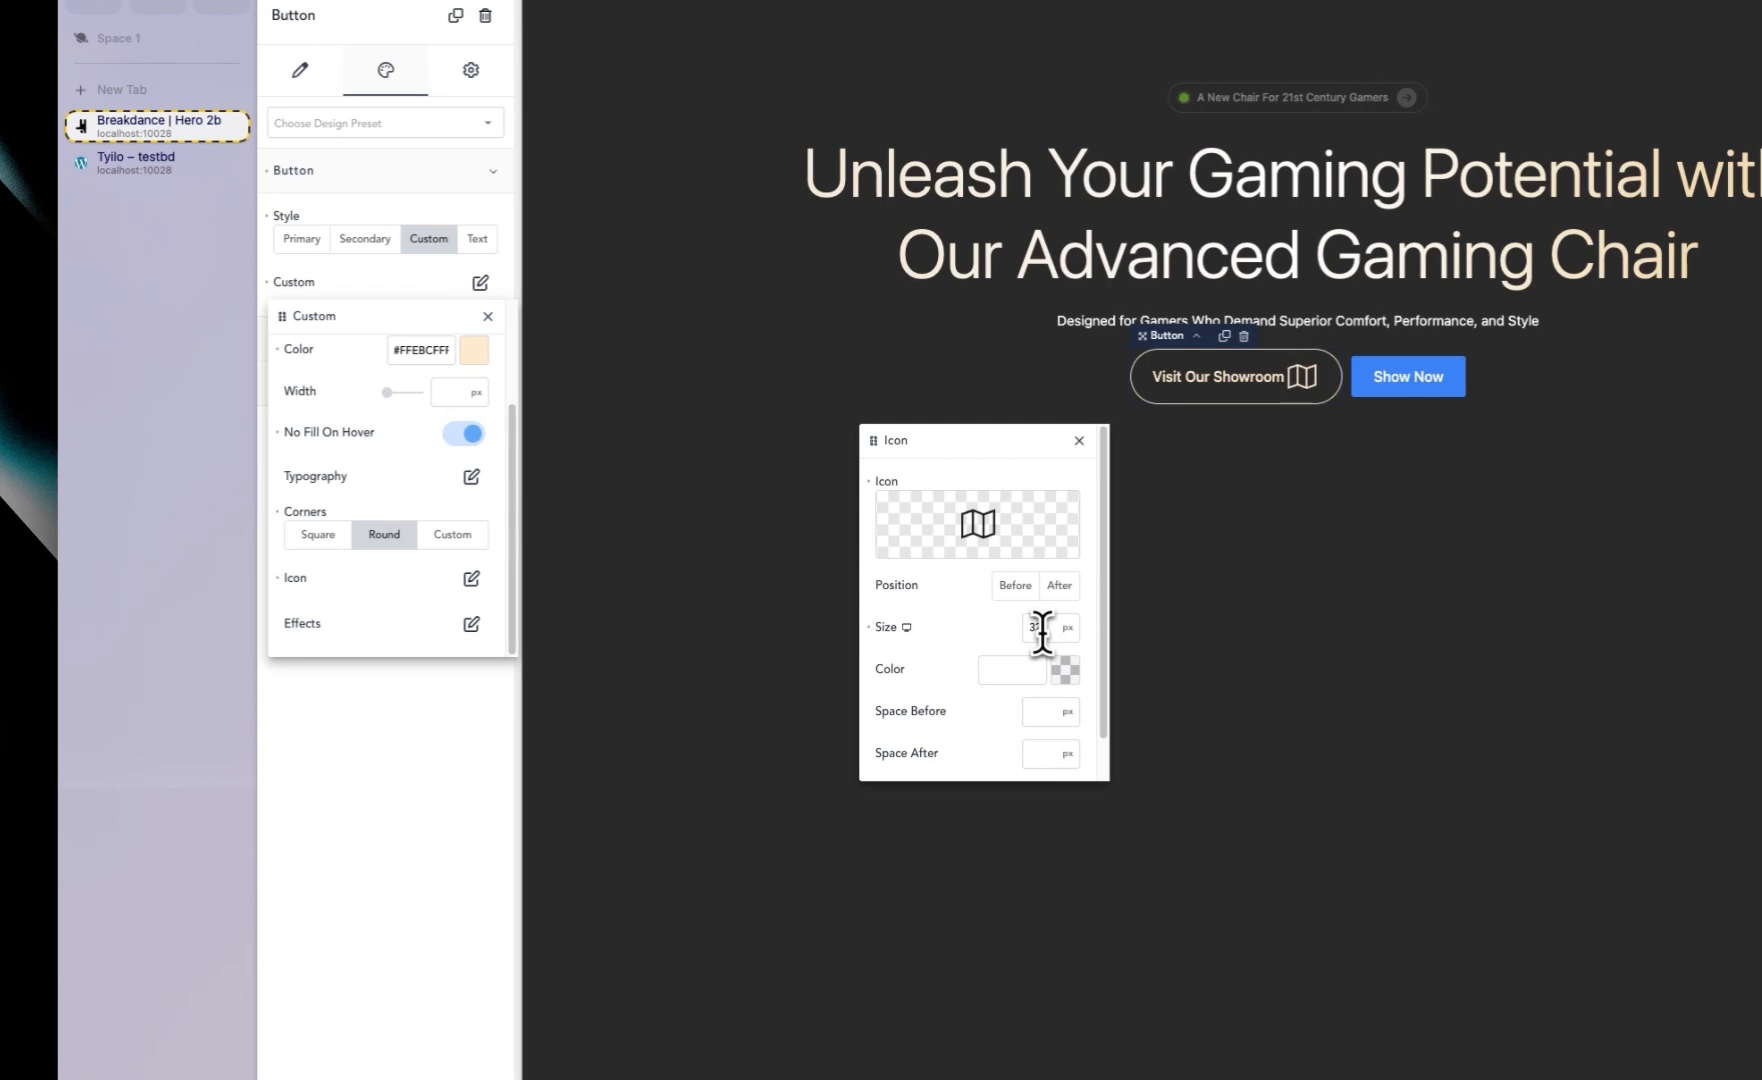
text(24)
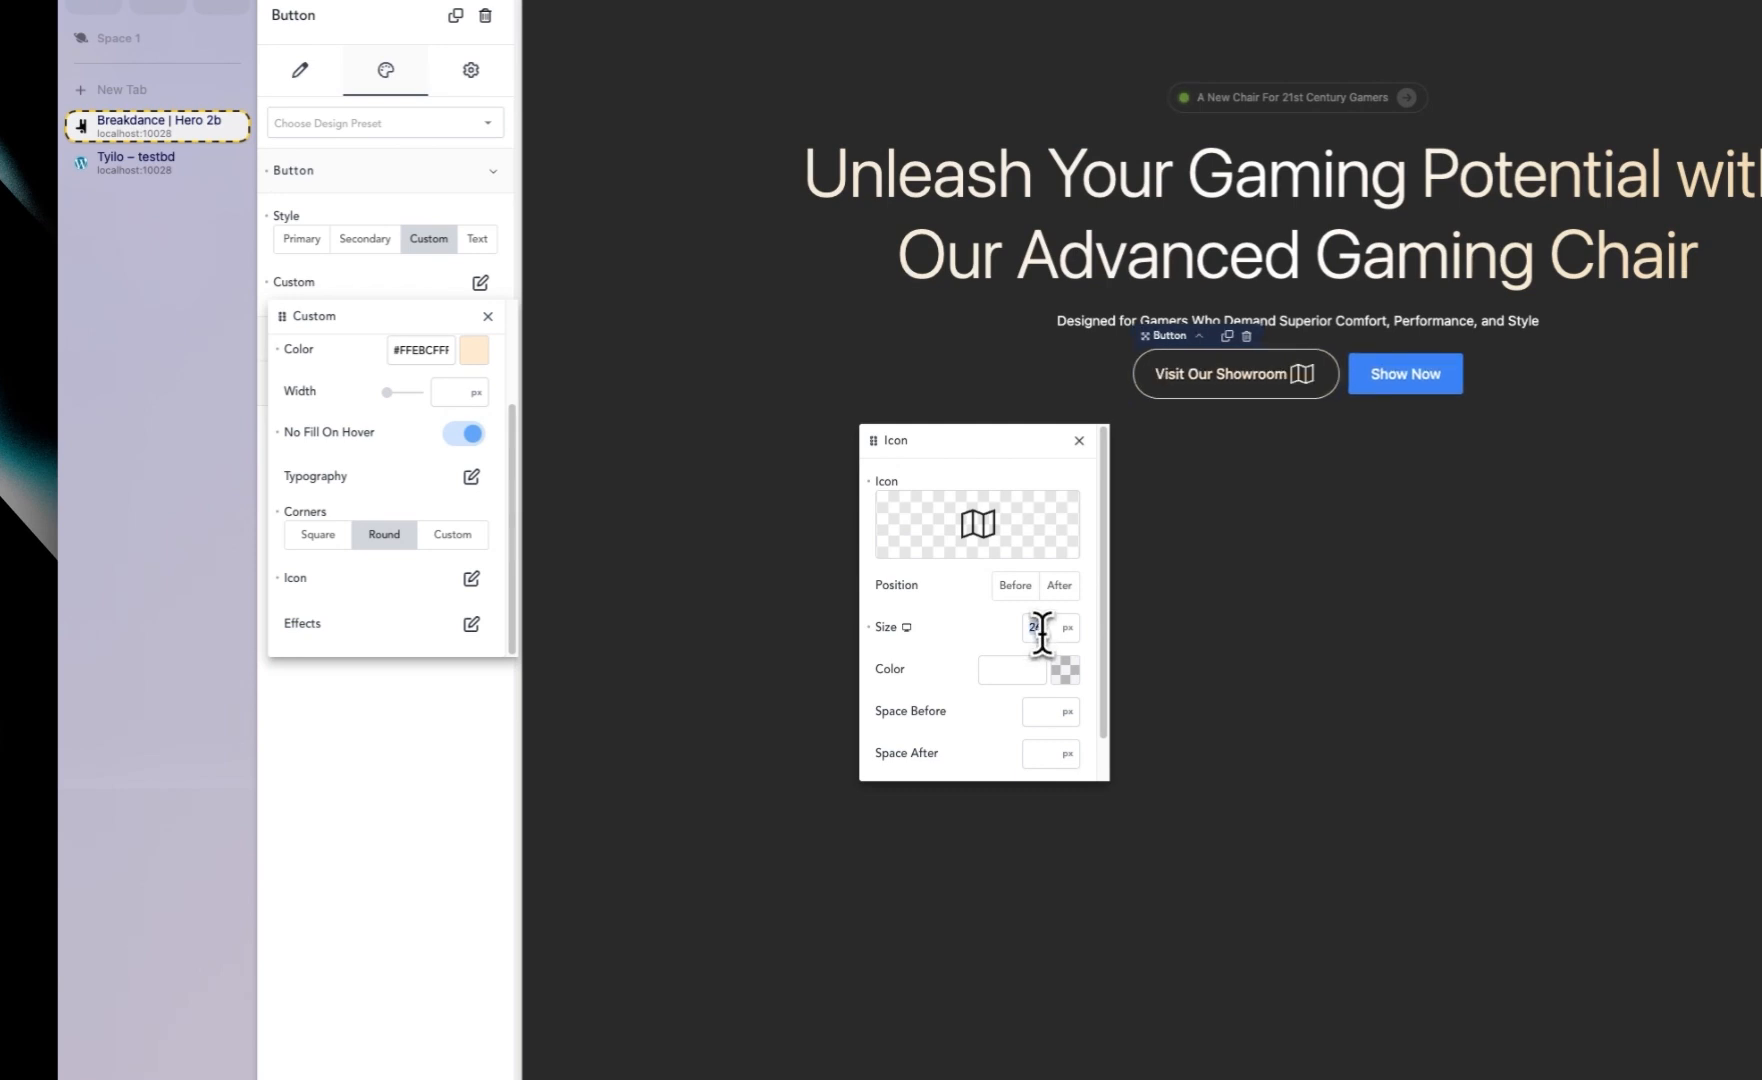
text(18)
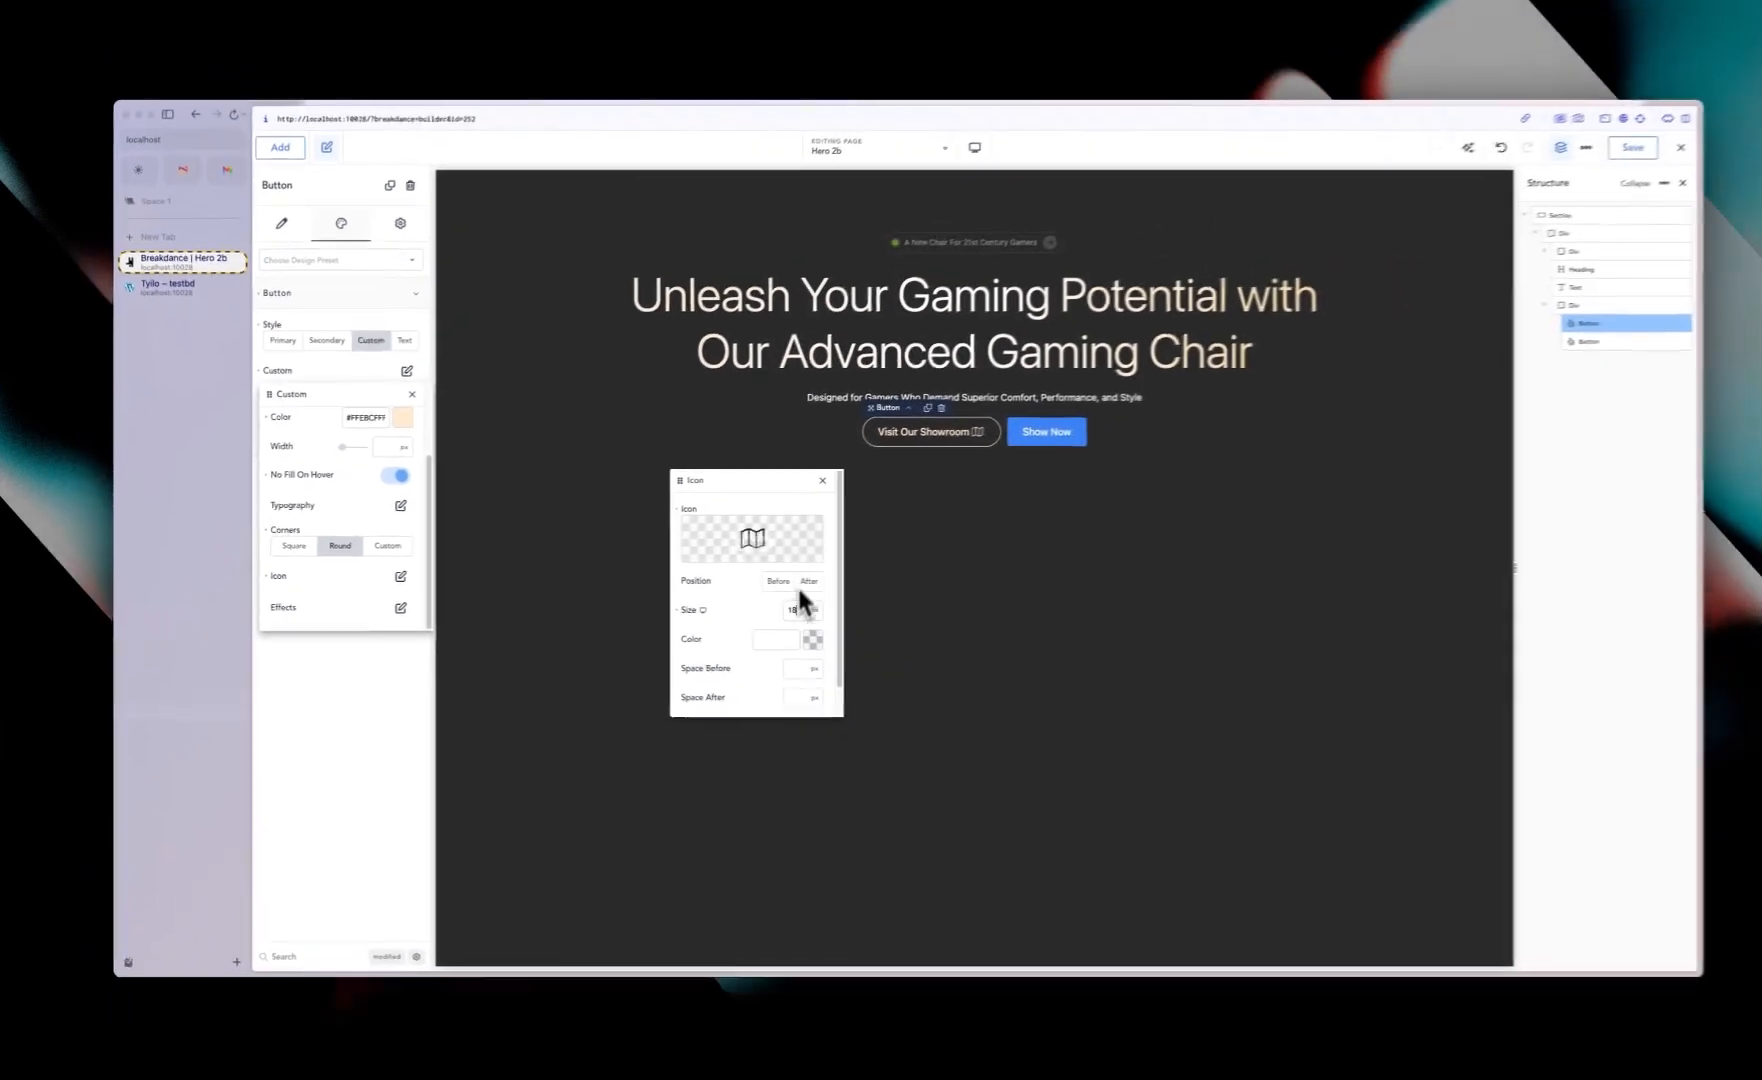
scroll(711, 680, down, 1)
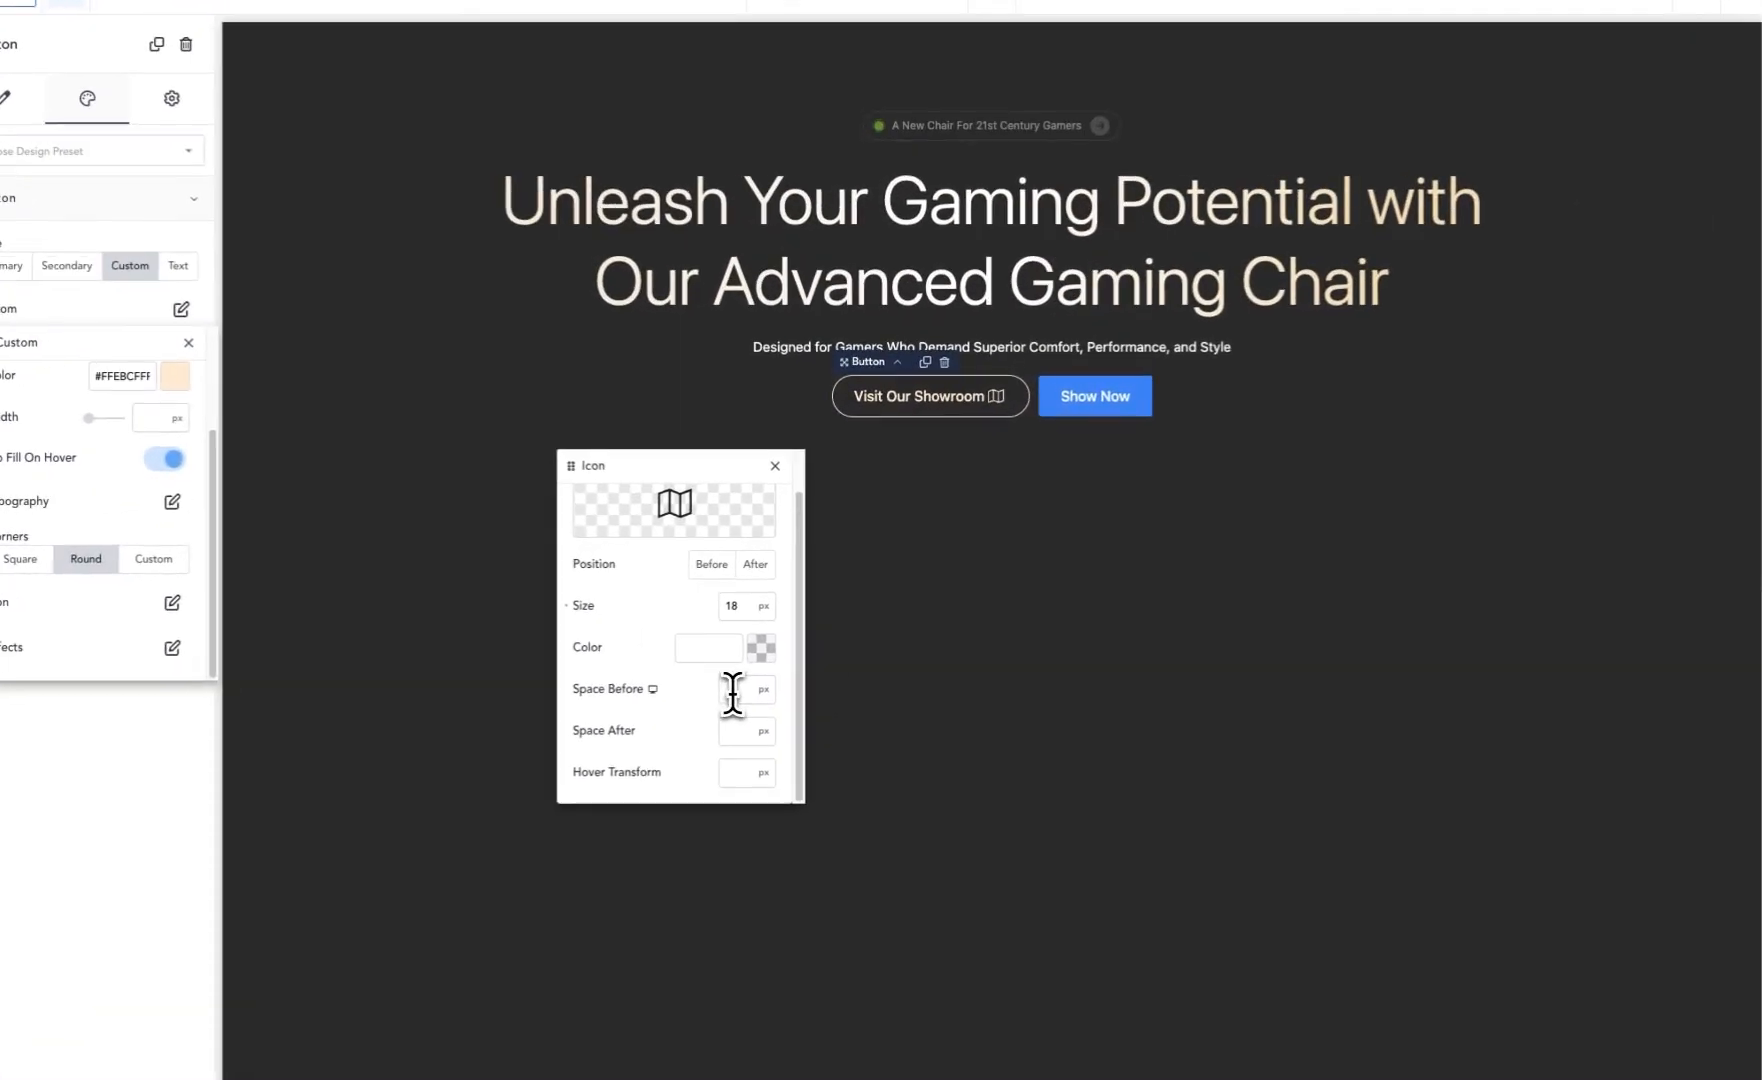
click(731, 690)
text(20)
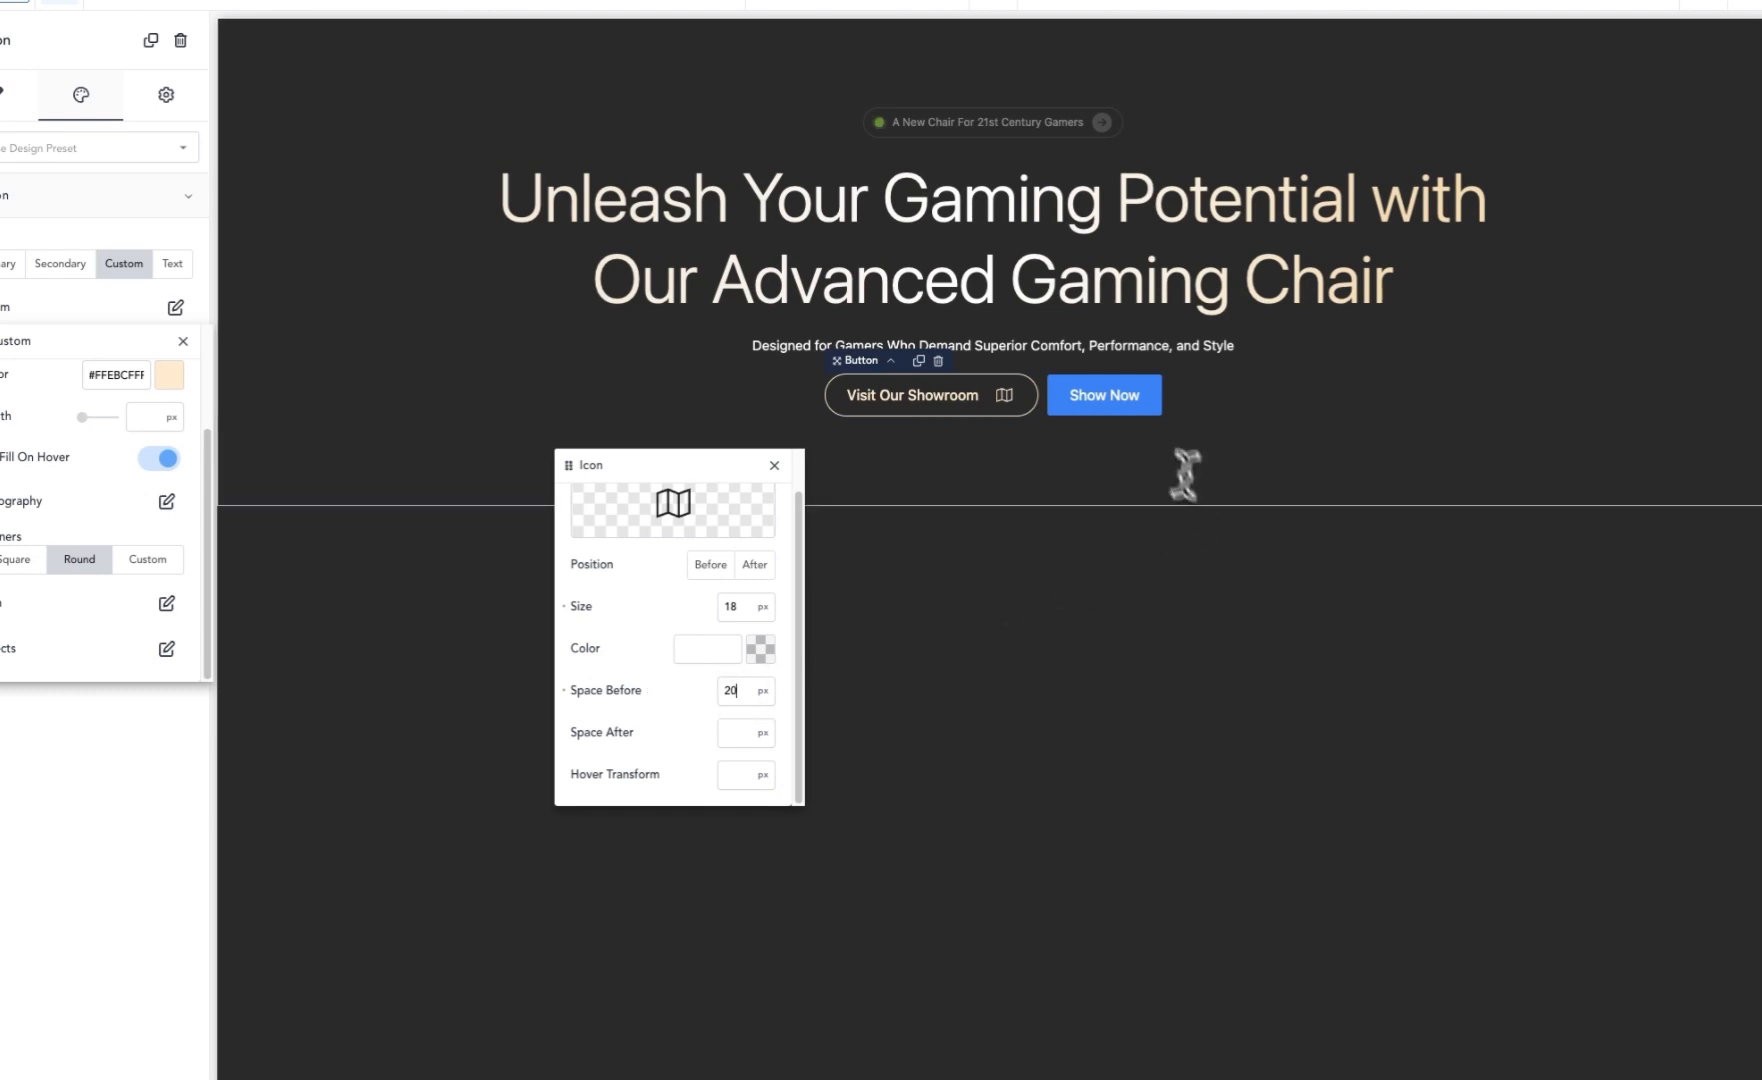
Step: Switch the second button to the Custom button style and open its custom style settings
click(1110, 412)
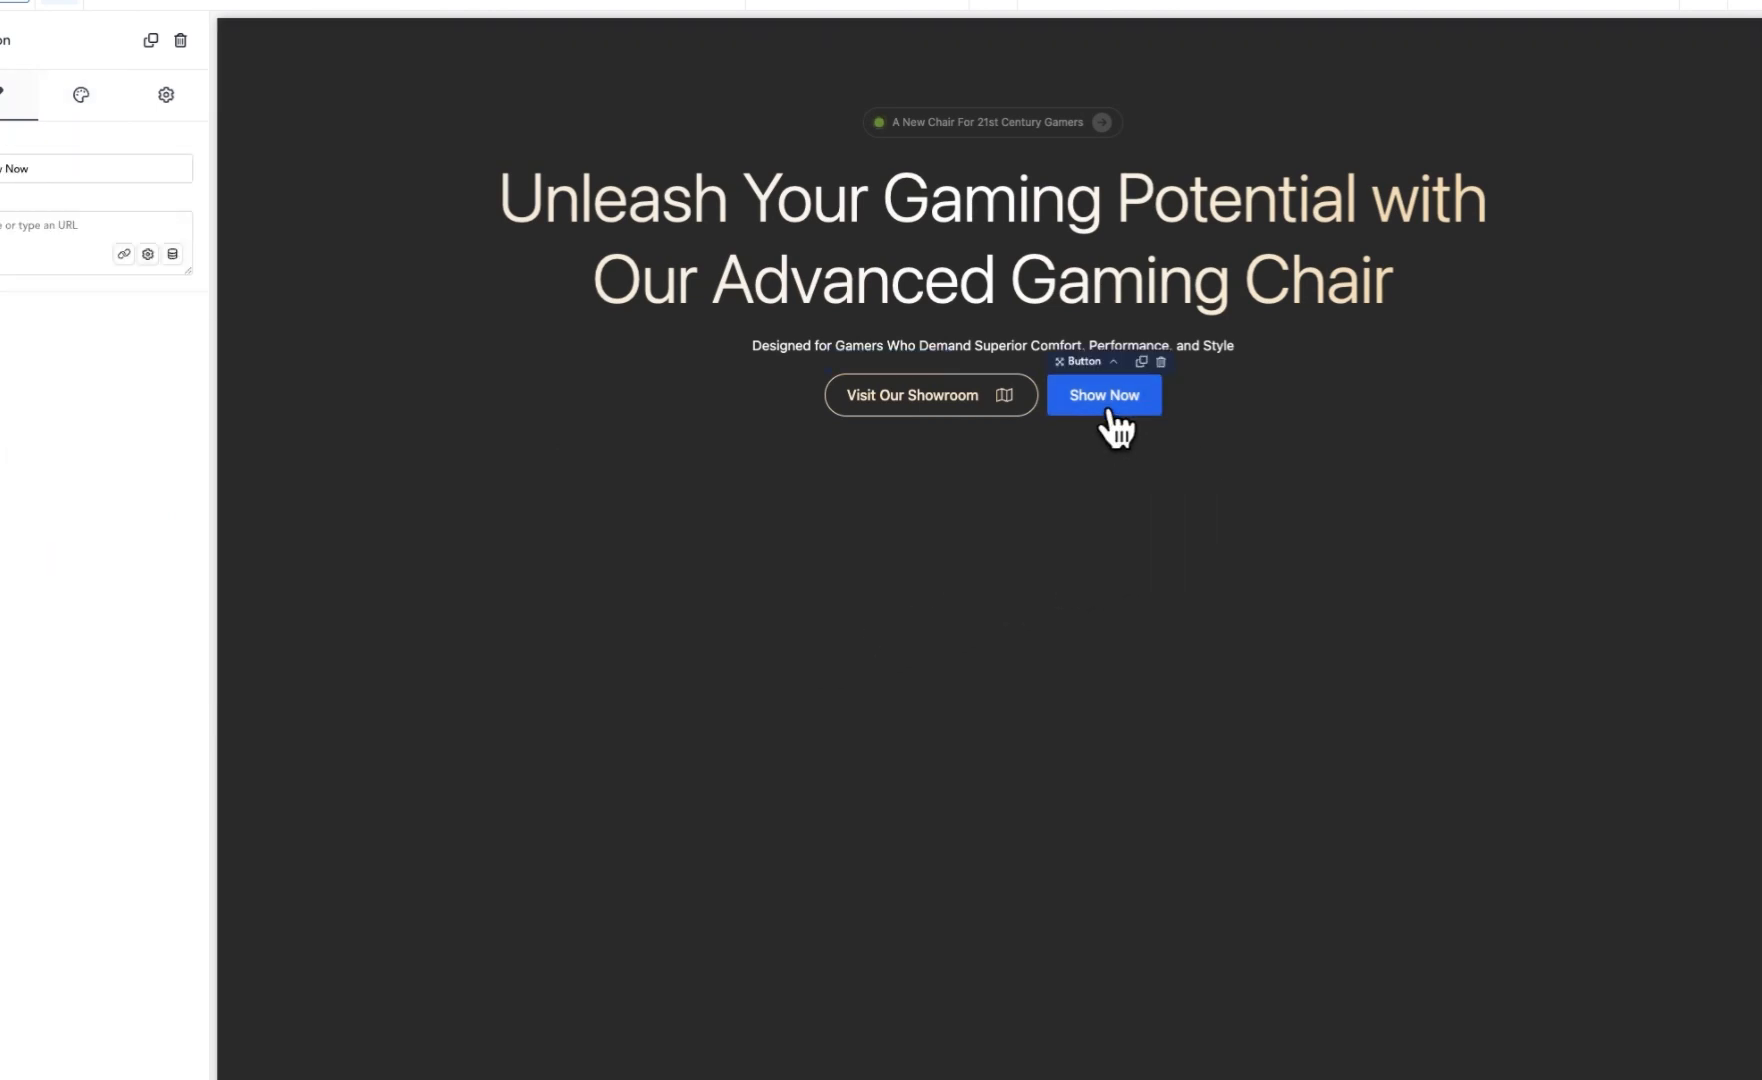
click(83, 102)
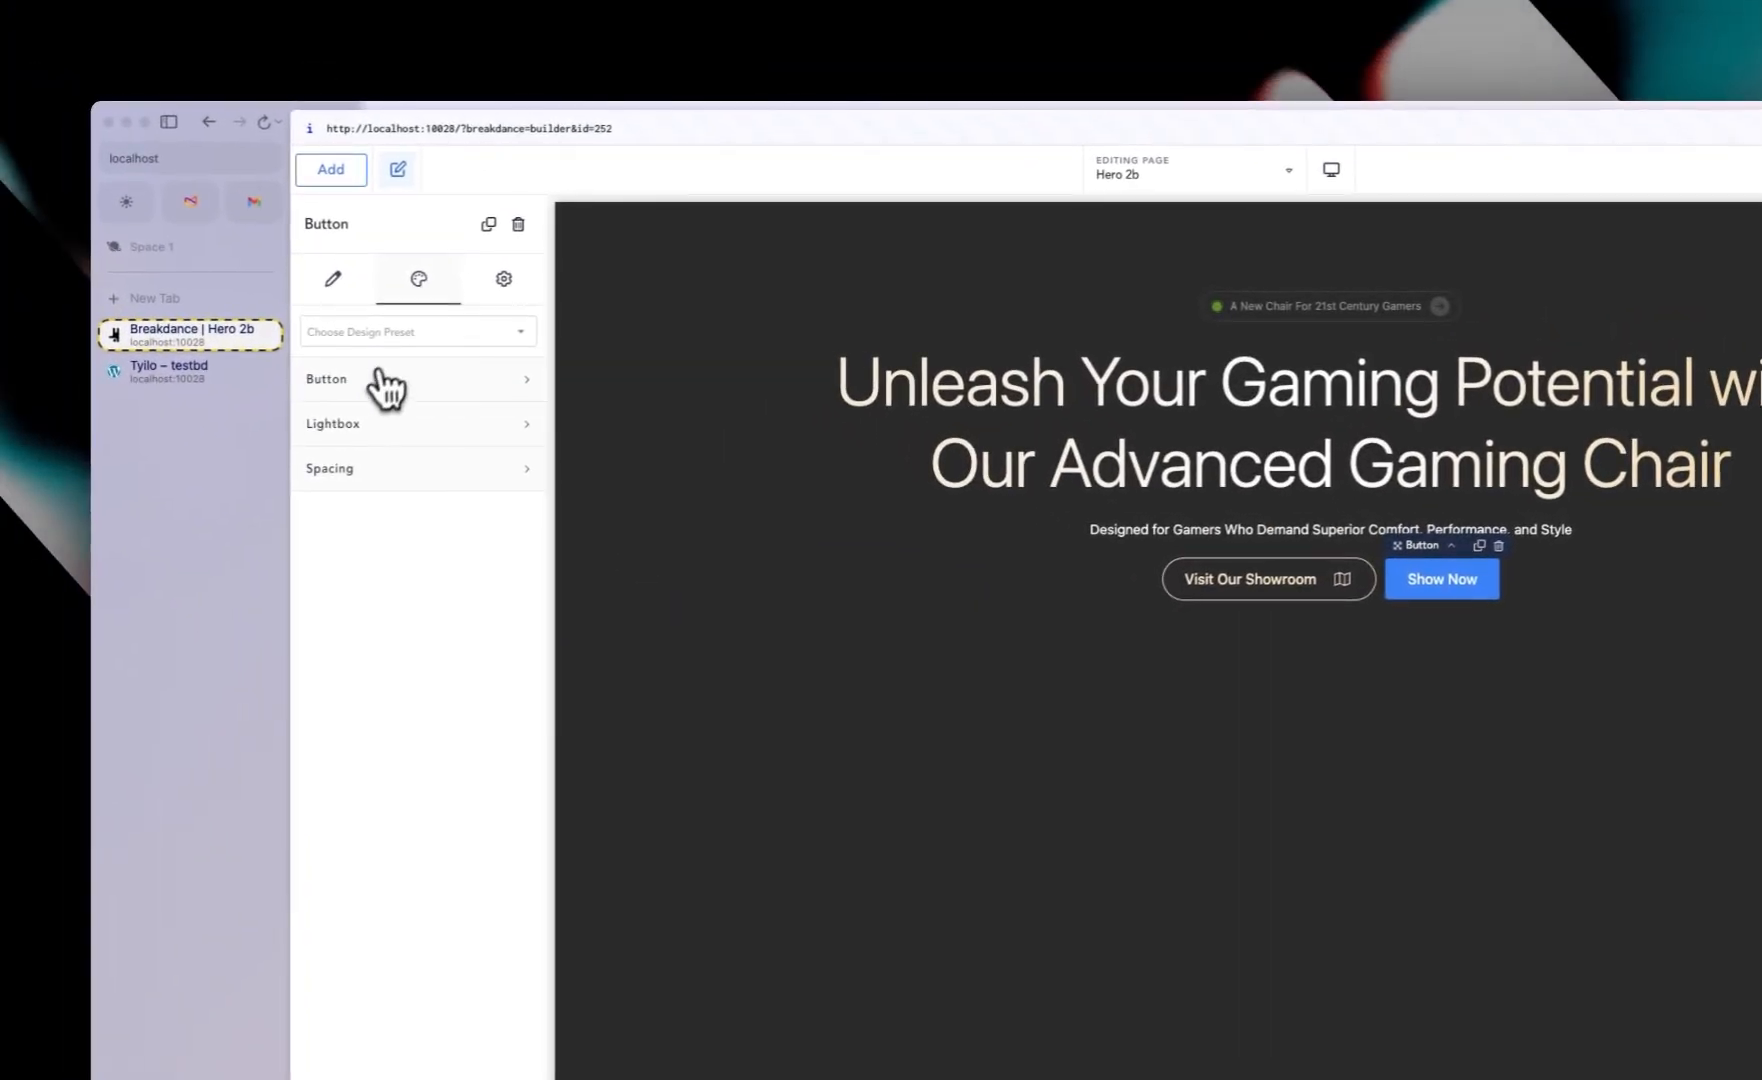
click(372, 387)
click(463, 448)
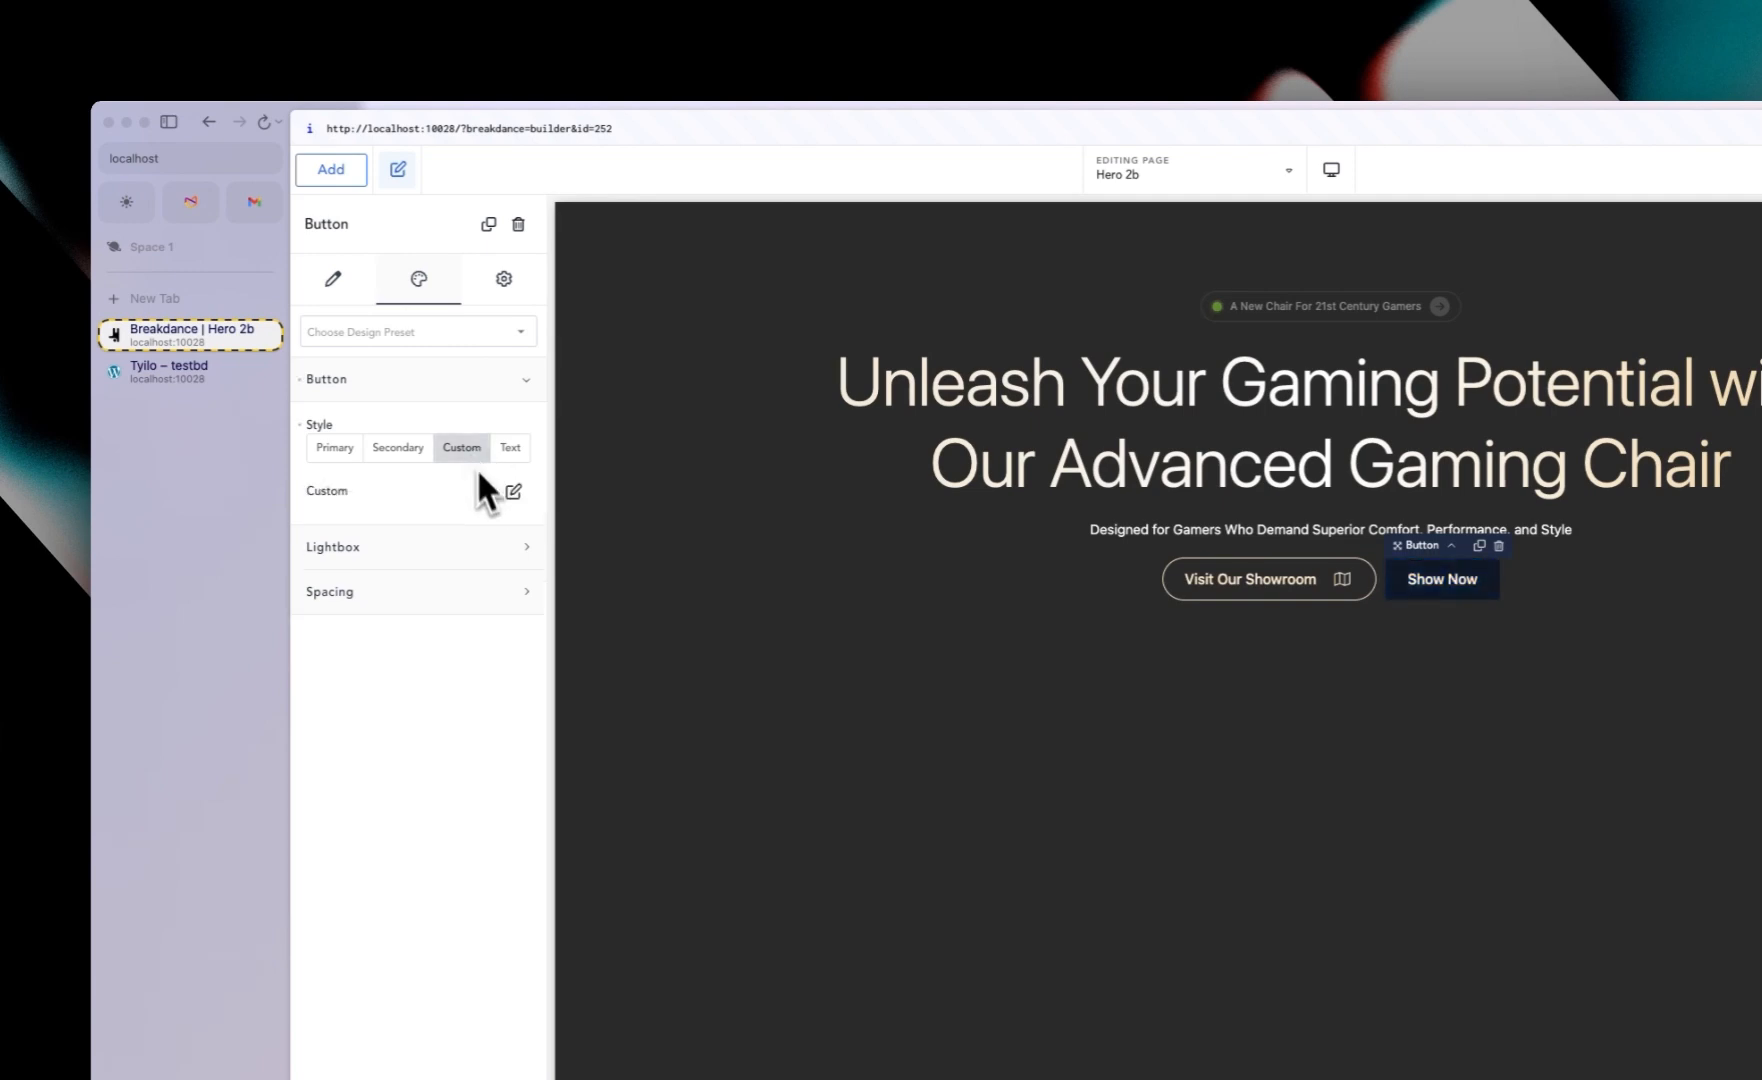
click(513, 492)
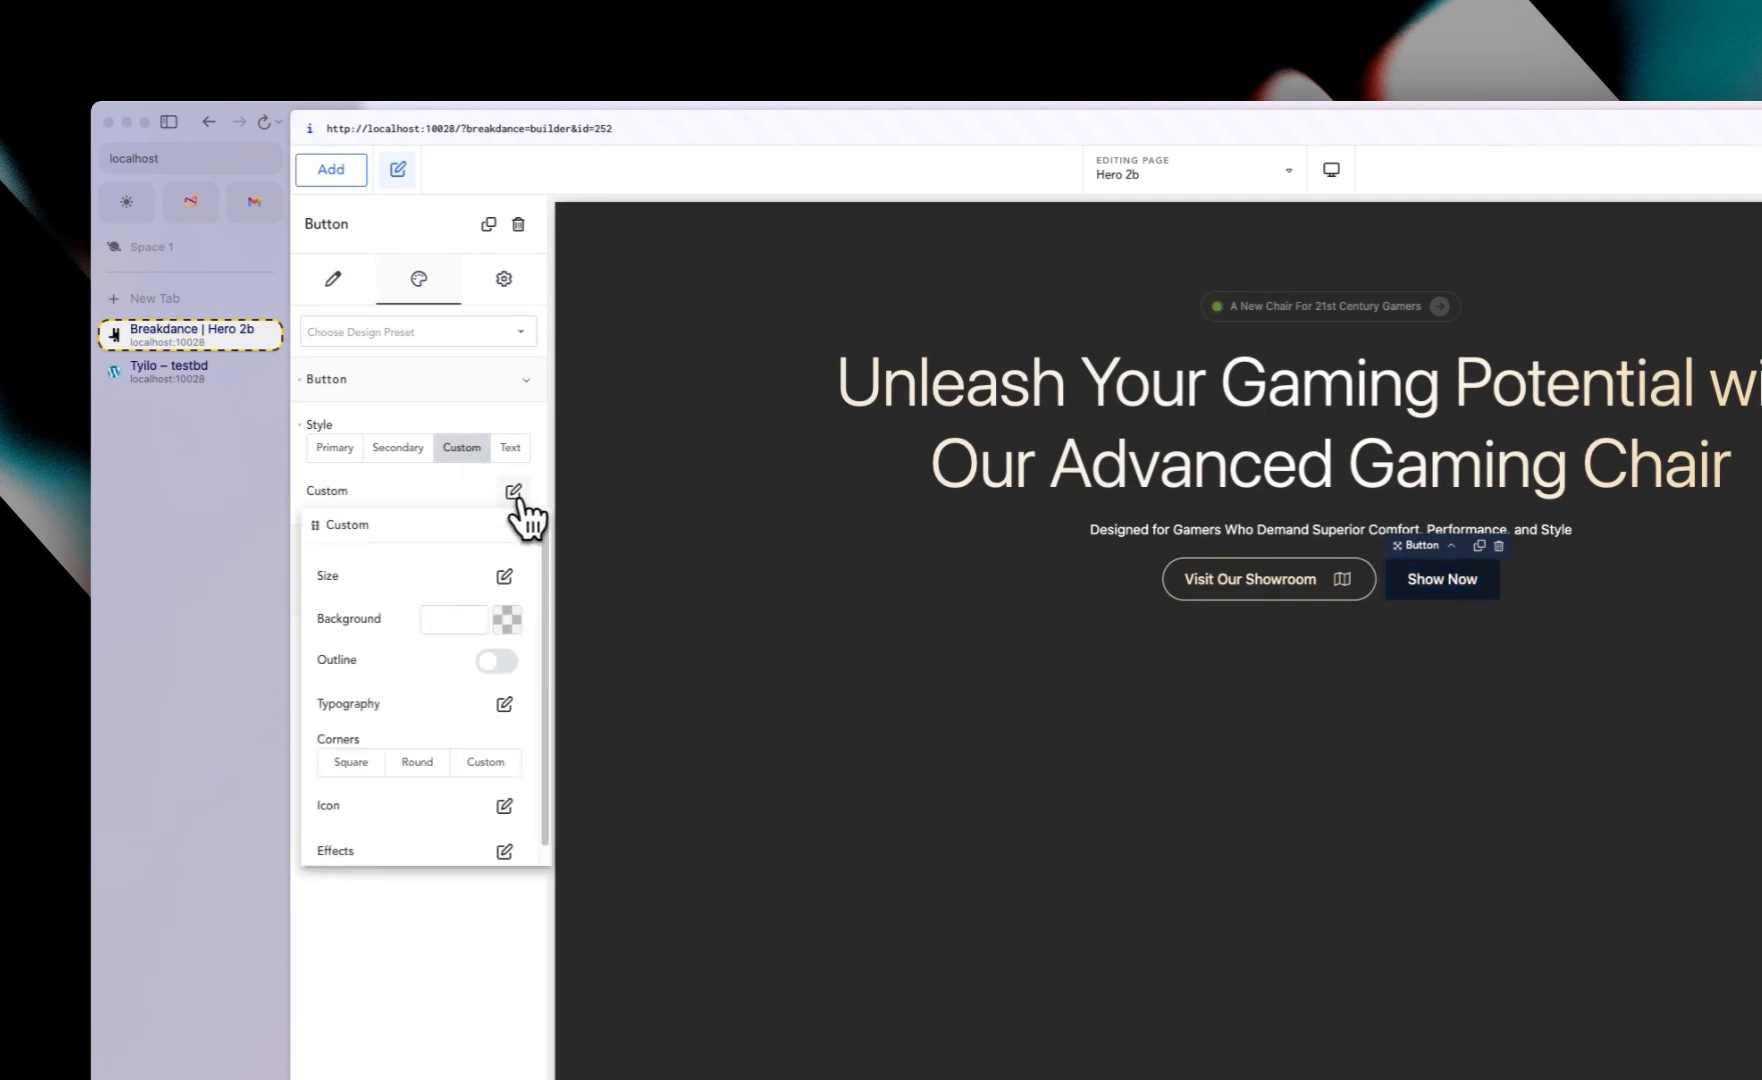
drag(482, 524, 1378, 678)
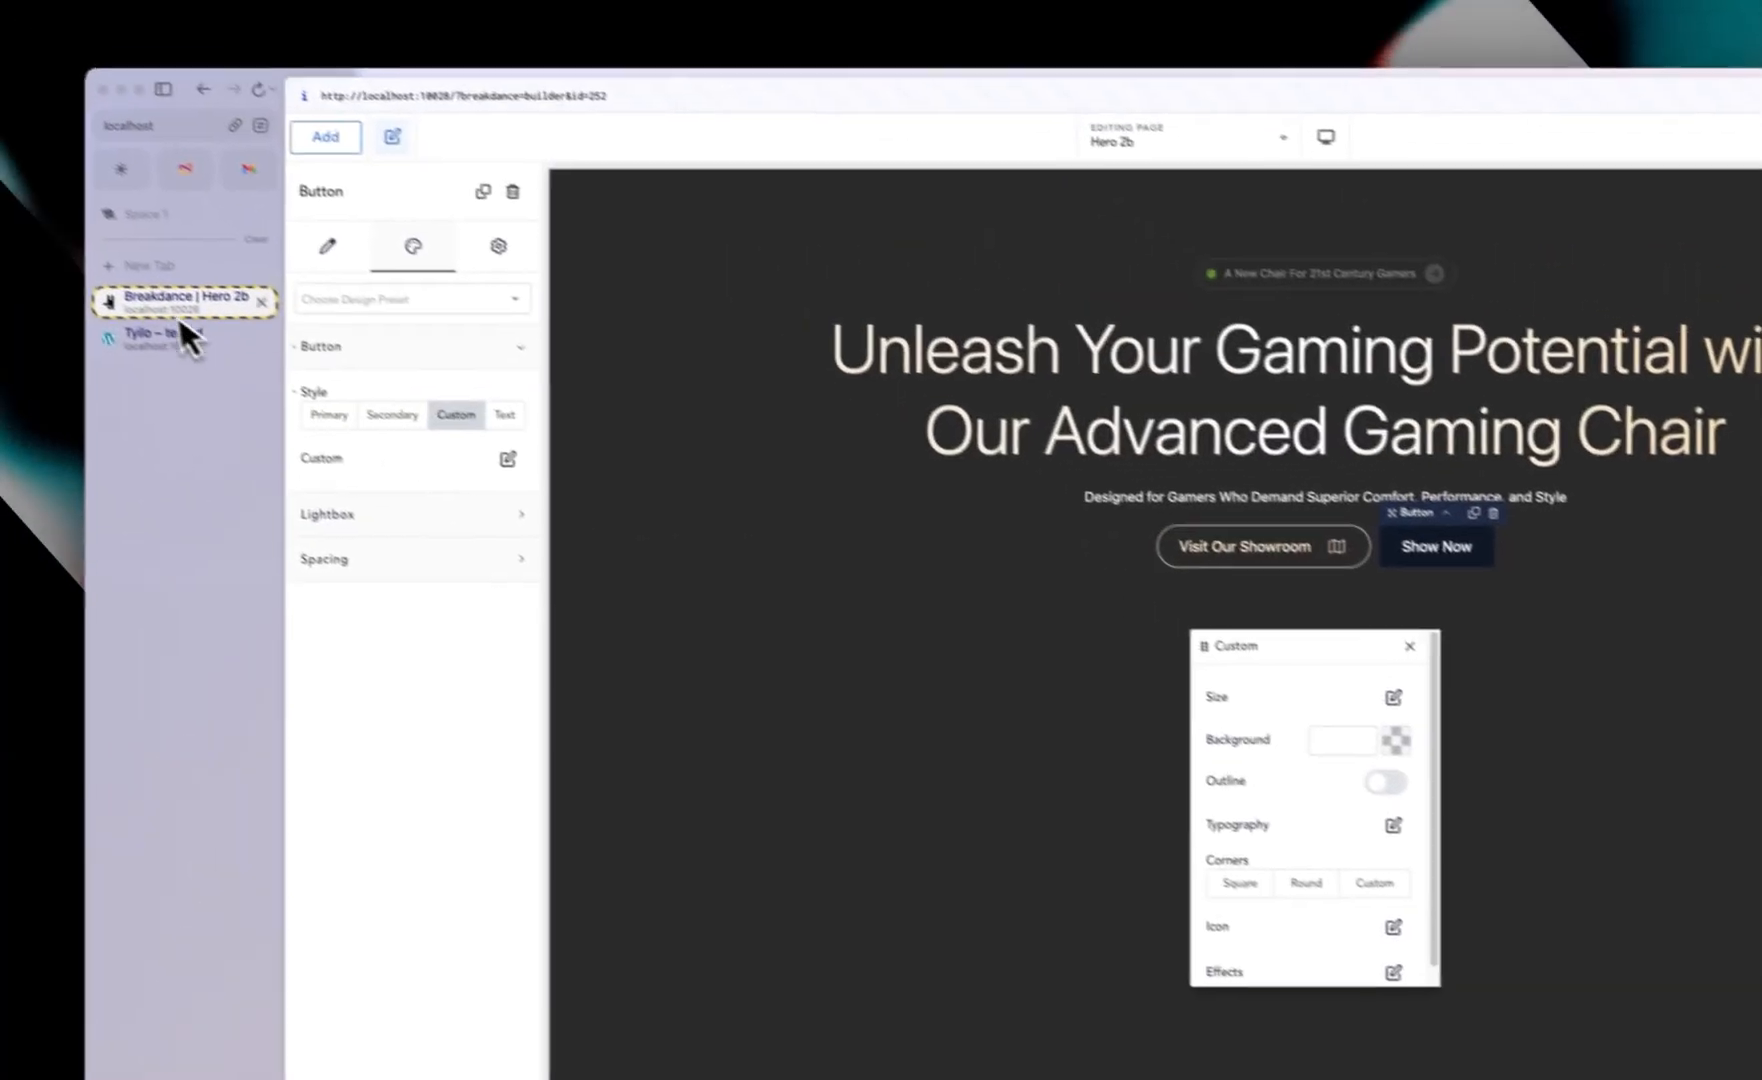
click(201, 350)
click(222, 330)
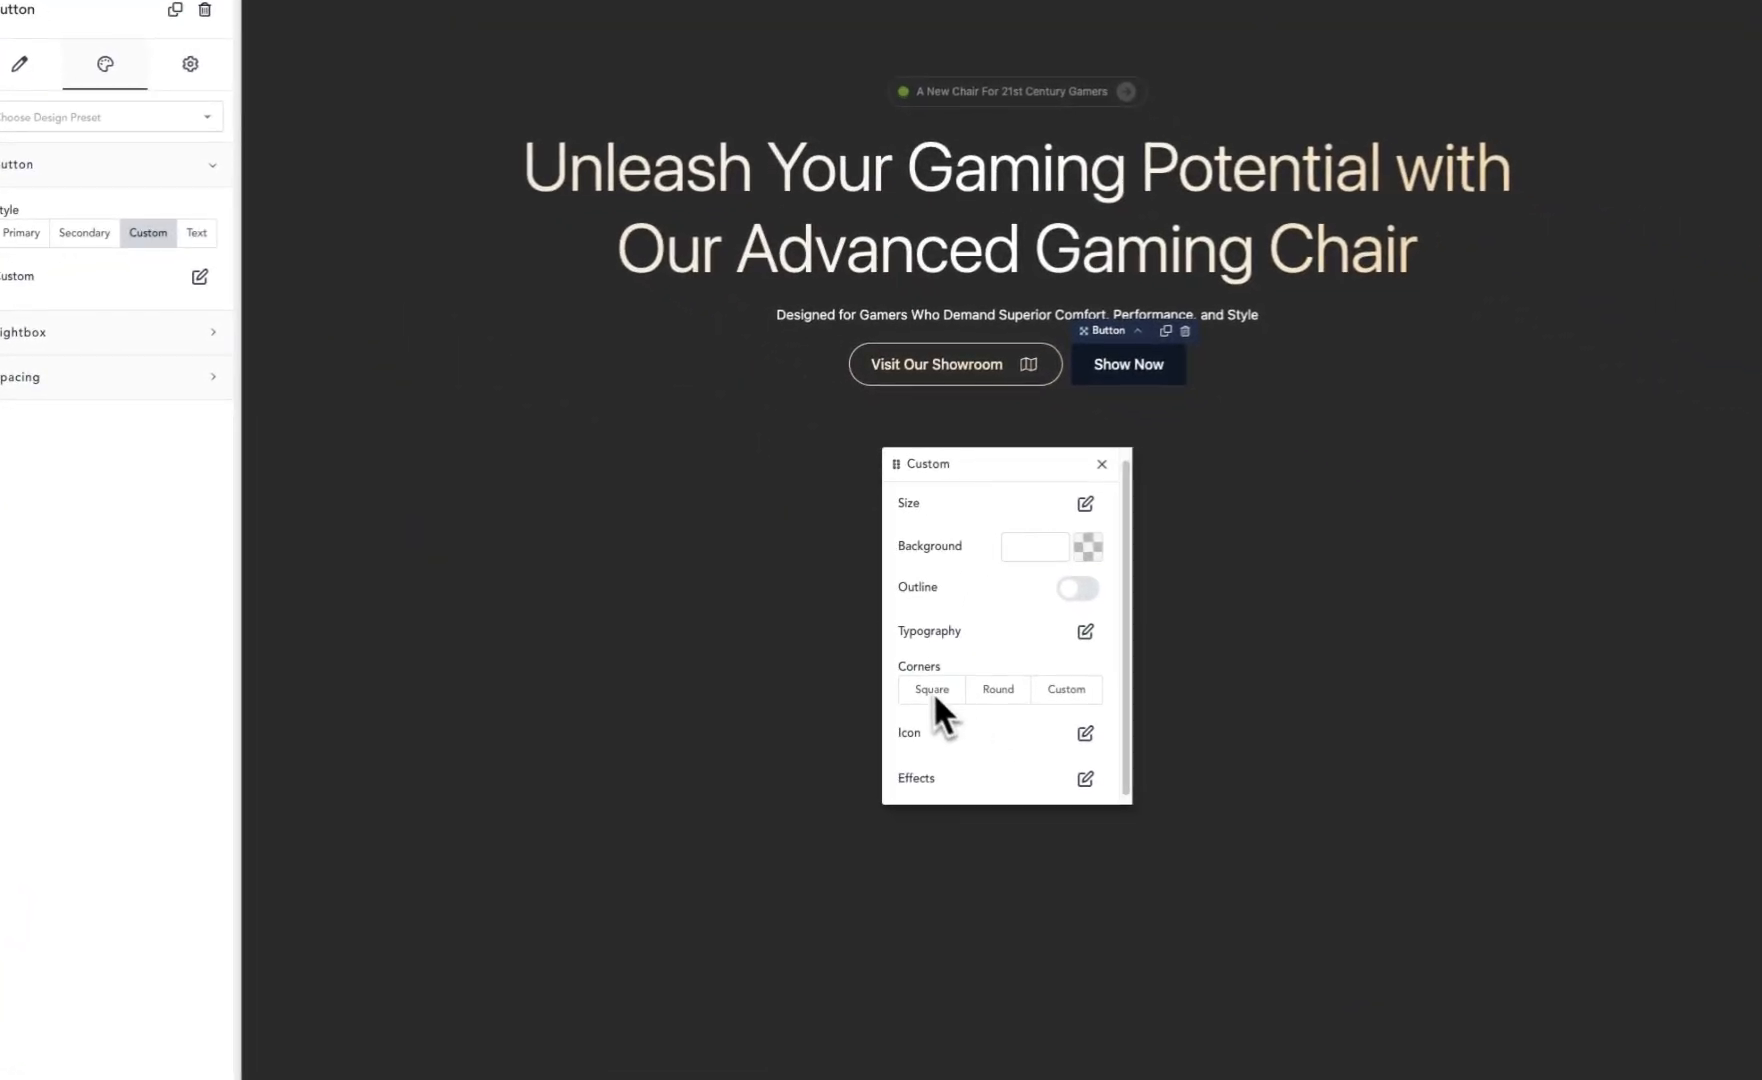
Step: Give the second button round corners and set its background to the white Headings color
click(995, 689)
click(1088, 560)
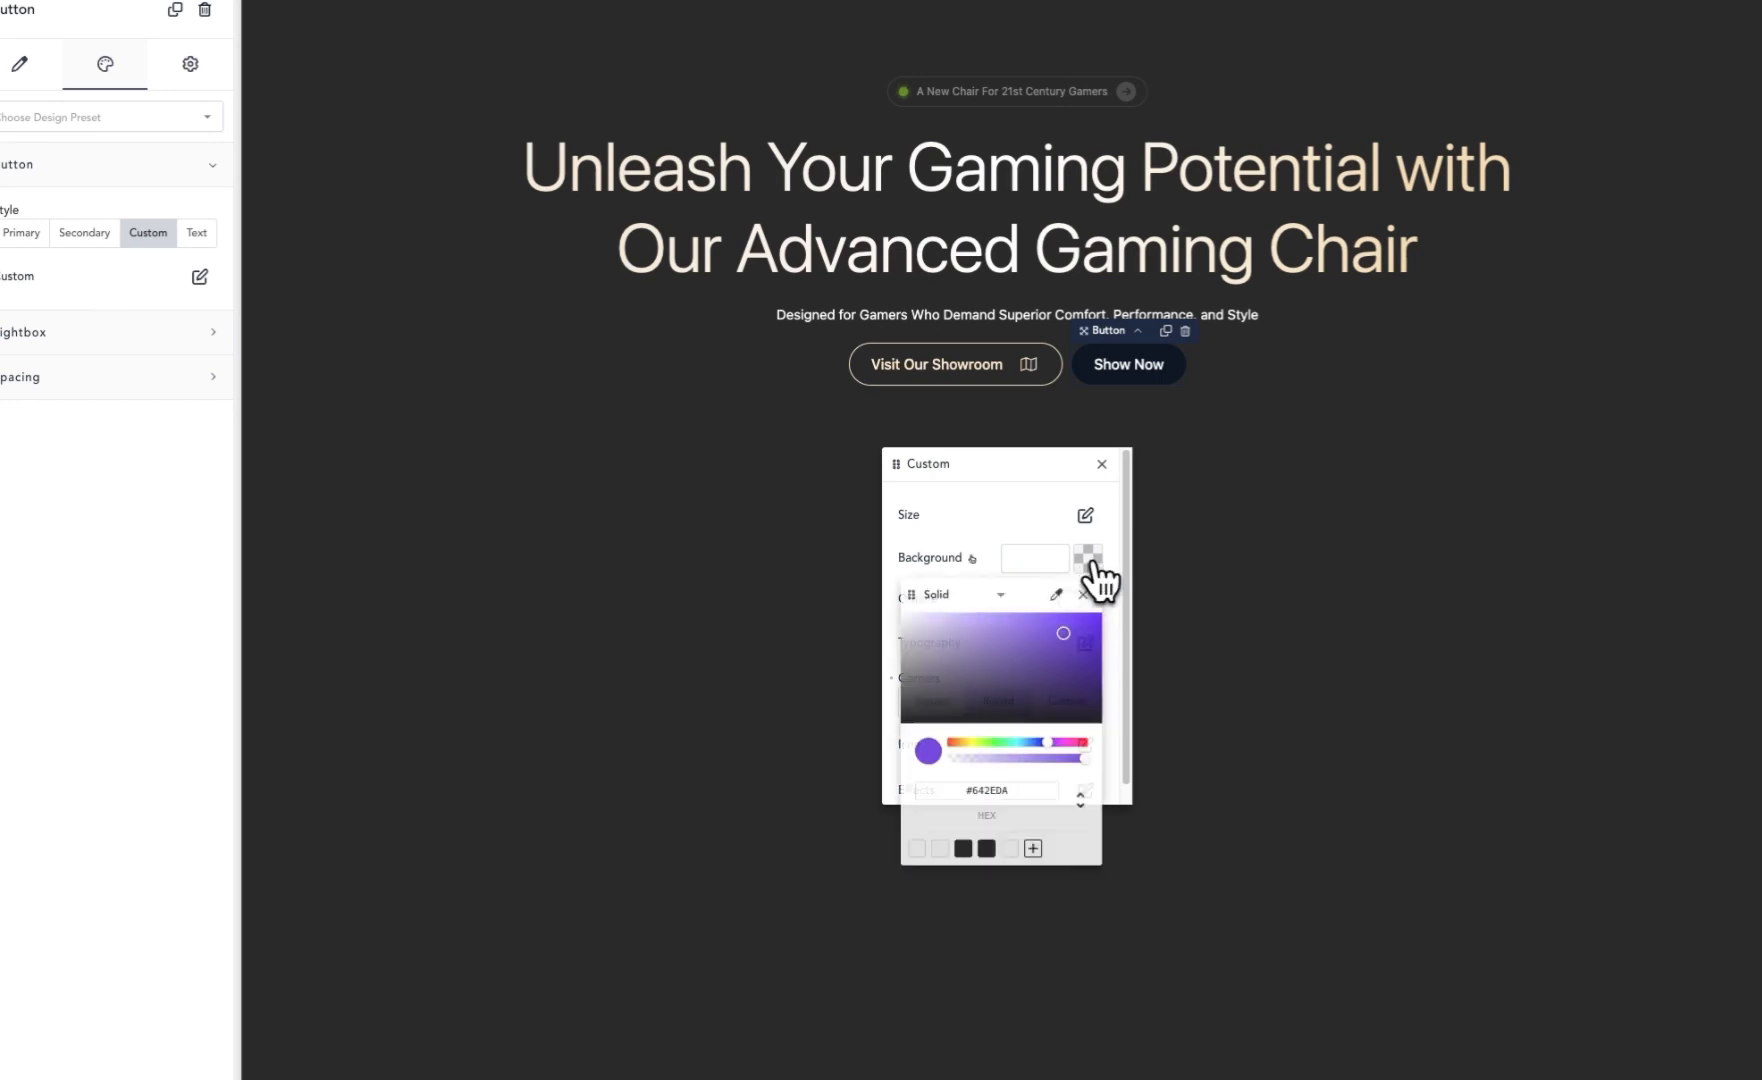
click(942, 849)
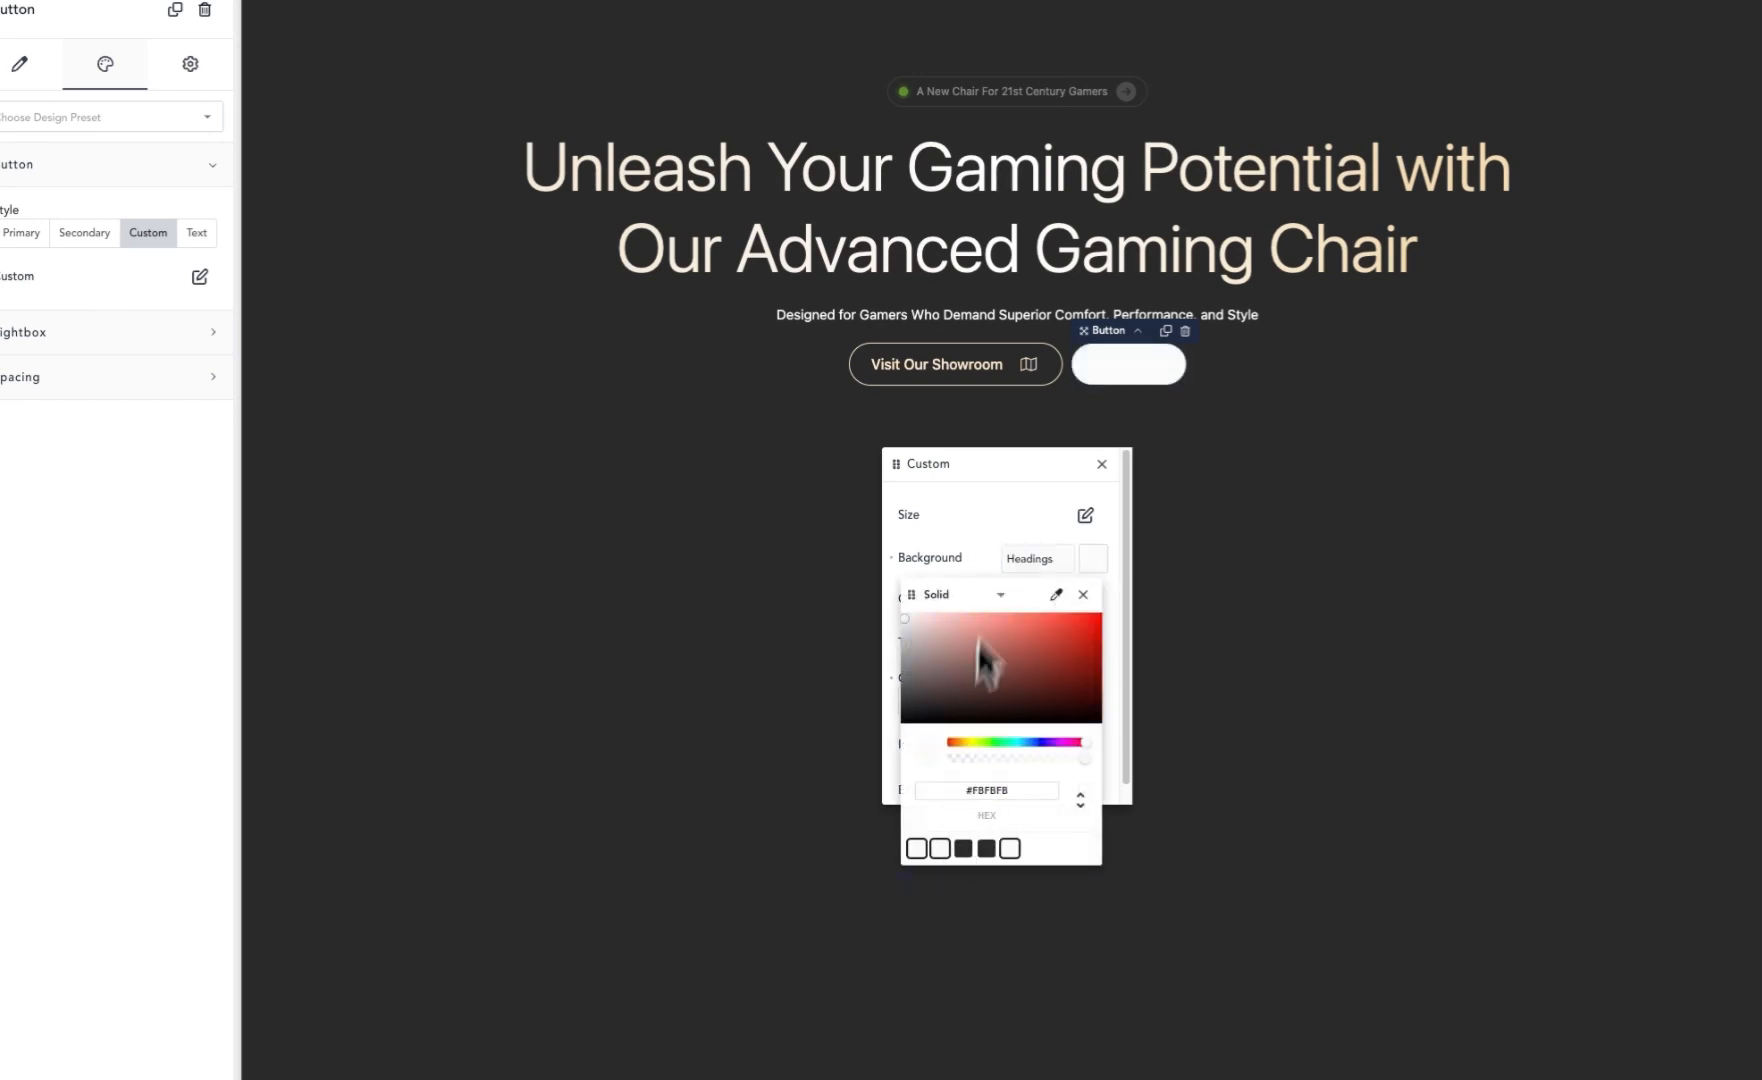
click(1000, 476)
Step: Set the second button's text color to the dark Background color in its typography settings
scroll(1019, 709, down, 1)
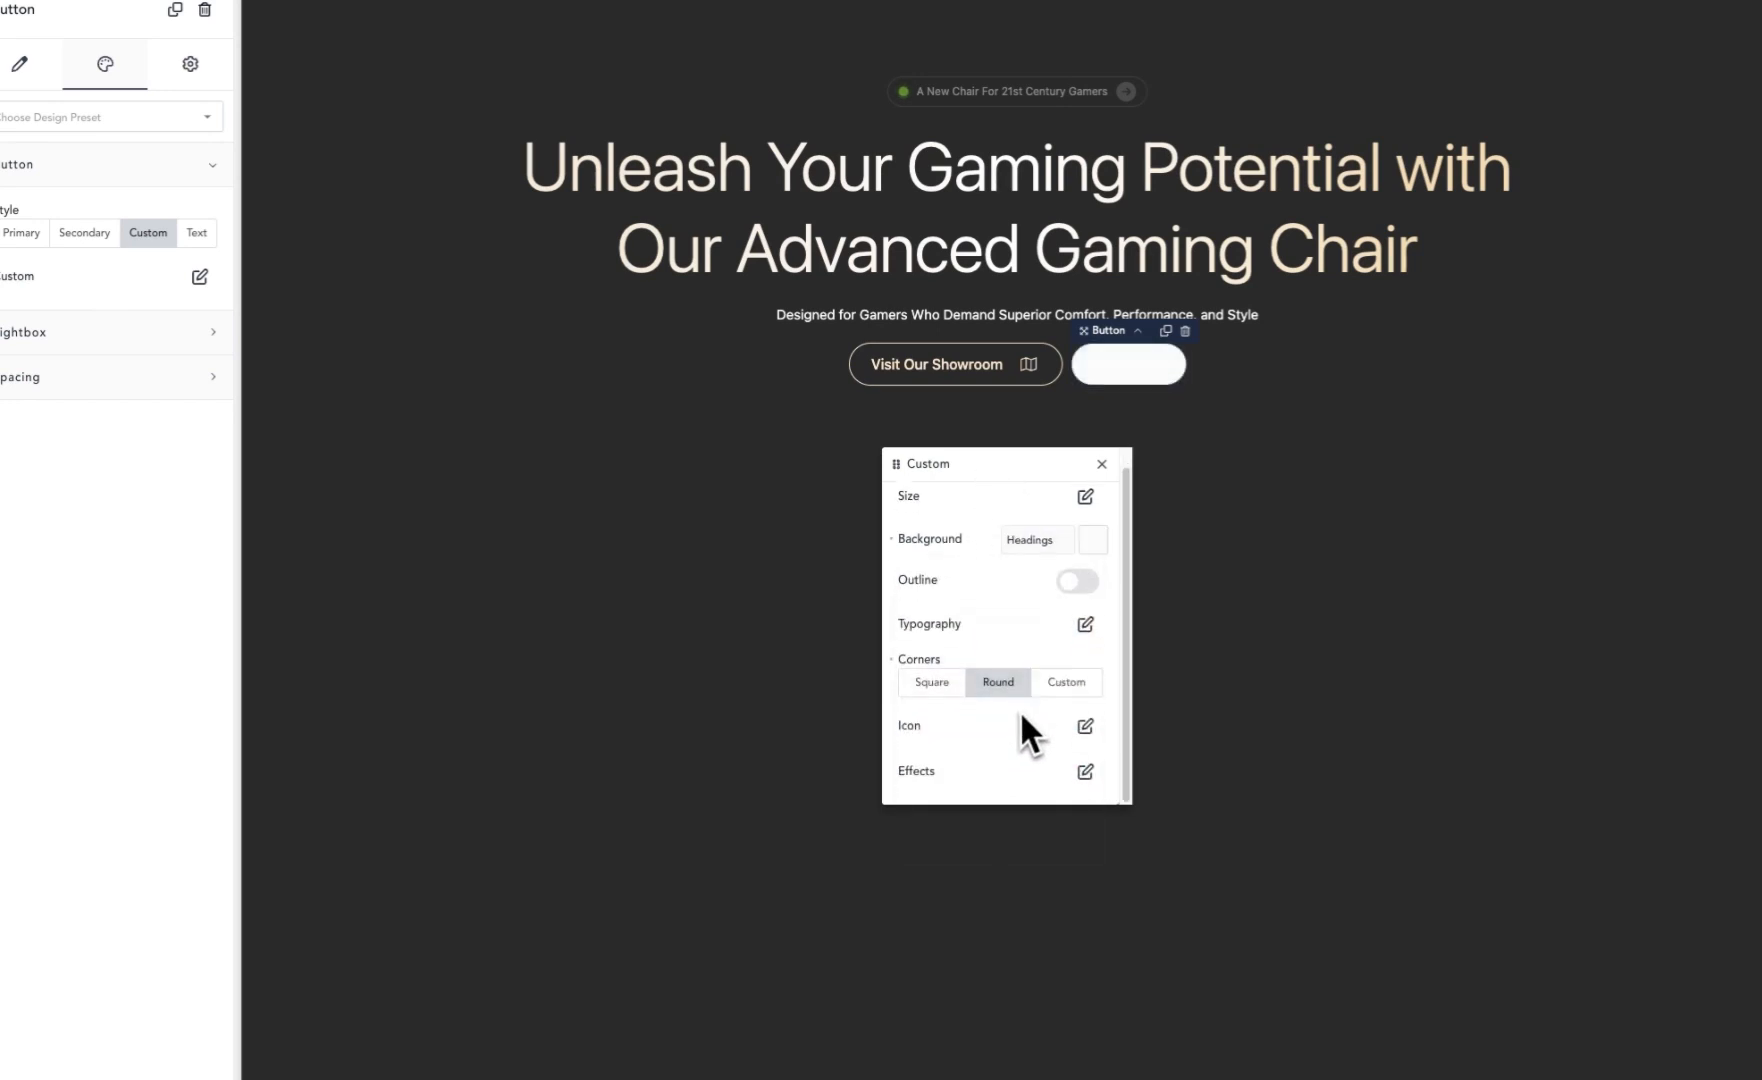
click(1084, 625)
click(1112, 553)
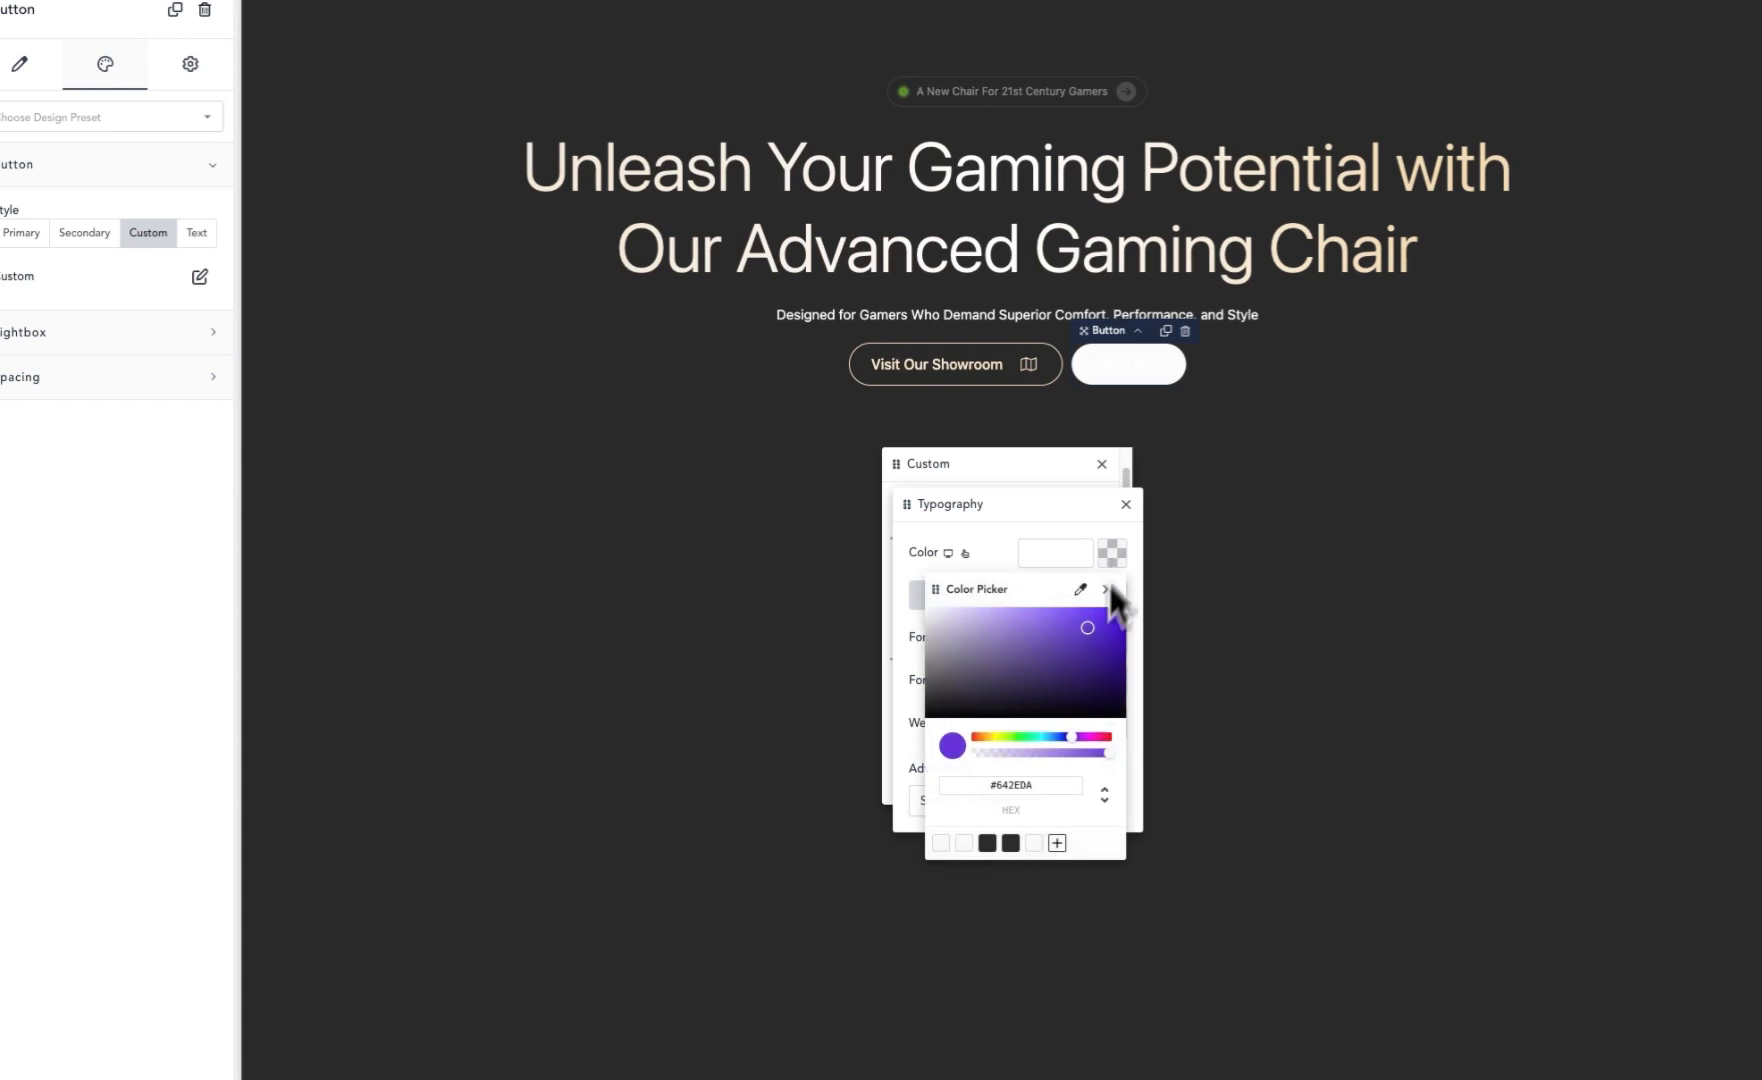
click(1008, 846)
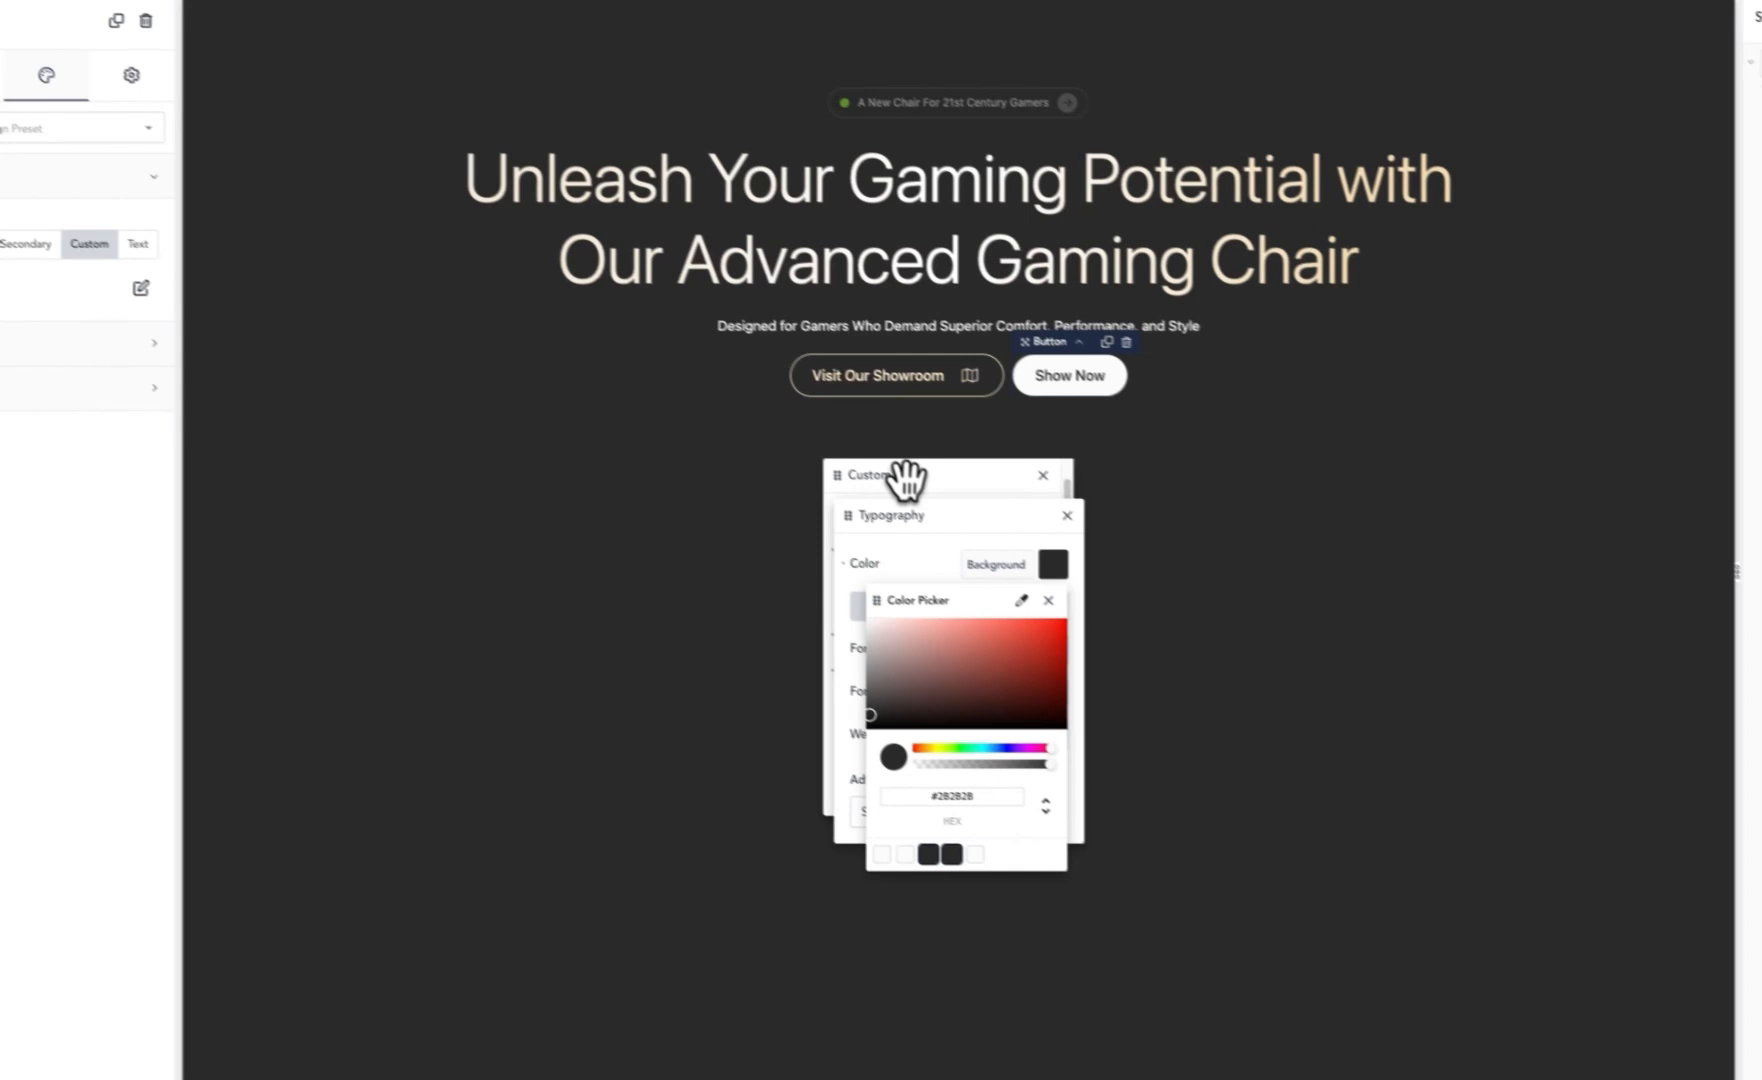
click(905, 478)
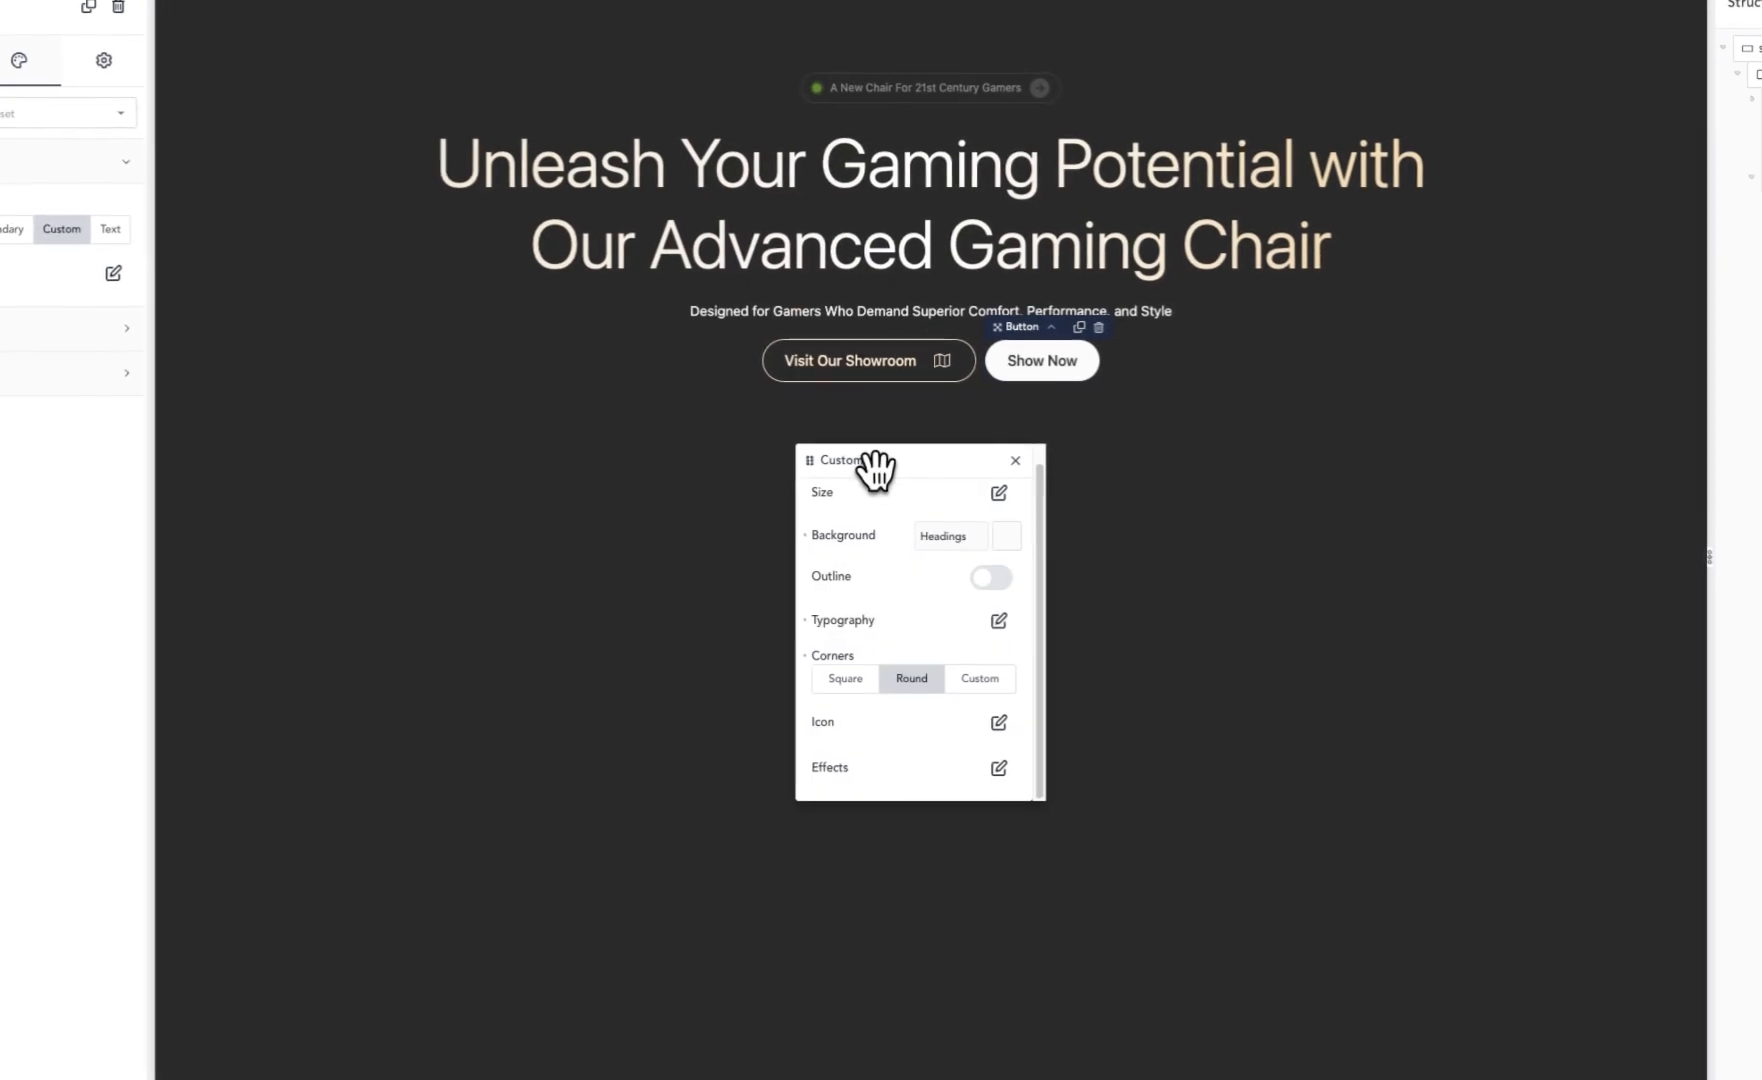
Step: Search the icon library for shop and add the shop icon to the second button
click(996, 728)
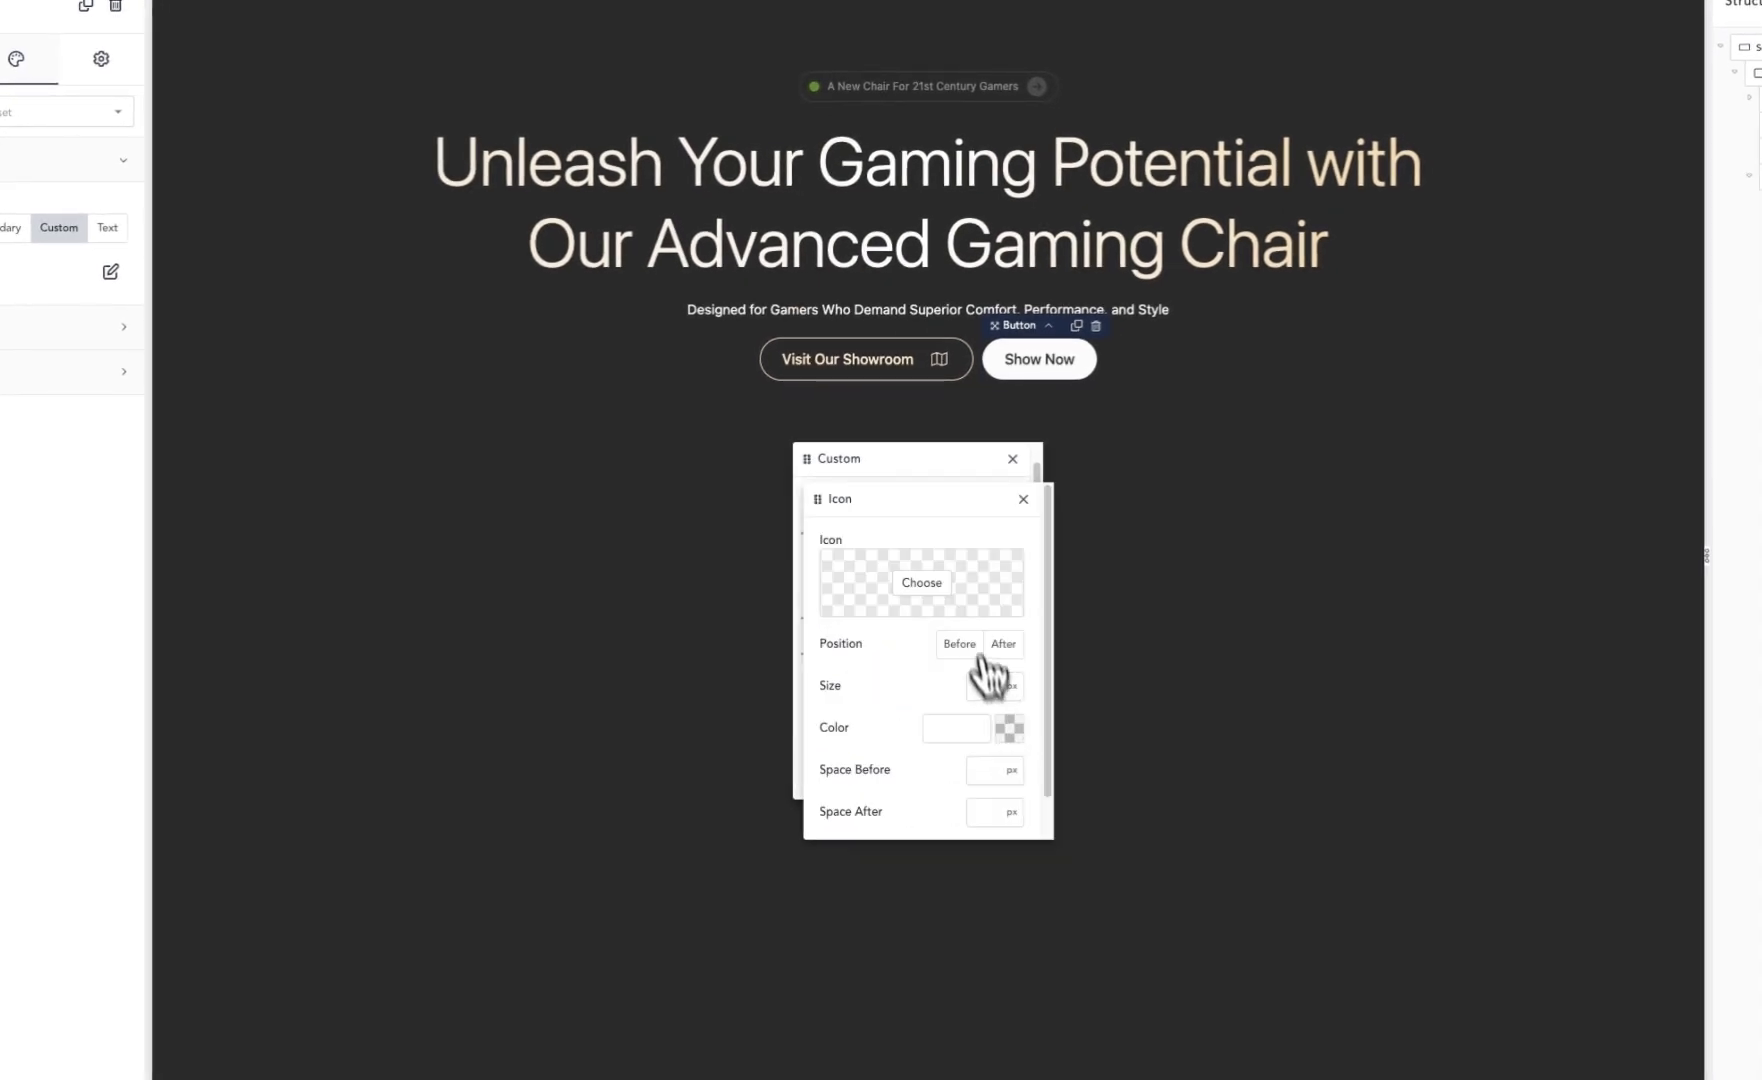
click(936, 600)
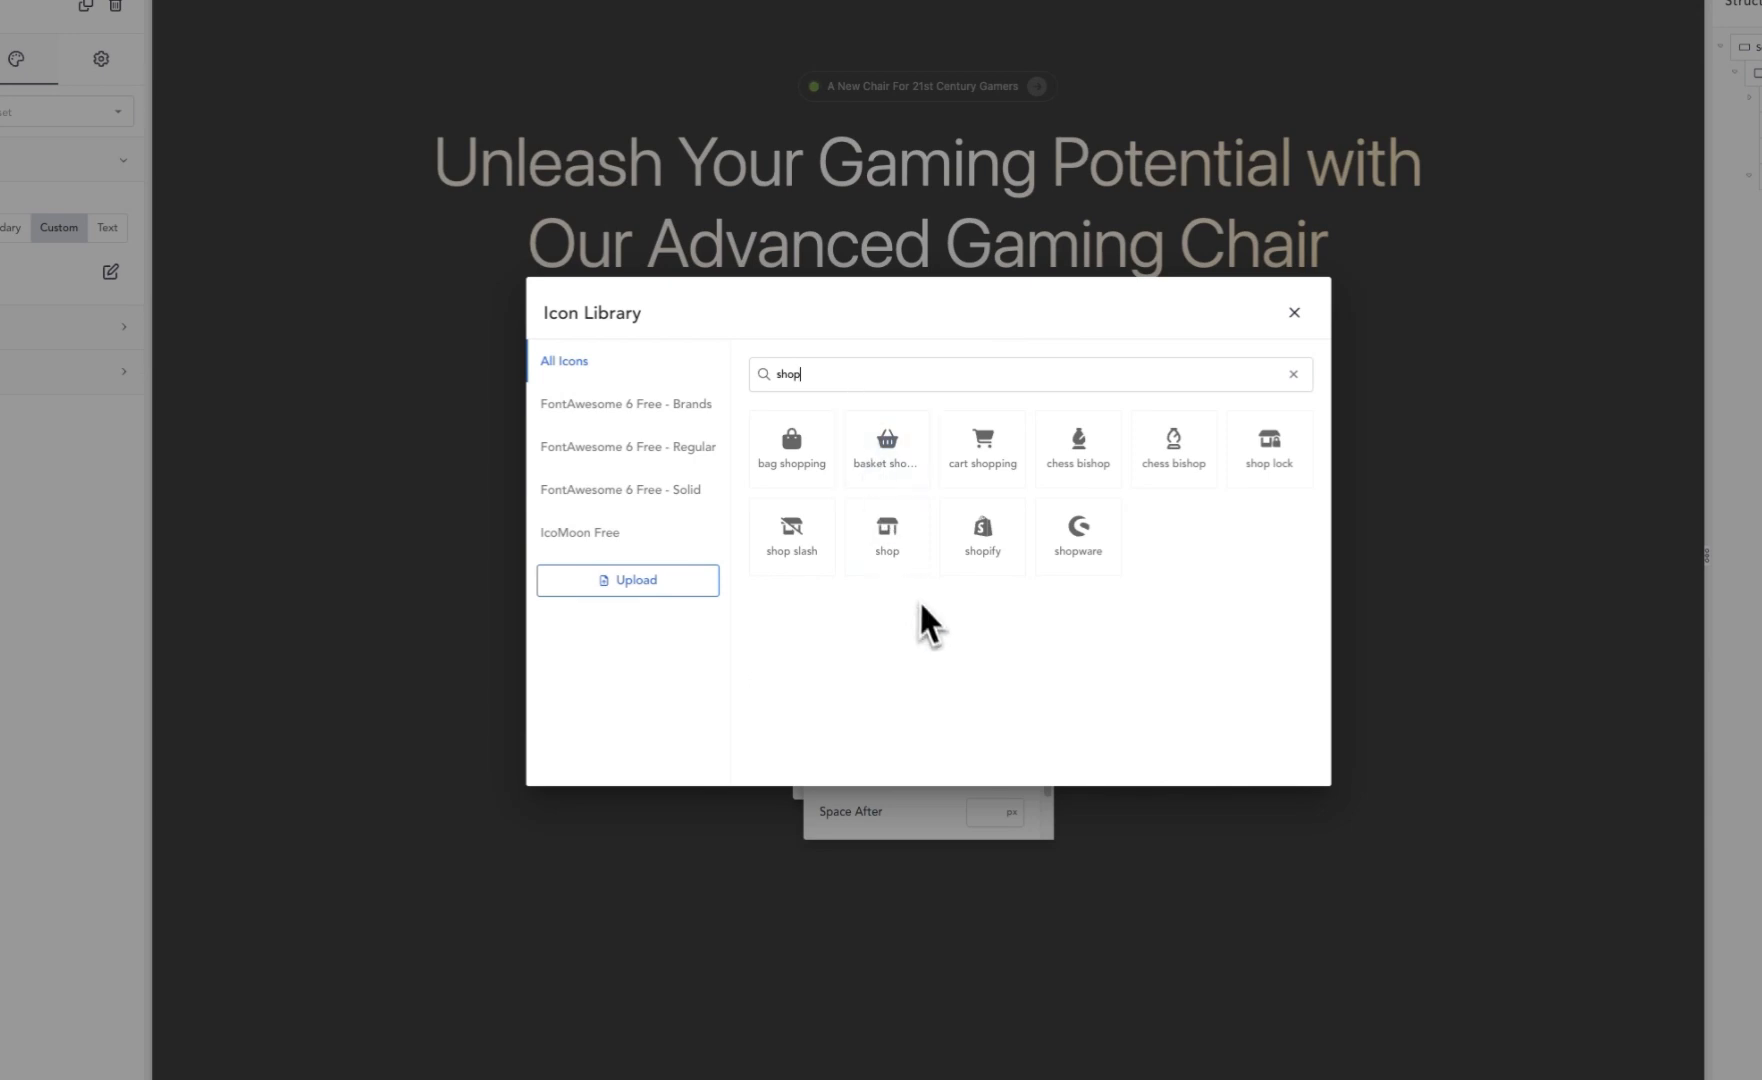
click(905, 560)
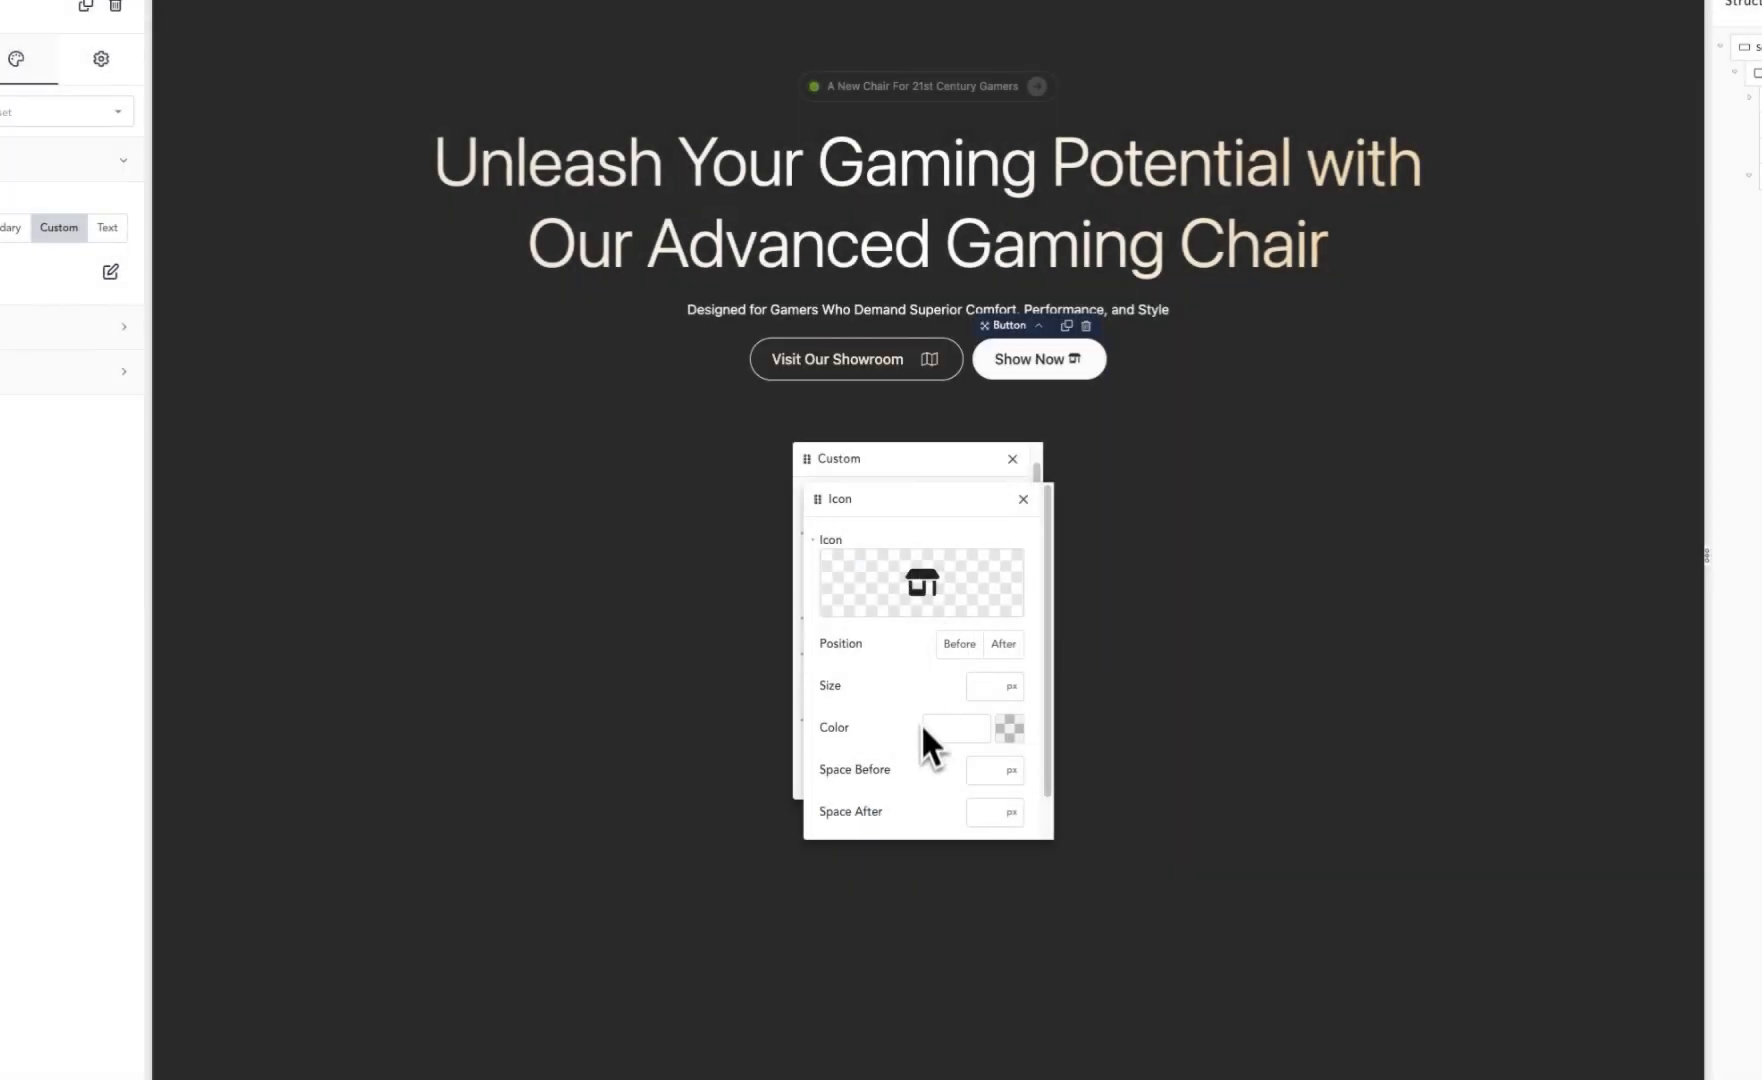
Step: Set the shop icon's space before to 20 px and its size to 16 px
scroll(921, 728, down, 1)
click(988, 724)
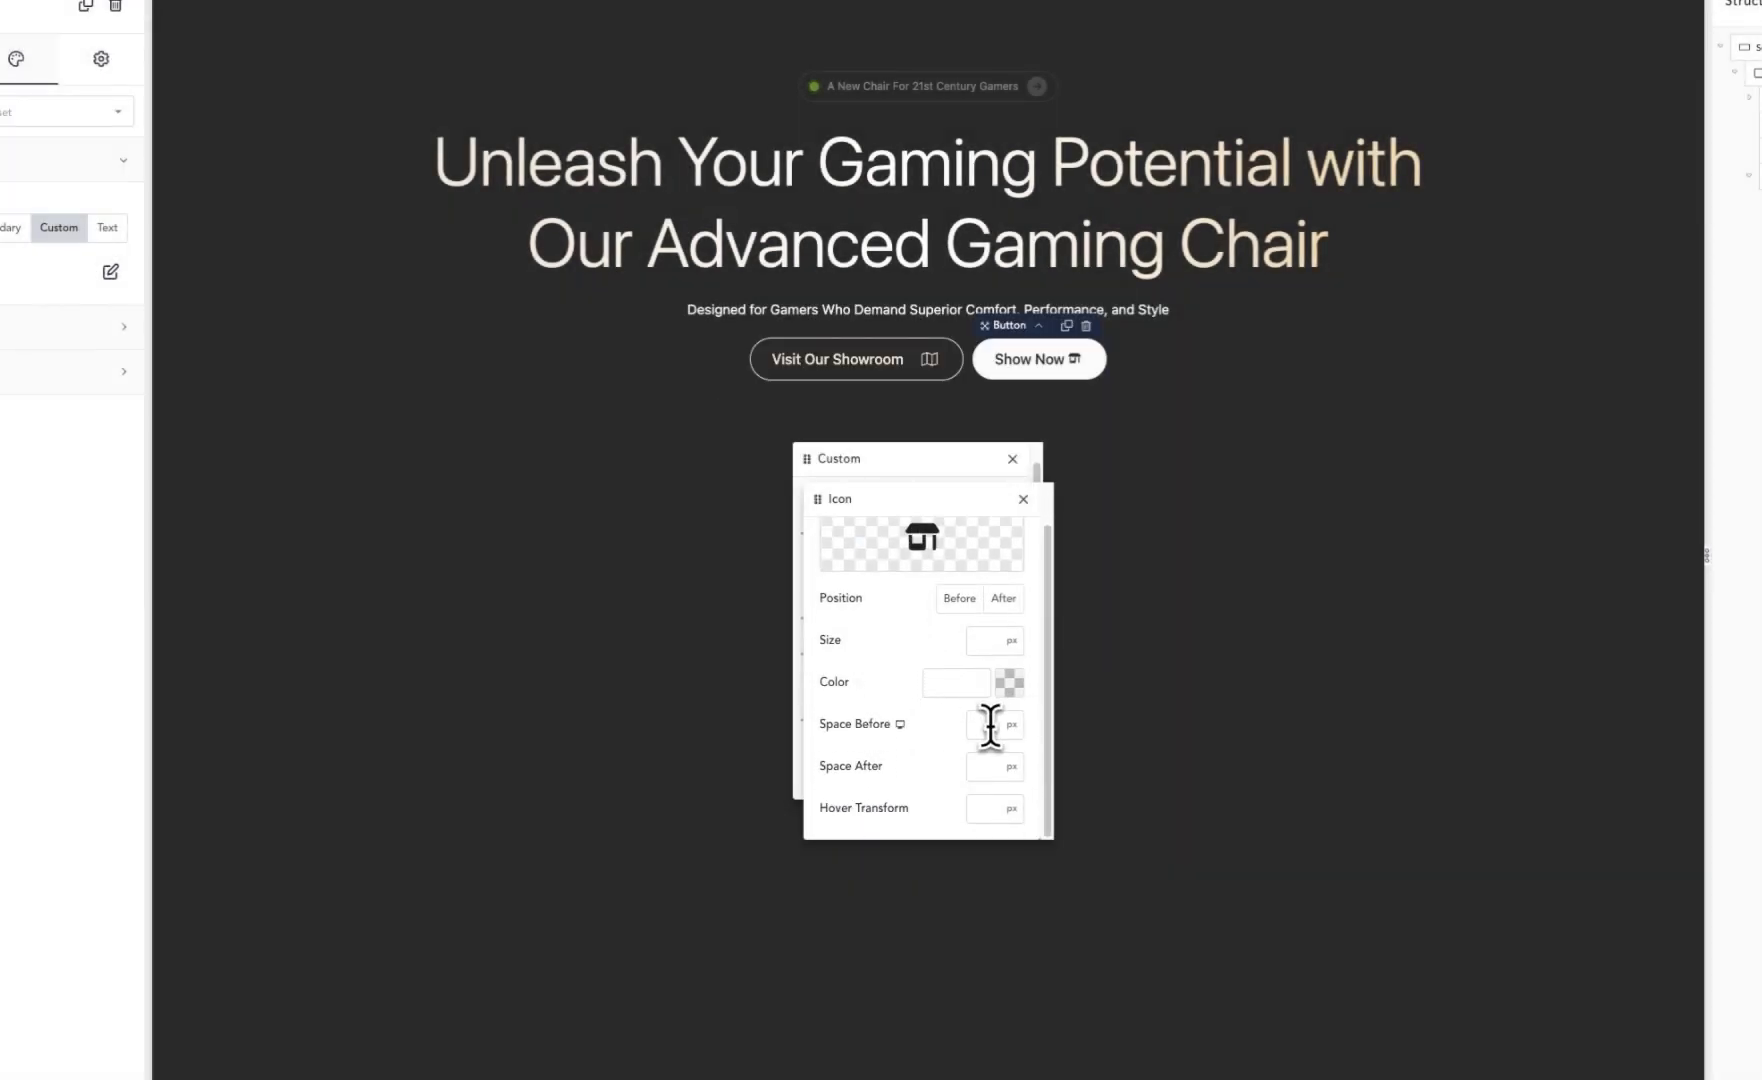
text(20)
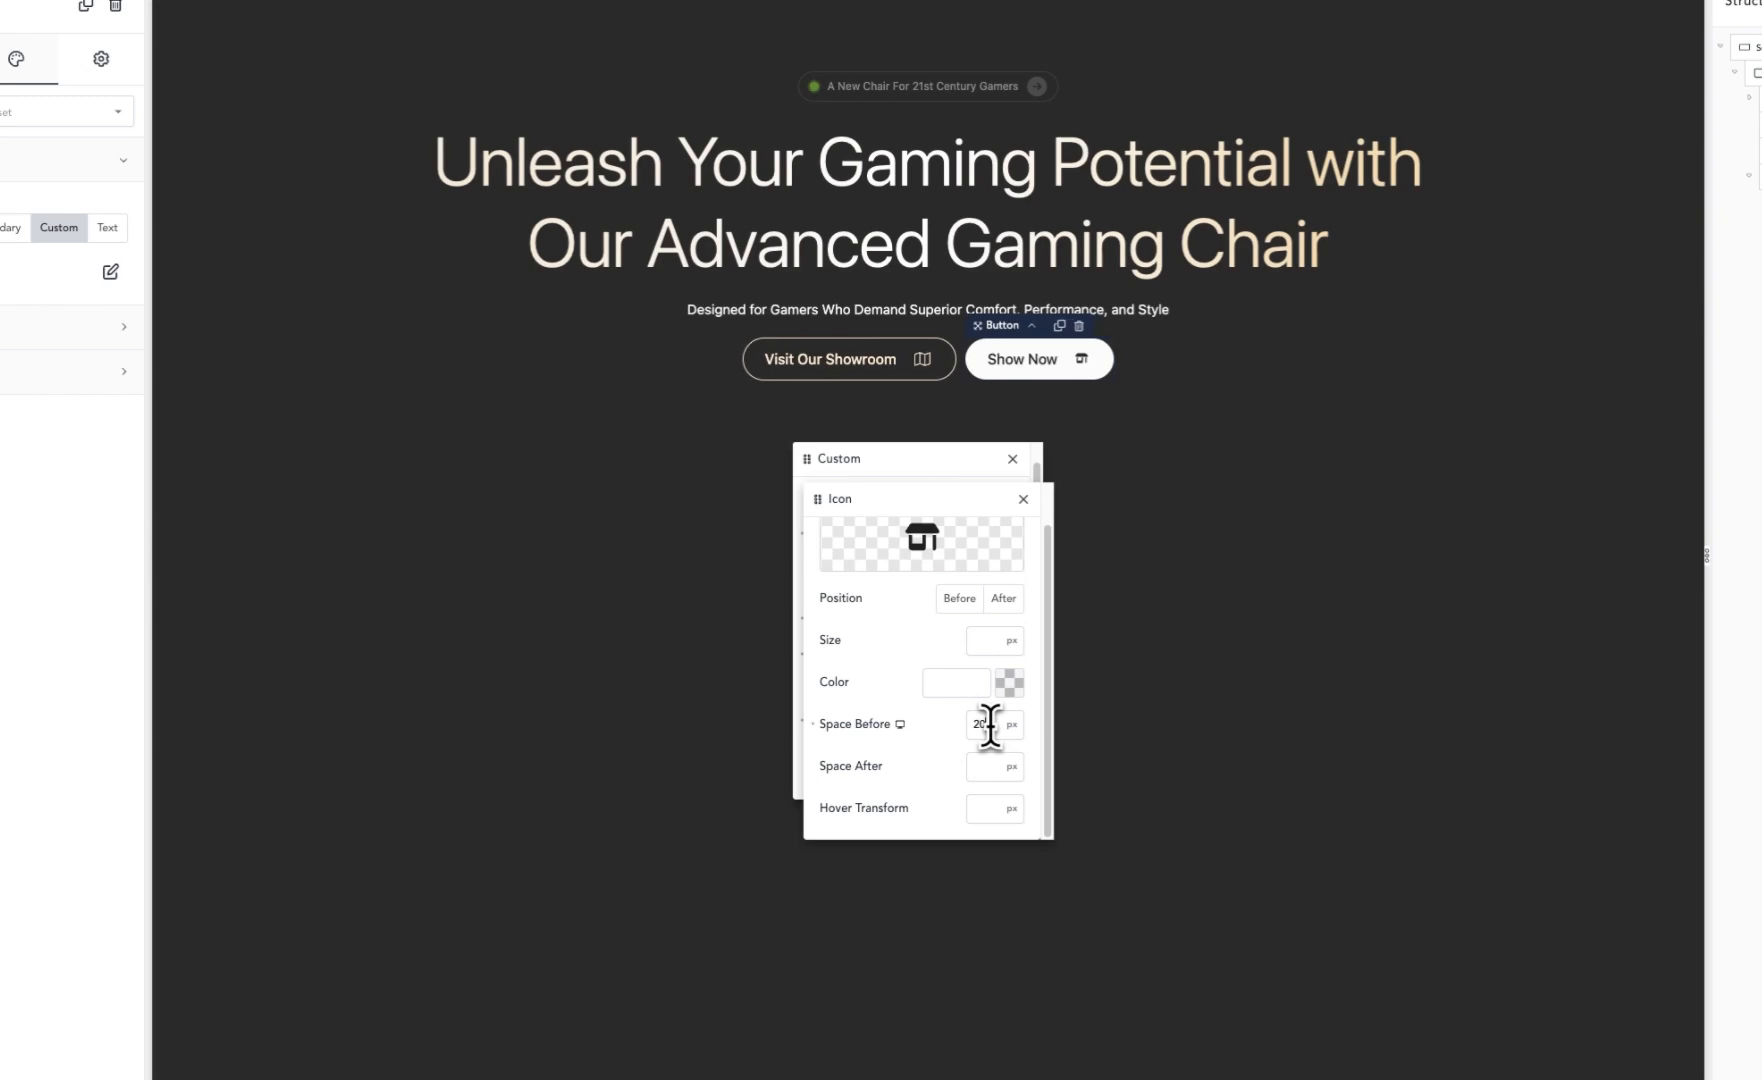
scroll(955, 645, up, 1)
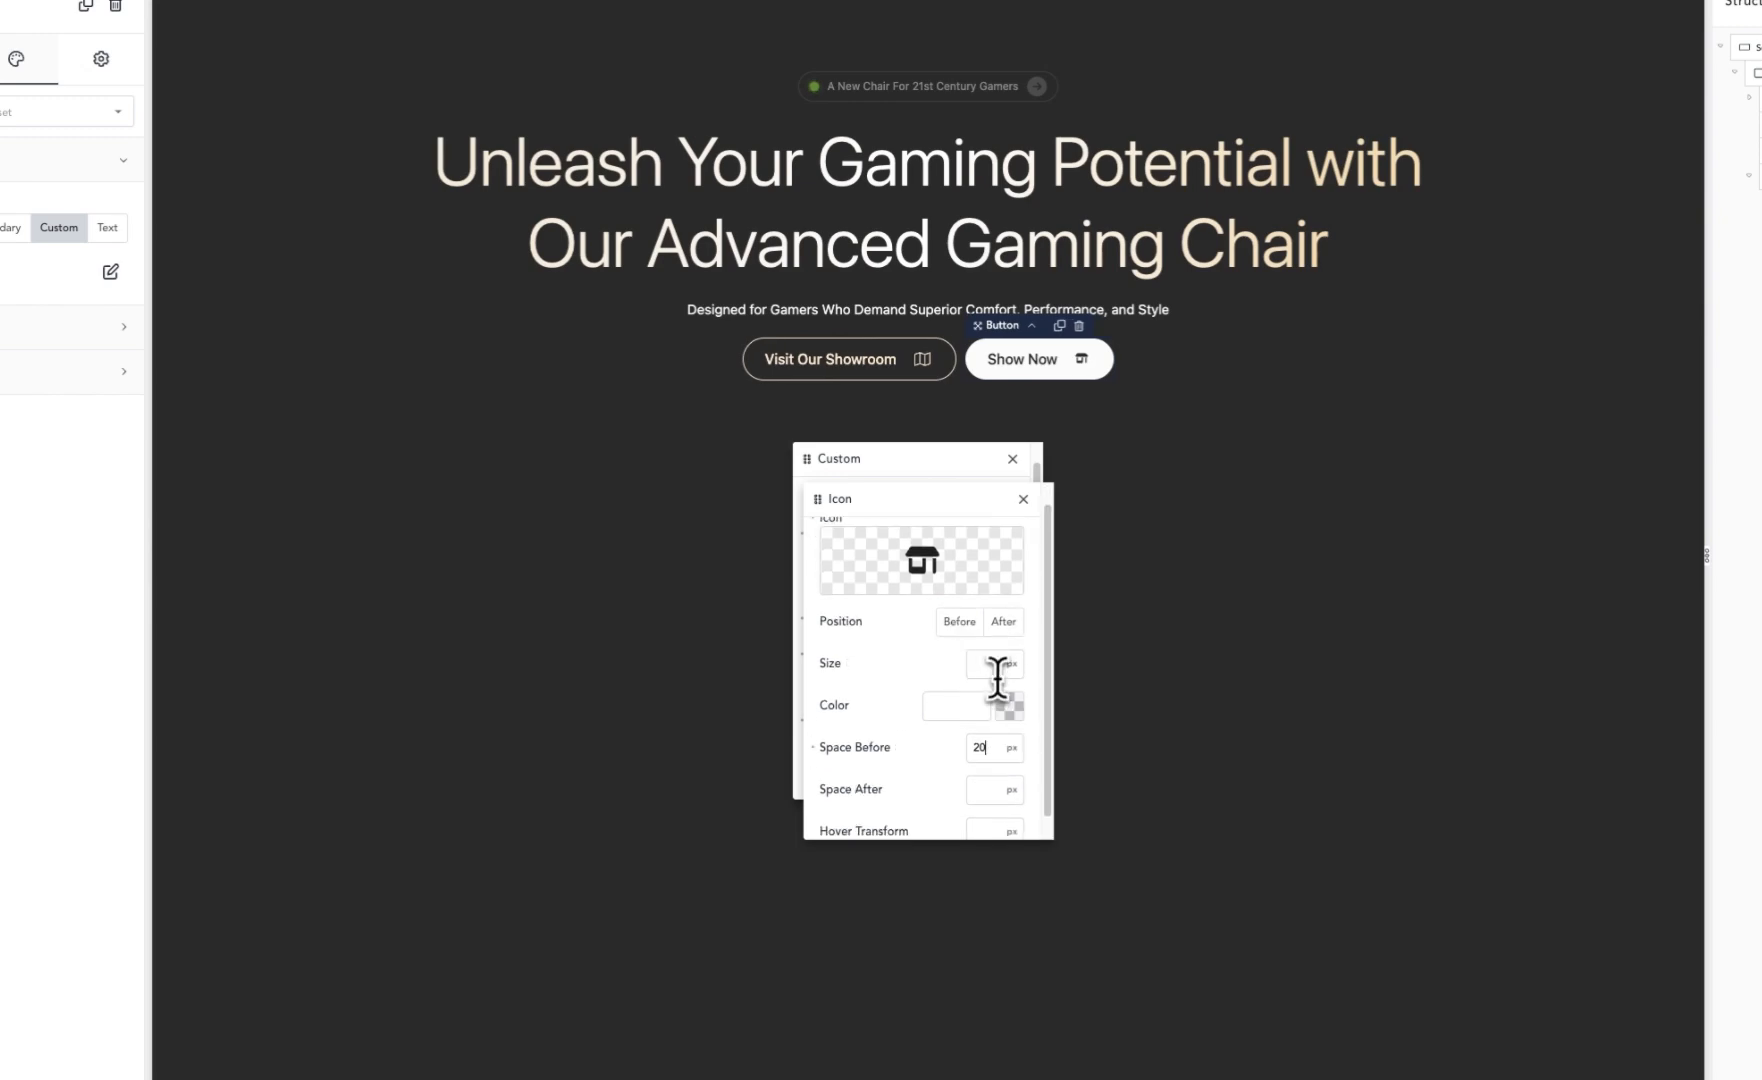
text(16)
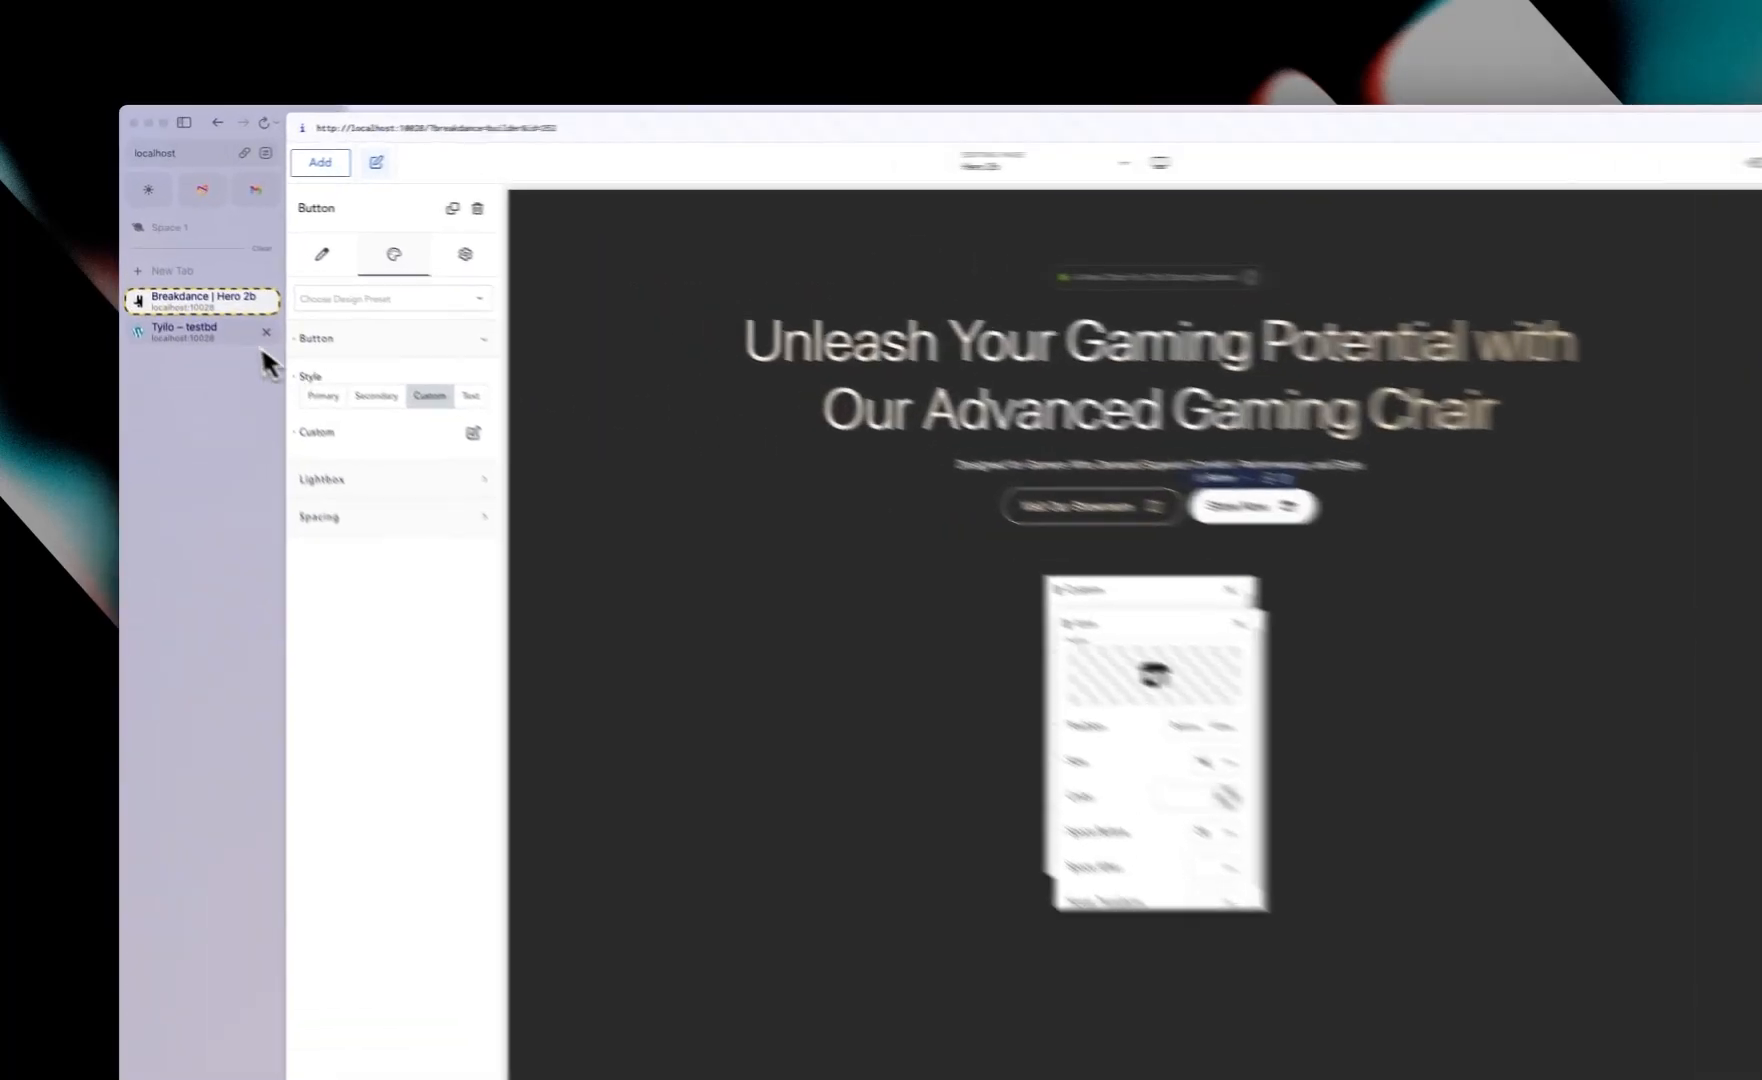
Step: Compare with the live site and add a Content Reveal element to the hero section below the buttons
click(240, 338)
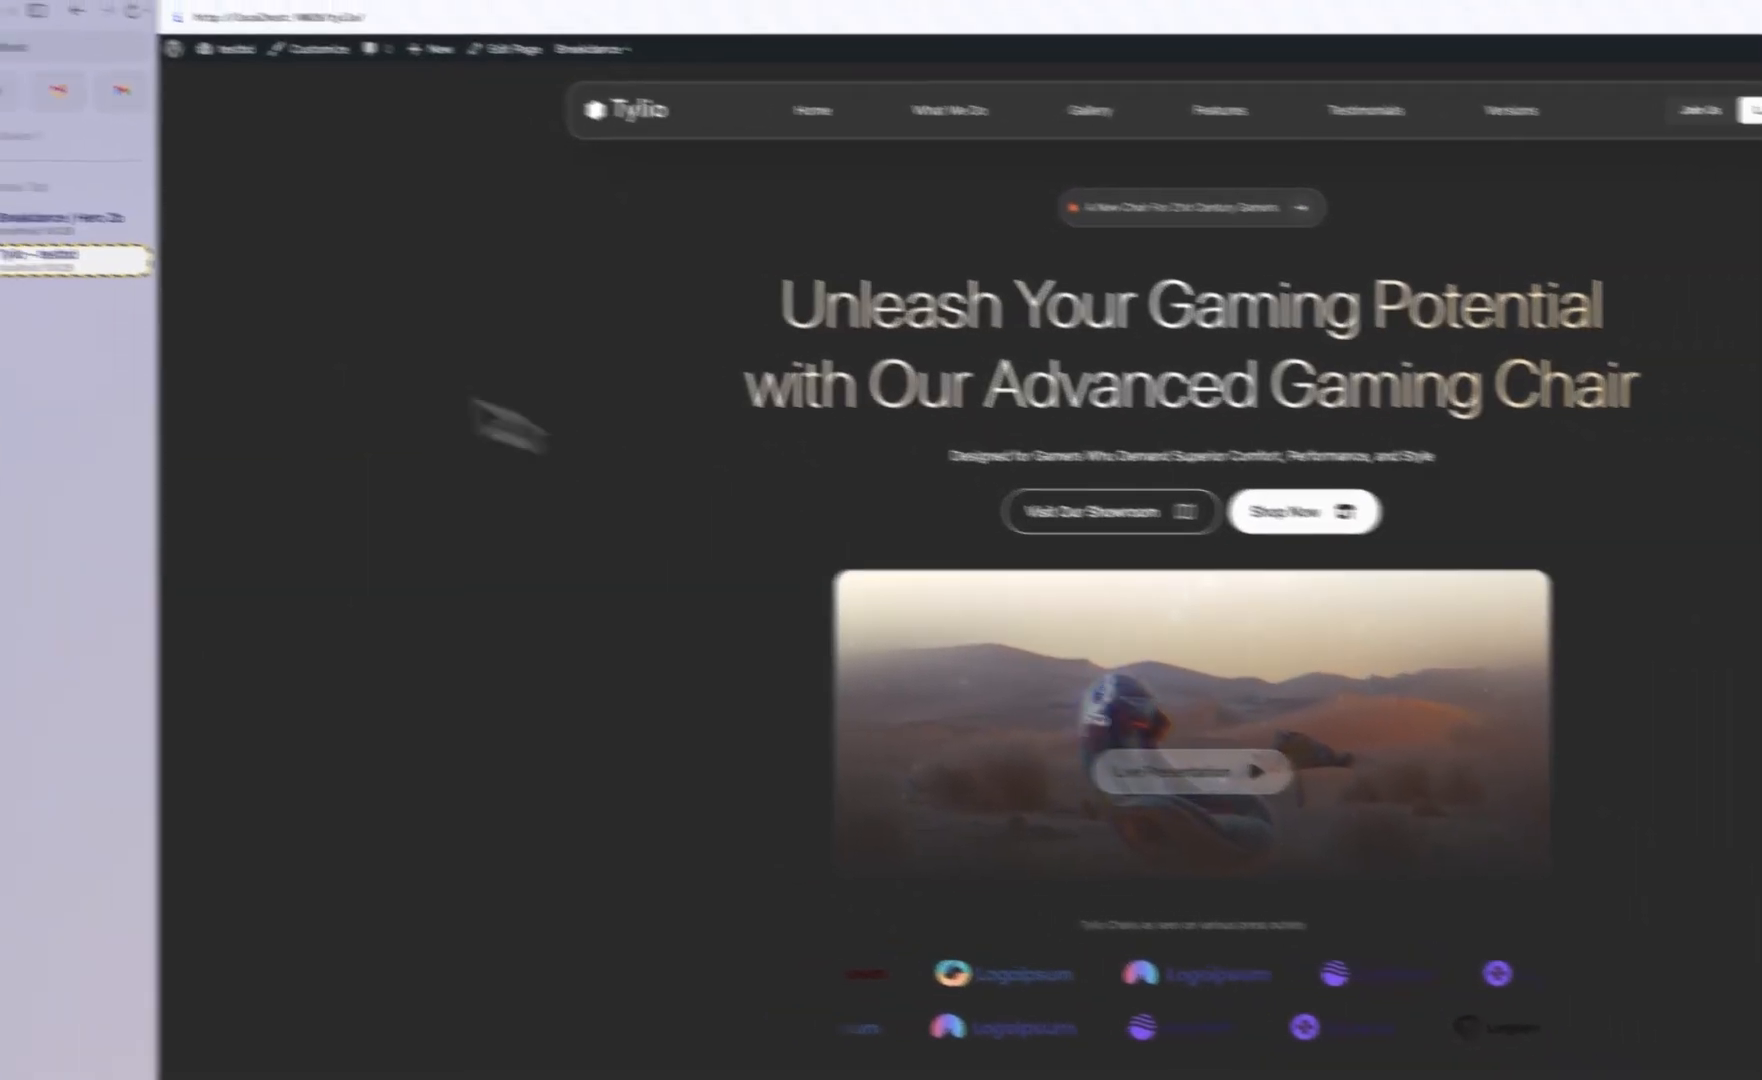
click(80, 252)
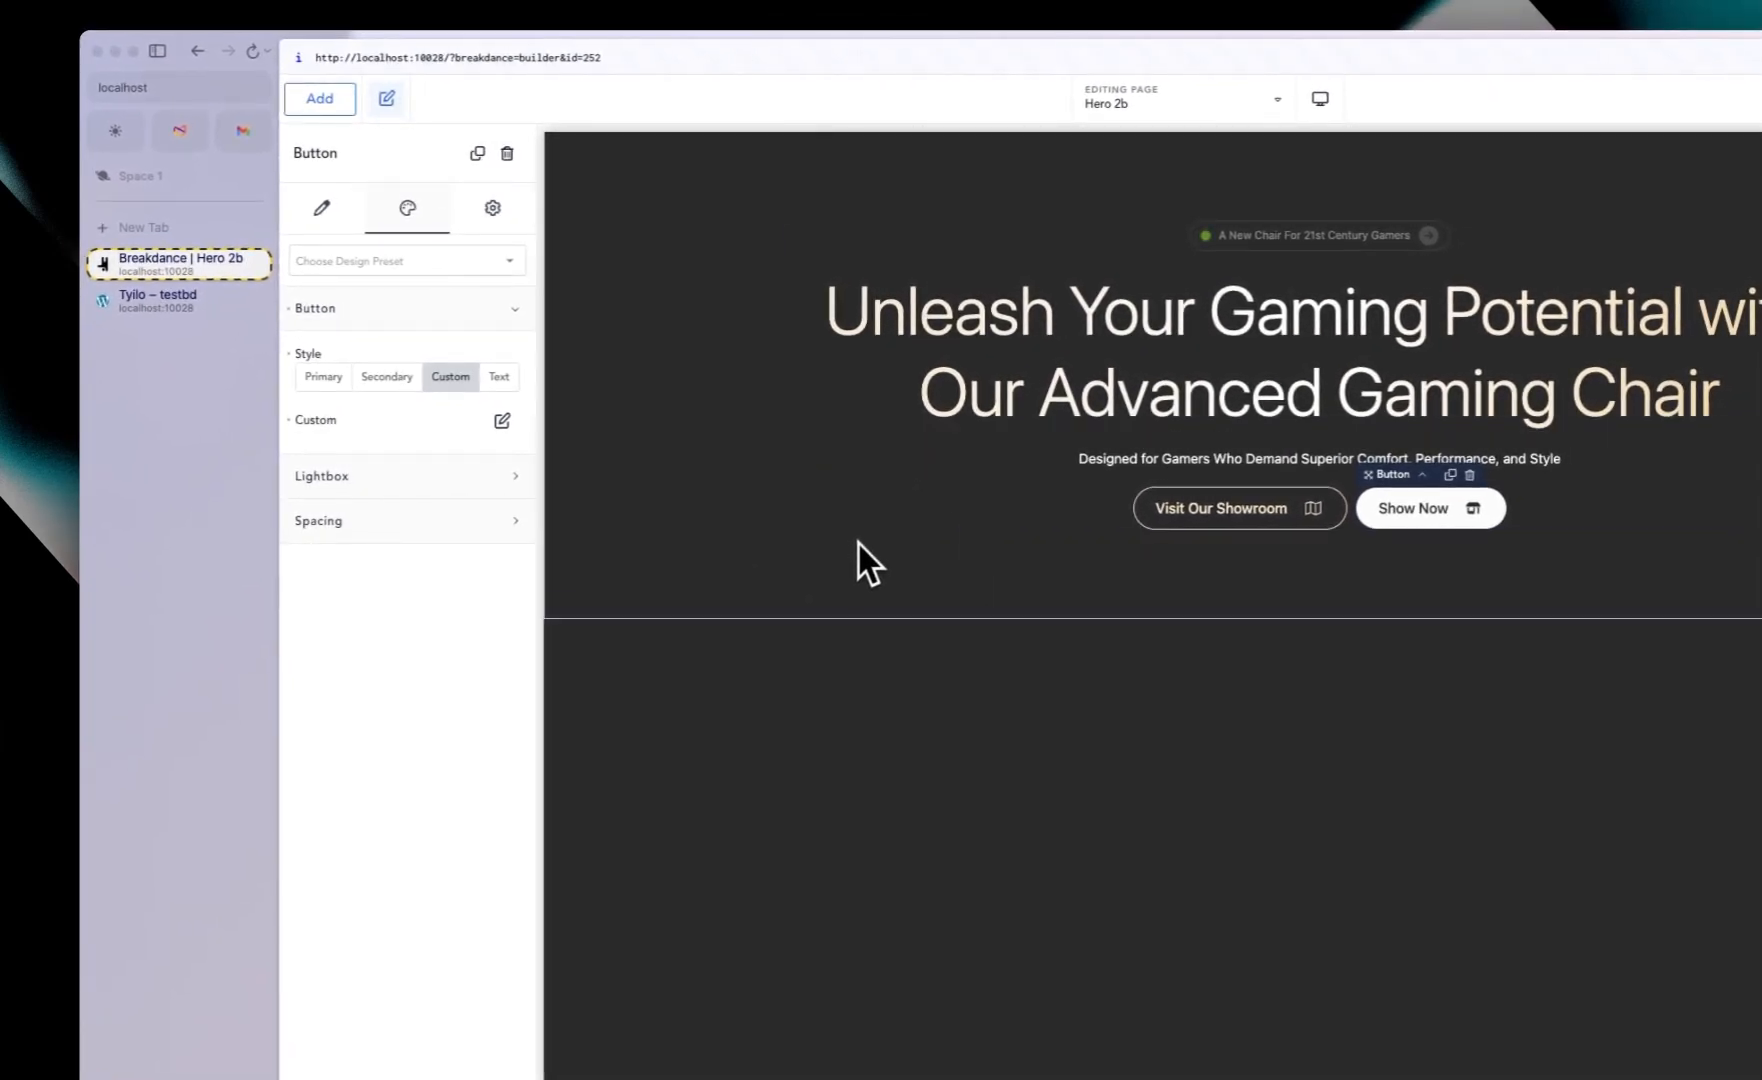
click(842, 540)
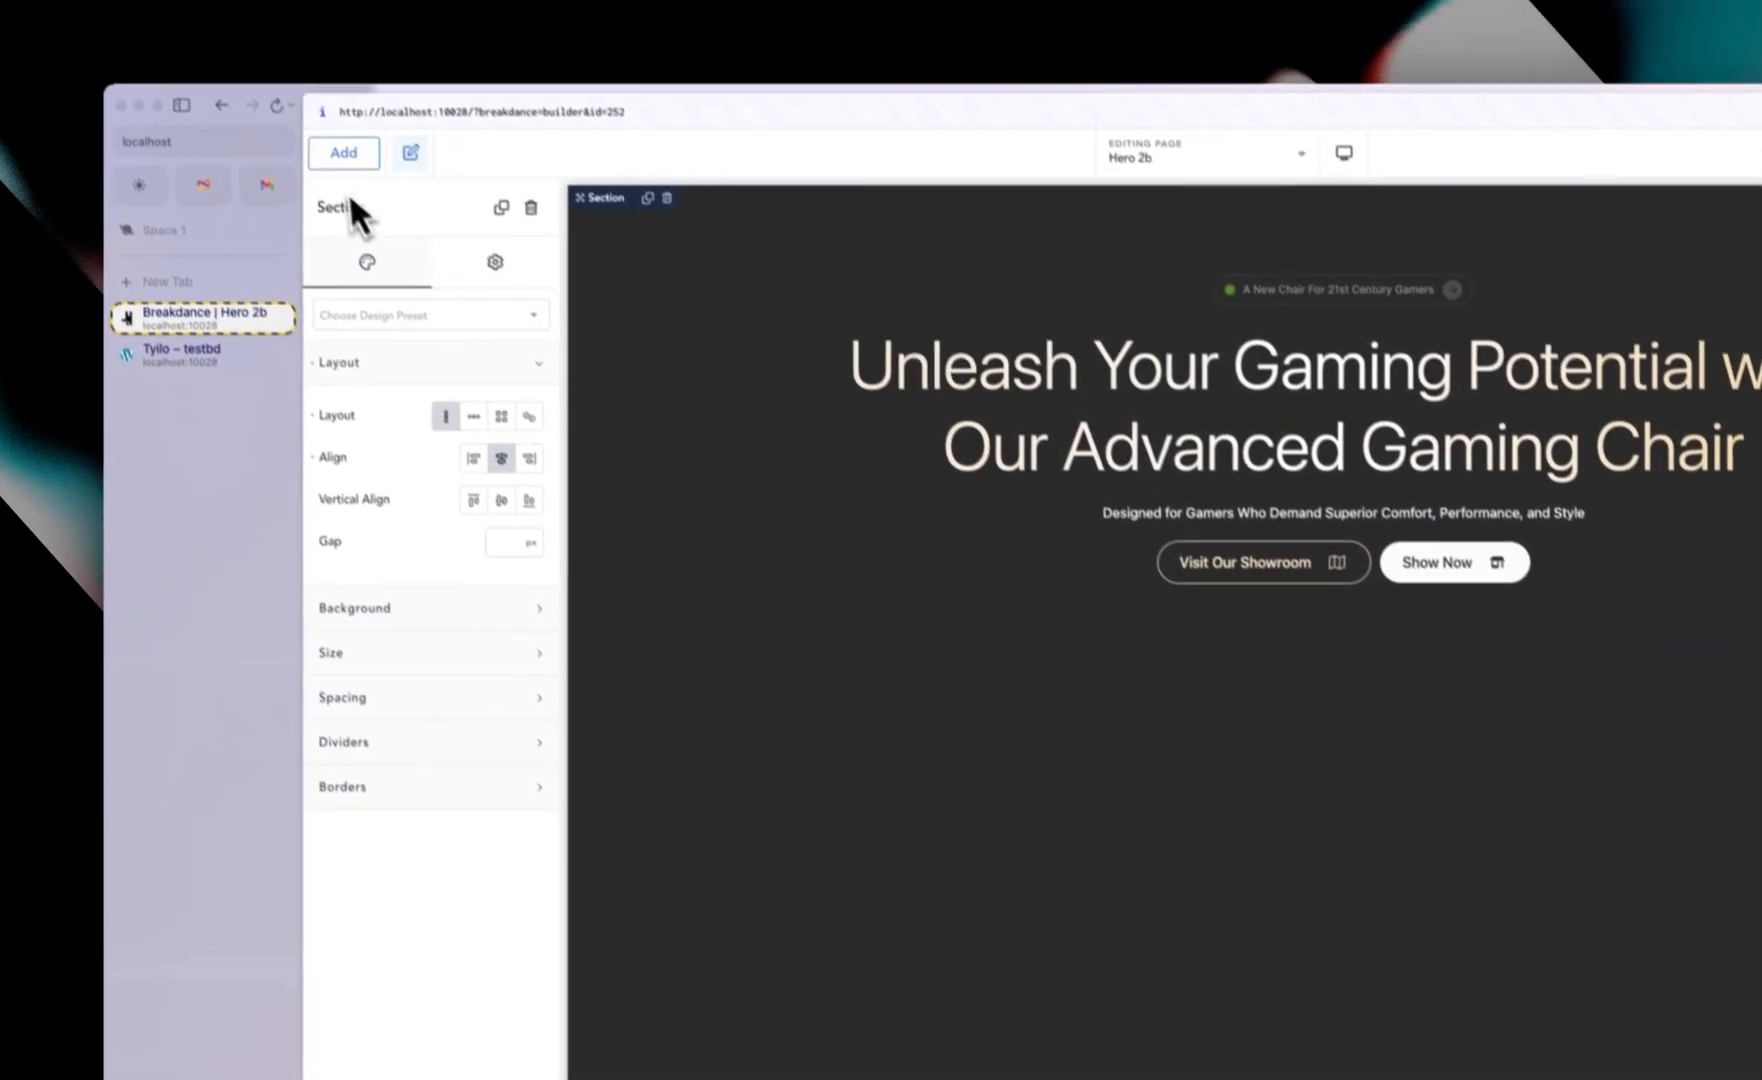
click(360, 186)
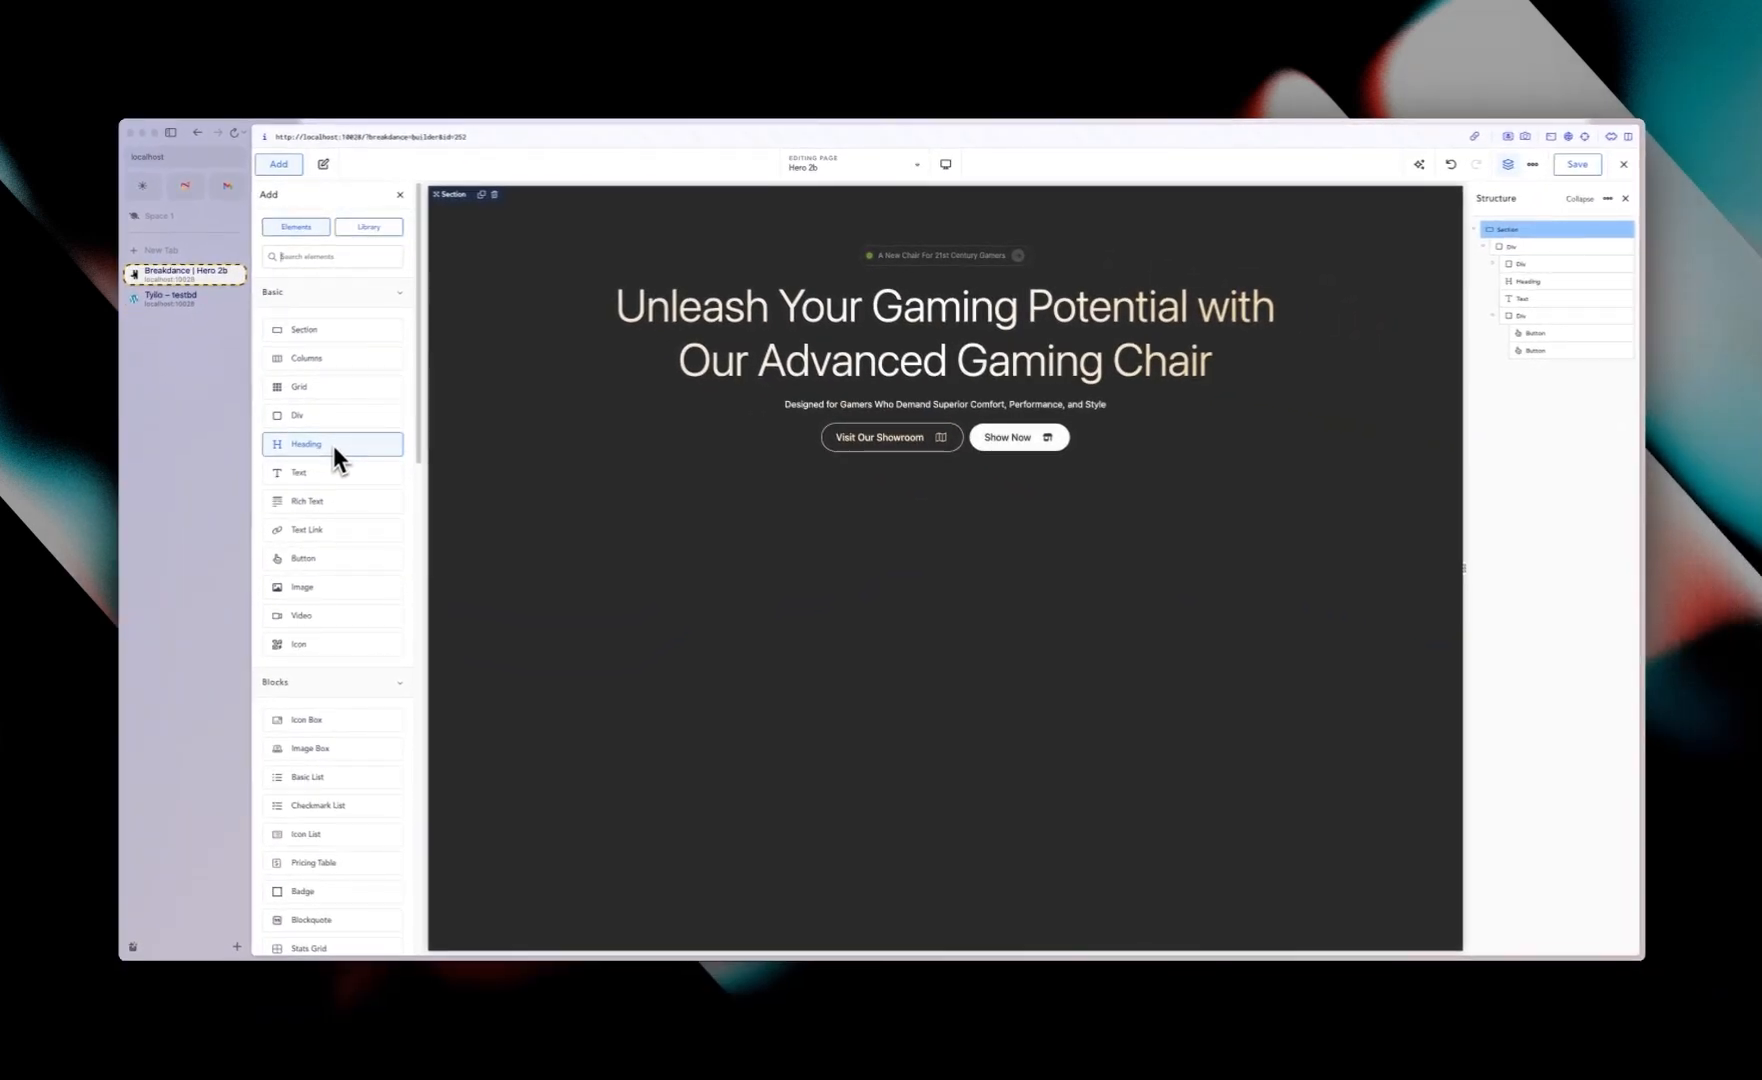
text(cont)
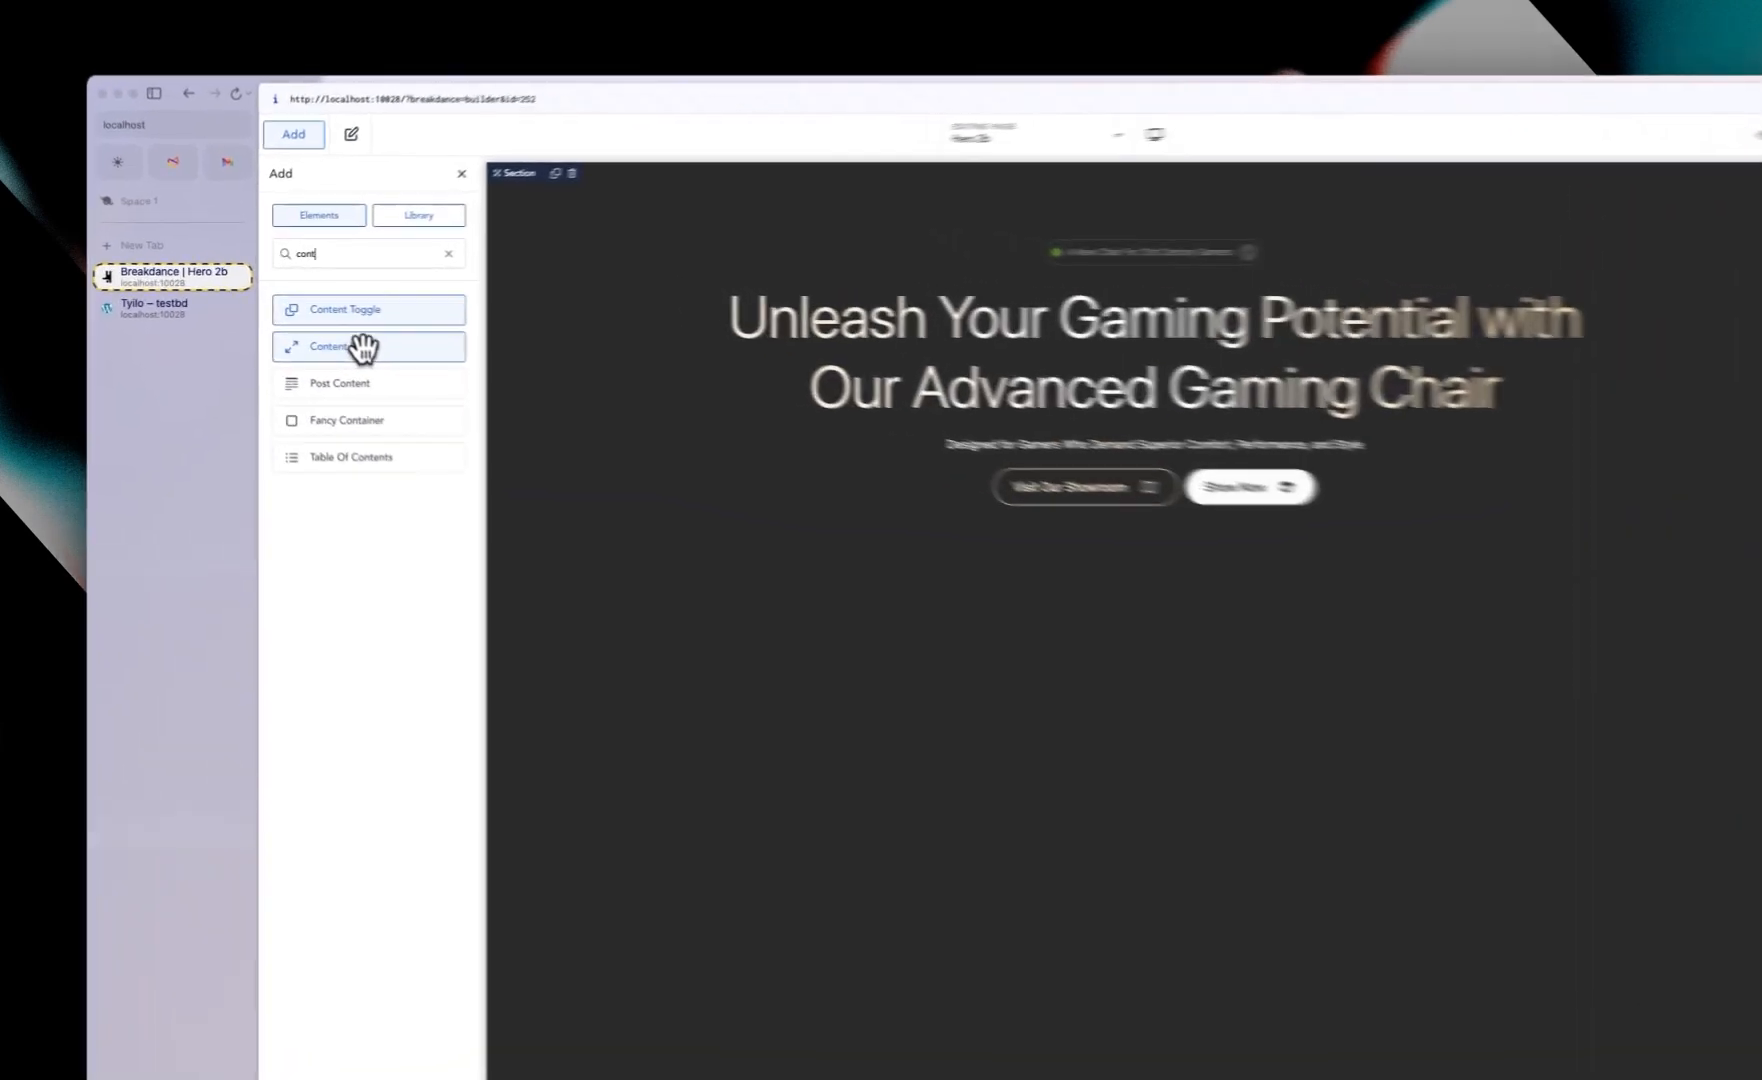
click(318, 328)
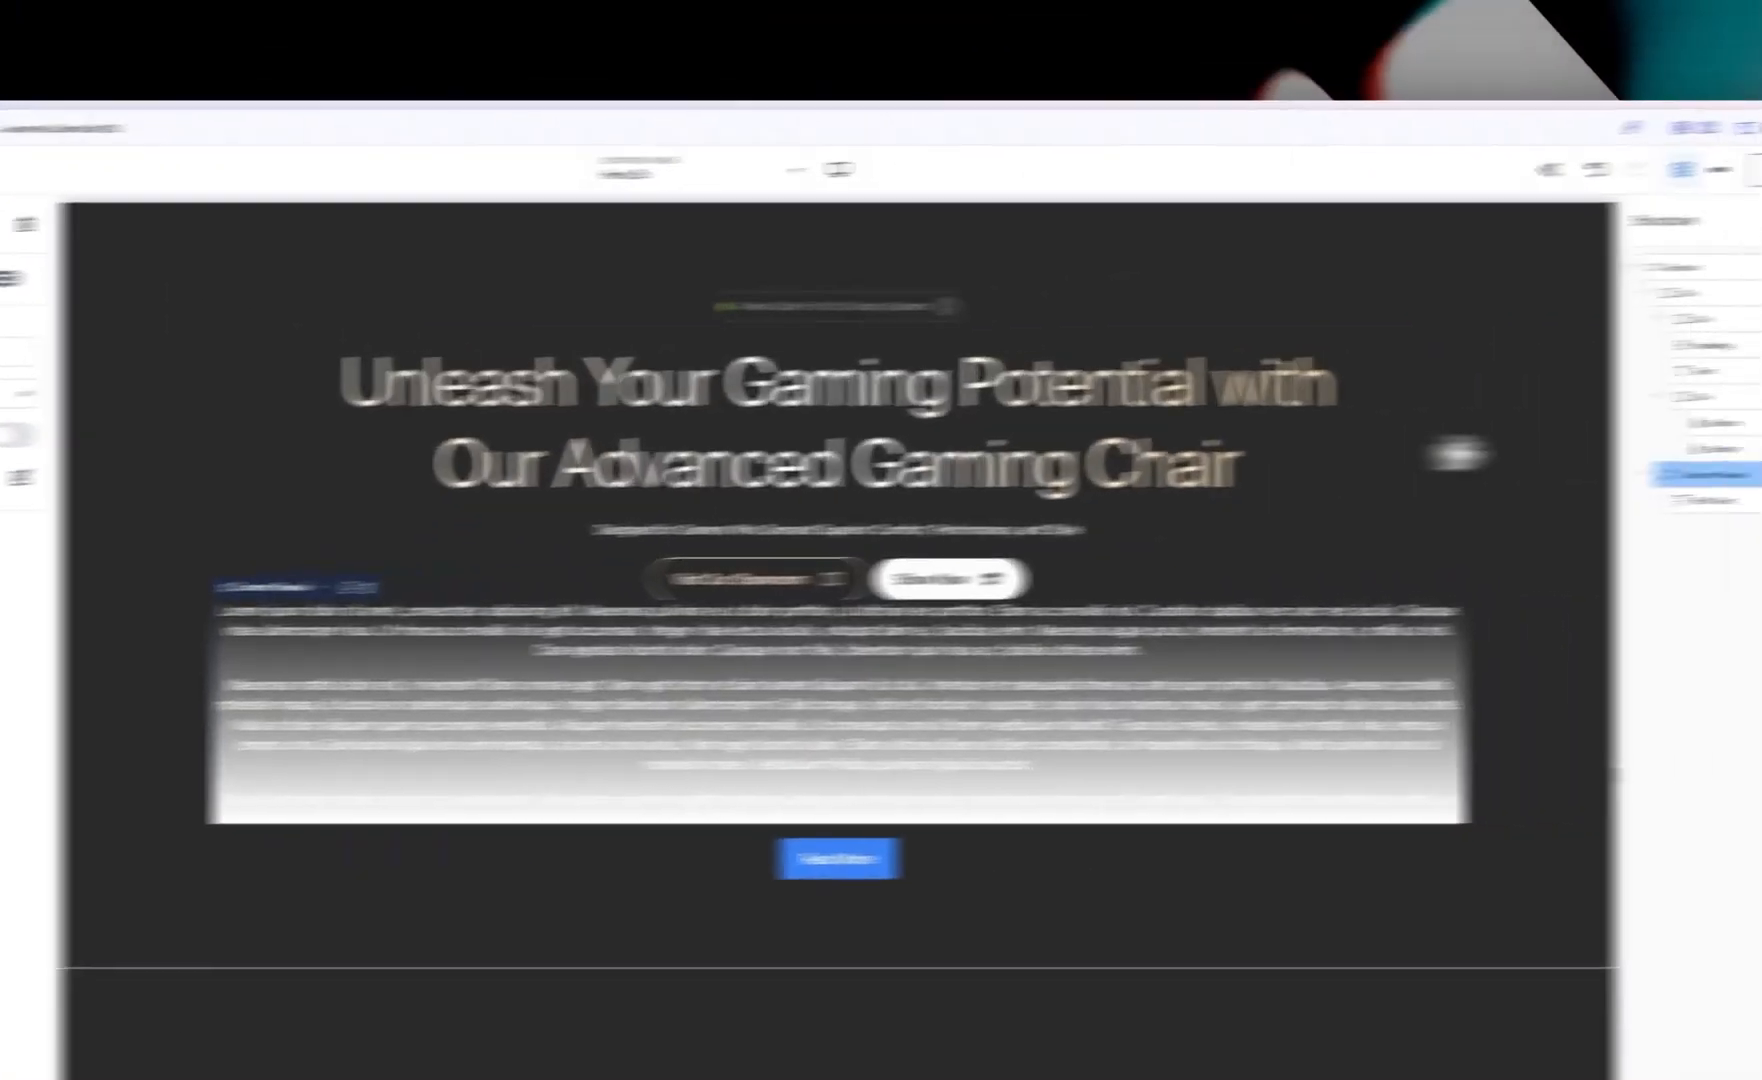
Step: Delete the placeholder Rich Text inside the Content Reveal and collapse the structure tree
click(1534, 515)
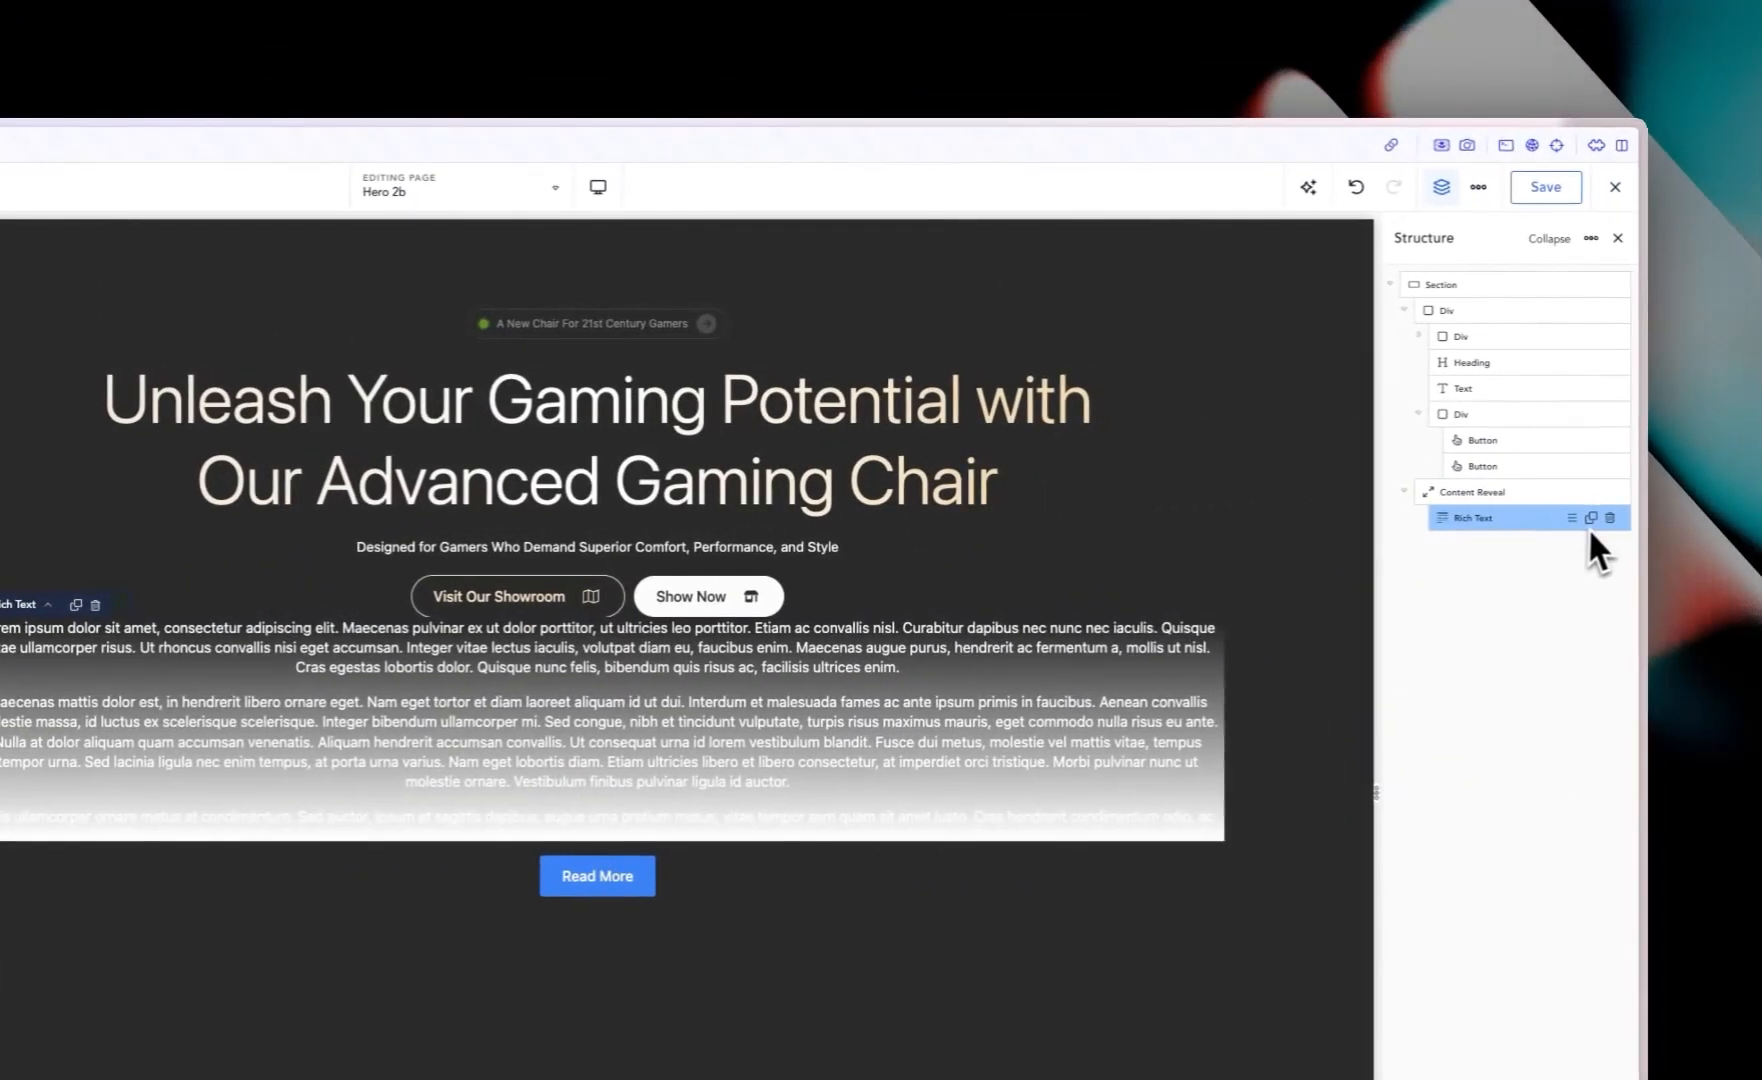
click(1631, 516)
click(1416, 414)
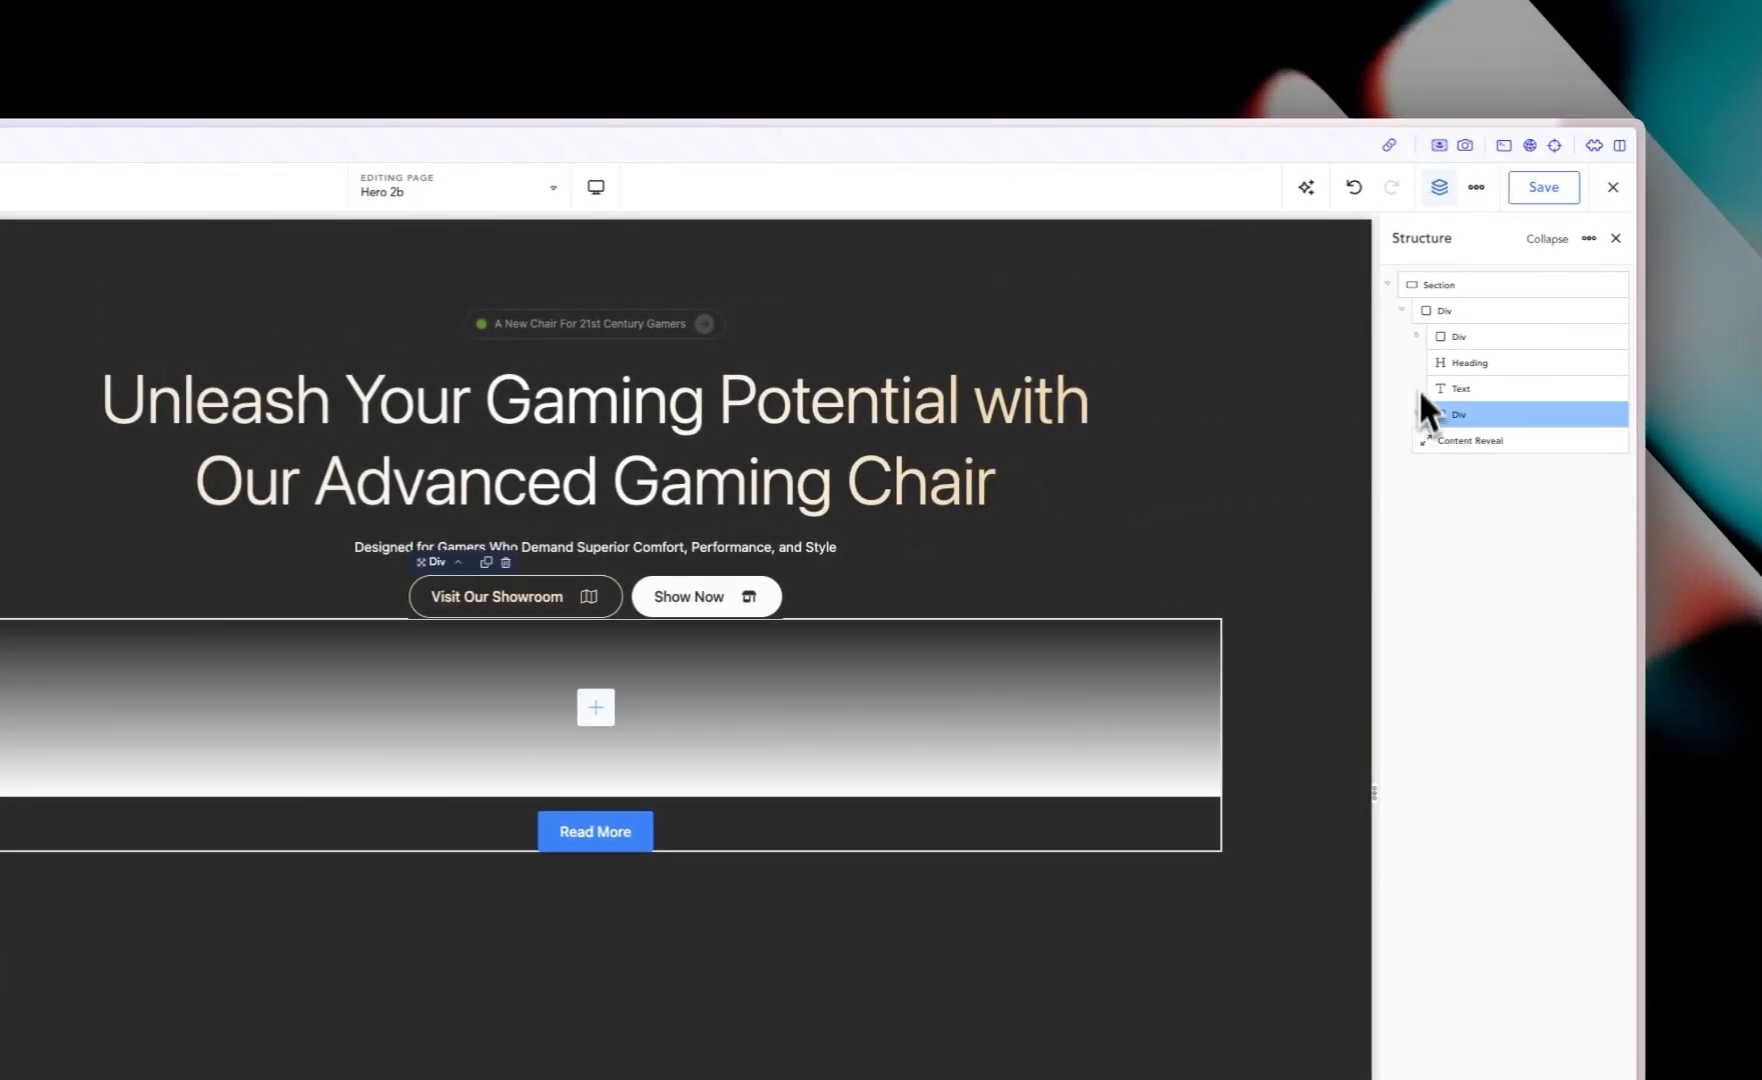
click(1403, 310)
click(1478, 334)
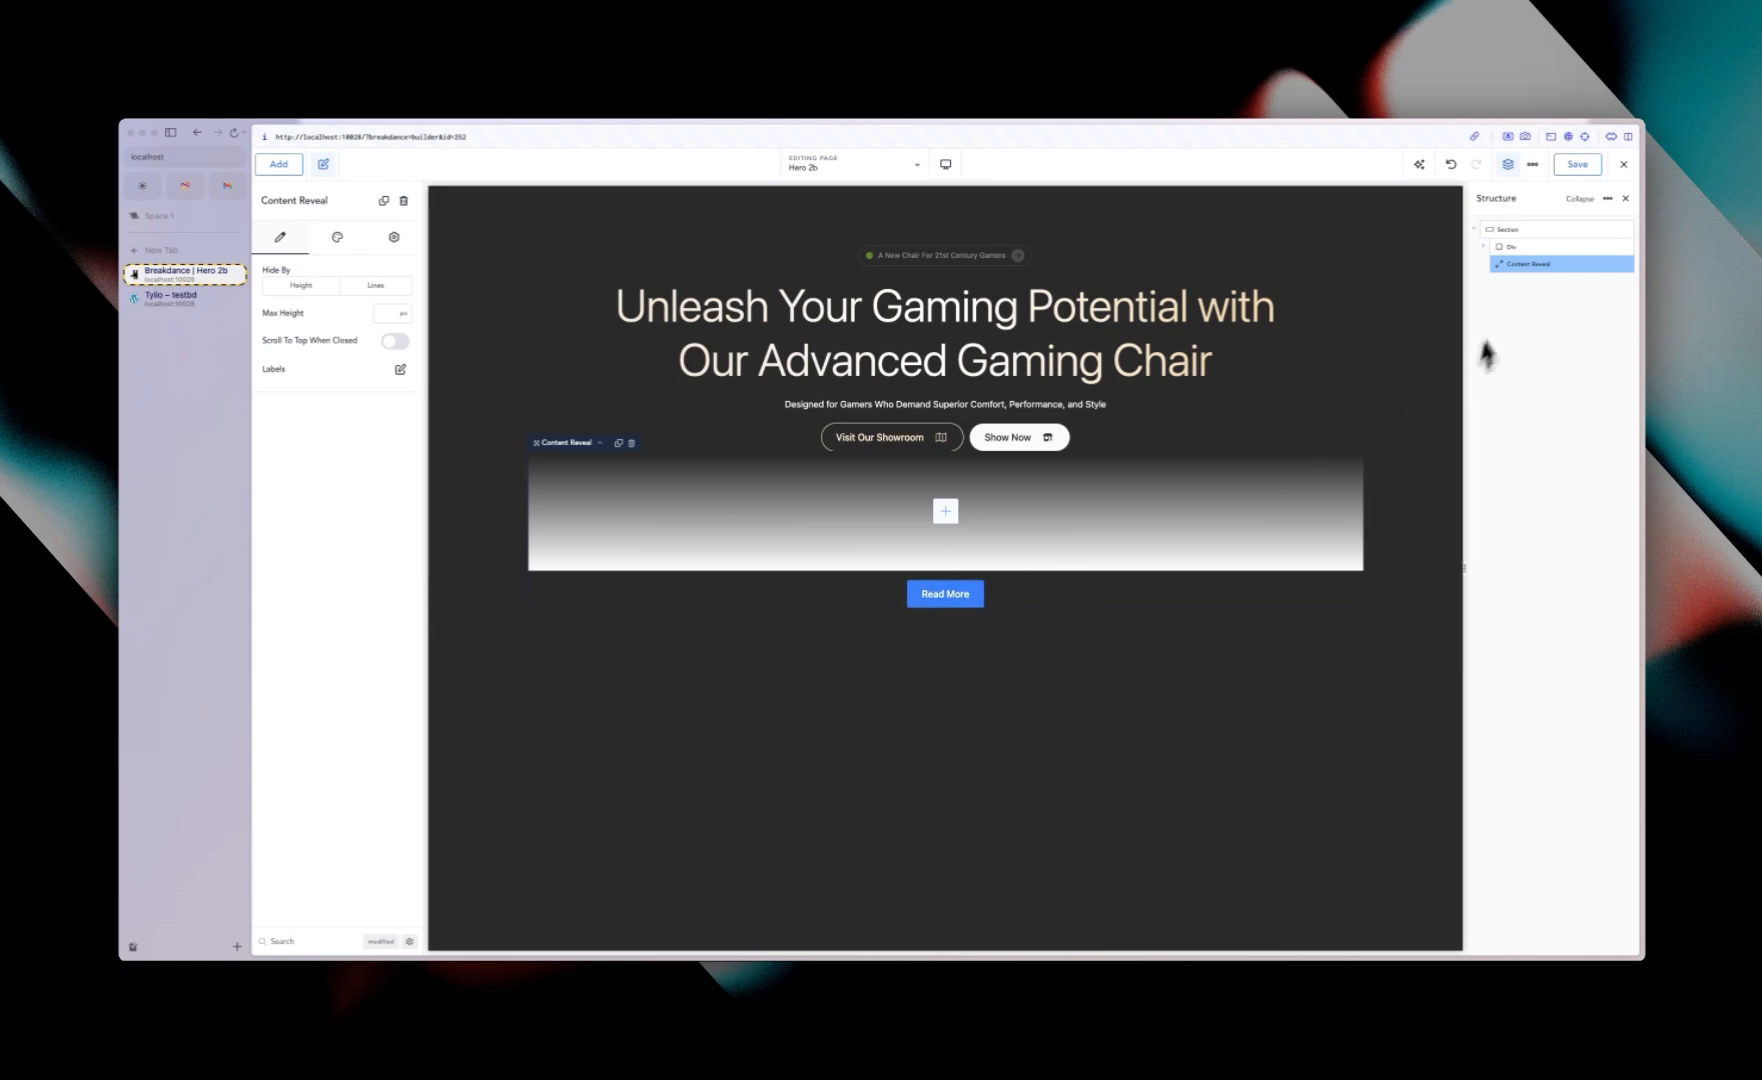
Step: Copy the global Background color and paste it as #2B2B2BFF into the Content Reveal overlay gradient
click(1532, 164)
click(1572, 200)
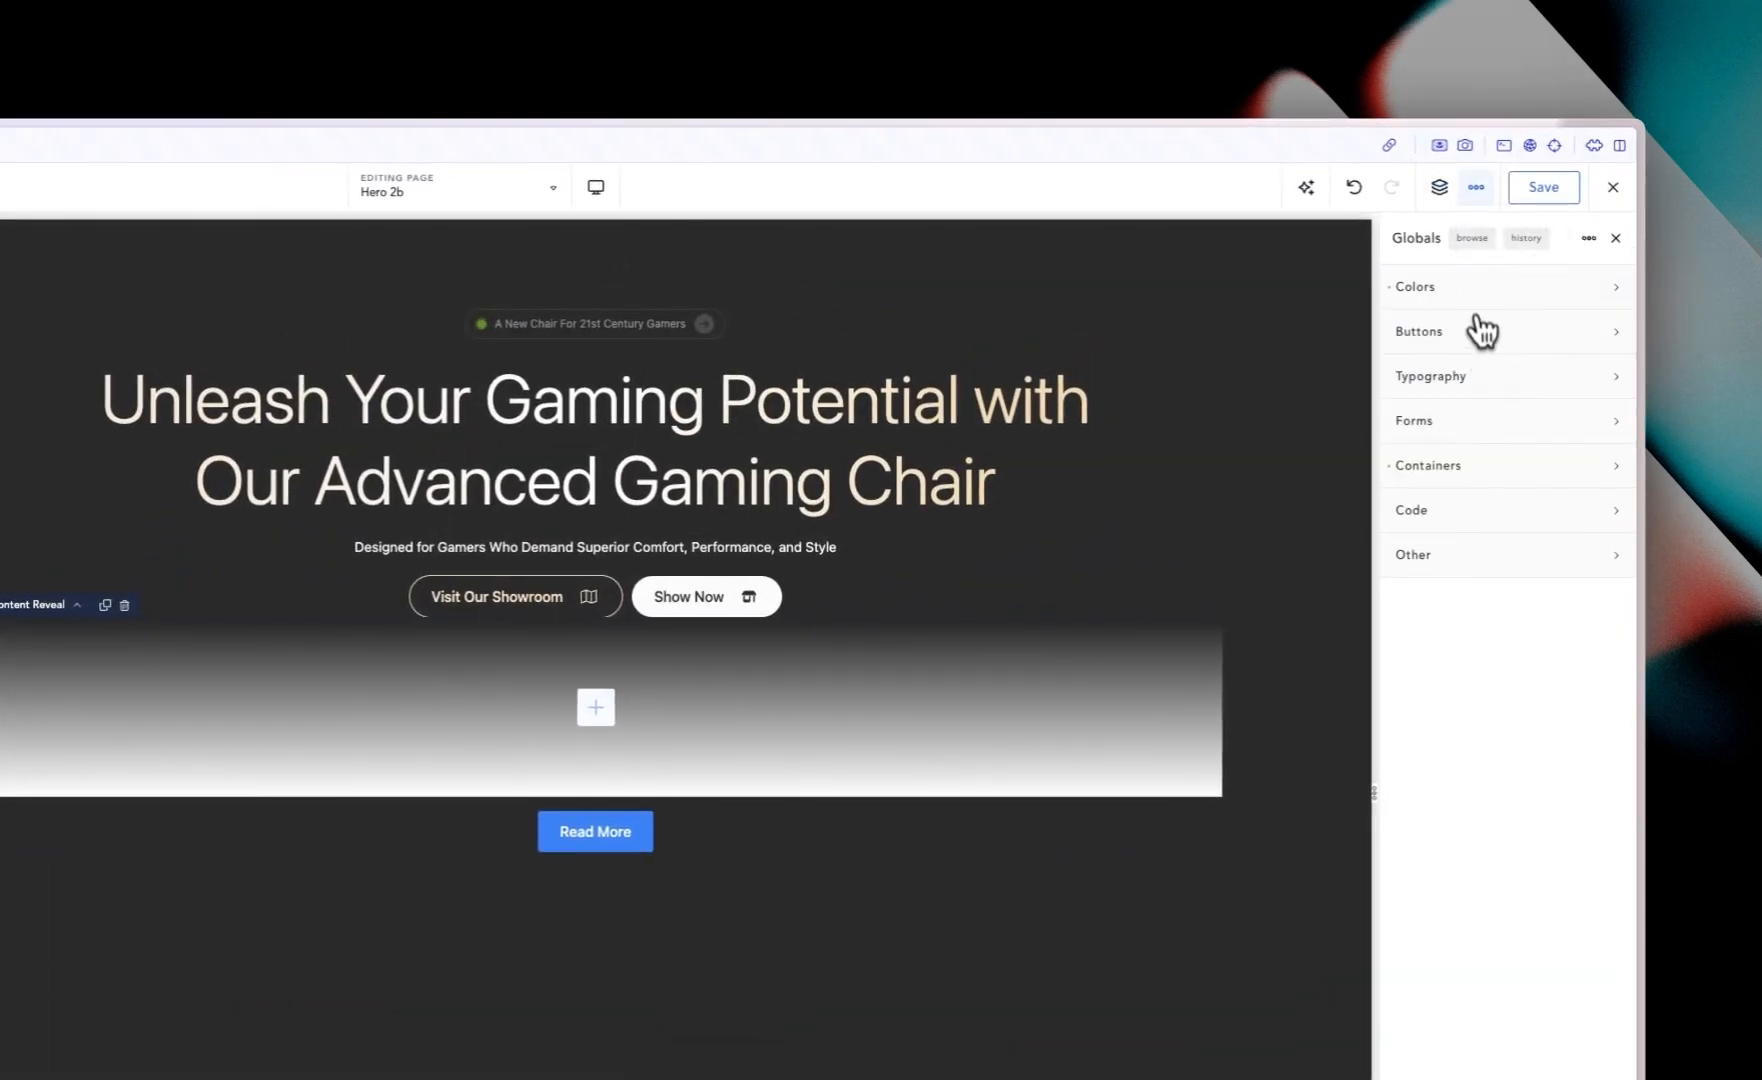
click(1495, 290)
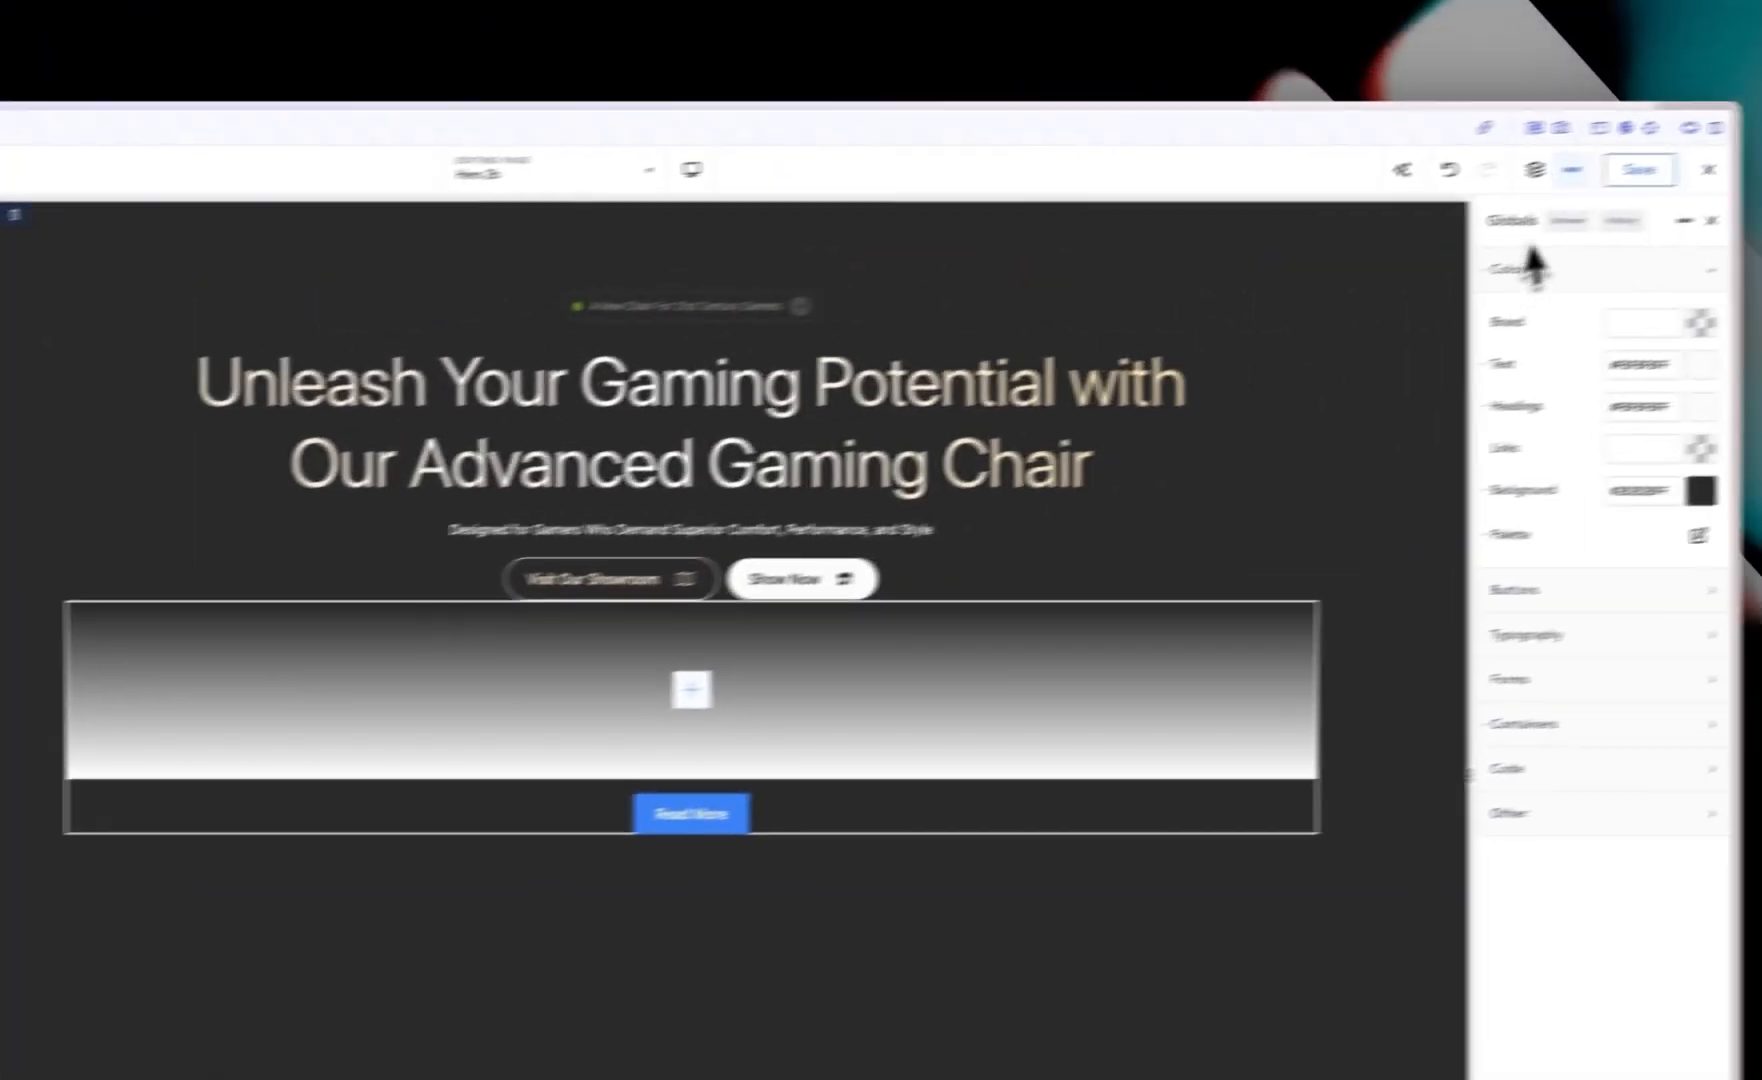
click(1449, 190)
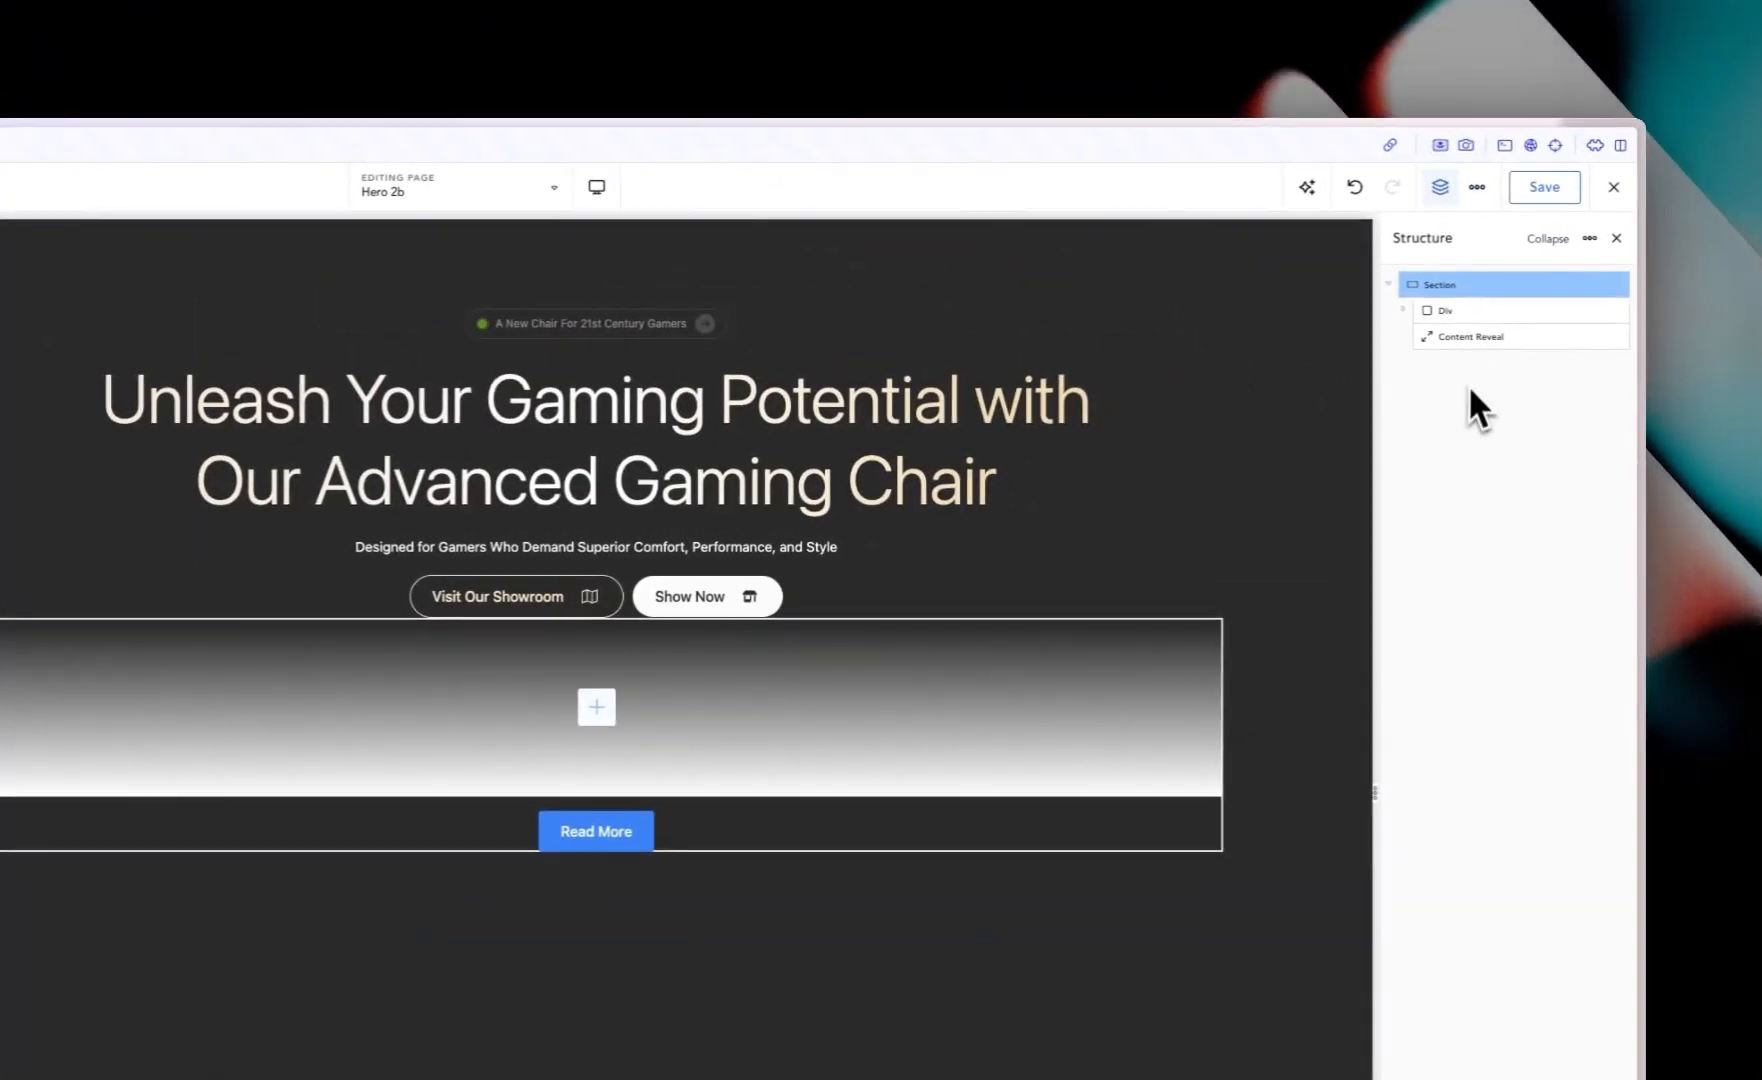
click(1471, 336)
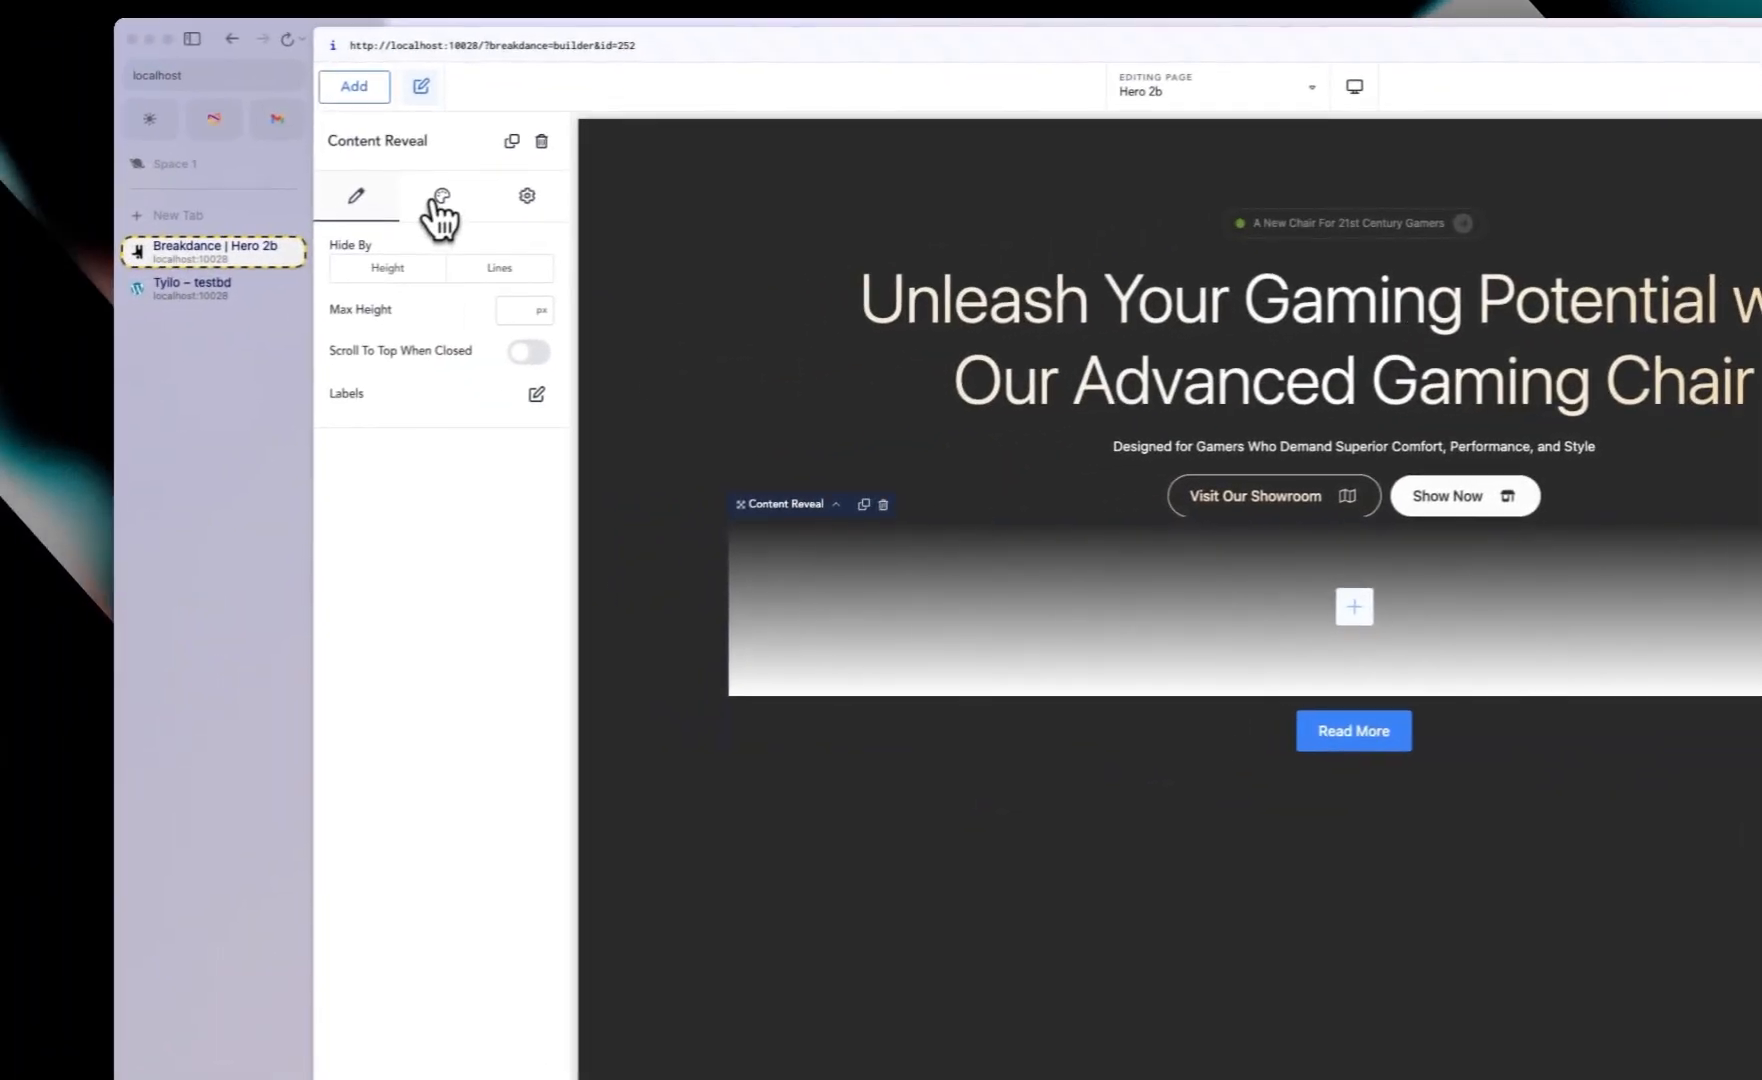
click(448, 200)
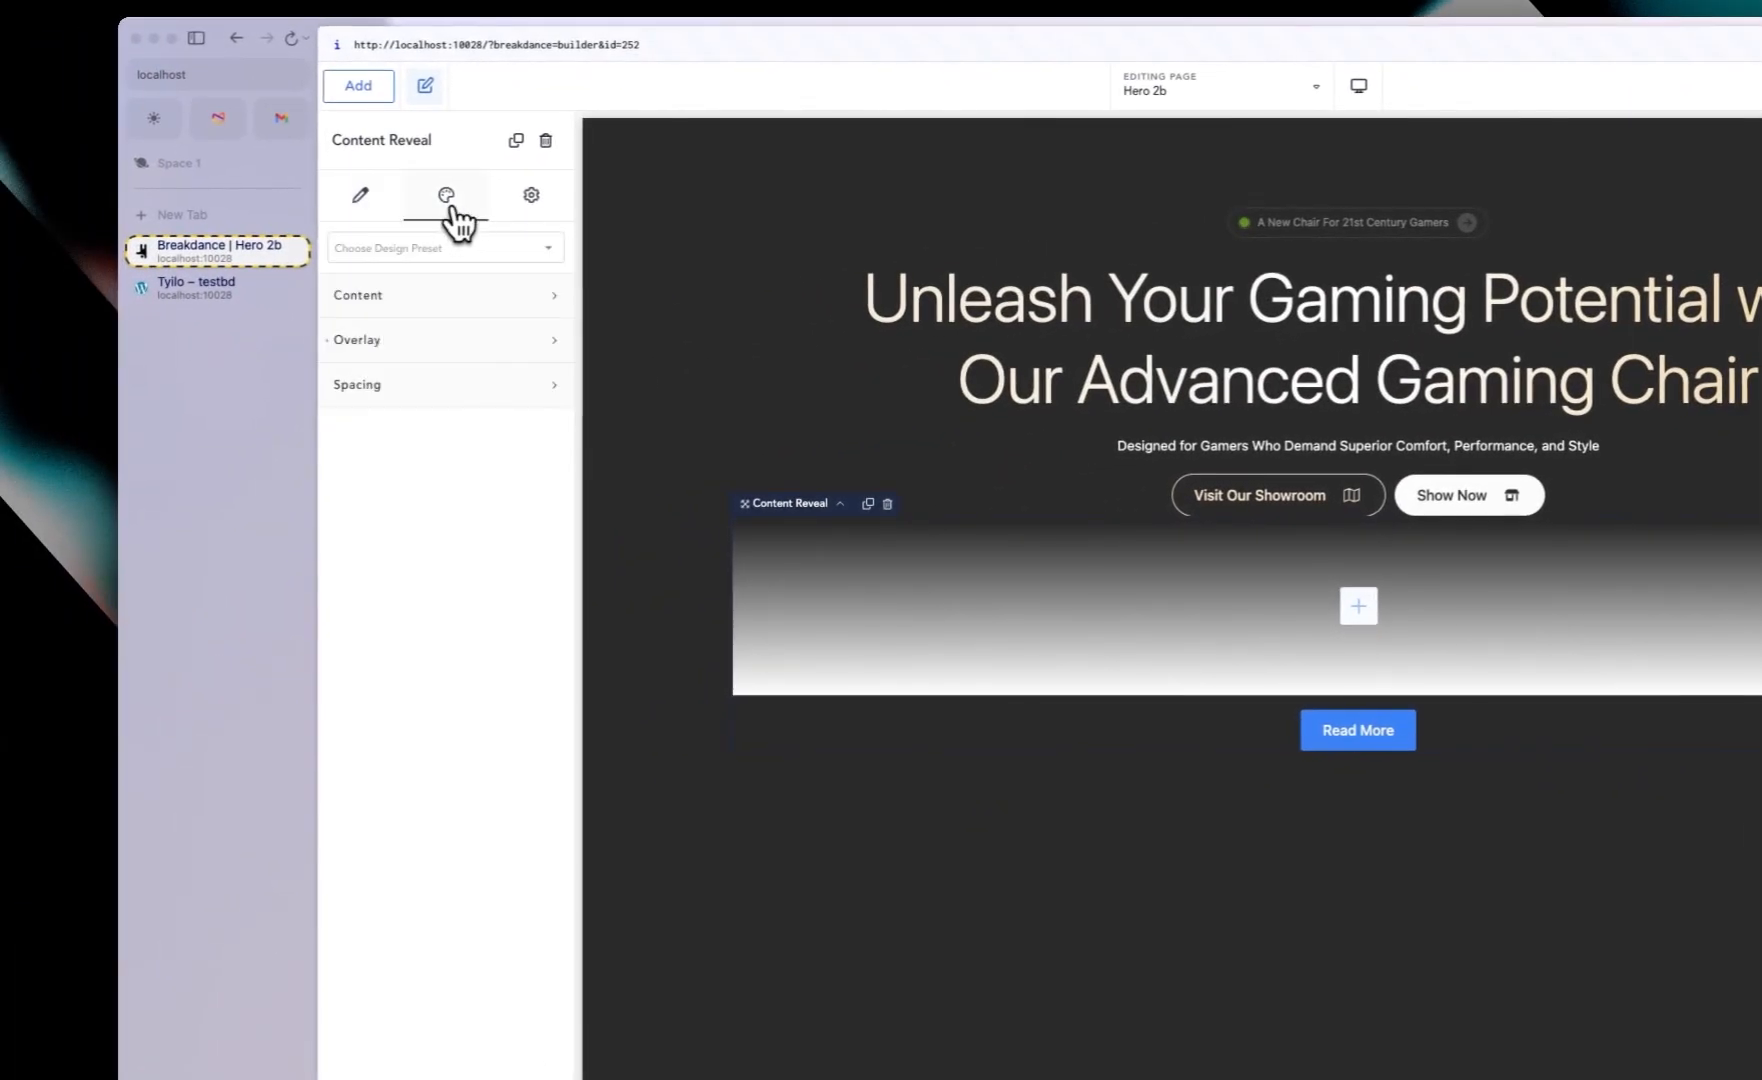
click(425, 350)
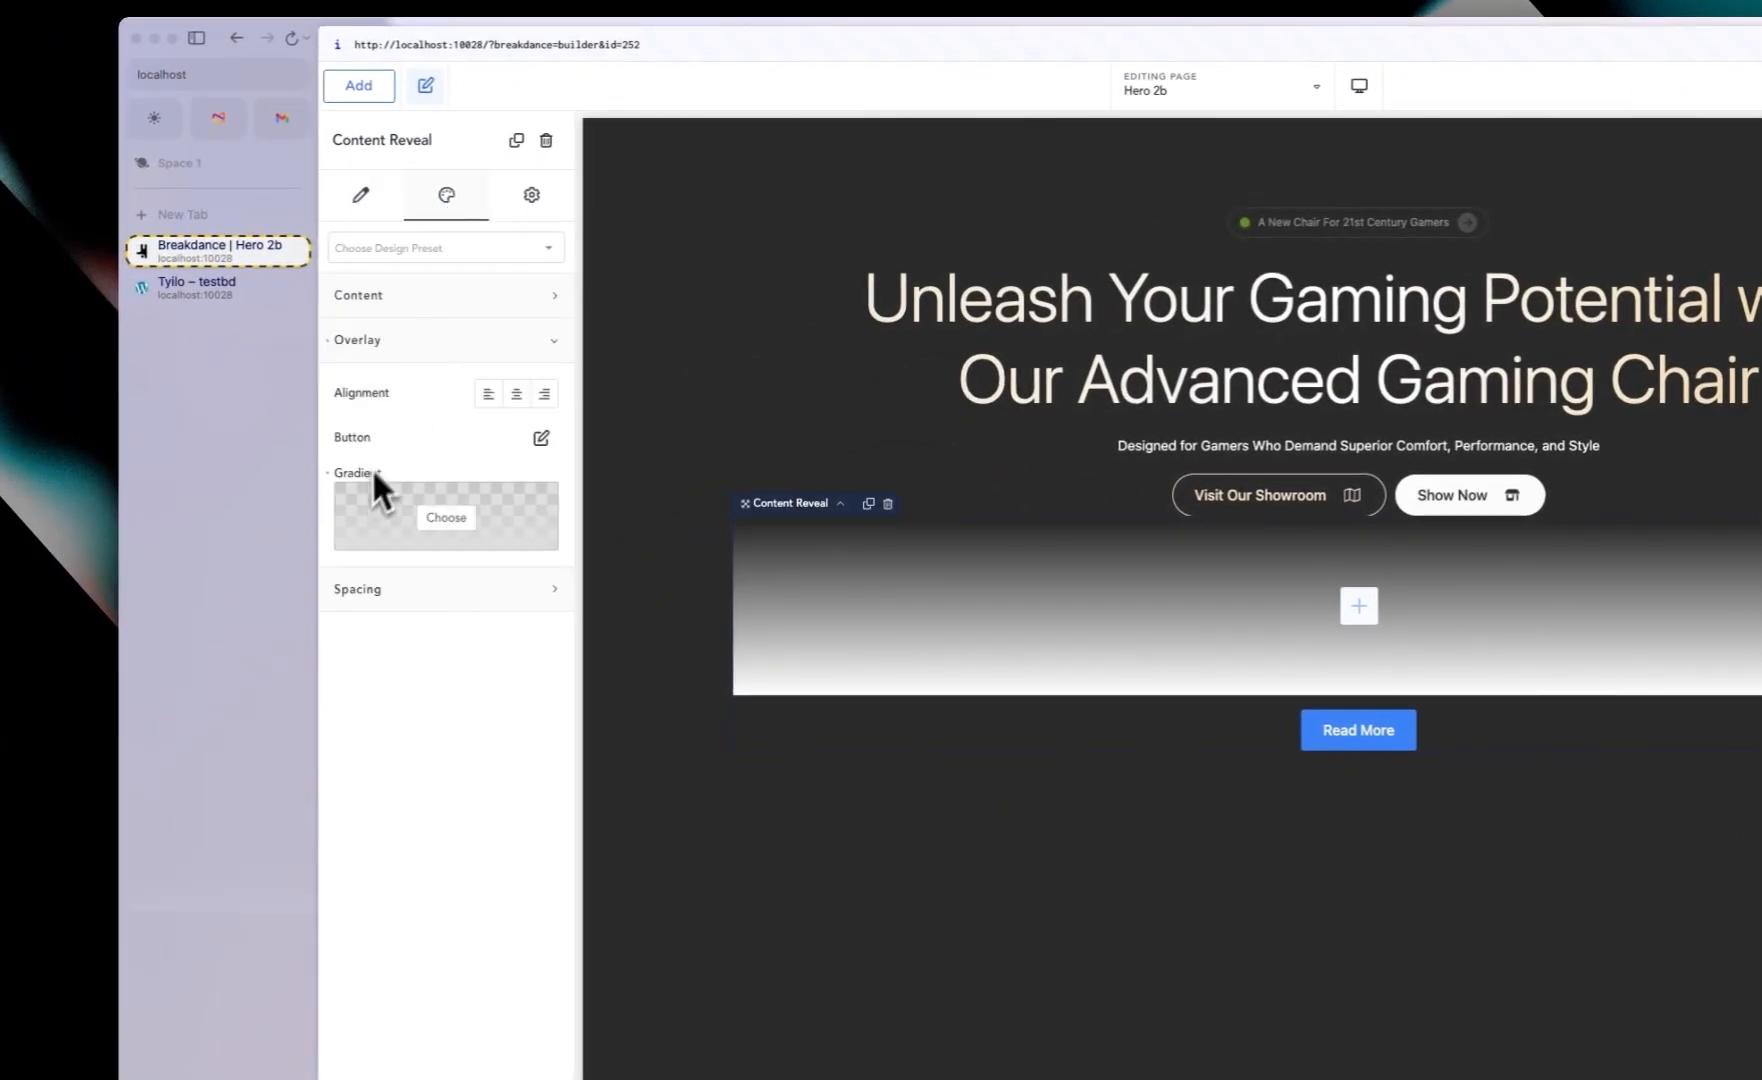
click(445, 516)
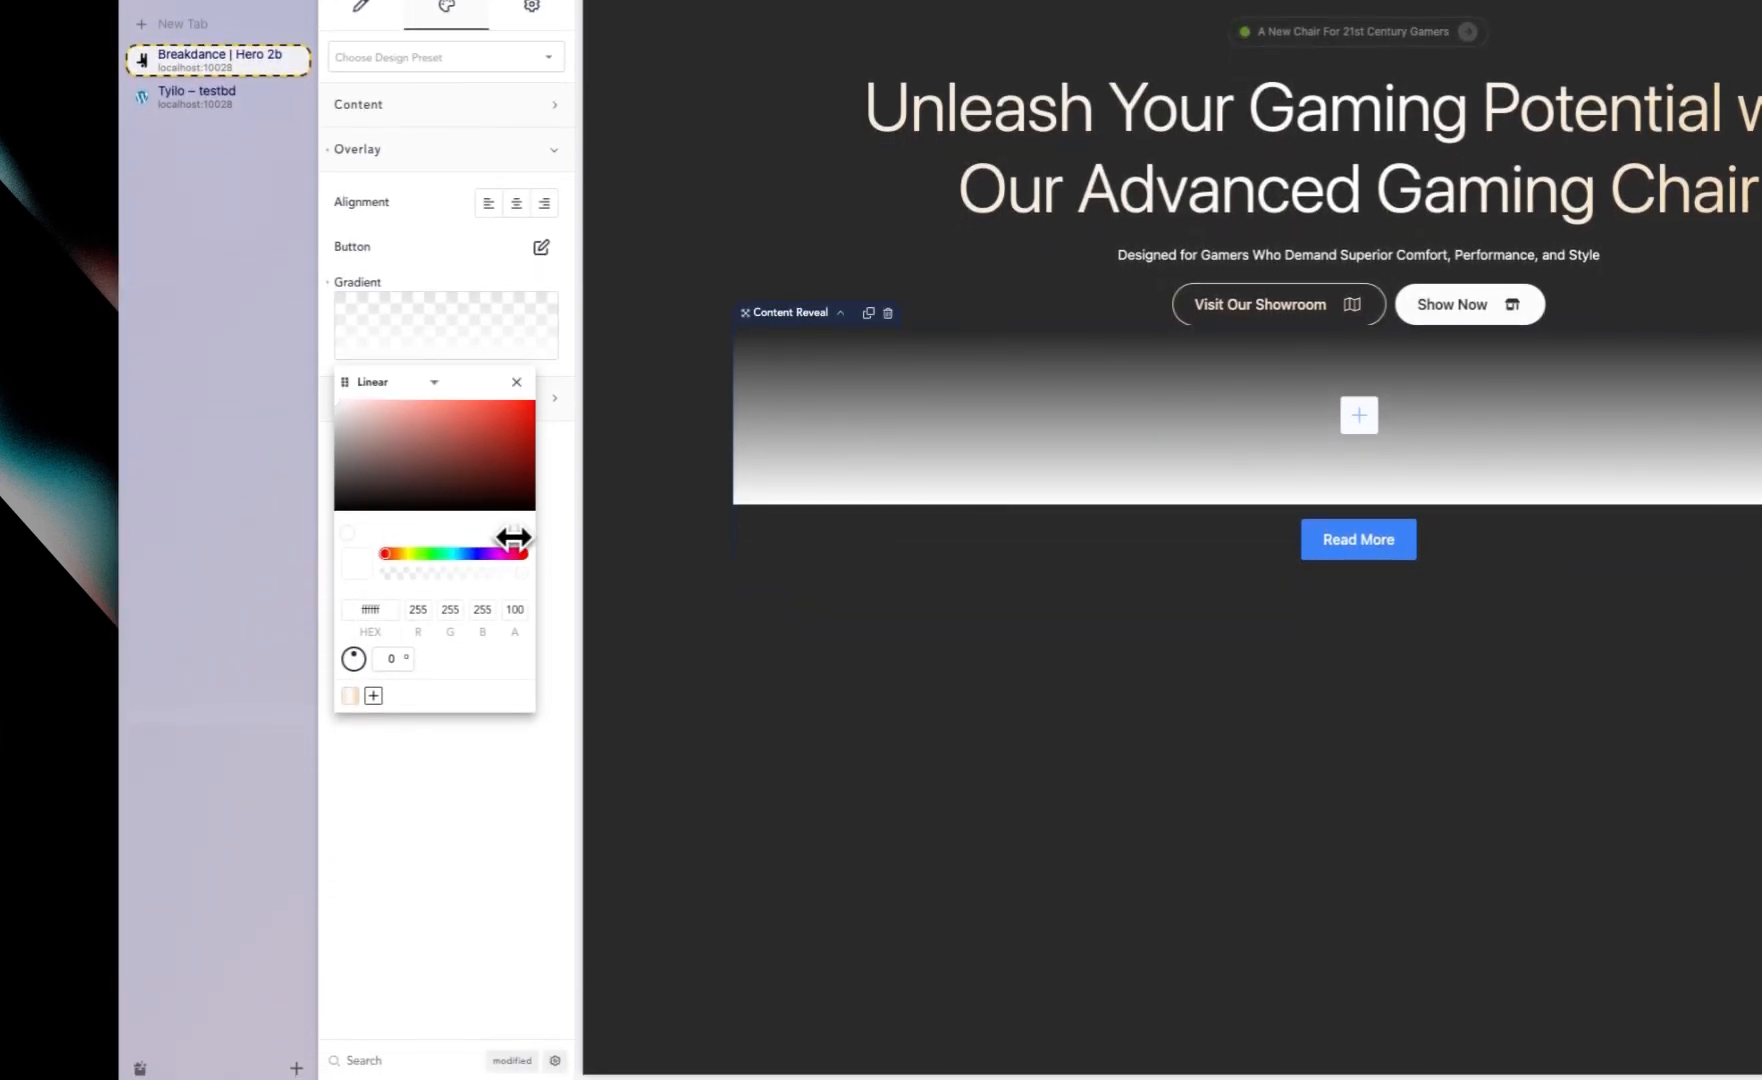
drag(529, 535, 674, 532)
text(#2B2B2B)
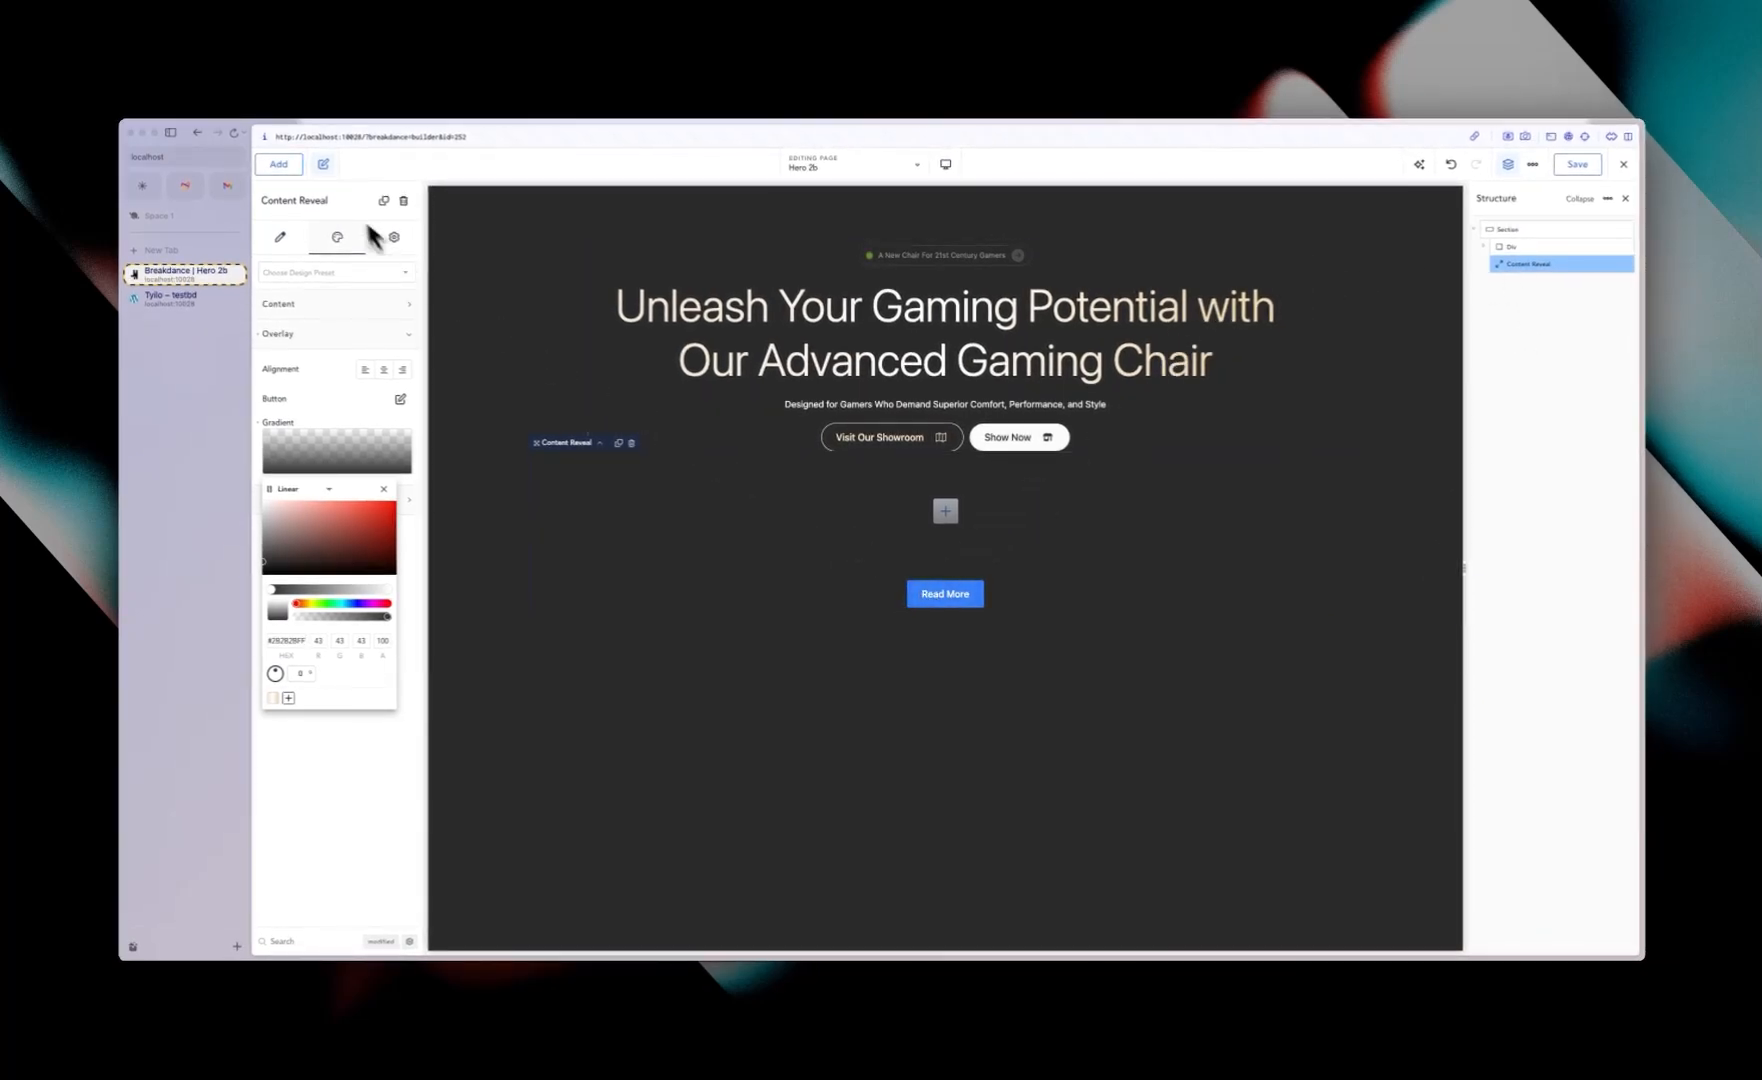
Step: Add a Div inside the Content Reveal and place a Video element in it
click(280, 167)
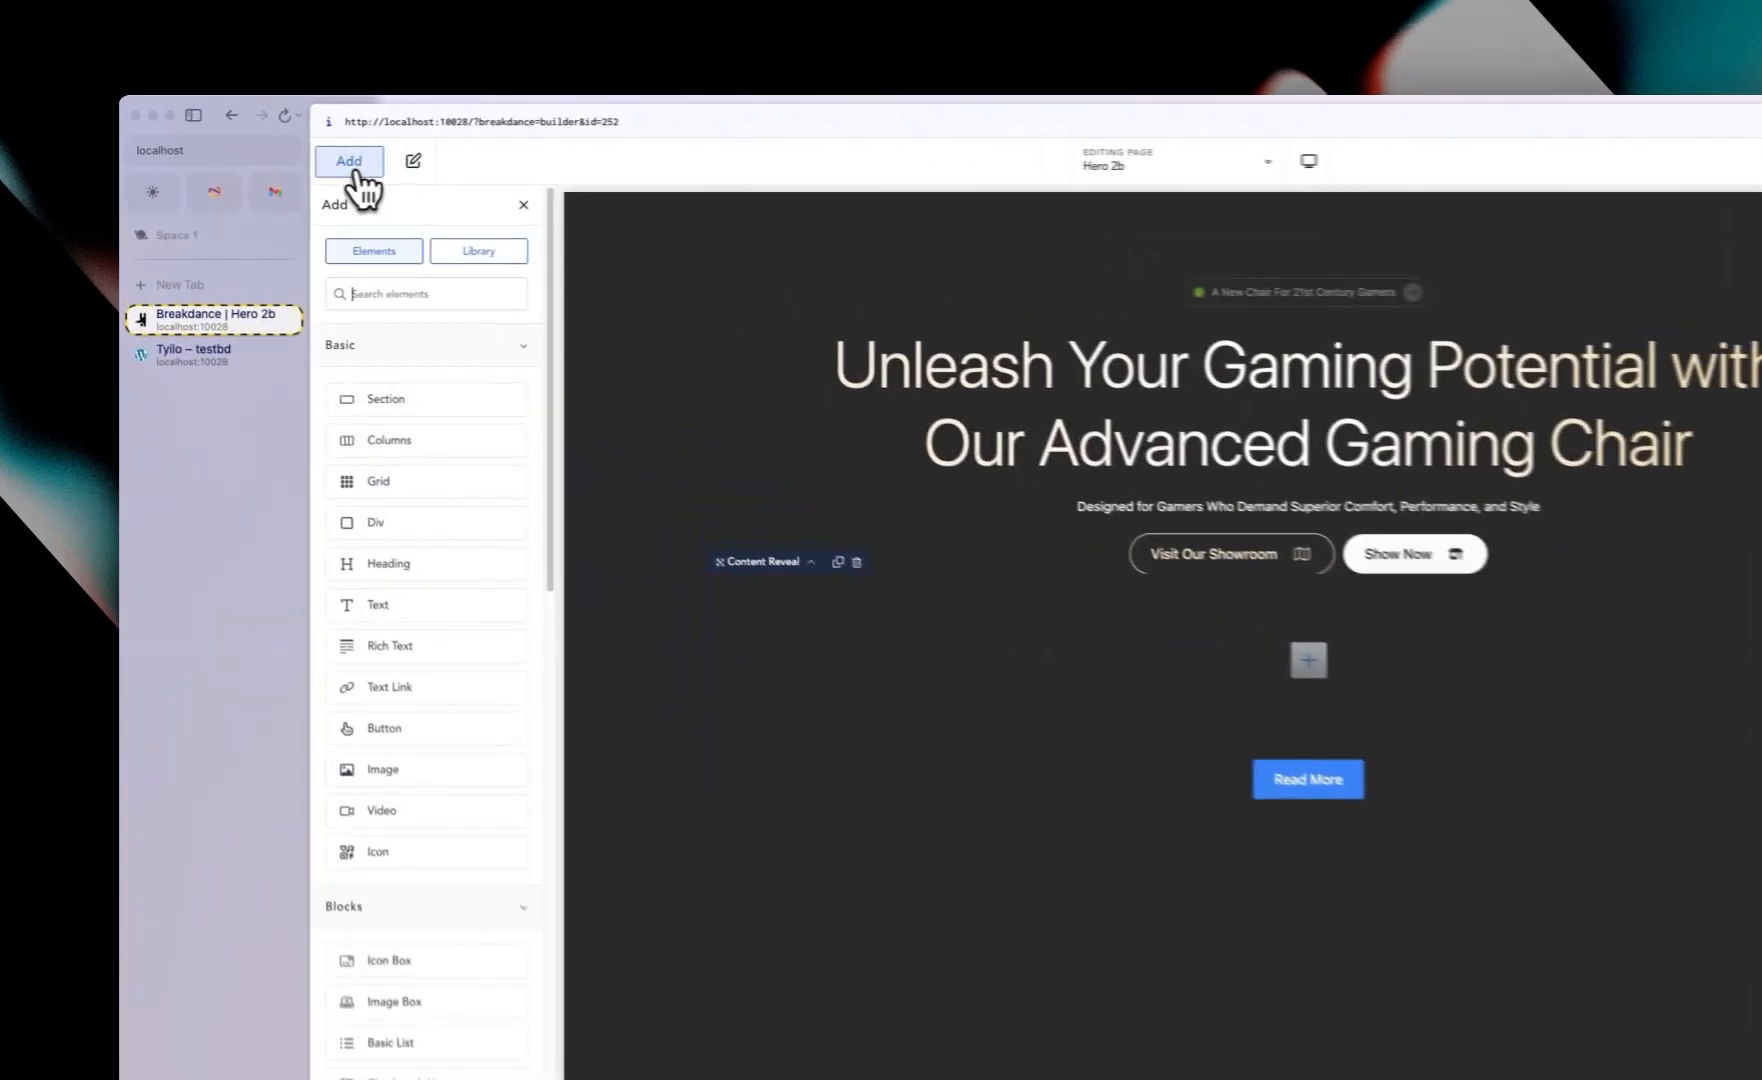
click(405, 532)
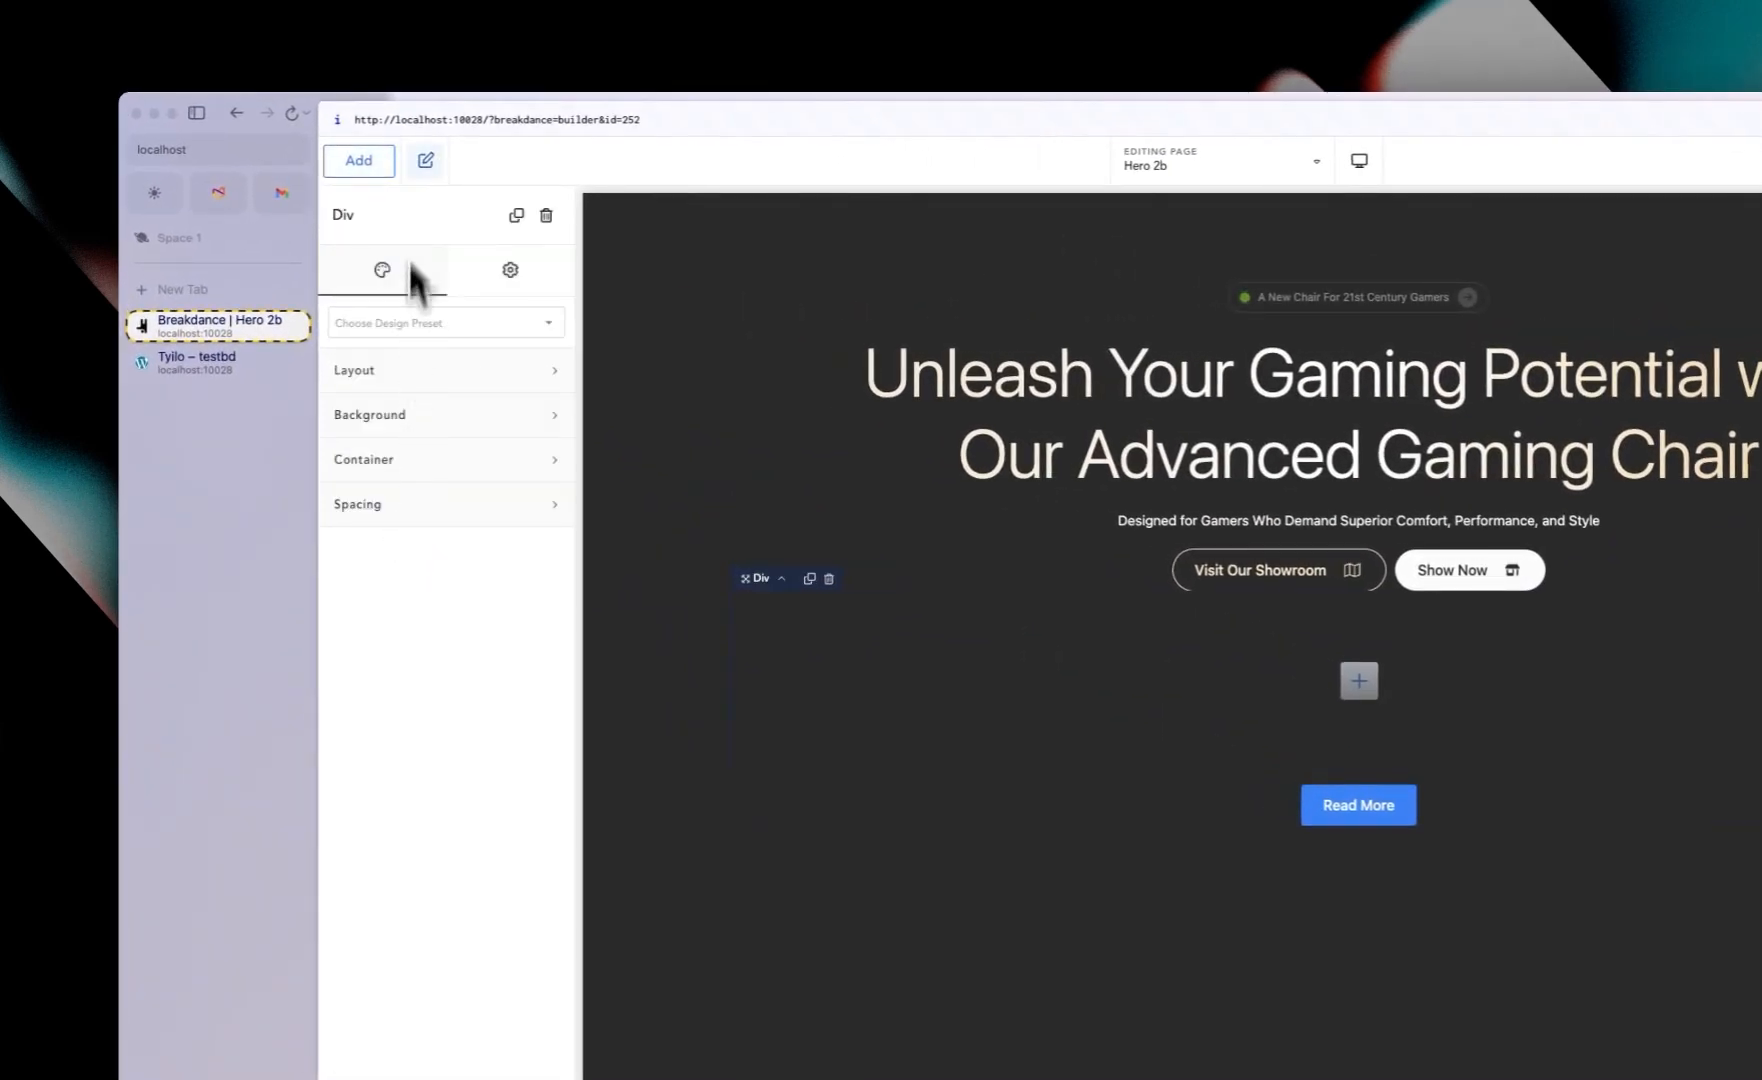
click(358, 161)
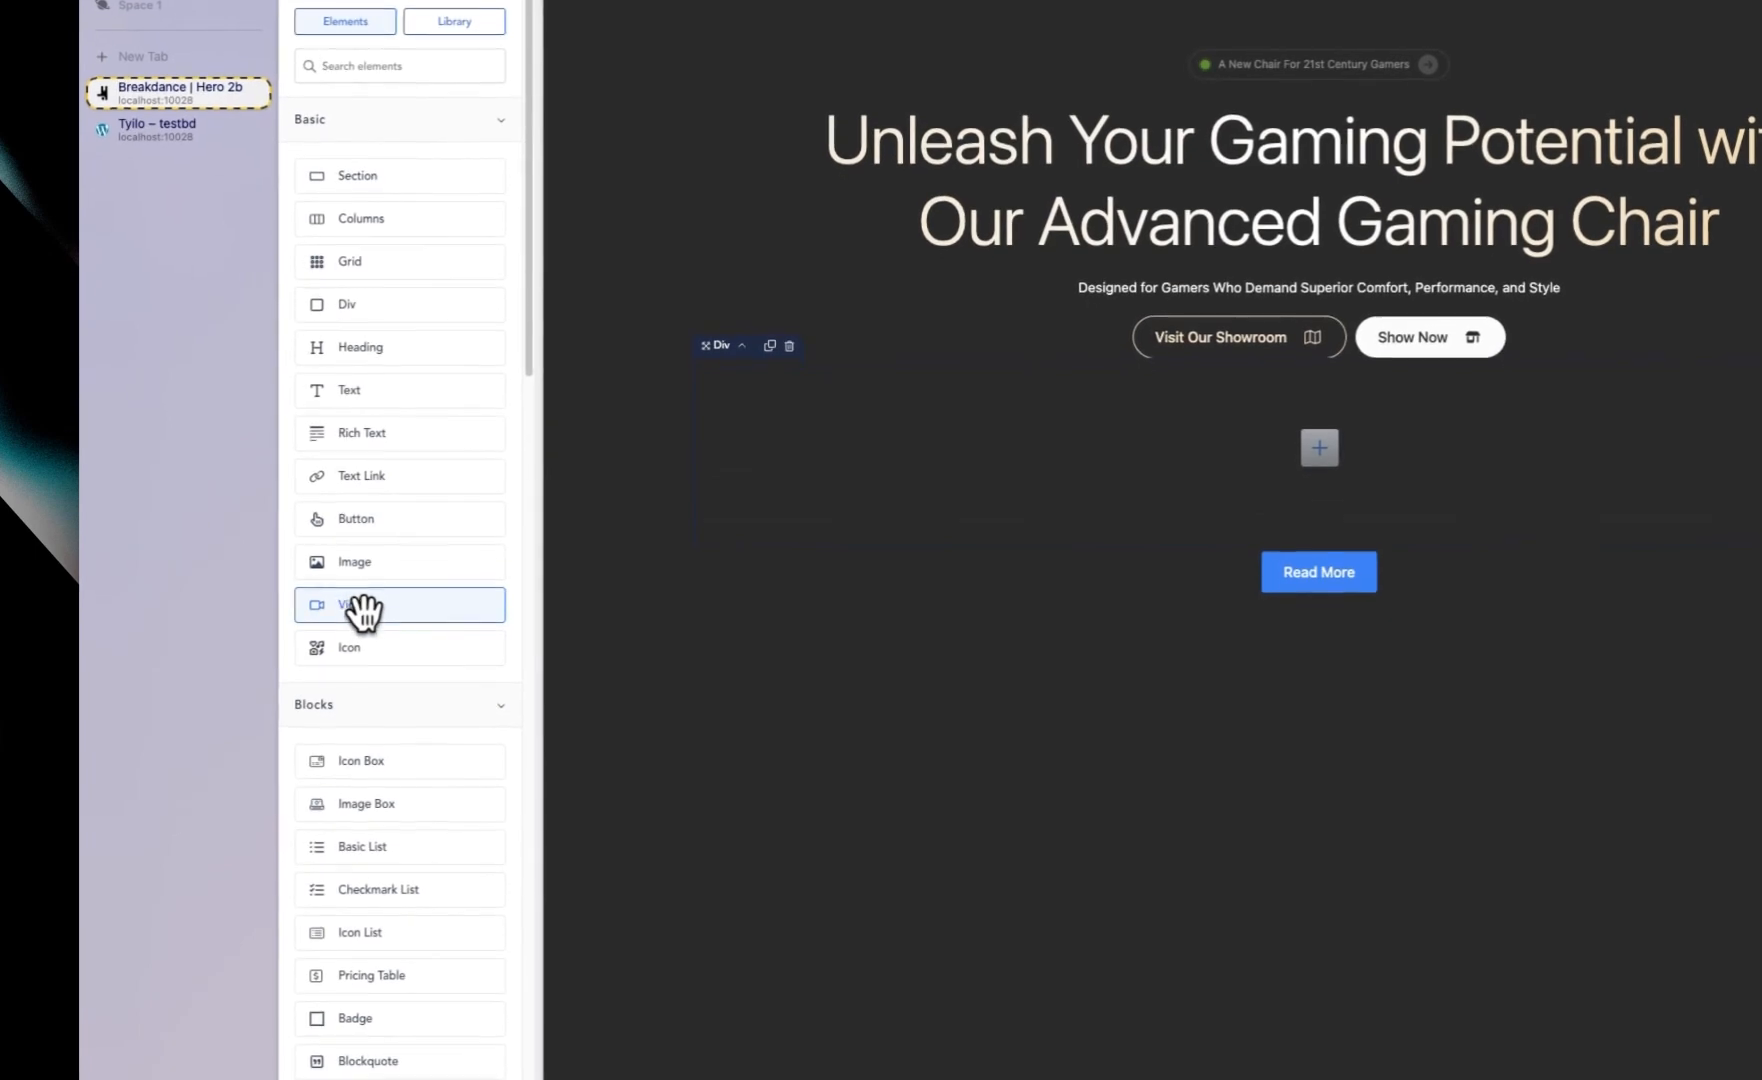
click(362, 605)
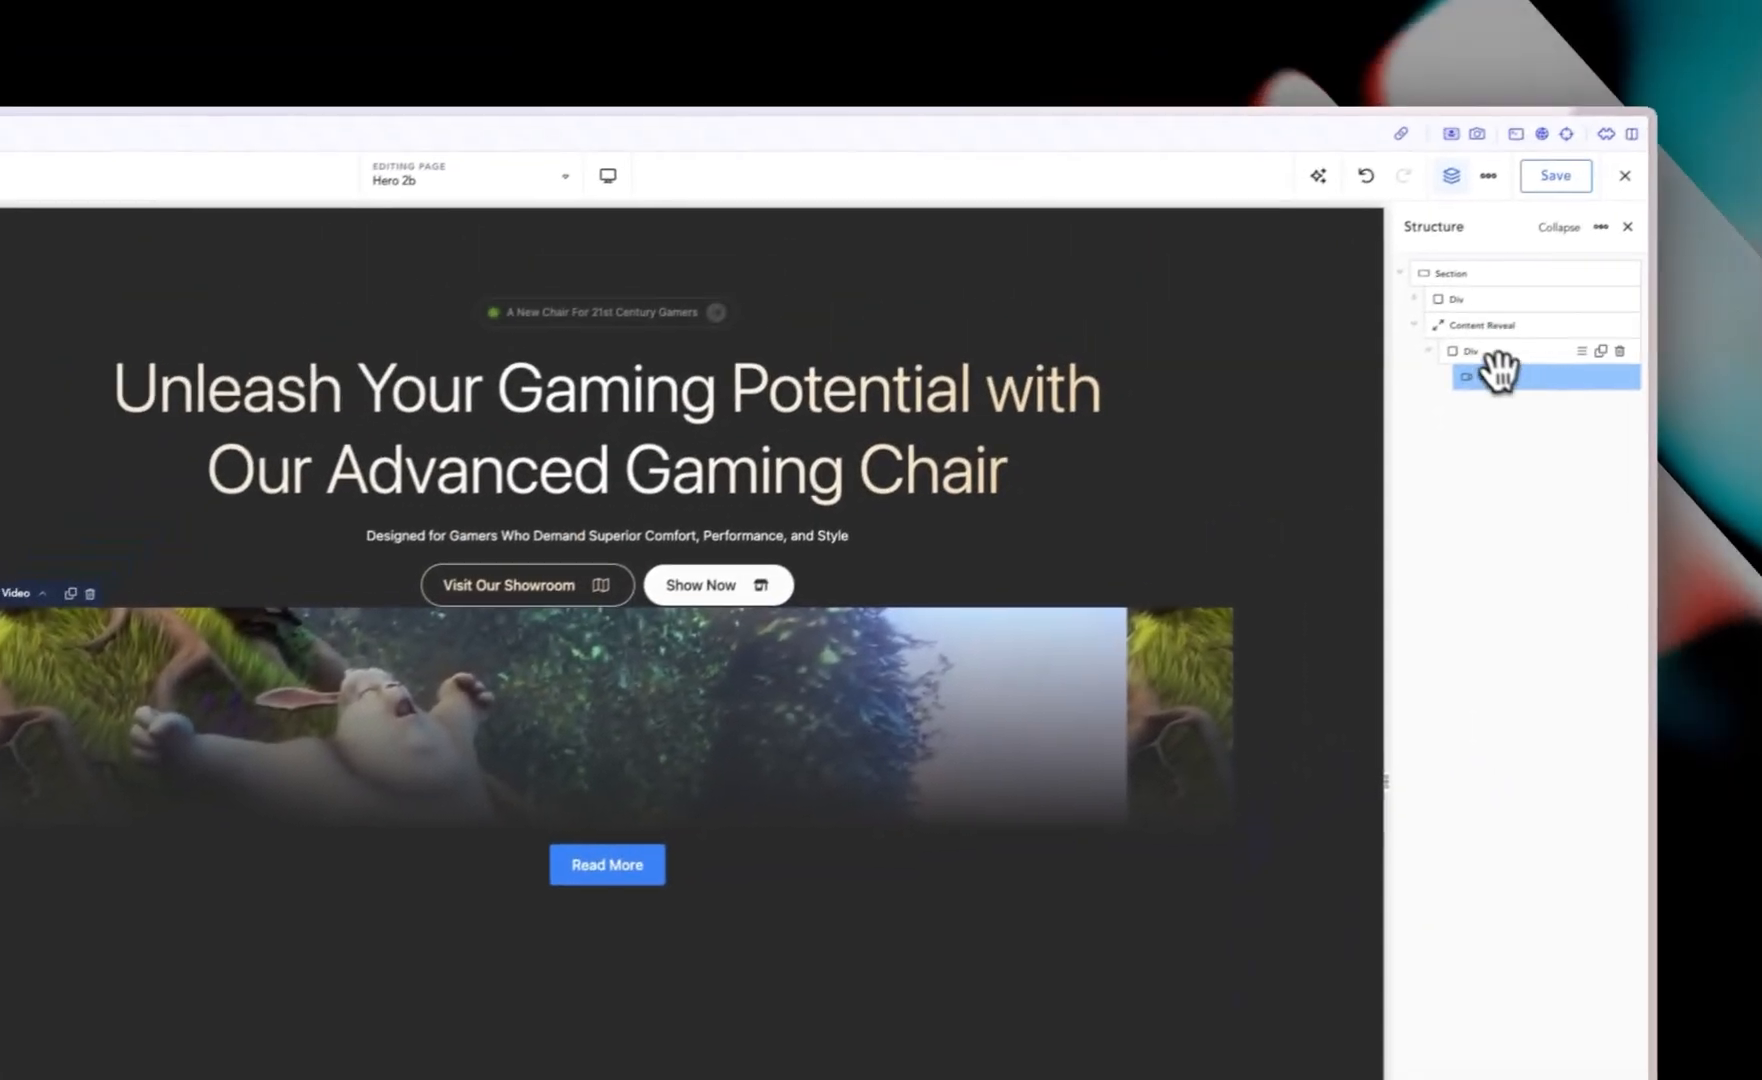
Step: Check the live site and add a Button element inside the Div below the video
click(1580, 258)
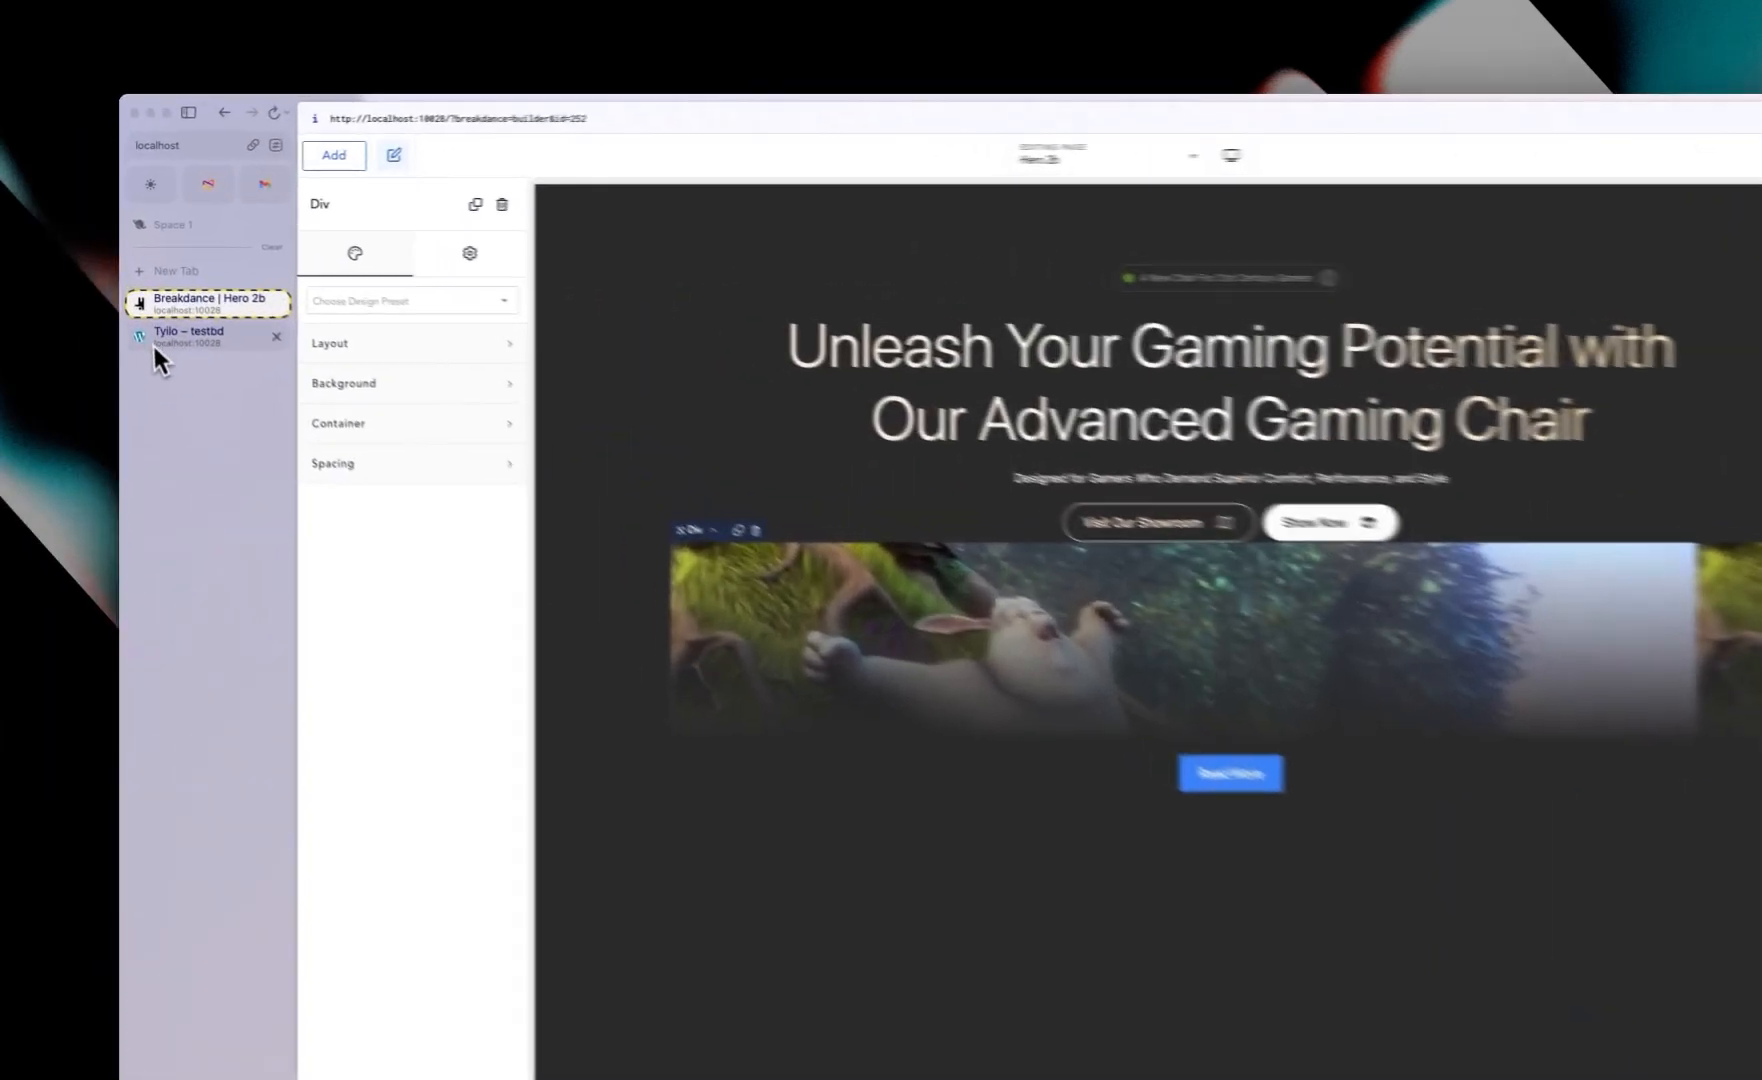
click(148, 299)
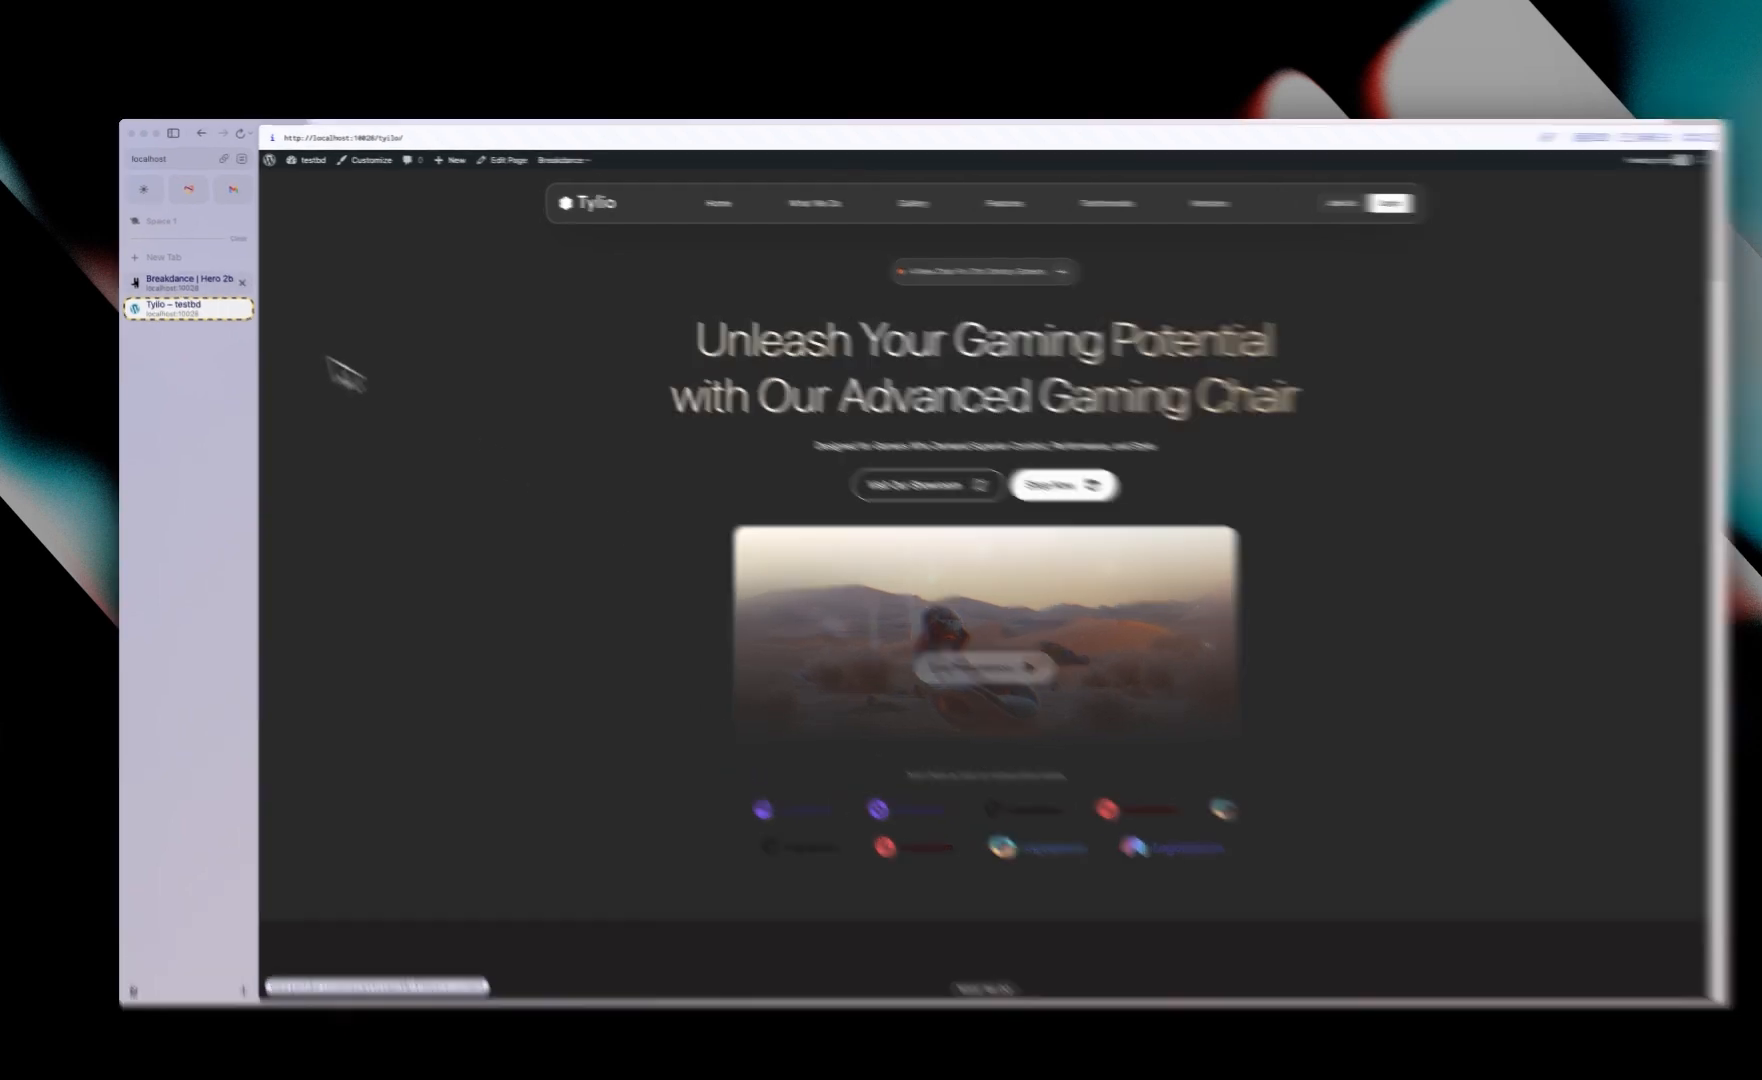
click(190, 276)
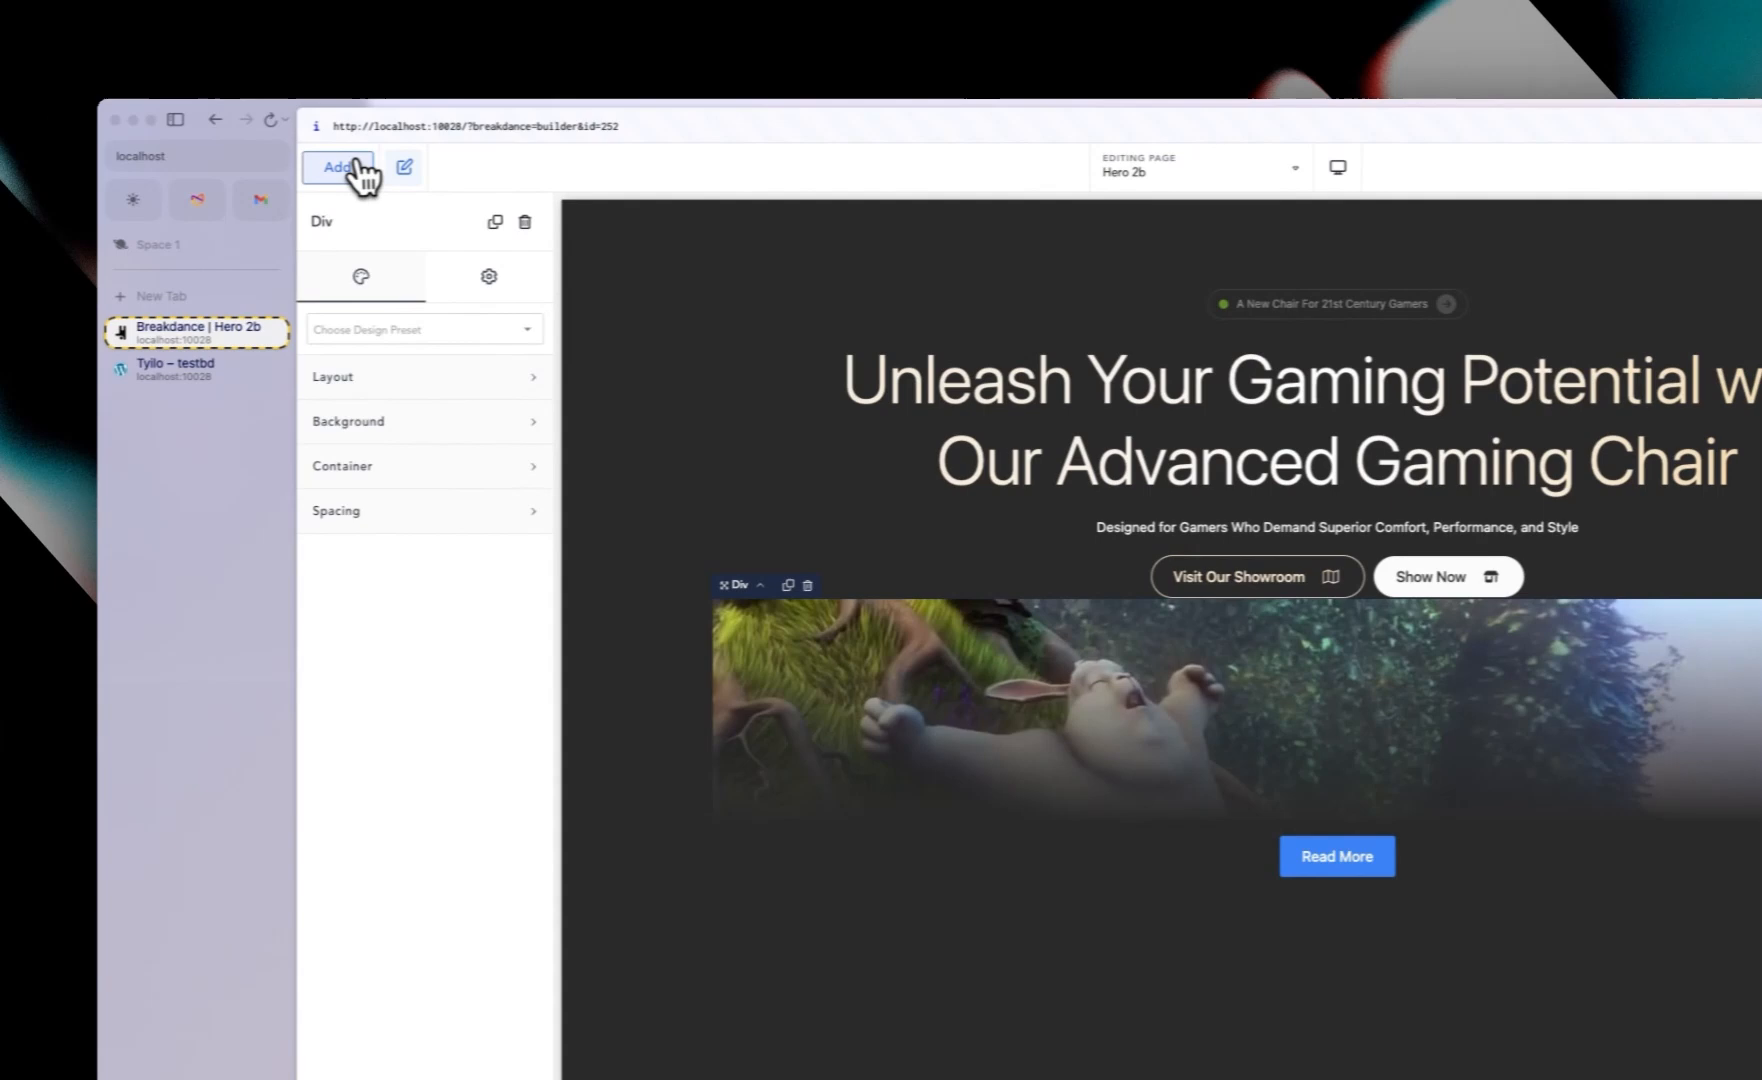
click(352, 168)
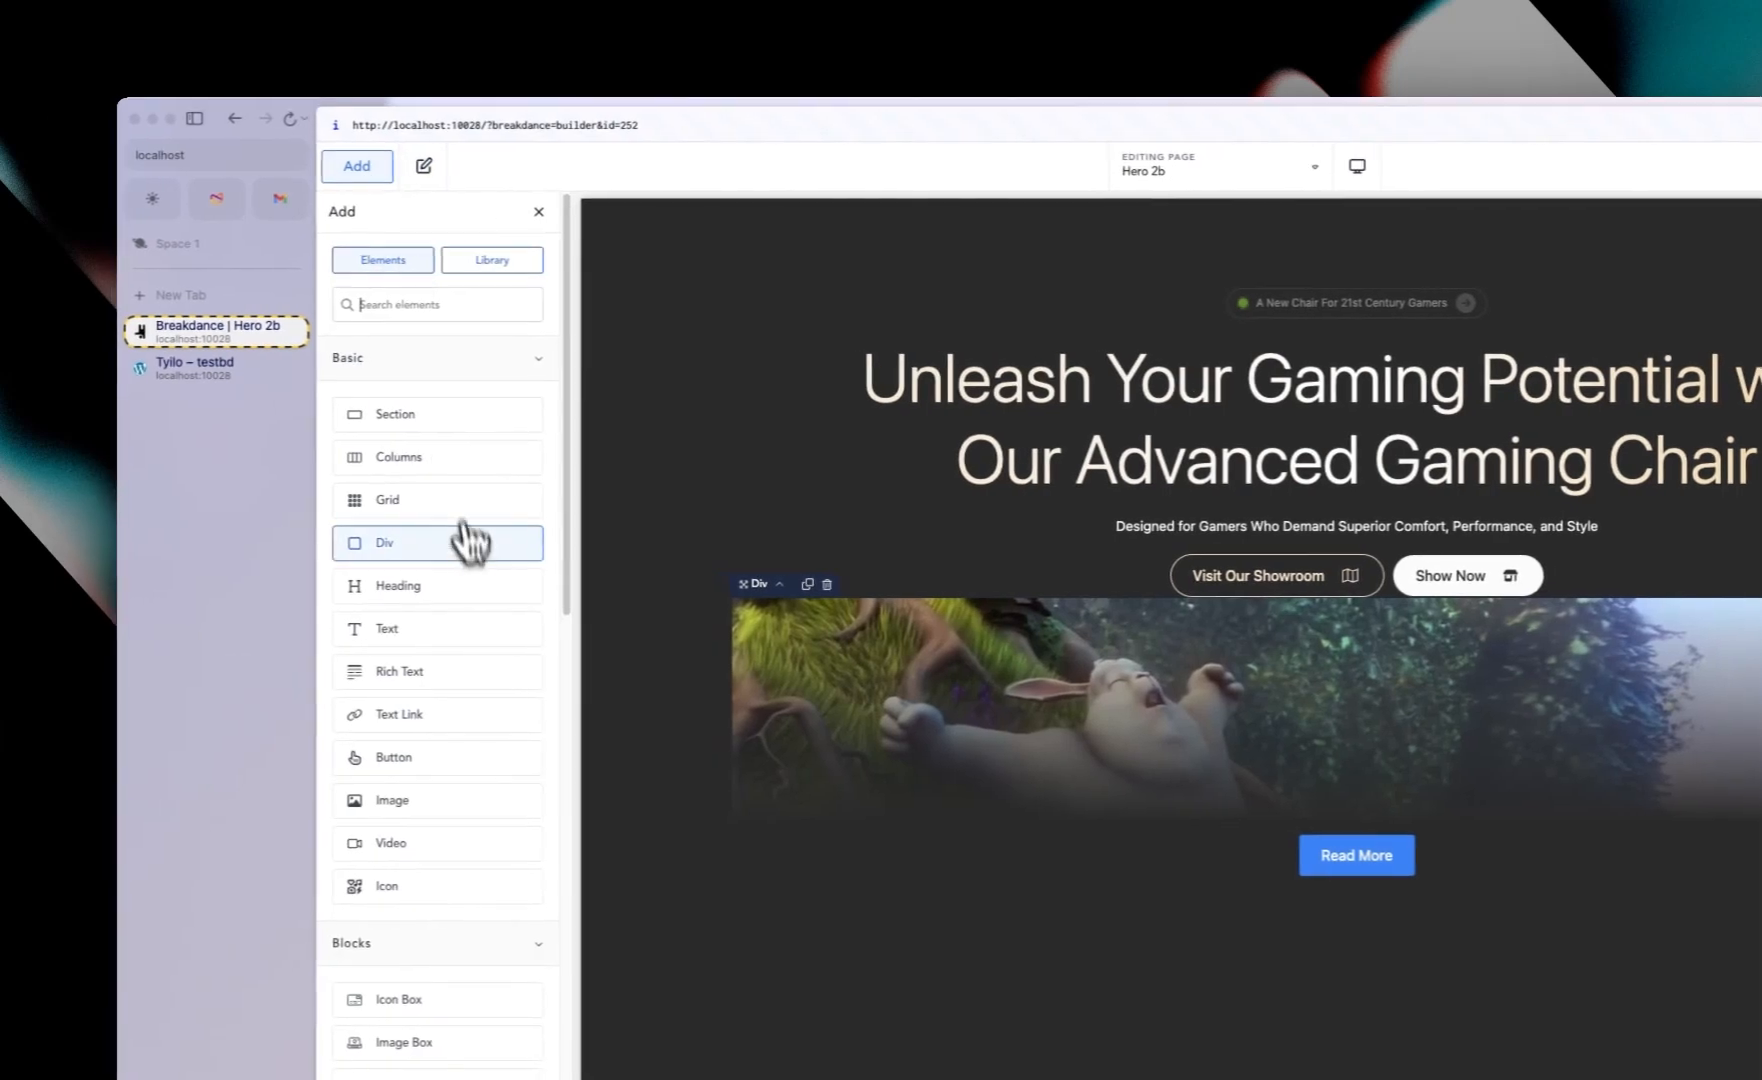
click(406, 757)
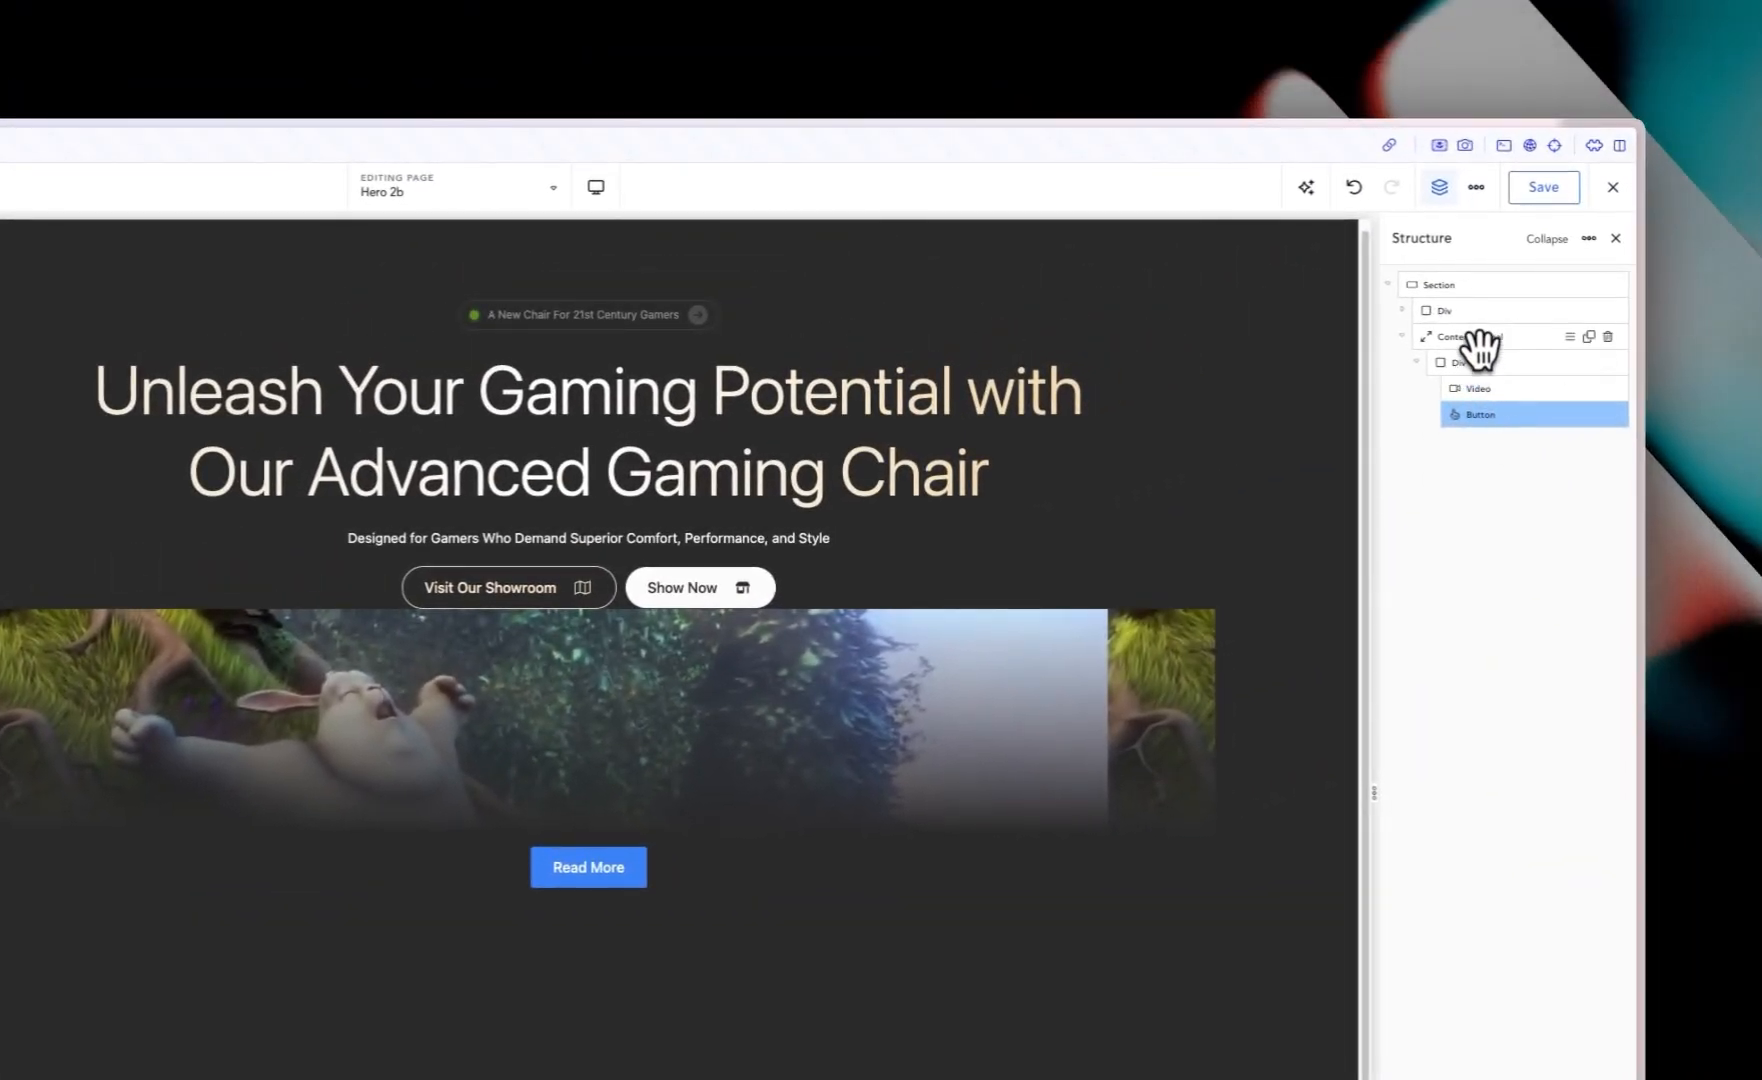
Step: Set the Content Reveal's content max width to 800 px
click(1478, 340)
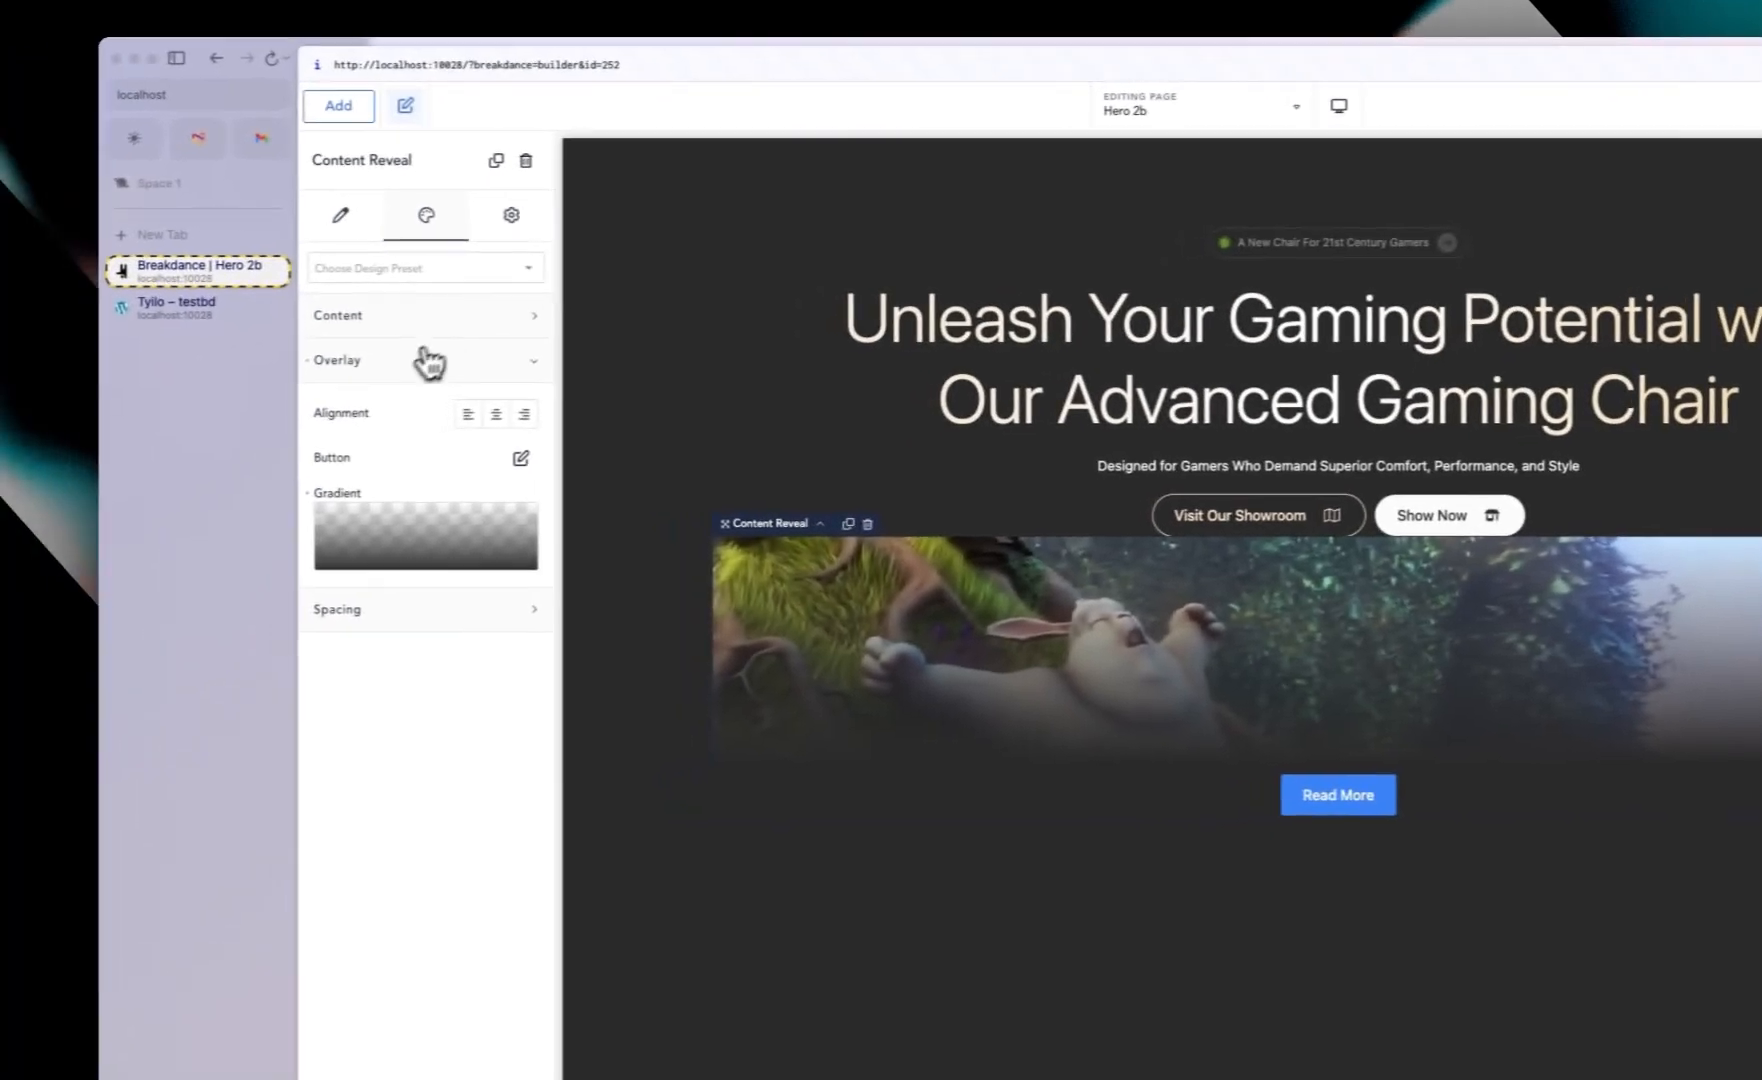
click(430, 360)
click(418, 316)
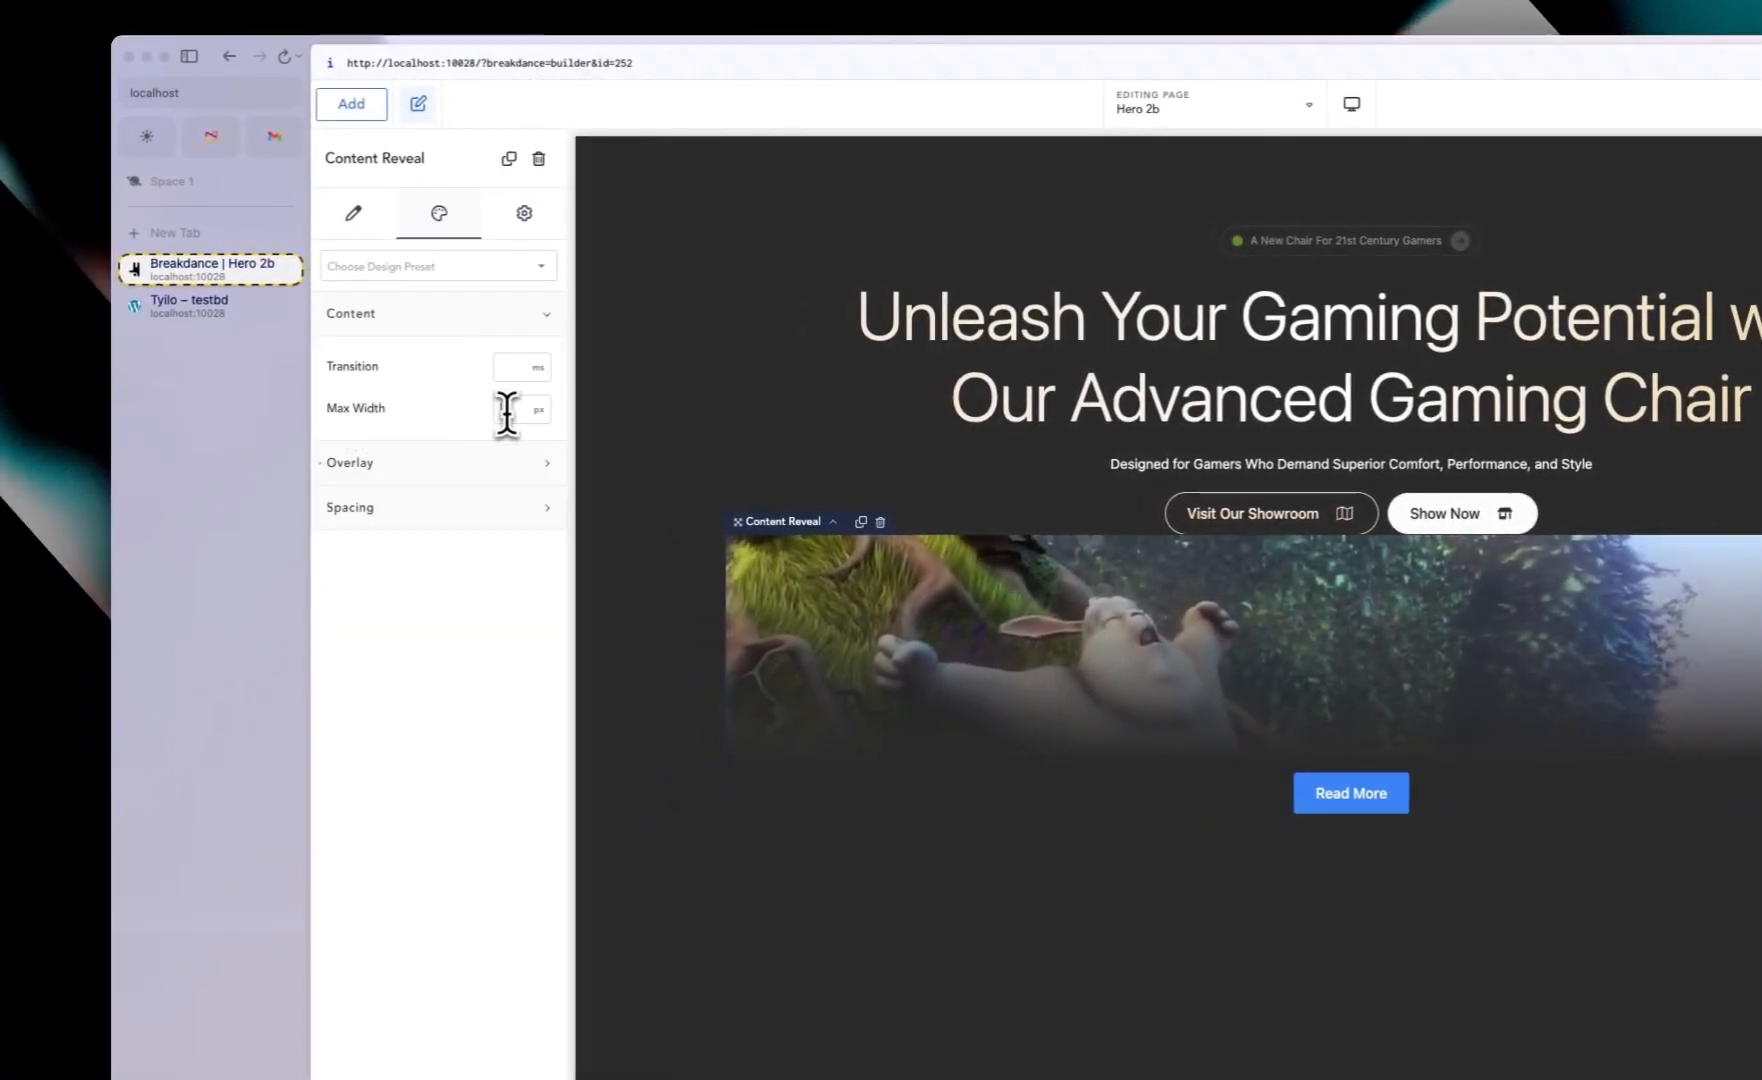
text(800)
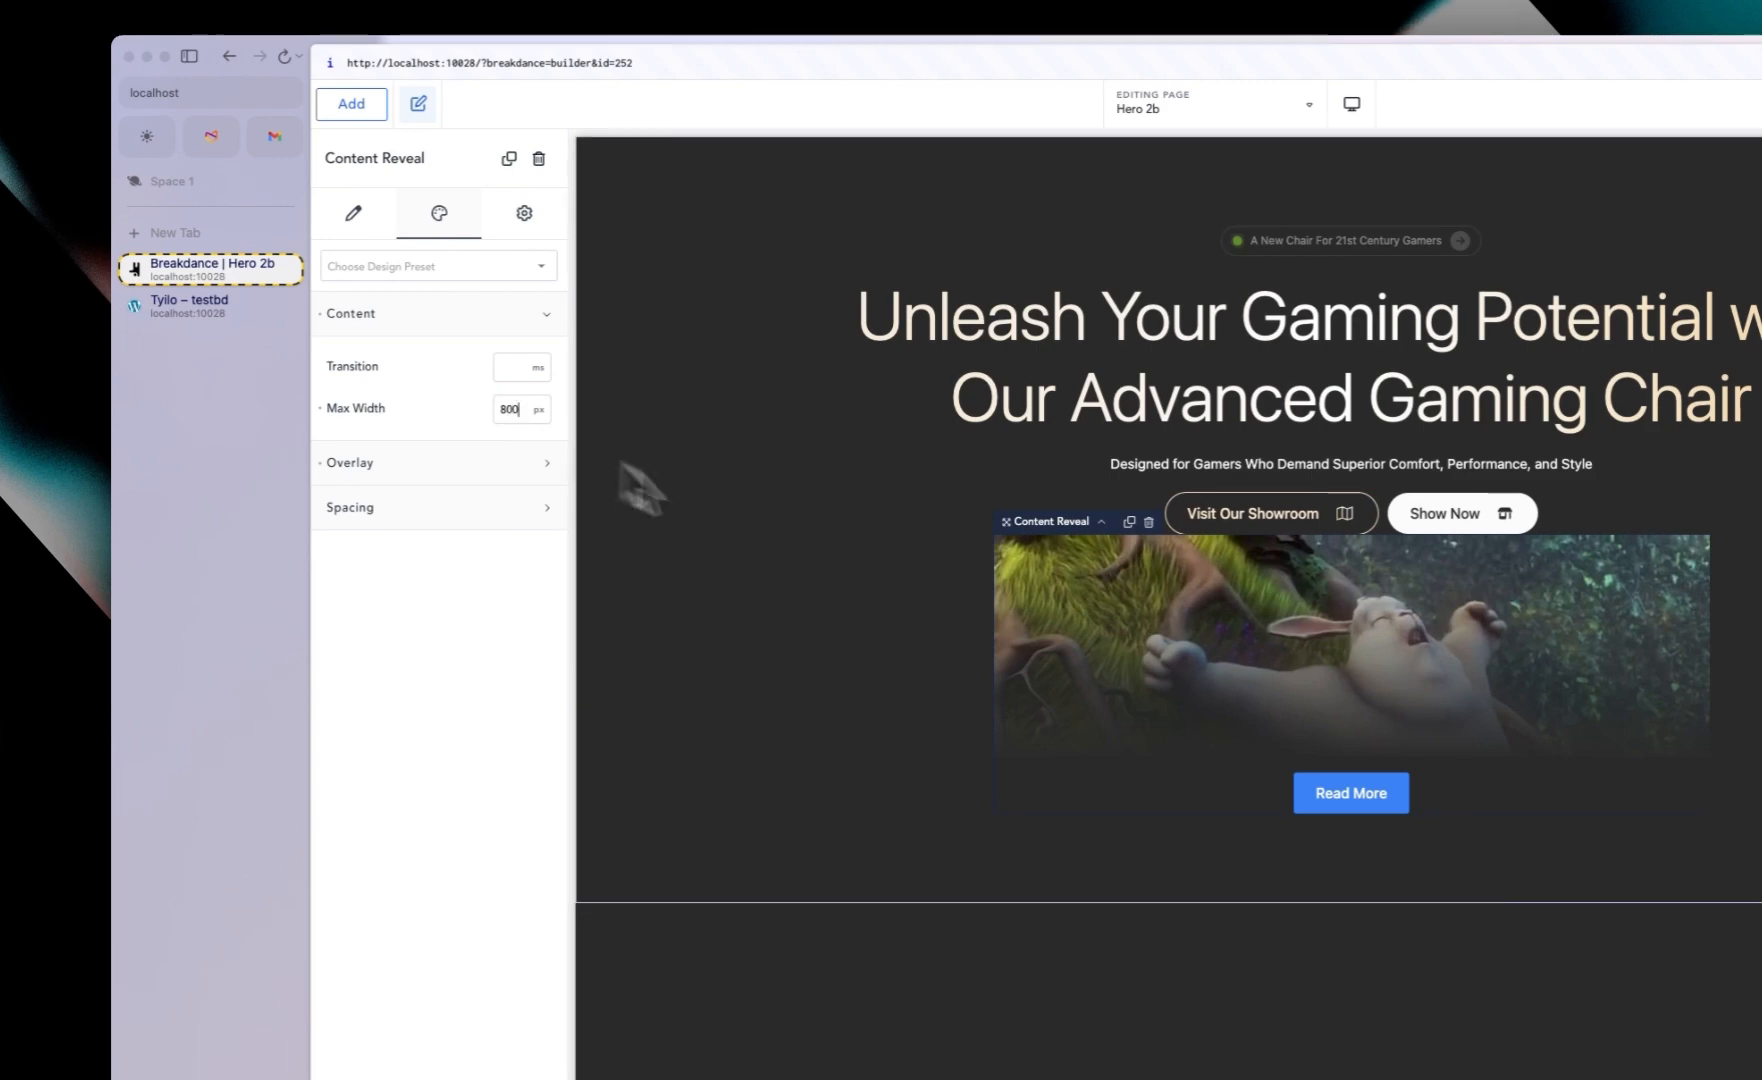
Step: Set the section's gap to 60 px
click(809, 547)
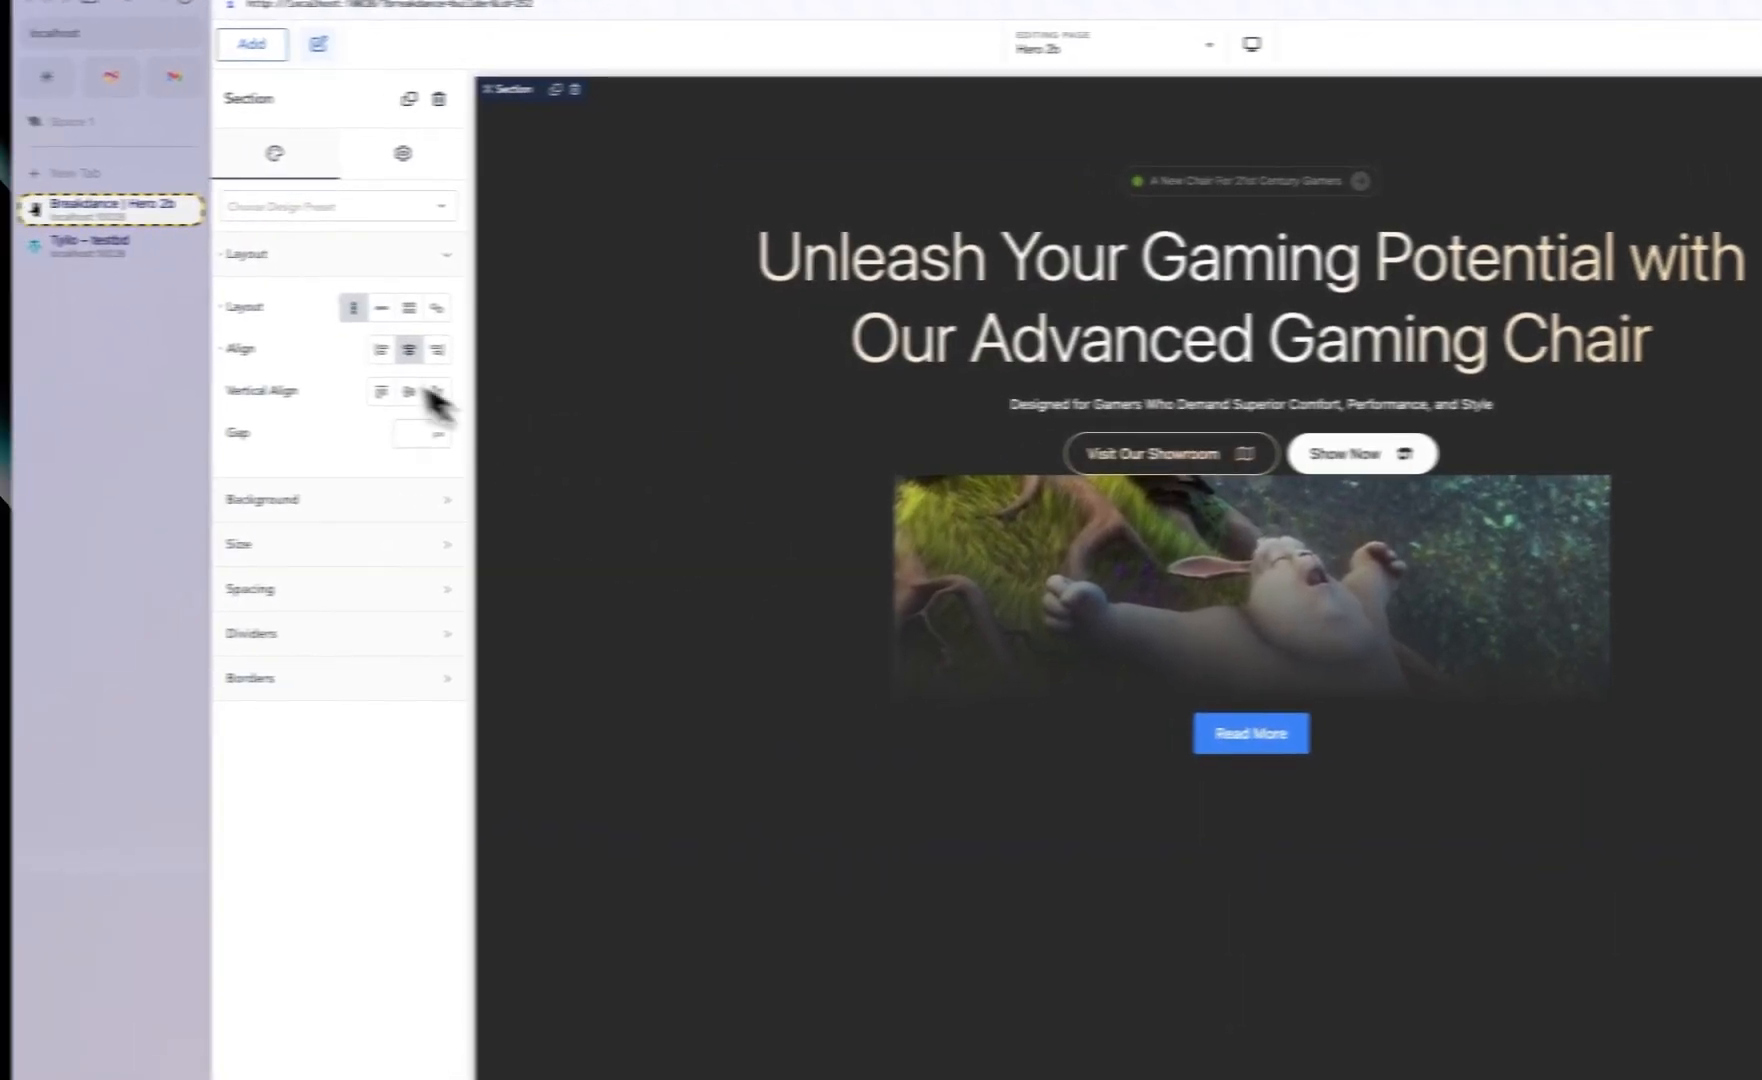
click(480, 433)
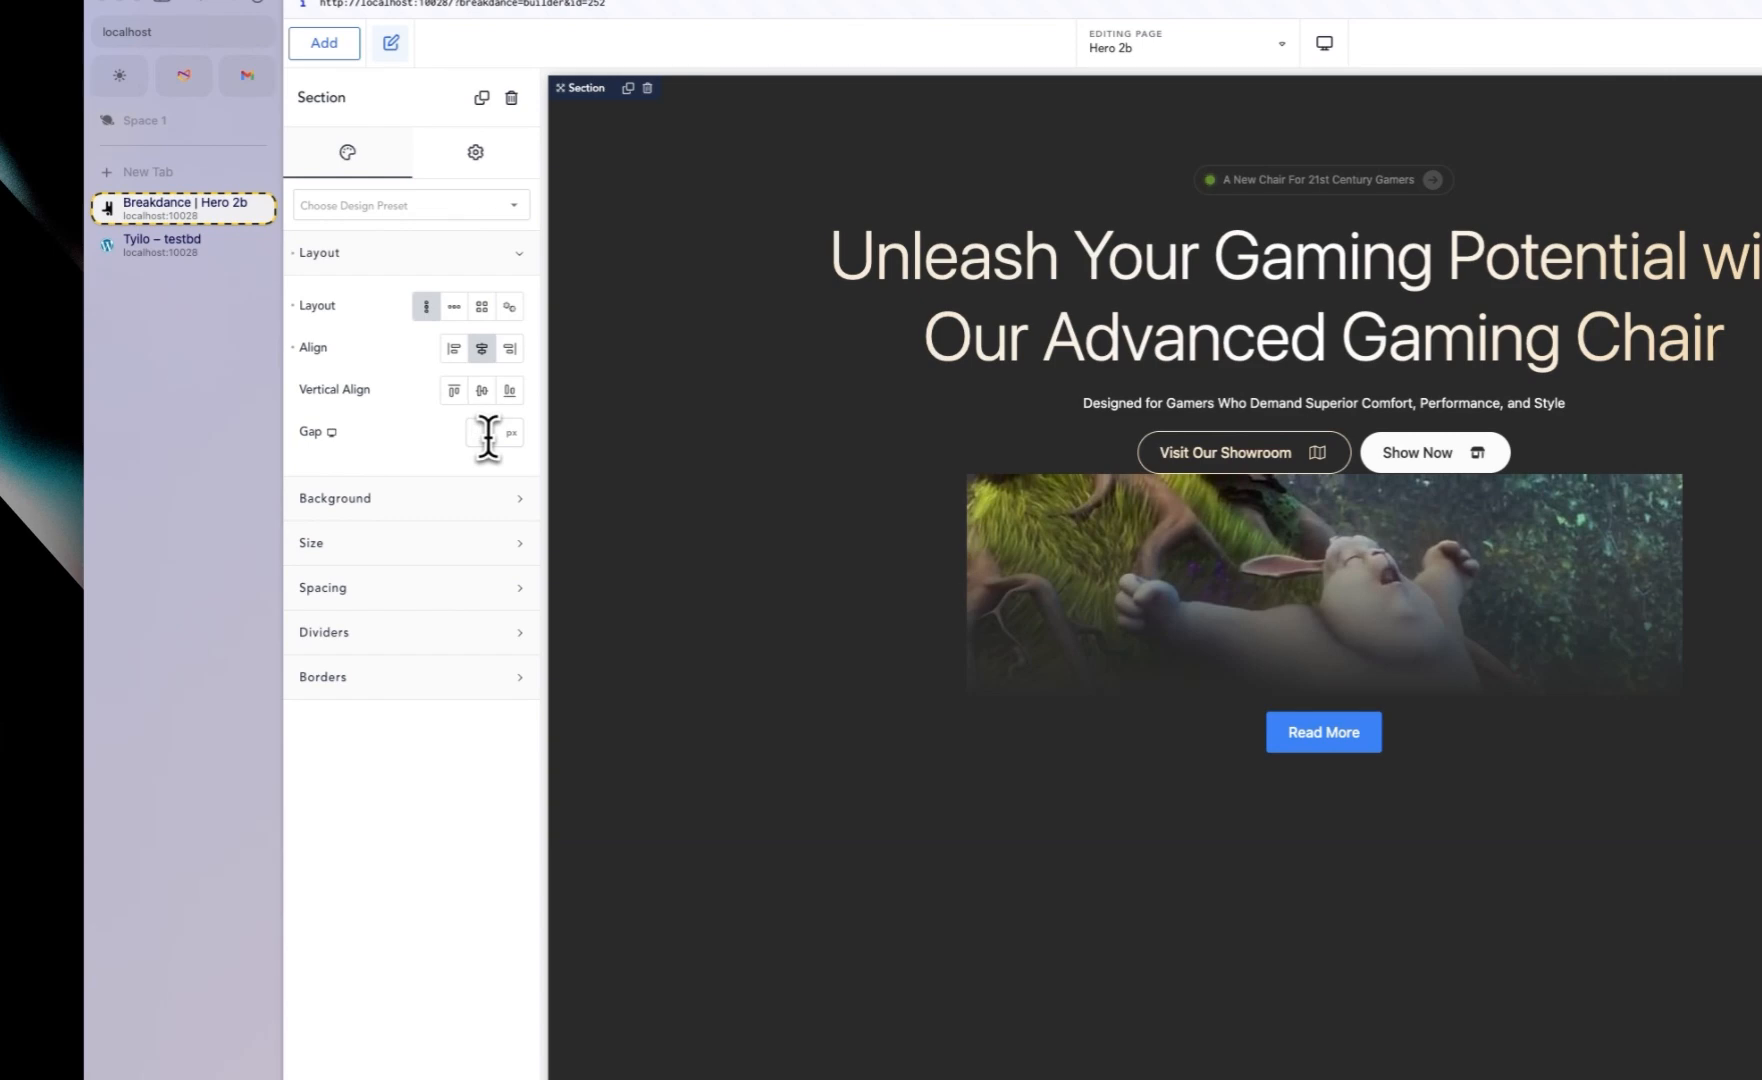
text(60)
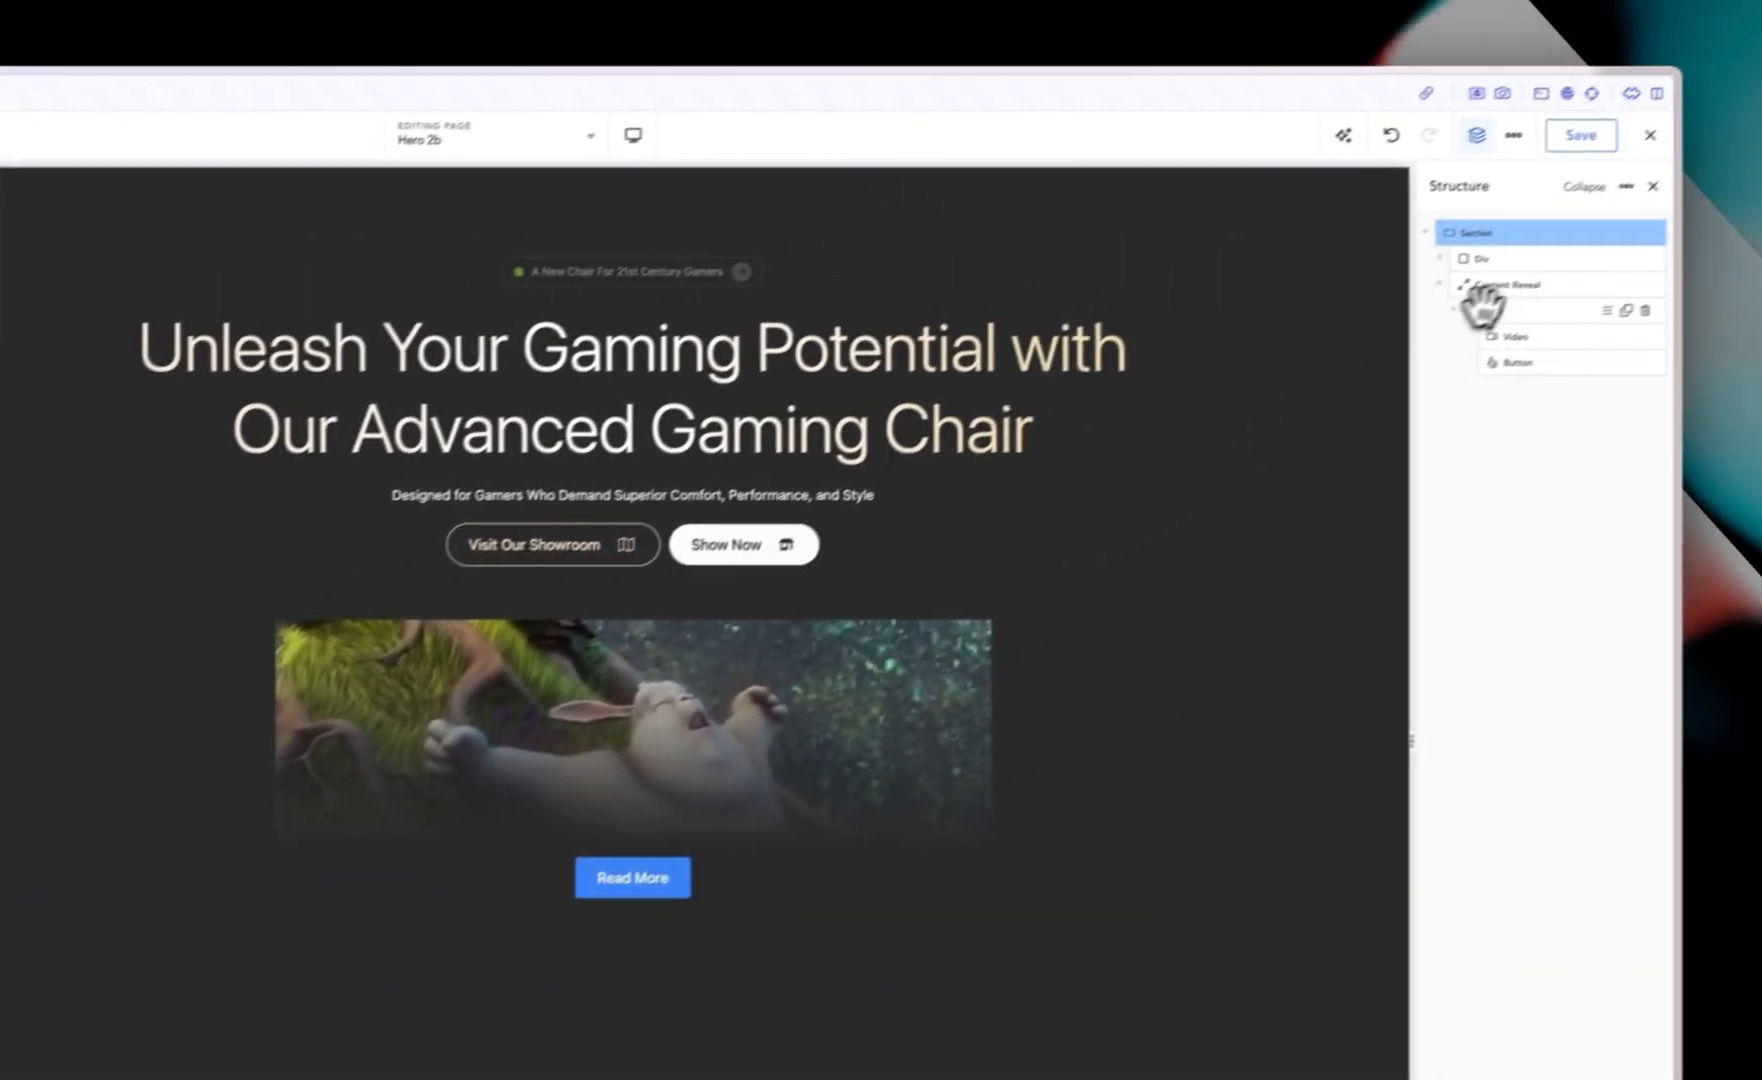
Step: Replace the Video element's source with a Tylio video file from the media library
click(1484, 308)
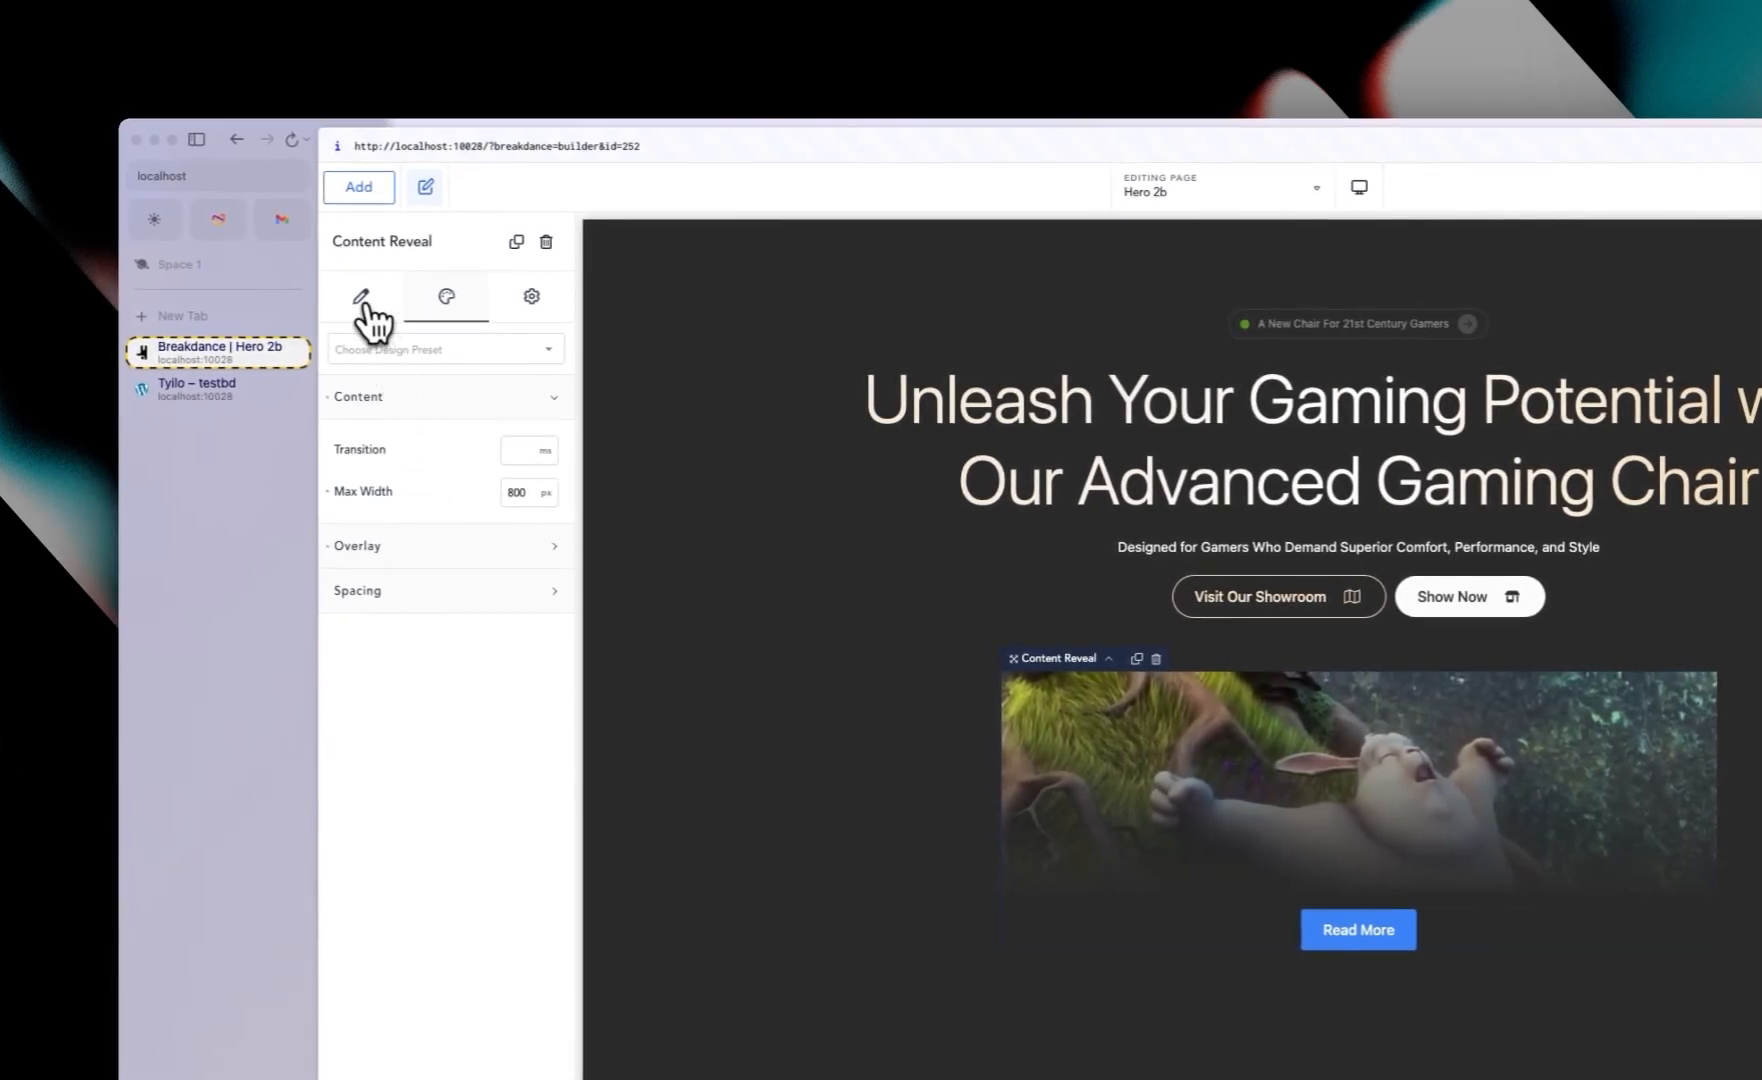
click(366, 300)
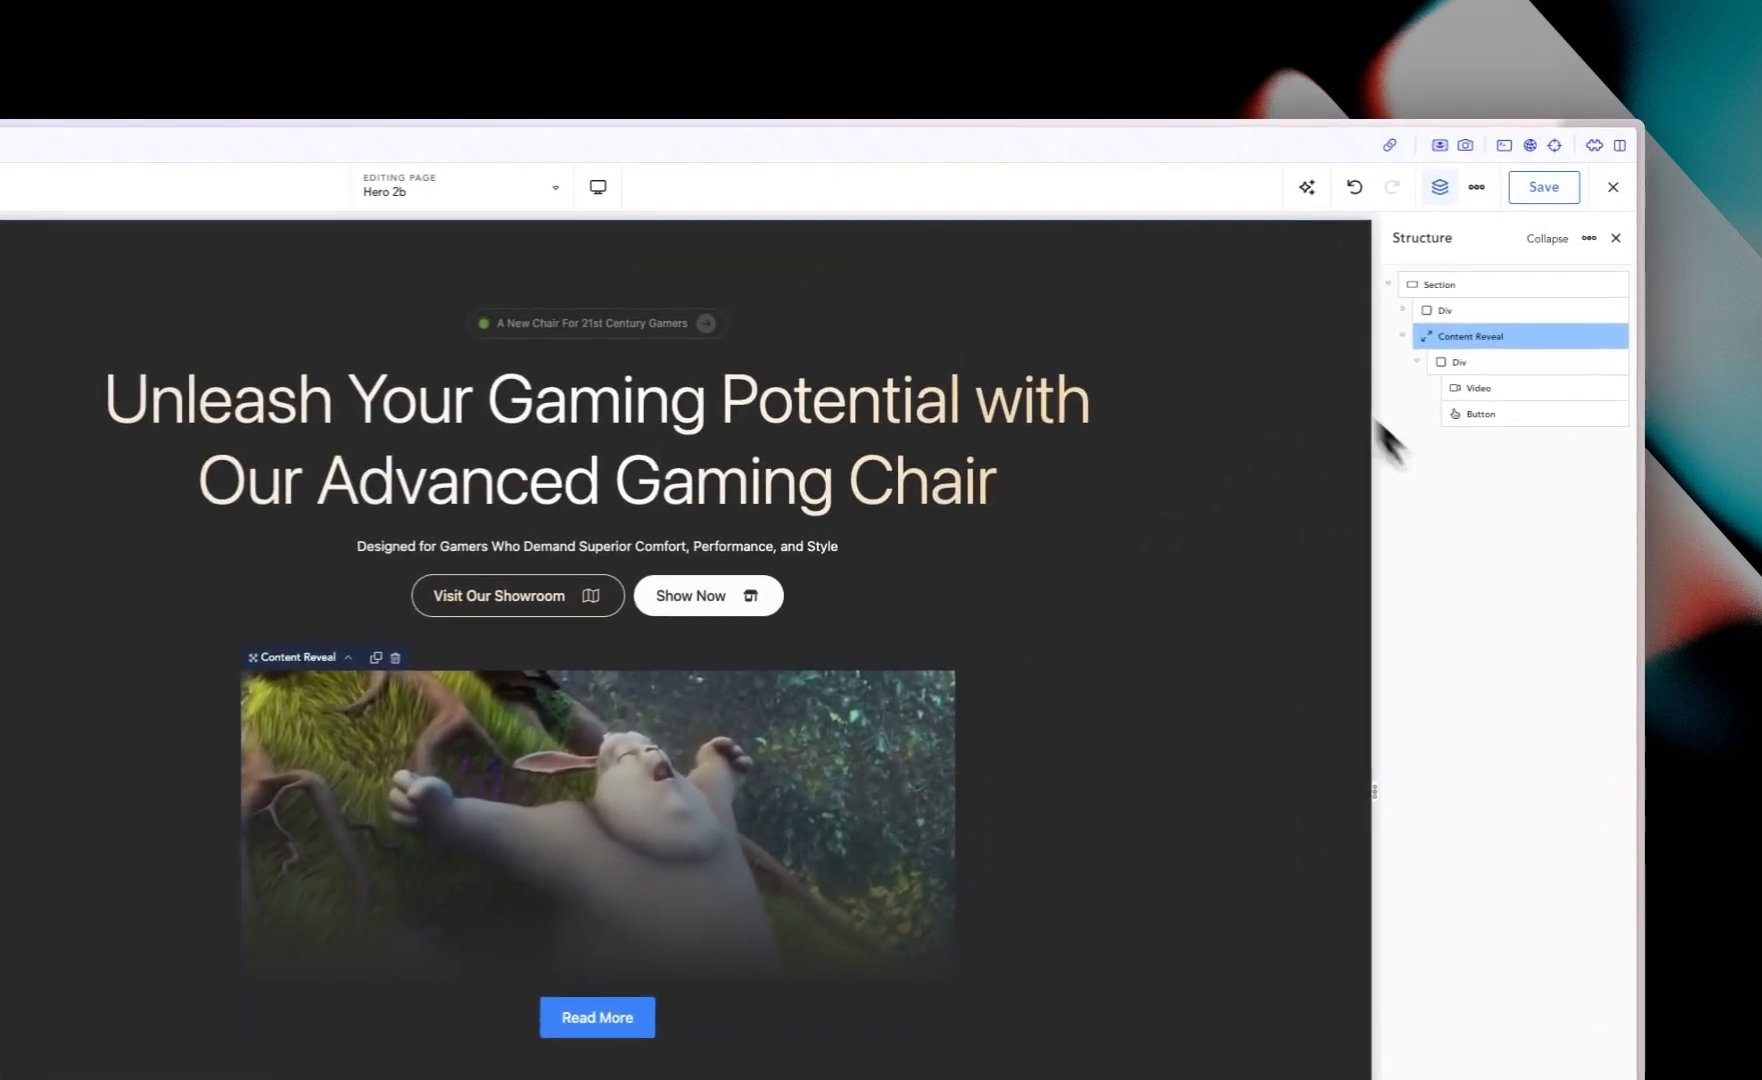
click(1487, 386)
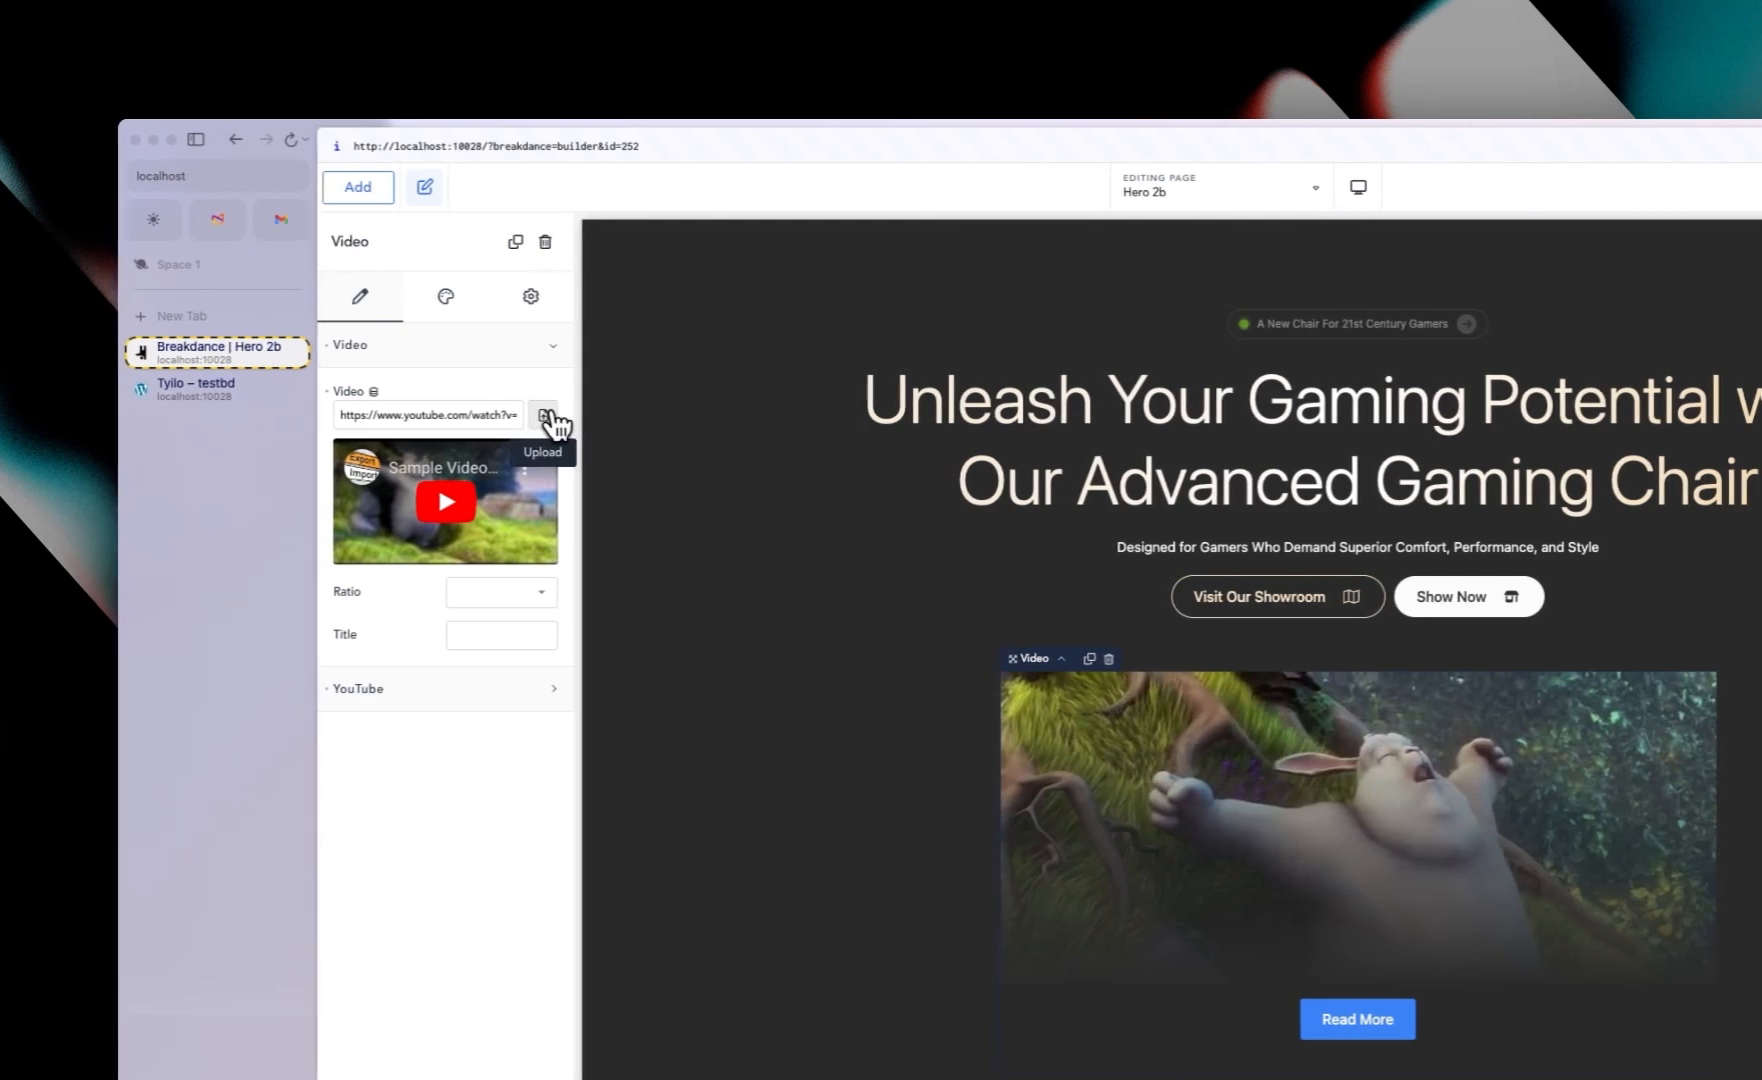
click(536, 415)
click(575, 308)
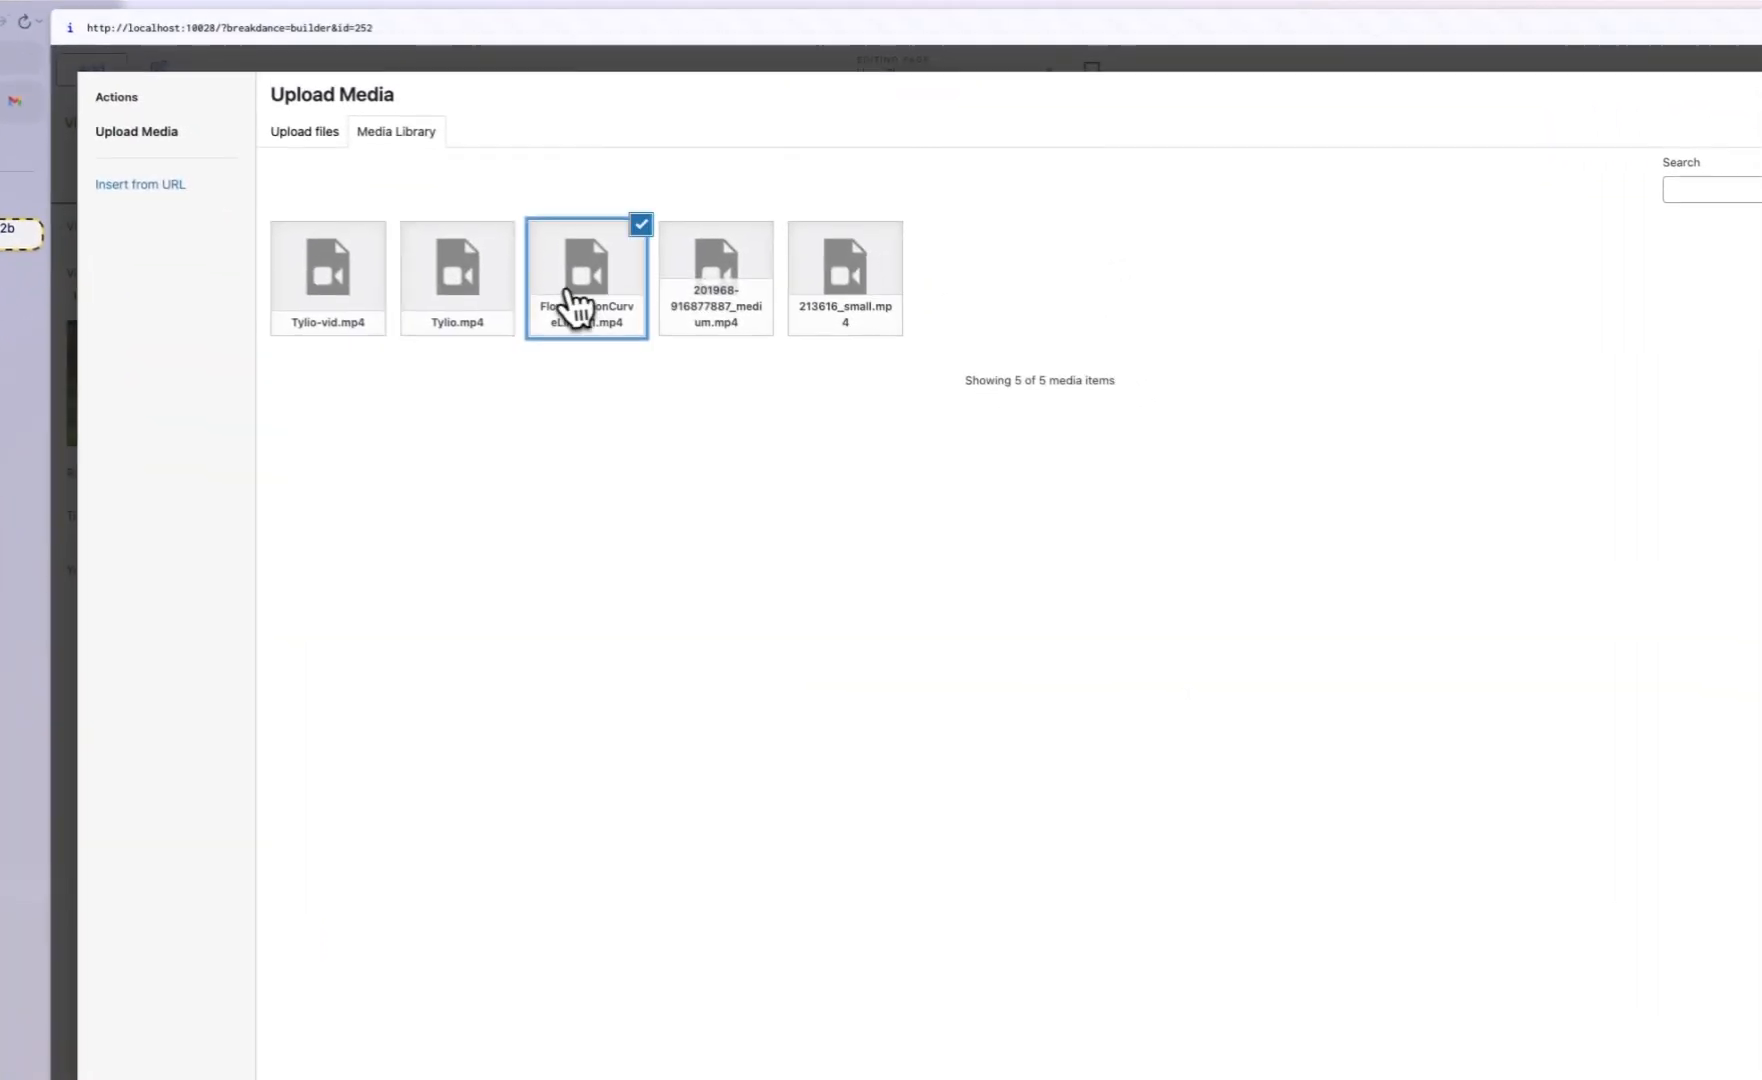
click(460, 303)
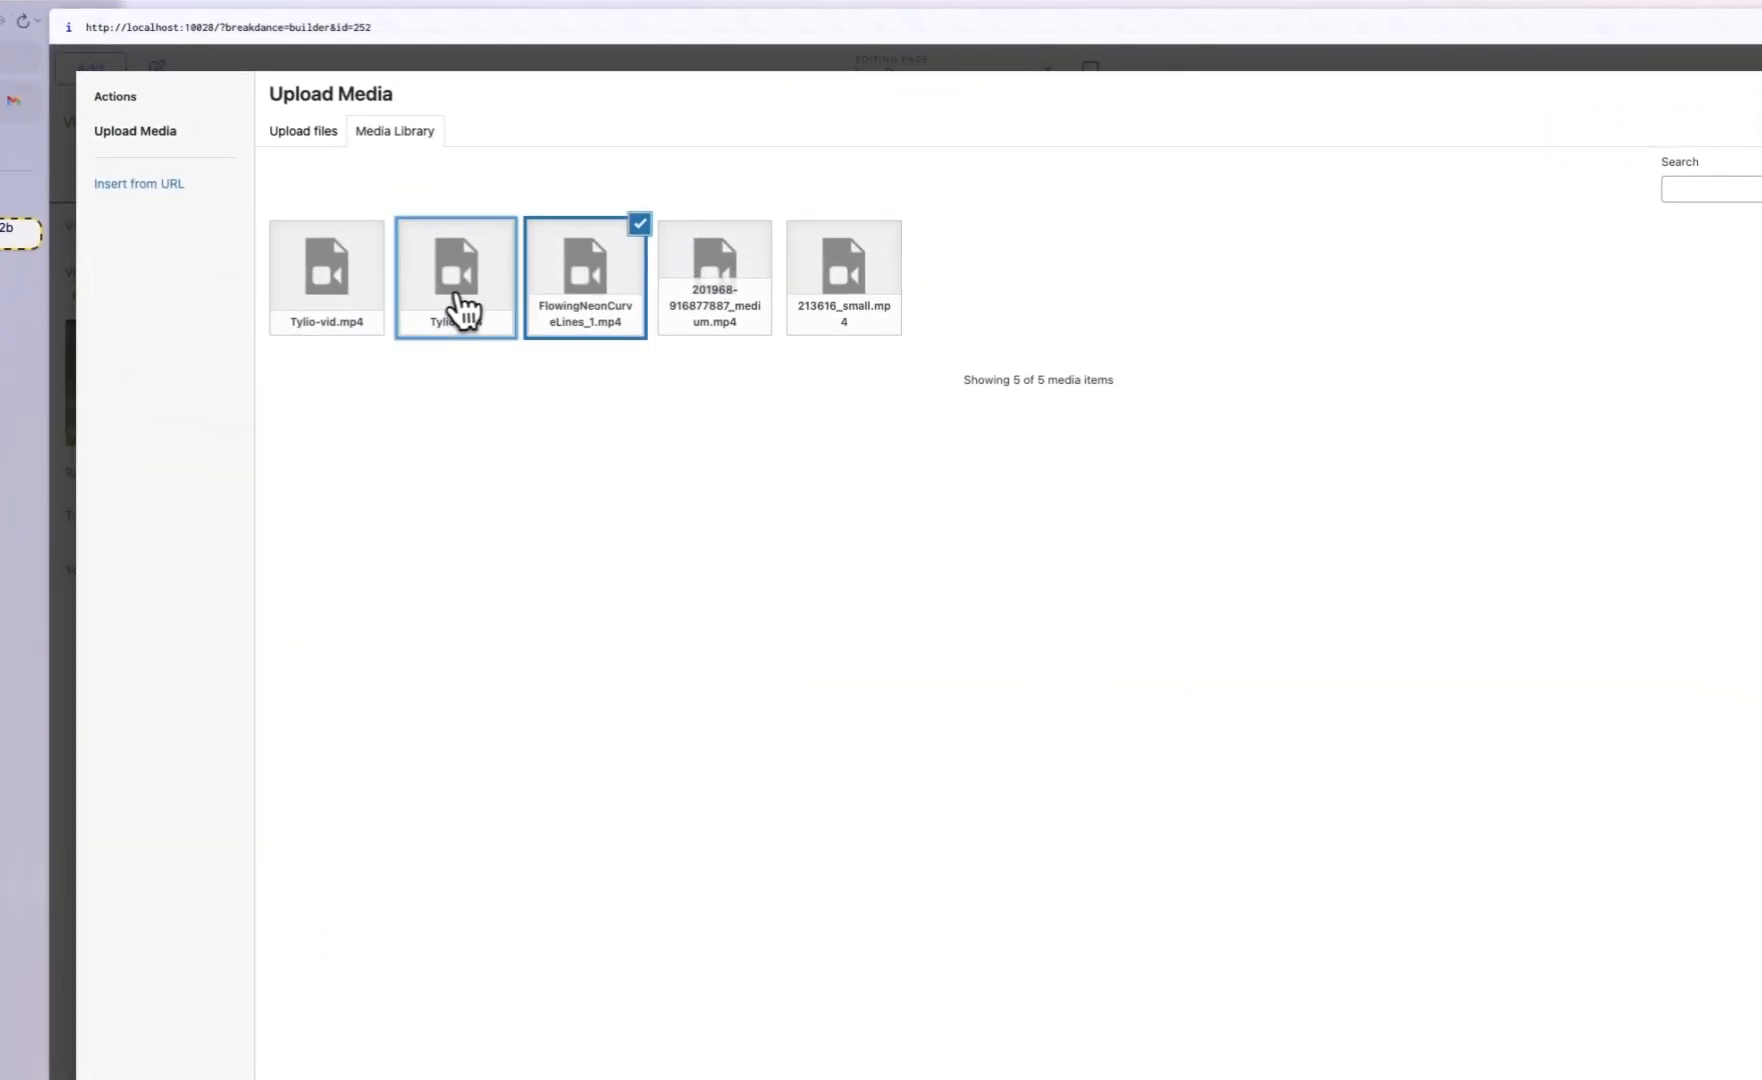
click(1556, 918)
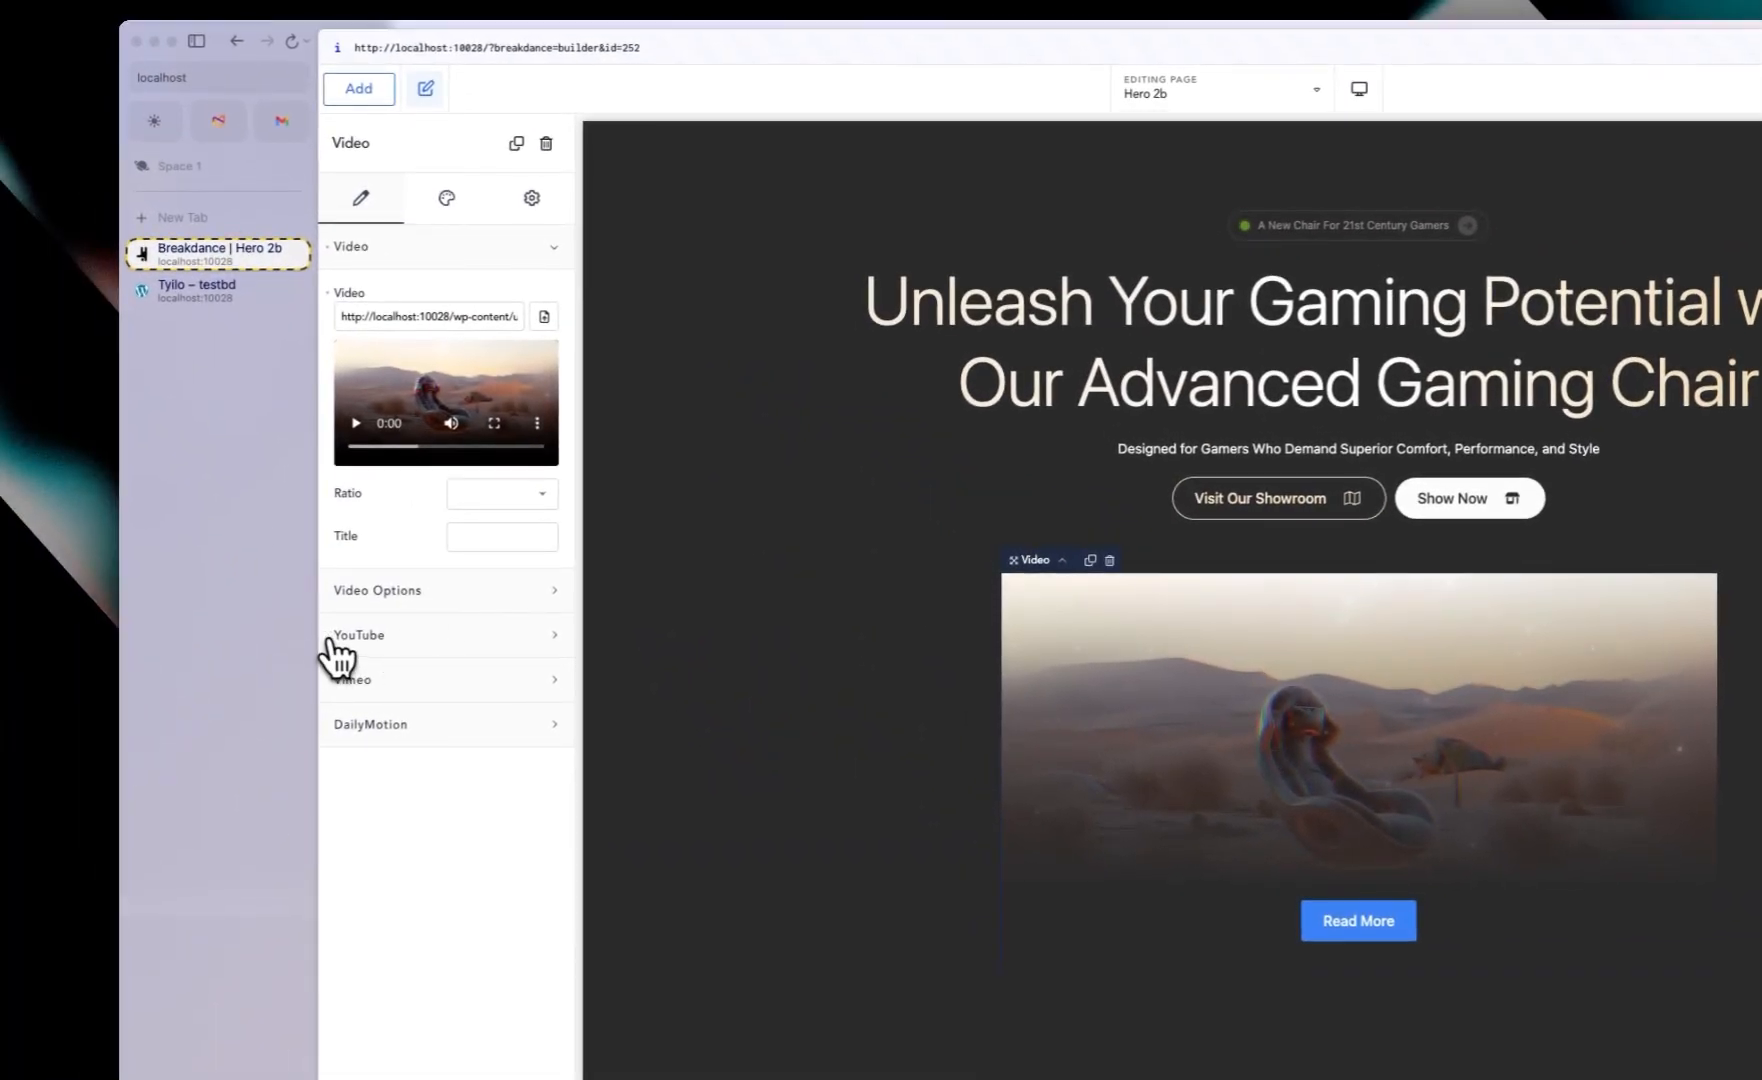
Step: Turn on Autoplay and Muted in the video's options
click(366, 594)
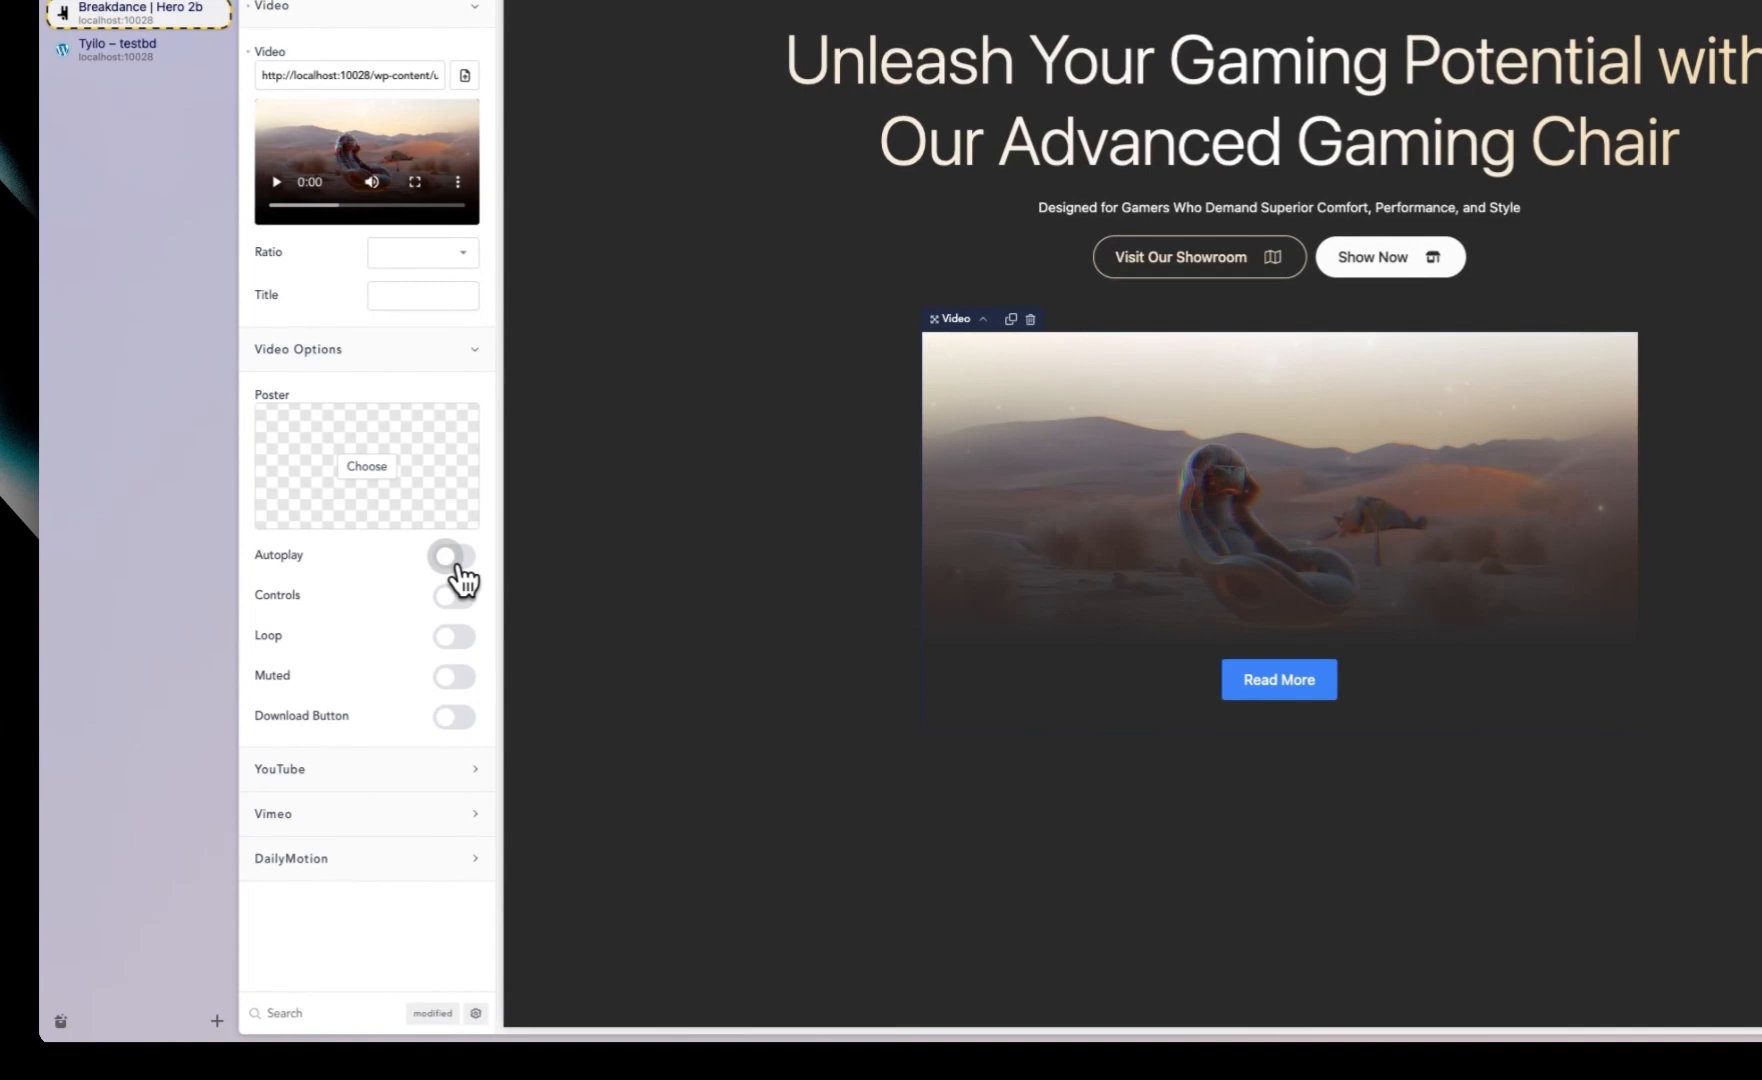
click(455, 560)
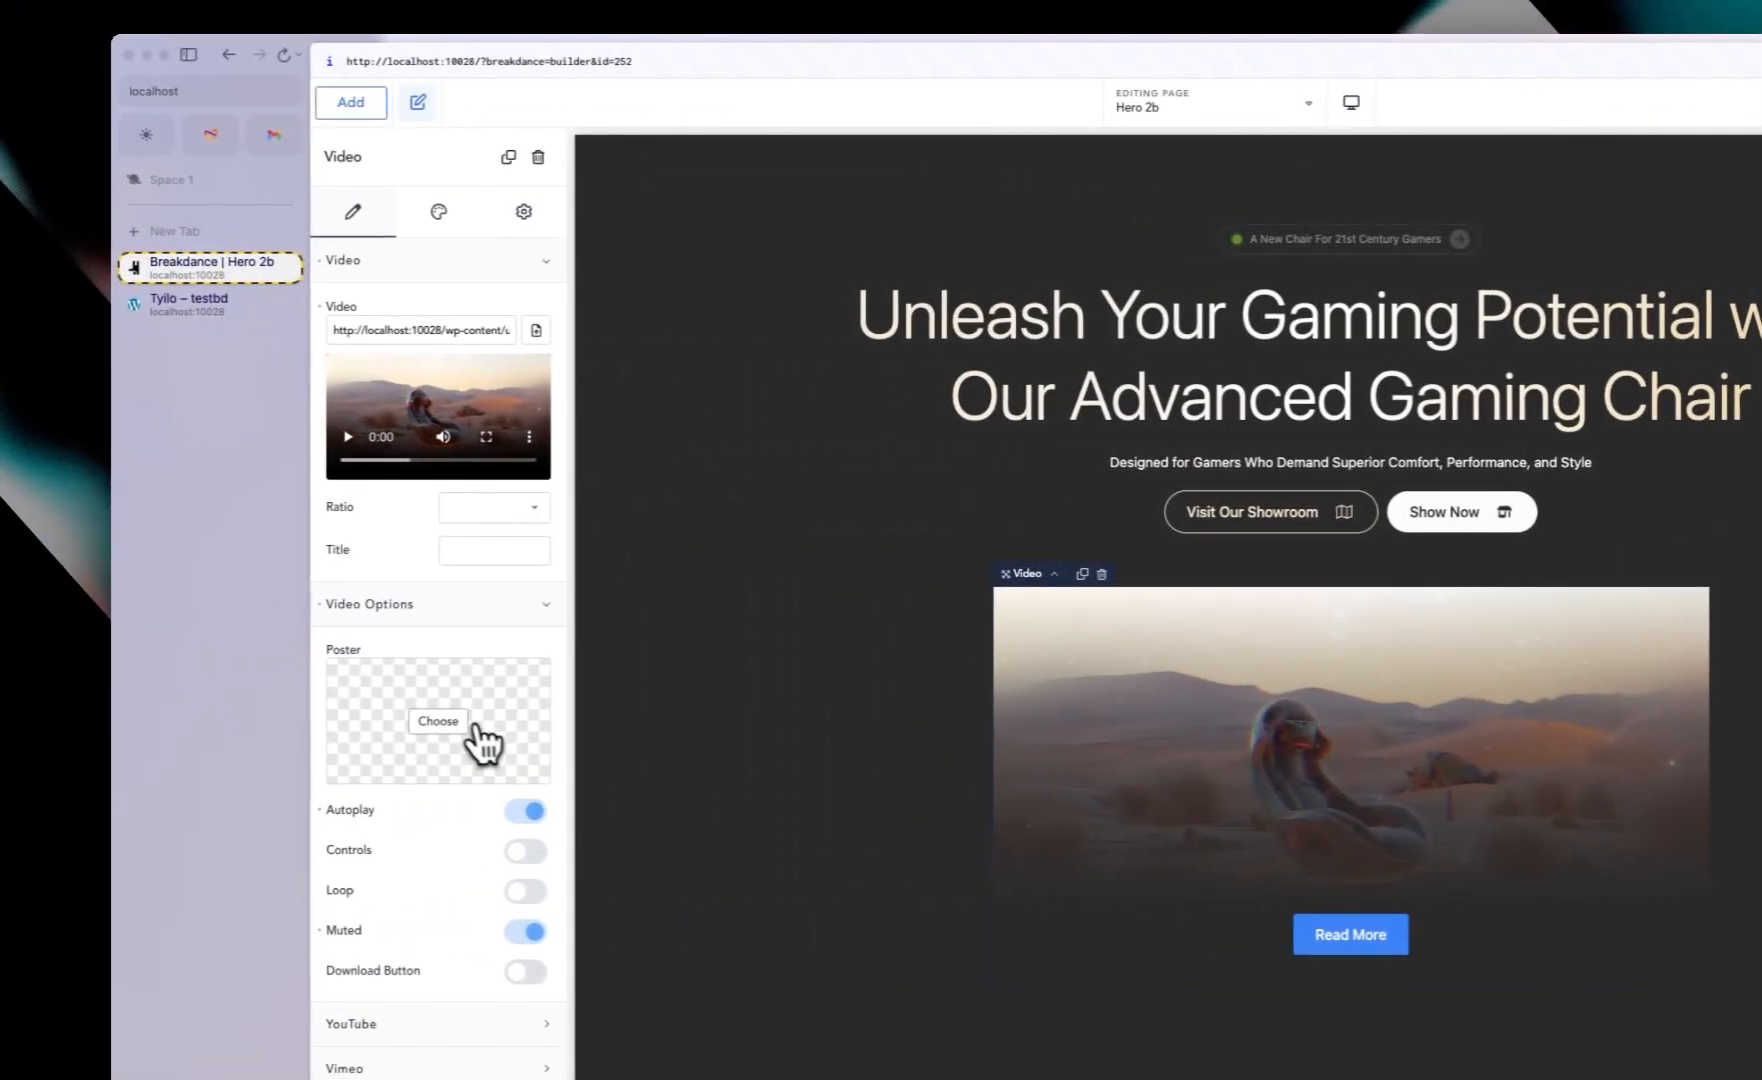
click(414, 604)
click(407, 250)
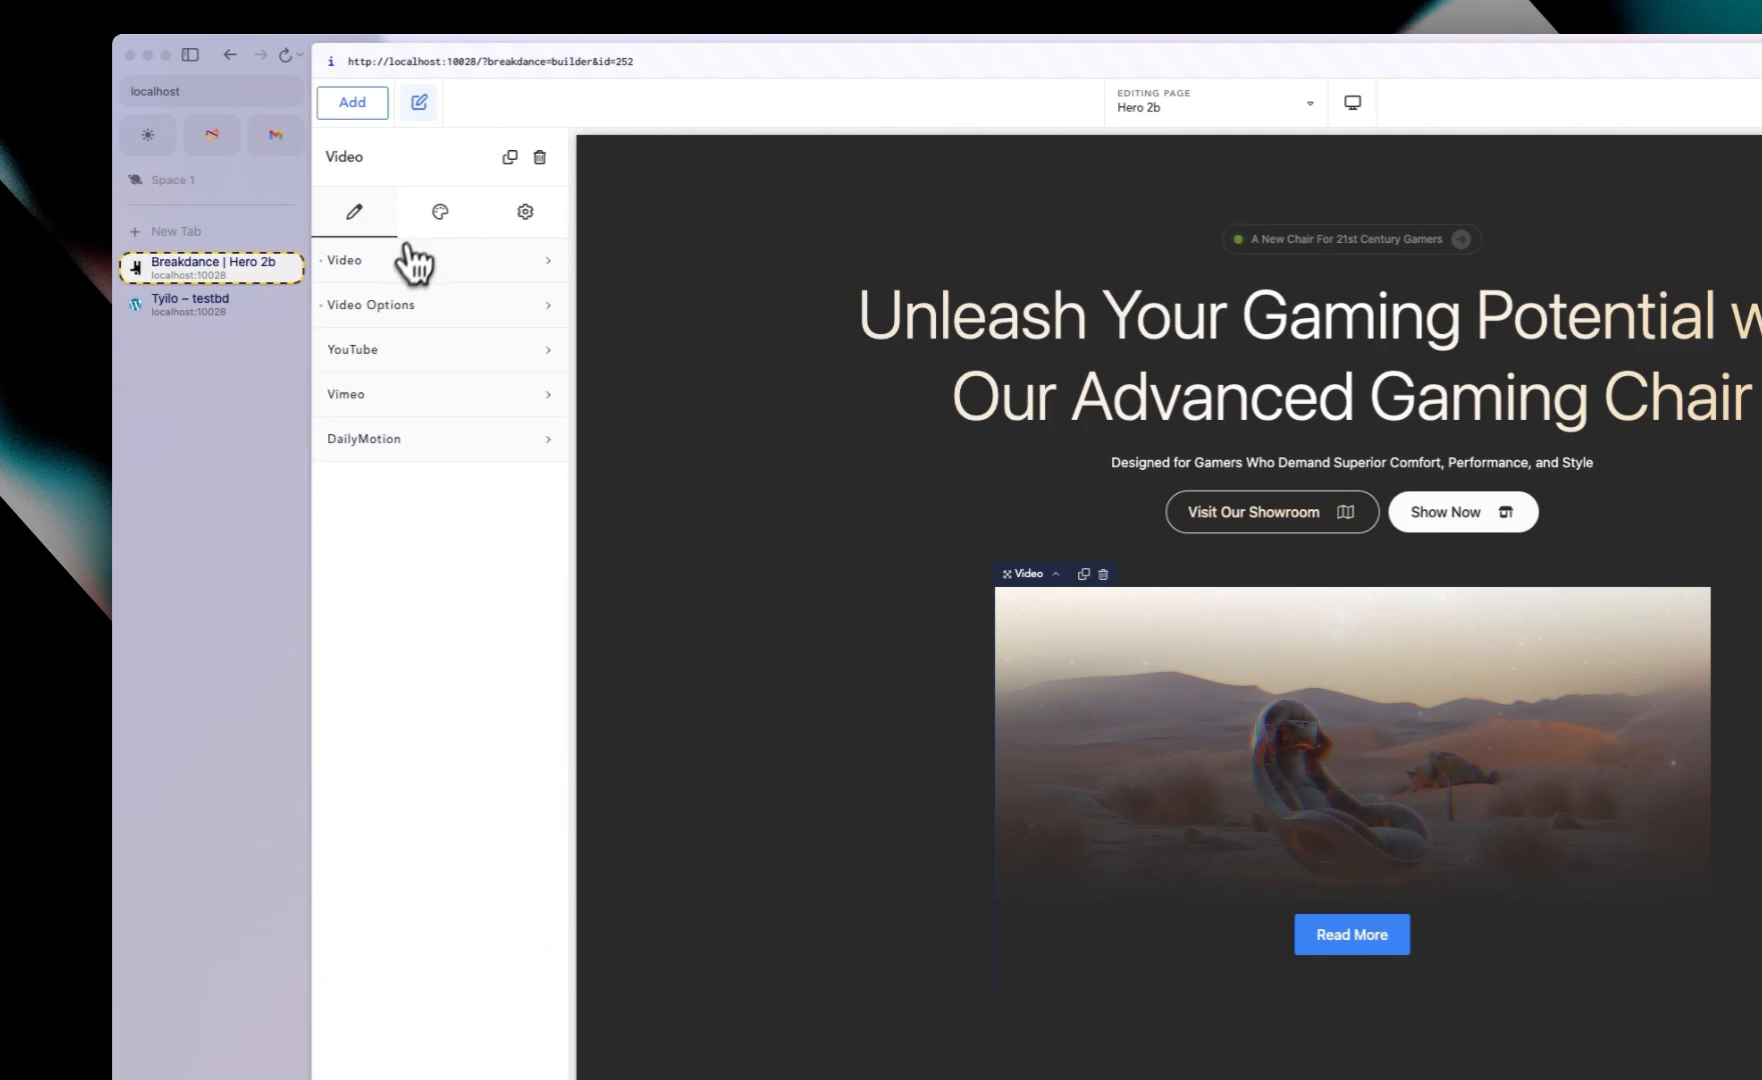
Step: Edit the video container's borders to round its corners
click(445, 214)
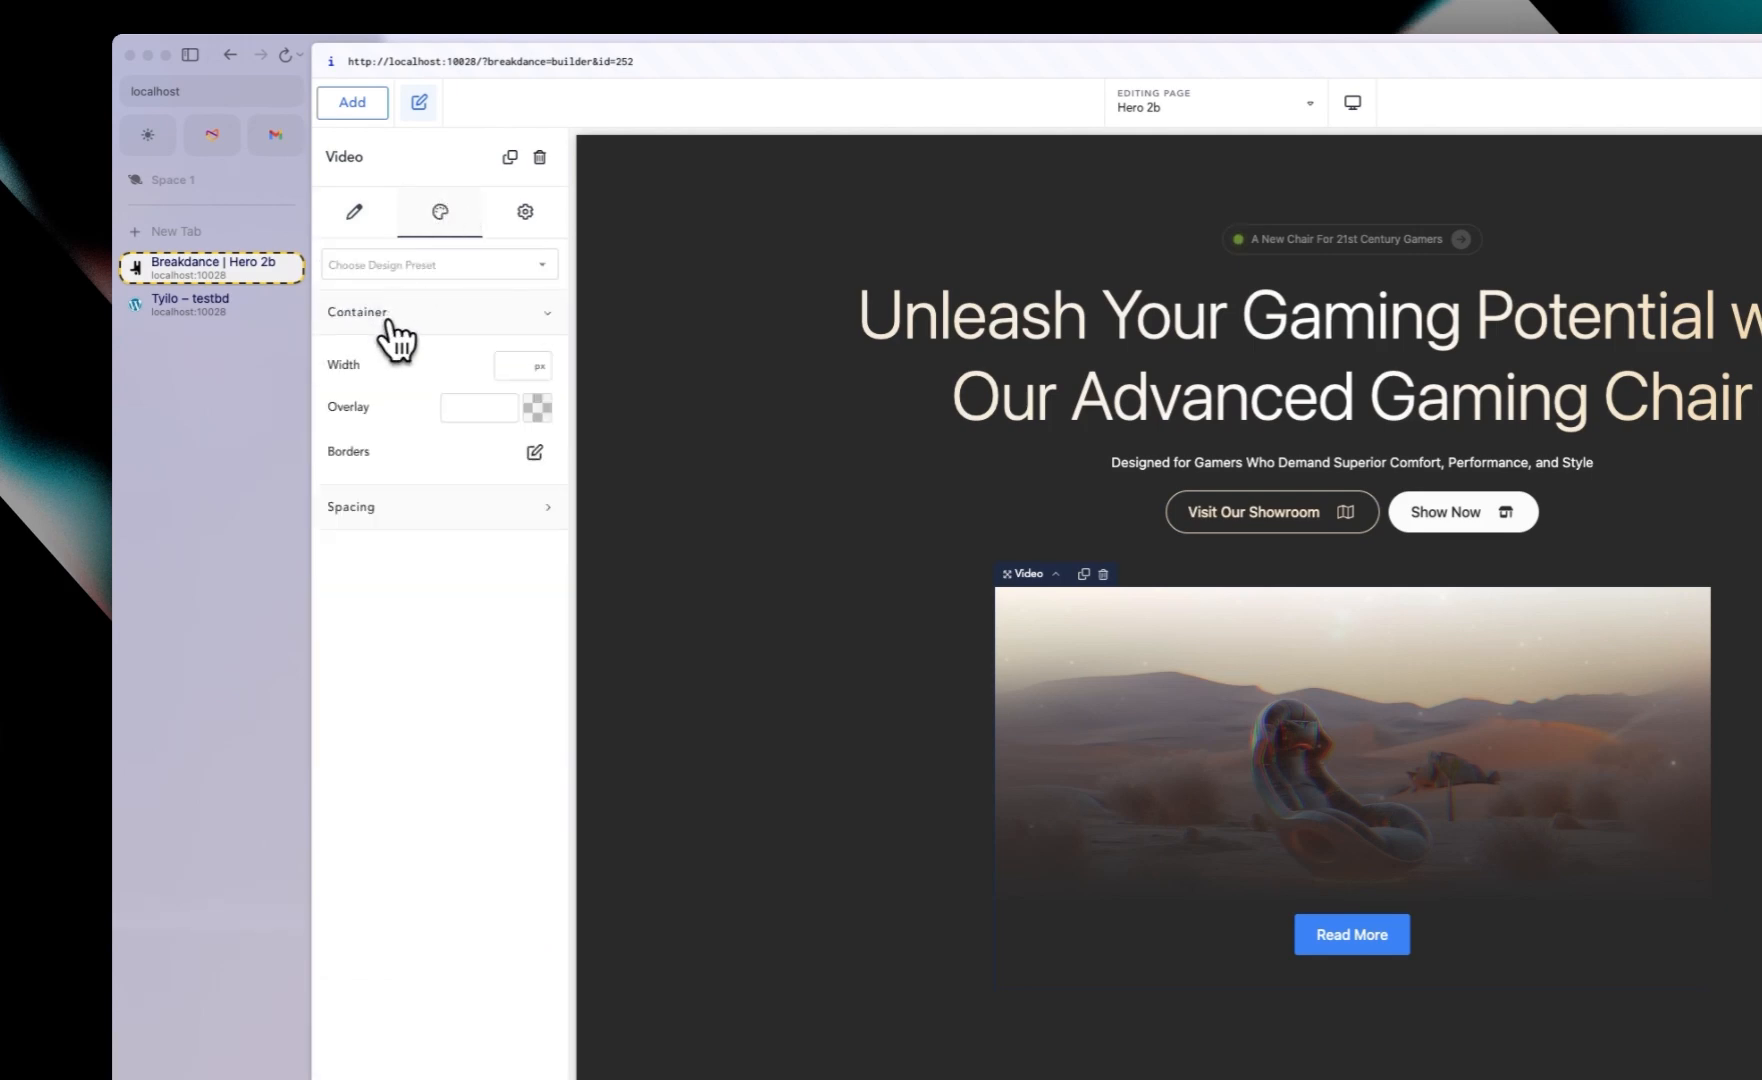
click(530, 455)
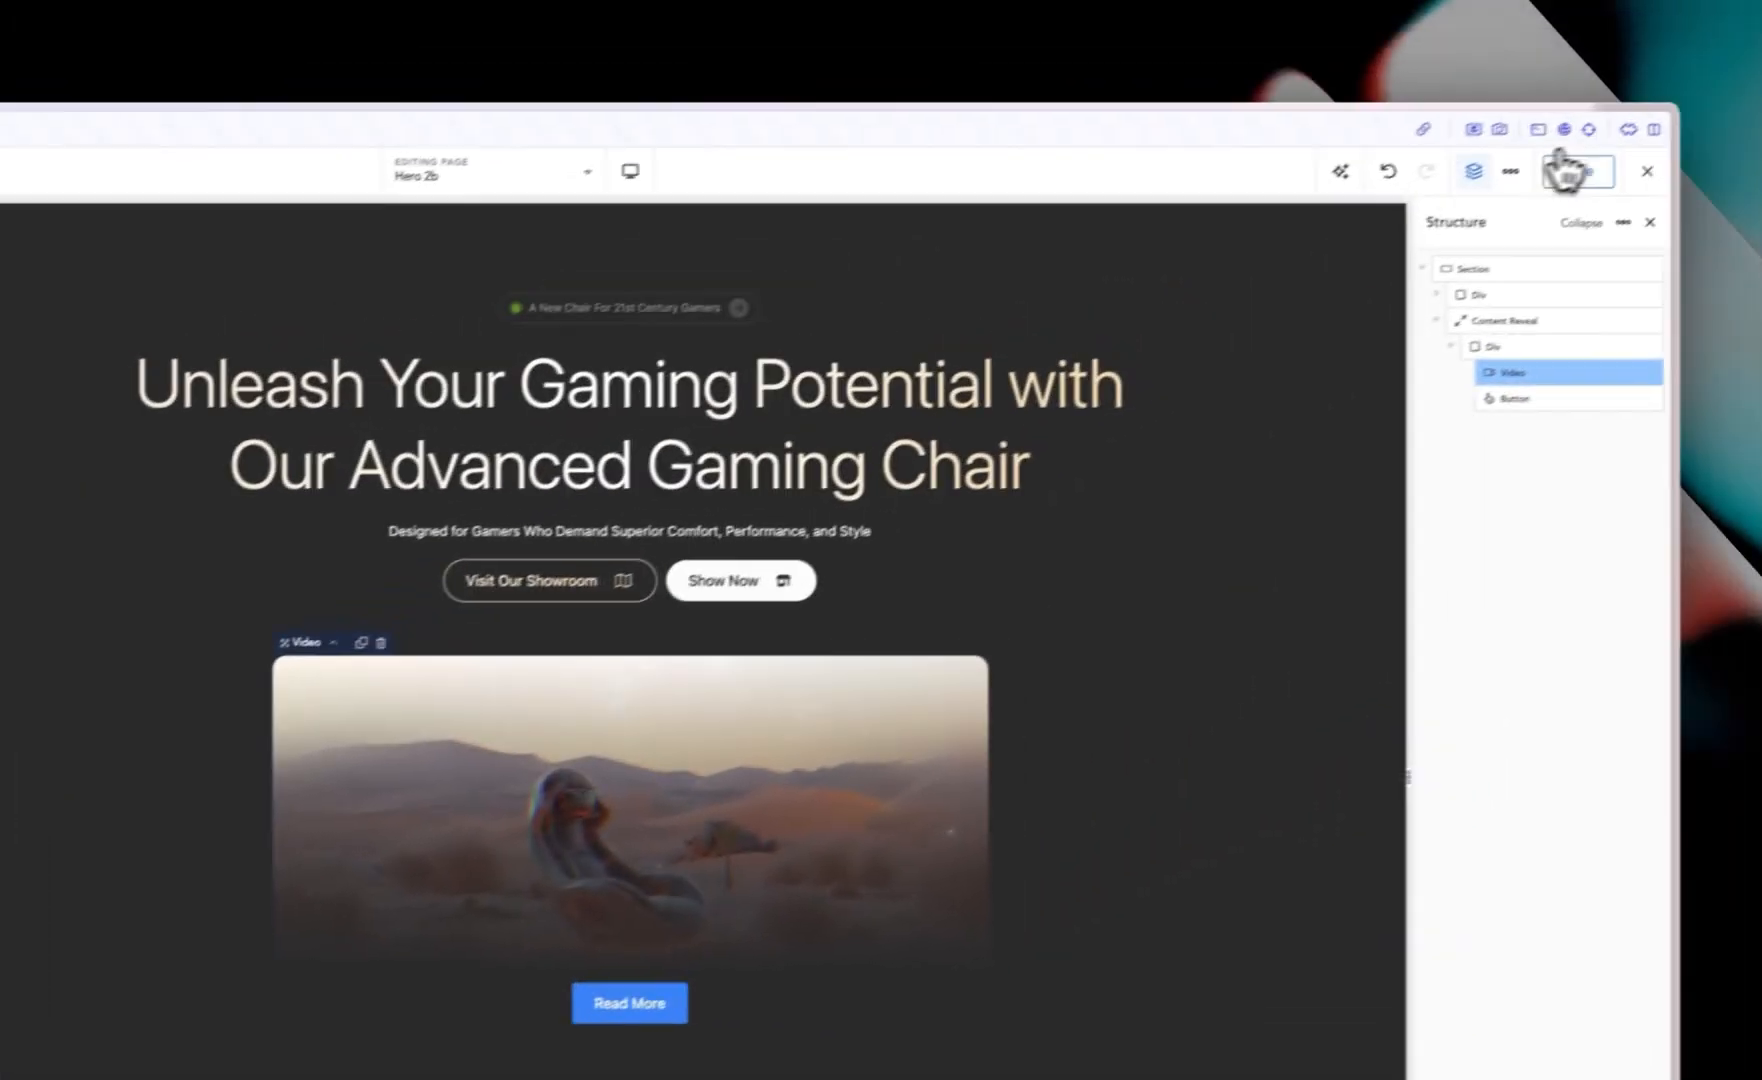
Step: Set the Button's position to absolute
click(1522, 397)
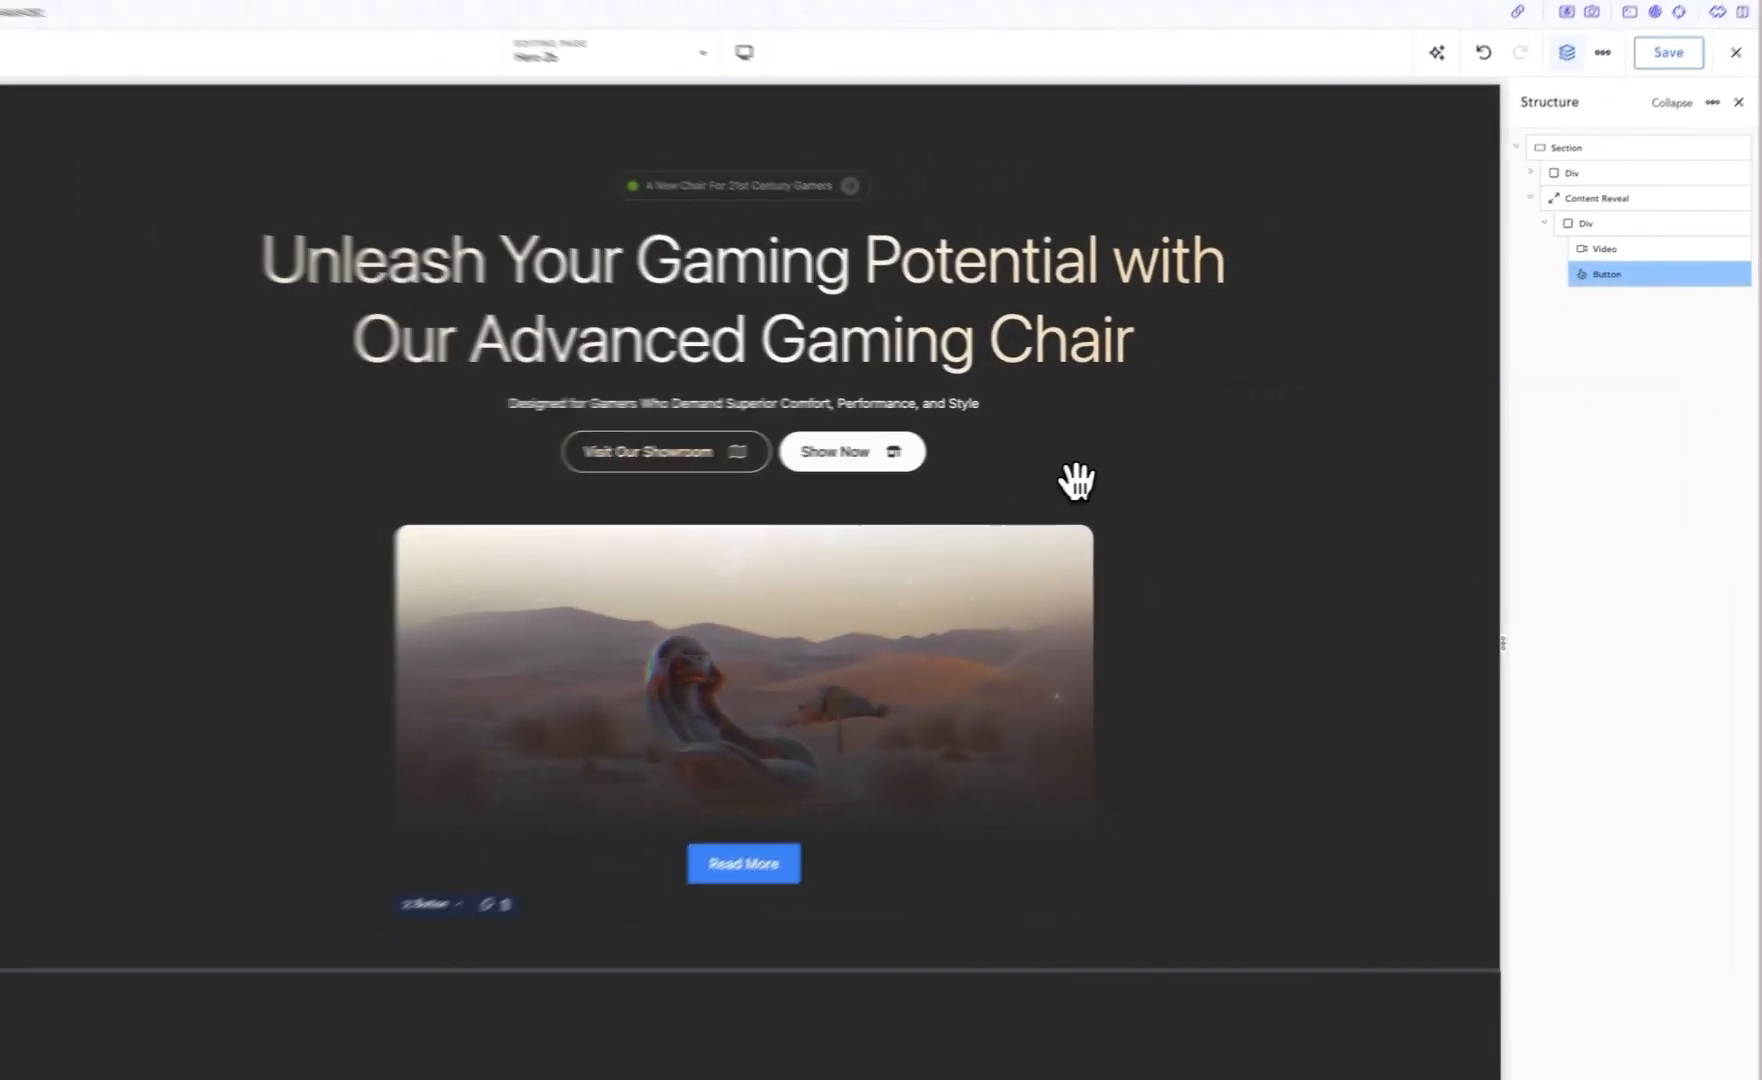
text(position)
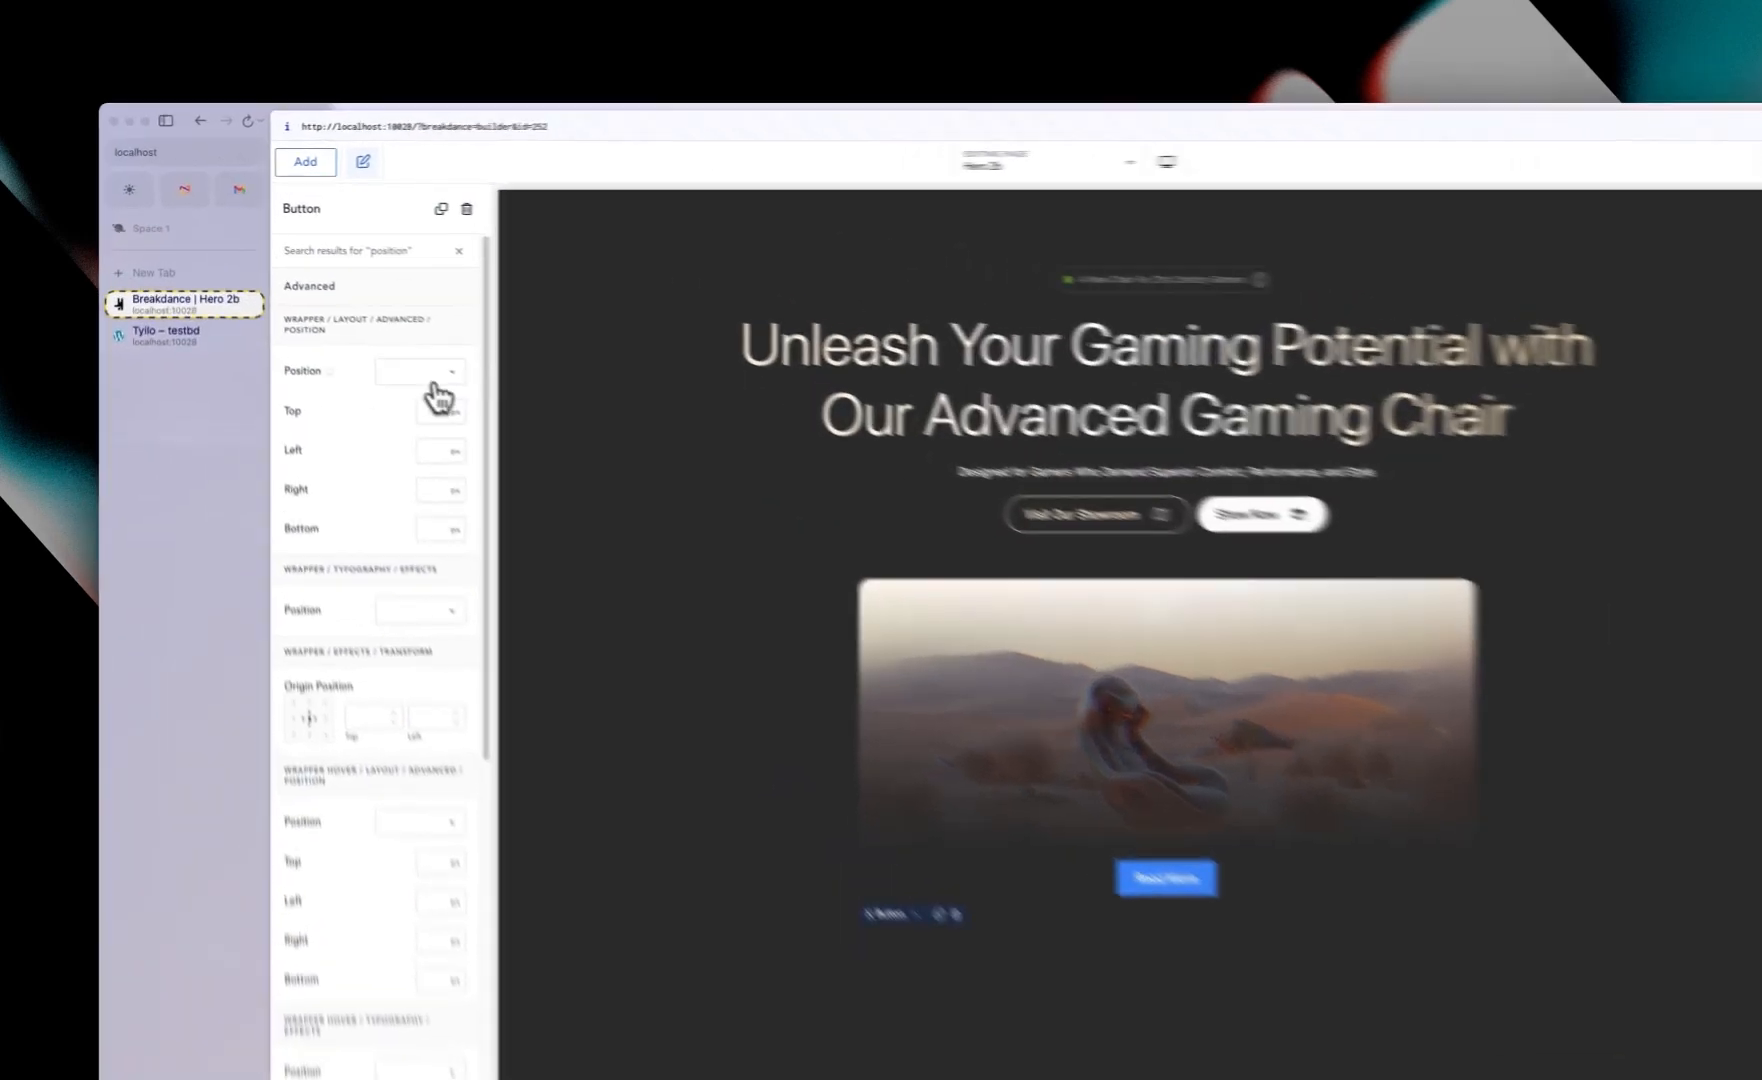
click(385, 326)
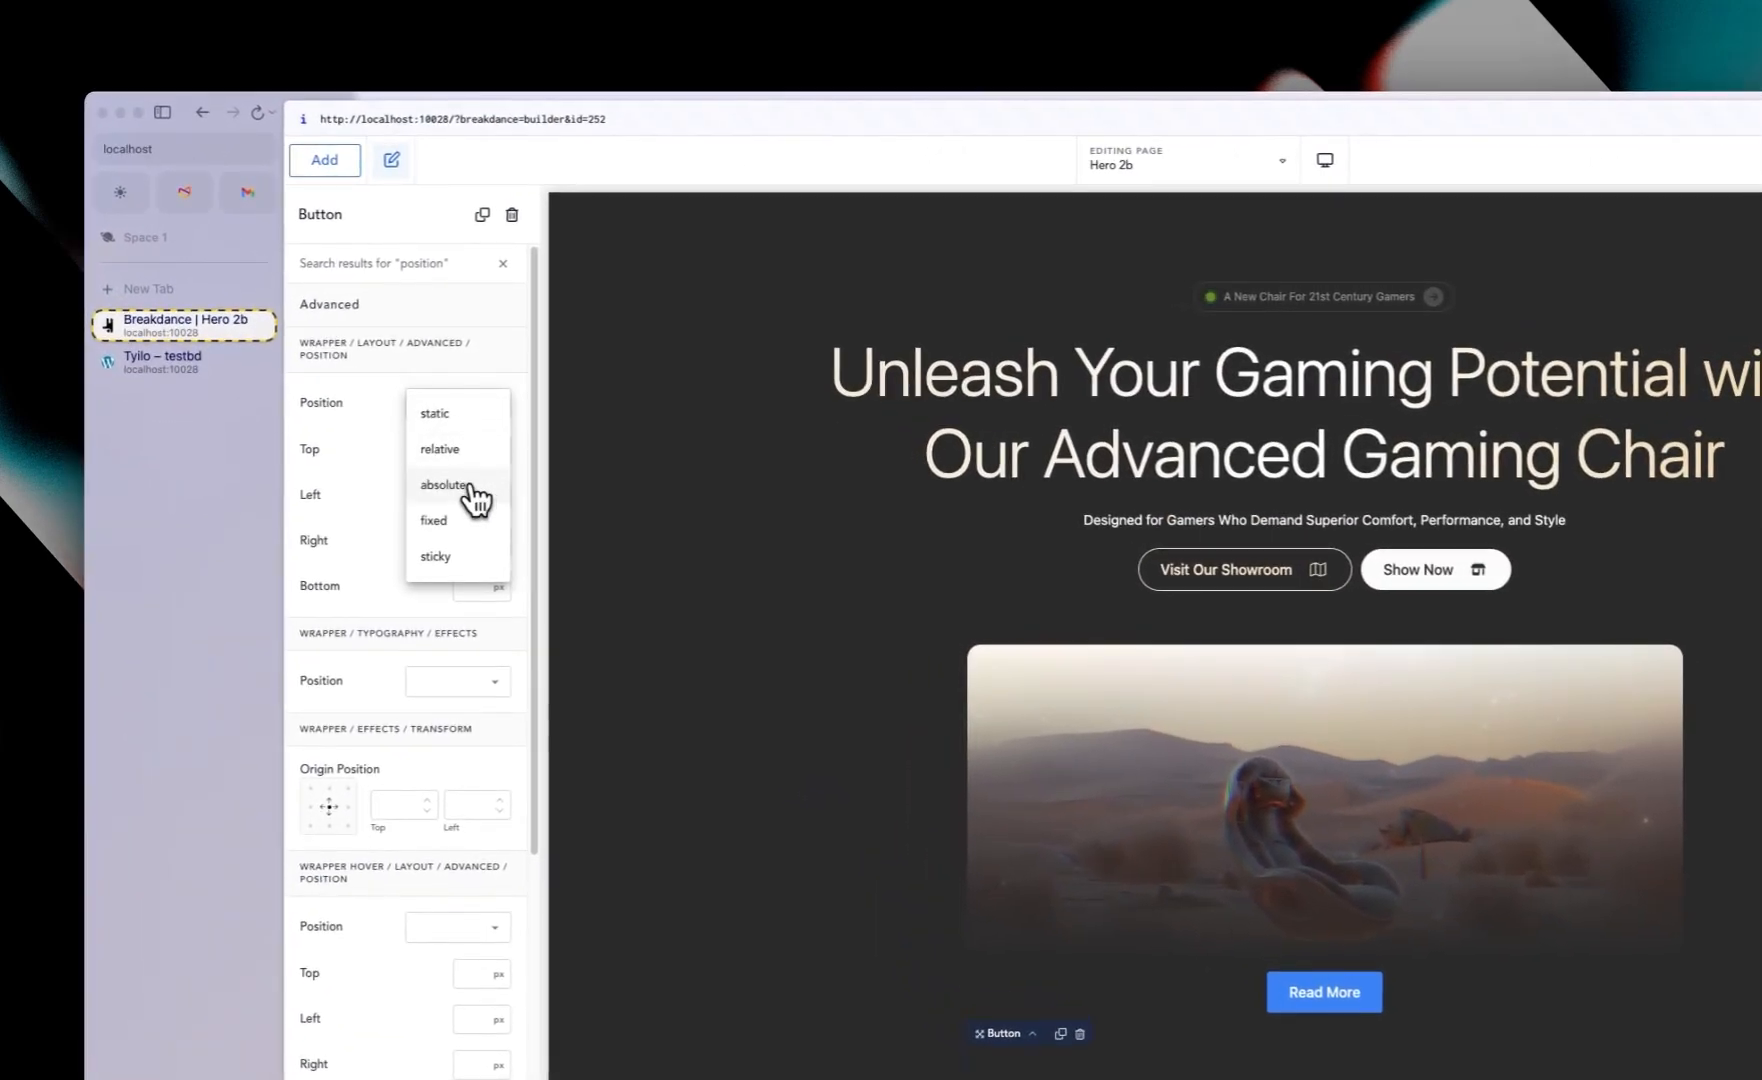
click(472, 482)
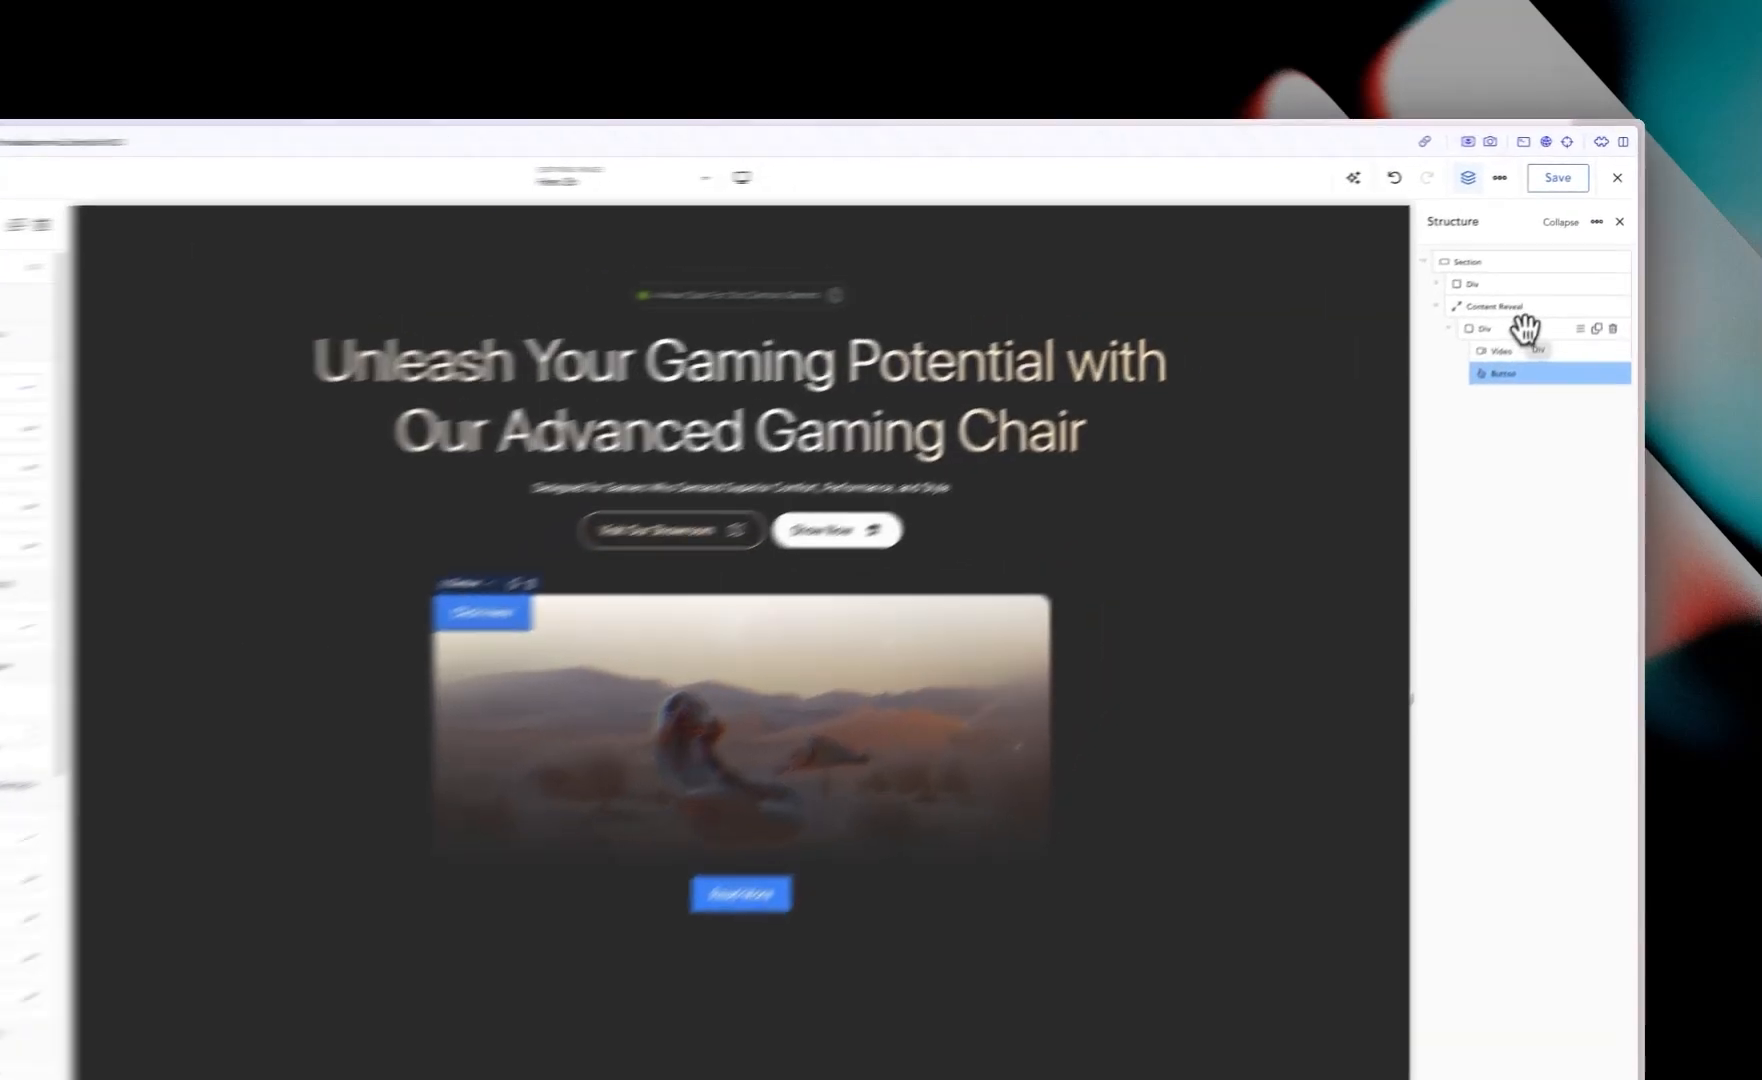
Step: Give the Div a vertical layout with its content centered horizontally and vertically
click(1552, 281)
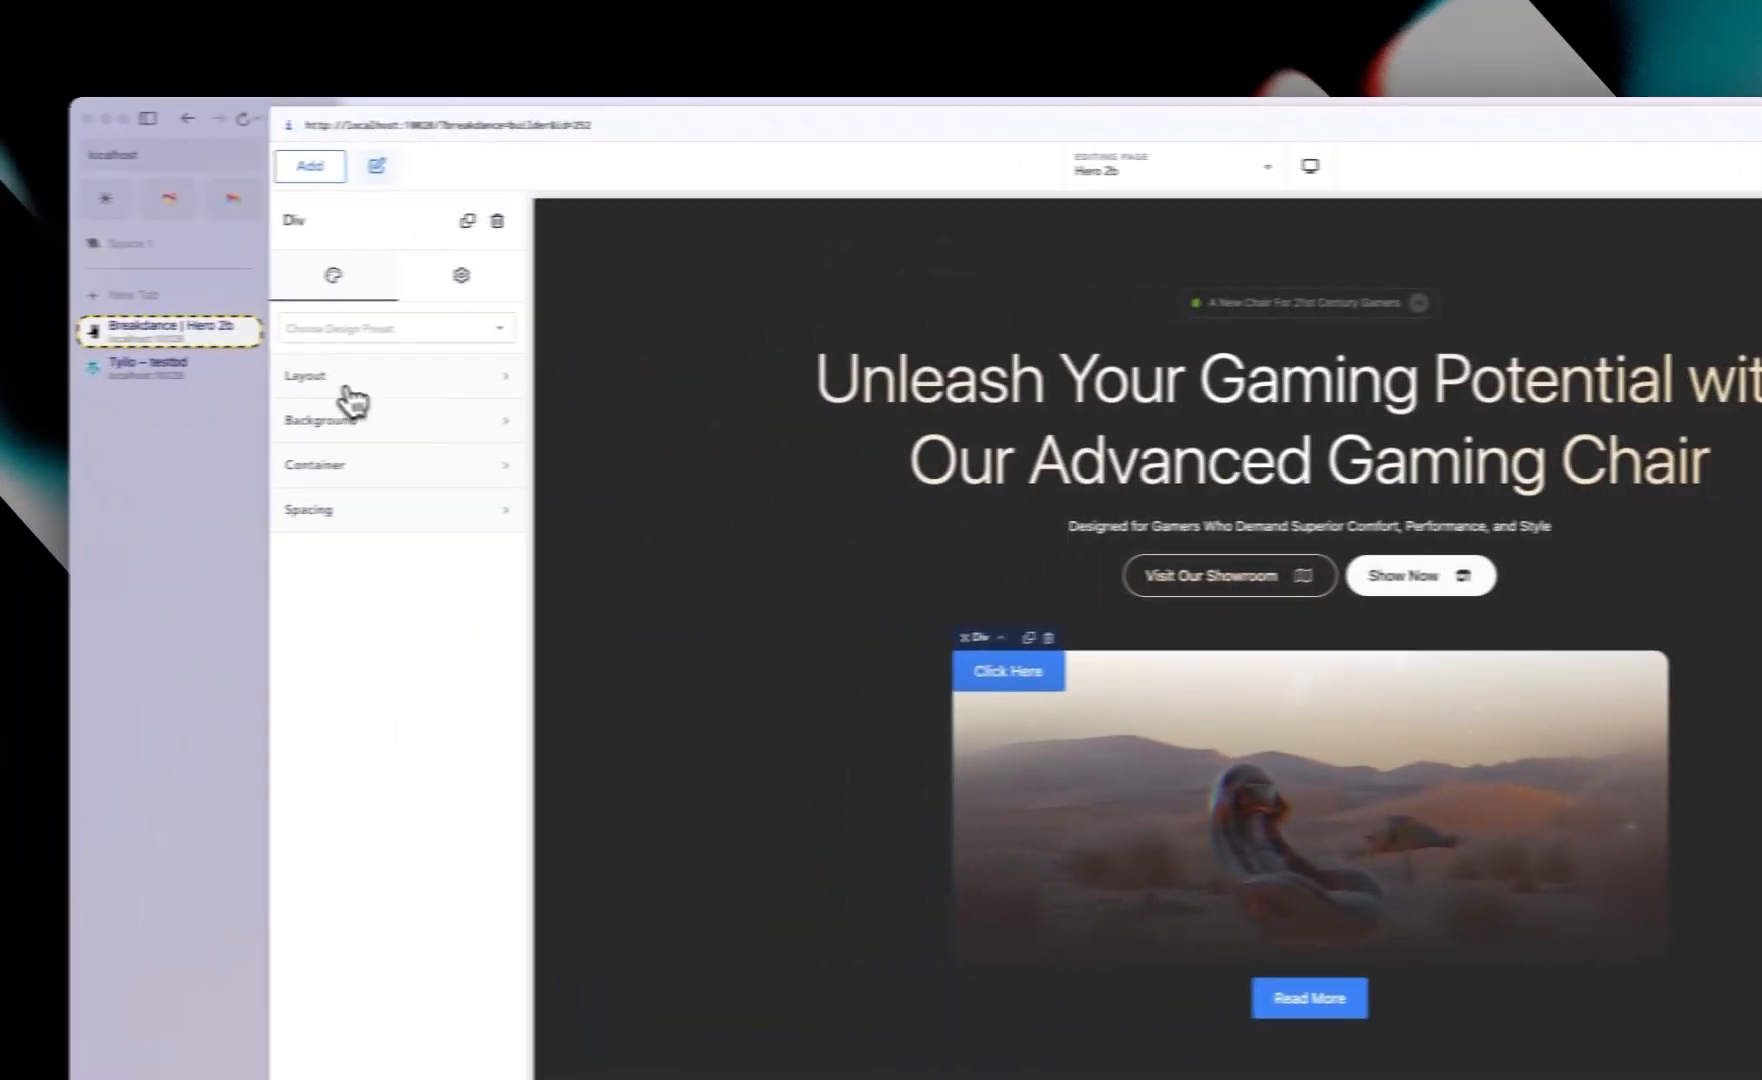
click(345, 382)
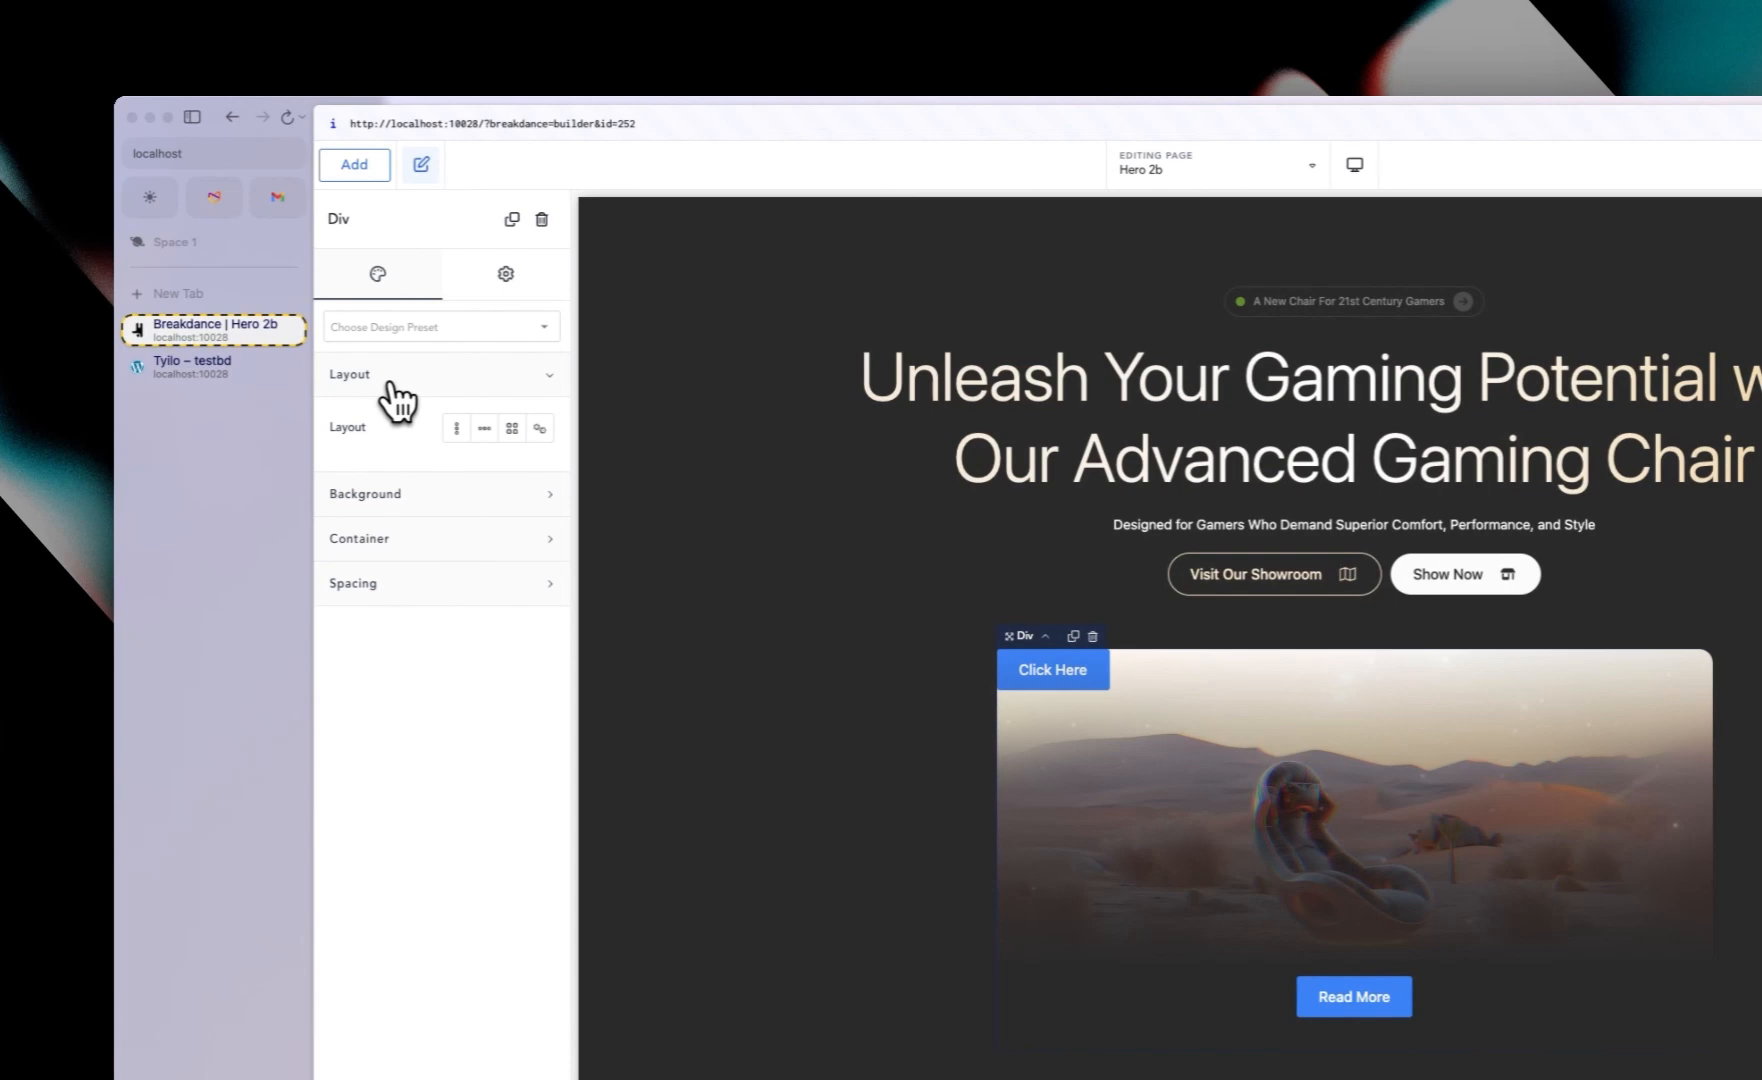
click(462, 430)
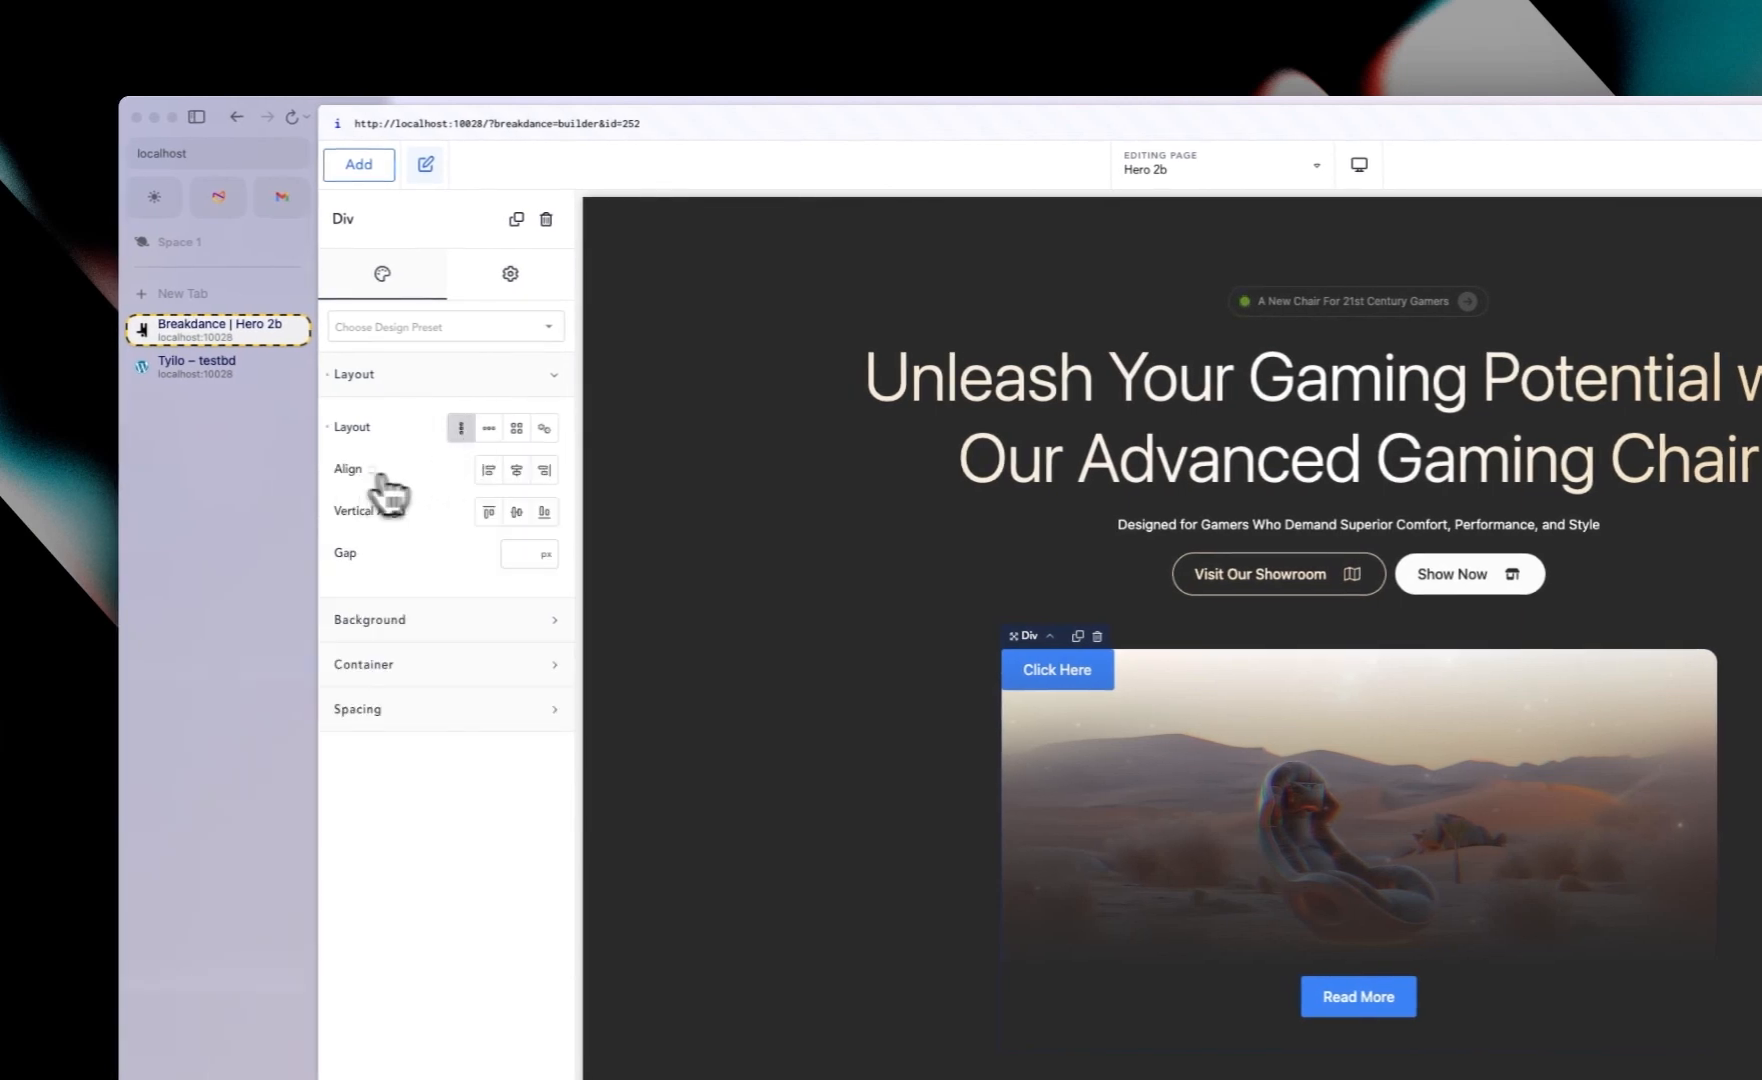
click(516, 472)
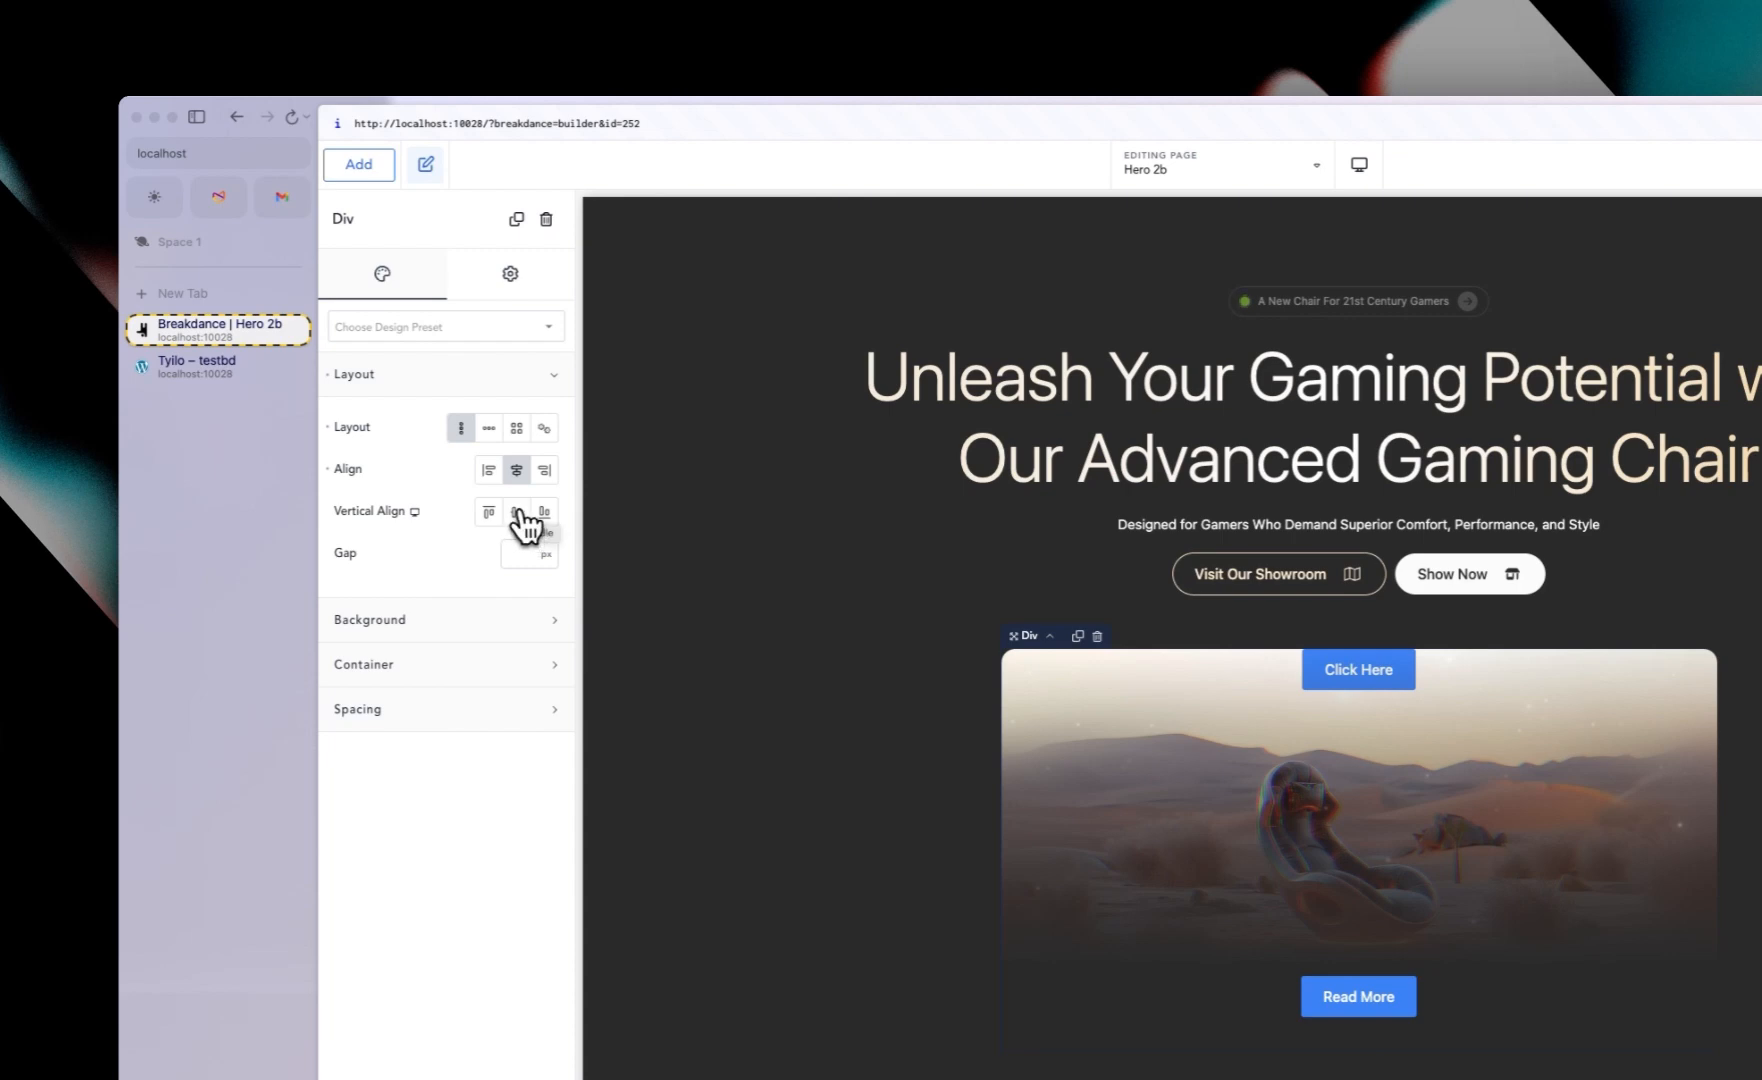
click(516, 513)
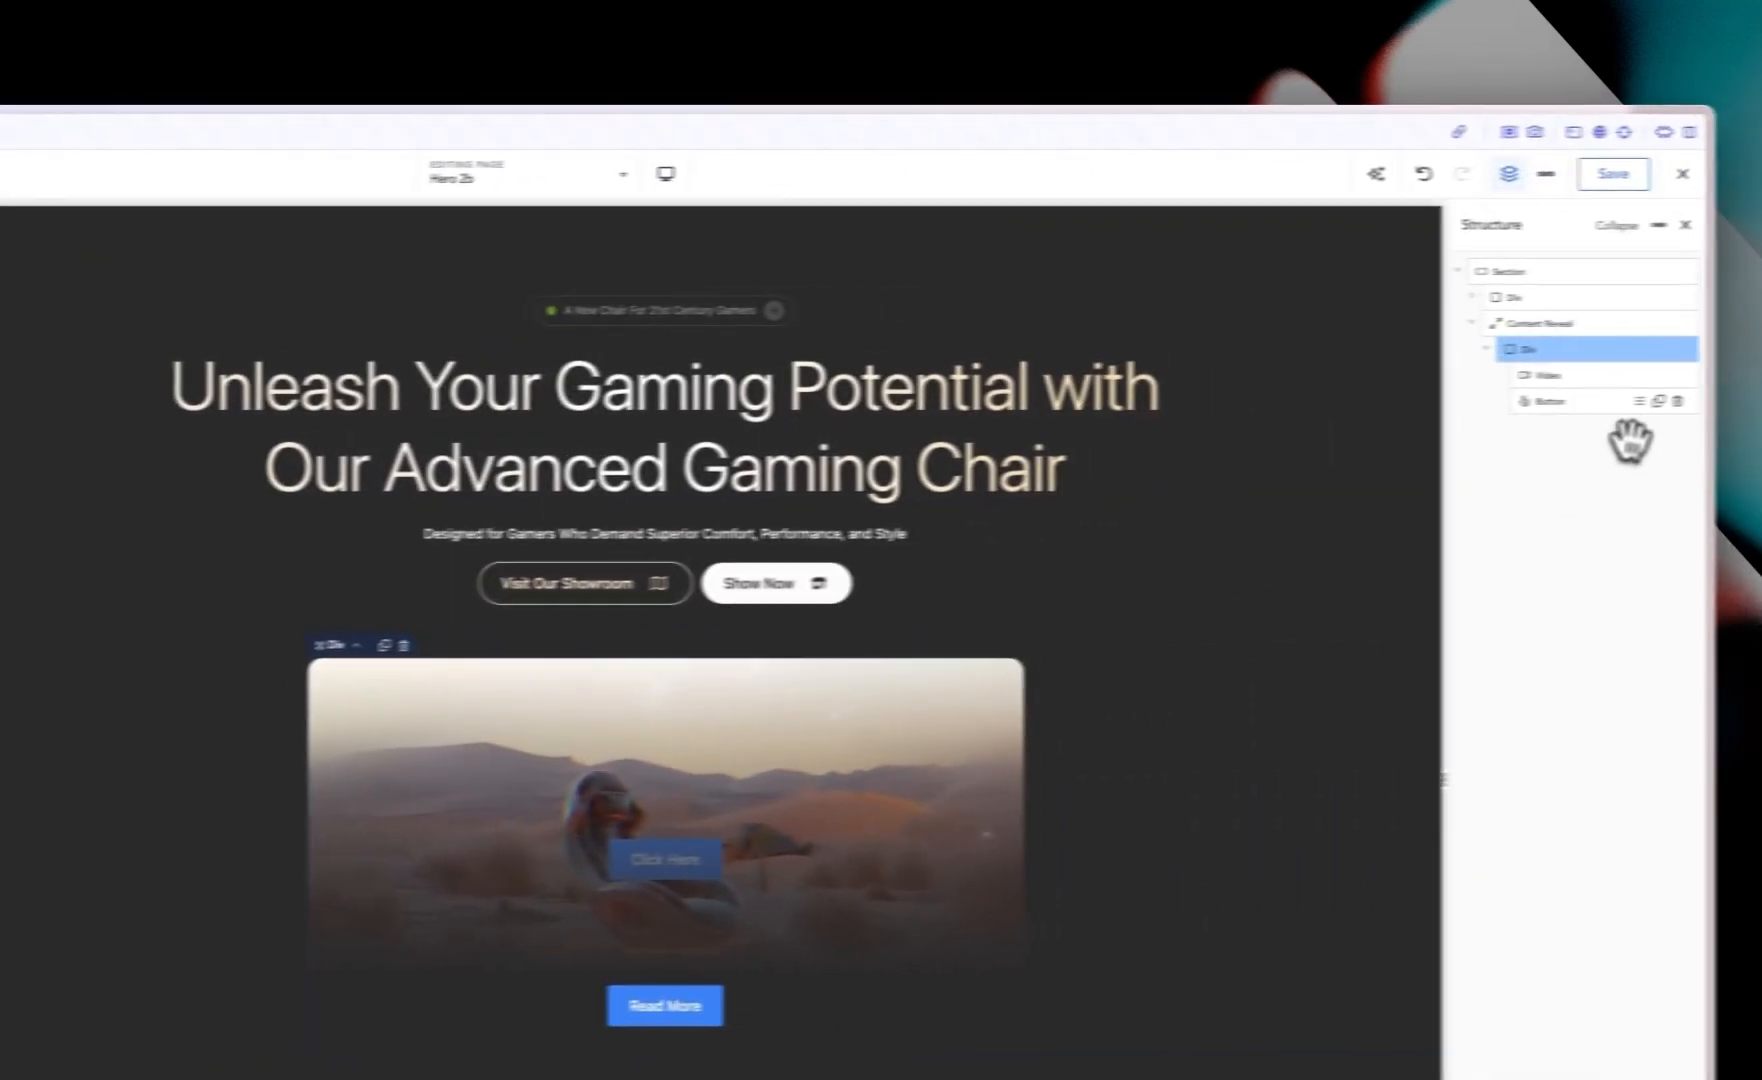
Step: Set the Button's Z-Index to 2
click(1506, 404)
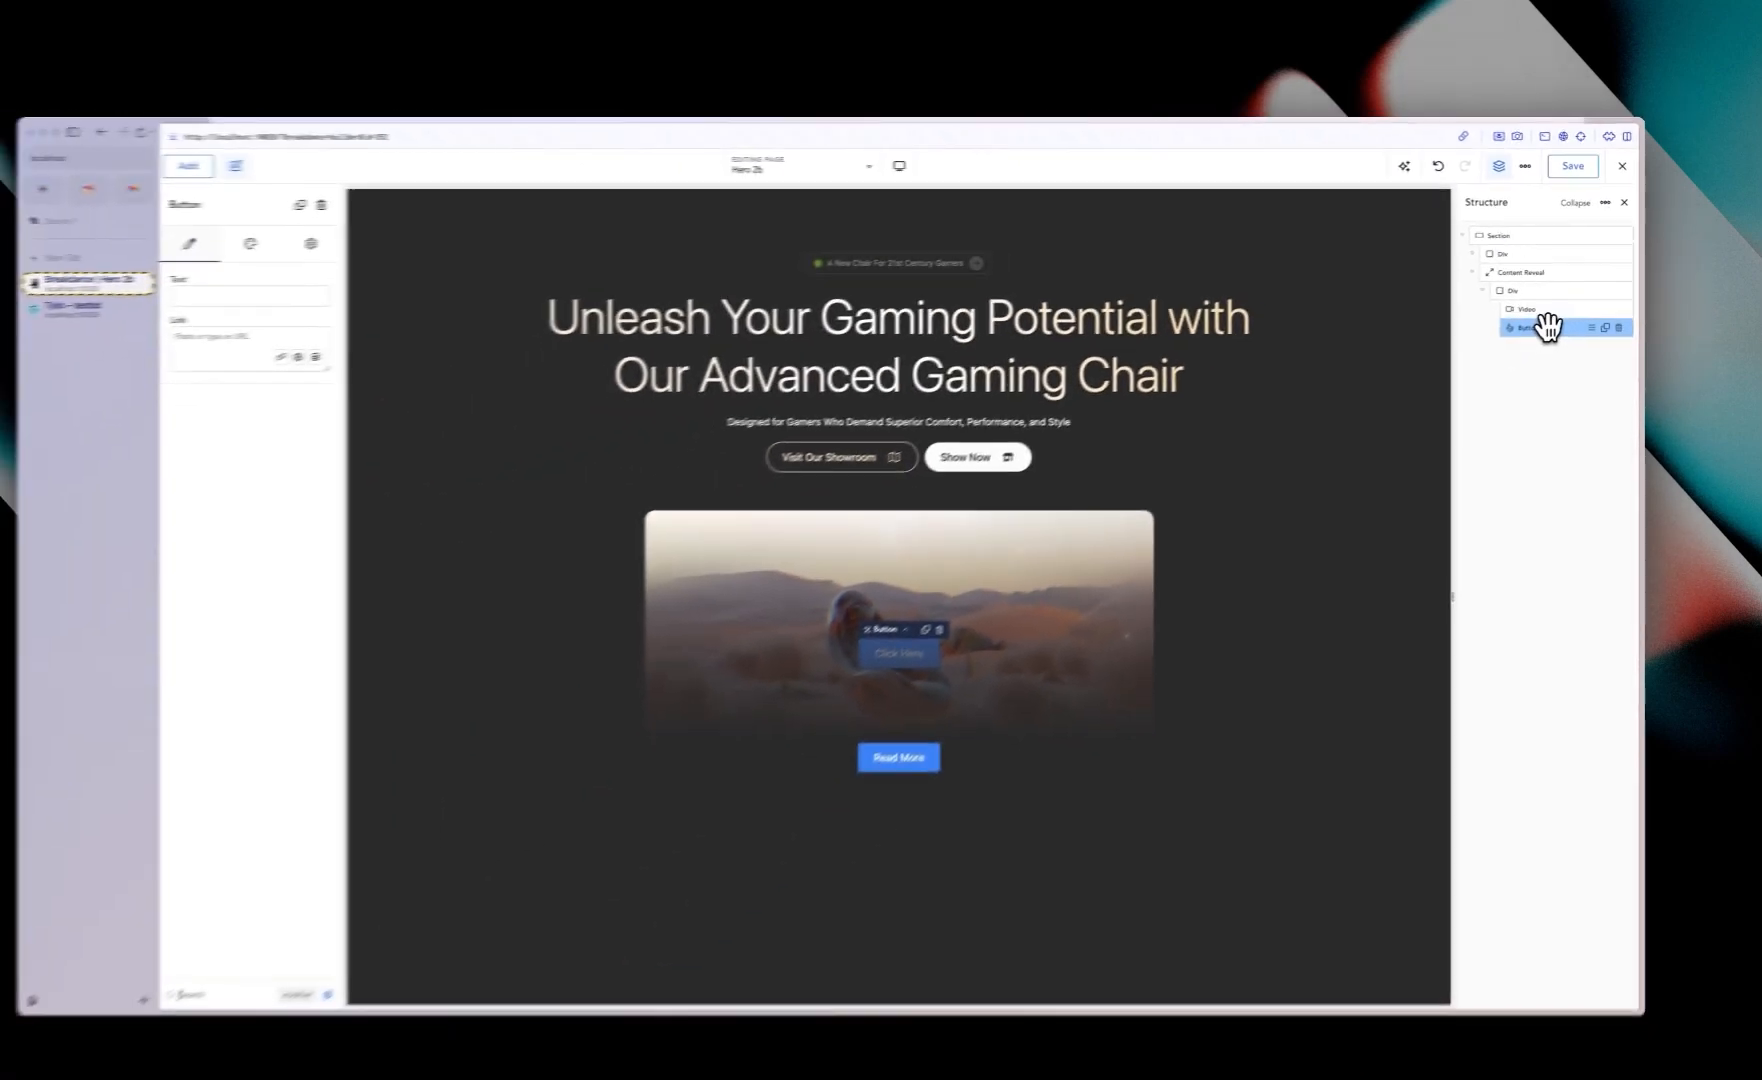
text(index)
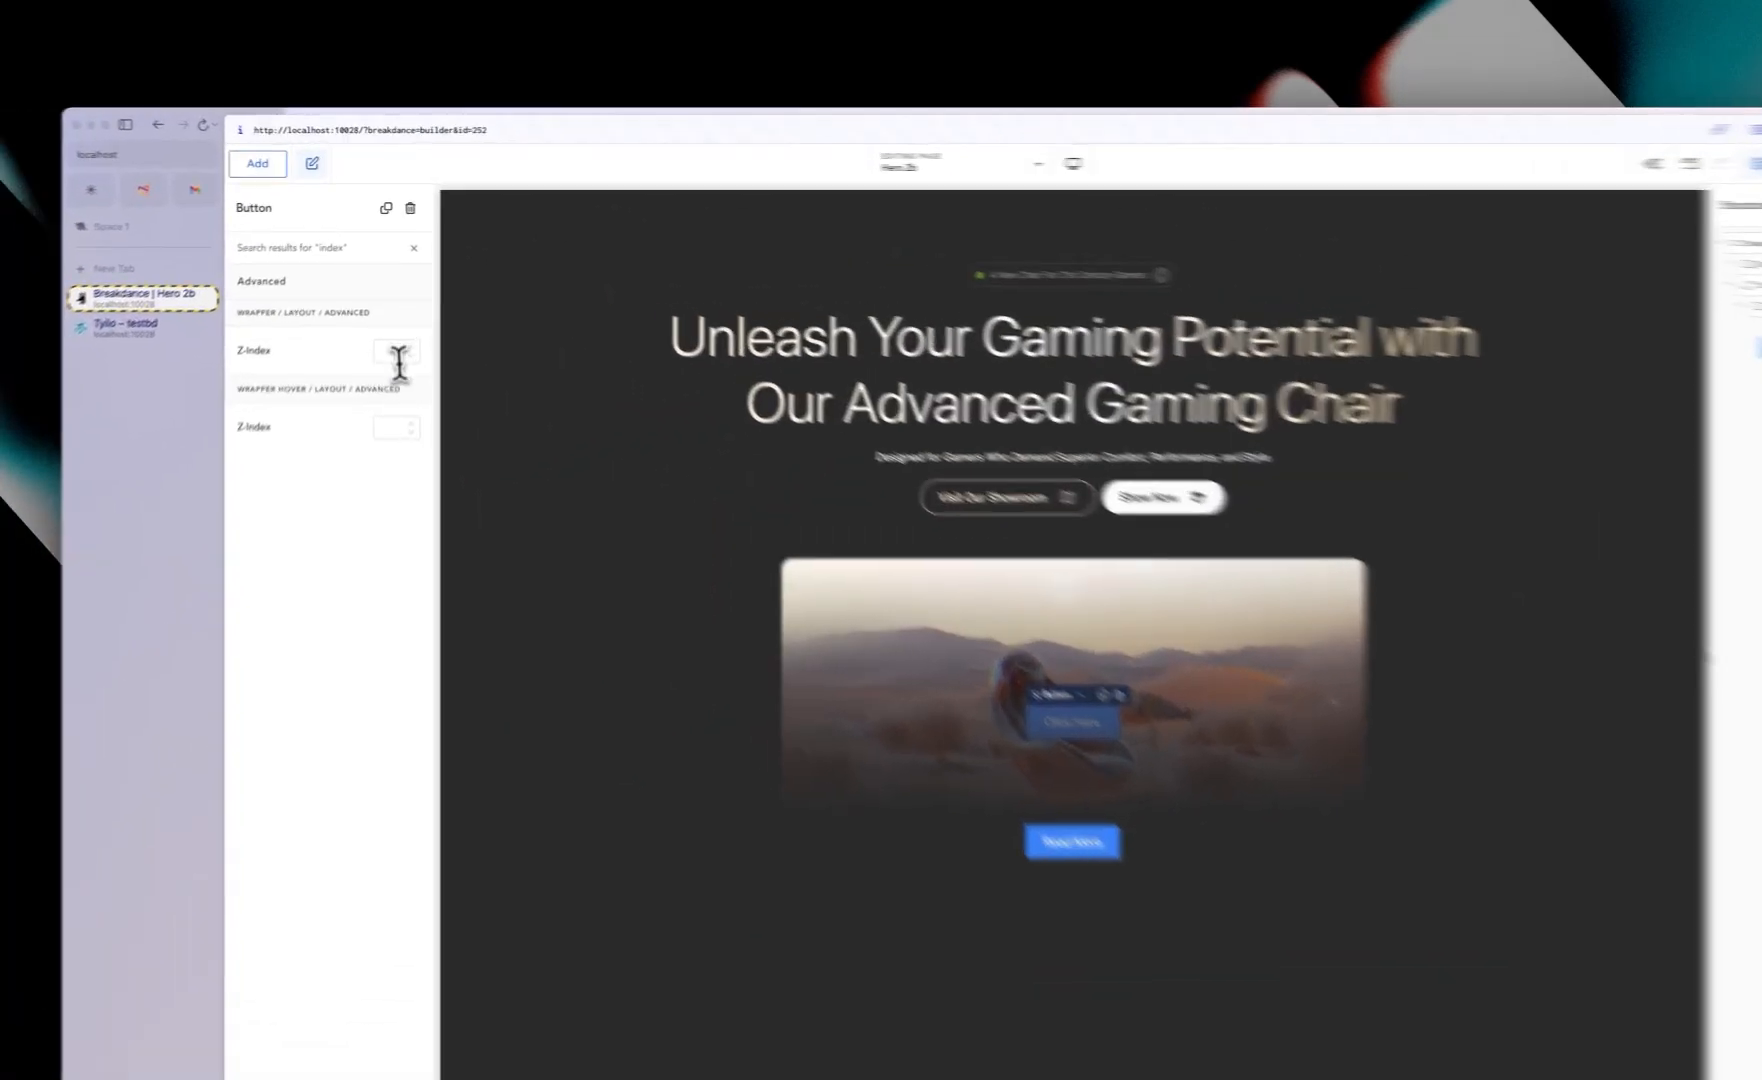
click(384, 318)
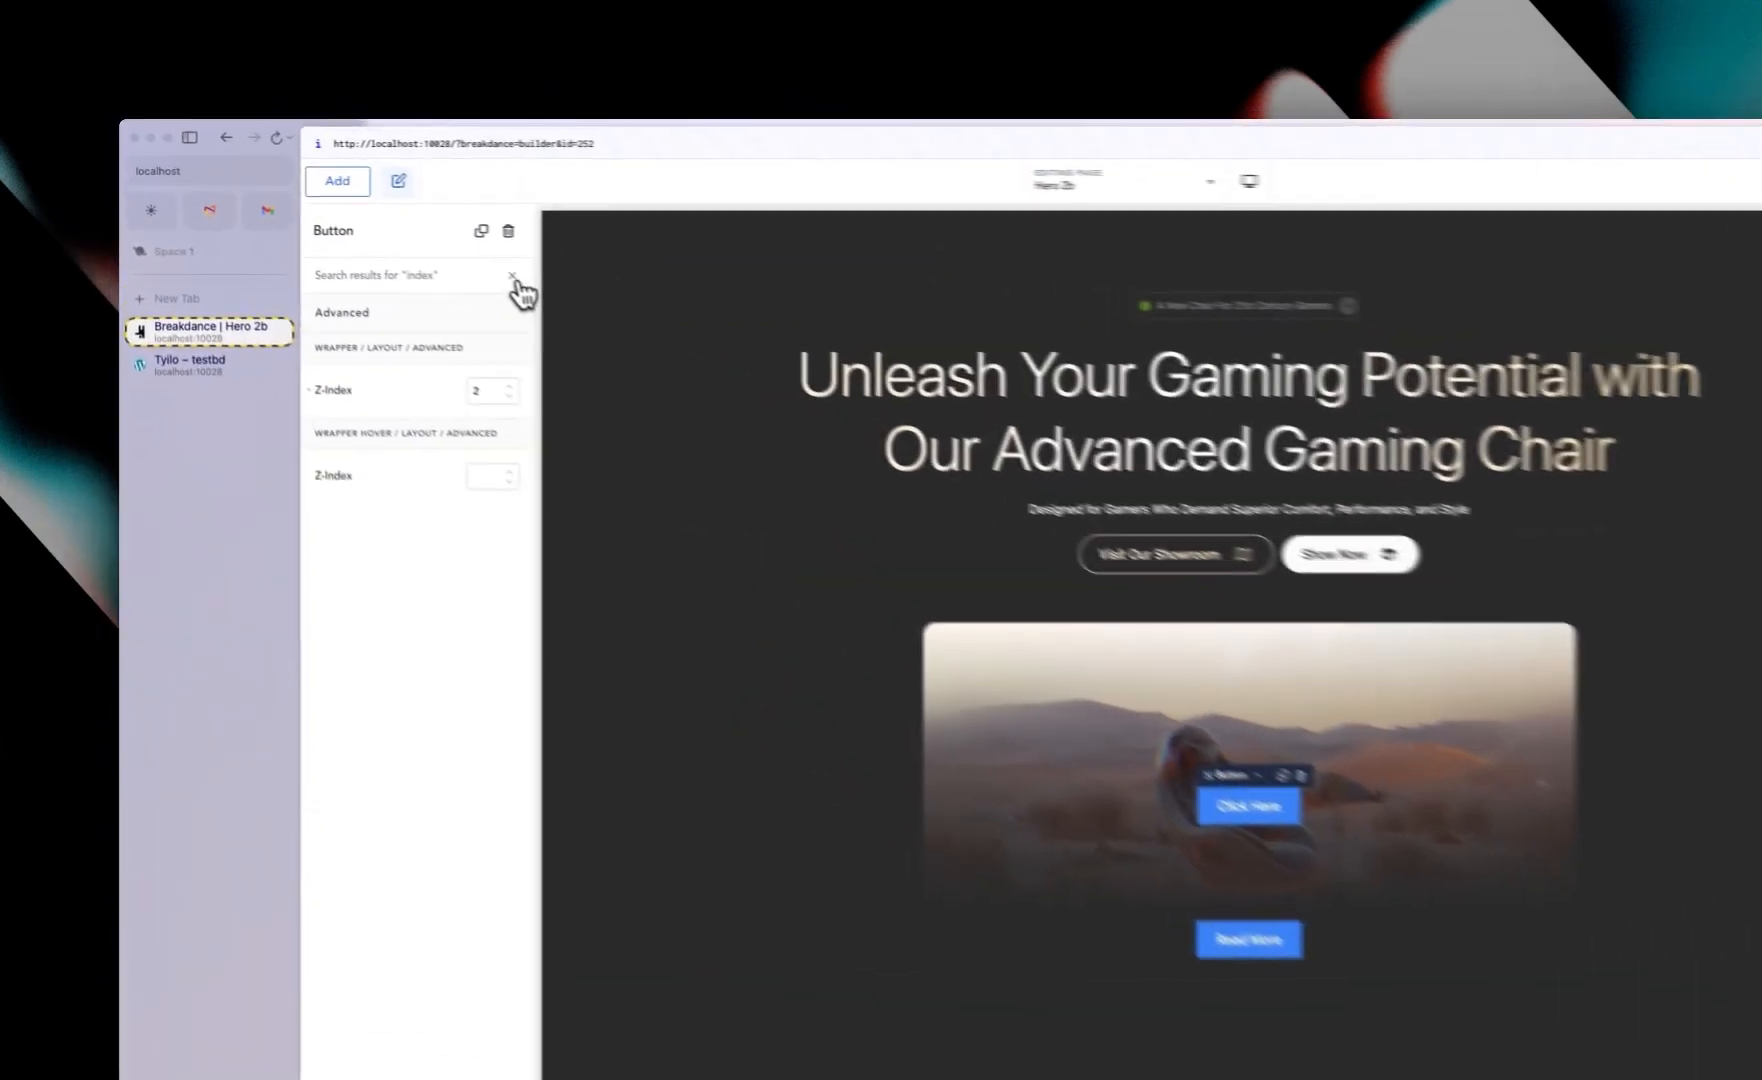
click(513, 277)
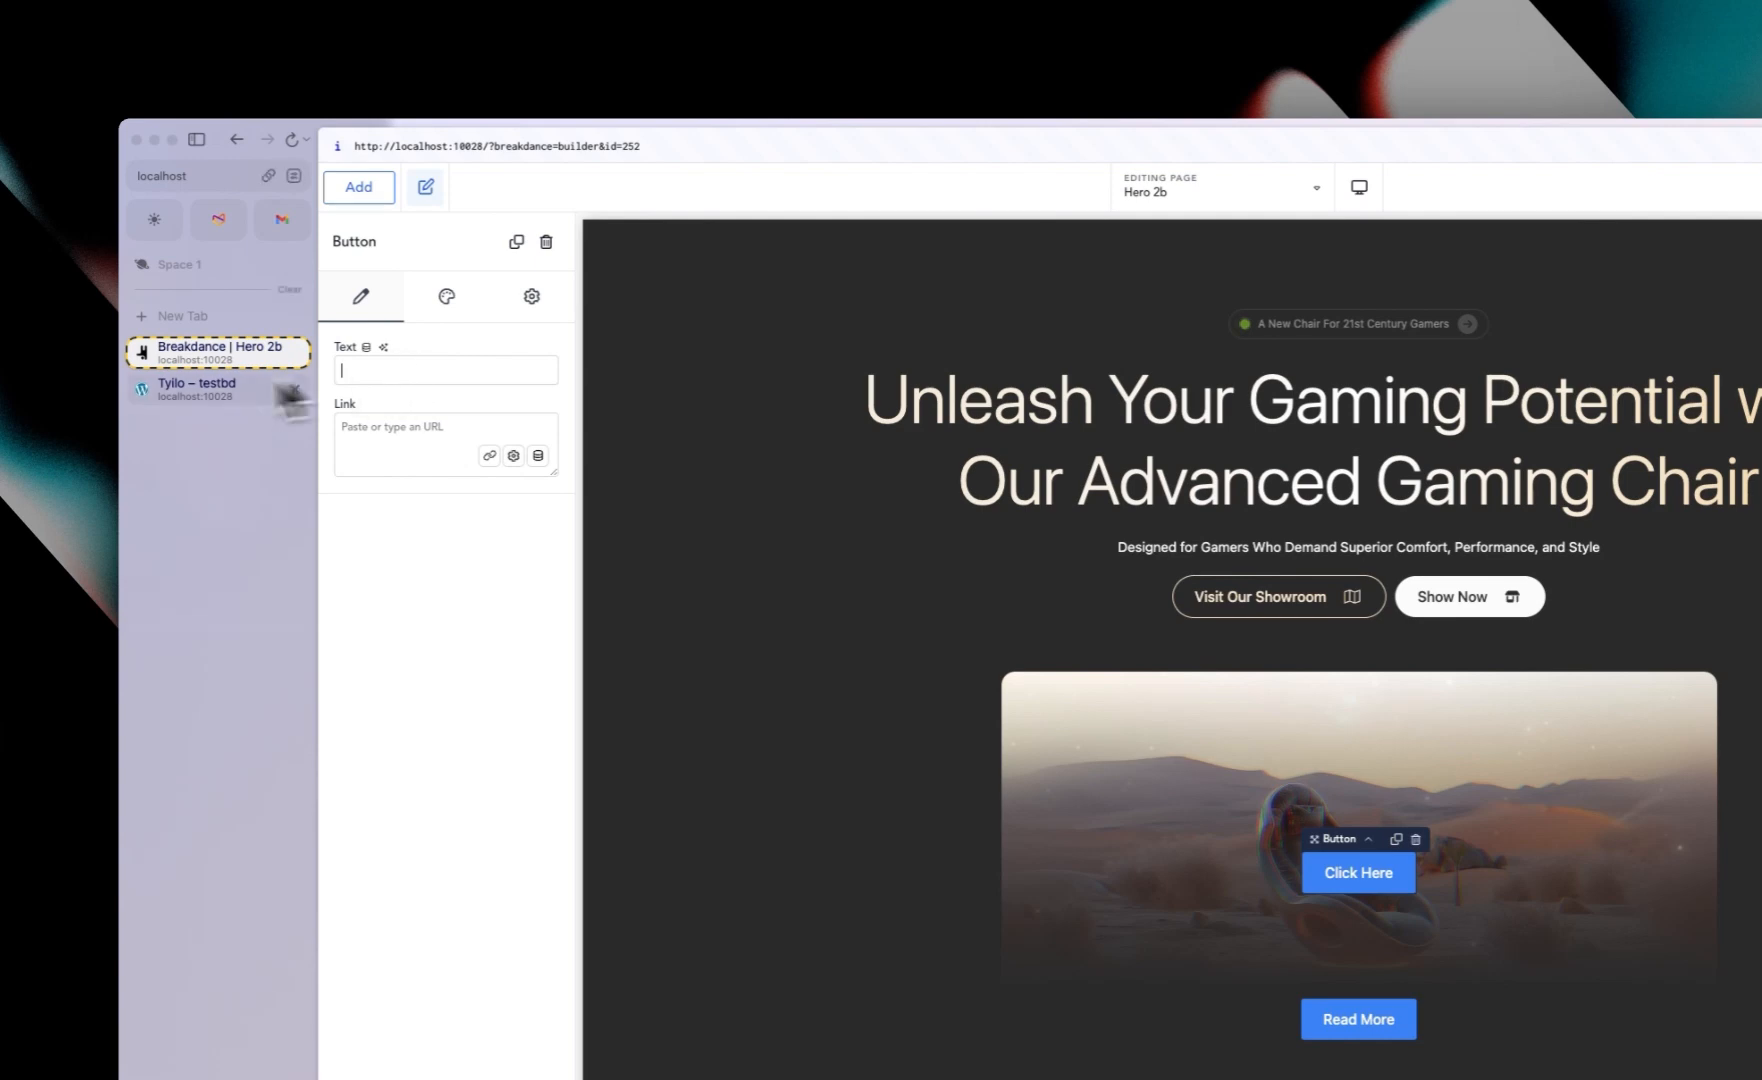
Step: Check the live site's video button and set the button text to "Live Presentation"
click(219, 387)
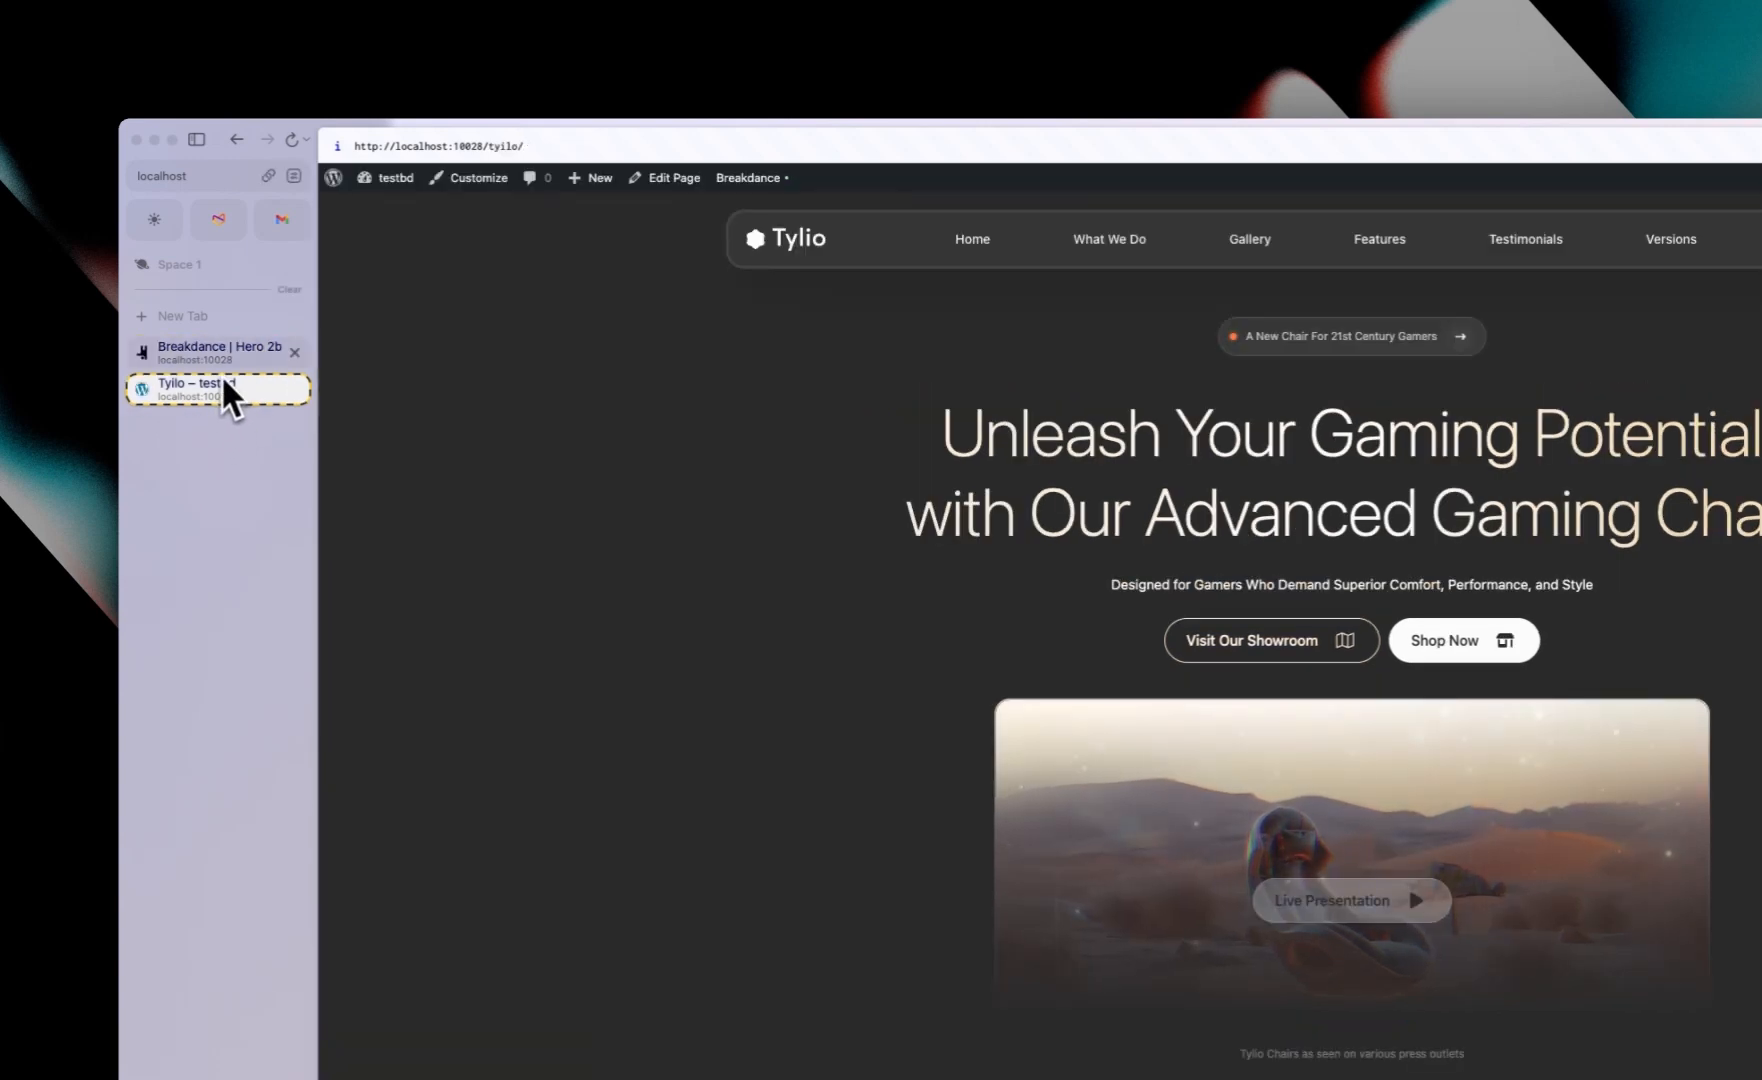
click(224, 365)
text(Lib)
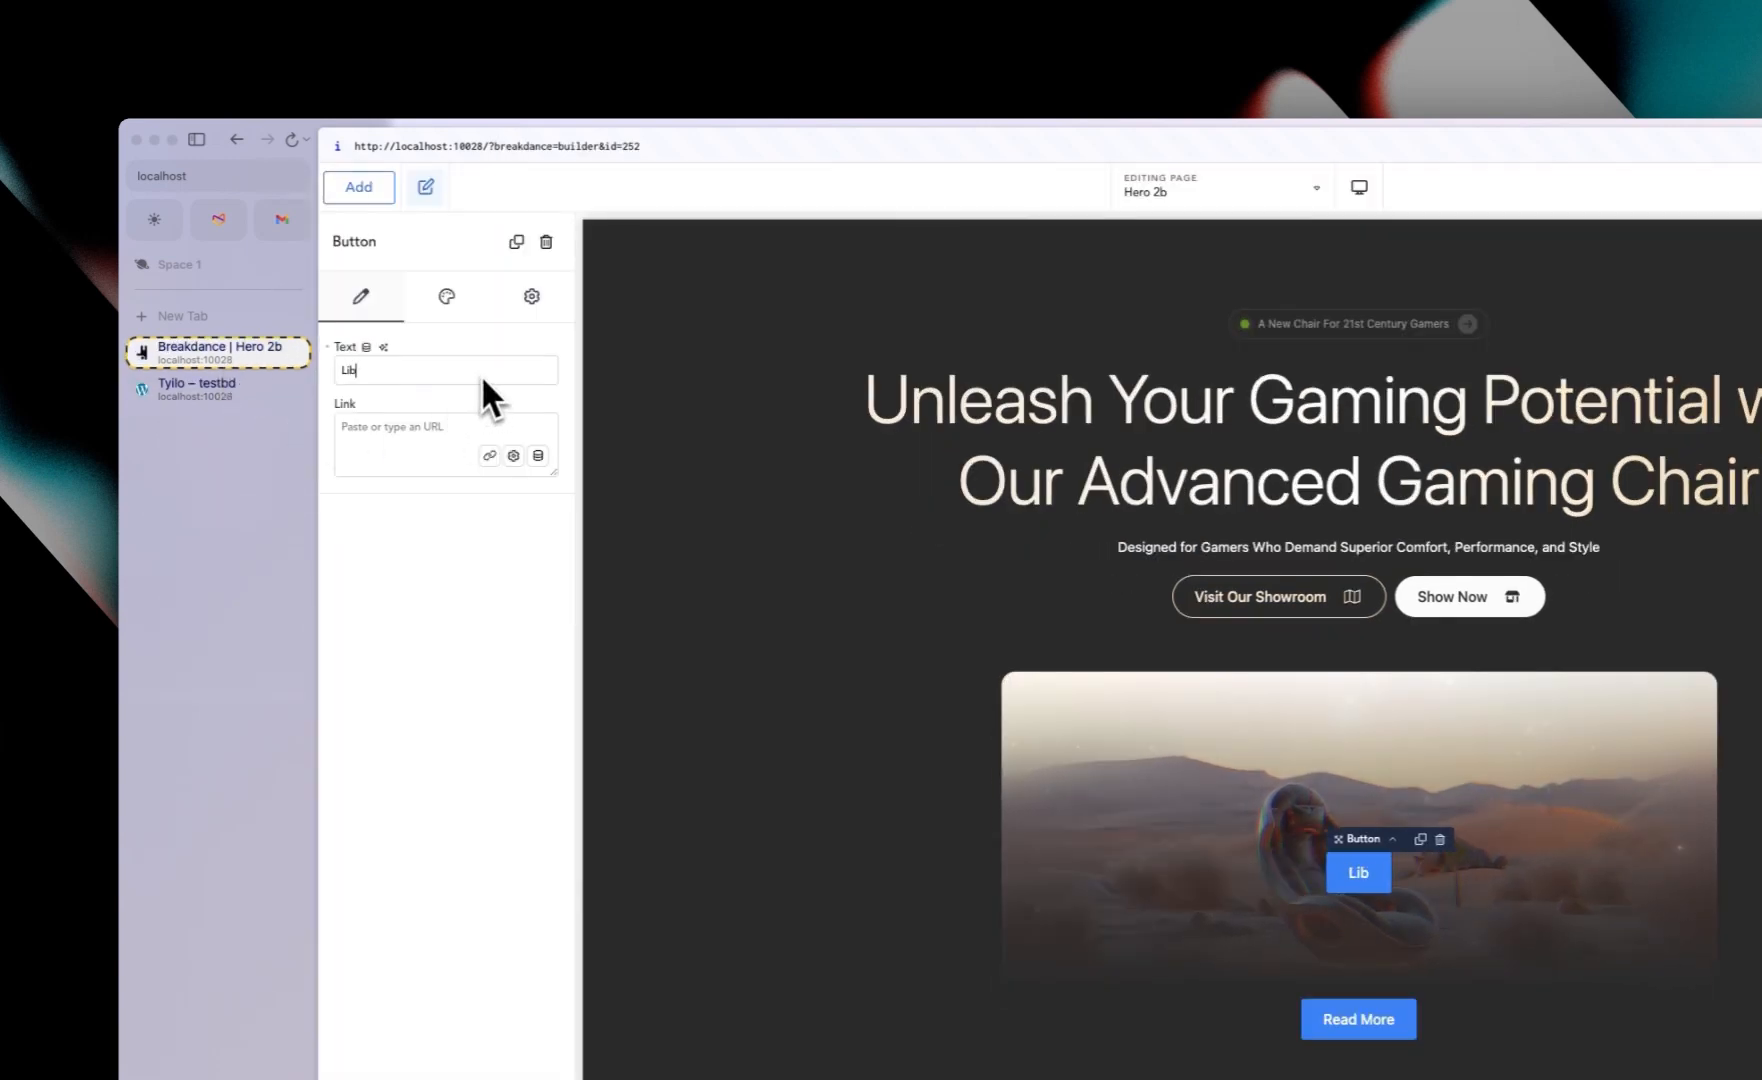
key(BackSpace)
text(ve)
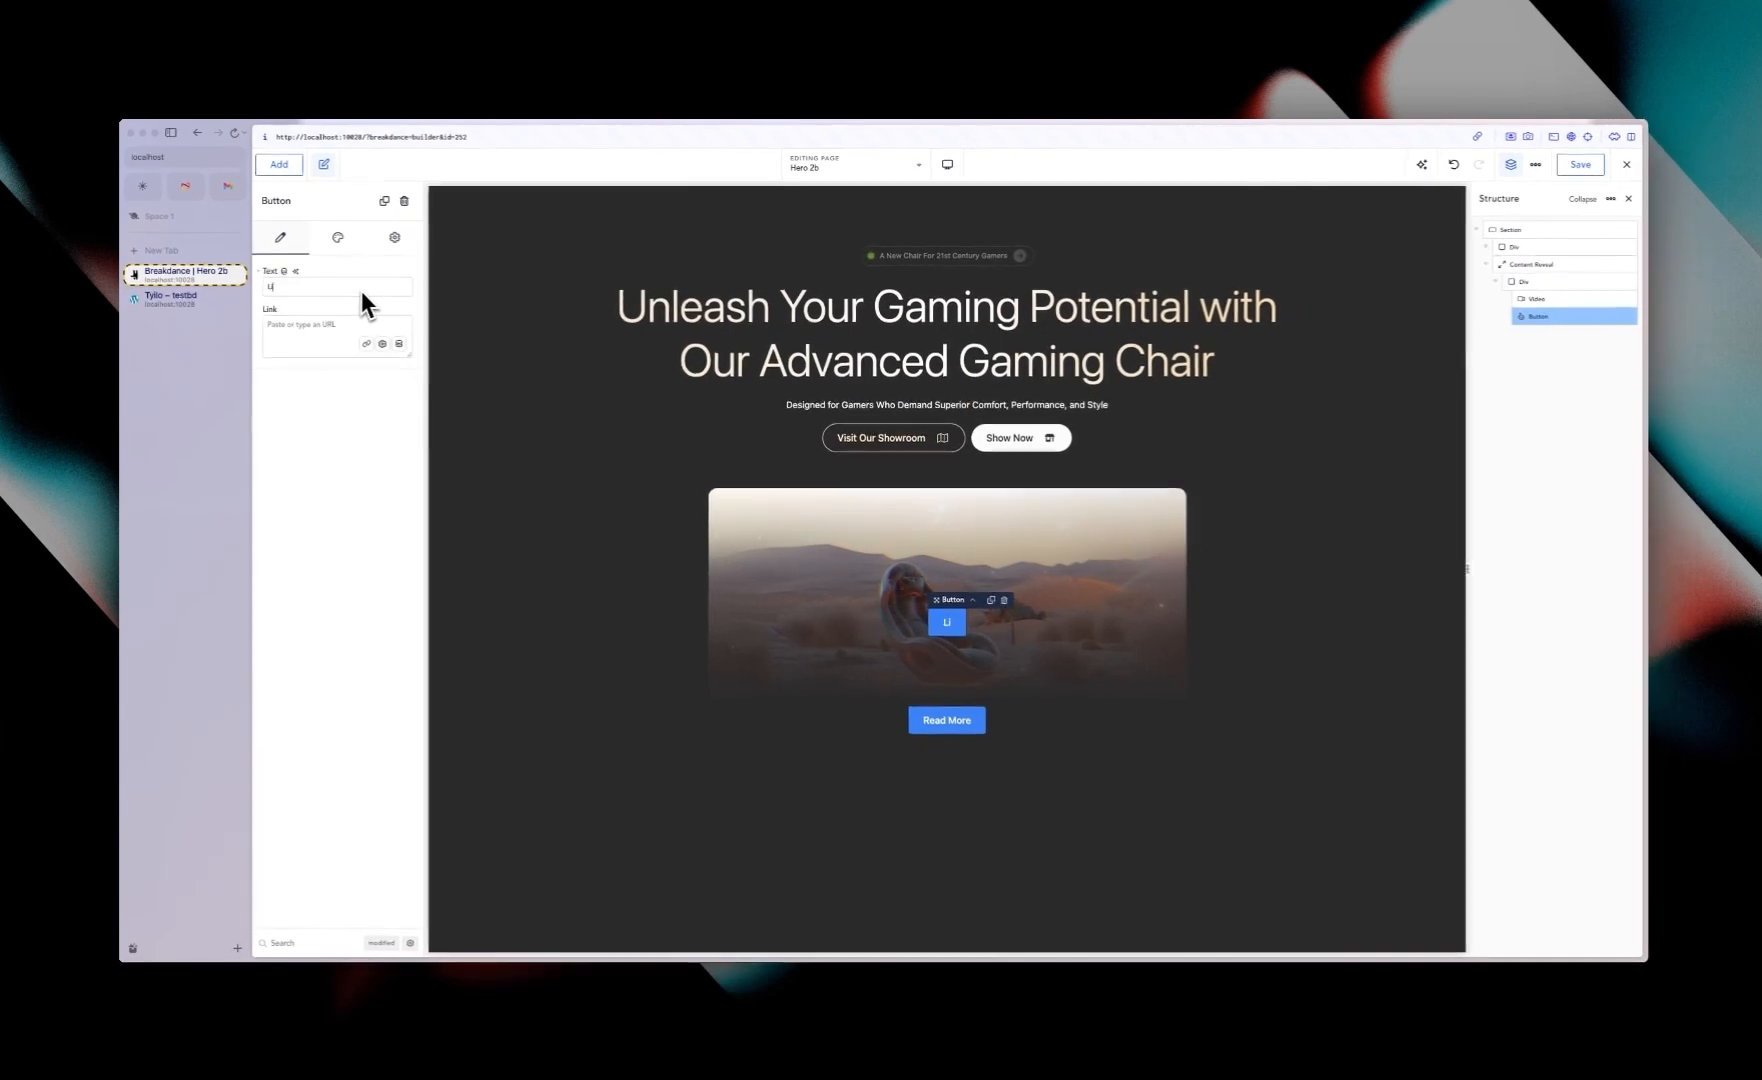
text( Press)
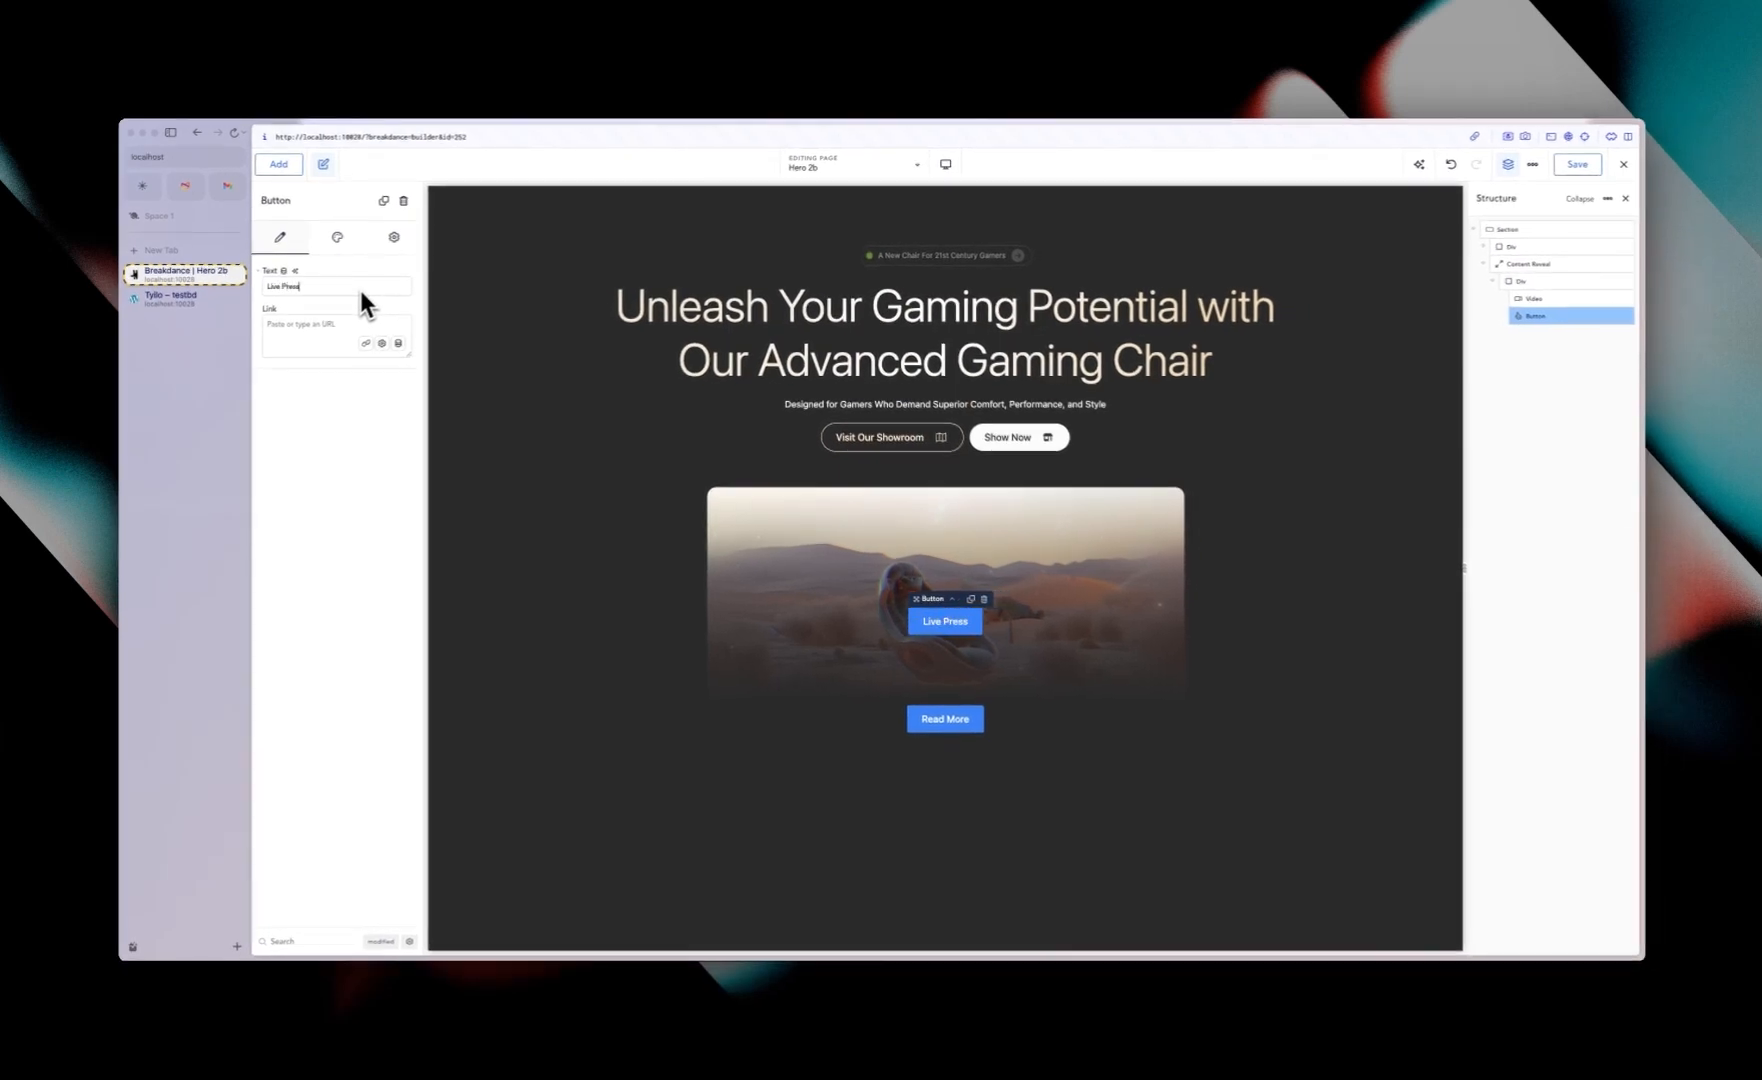
key(BackSpace)
text(entation)
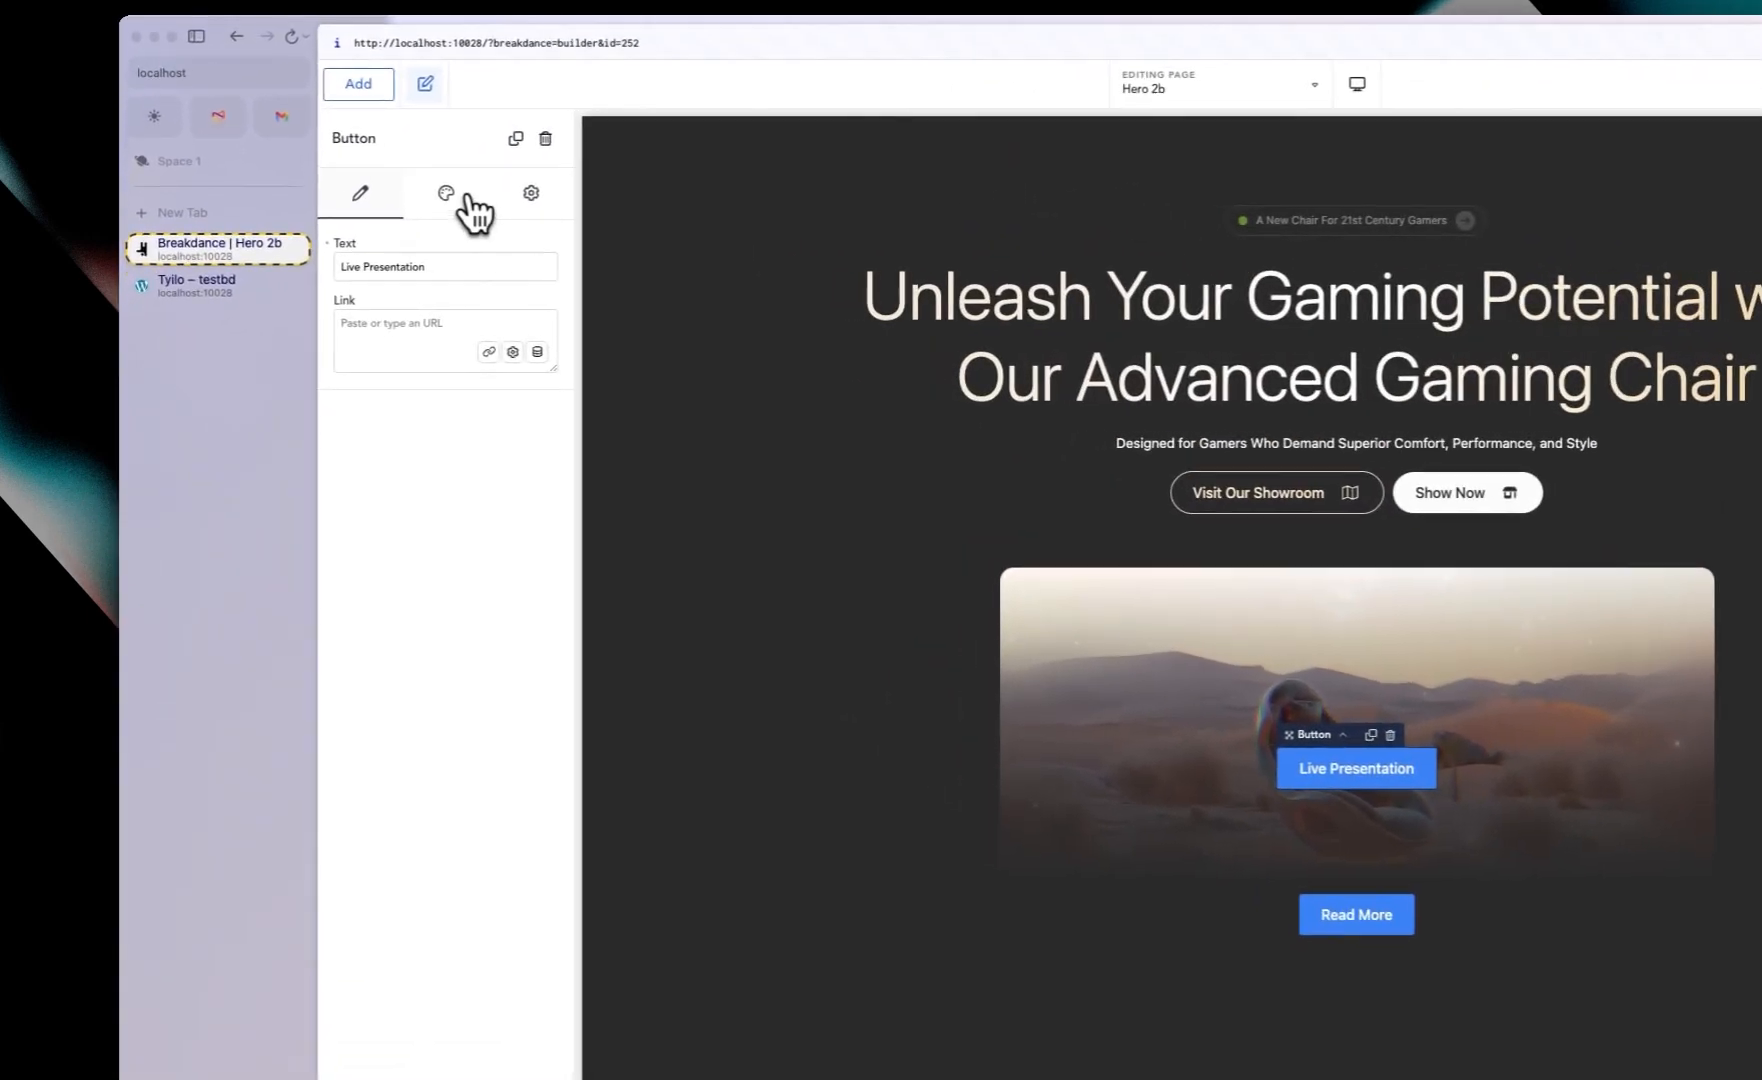
Step: Switch the button to the Custom style and turn on its Outline
click(464, 203)
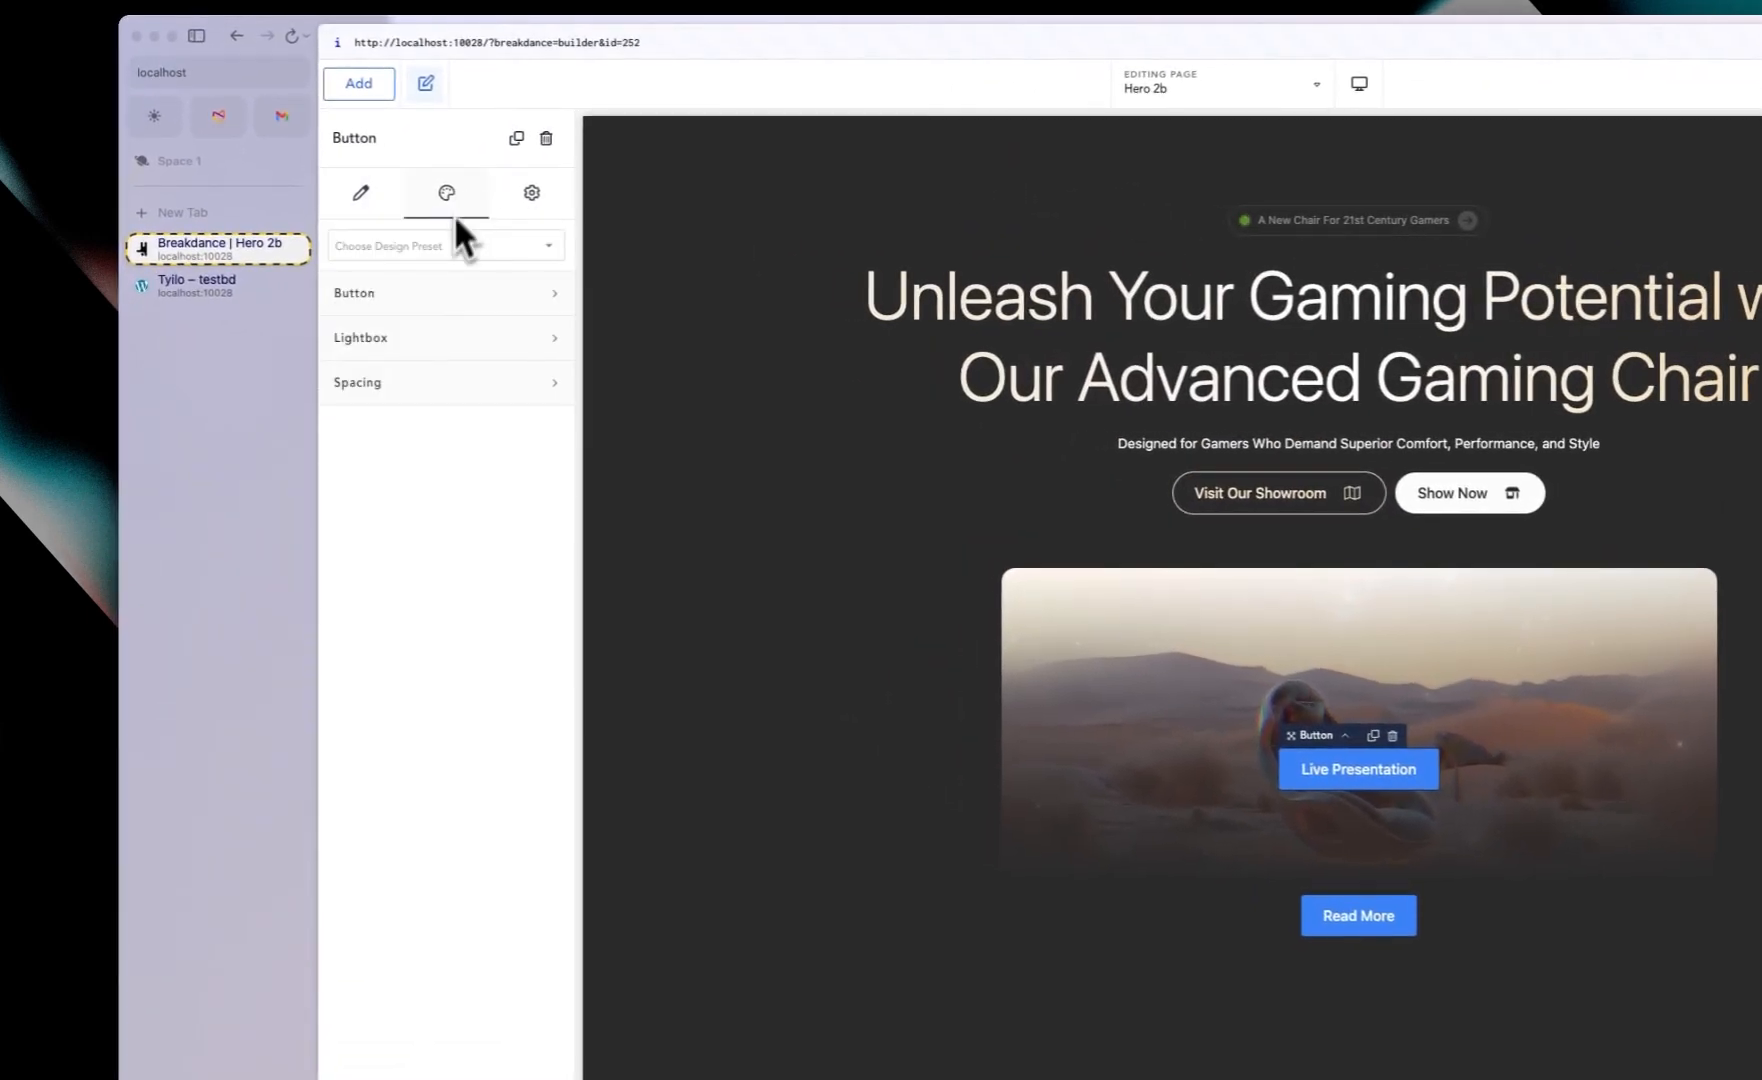
click(434, 304)
click(498, 362)
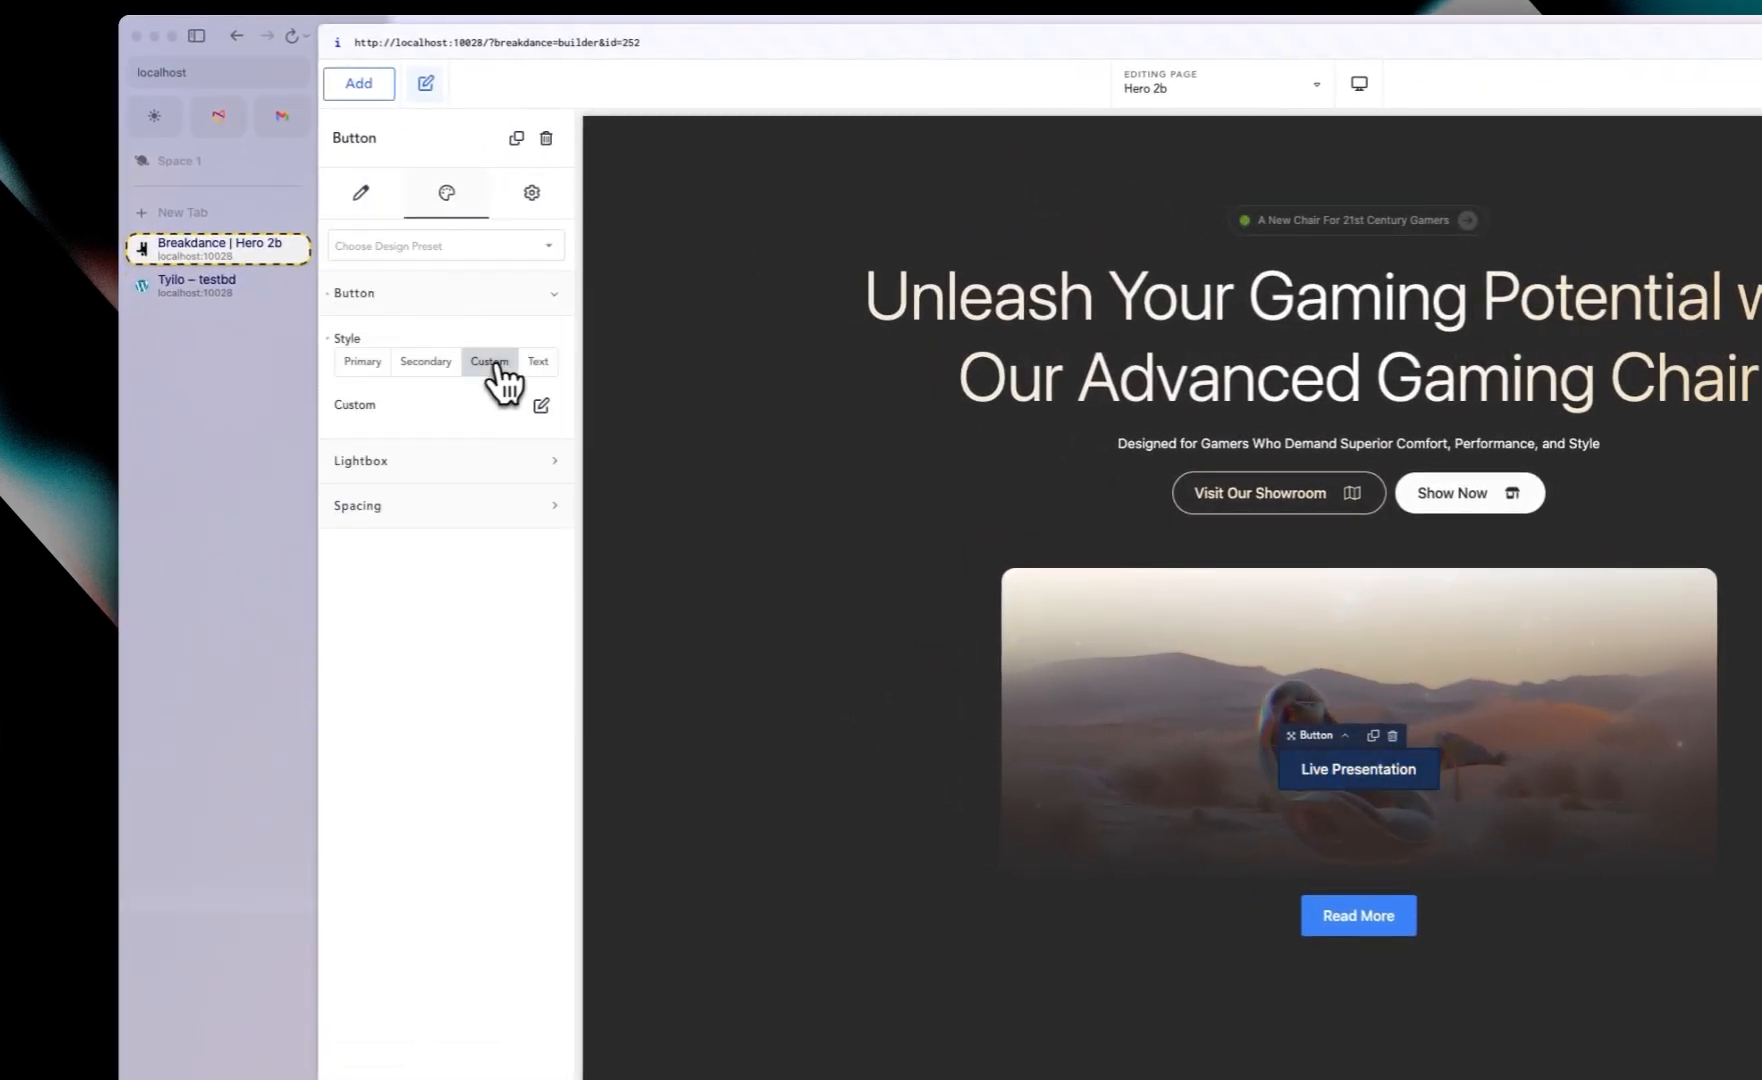
click(541, 405)
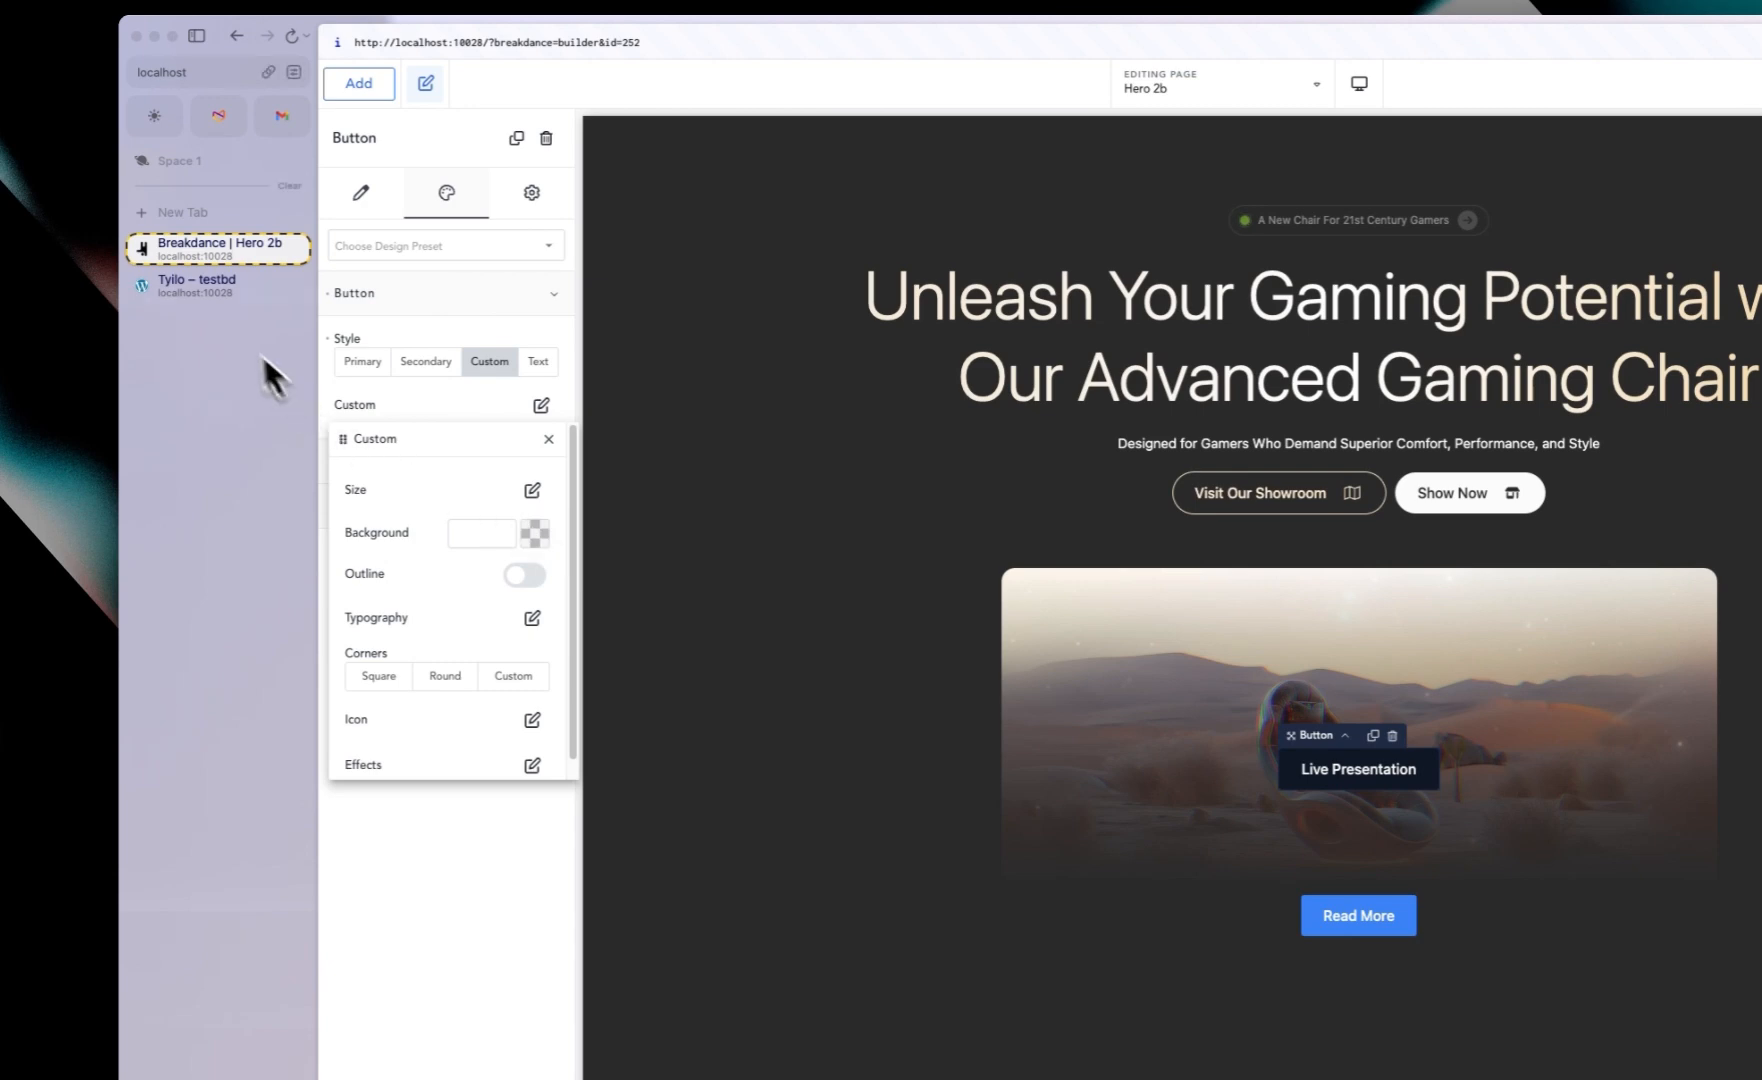
click(213, 282)
click(215, 255)
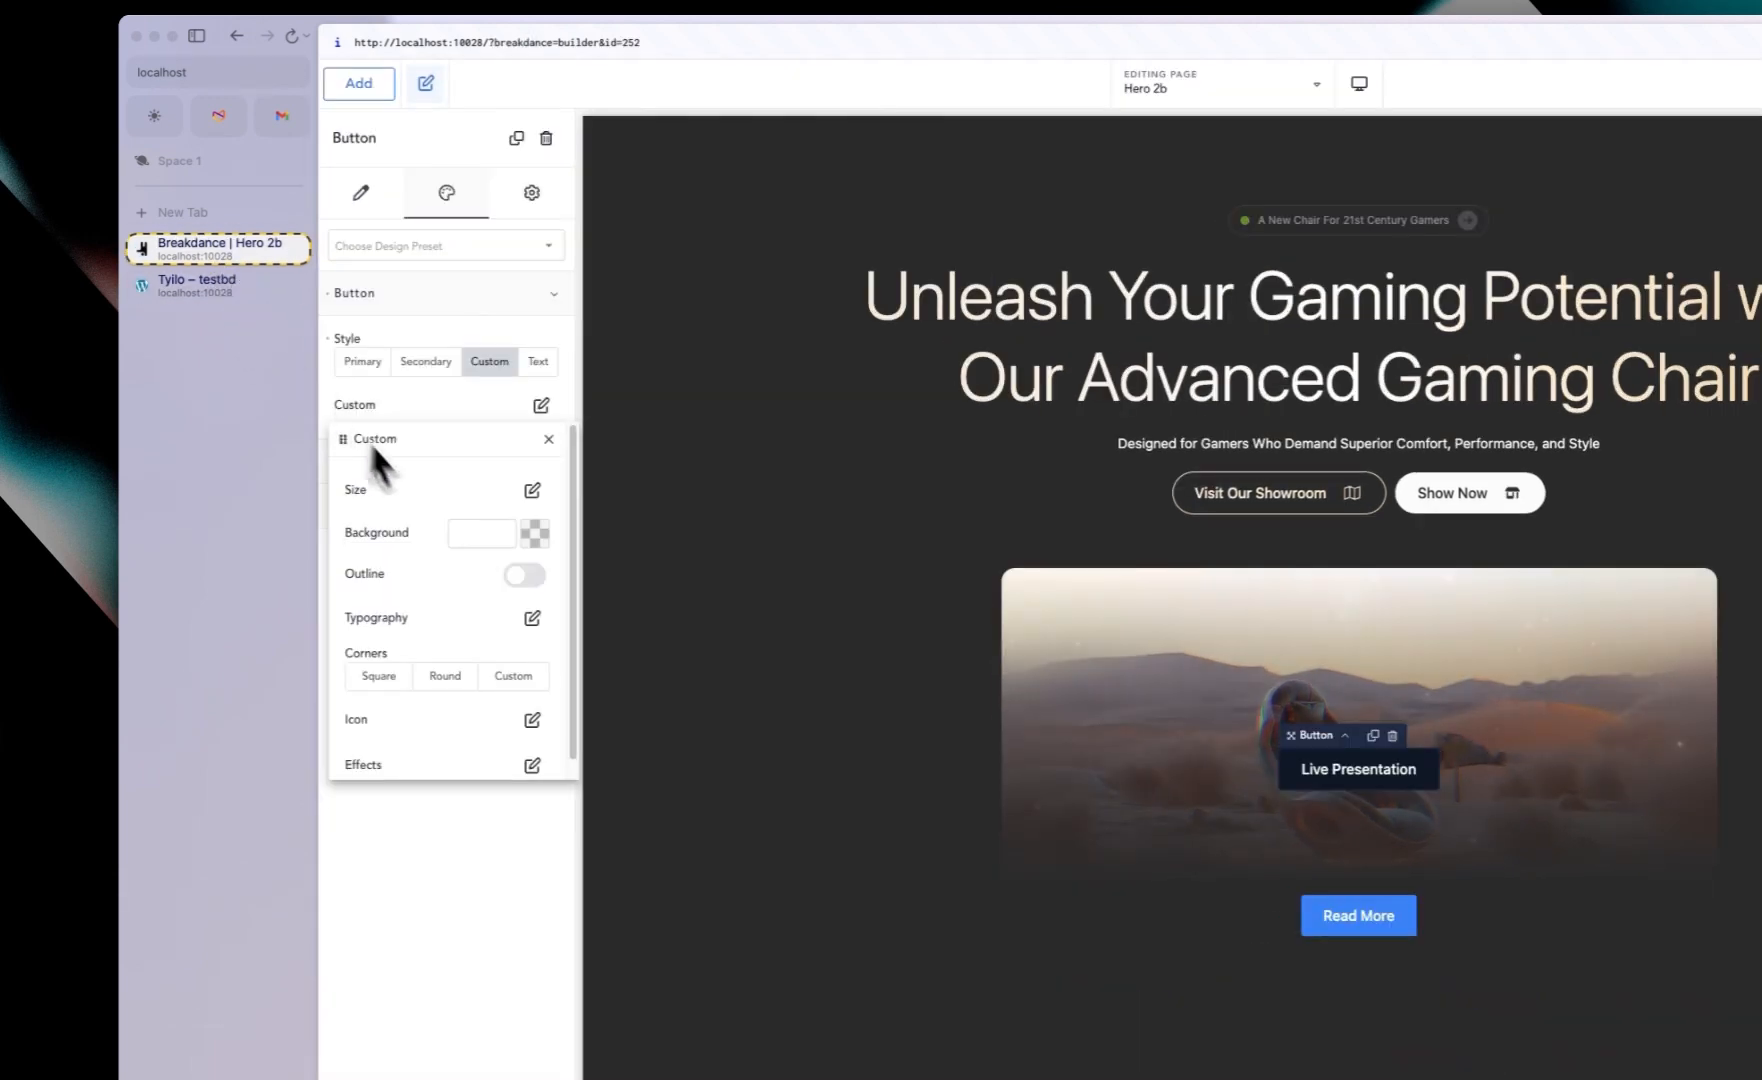
click(522, 576)
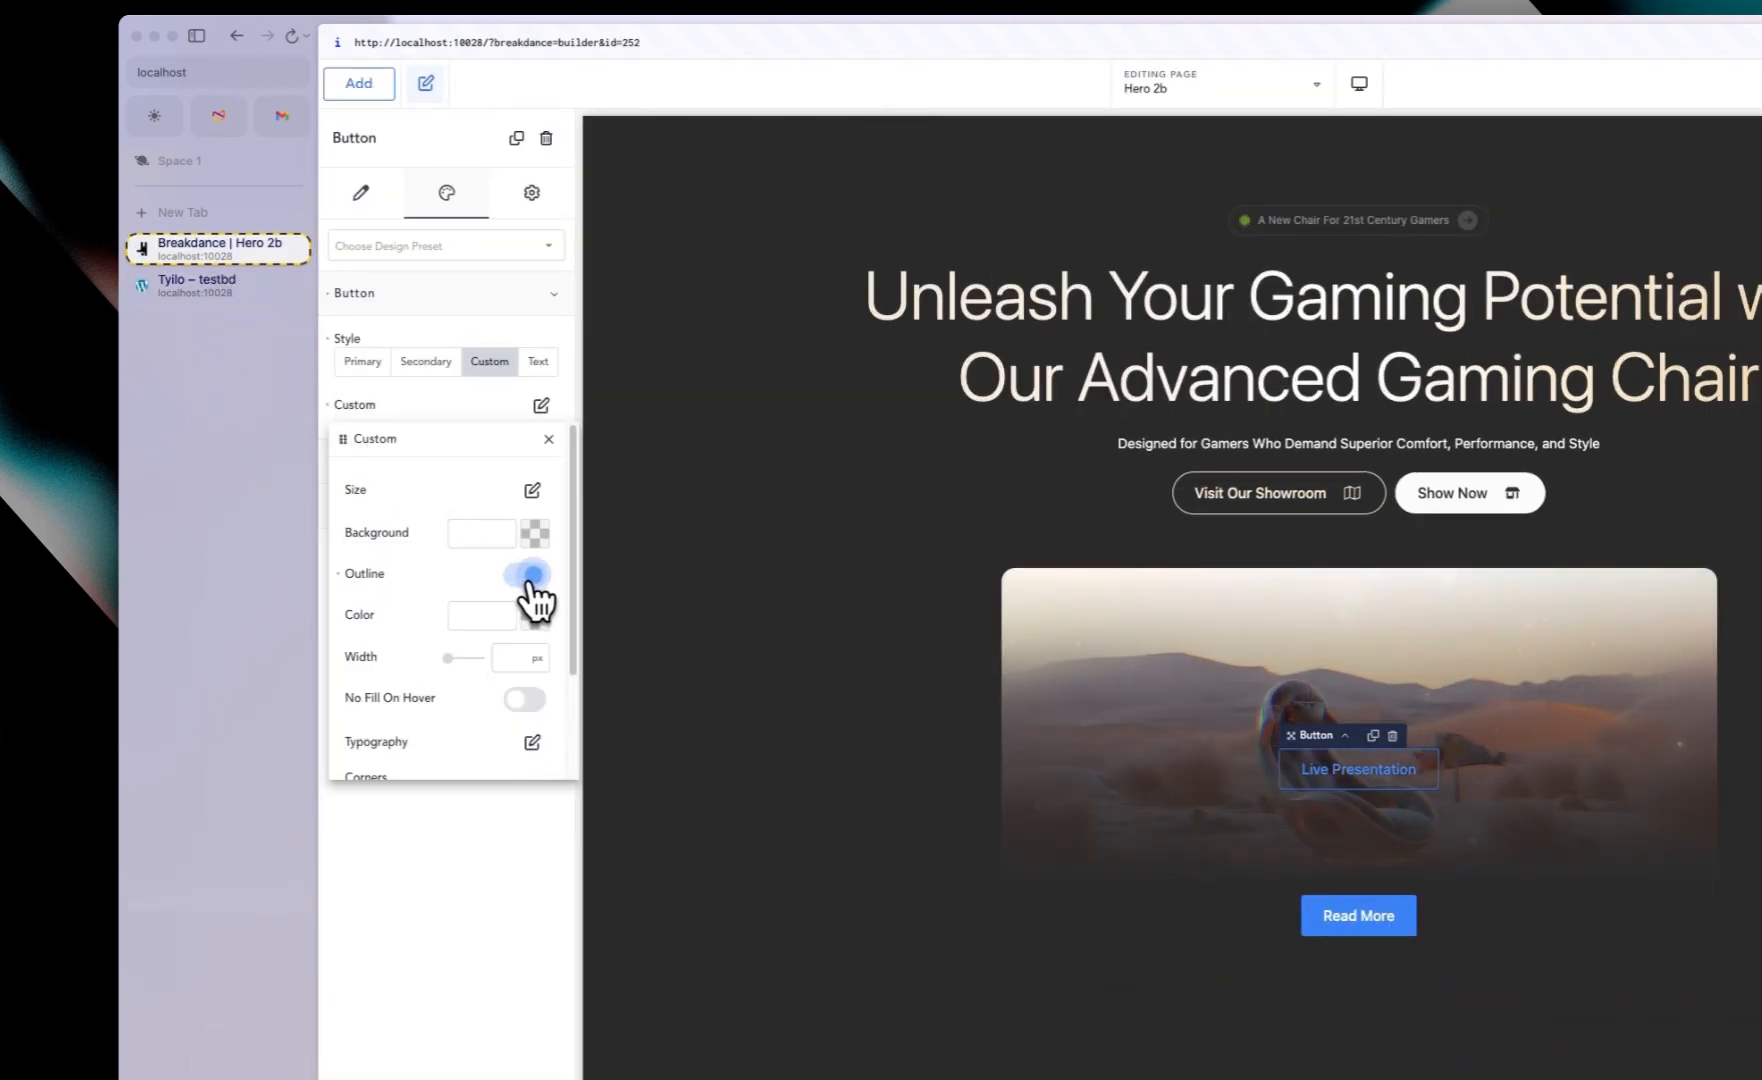
Step: Set the button's background to a translucent #FBFBFB3C
click(534, 536)
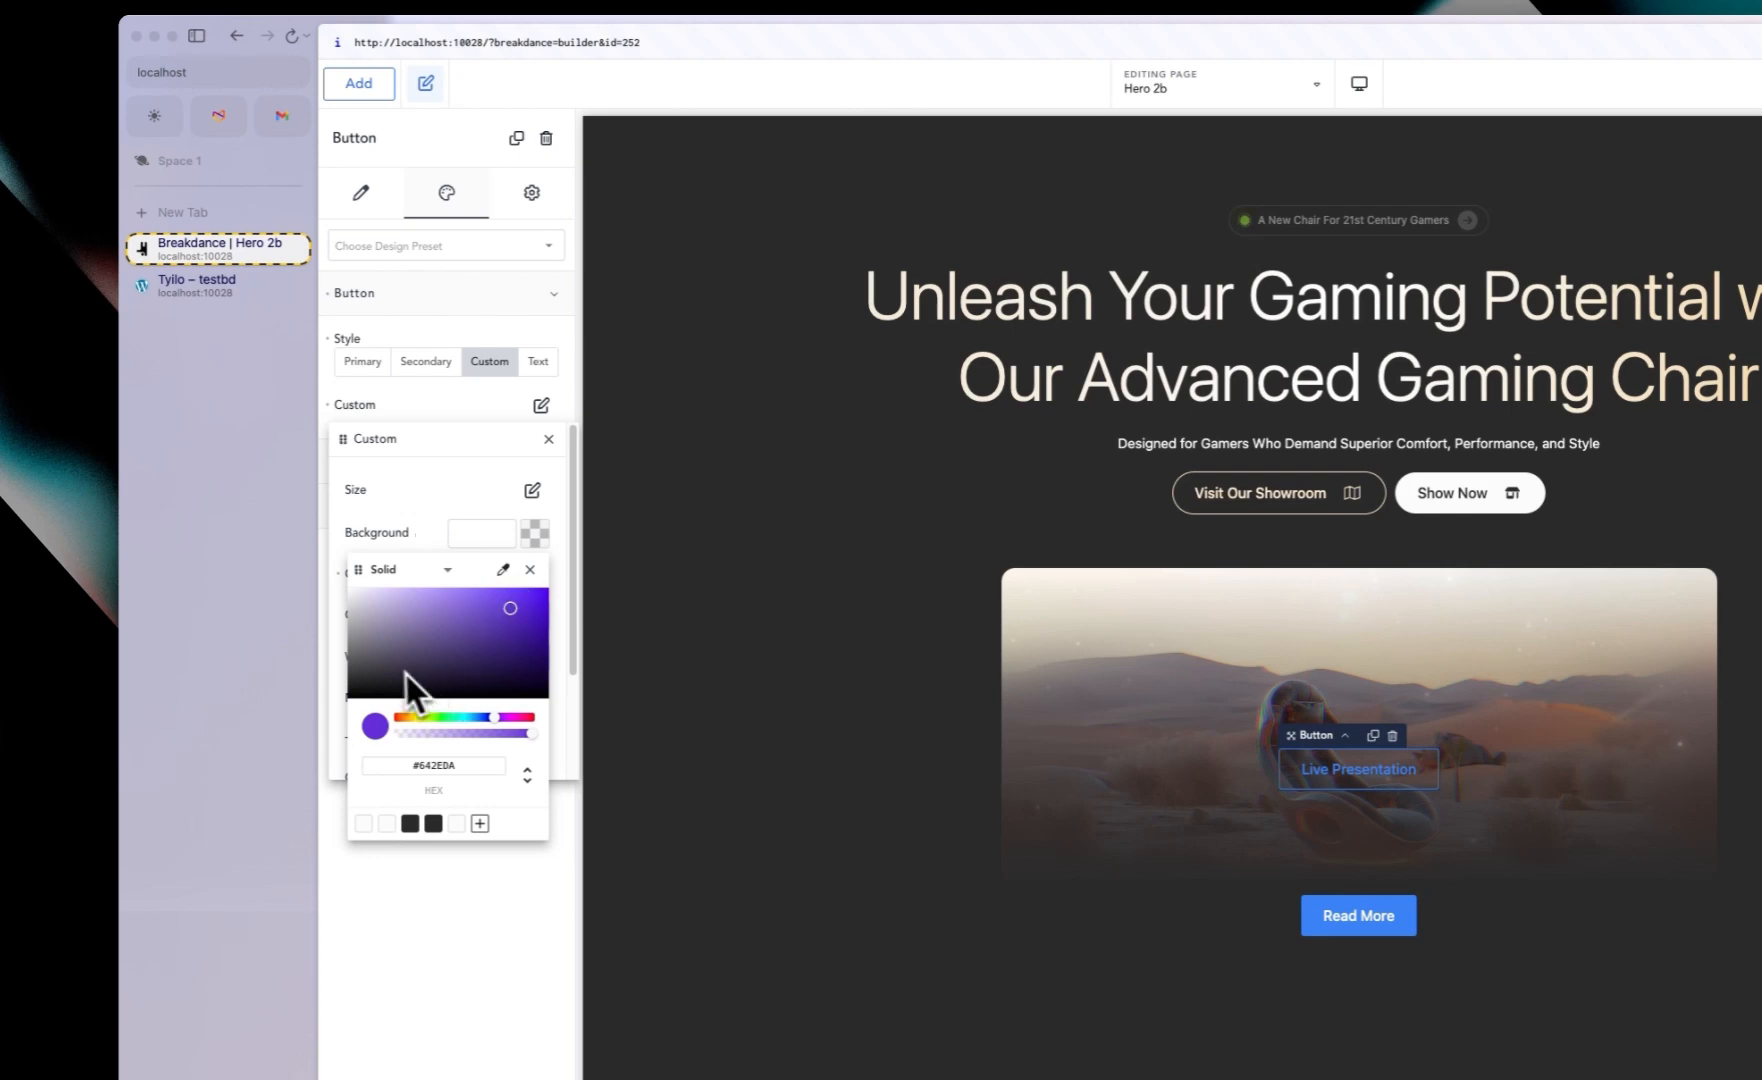
click(387, 823)
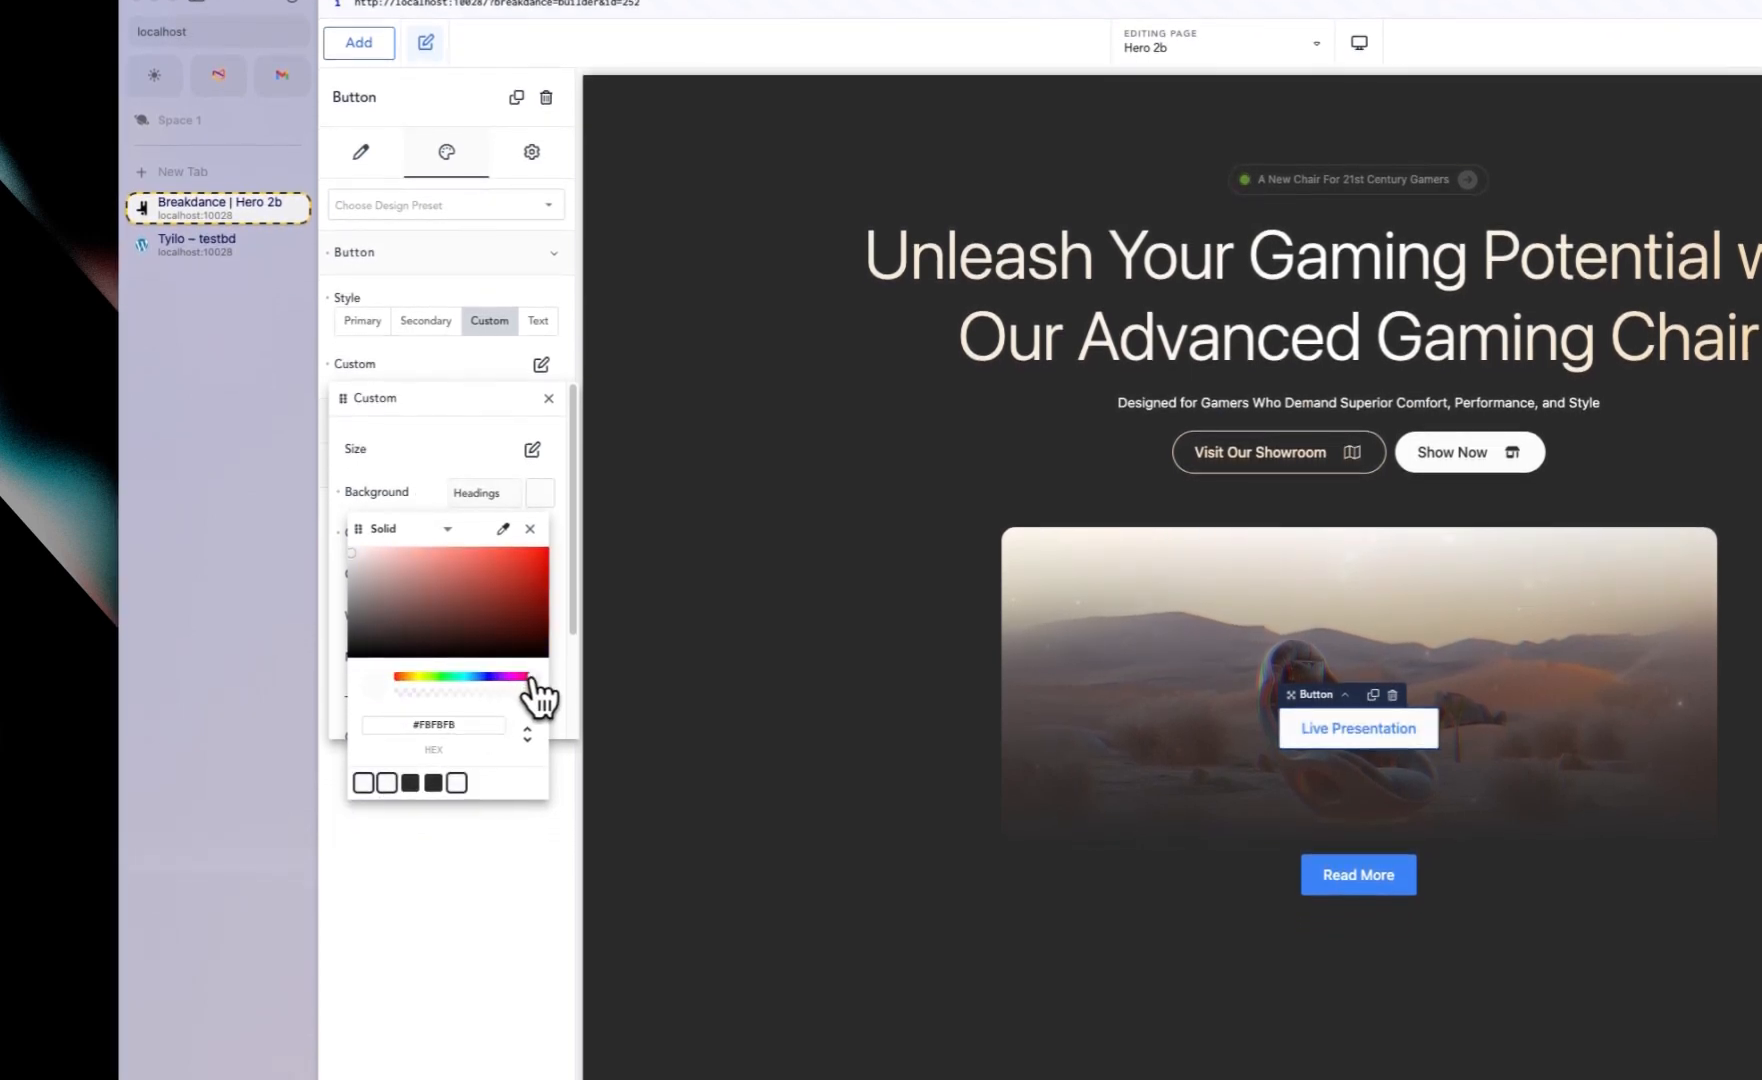
drag(504, 704, 429, 699)
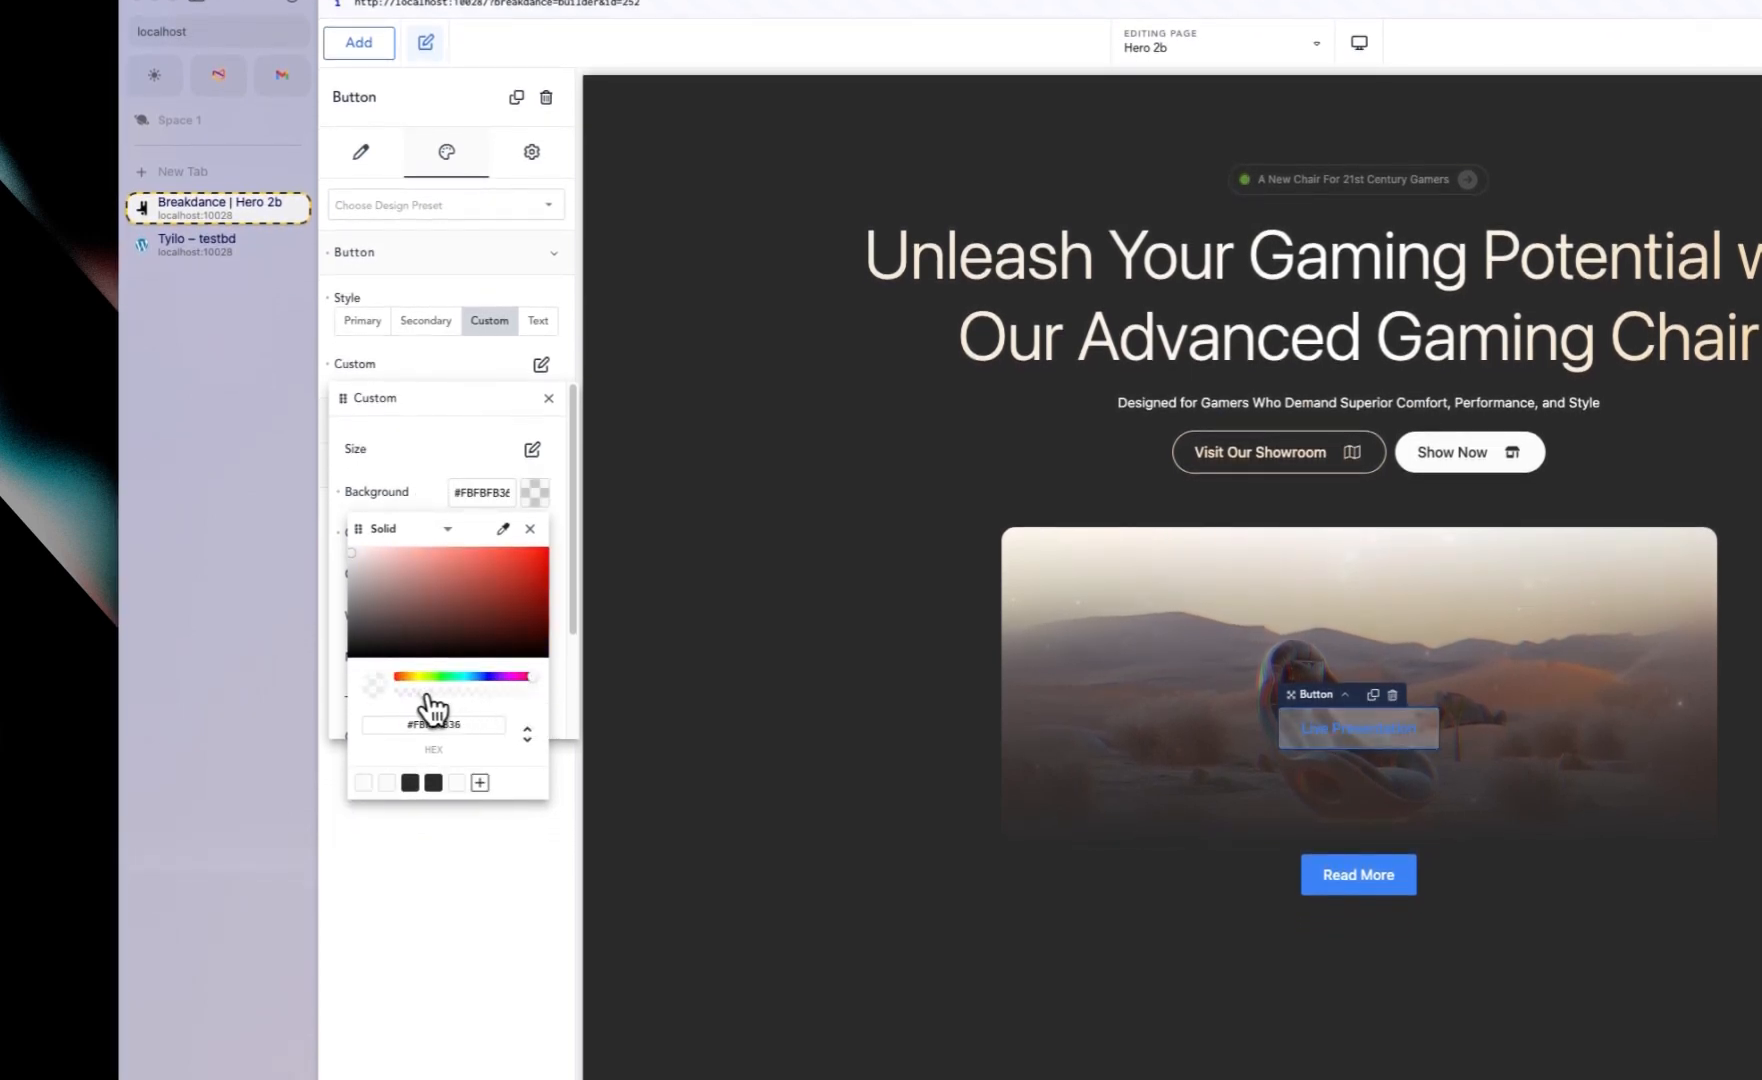
click(426, 401)
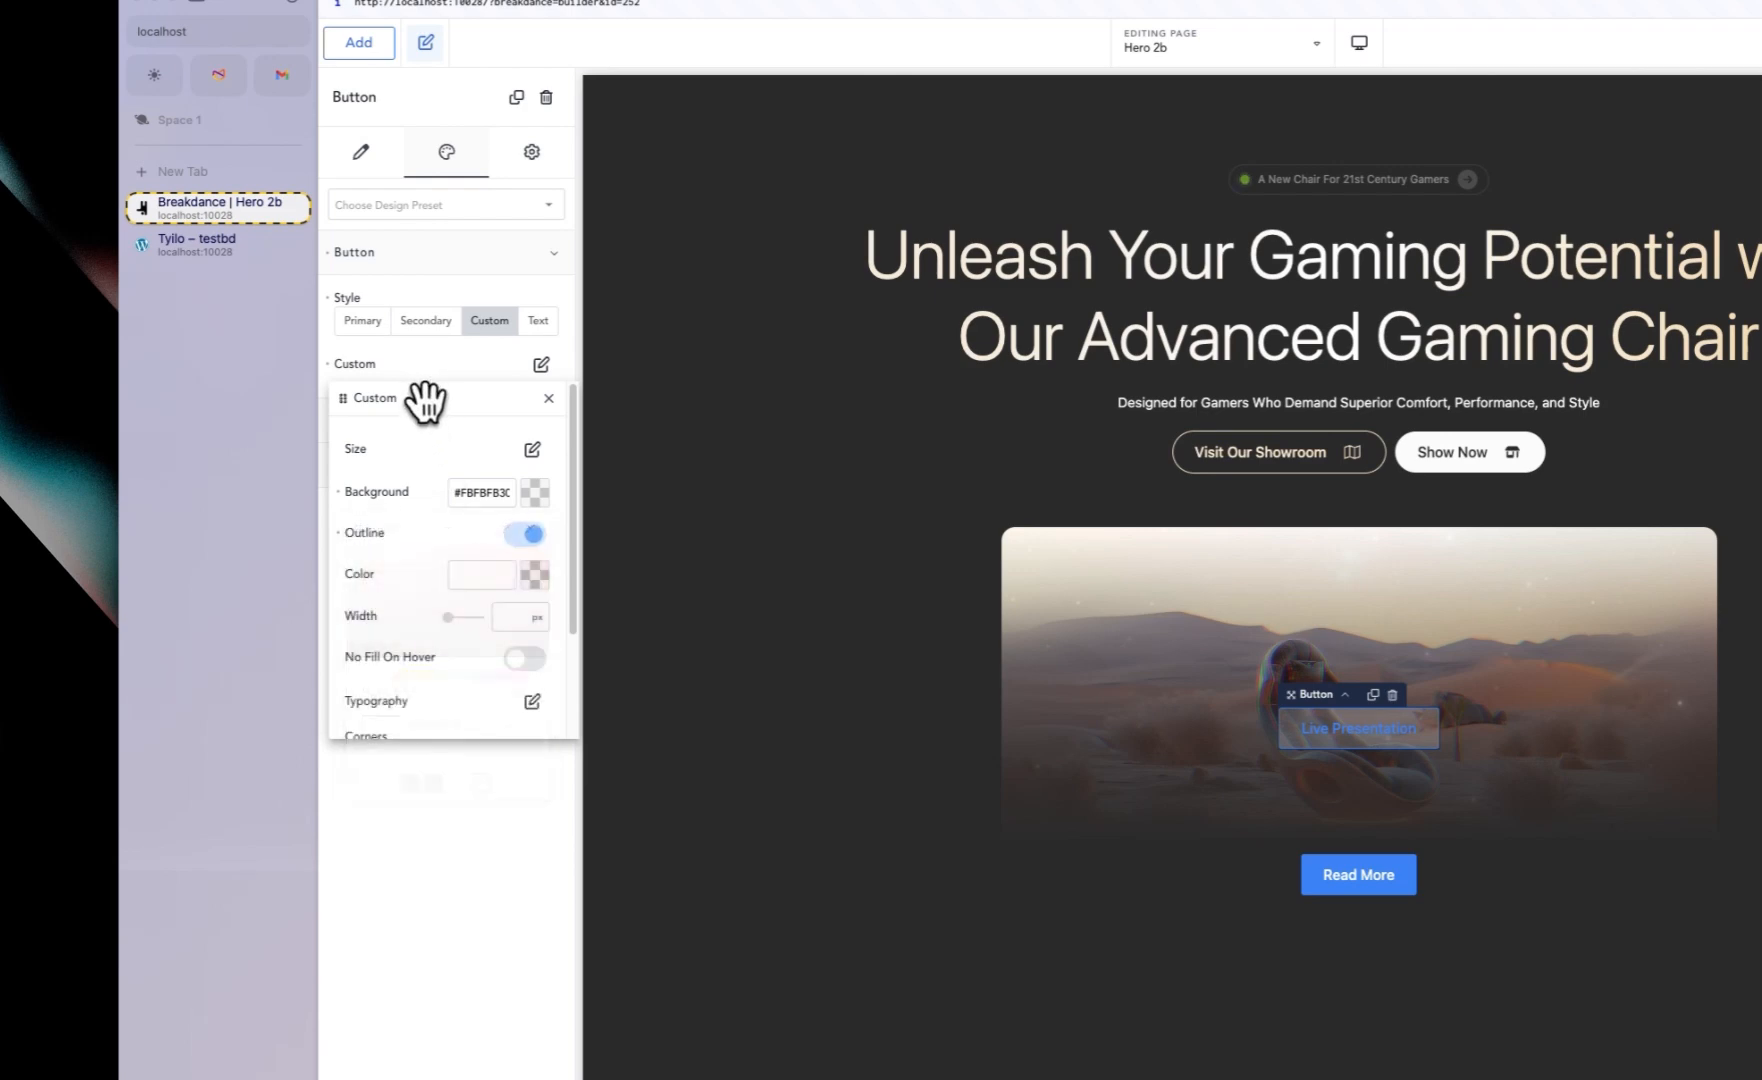
scroll(404, 665, down, 2)
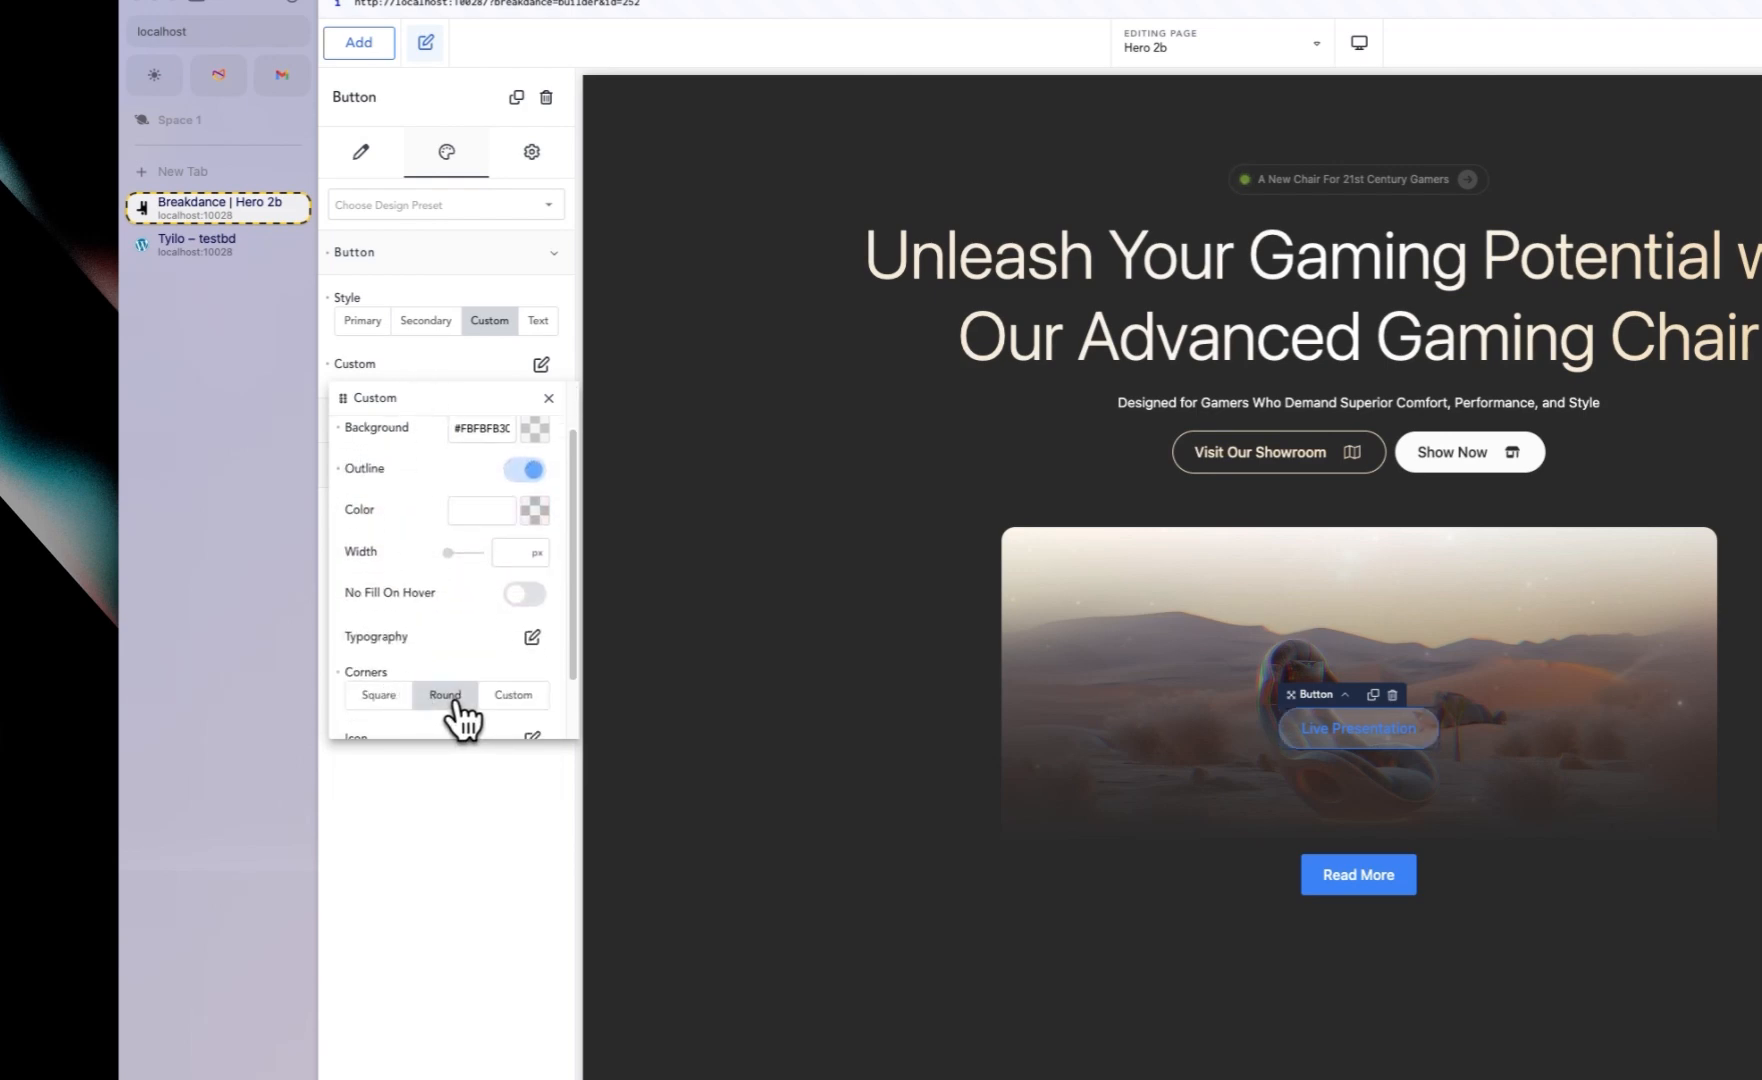
click(185, 238)
click(194, 210)
scroll(437, 565, up, 2)
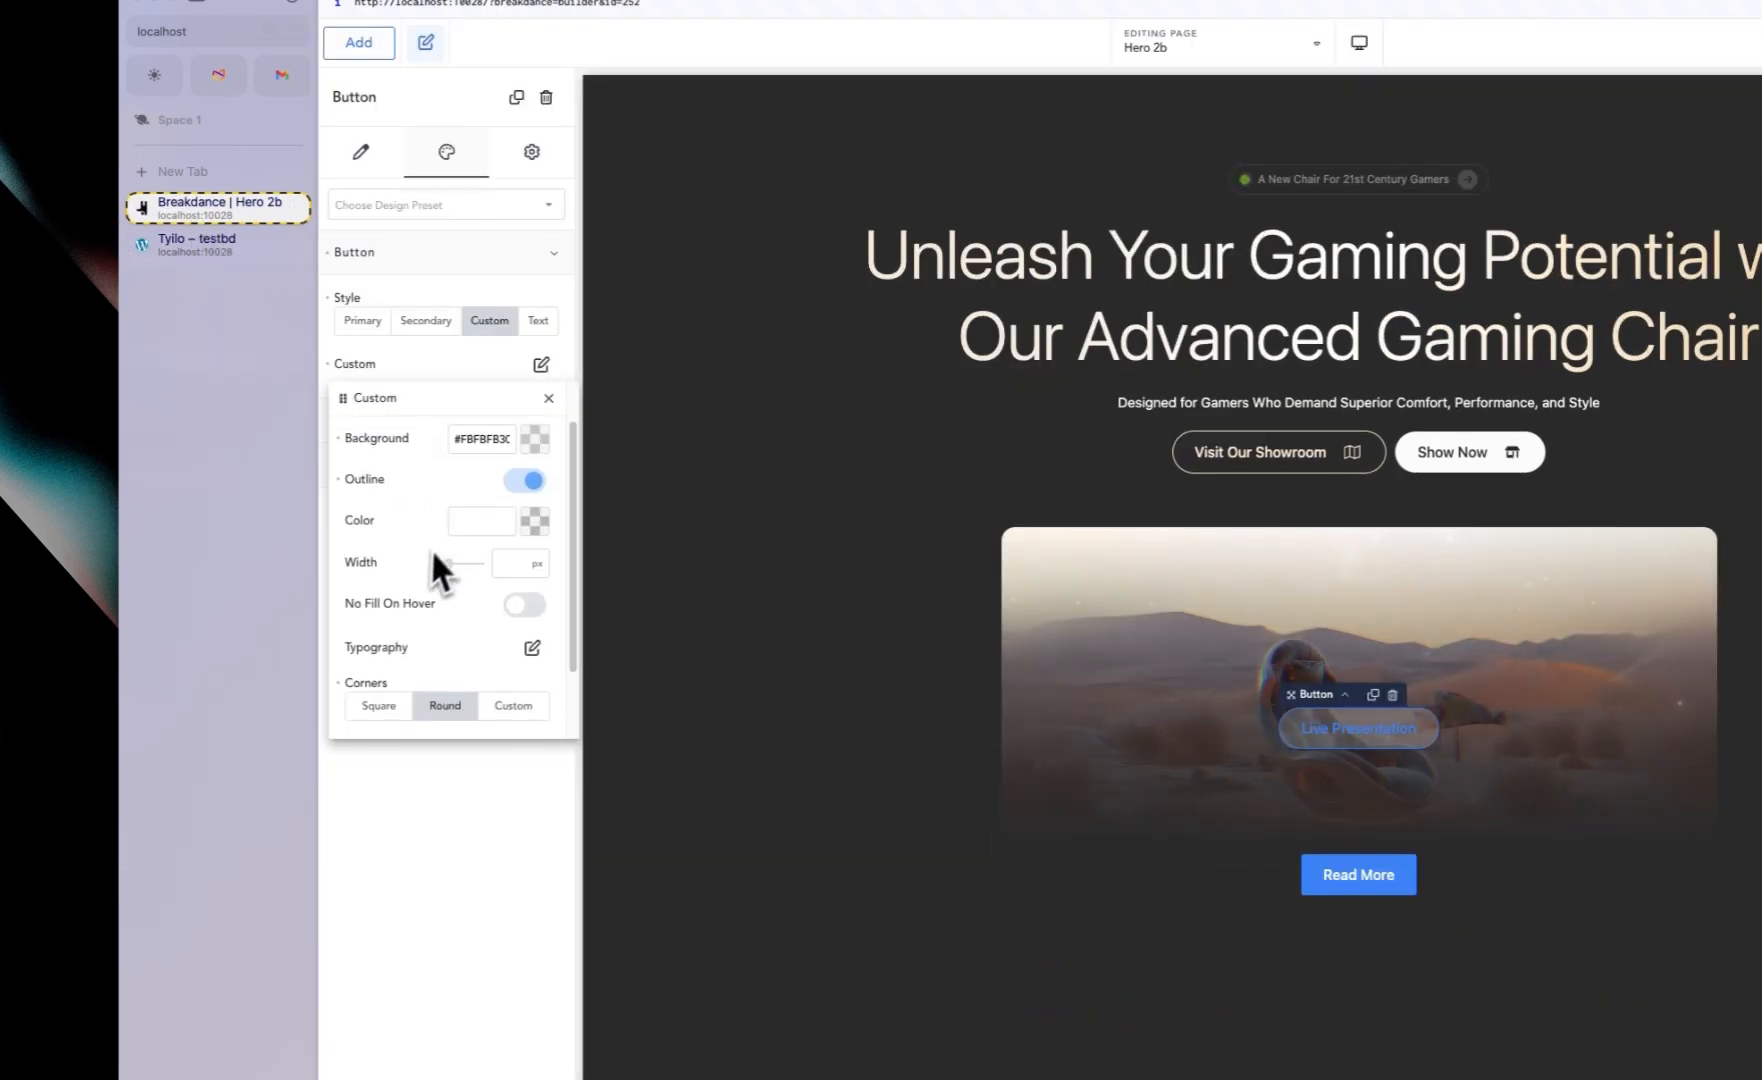
scroll(433, 568, up, 2)
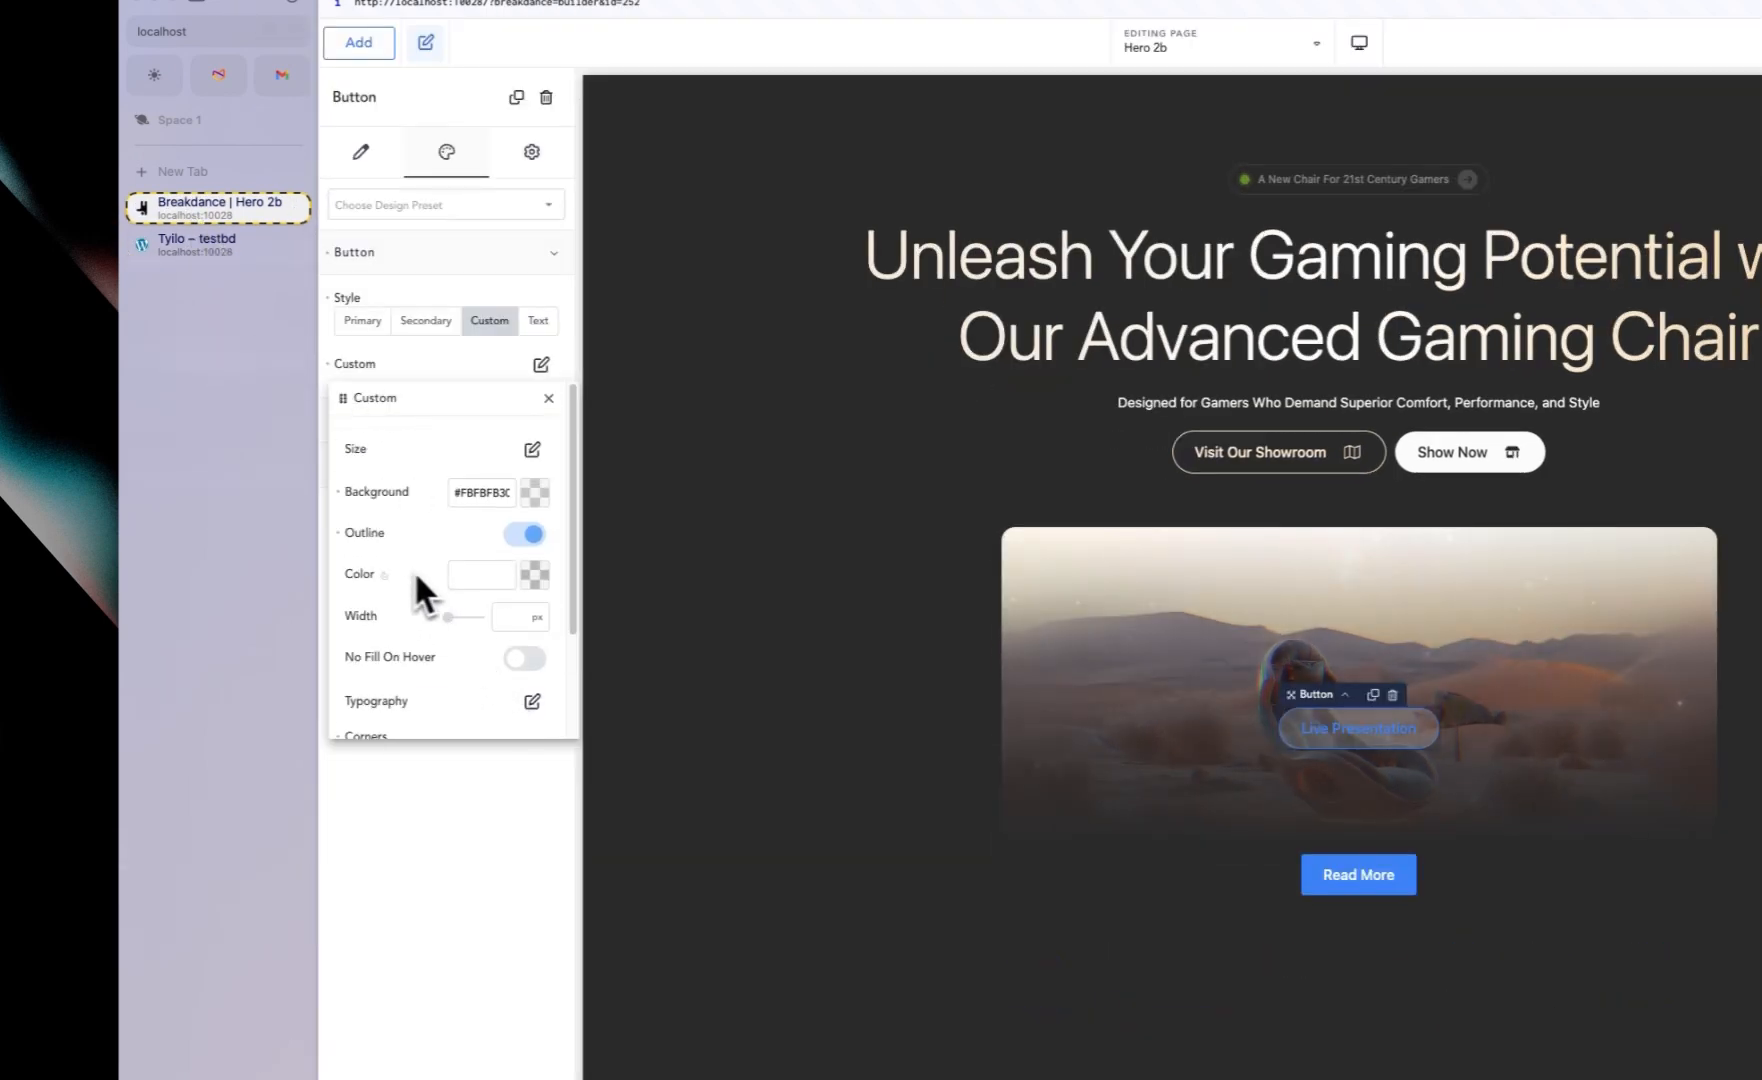
Step: Set the button's outline color to solid red #F70000FF
click(537, 590)
click(405, 855)
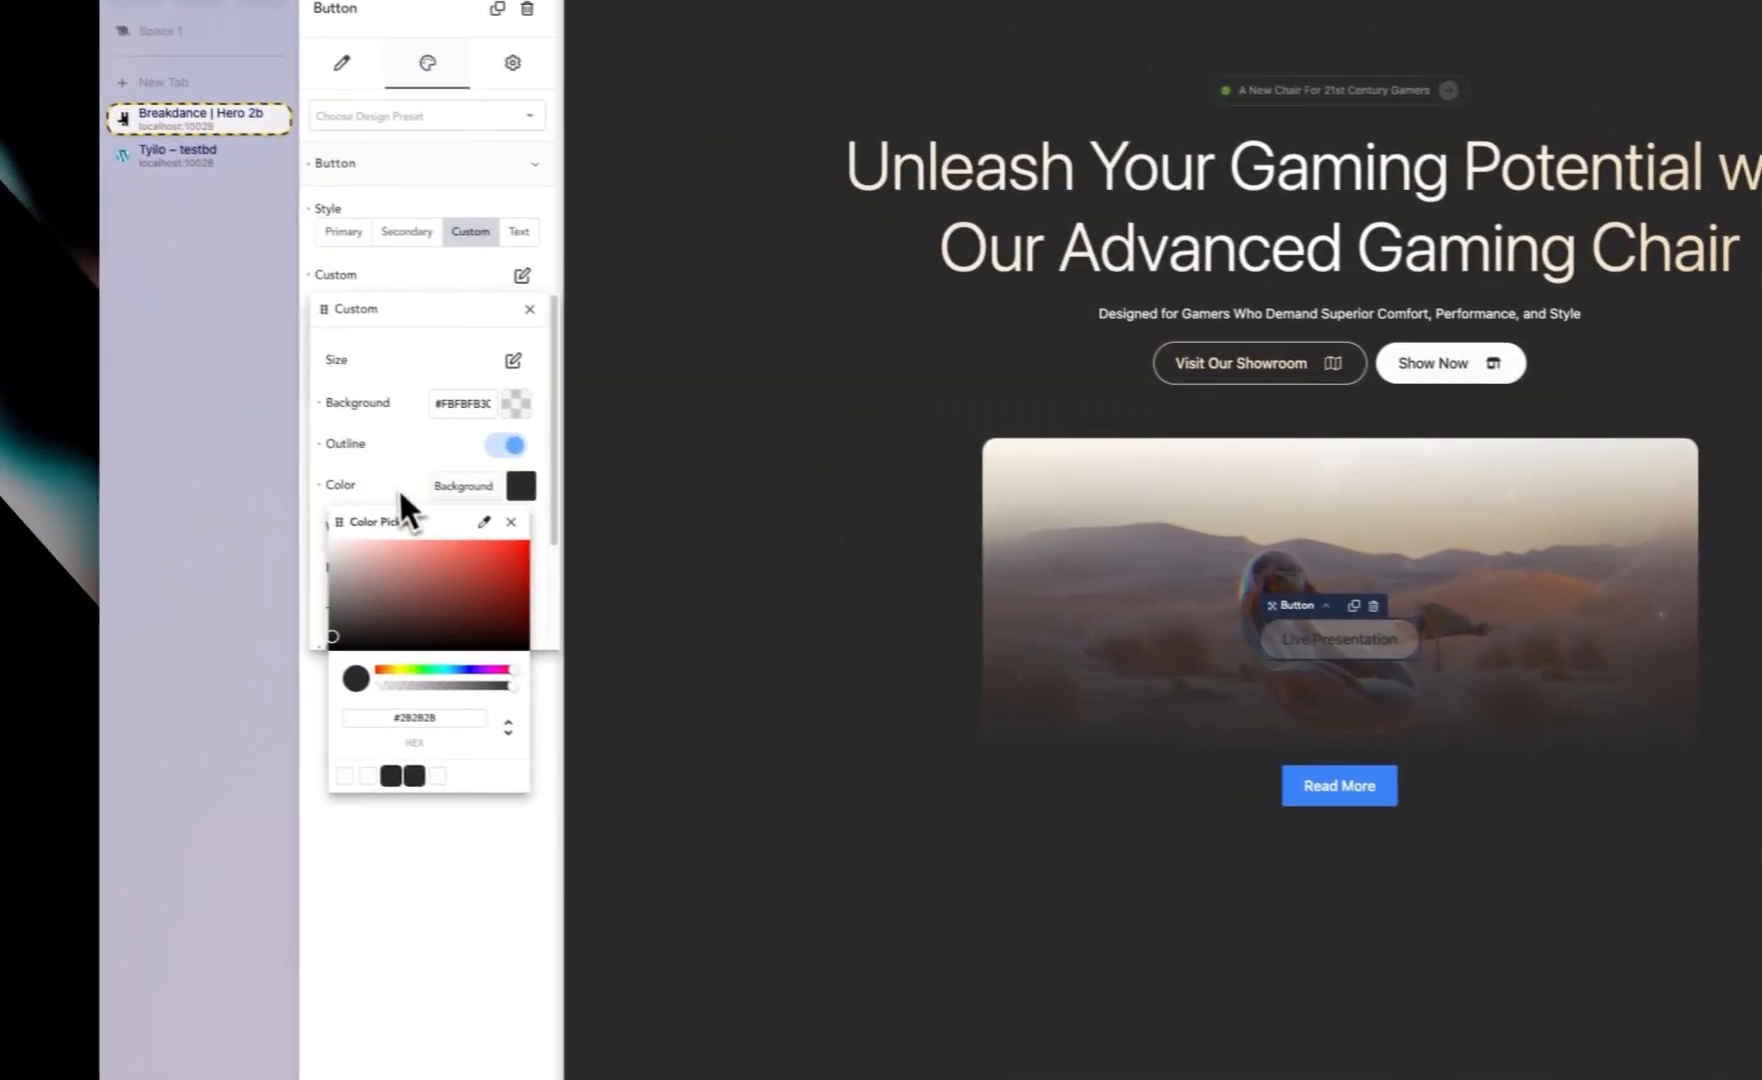
click(400, 488)
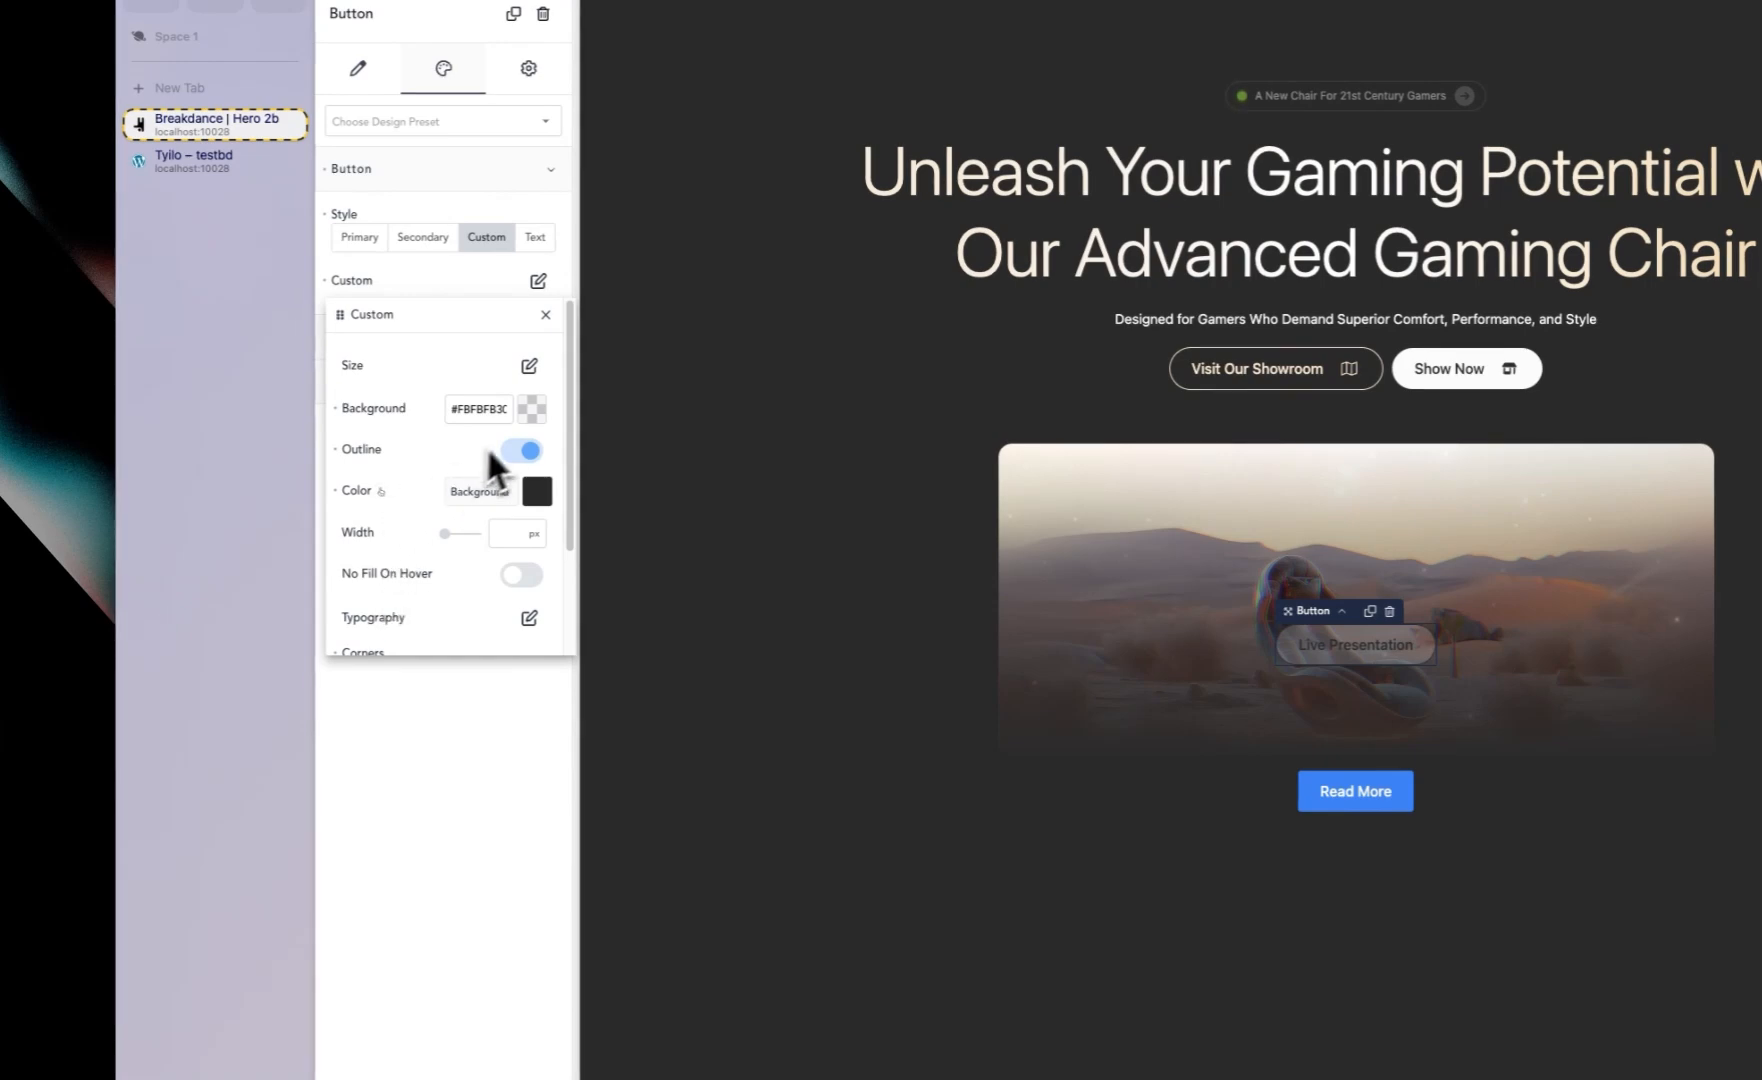
click(533, 496)
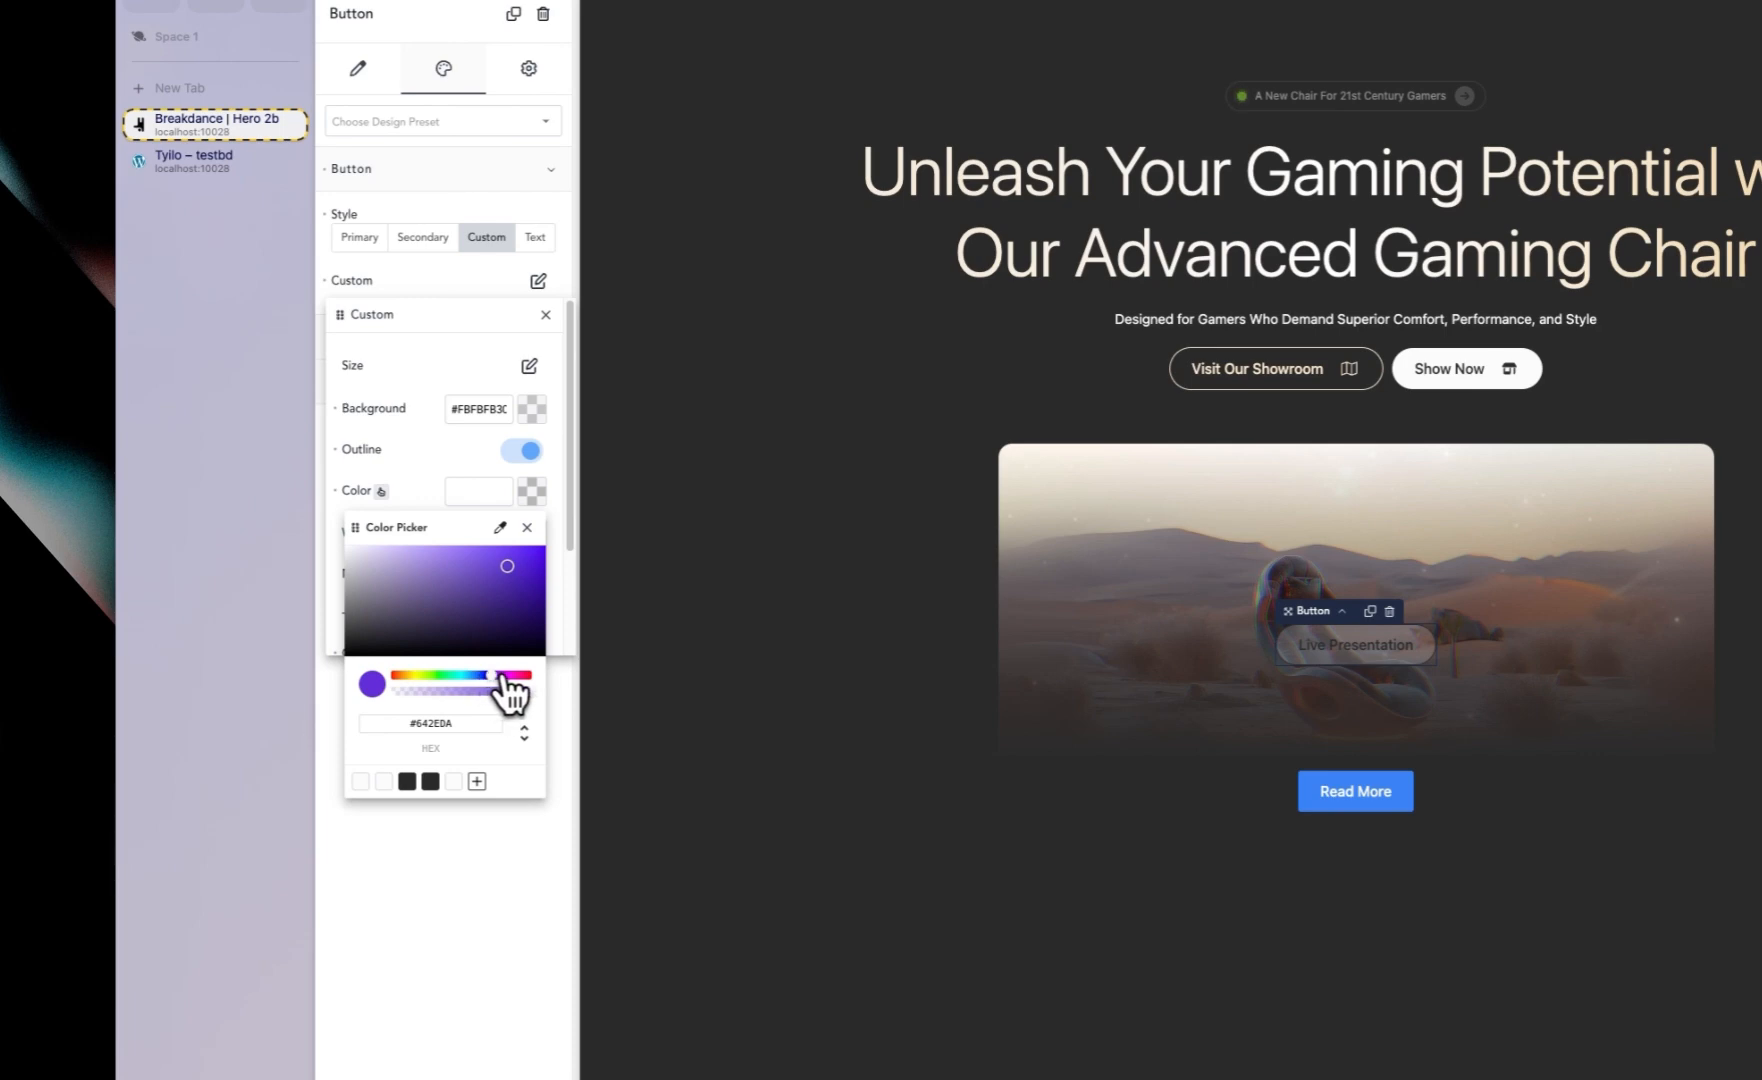
drag(505, 679, 366, 690)
drag(502, 592, 548, 549)
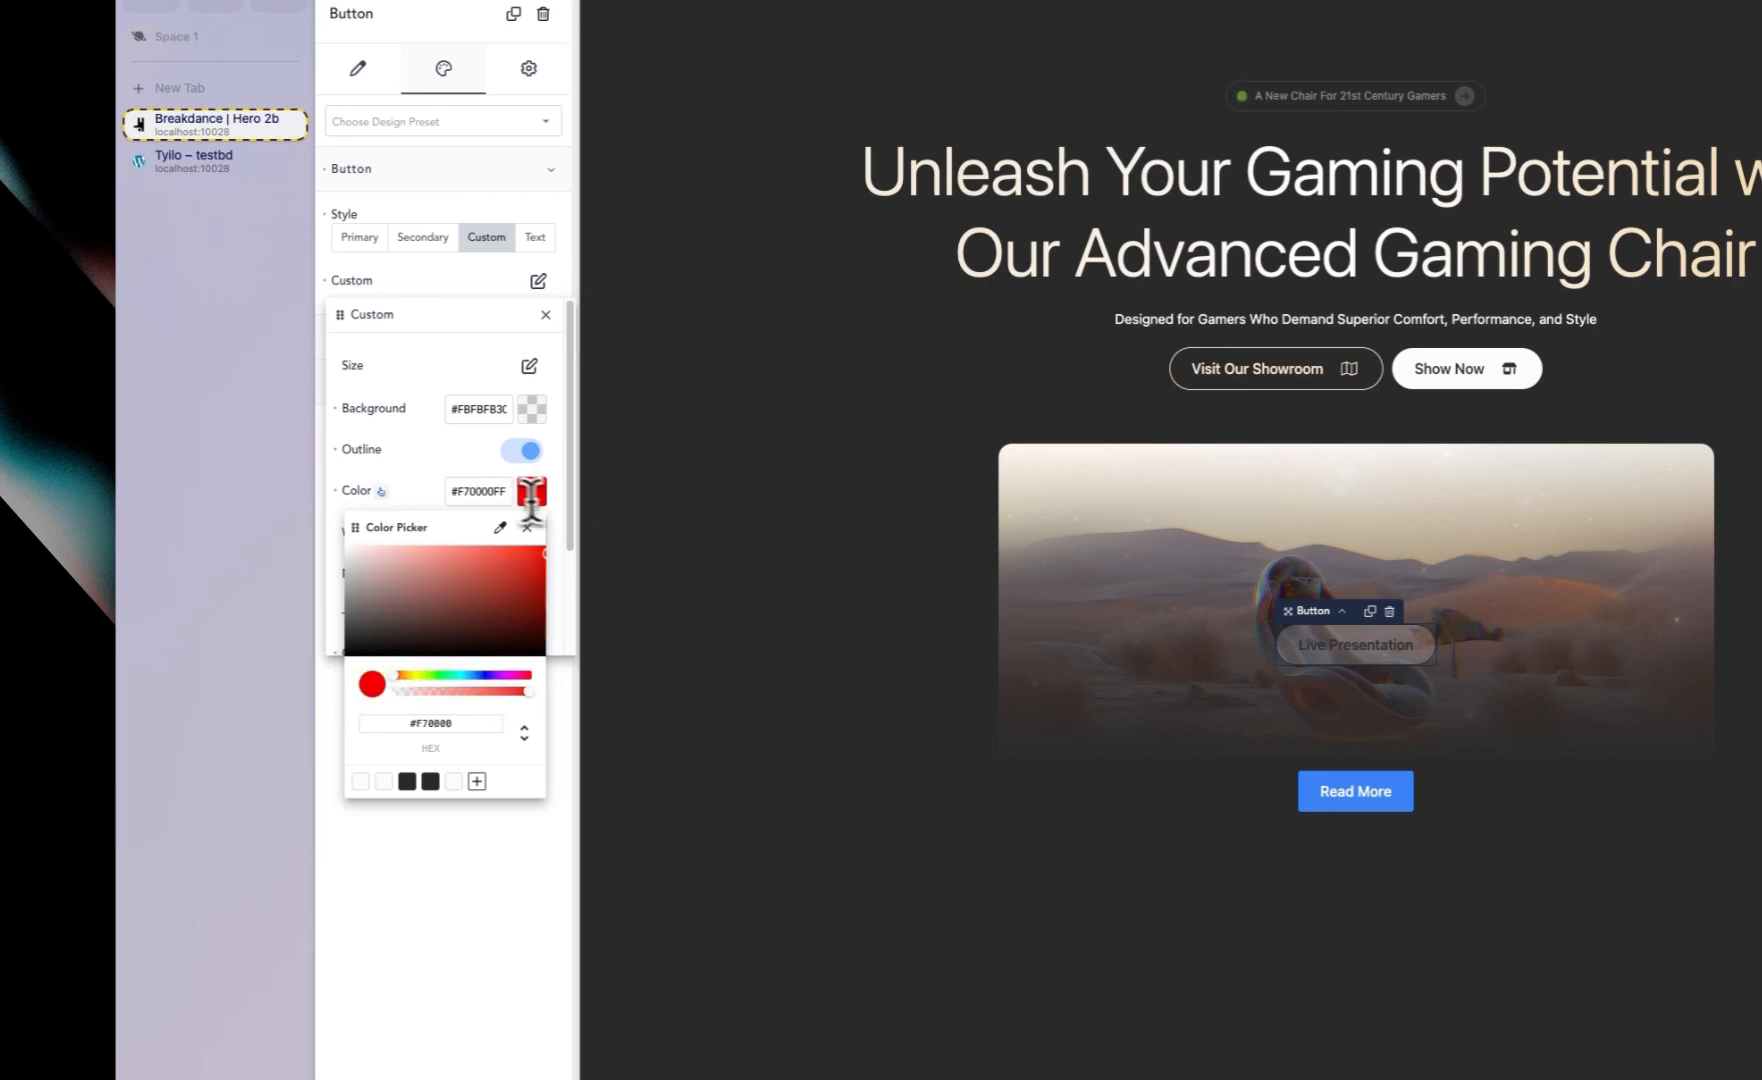
double_click(480, 491)
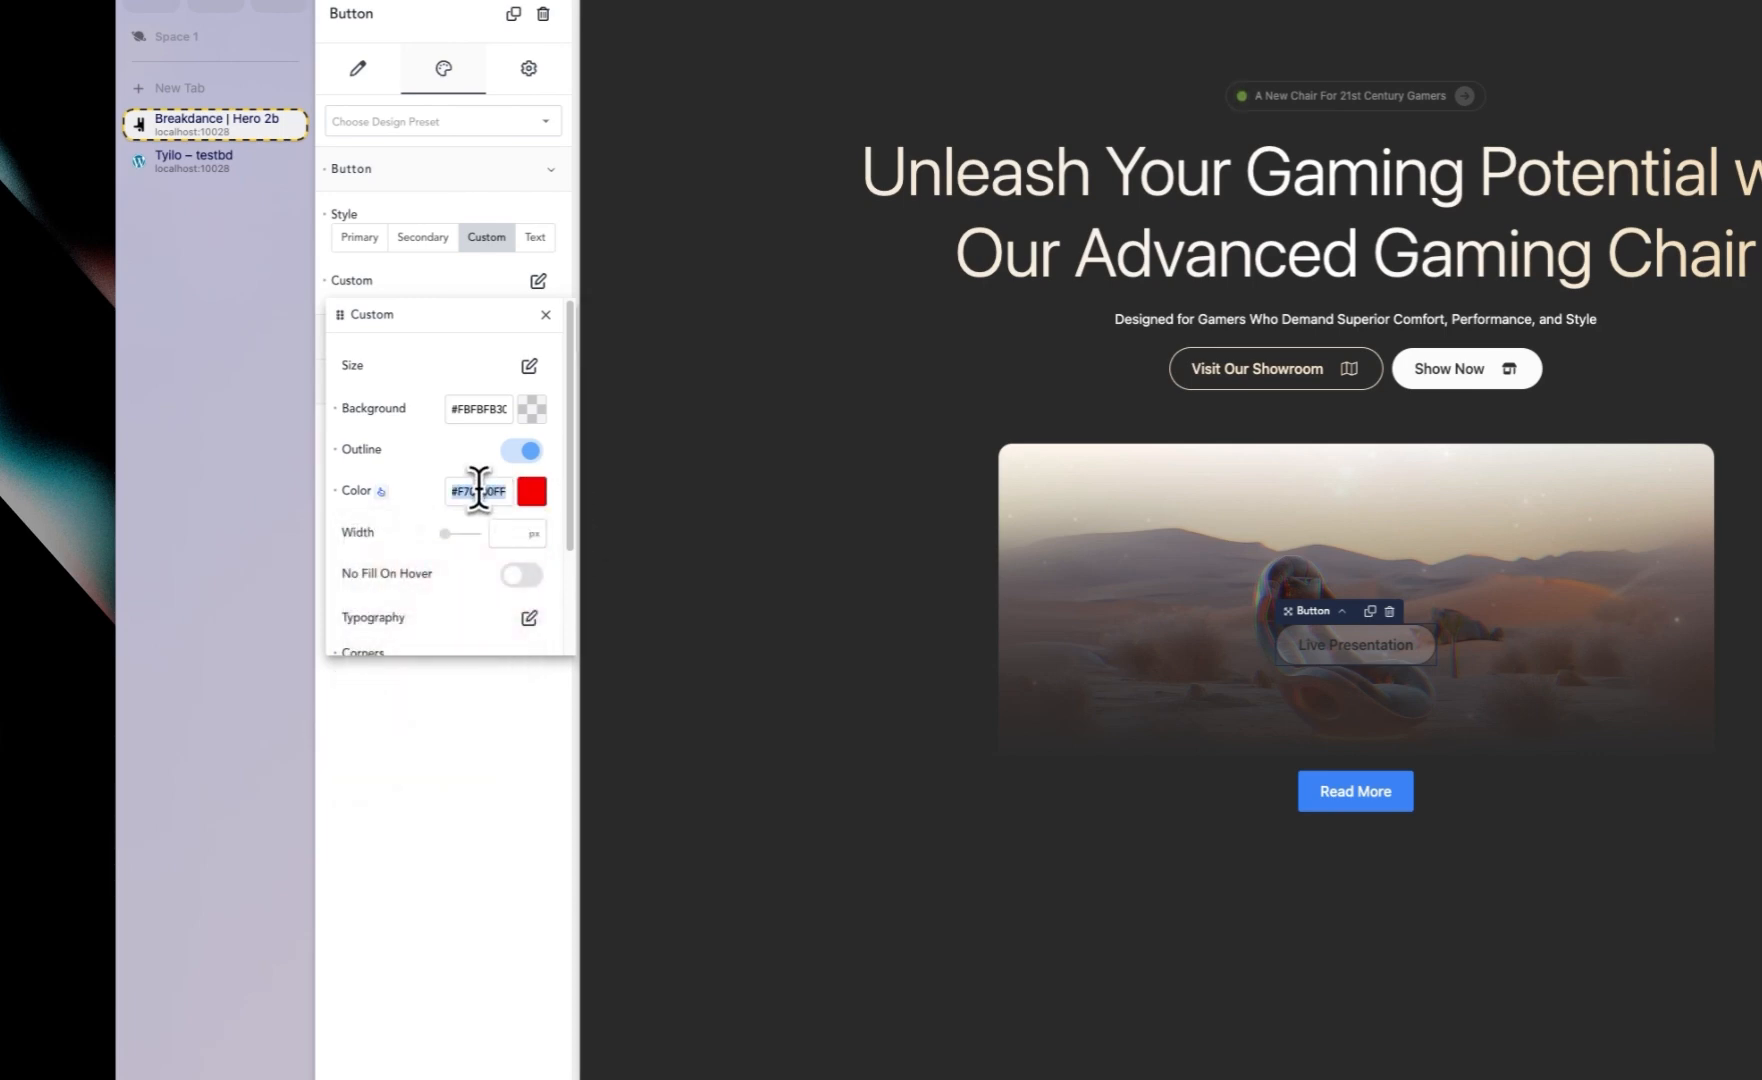
Step: Set the button's background to translucent red #F7000045
click(418, 409)
click(530, 412)
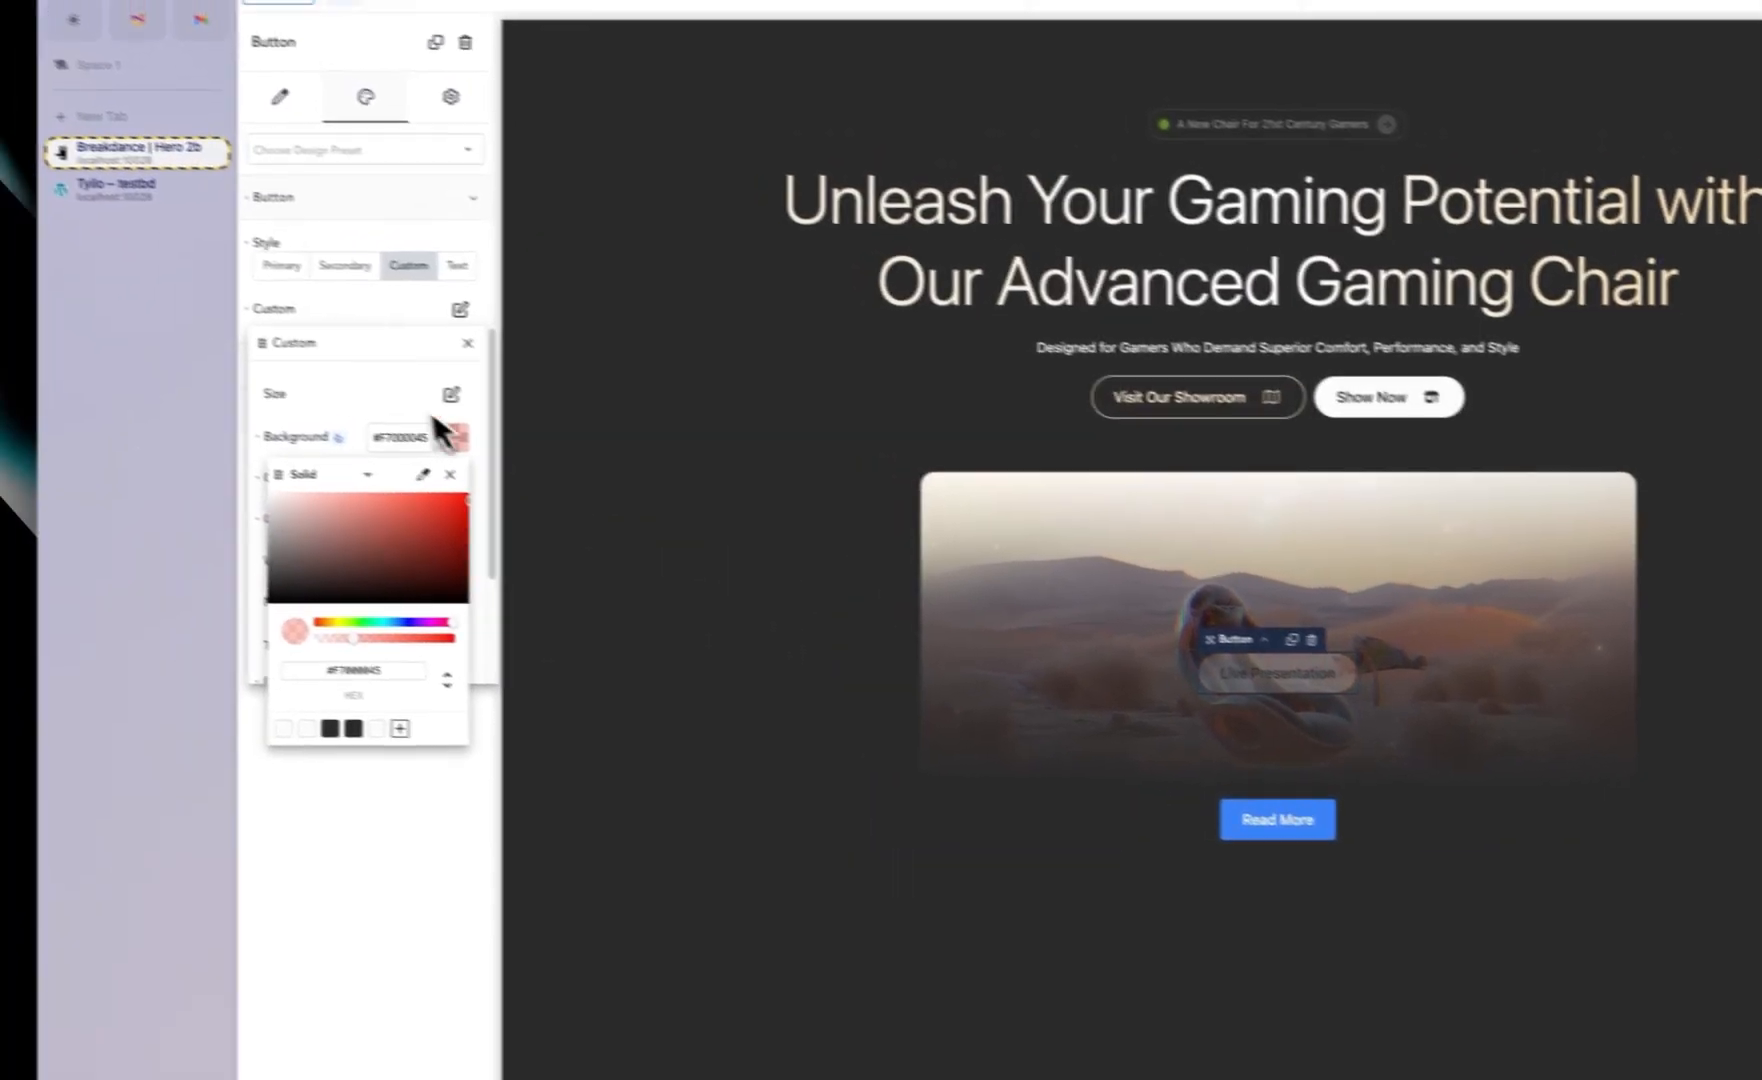
click(355, 453)
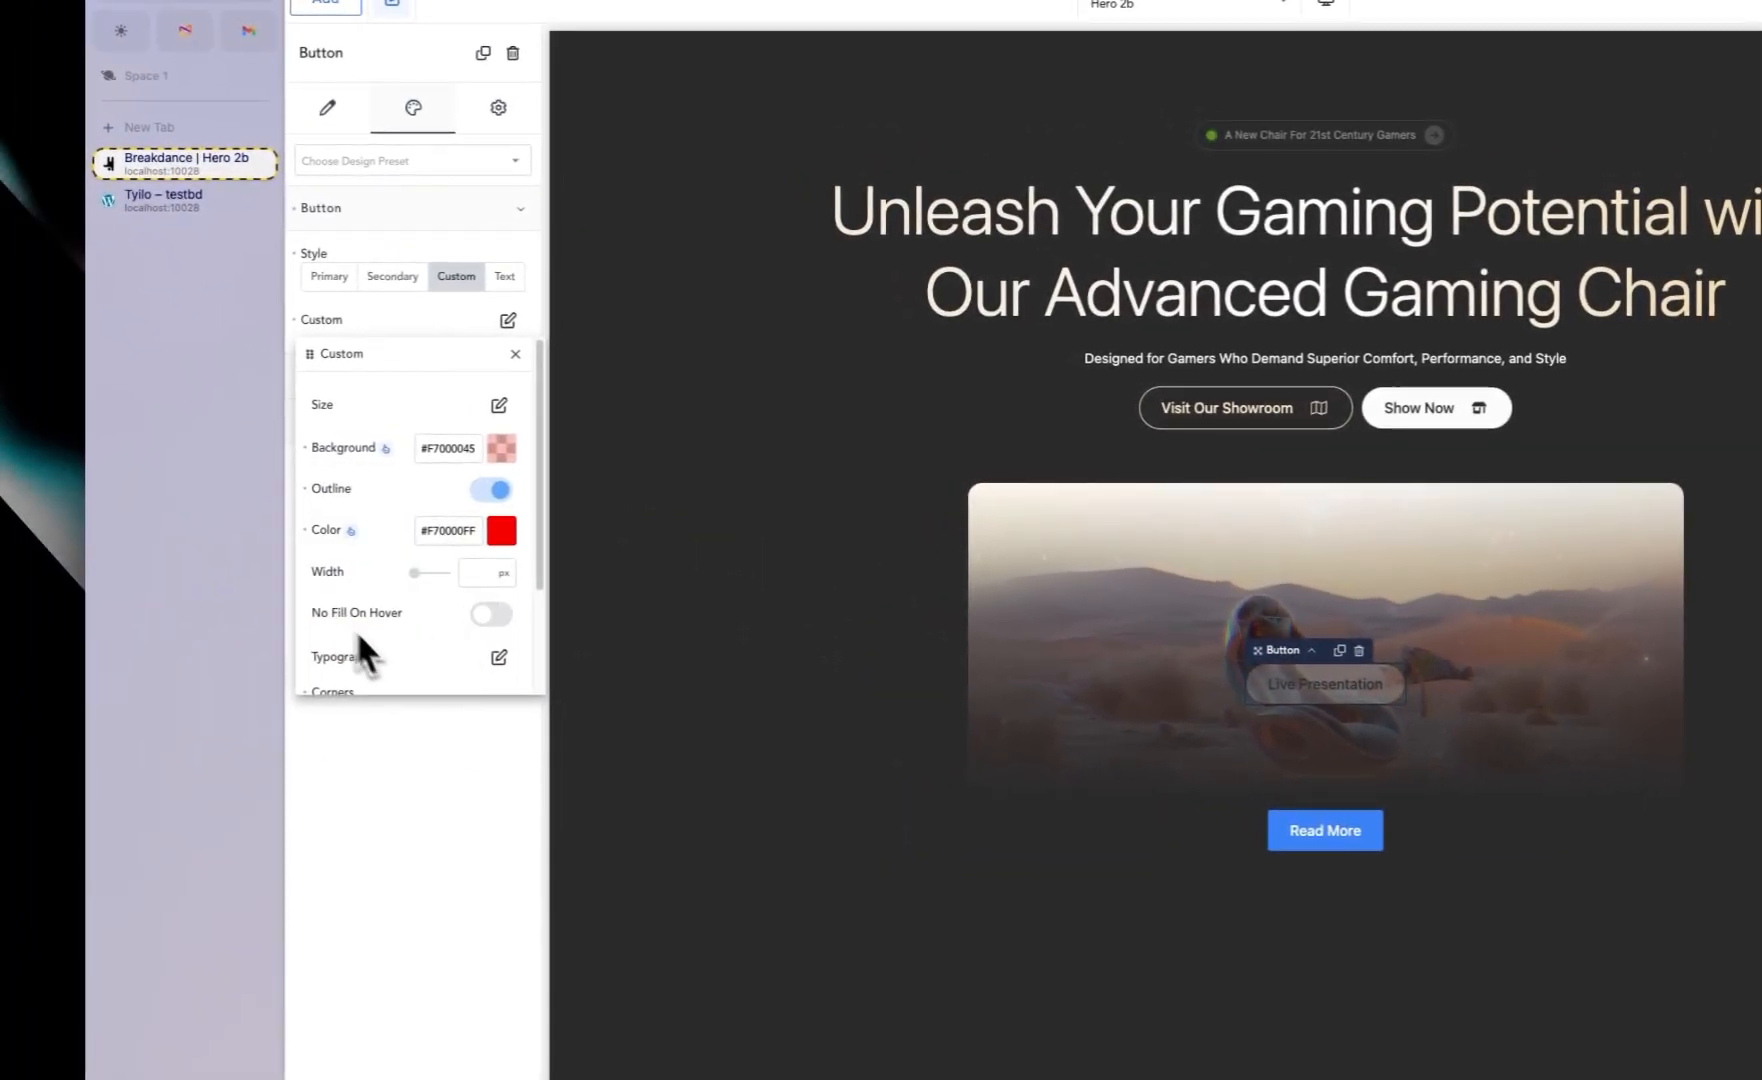
Step: Add a play icon to the button from the icon library, searching for "pla"
click(499, 658)
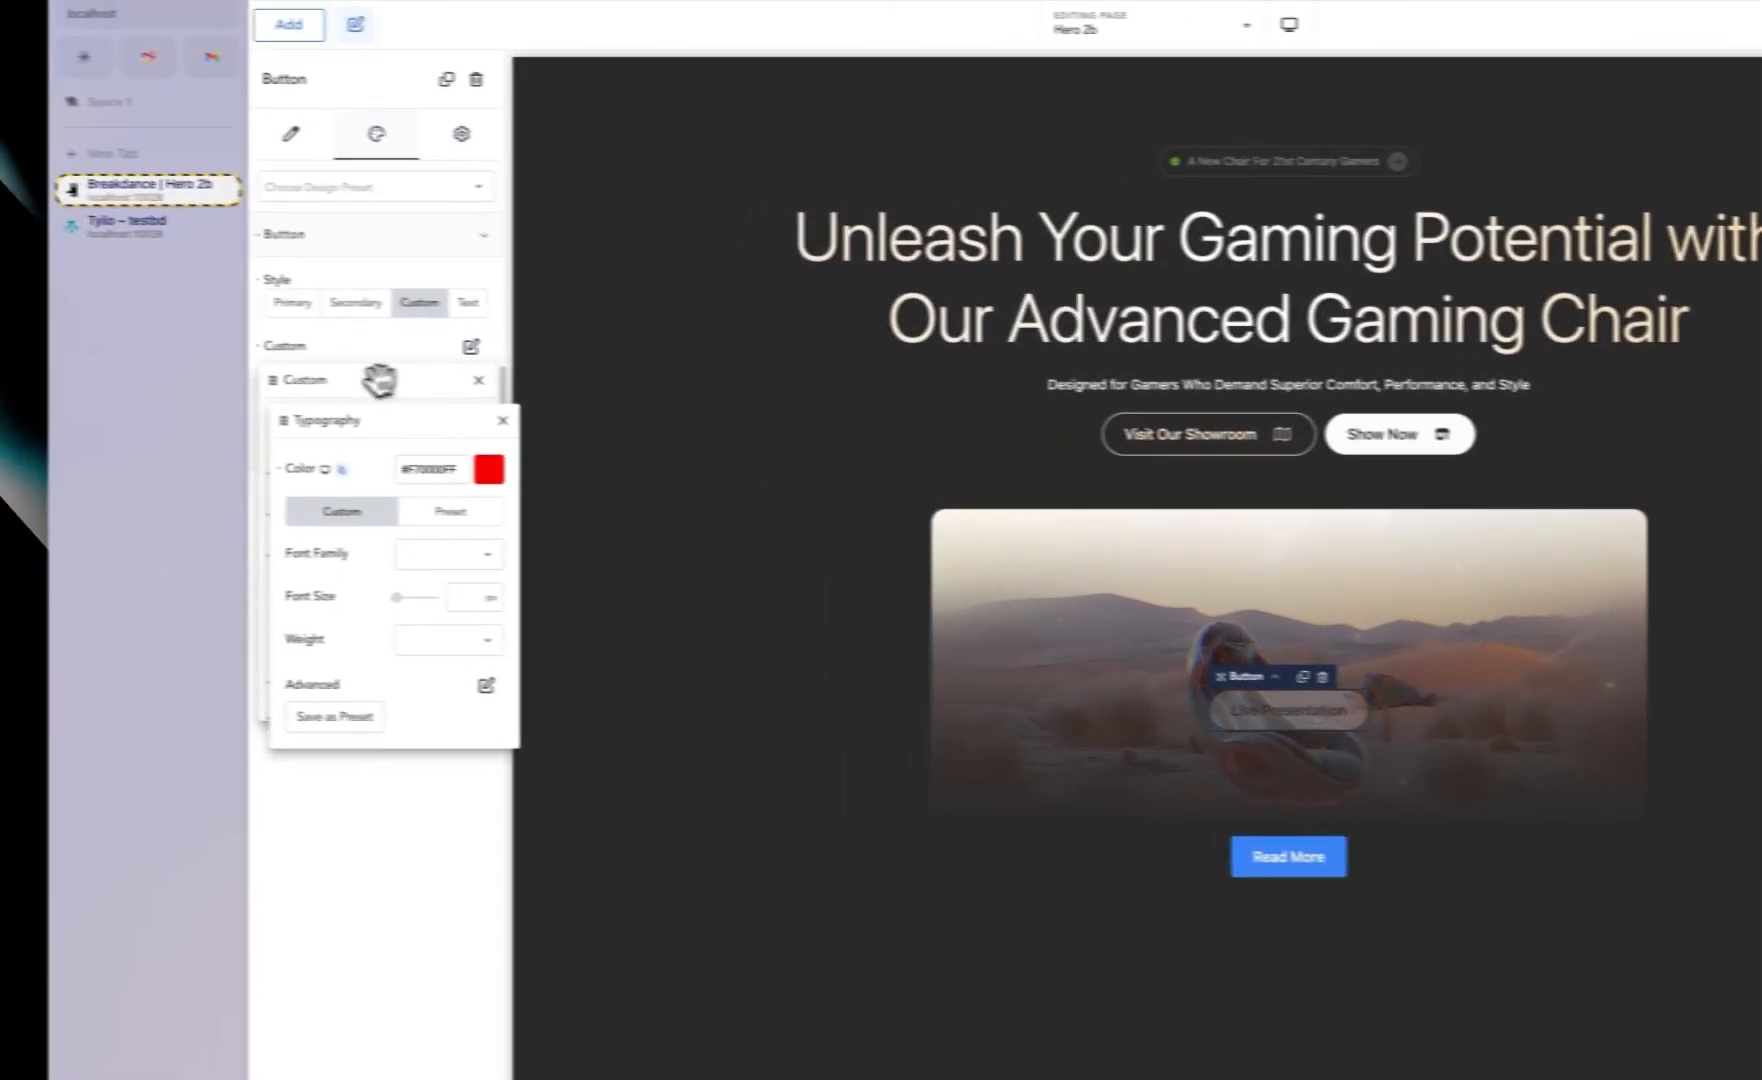
click(253, 371)
scroll(256, 520, down, 3)
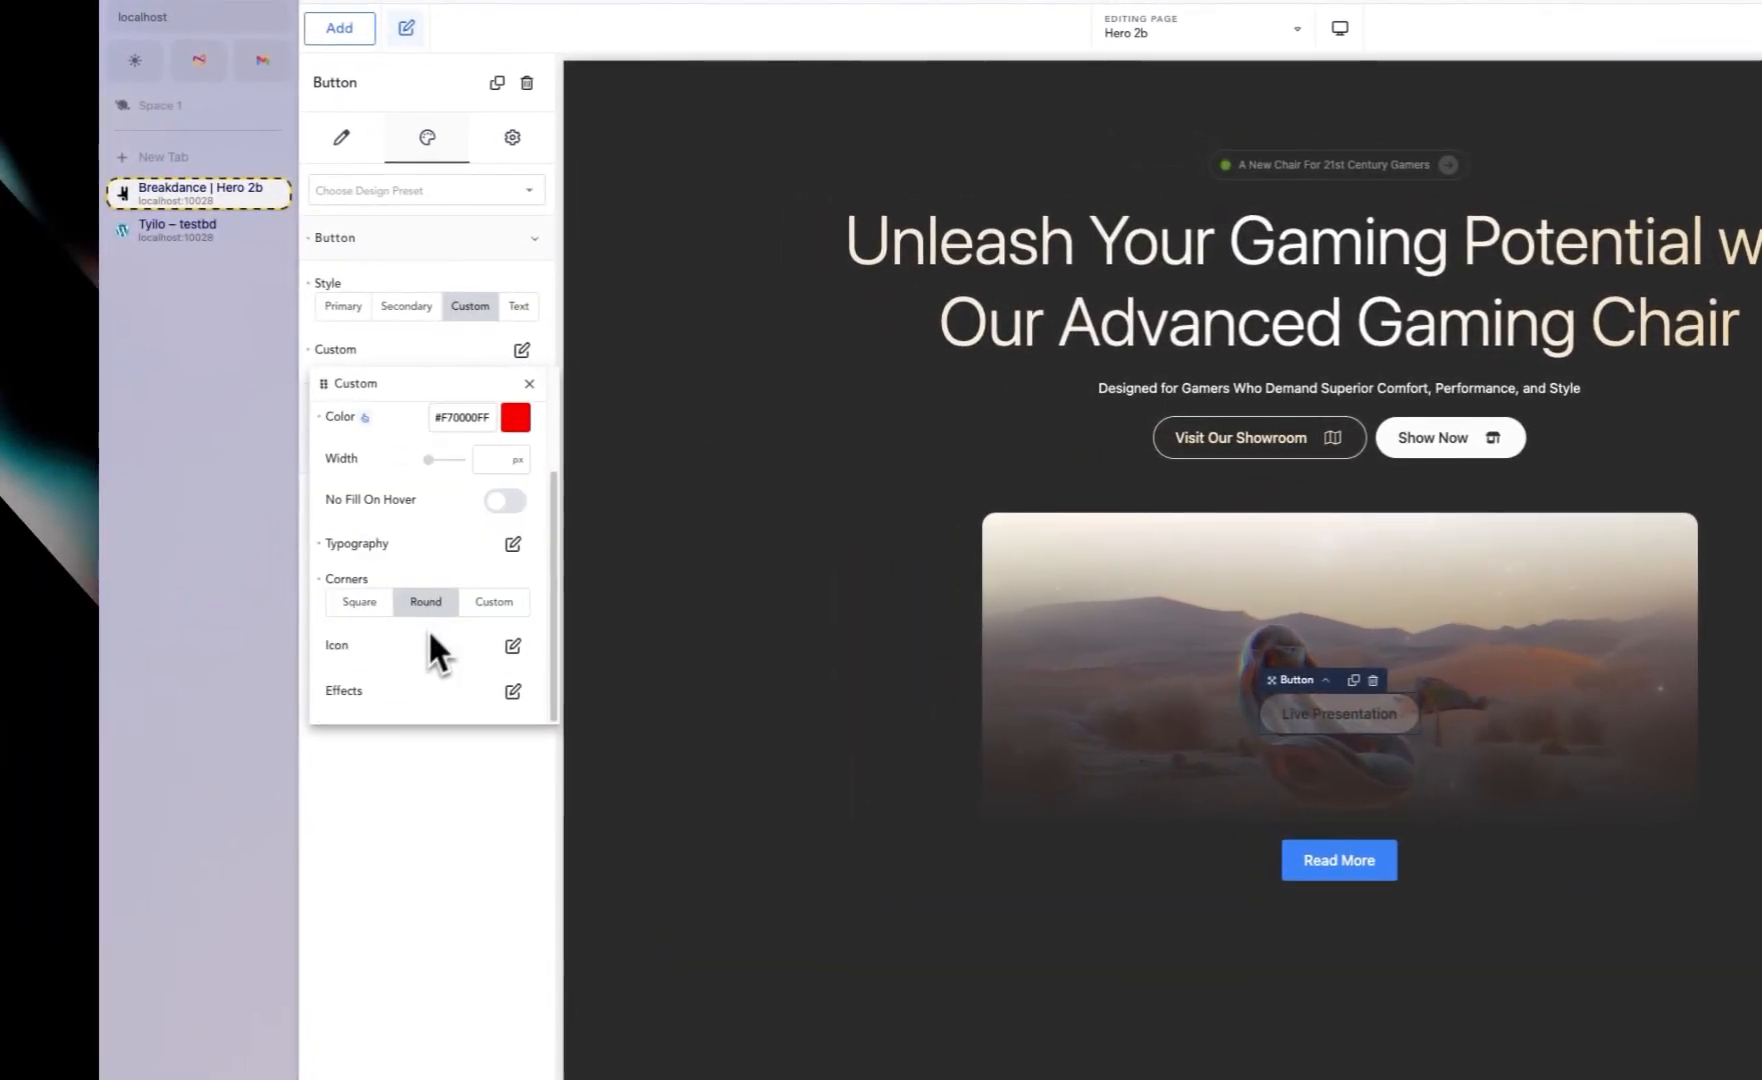
click(511, 647)
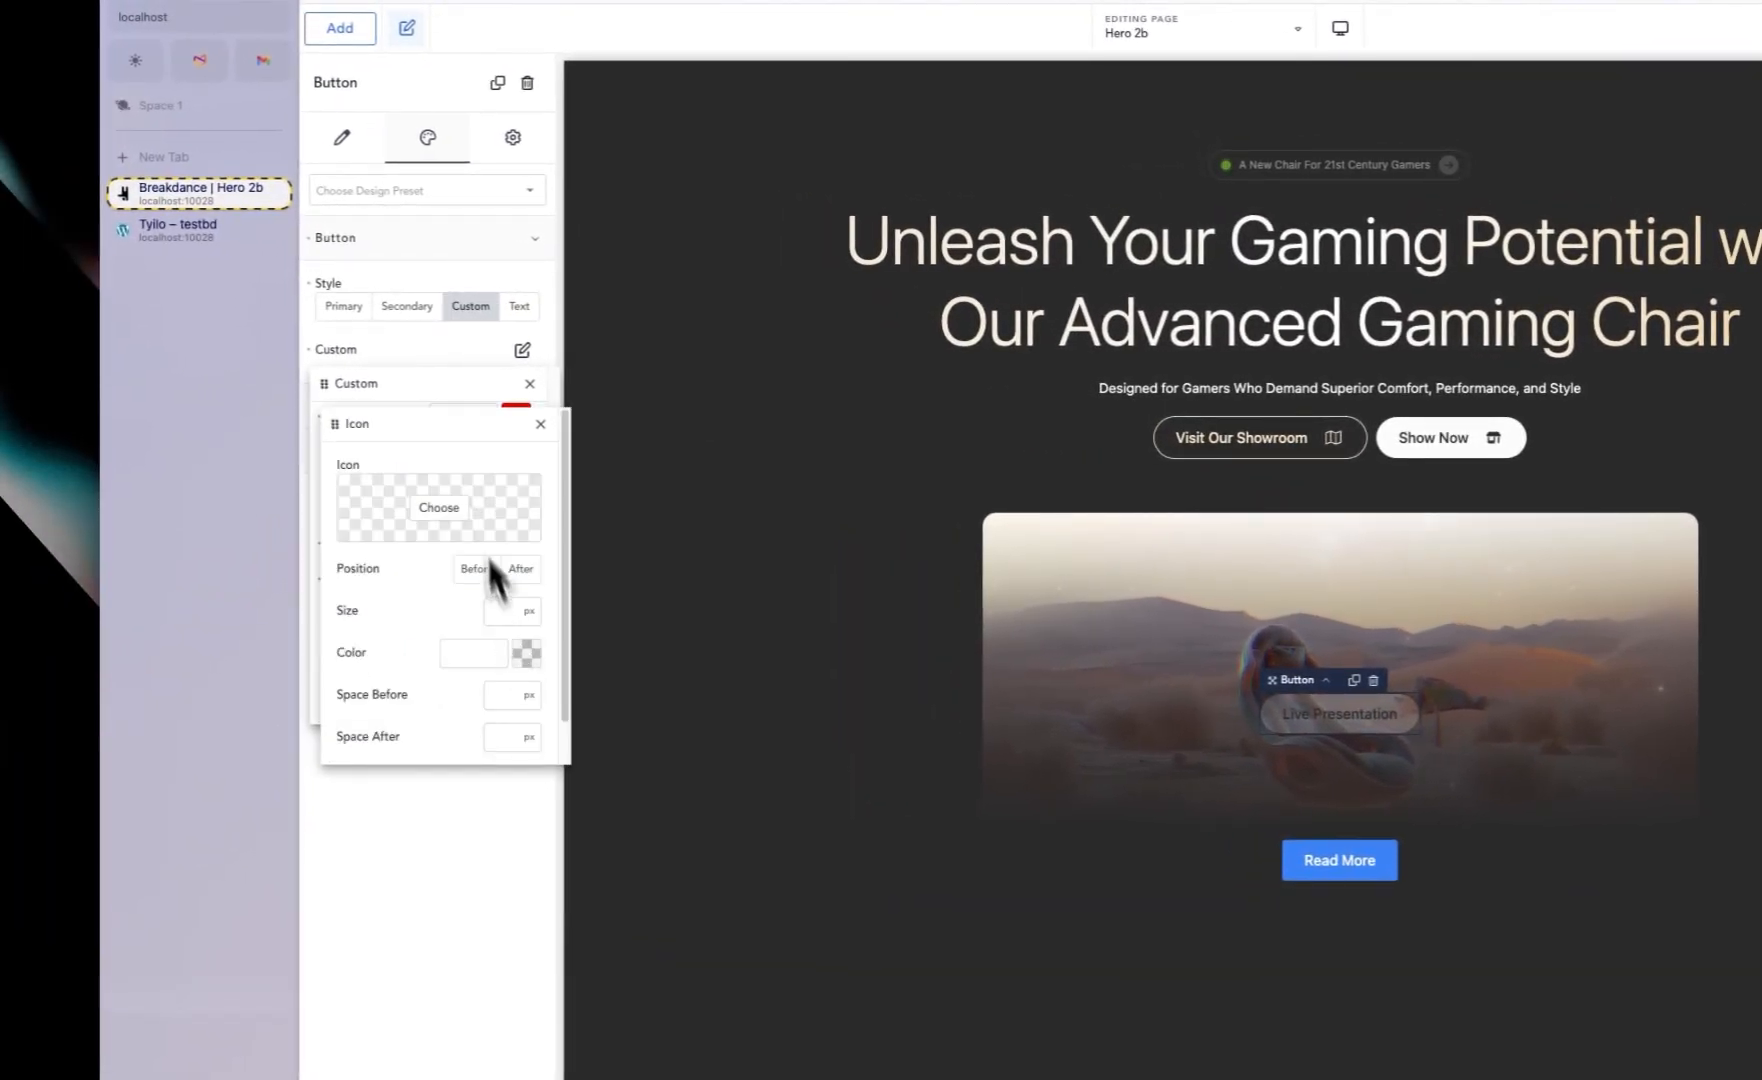
drag(457, 432, 793, 428)
click(786, 506)
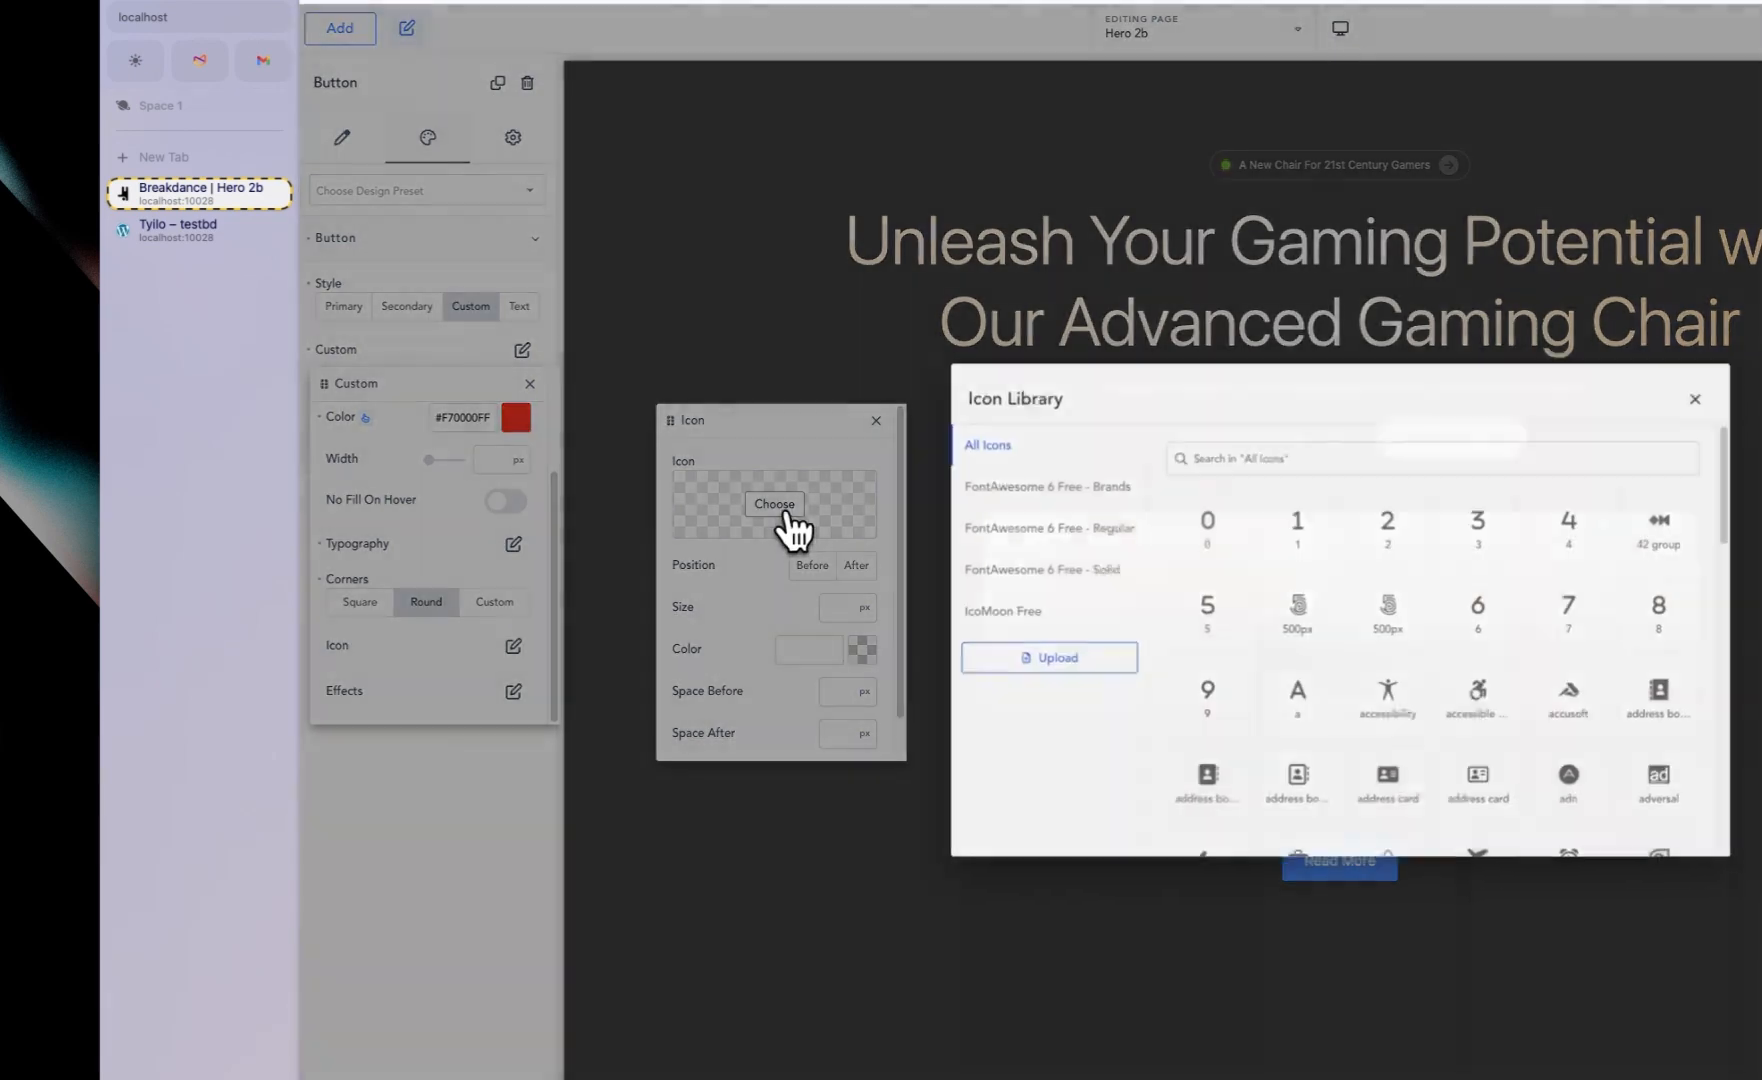
text(play)
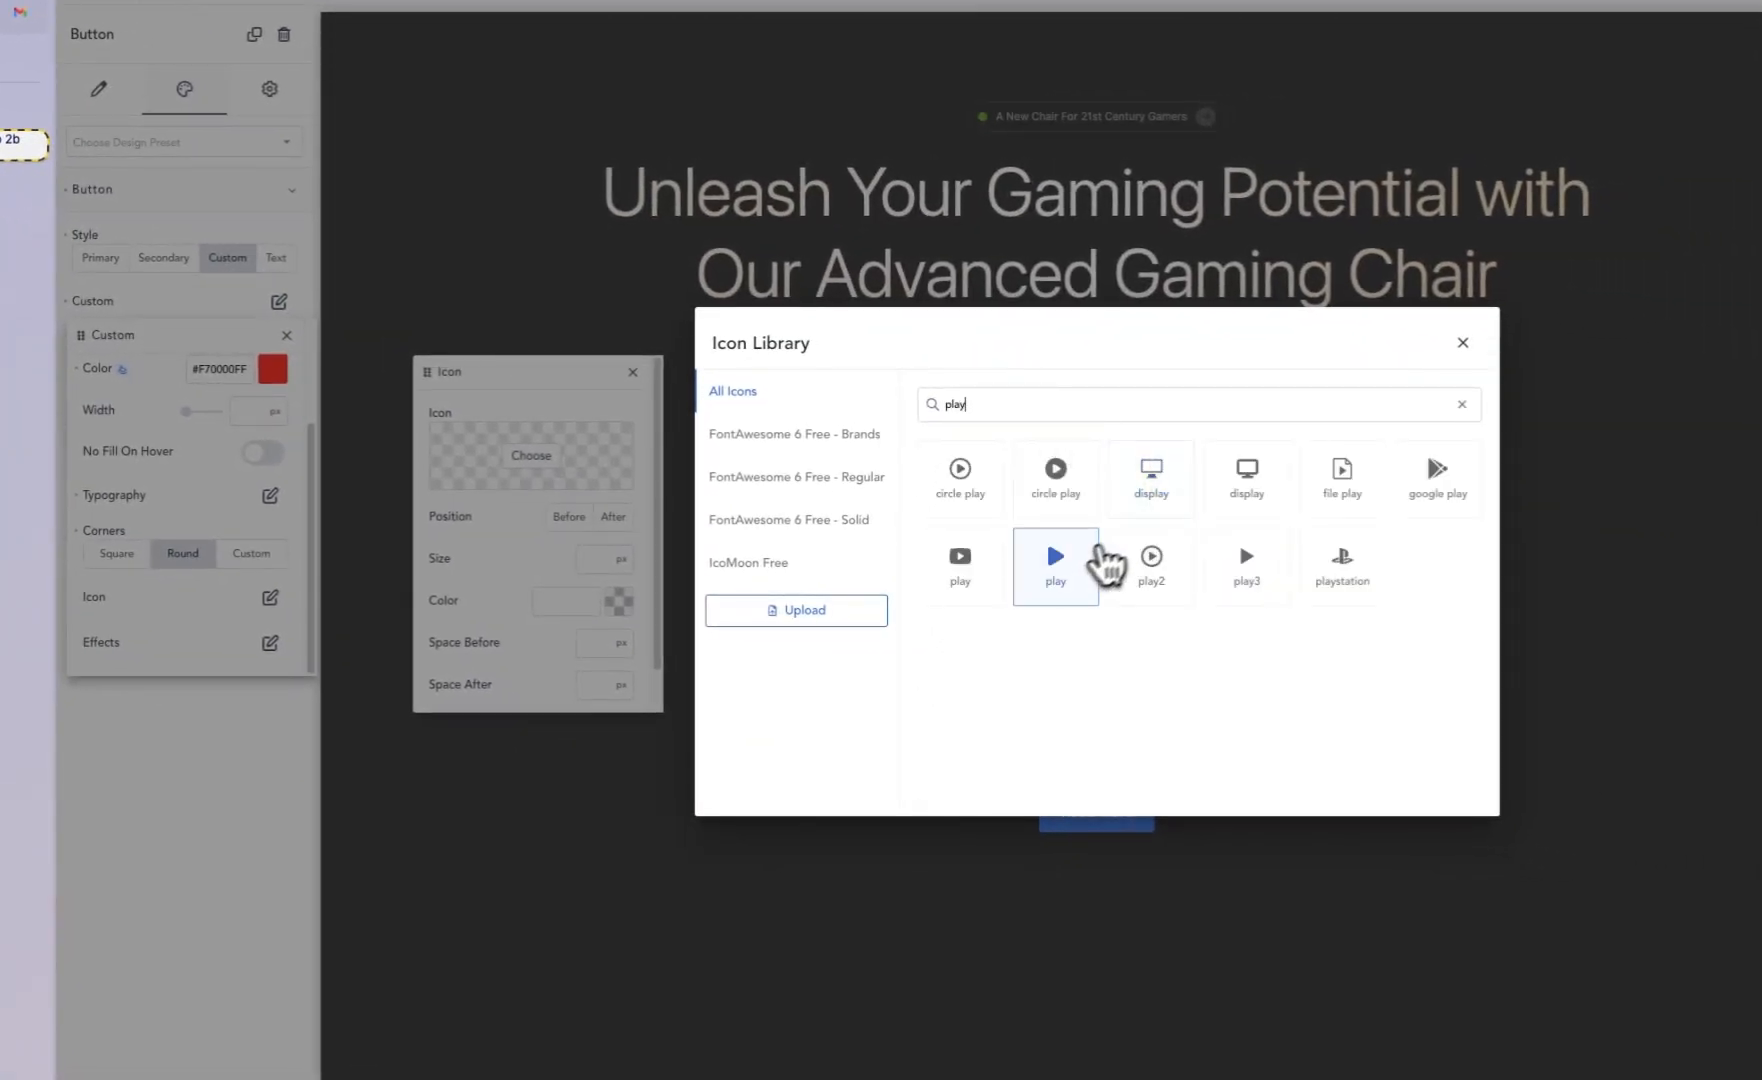
click(1070, 560)
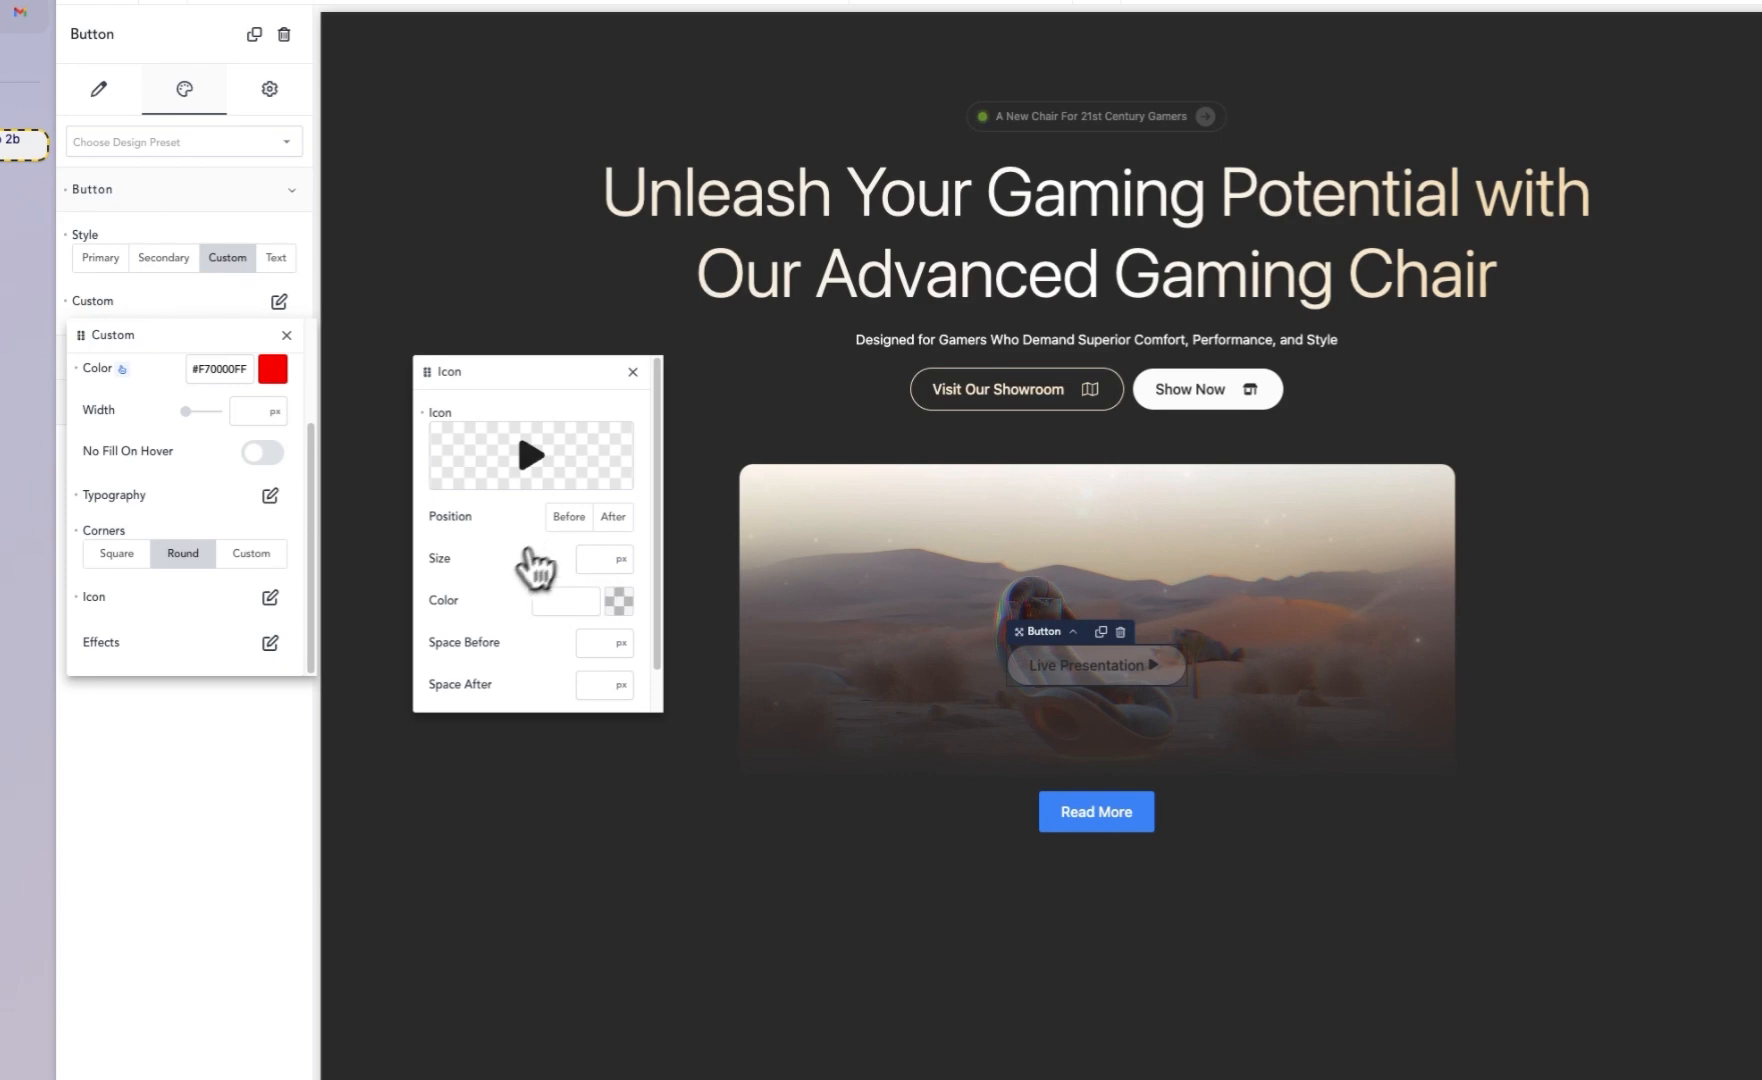
Step: Set the icon's Space Before to 20 px and save the page
scroll(537, 677, down, 1)
scroll(537, 677, down, 2)
click(590, 608)
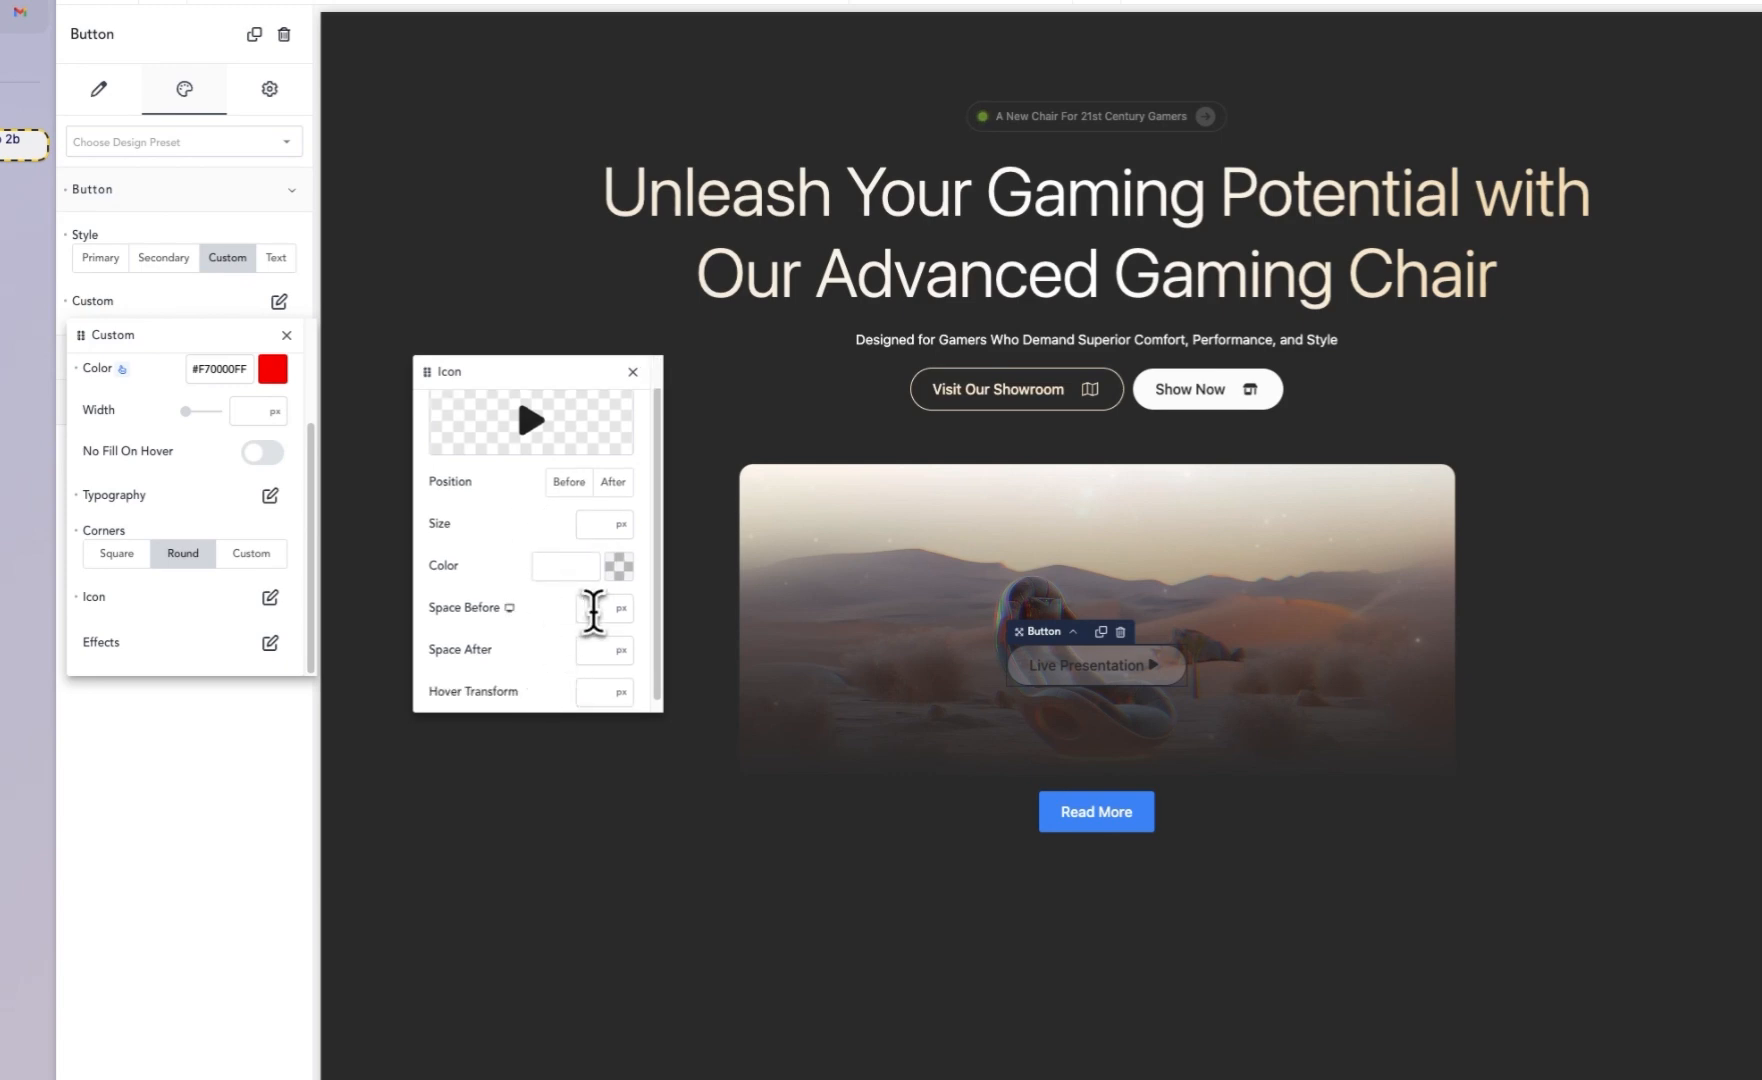
text(20)
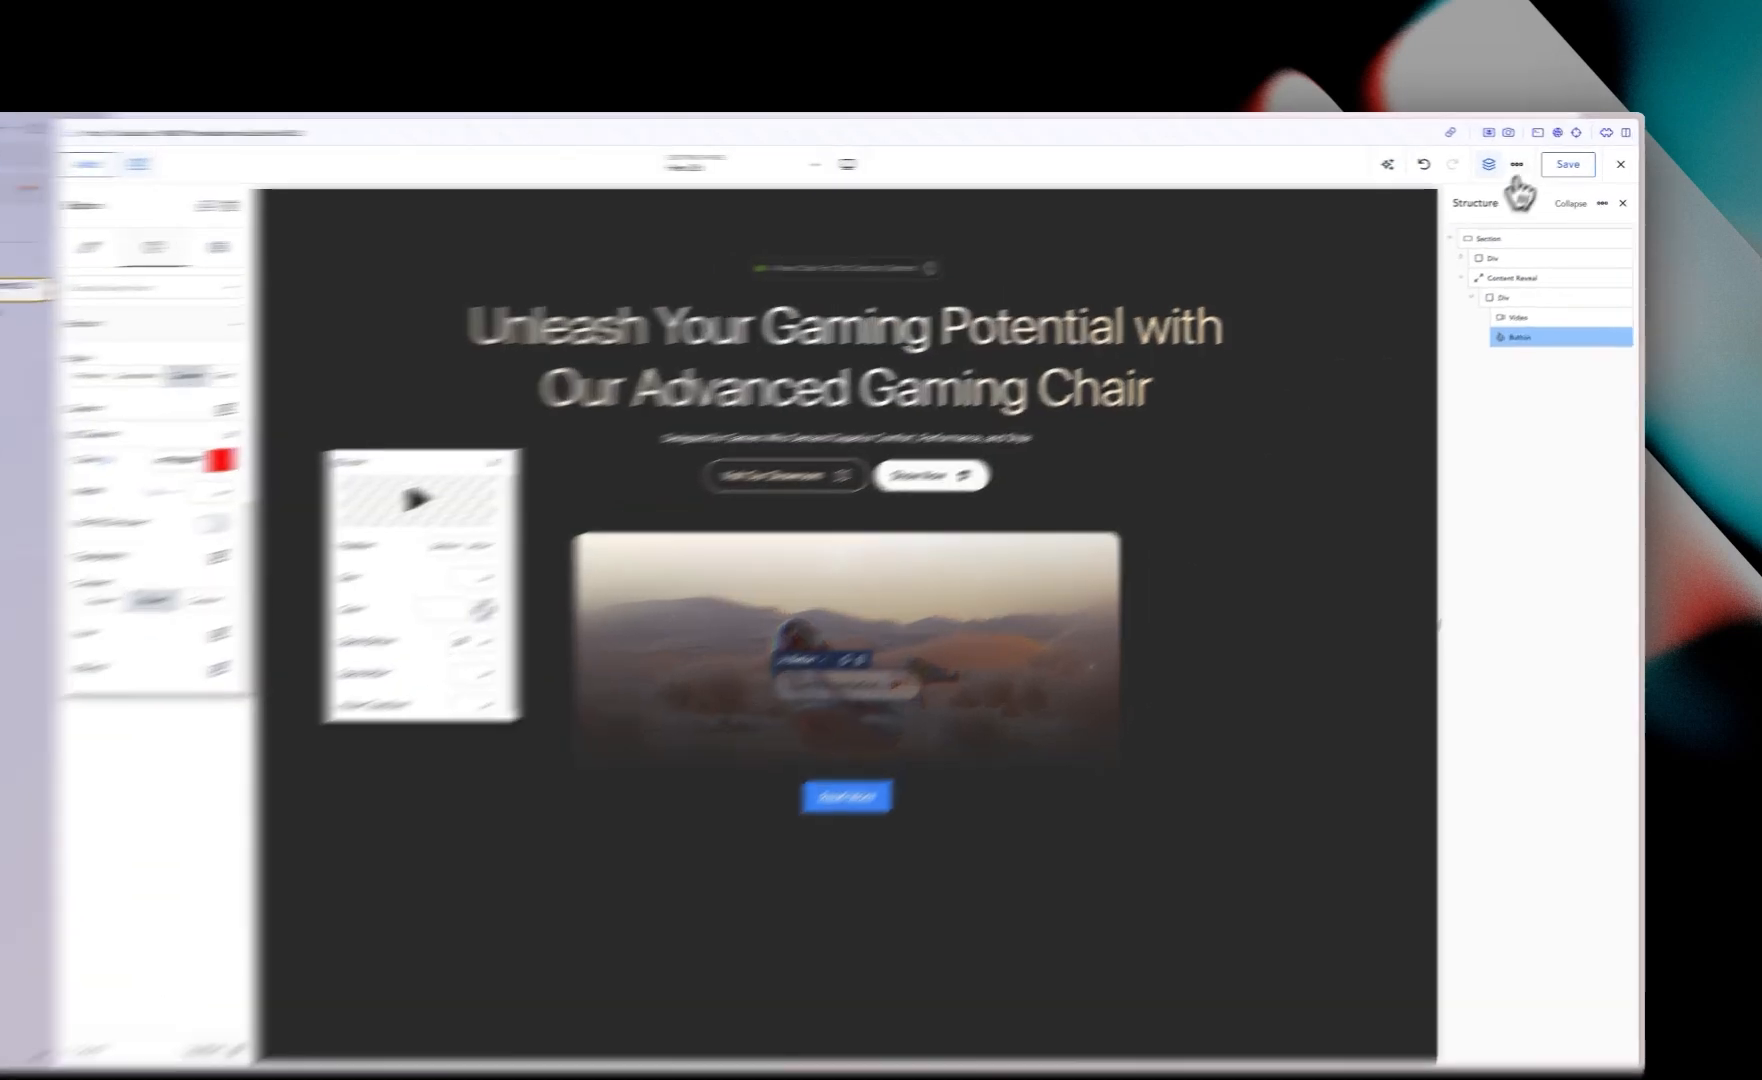
click(1577, 165)
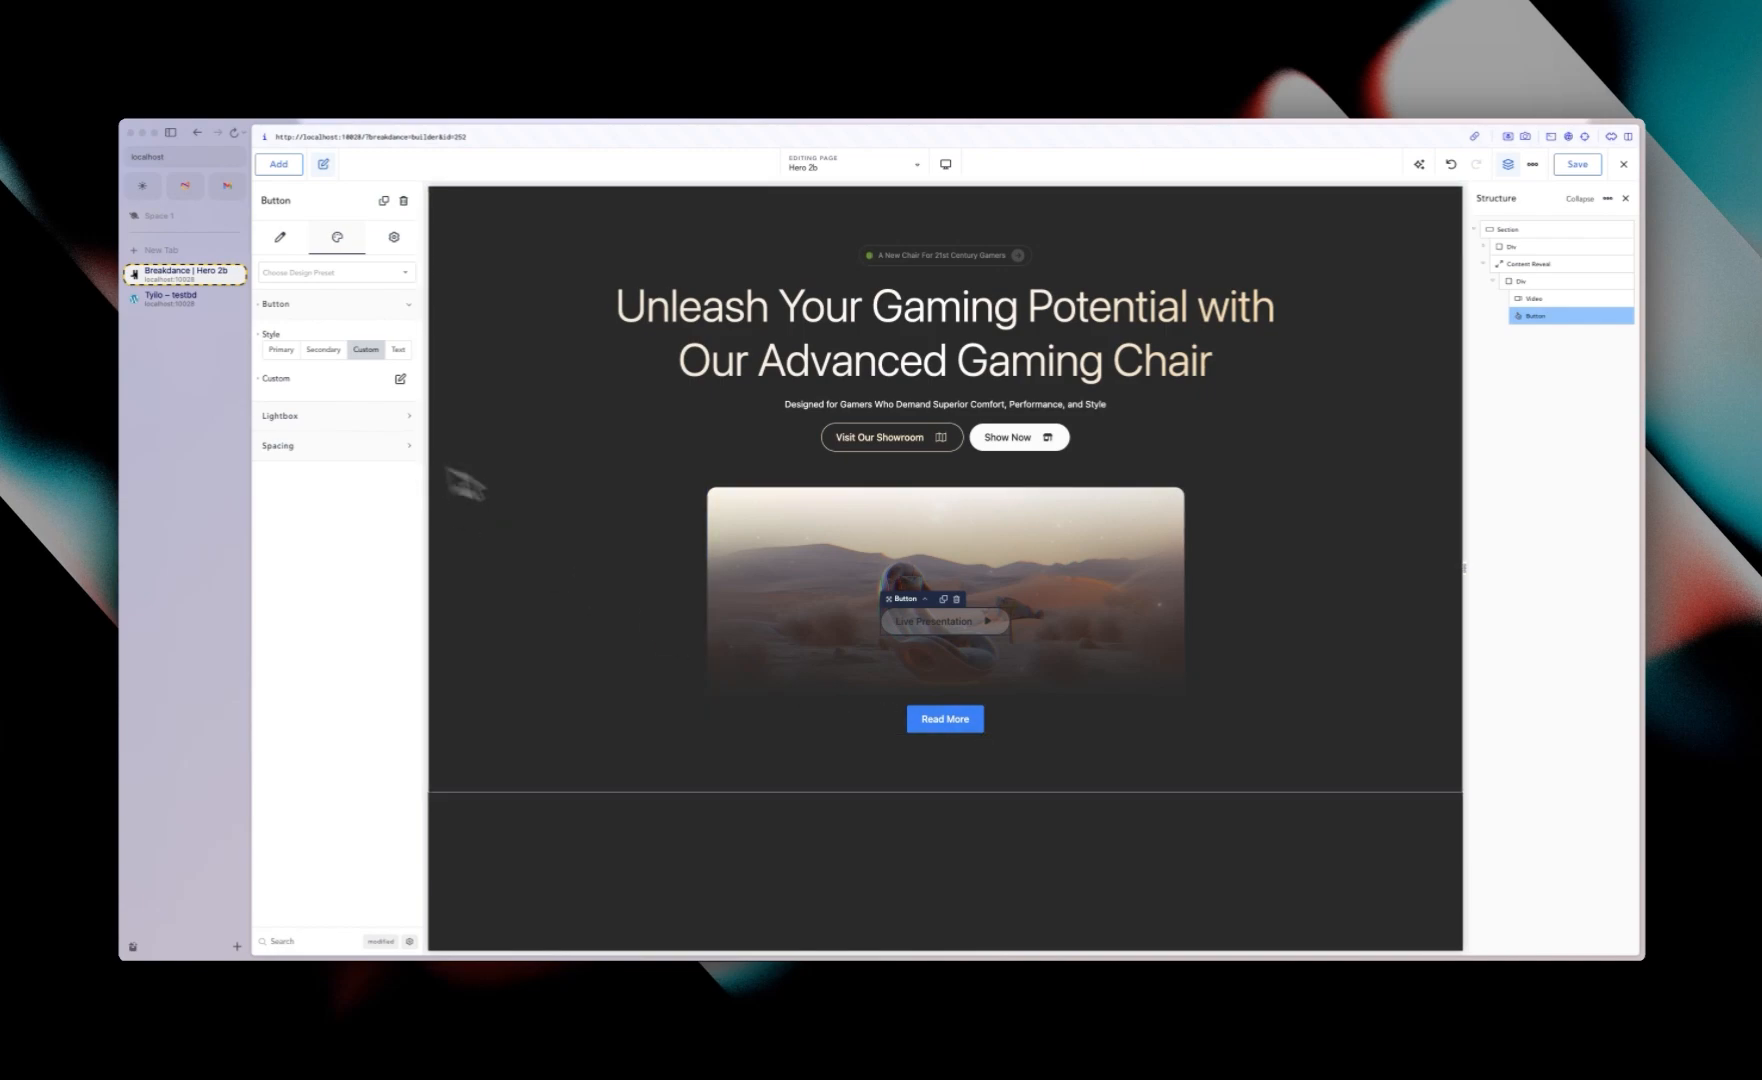
Step: Check the live site's row of press logos below the video
click(170, 297)
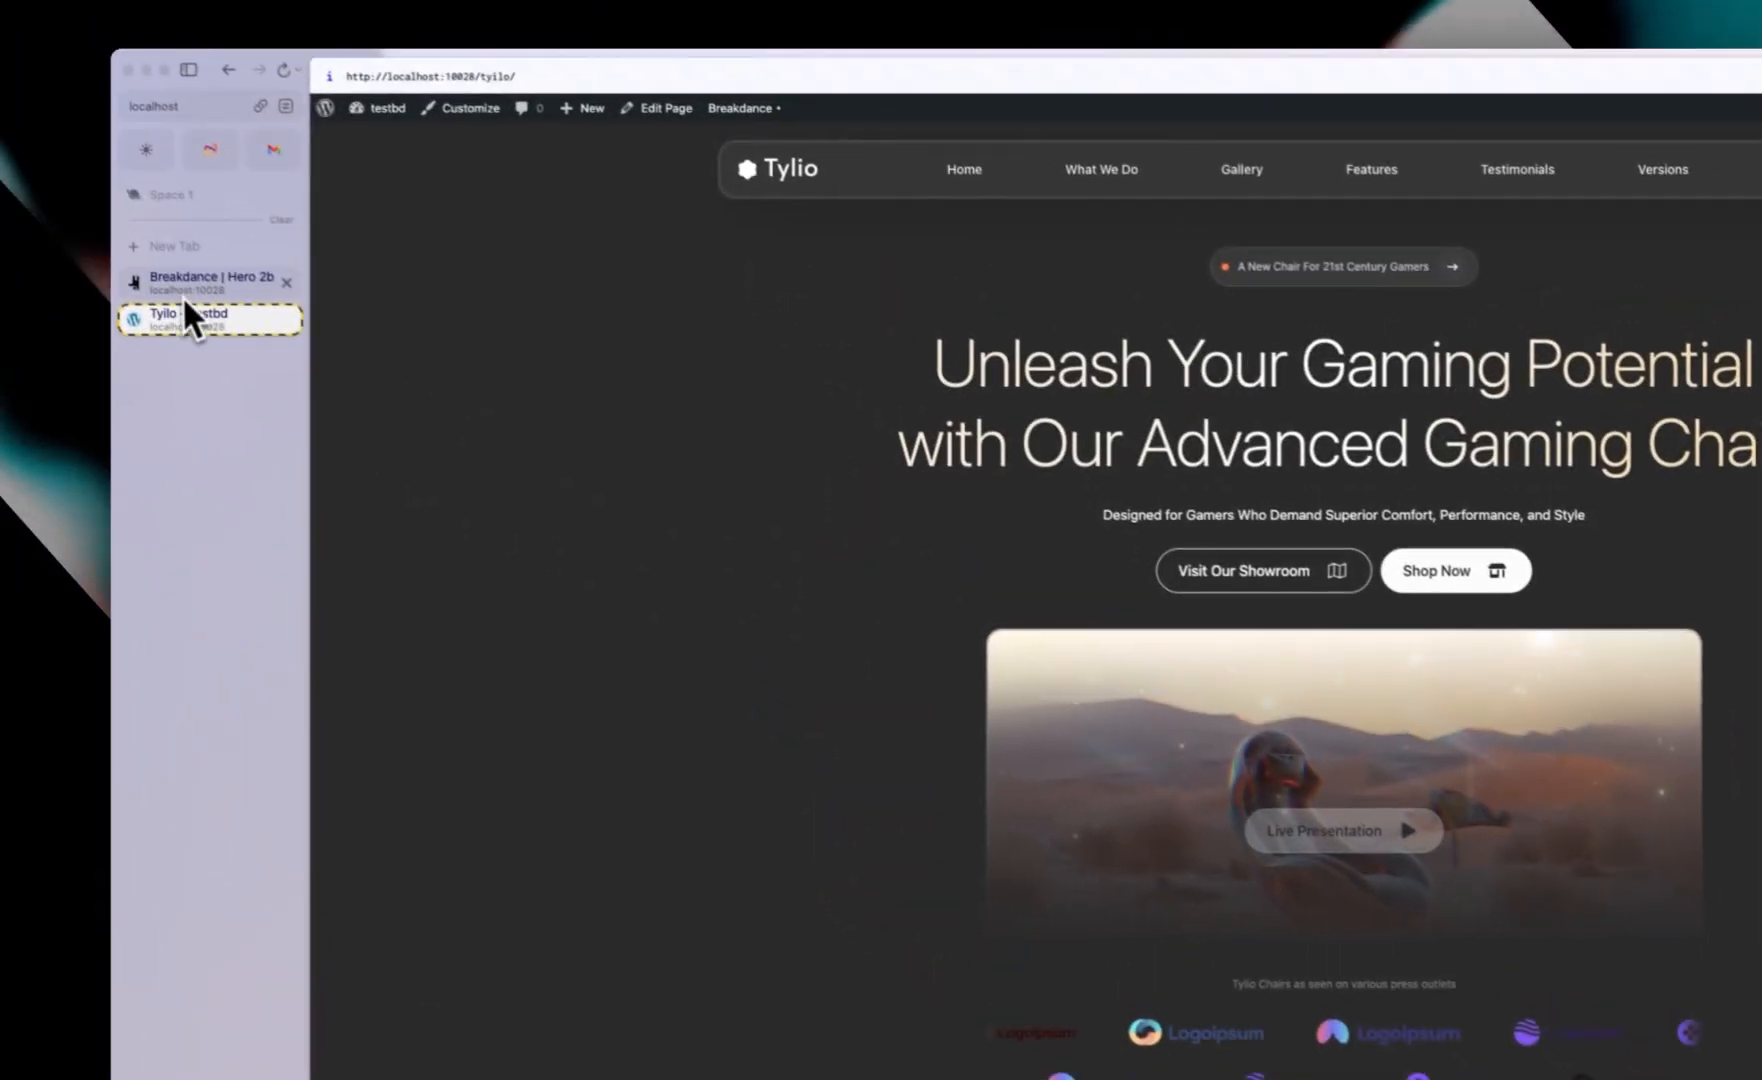
click(190, 295)
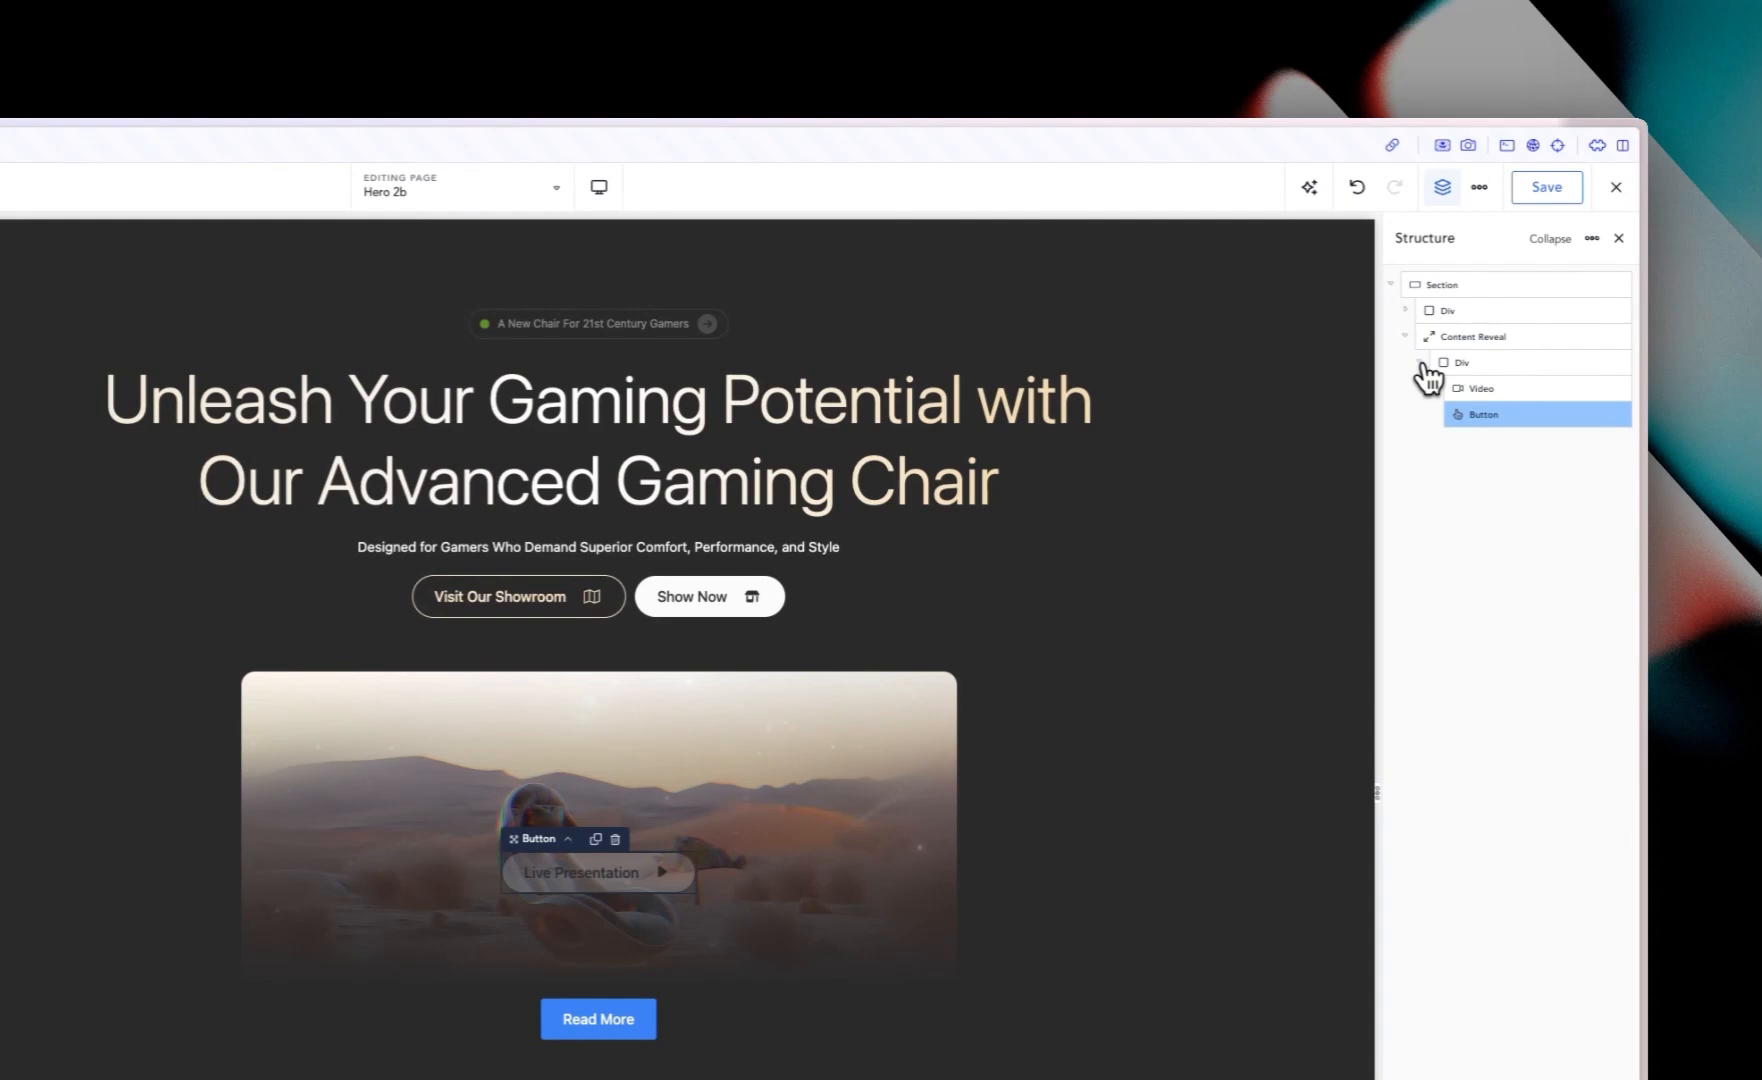
Step: Add a Logo List element to the hero section below the video
click(1418, 364)
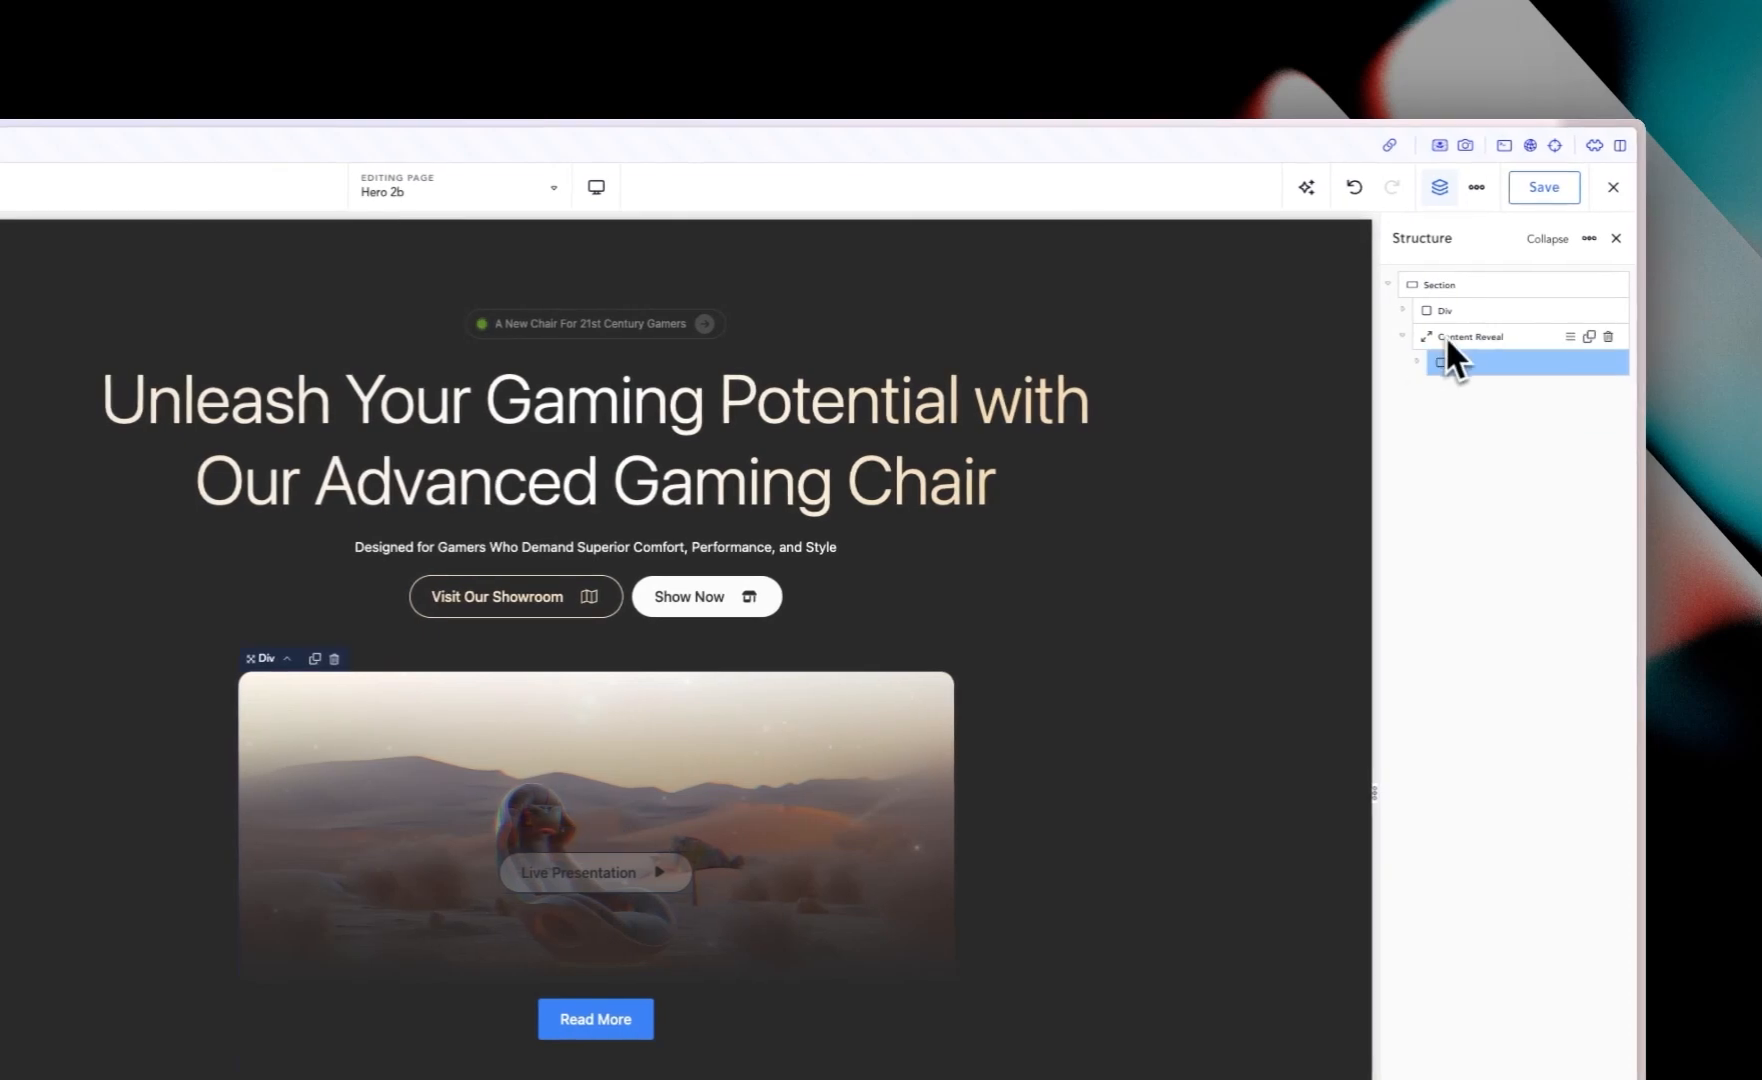
click(1402, 337)
click(1443, 284)
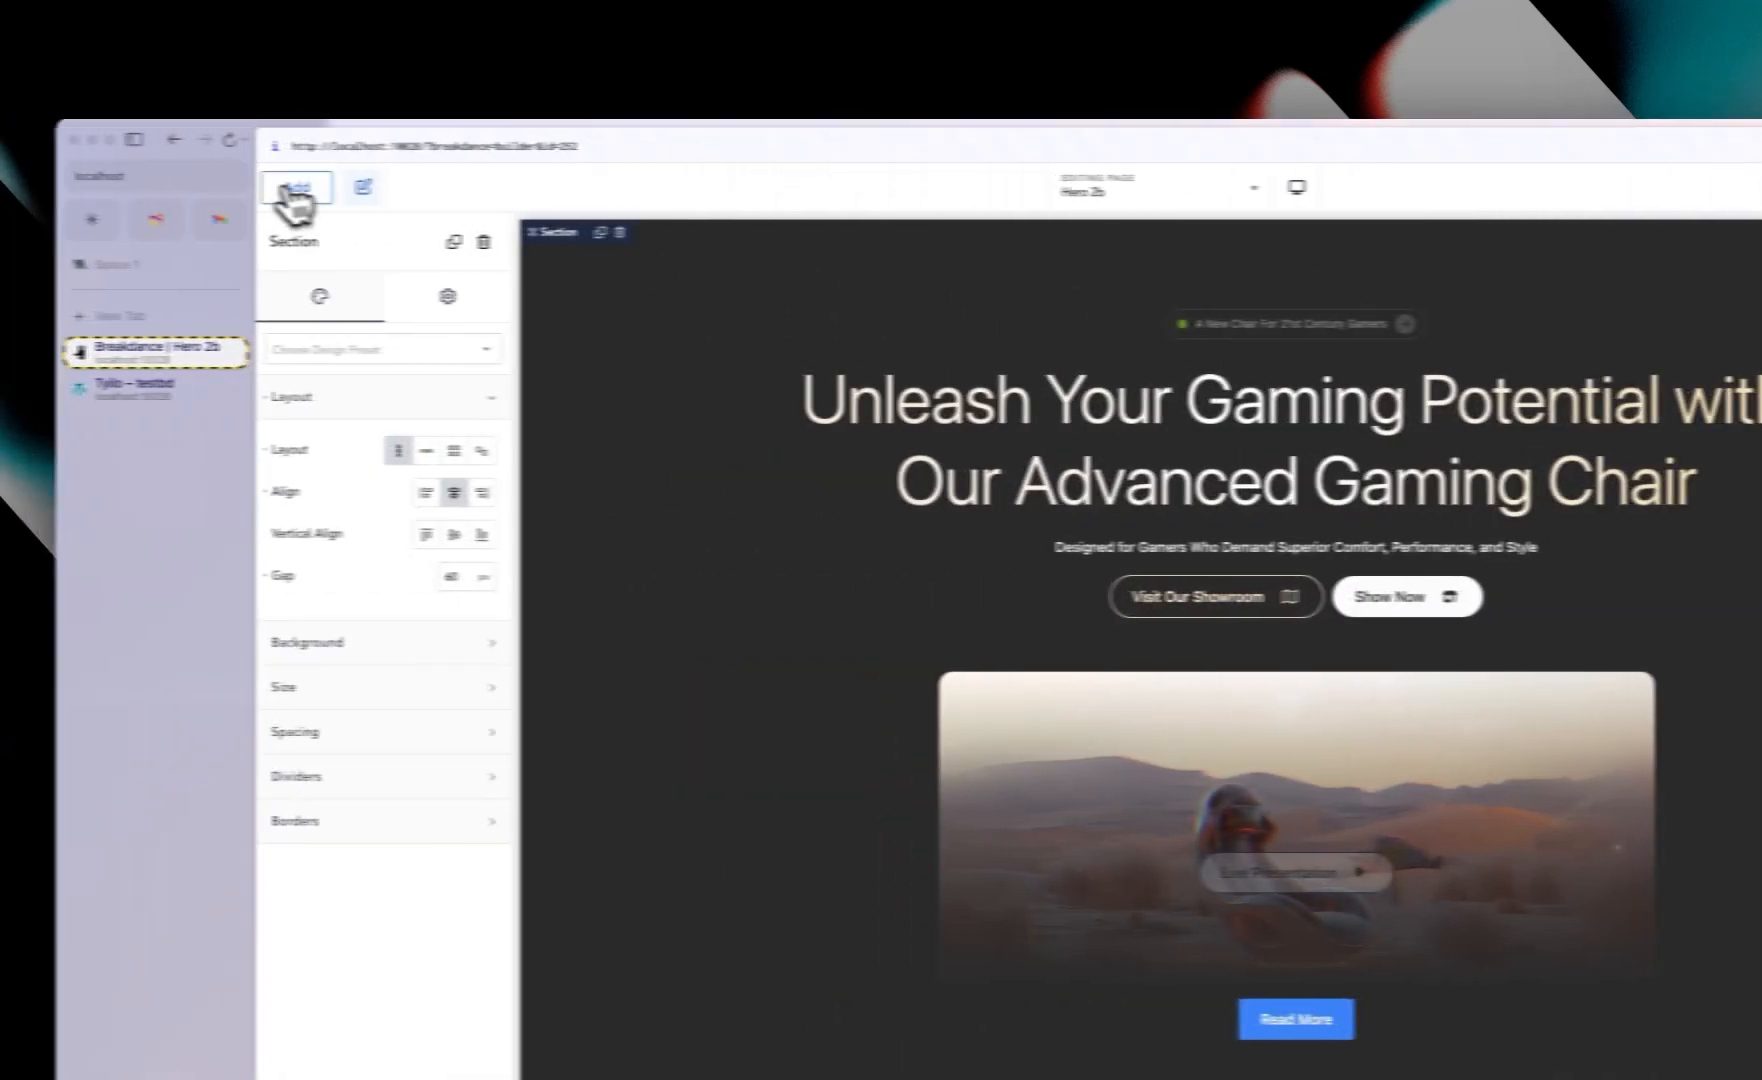
click(300, 190)
click(417, 565)
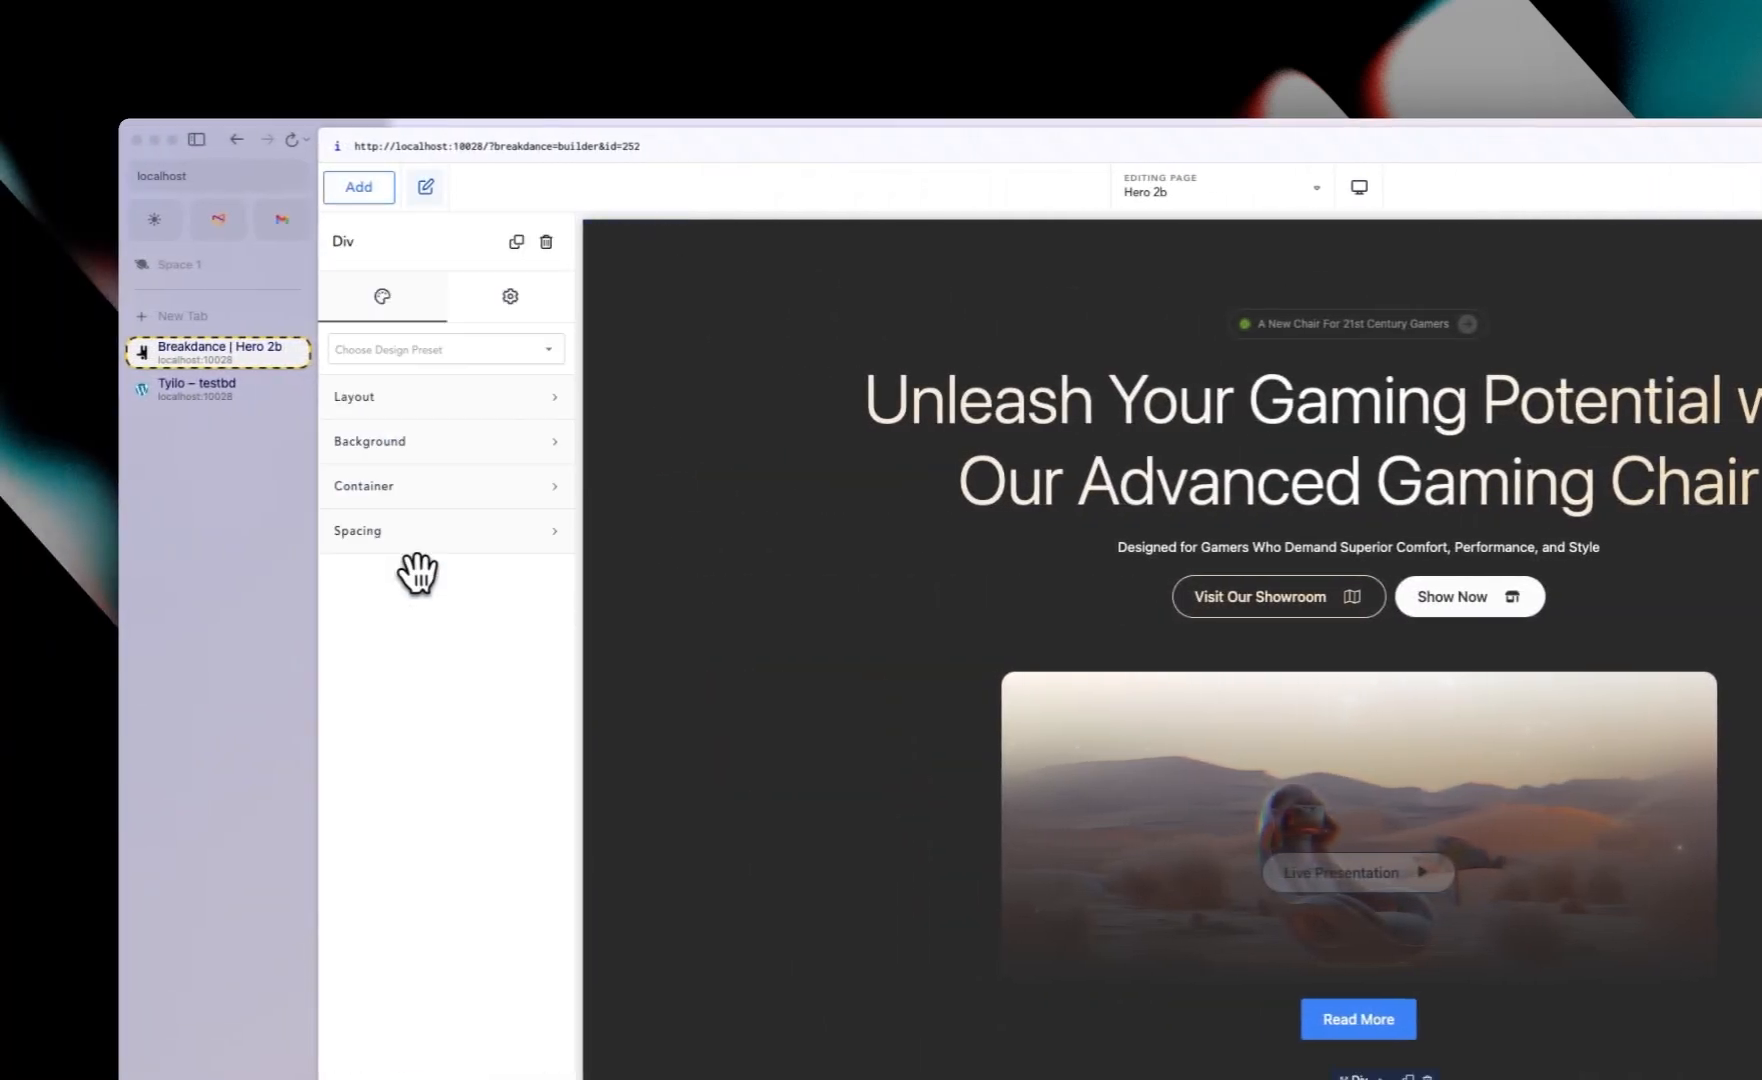
click(362, 190)
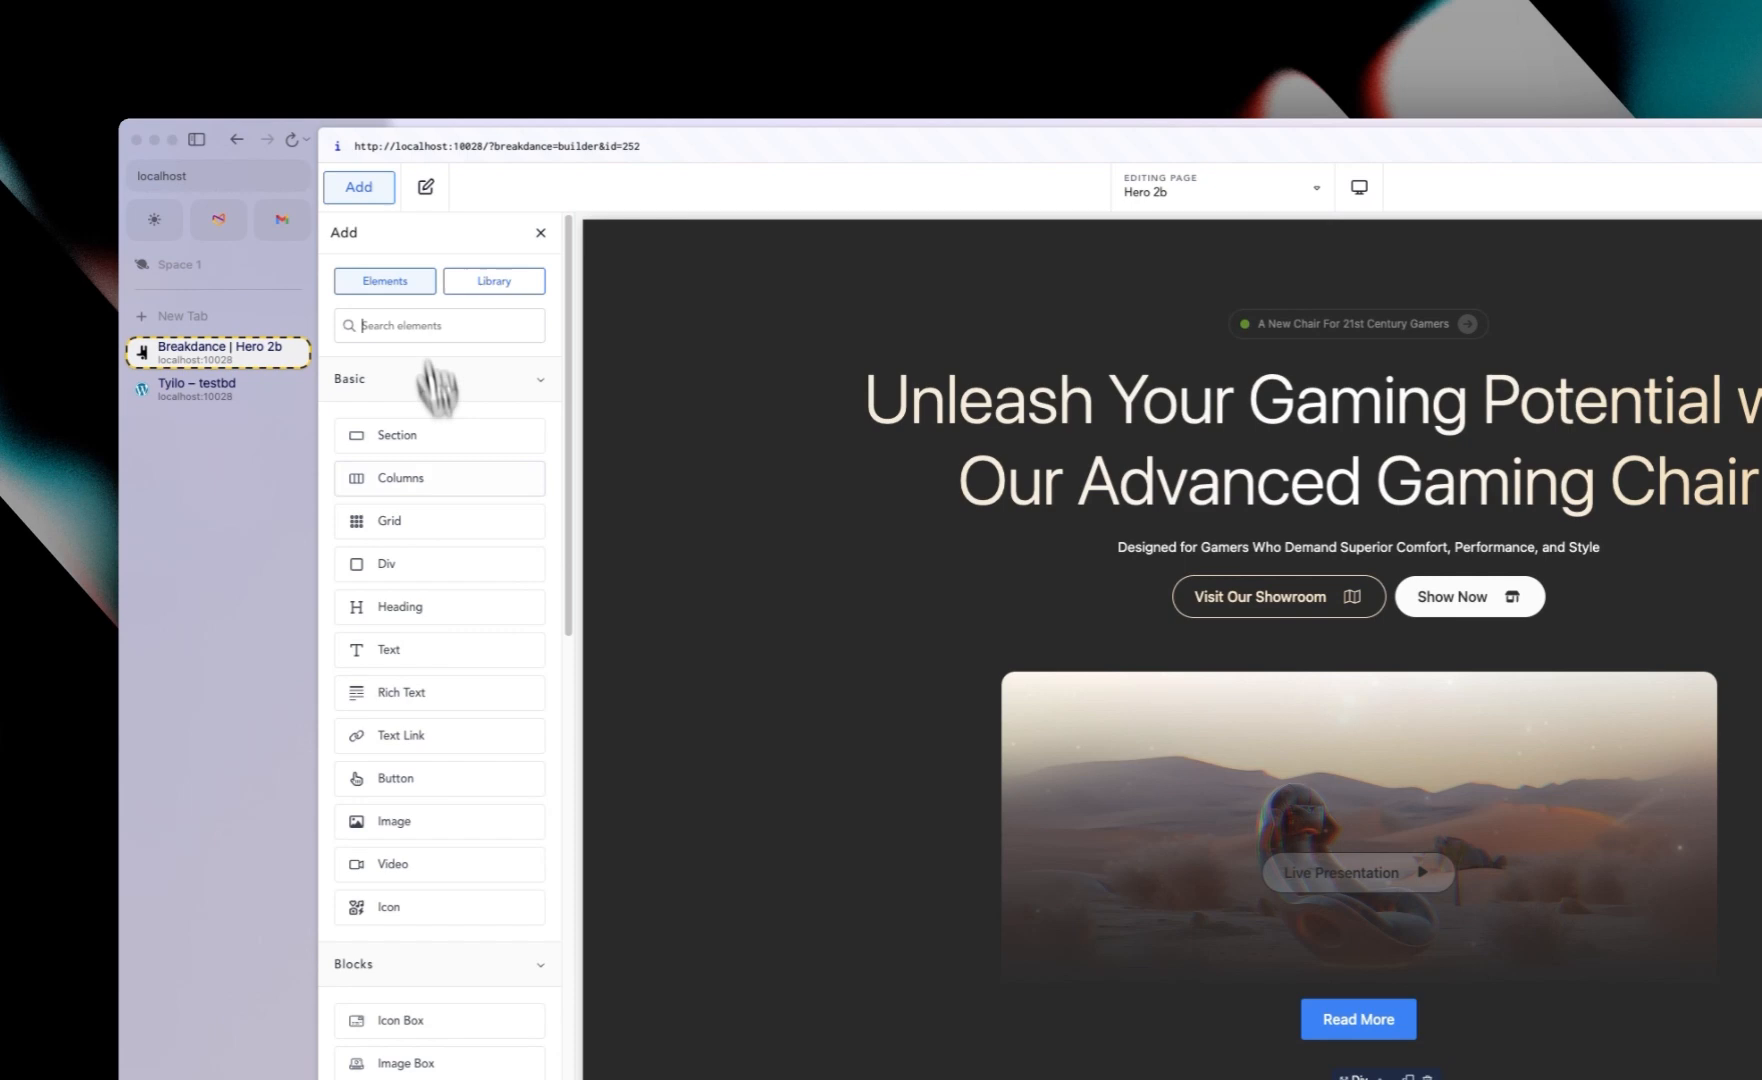
click(449, 660)
click(352, 185)
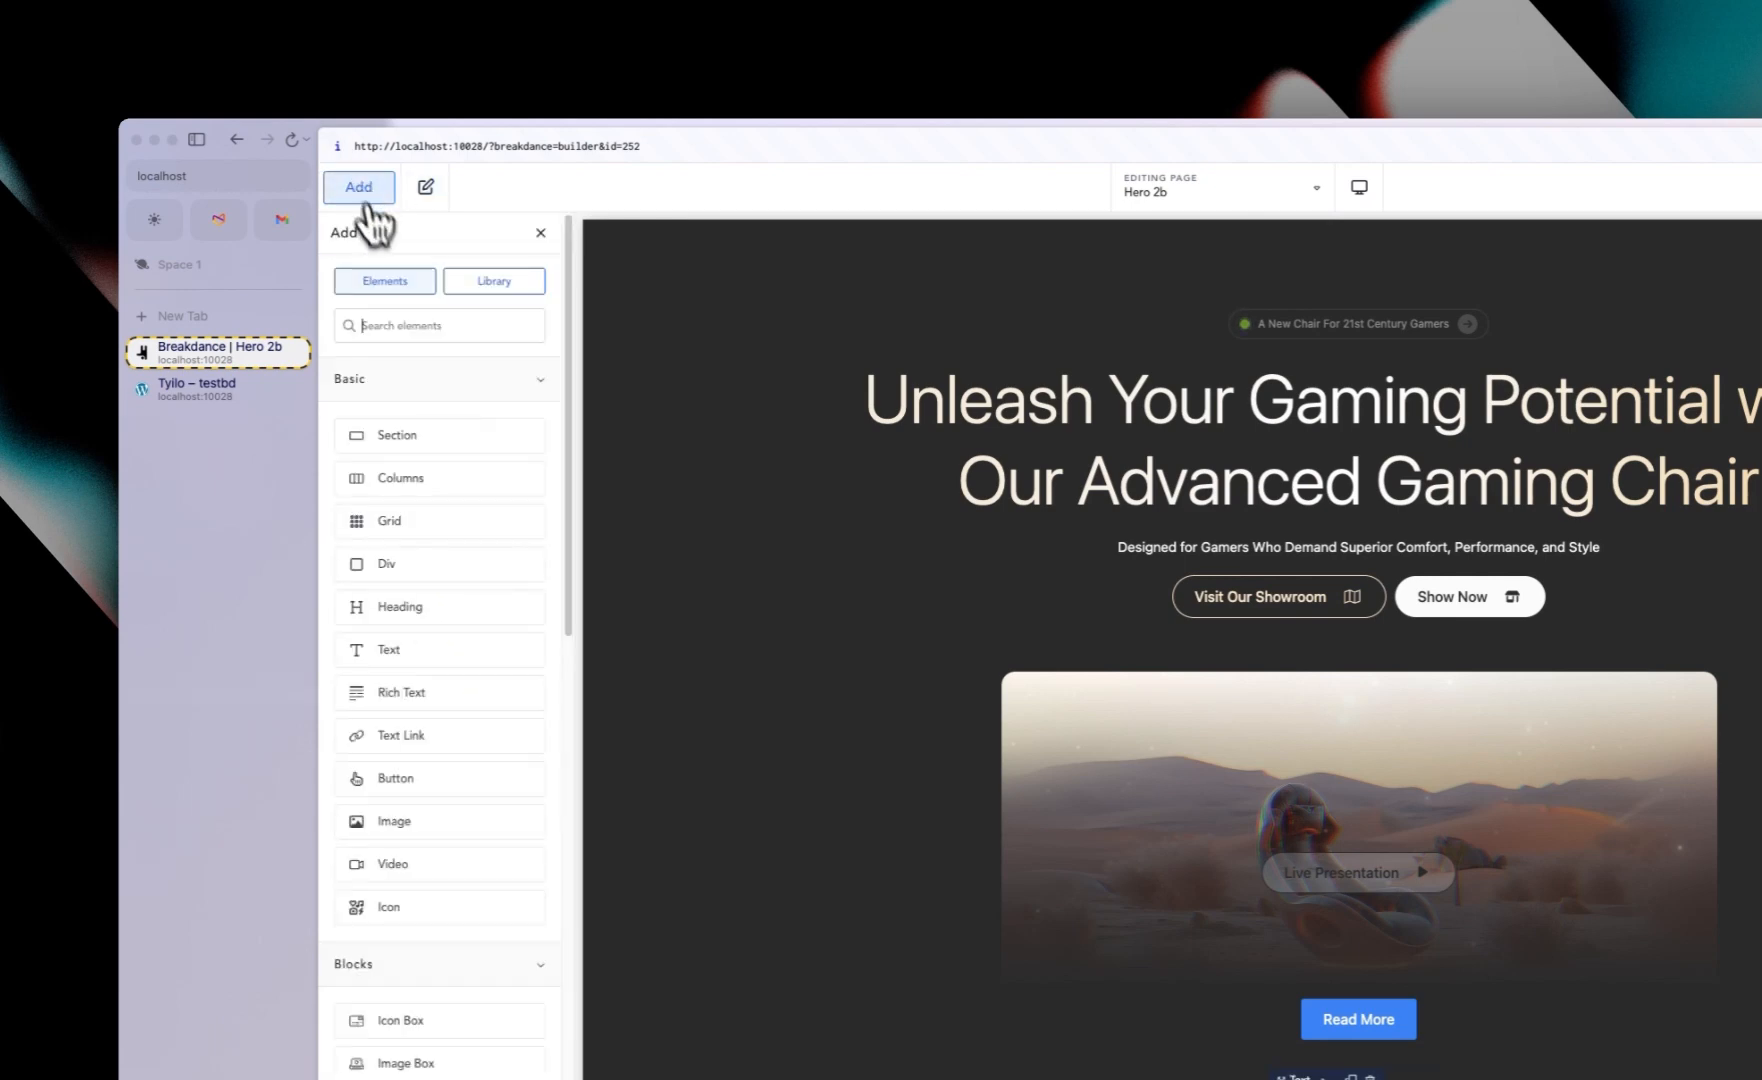
text(logo)
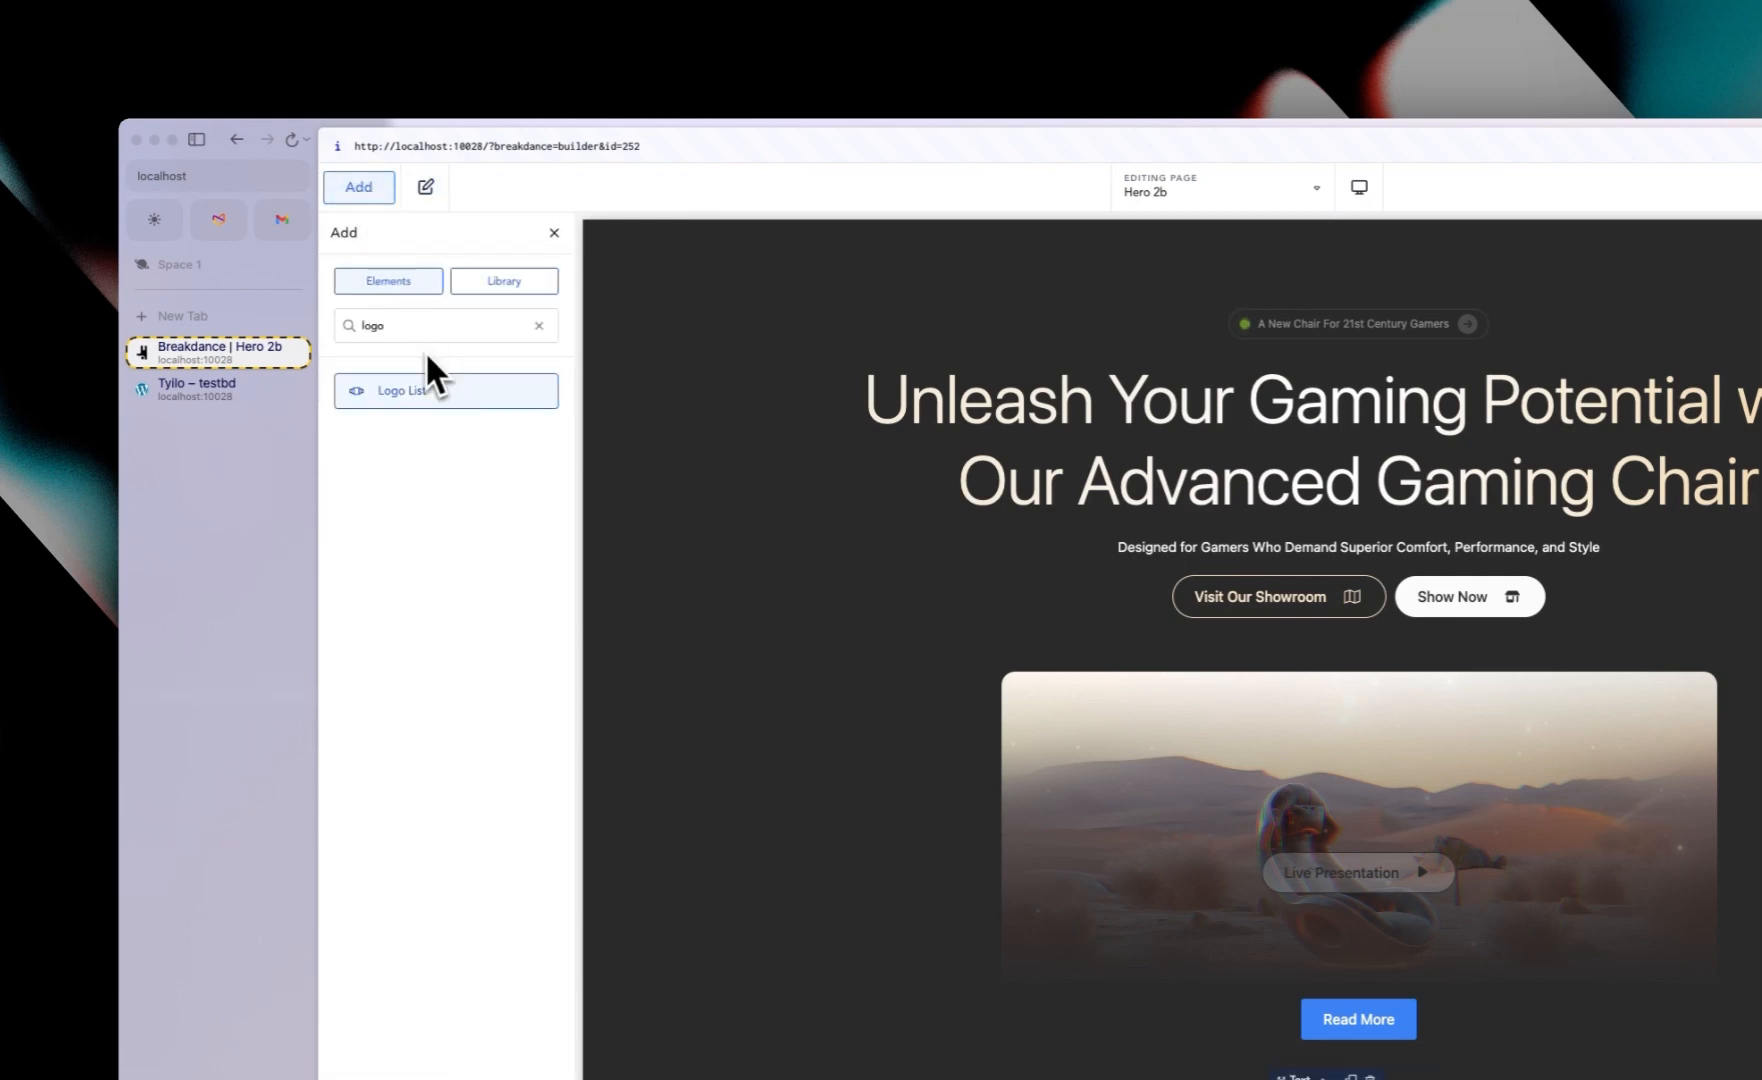
click(425, 380)
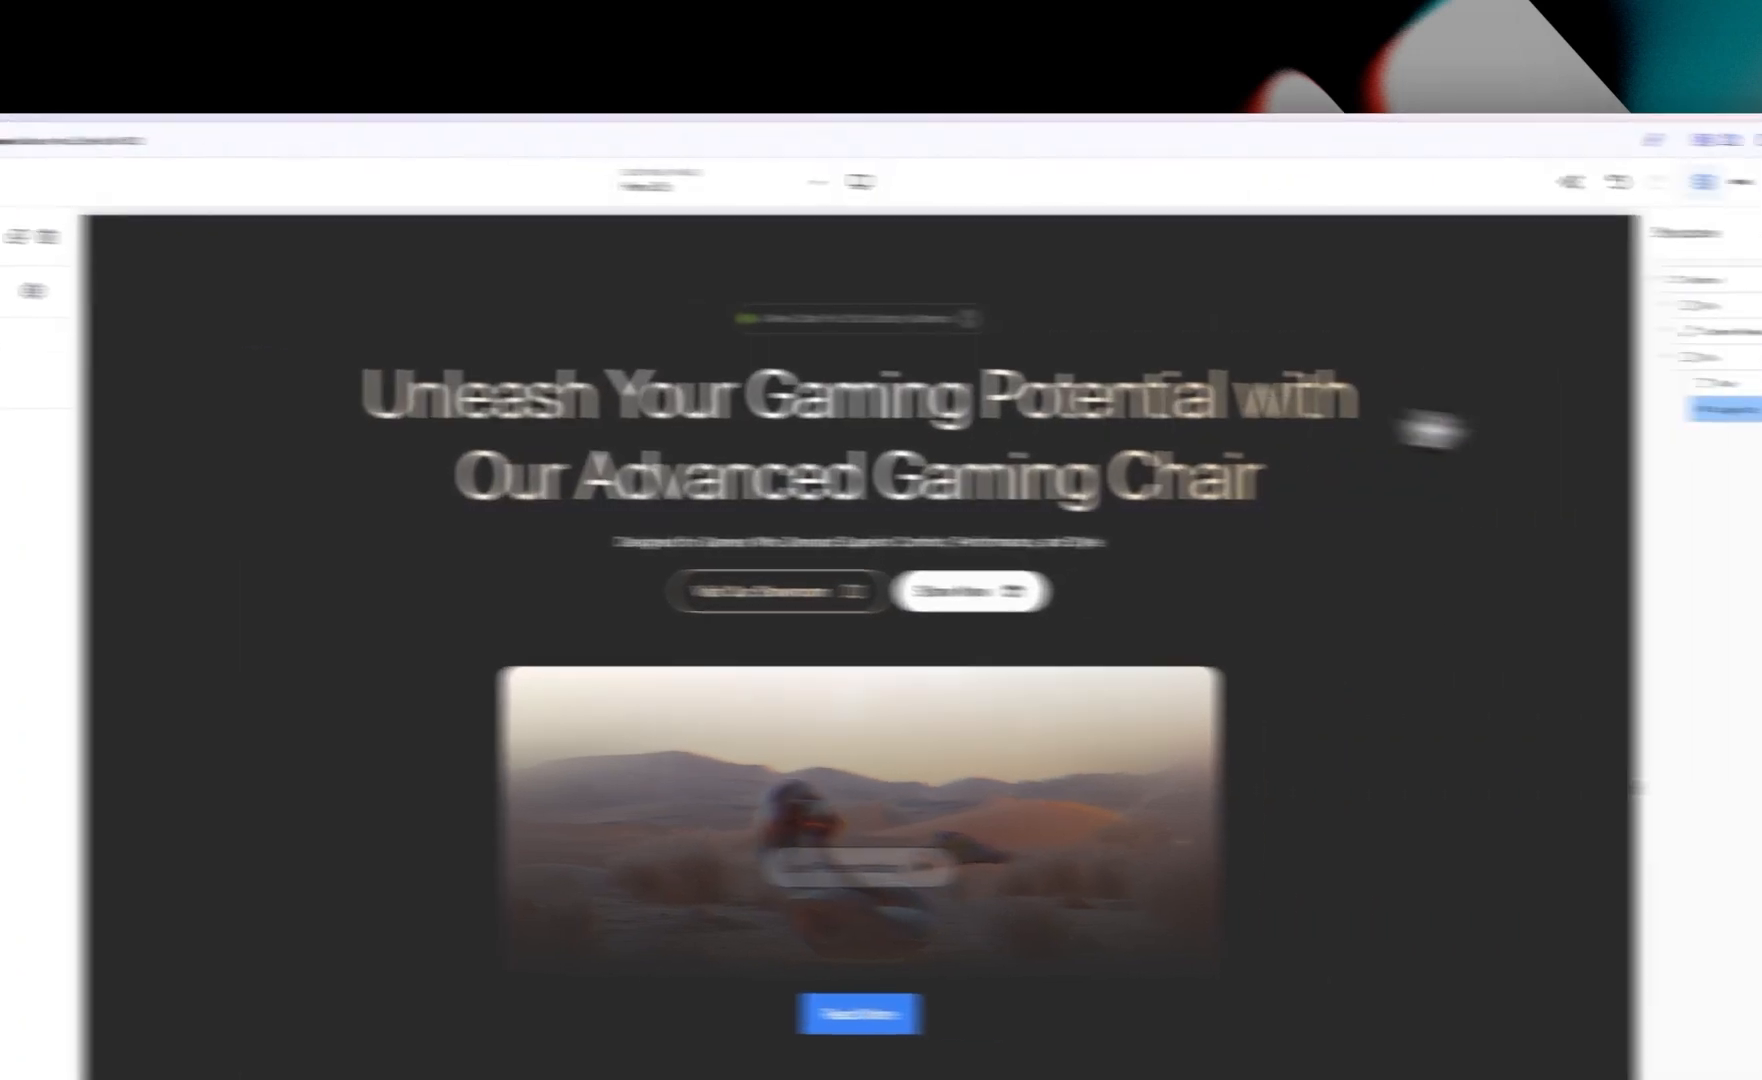
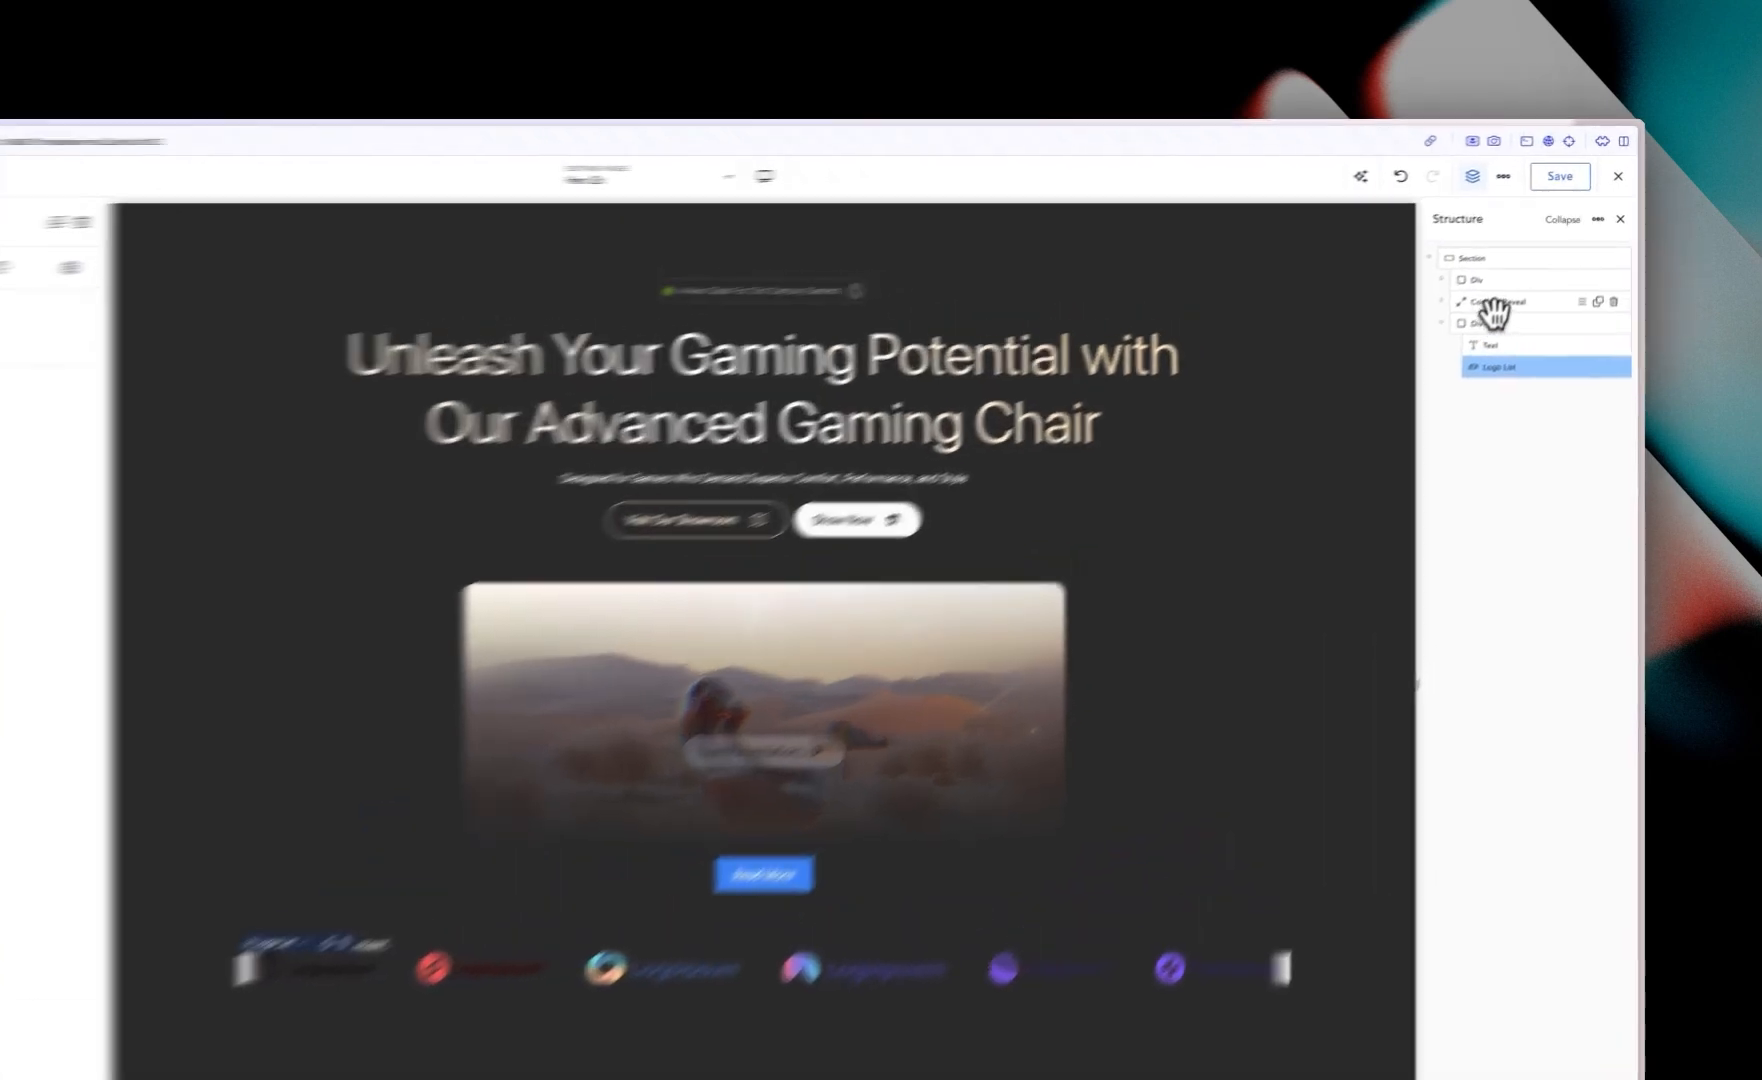
Step: Set the container width of the Div holding the text and logo list to 750 px
click(1516, 264)
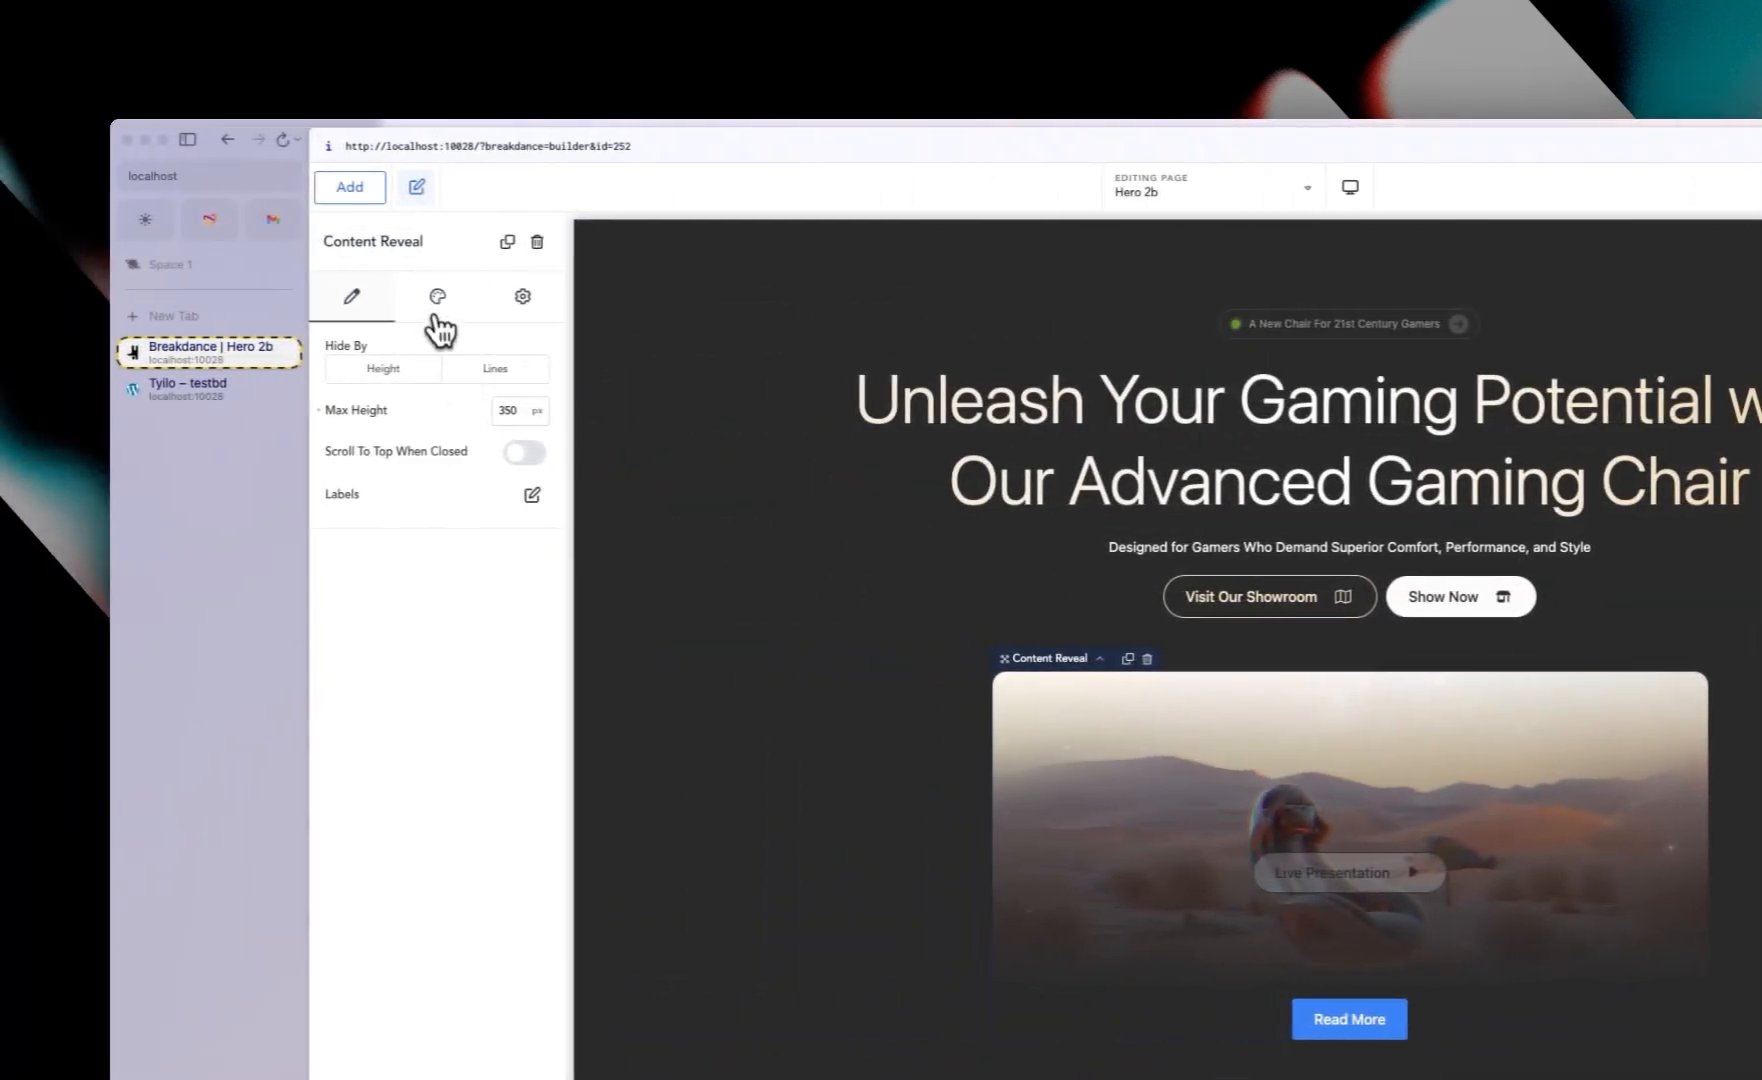
click(420, 318)
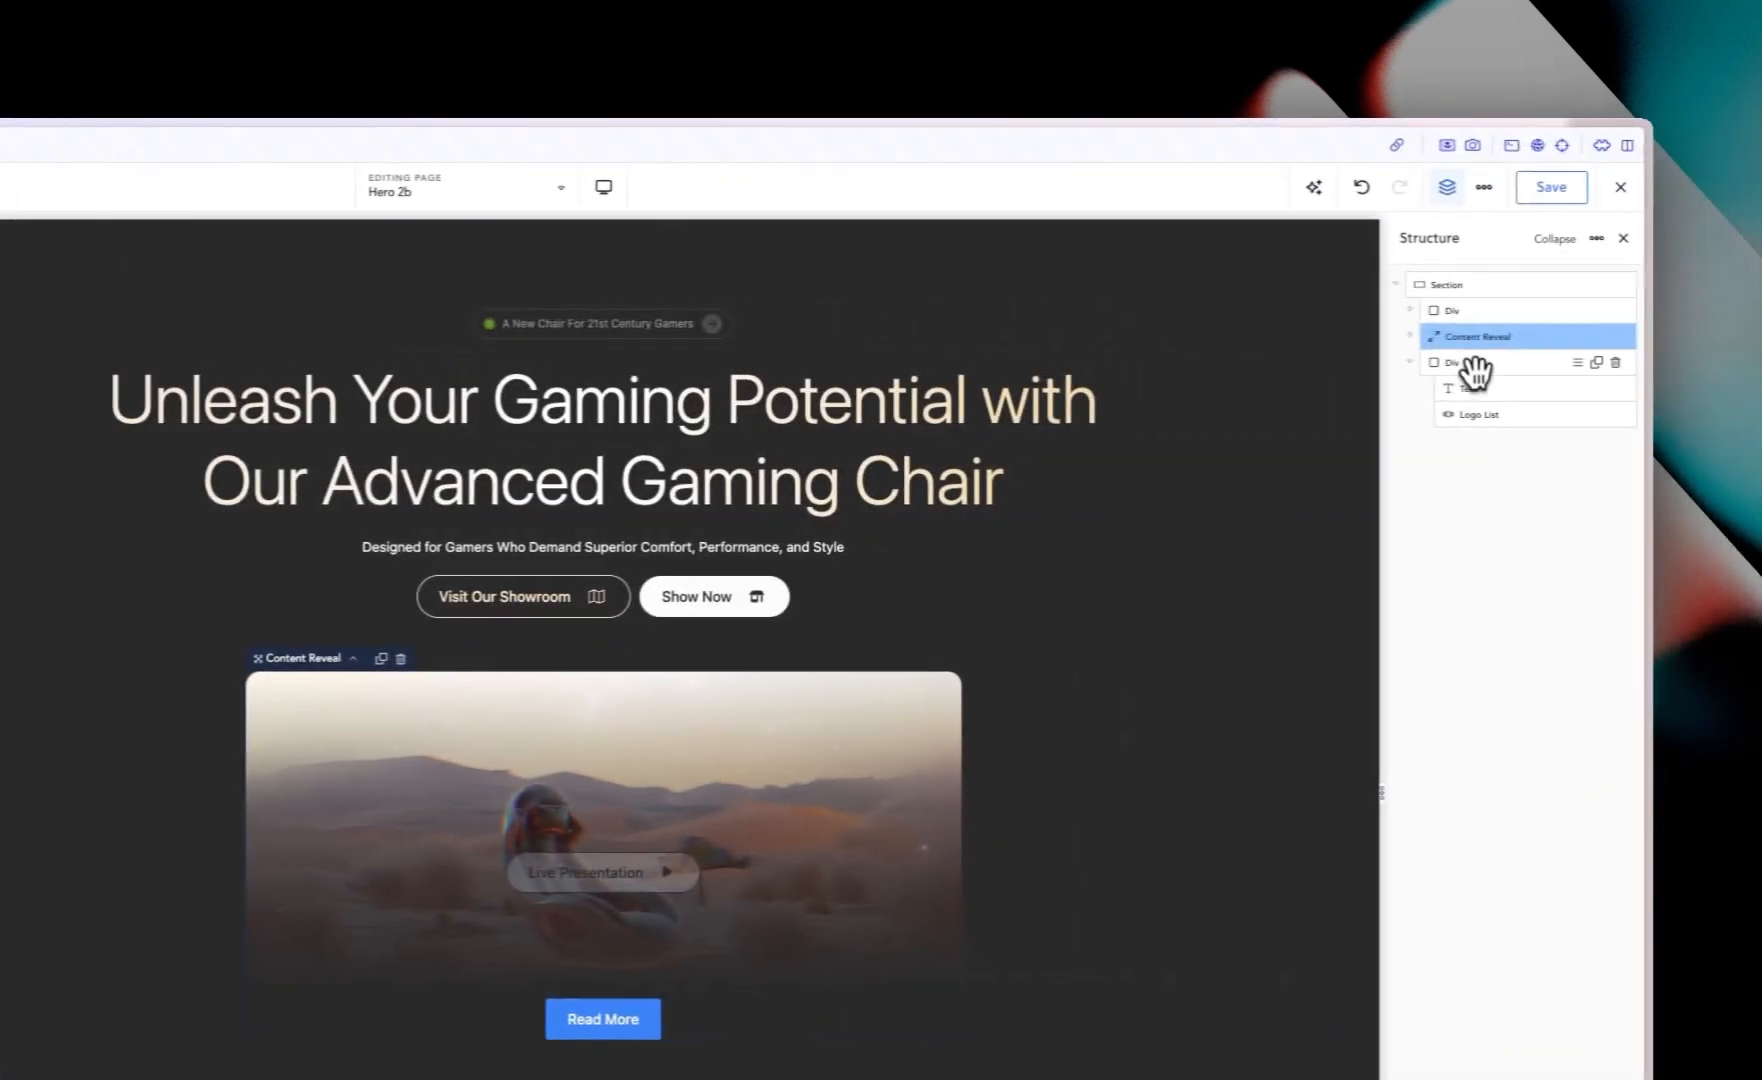
click(1467, 361)
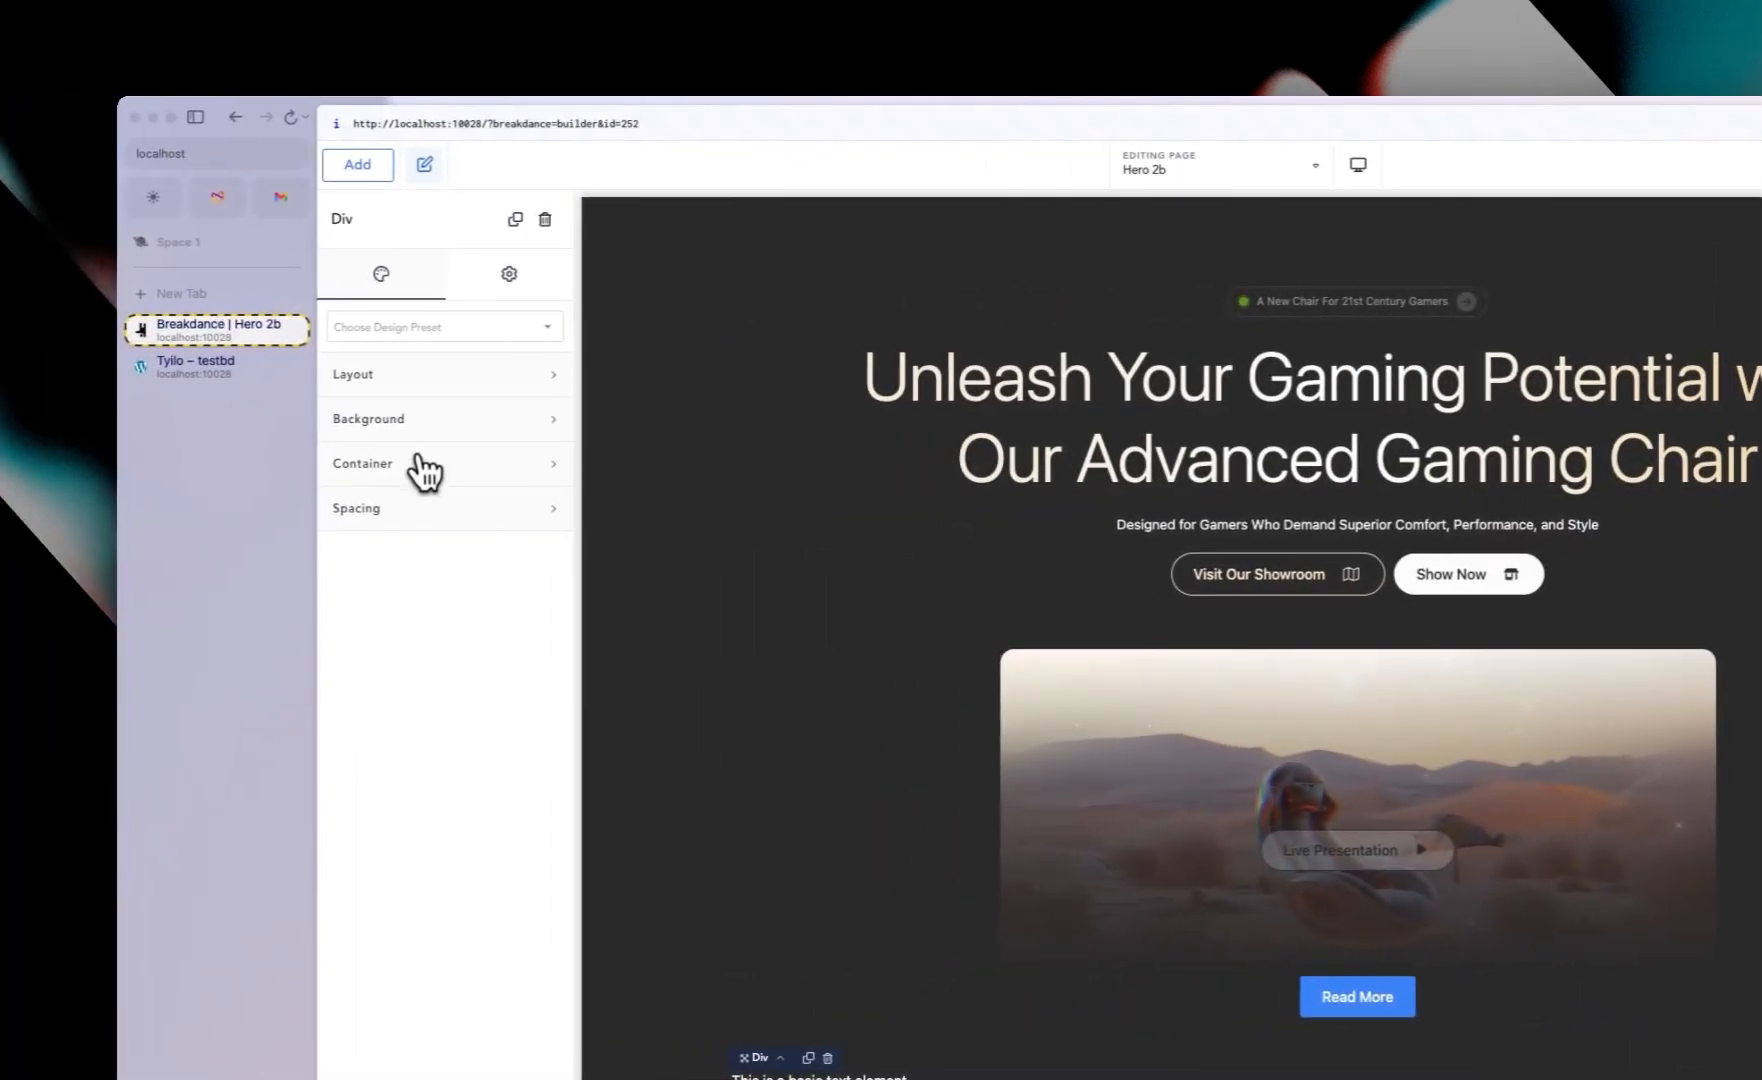
click(425, 466)
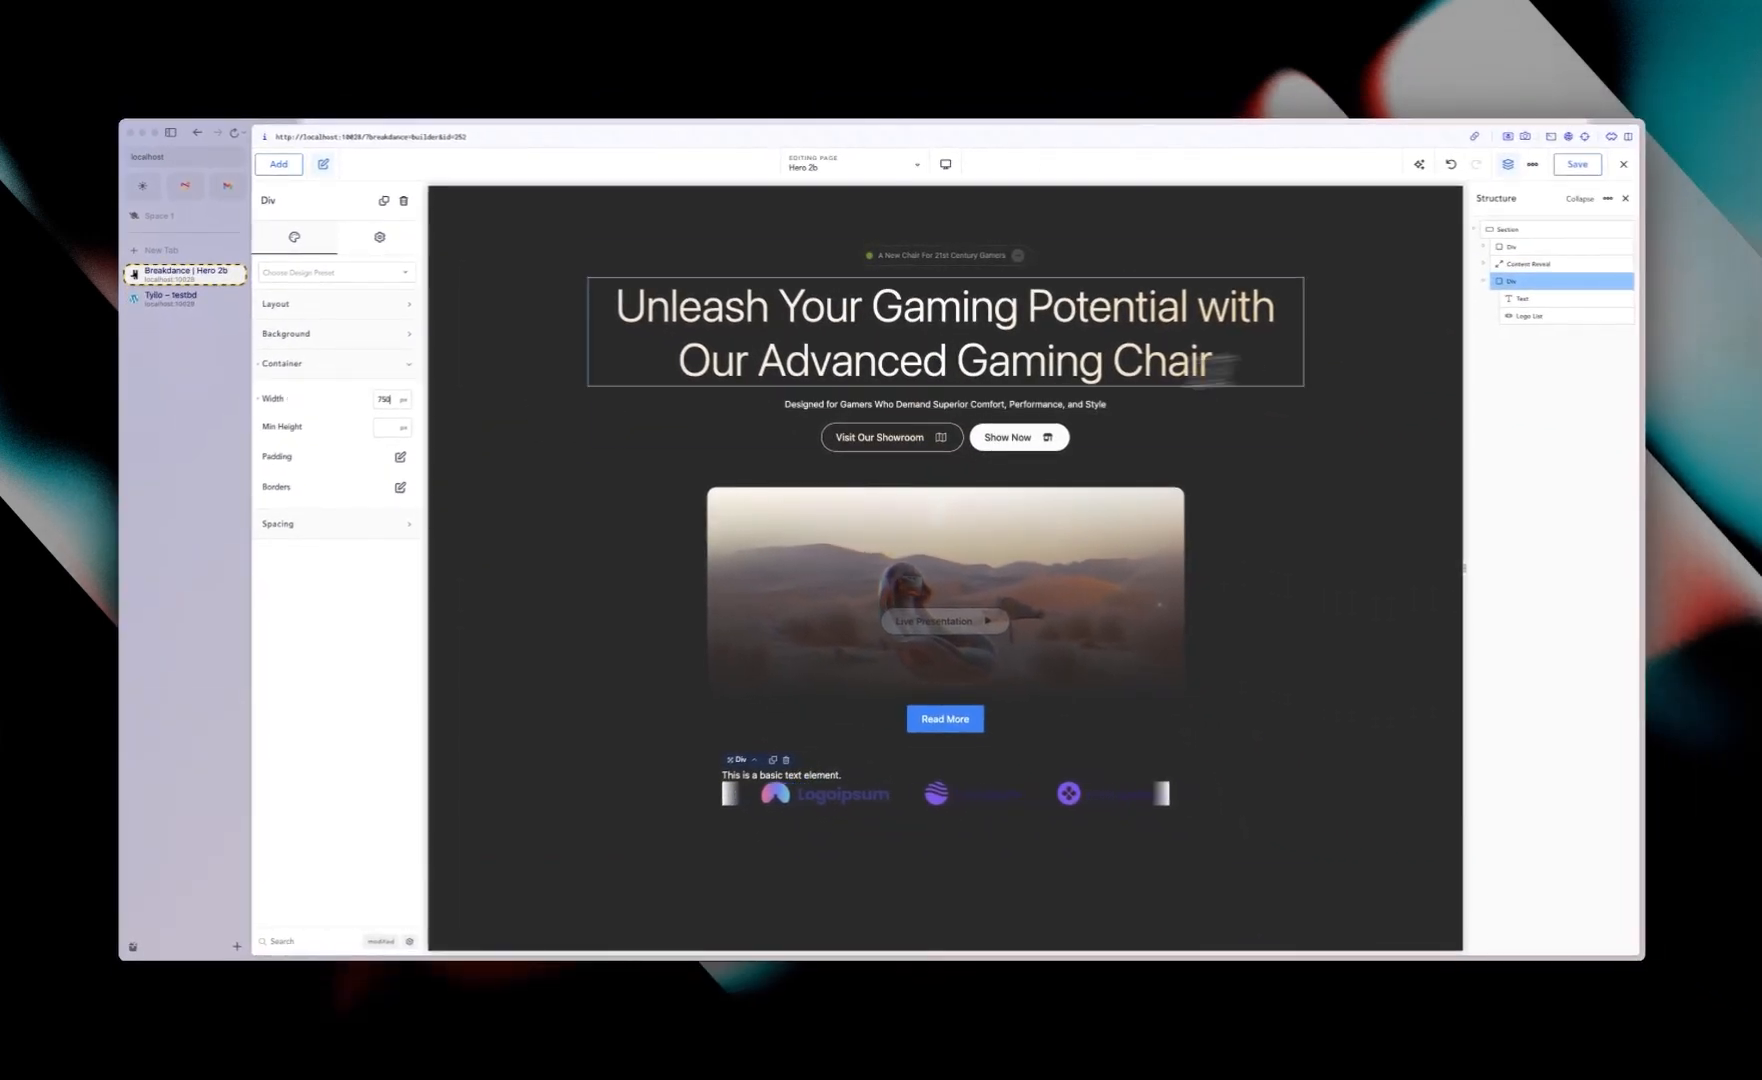
Step: Set the Logo List's gradient overlay color to the Dark swatch
click(1530, 315)
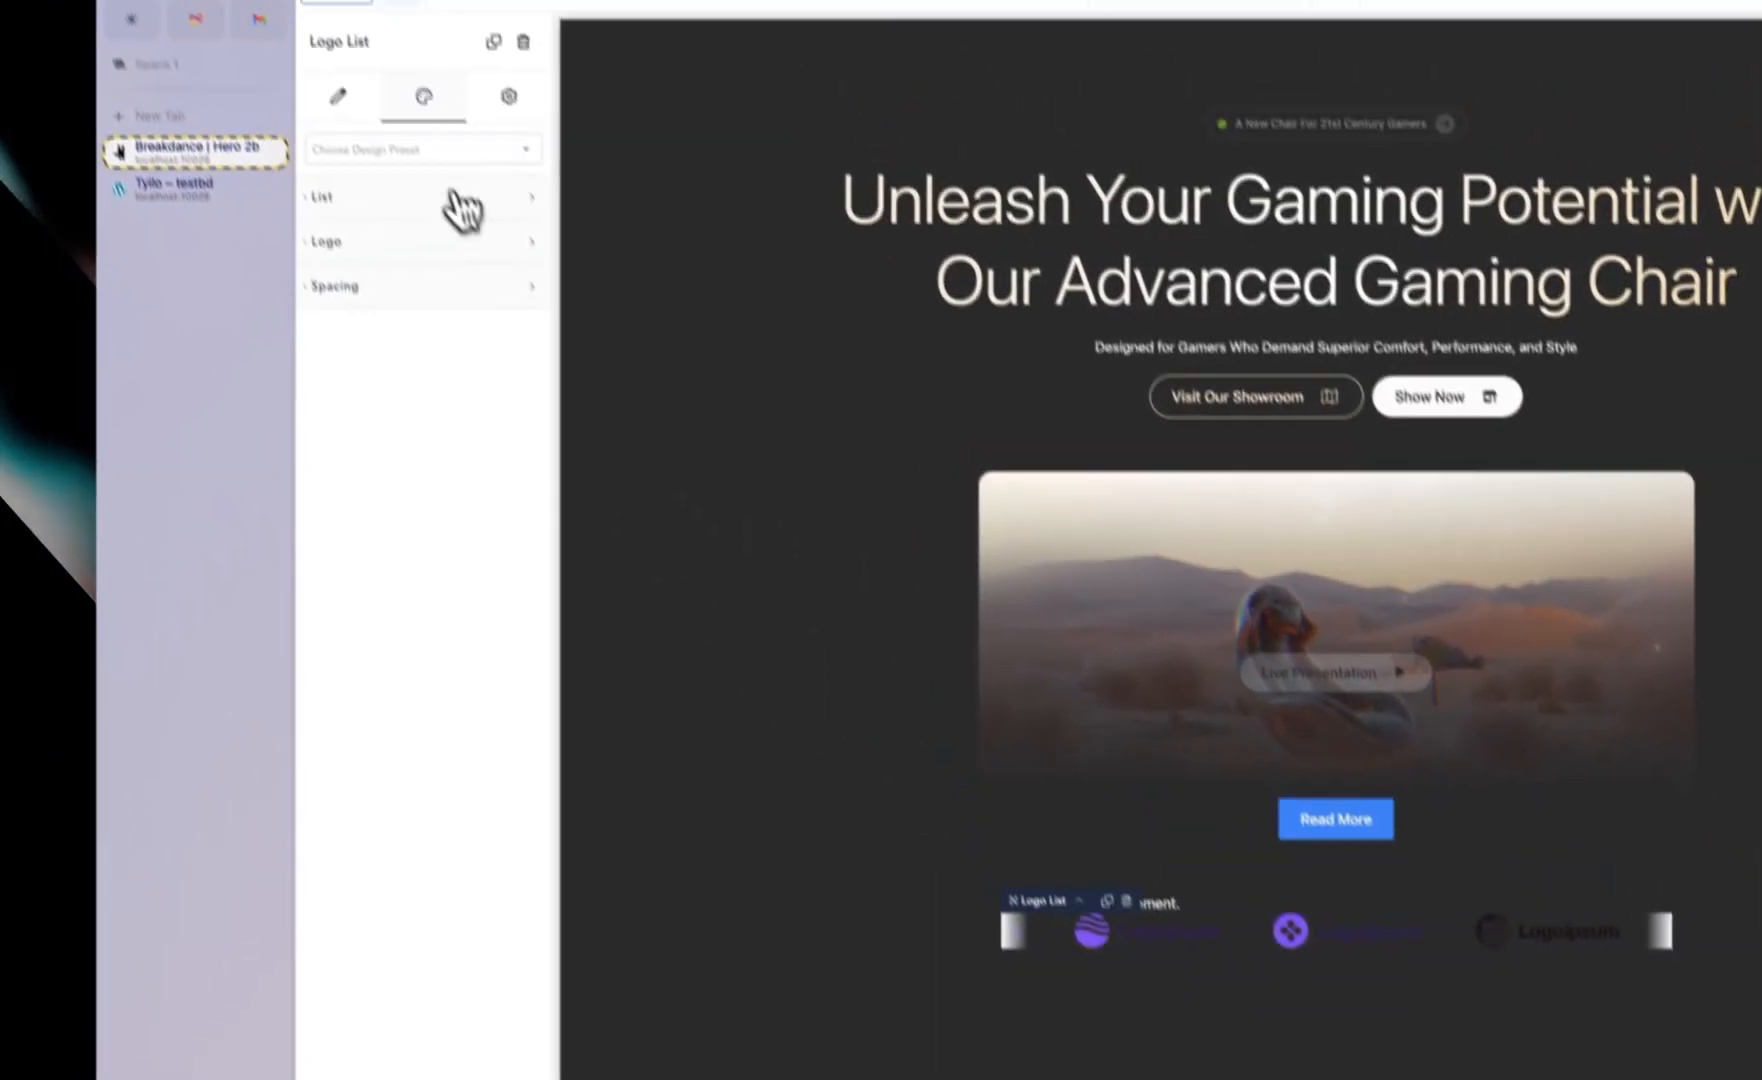
click(345, 241)
click(360, 198)
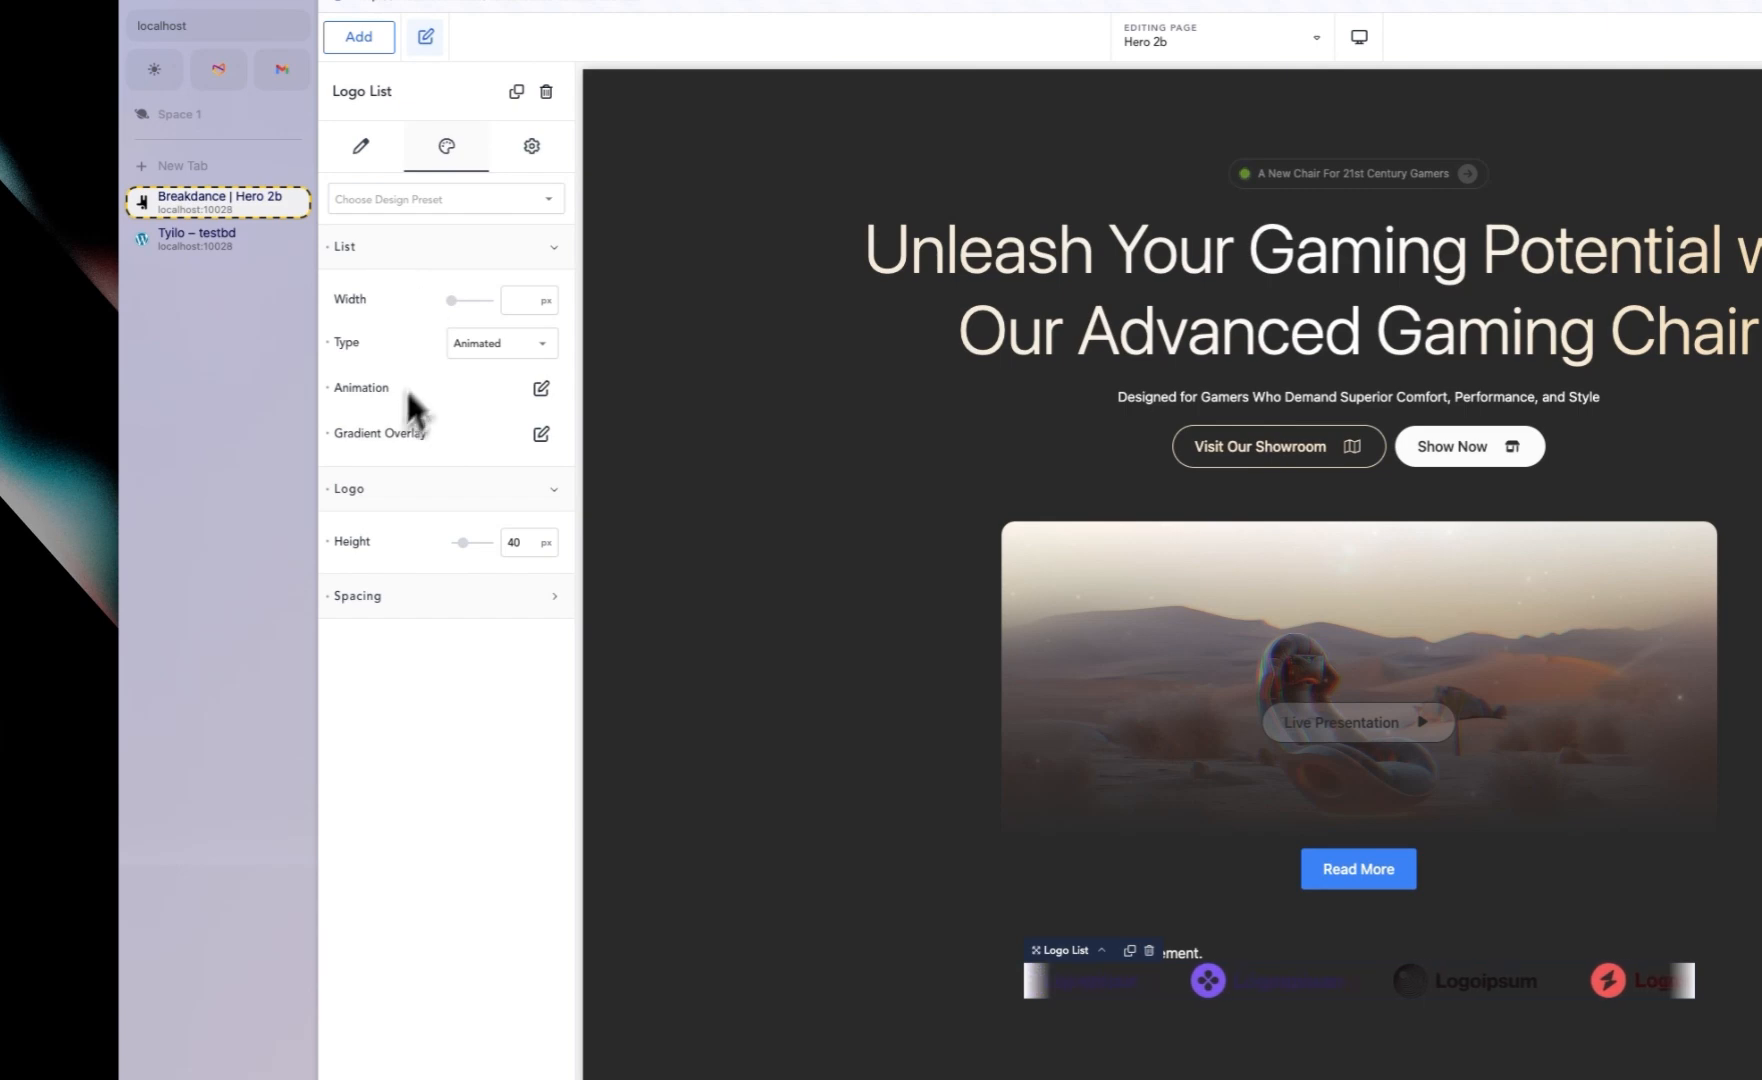
click(540, 435)
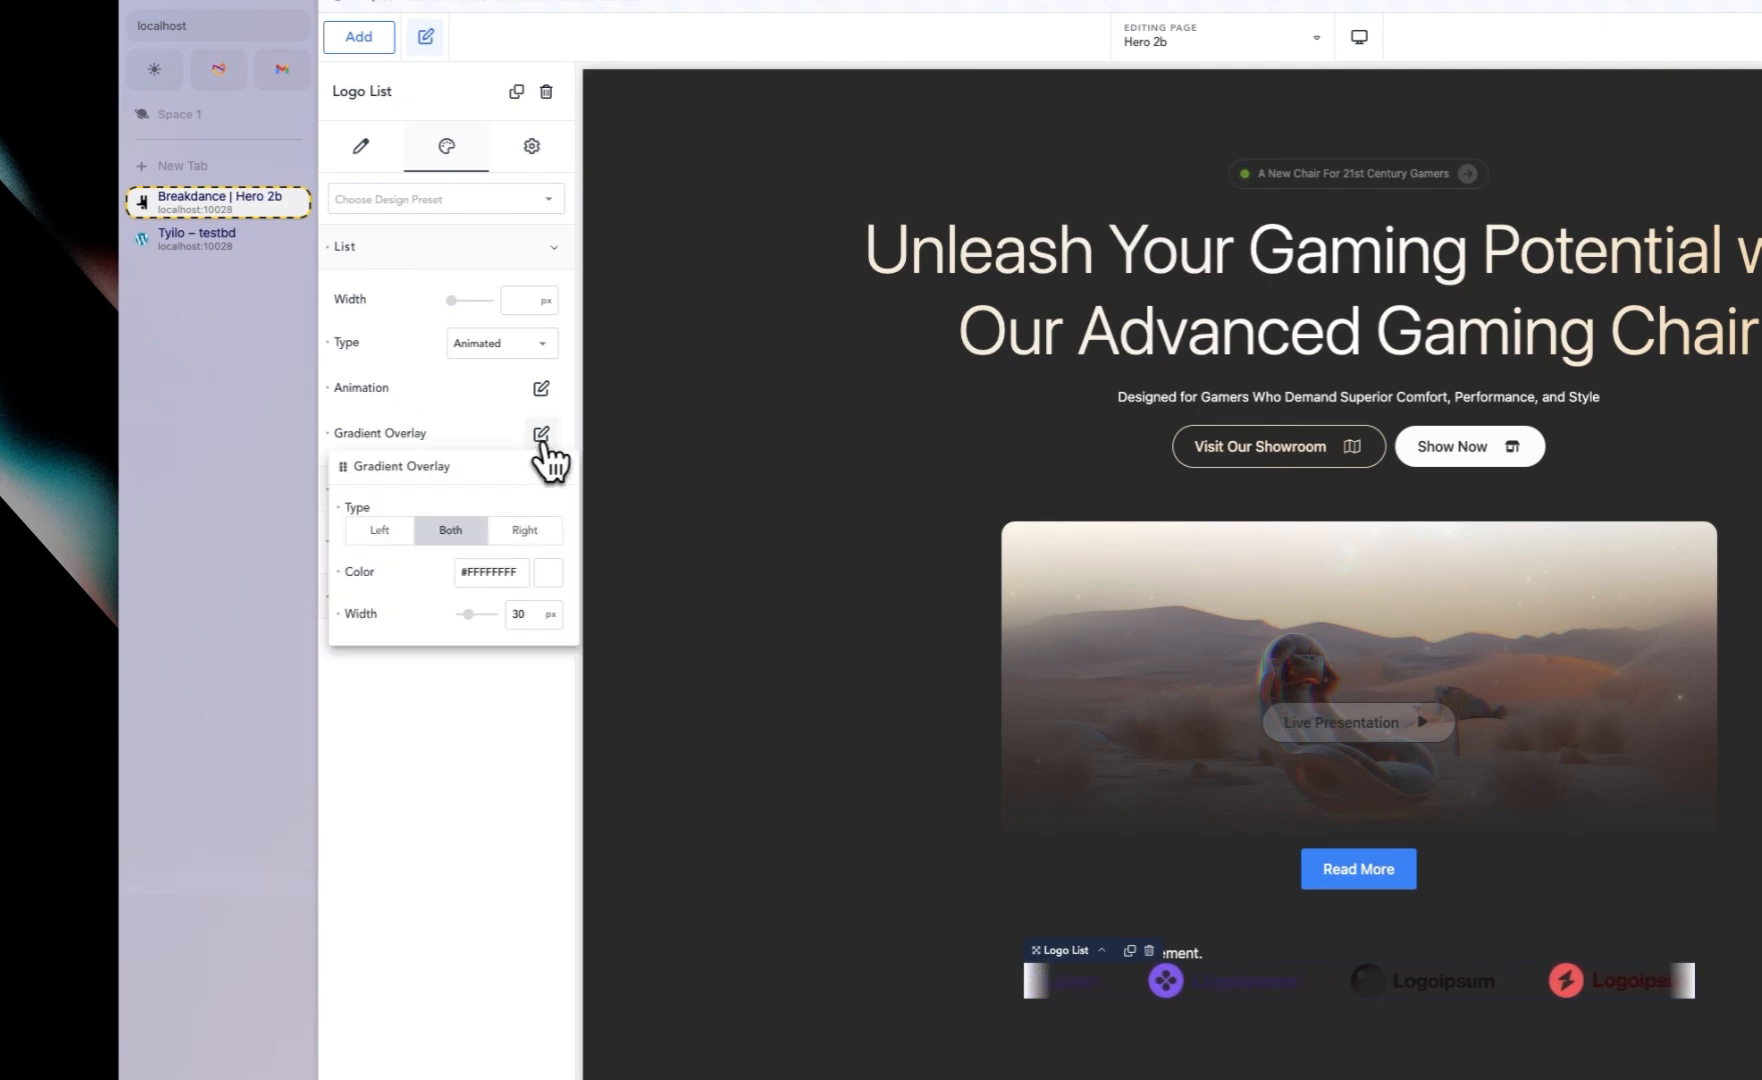
click(548, 572)
click(447, 862)
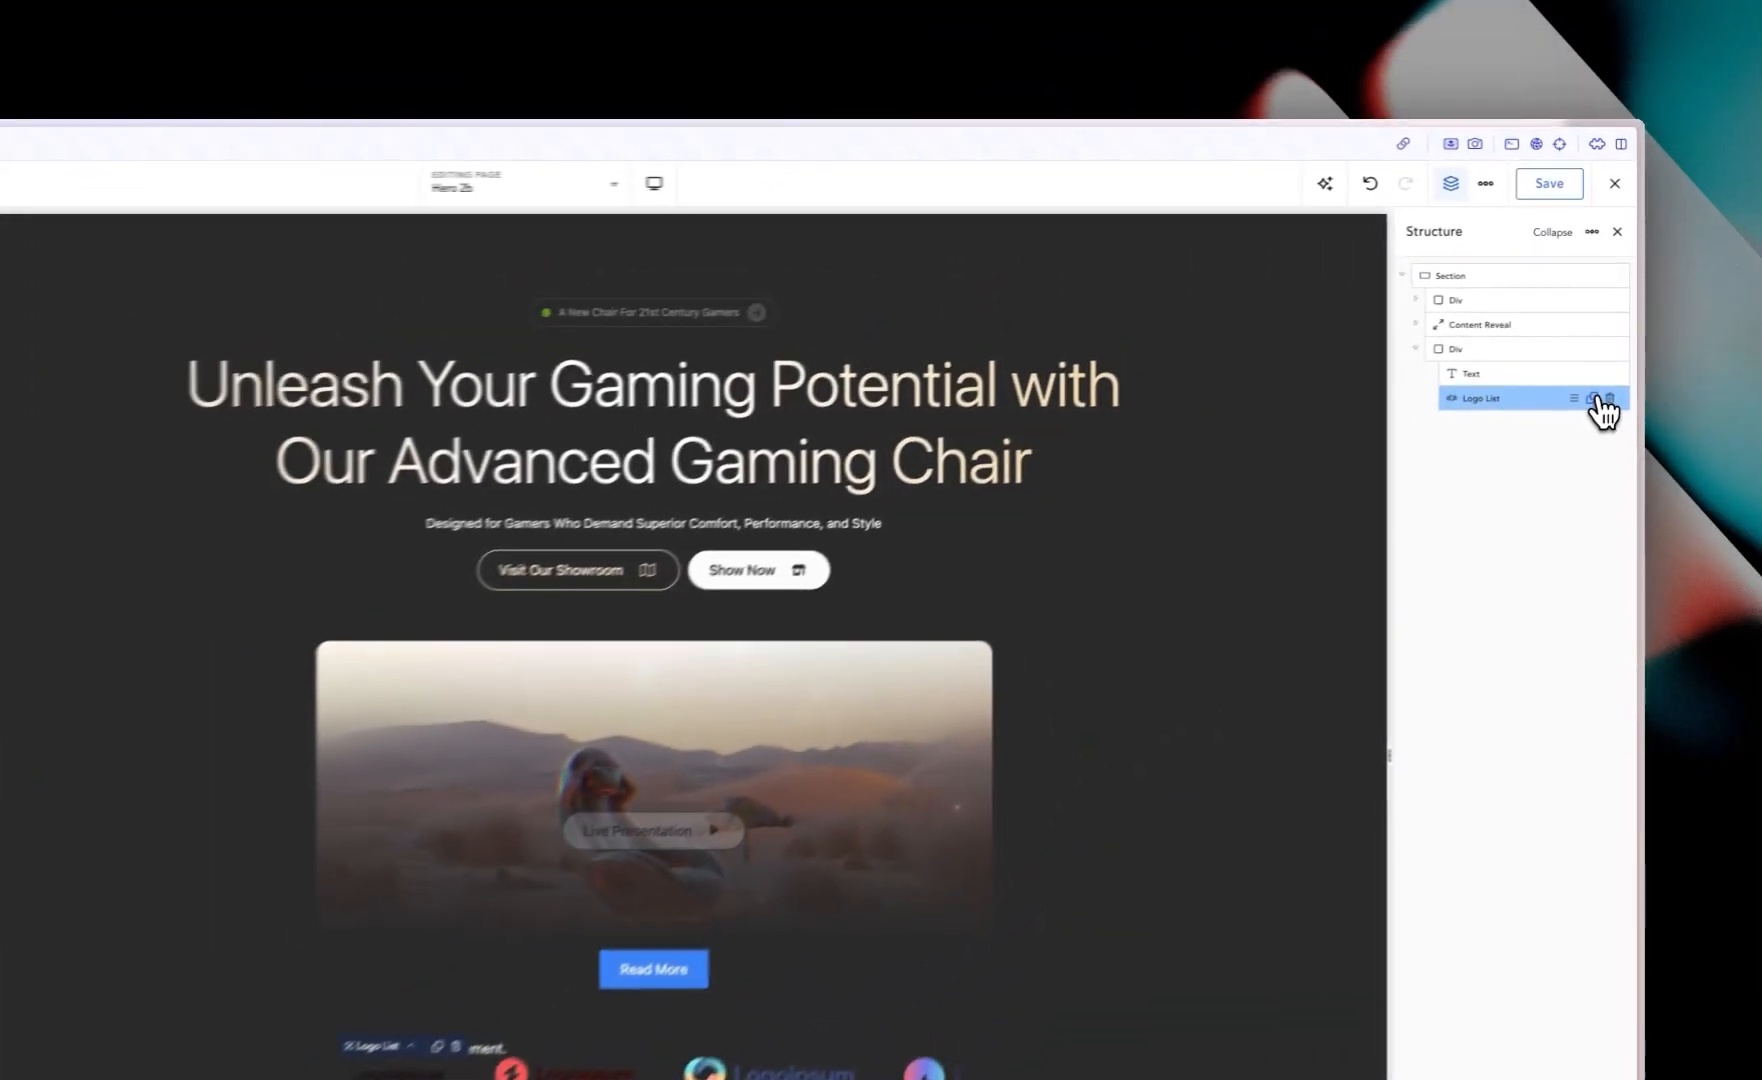
Step: Duplicate the Logo List and give the Div a vertical layout with a 30 px gap
click(1609, 316)
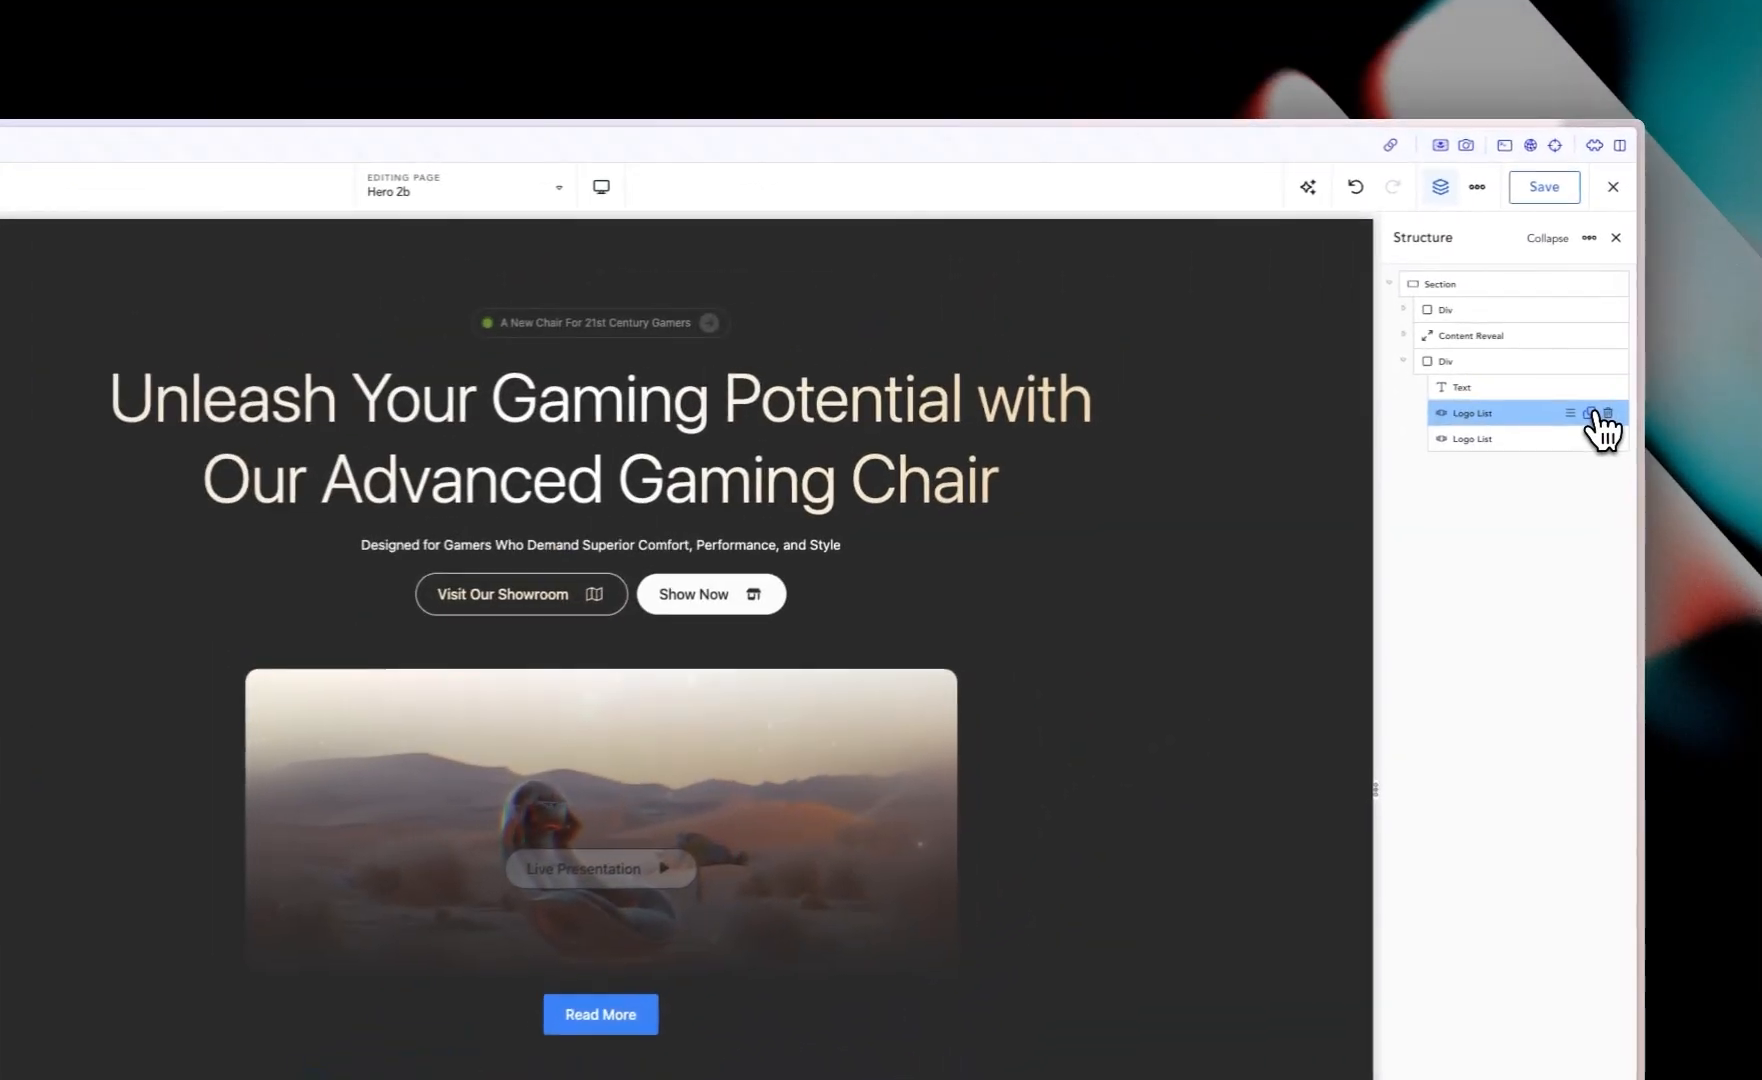
click(1465, 365)
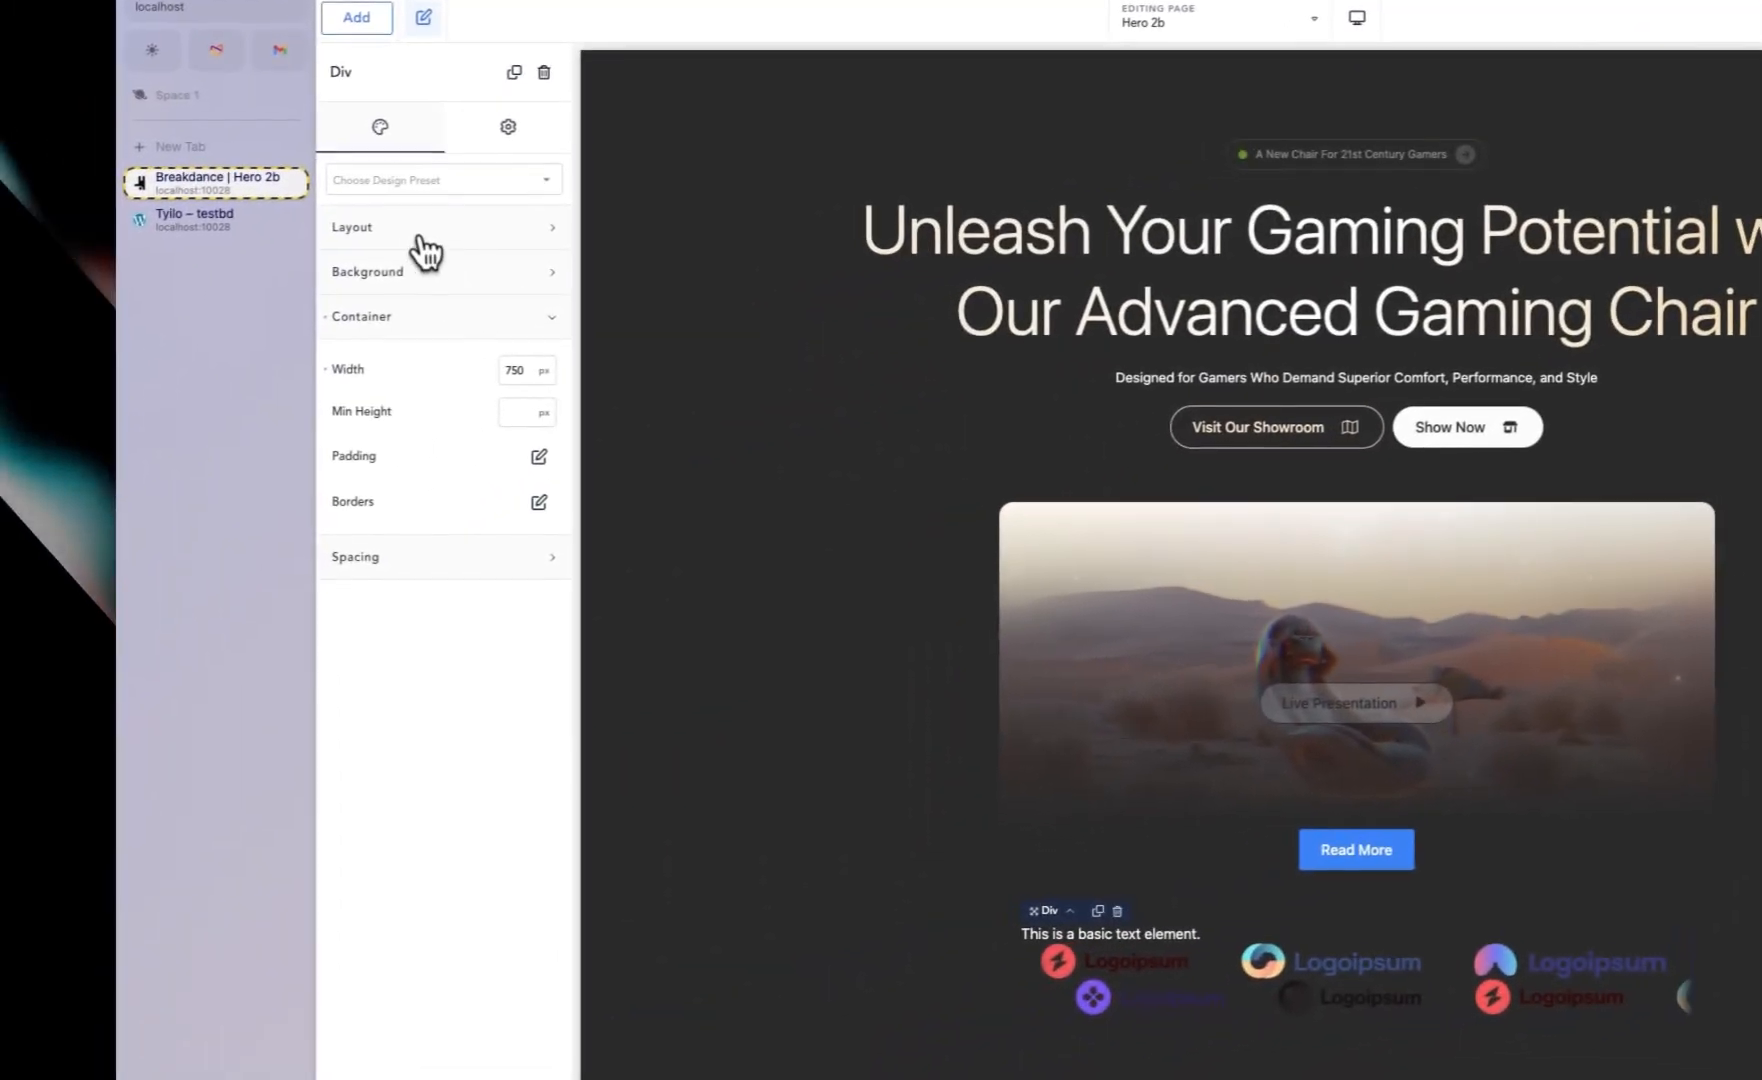
click(421, 238)
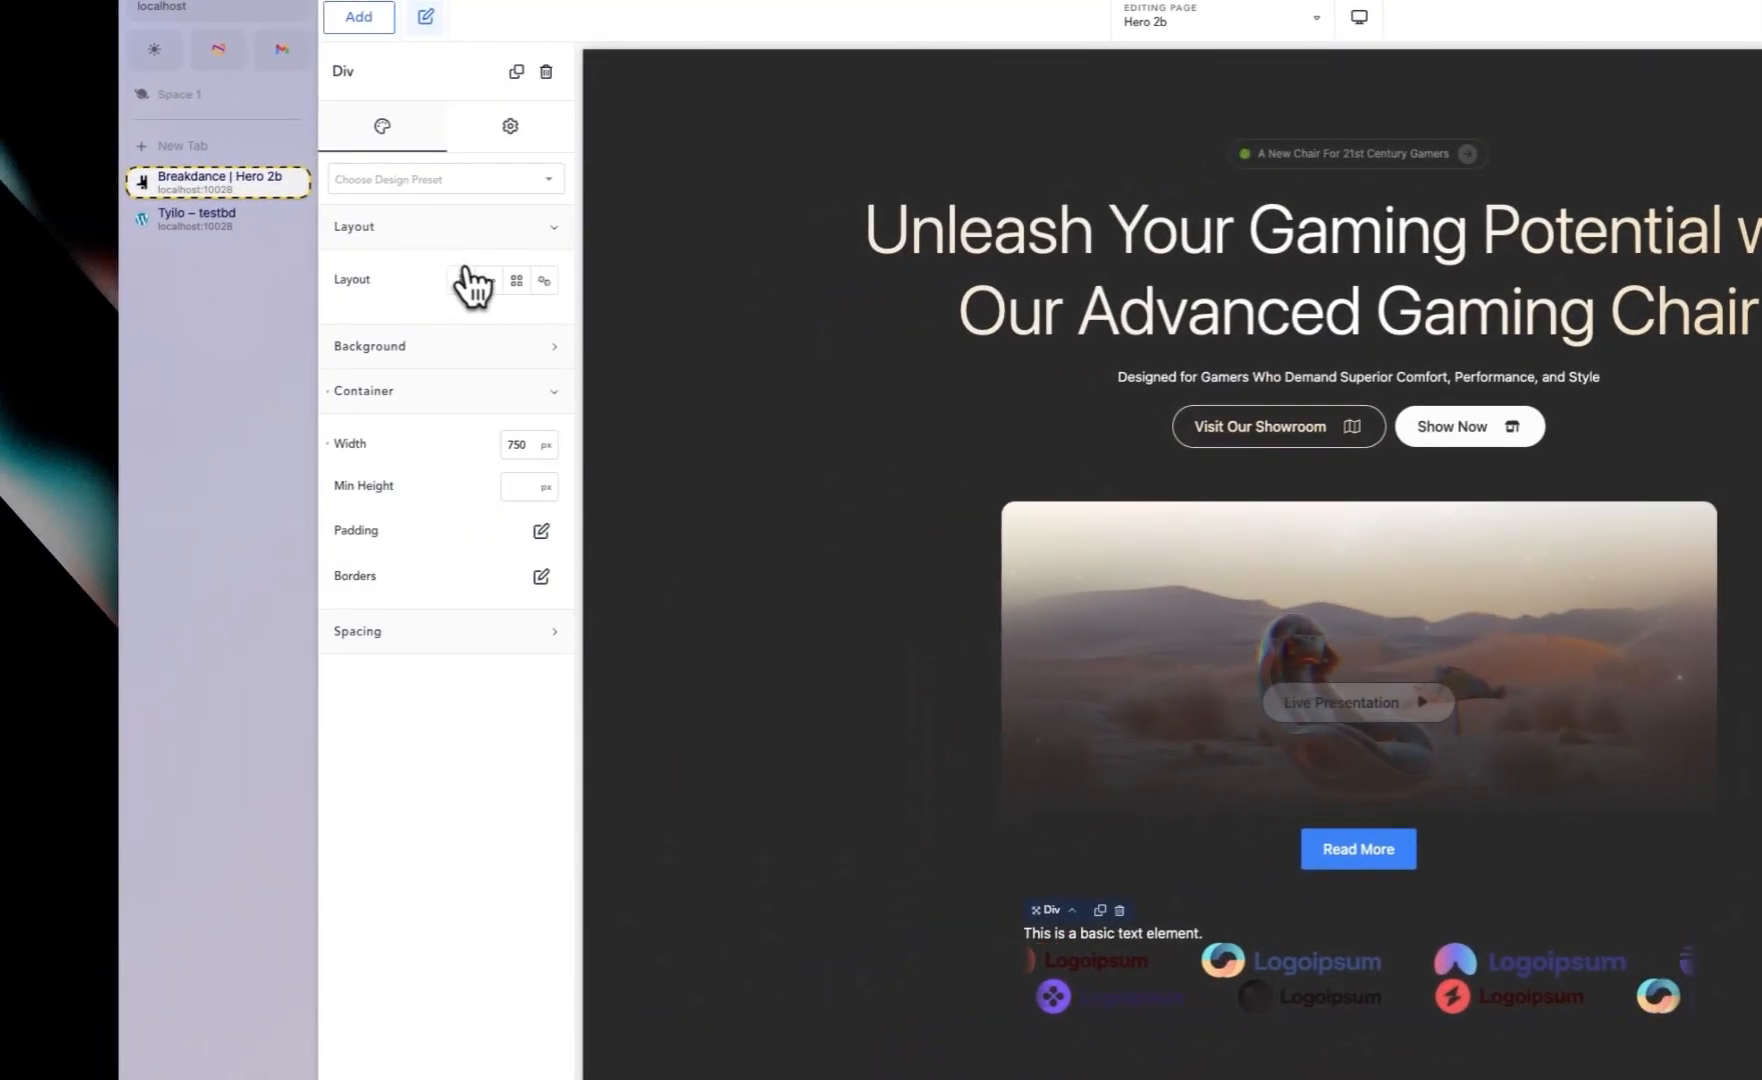
click(465, 278)
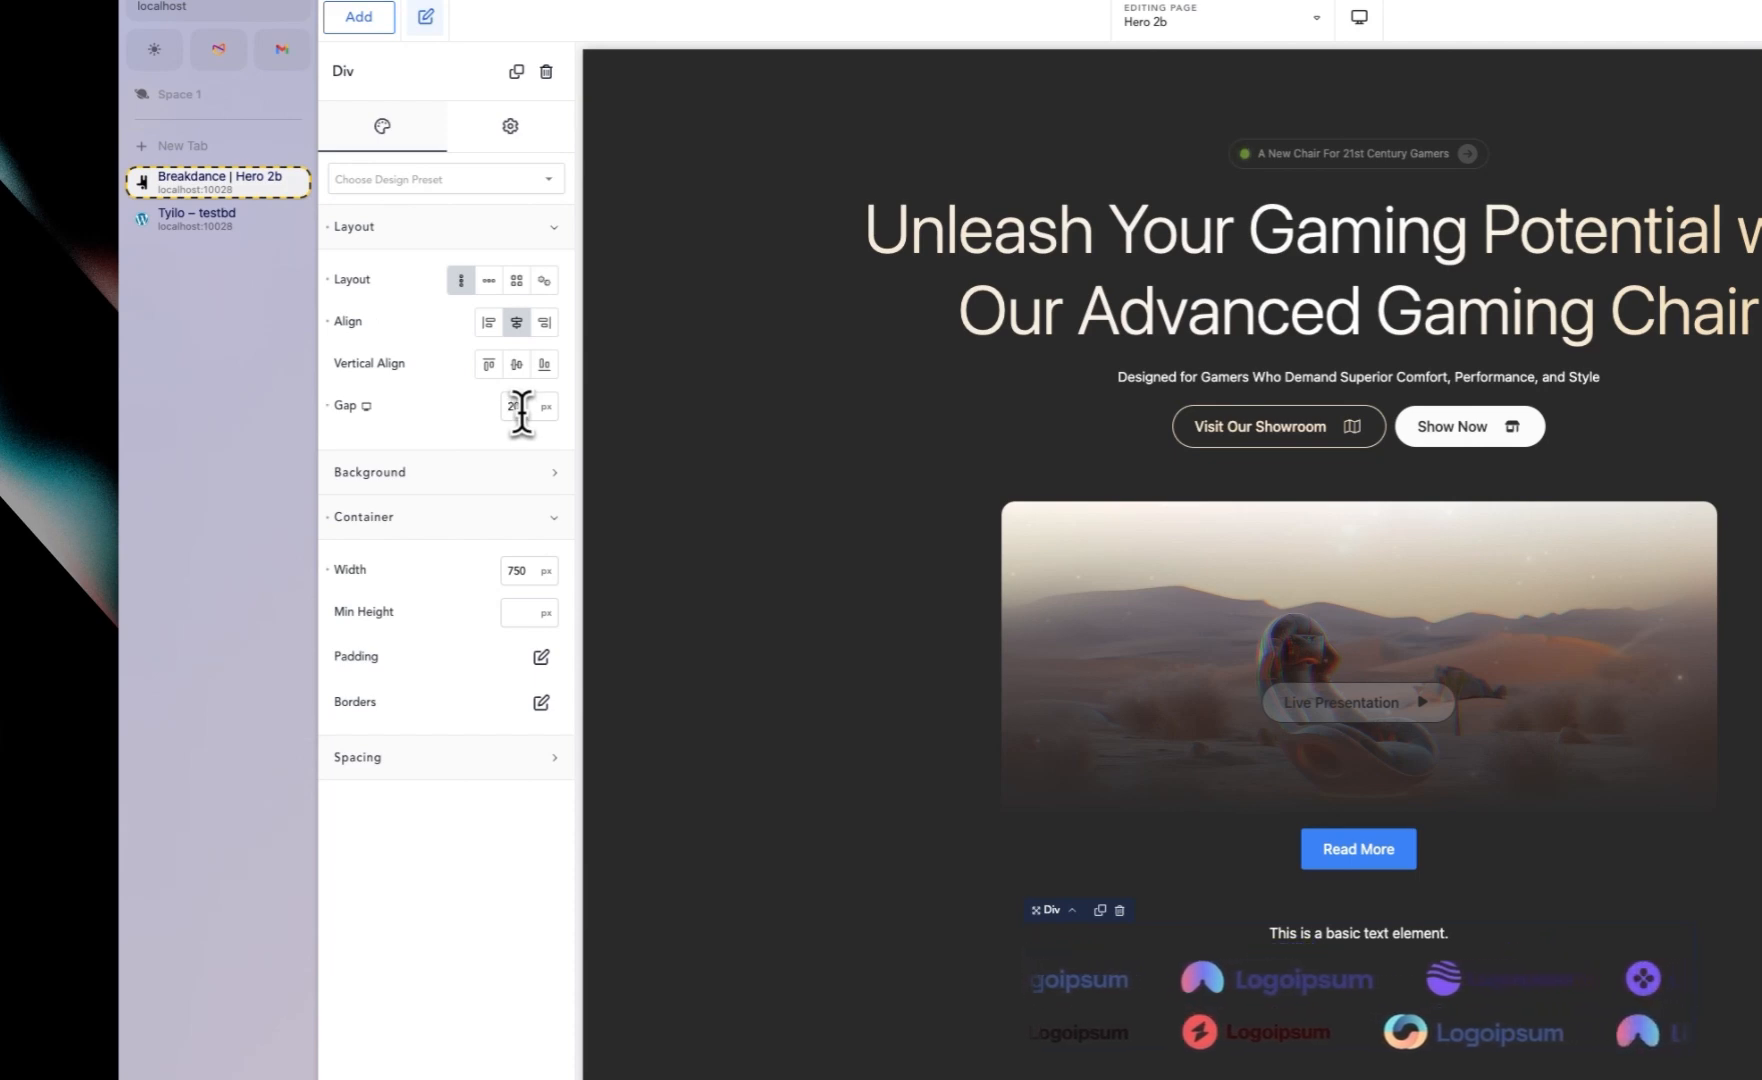
text(30)
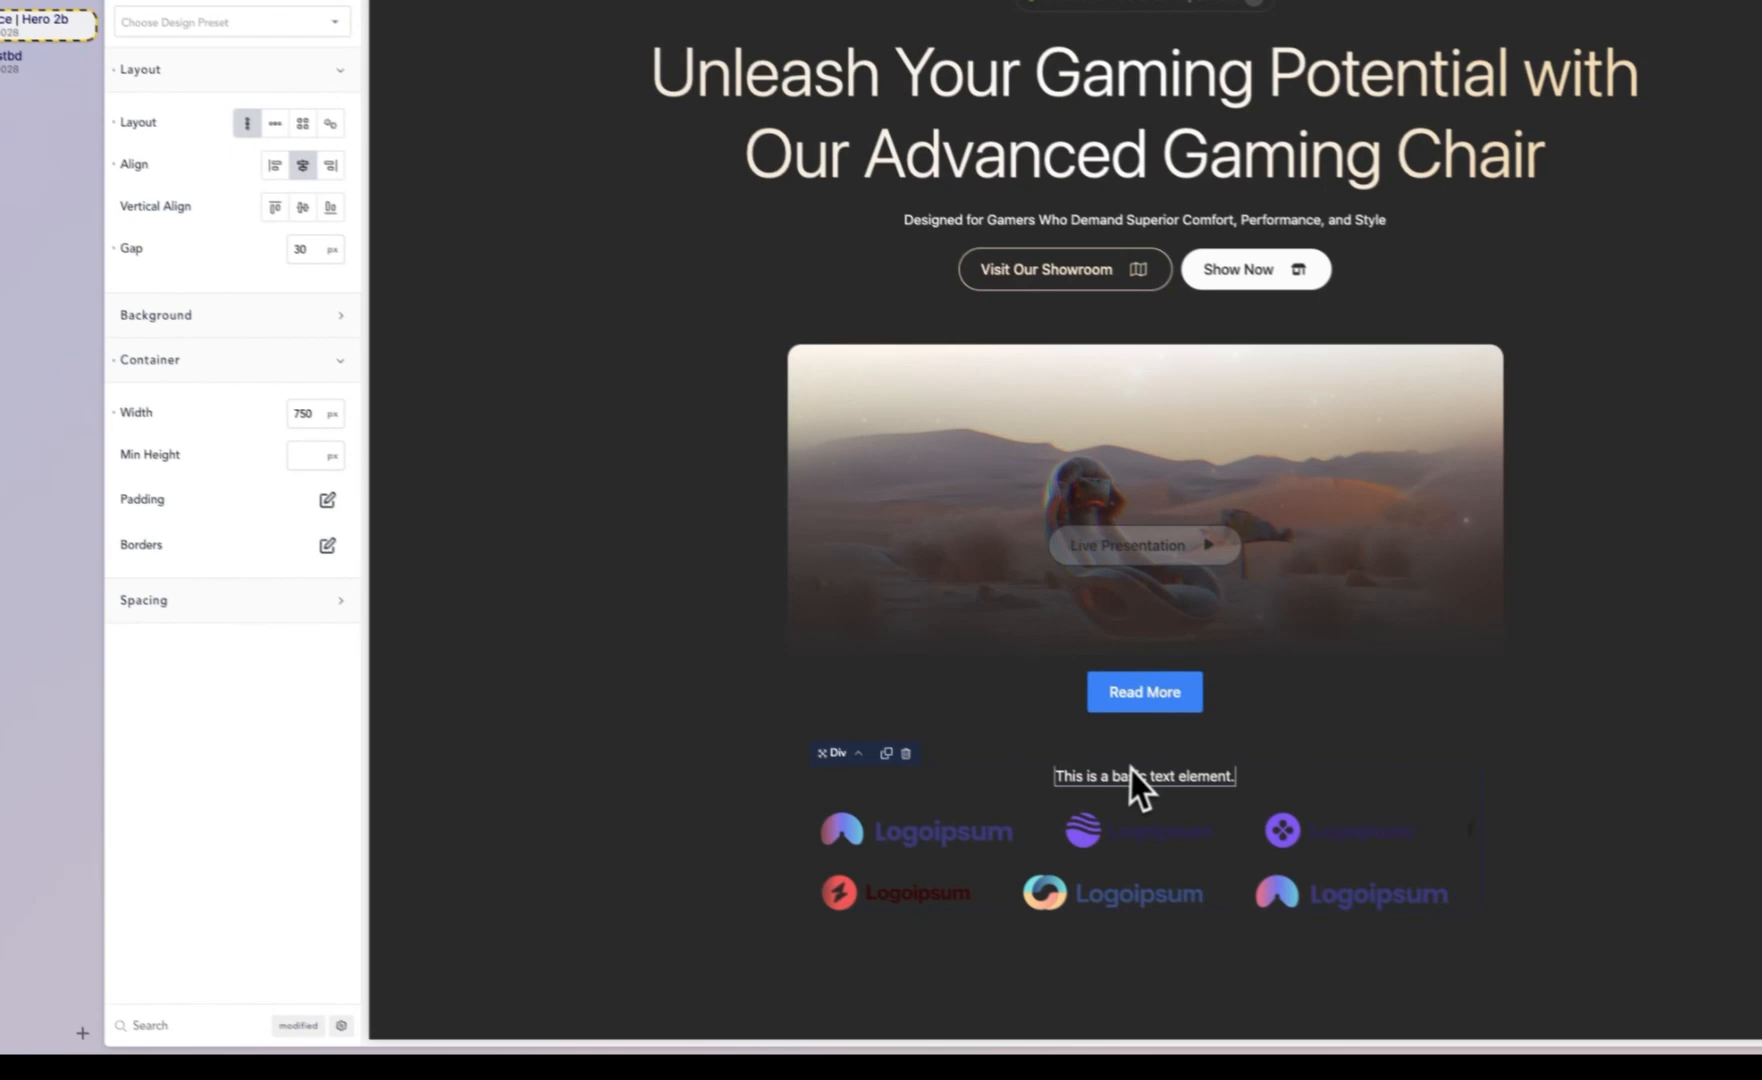
Step: Replace the text element's content with "Tylio Chairs as seen on various press outlets" copied from the live site
click(1290, 890)
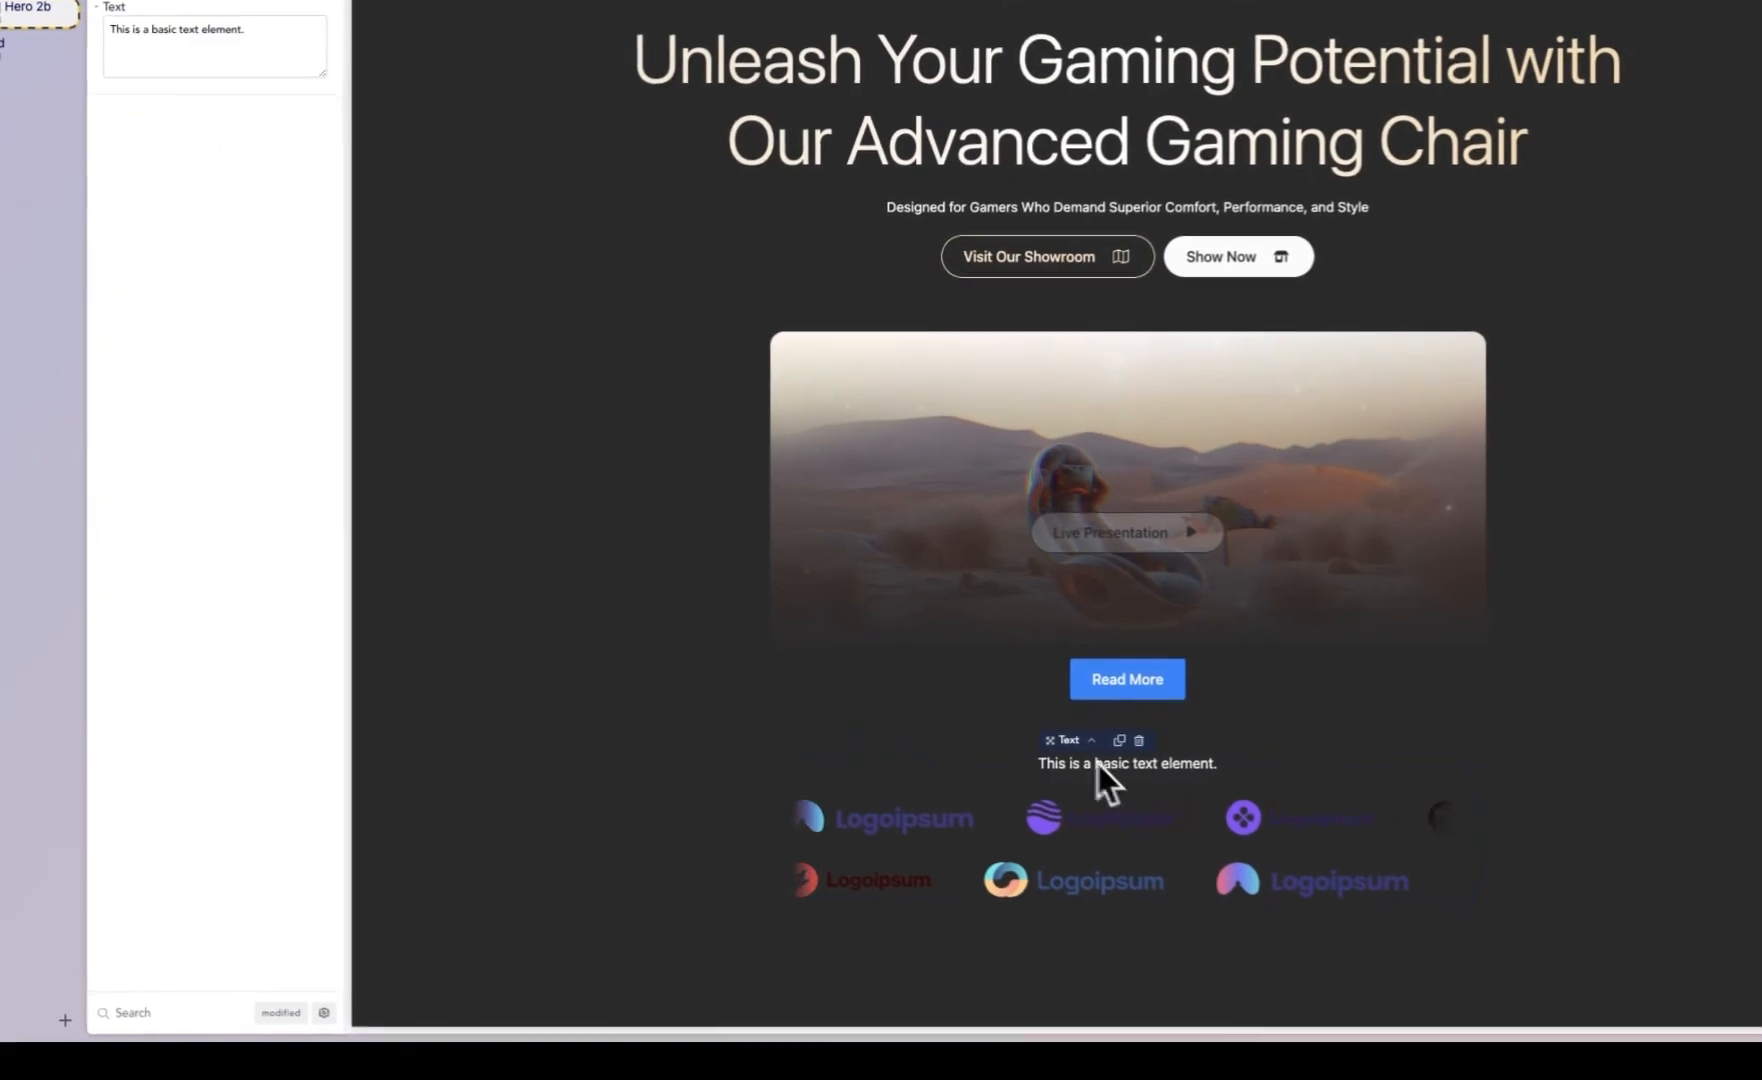
click(140, 175)
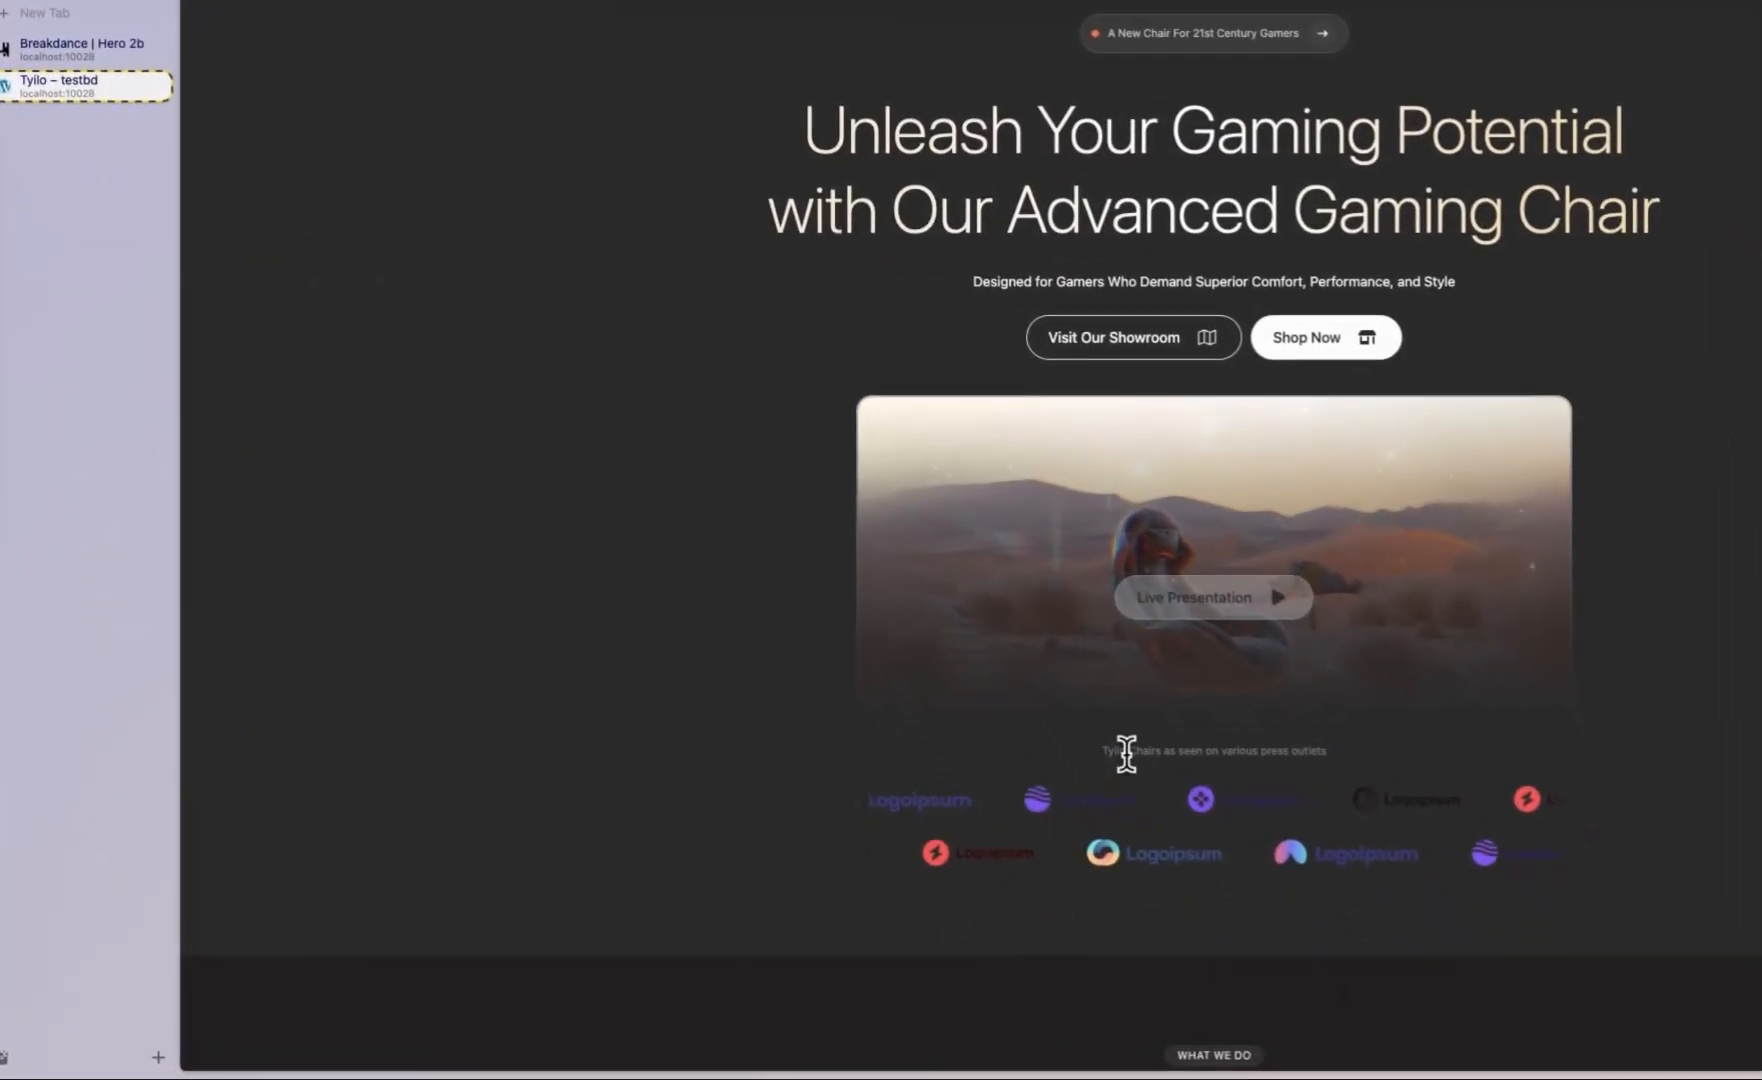
triple_click(1260, 961)
key(ctrl+c)
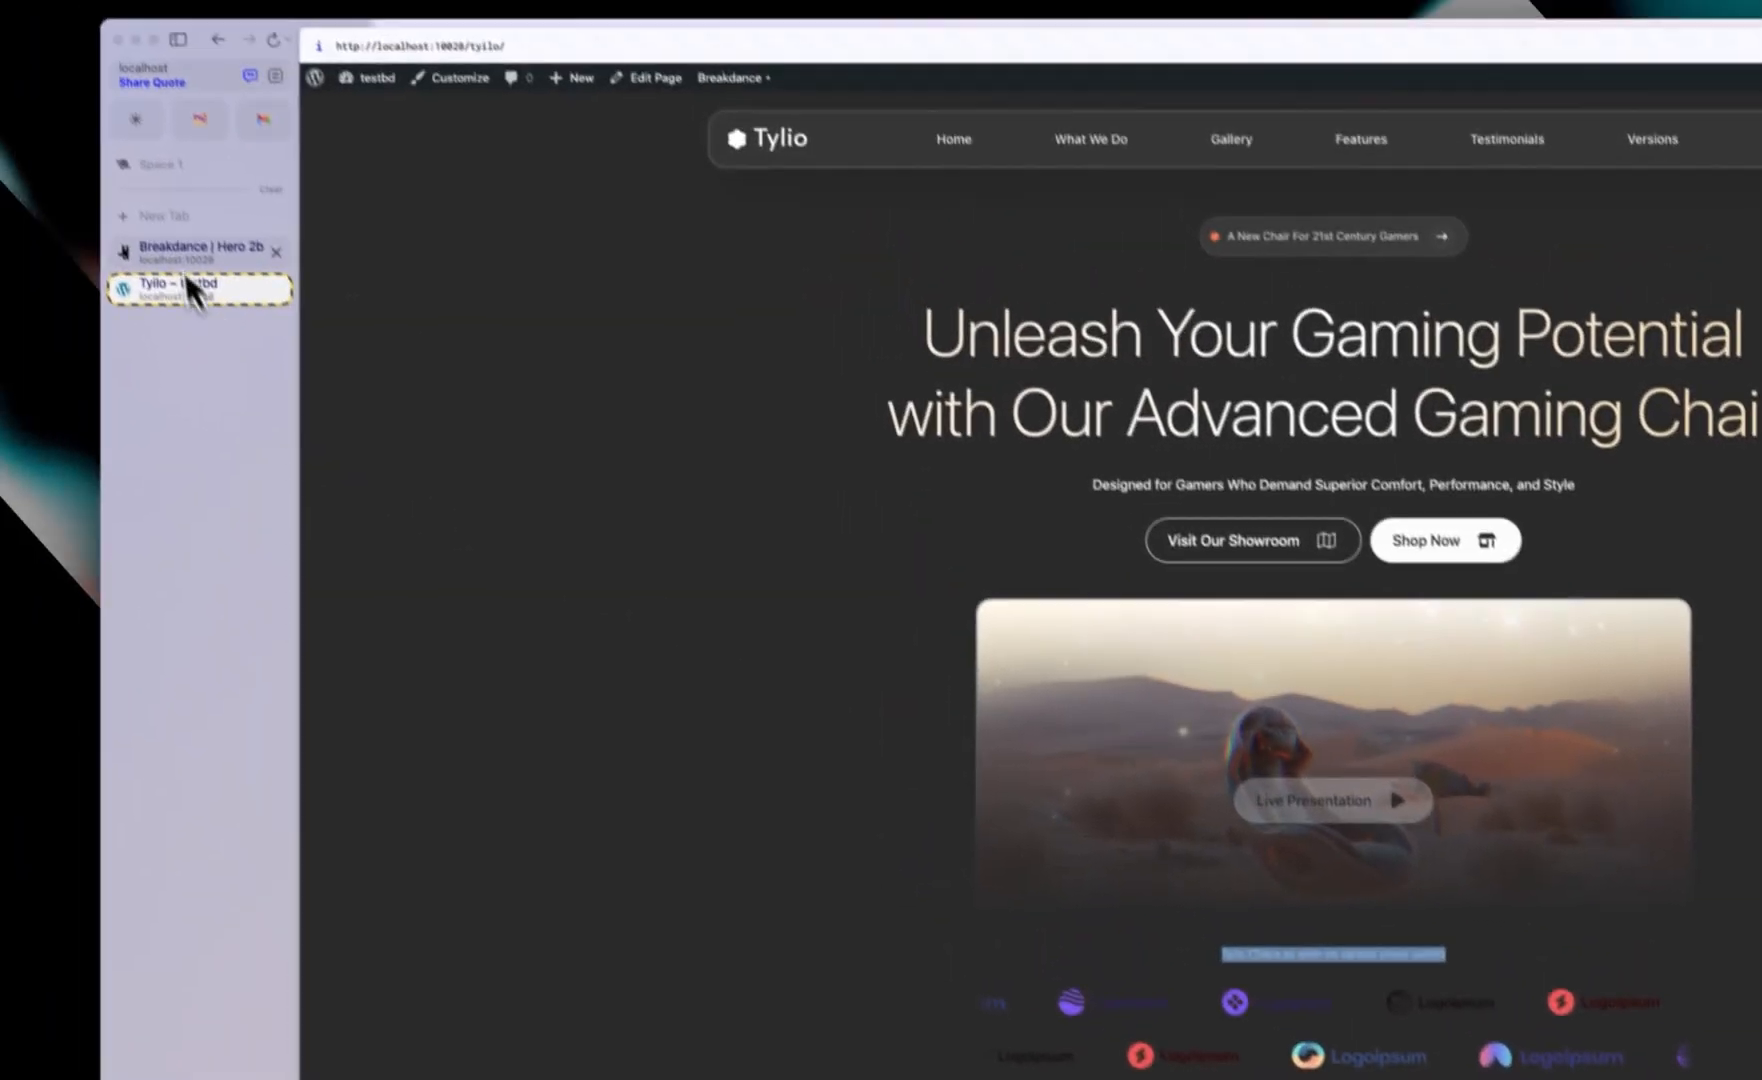
click(80, 45)
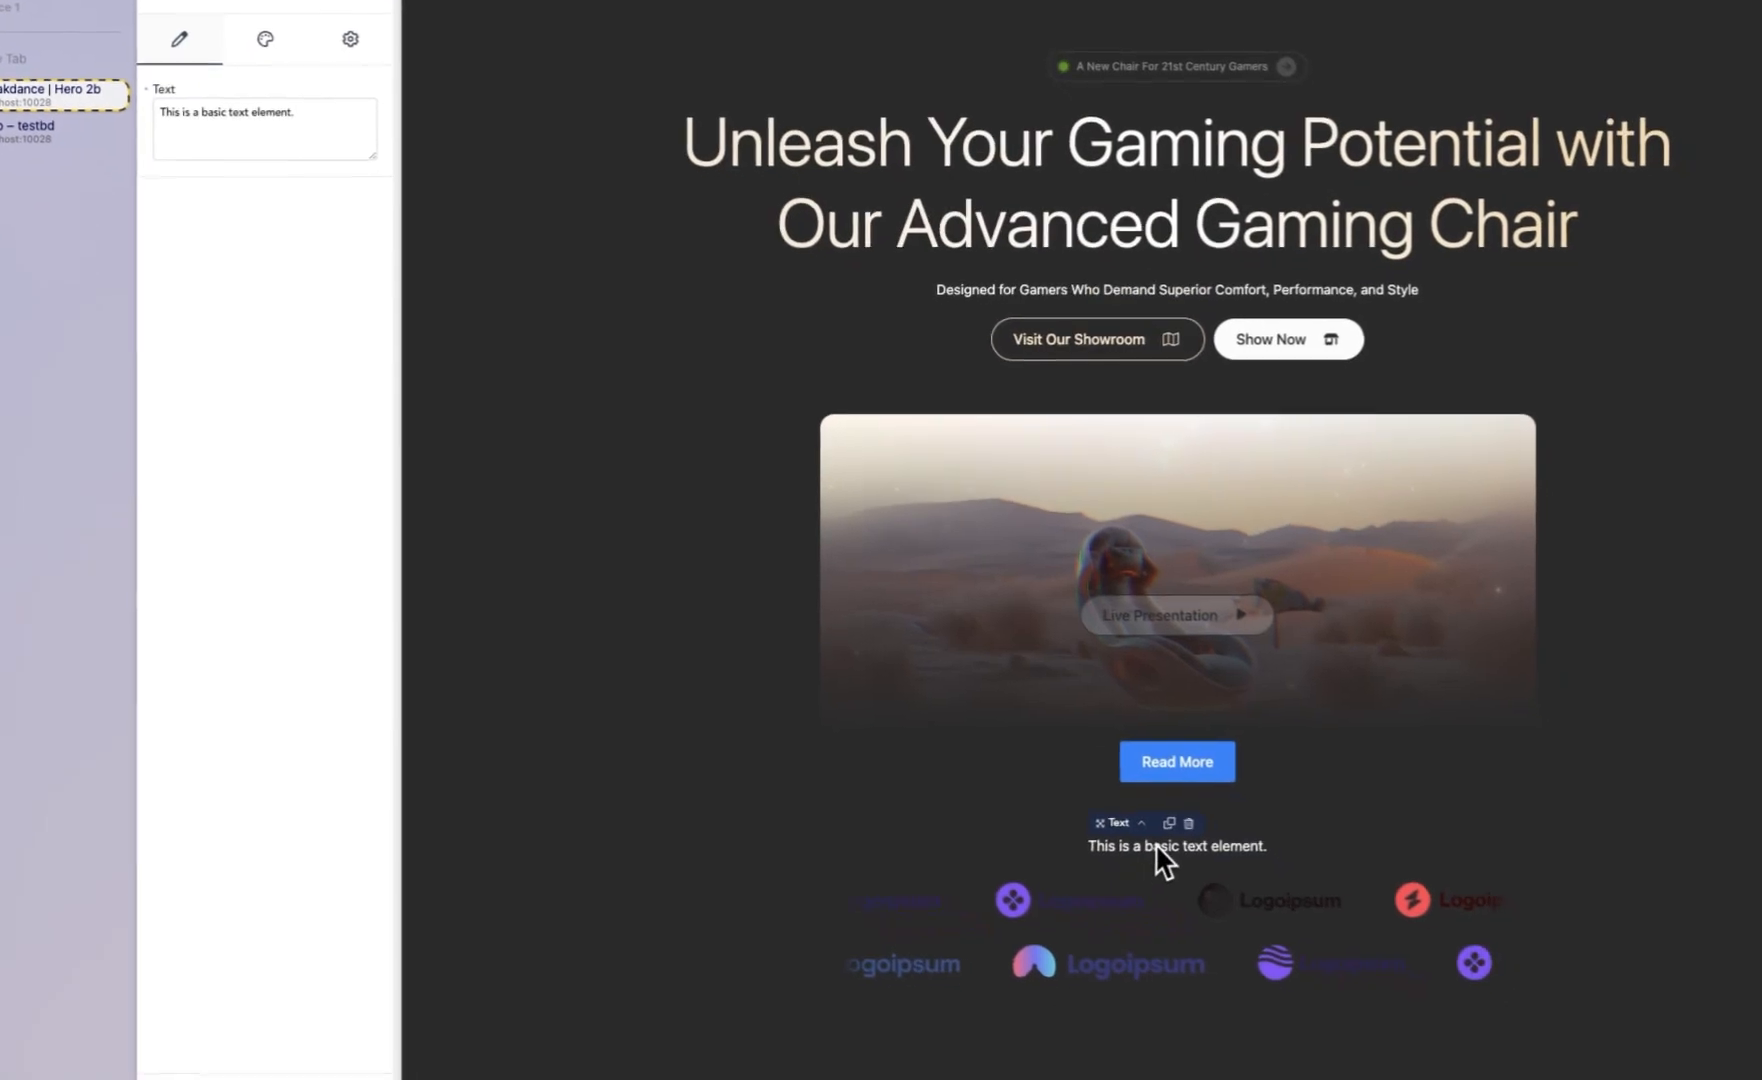
triple_click(1337, 1031)
key(ctrl+v)
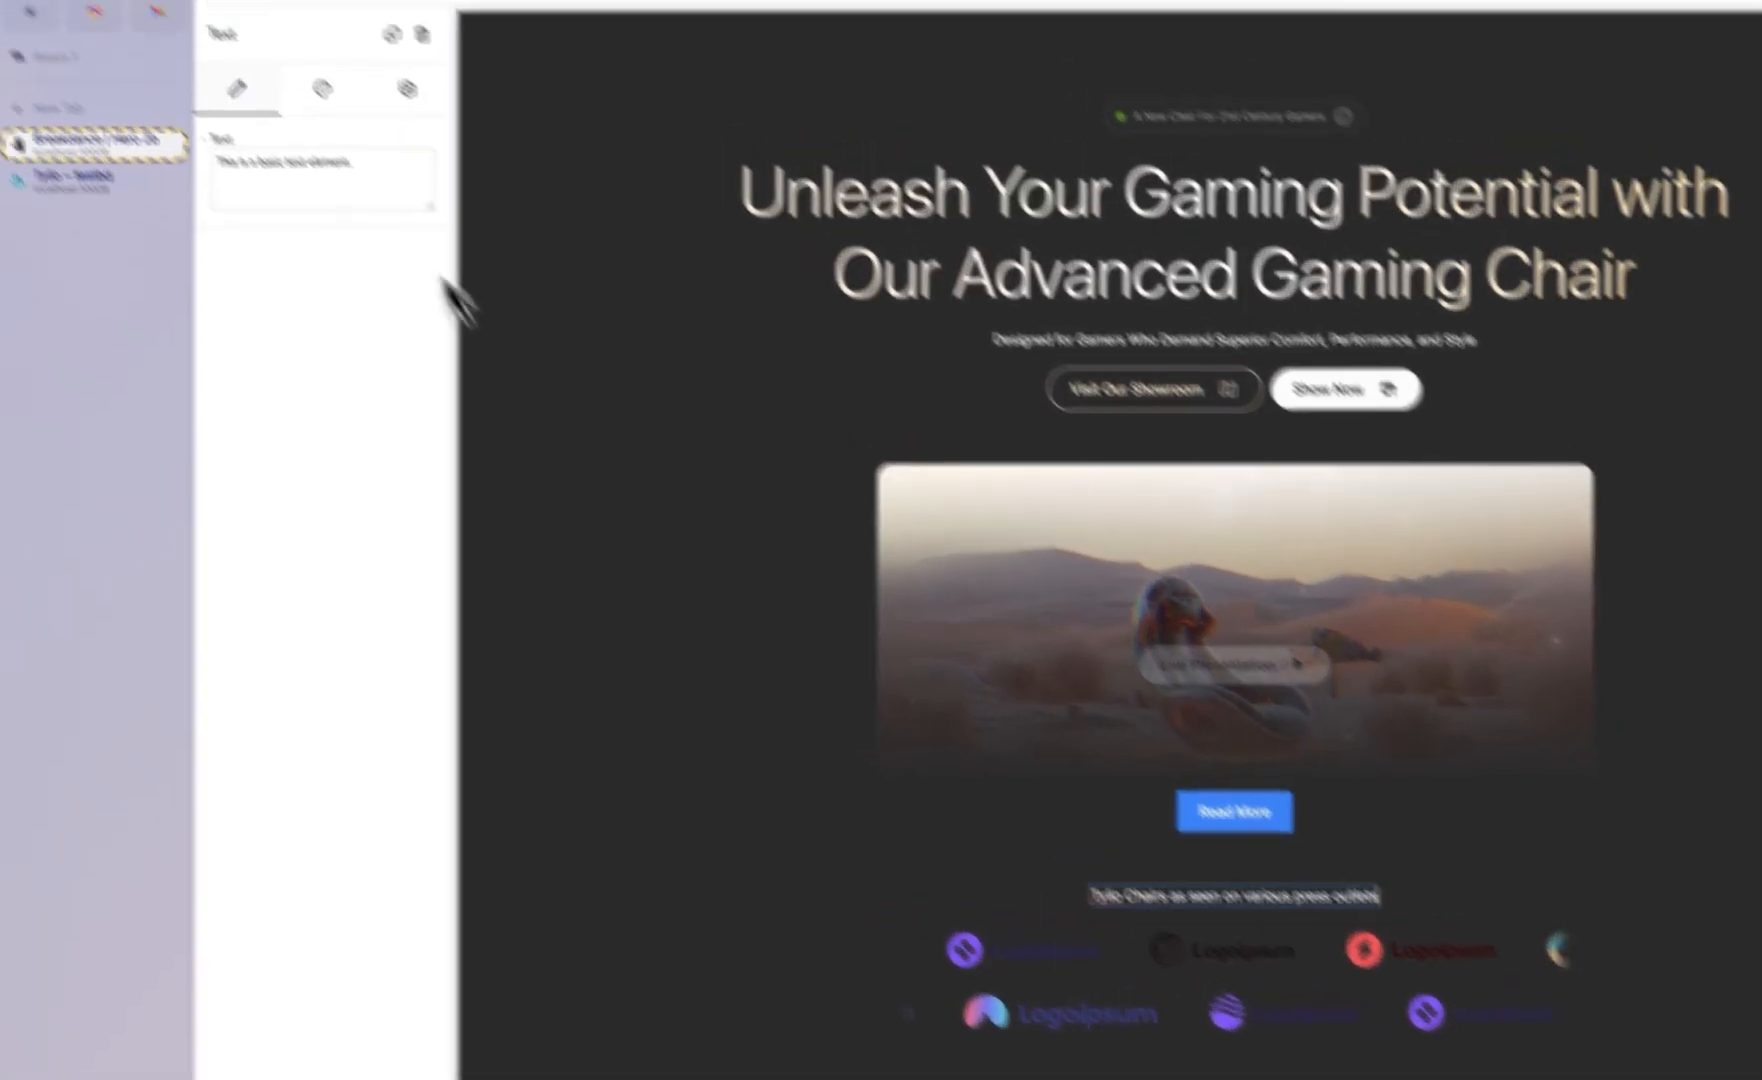
Step: Set the caption text's typography color to a preset gray global swatch
click(265, 40)
click(480, 331)
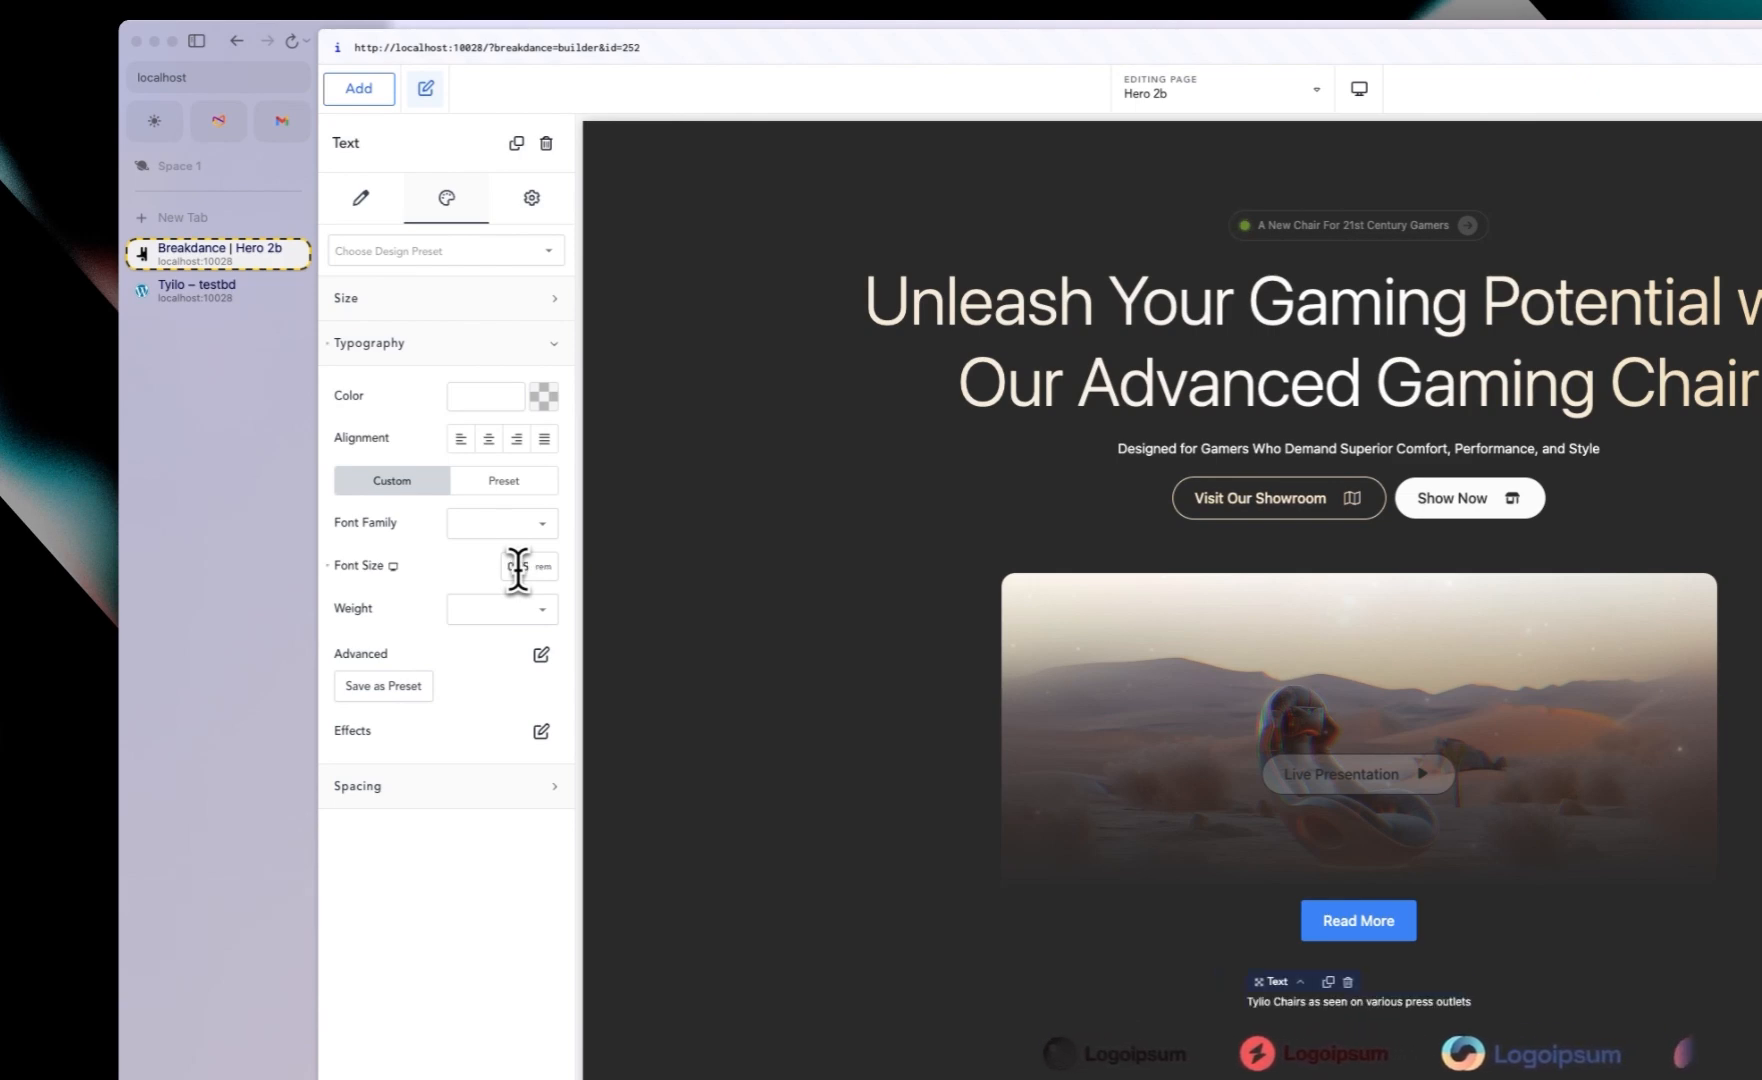
click(543, 396)
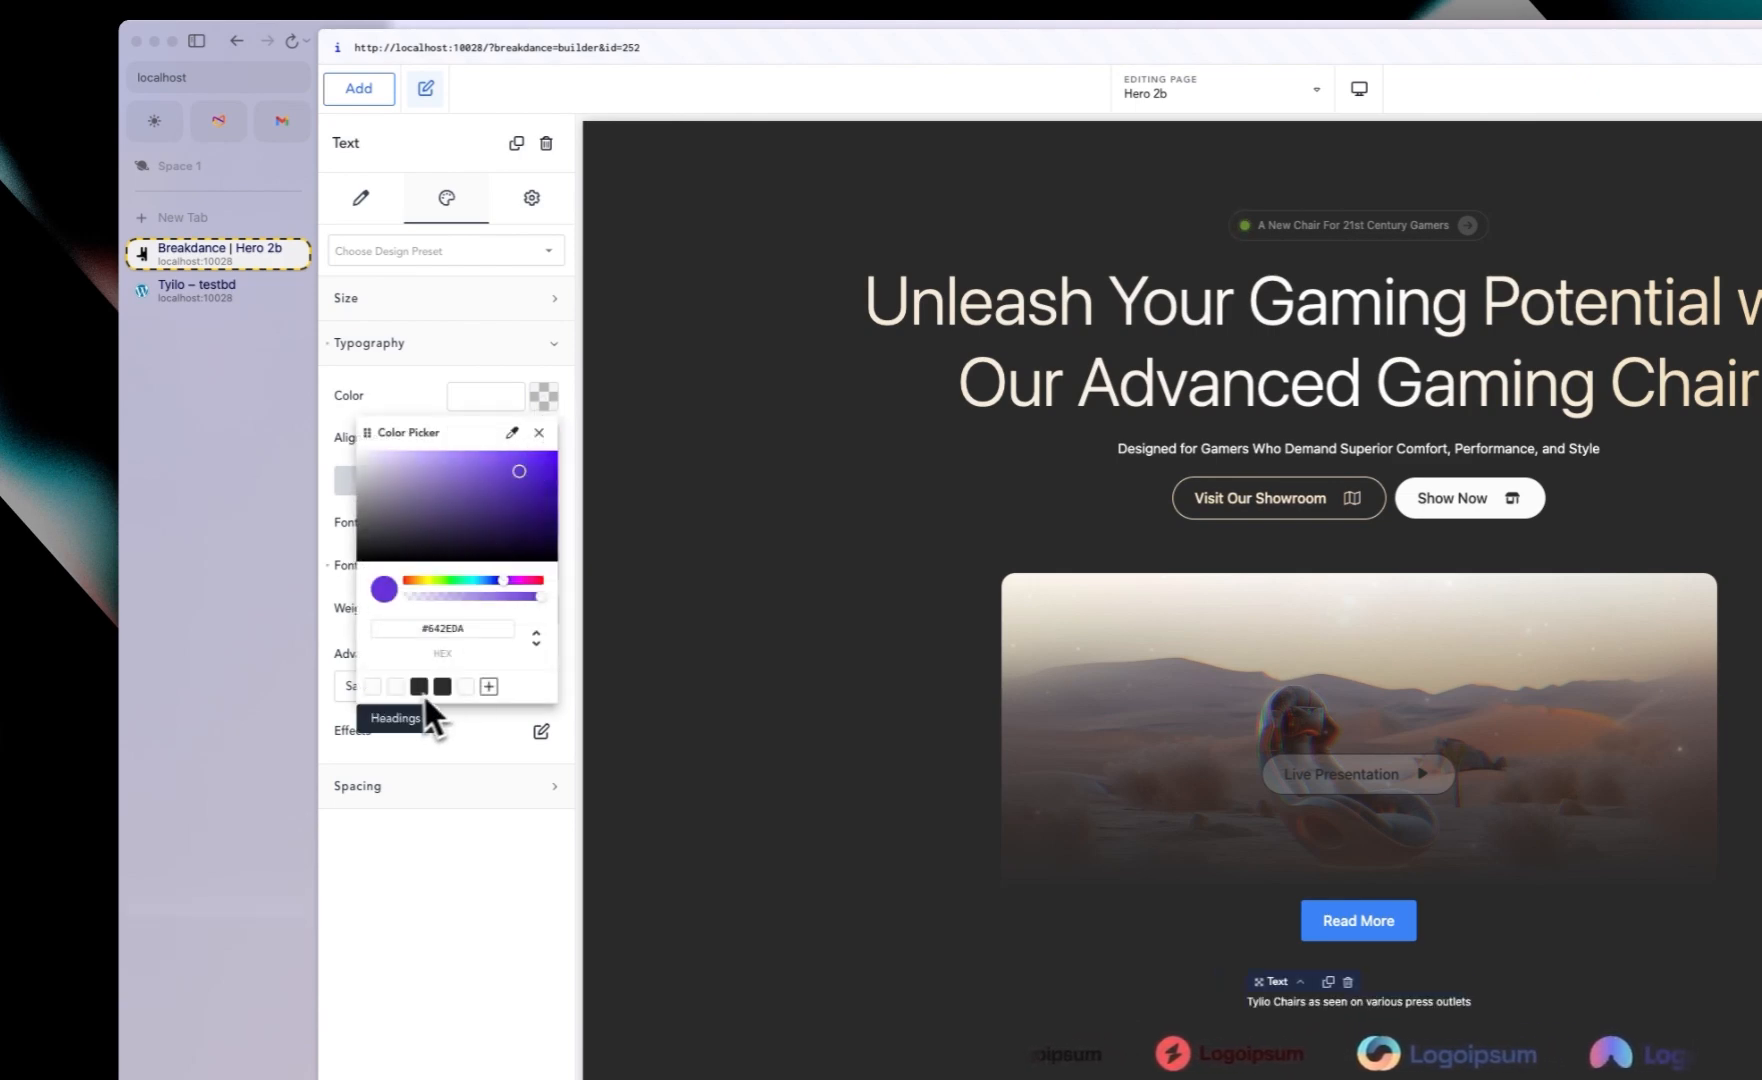
click(396, 686)
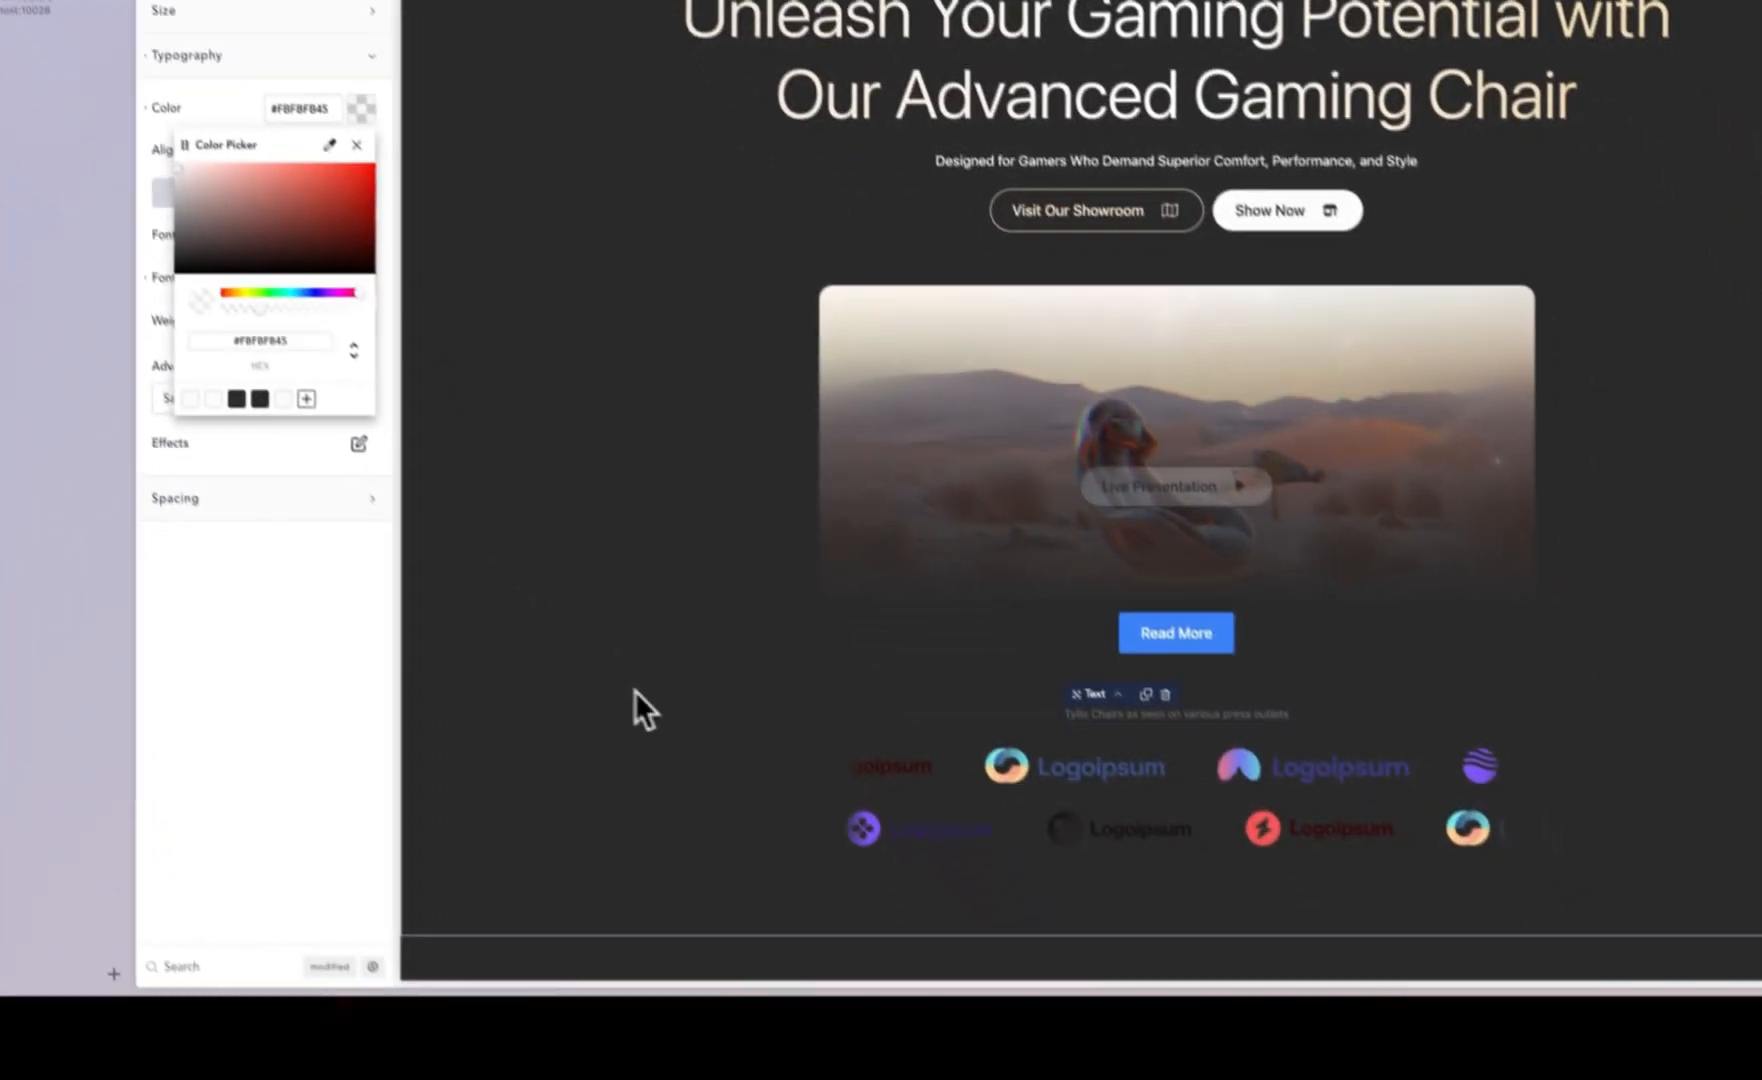
Step: Set the second Logo List's animation direction to scroll right
click(810, 997)
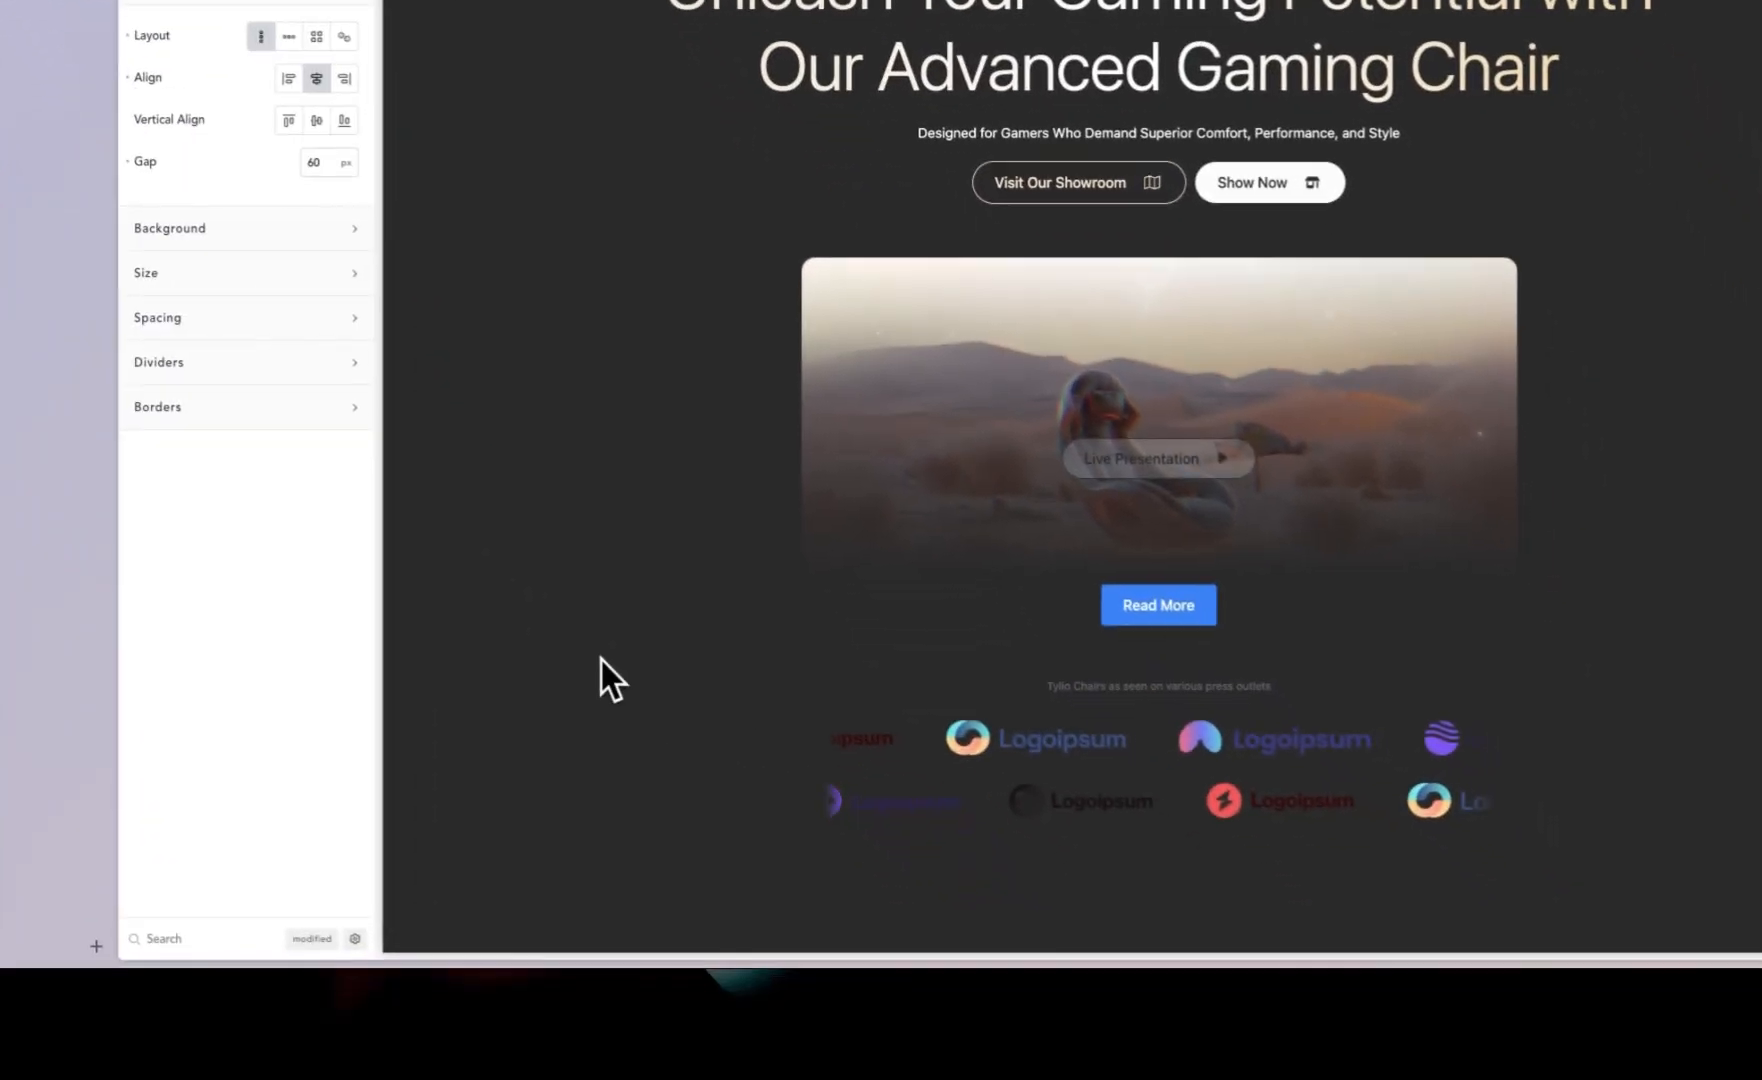
click(1112, 805)
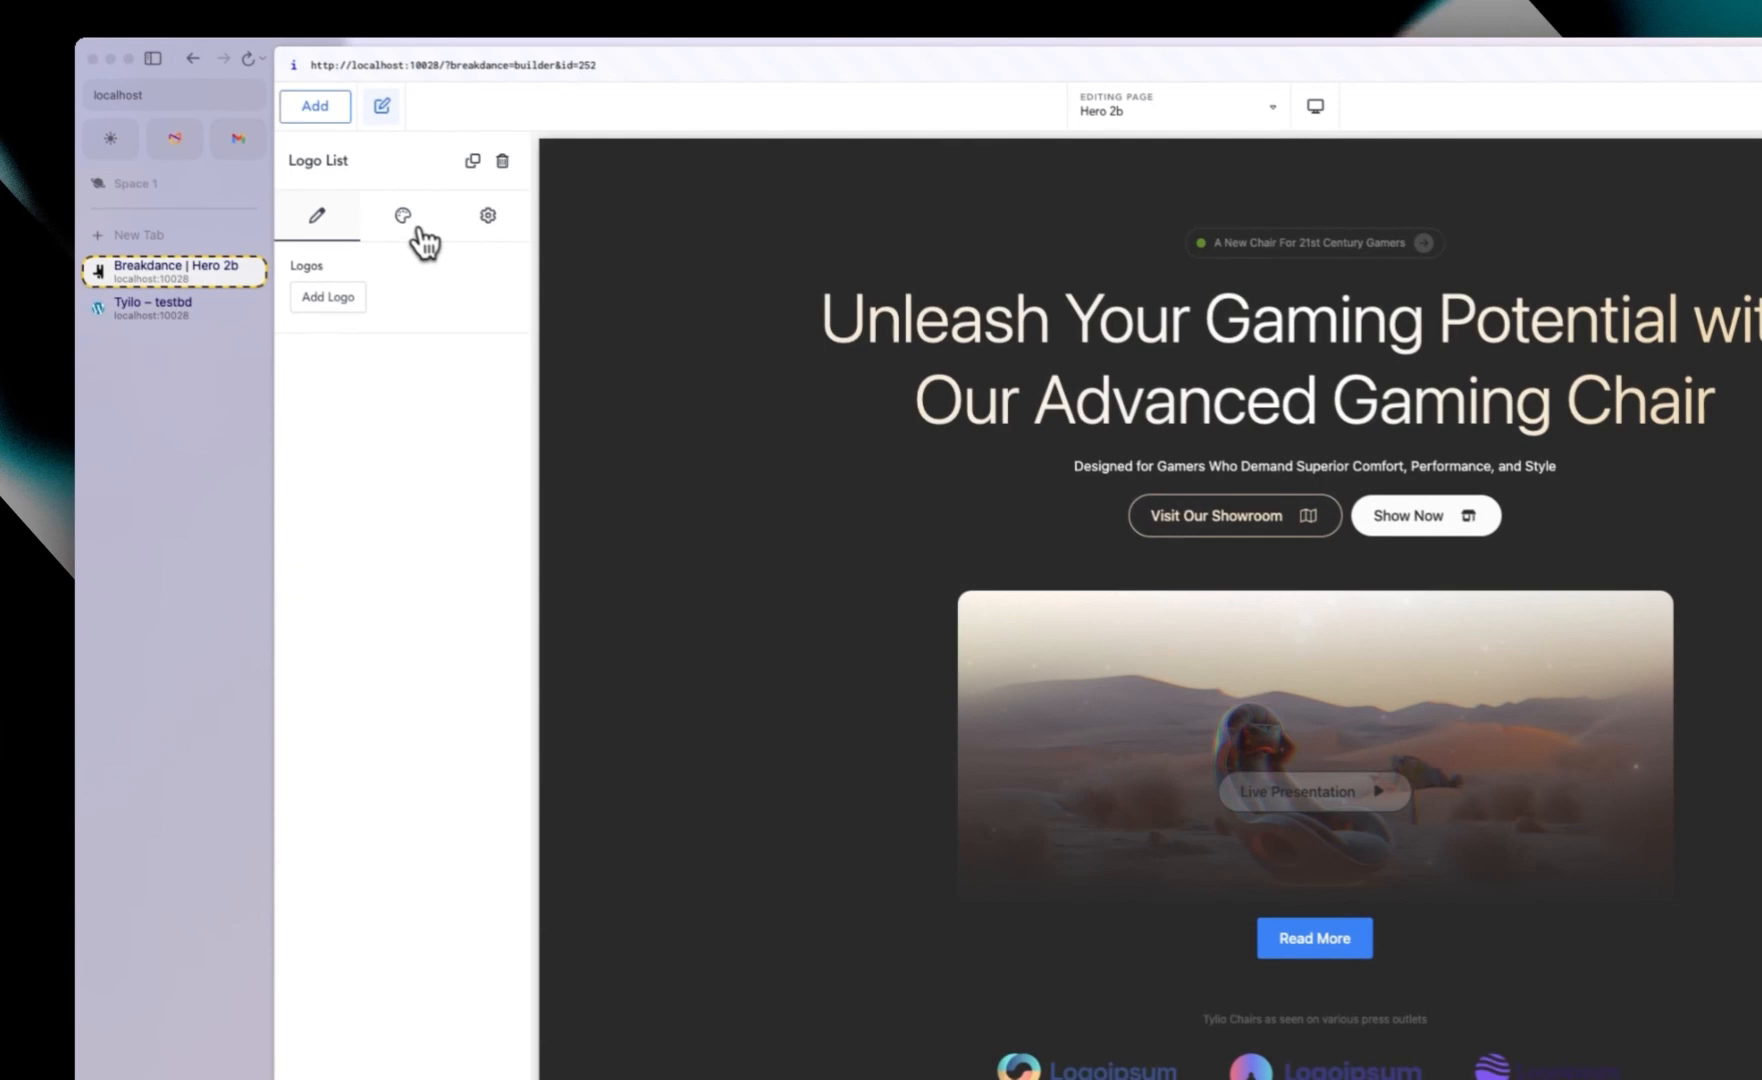
click(419, 229)
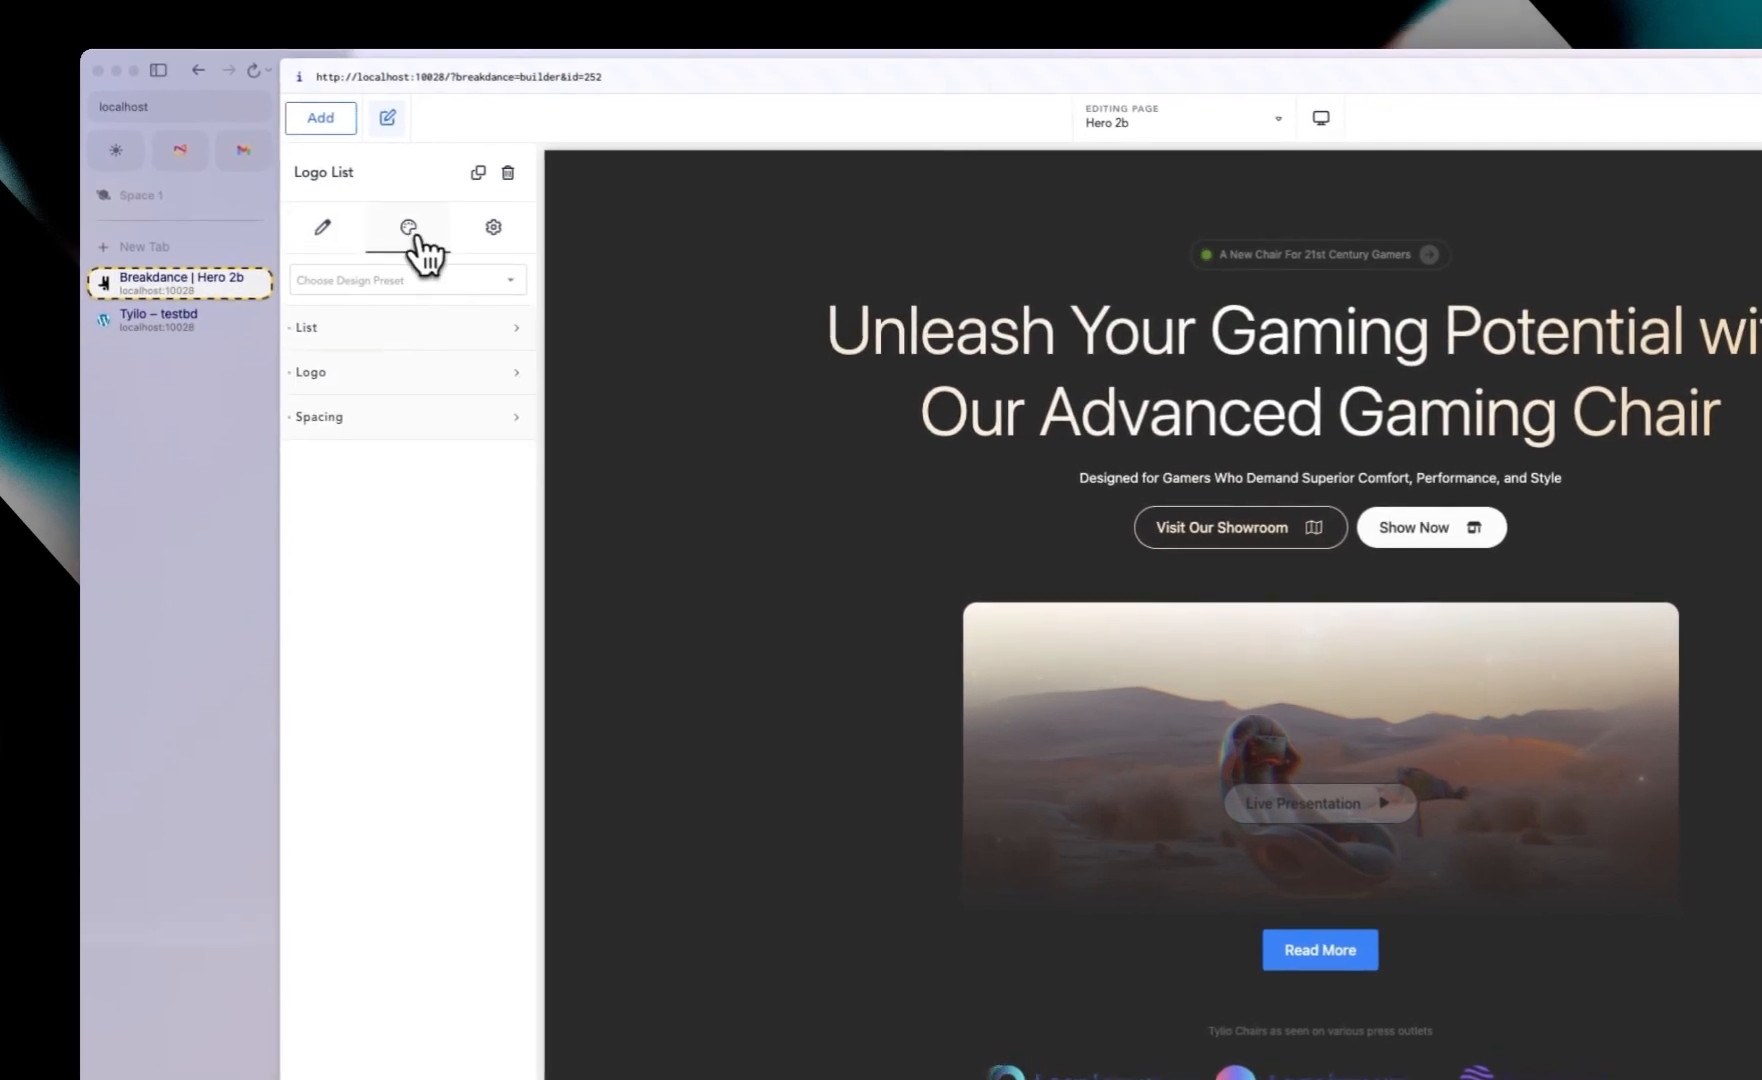
click(370, 343)
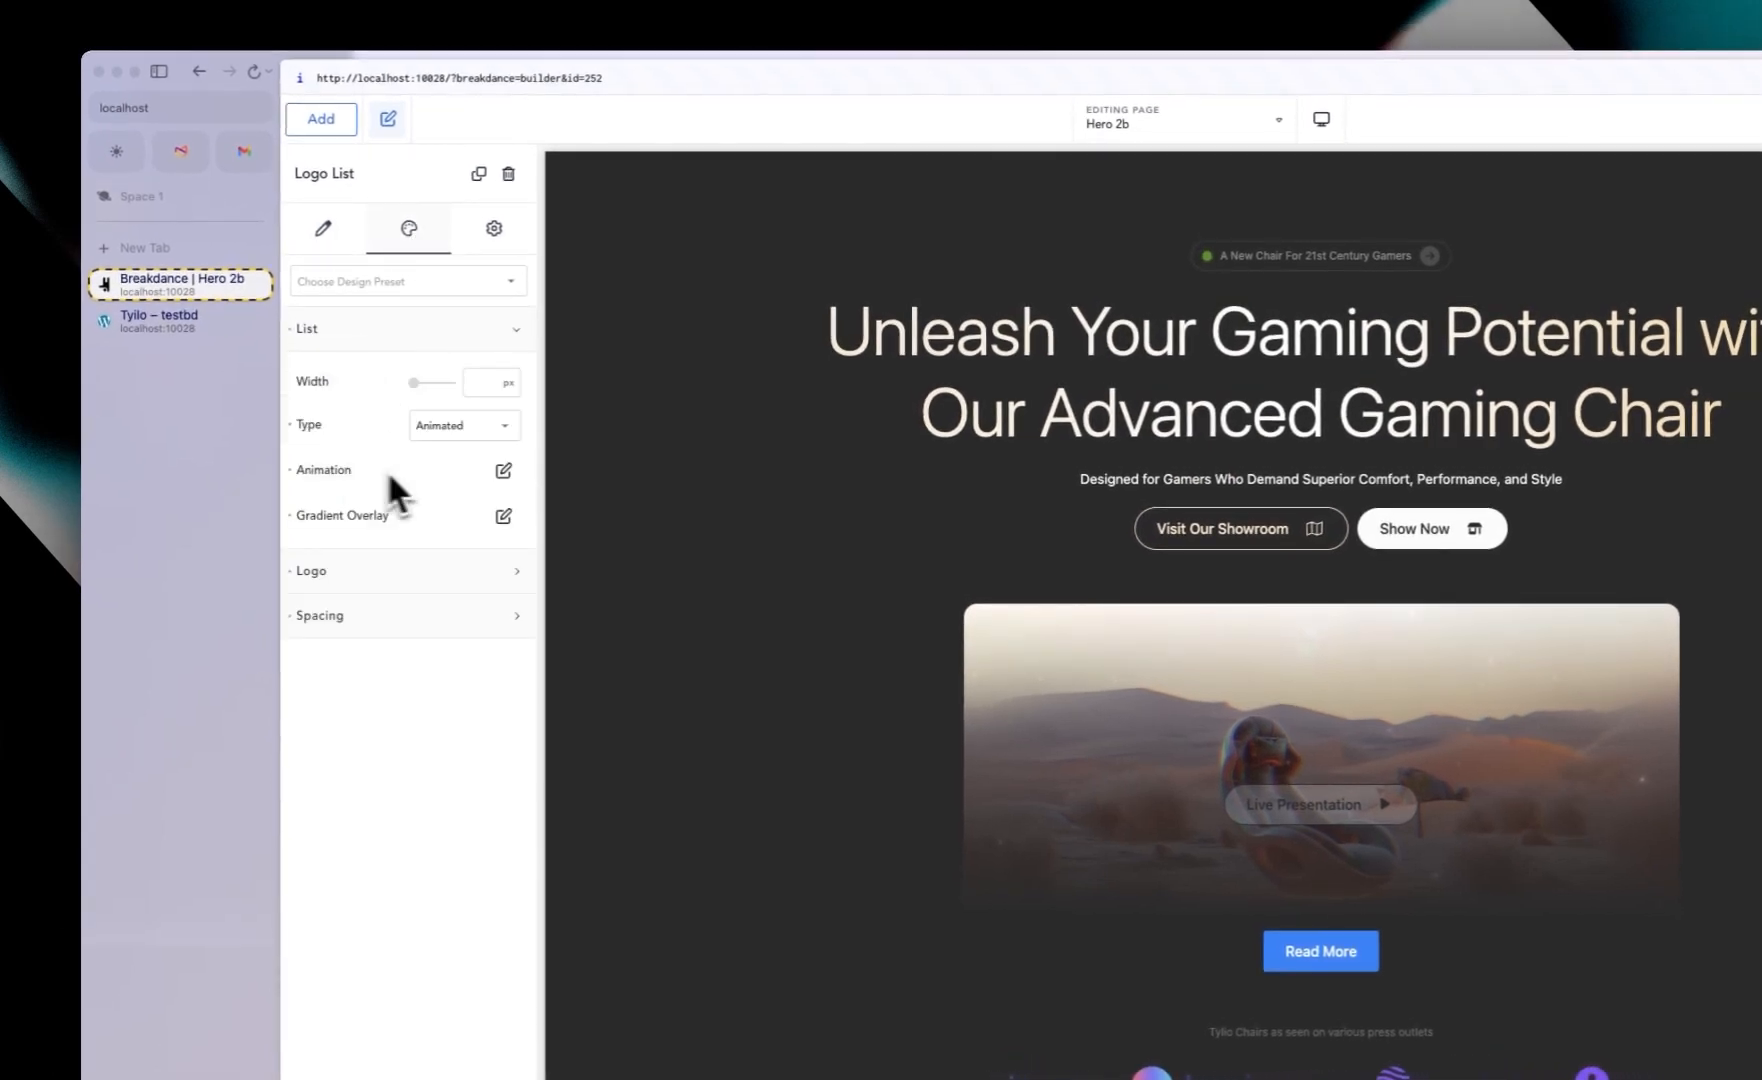
click(502, 472)
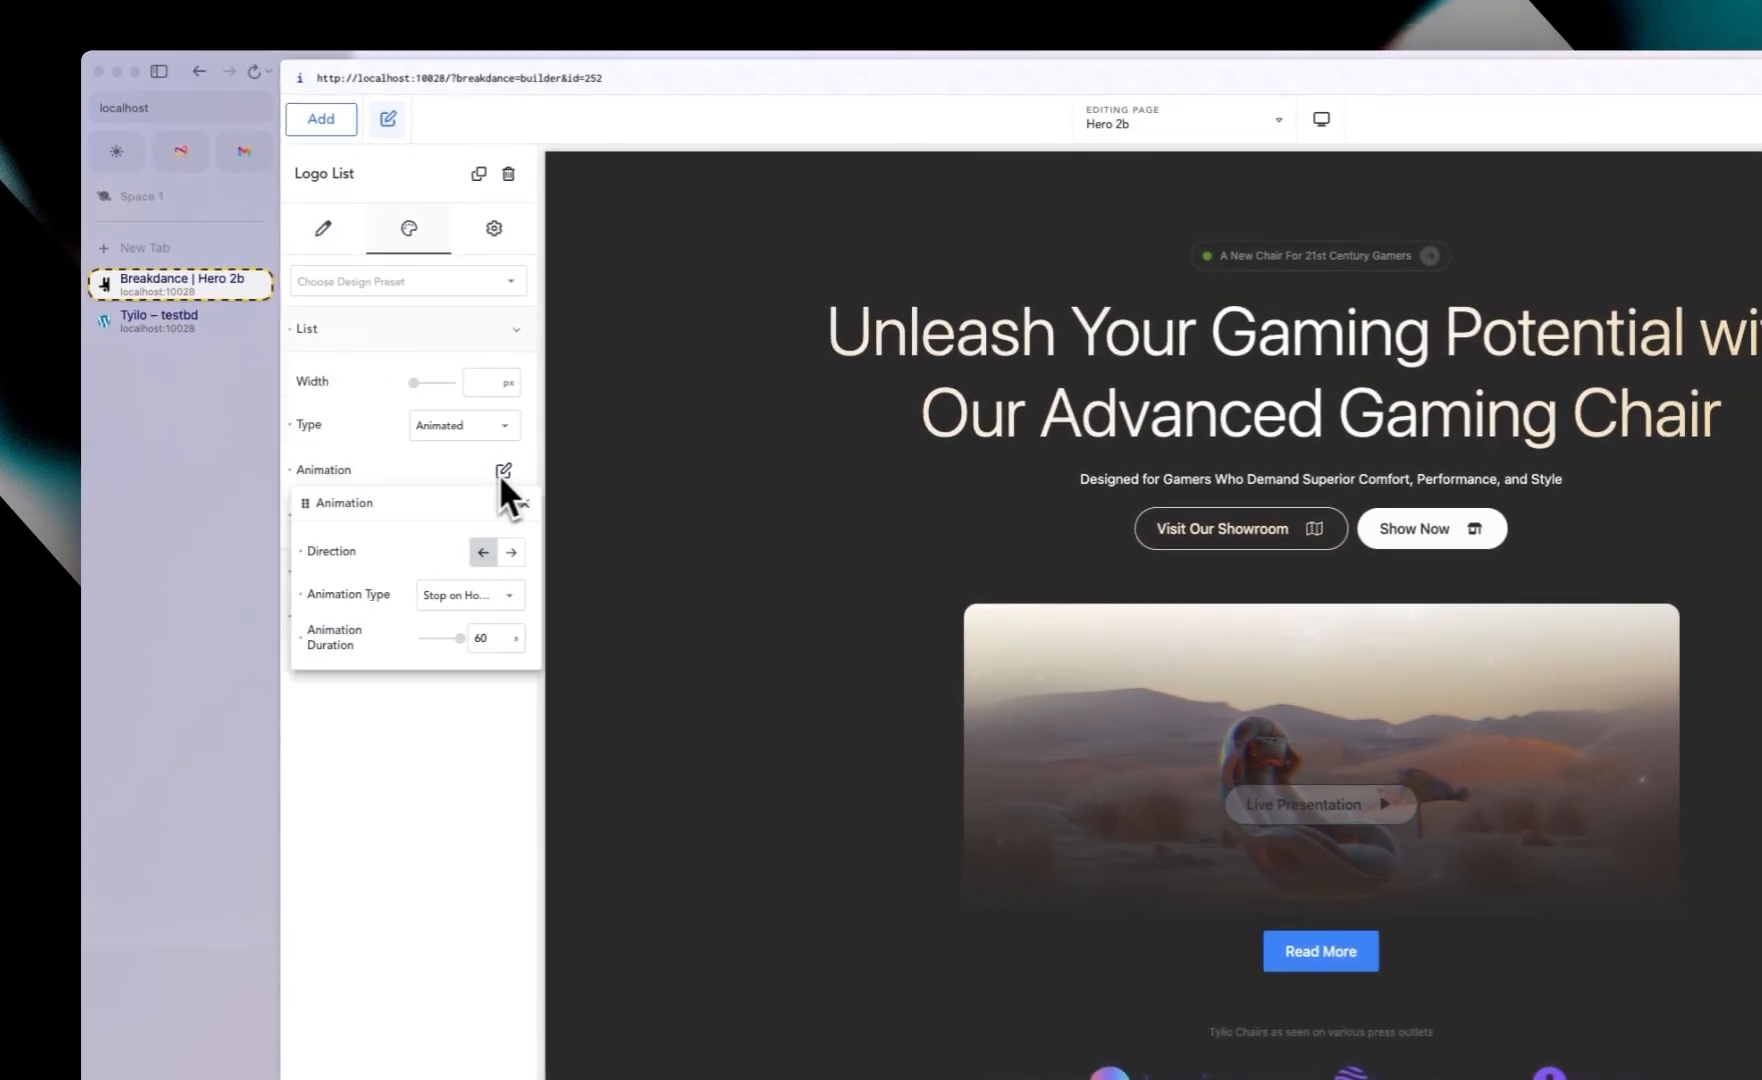
click(511, 553)
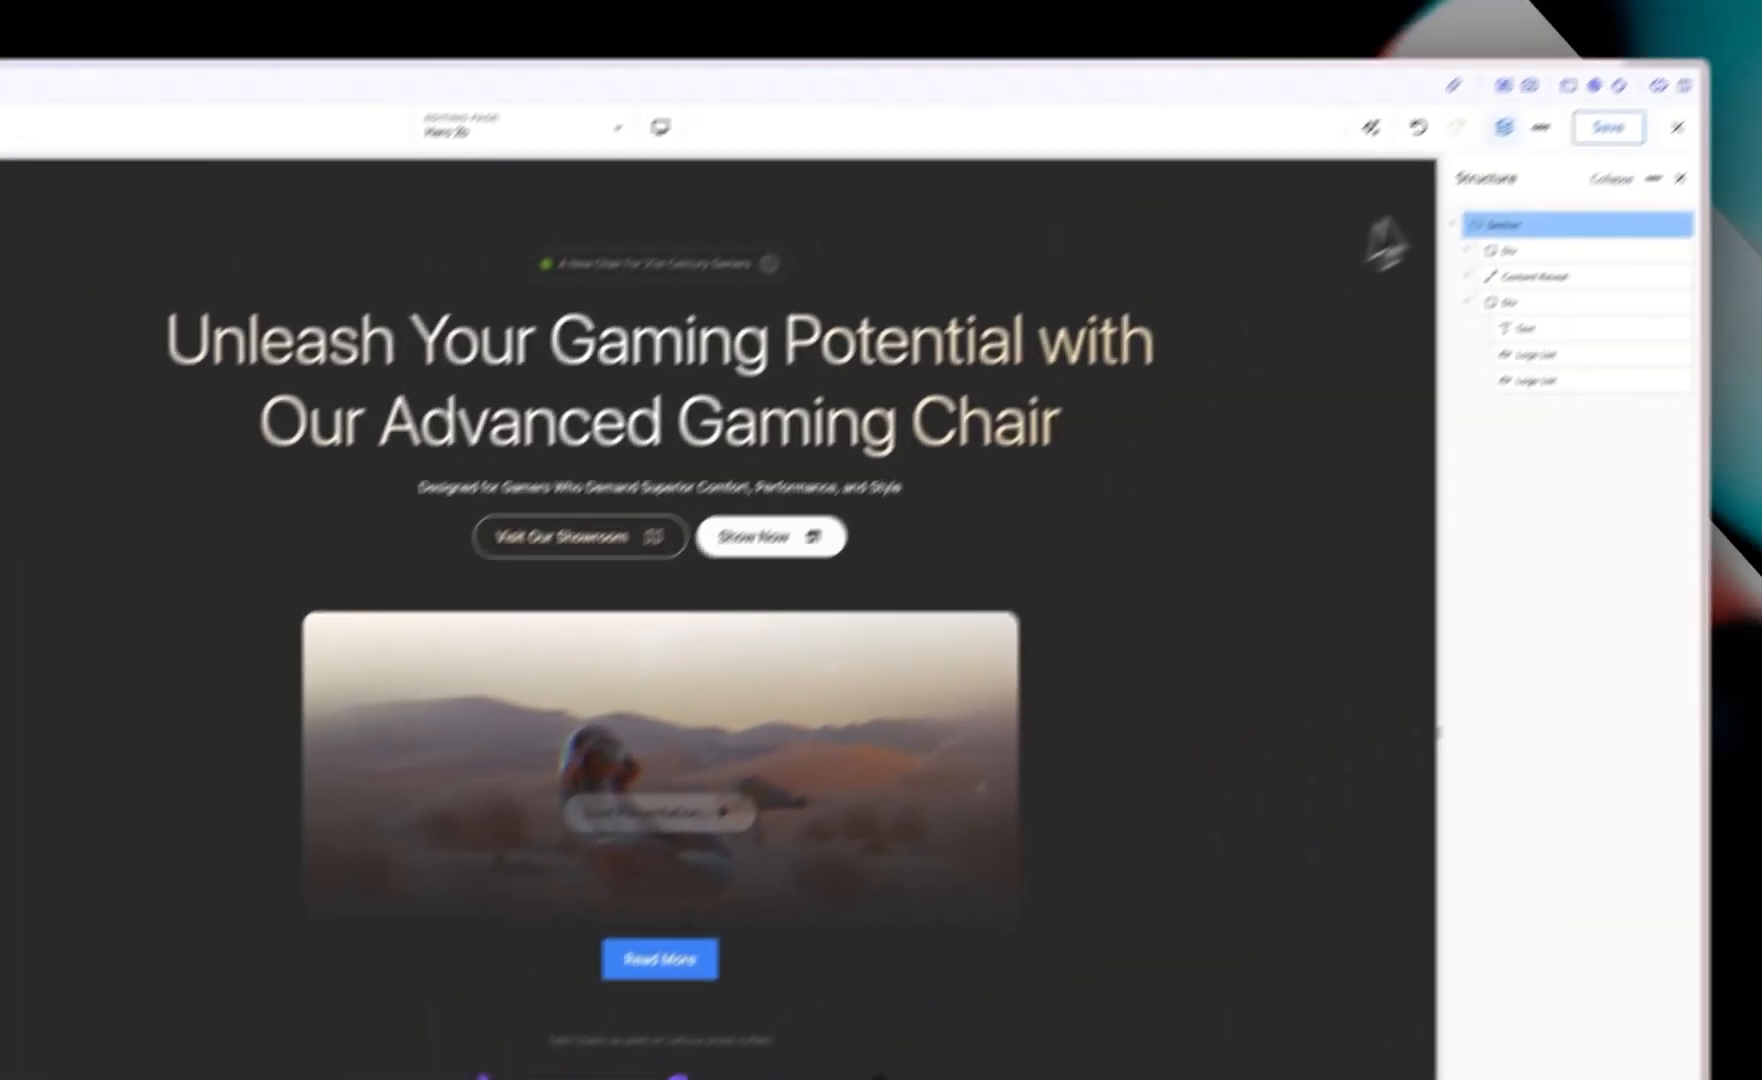
Step: Open the page on the front end and inspect the hero section with browser developer tools in responsive view
click(1482, 224)
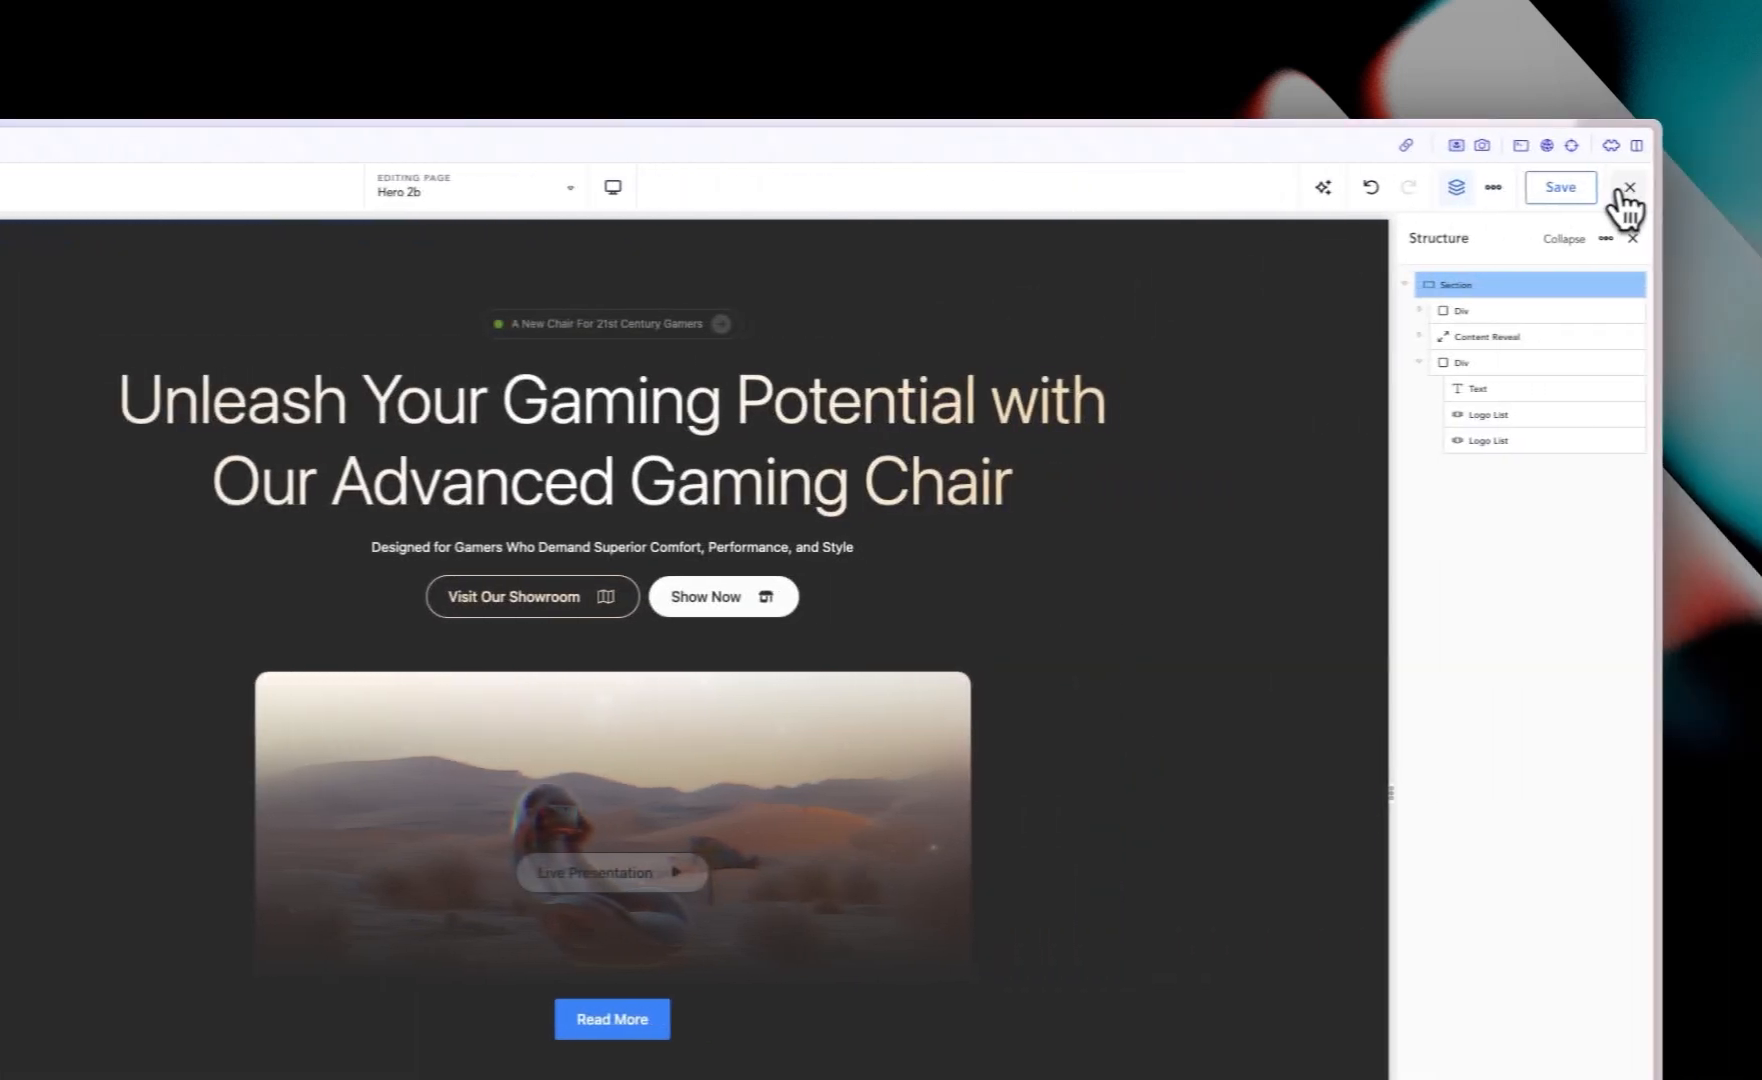
click(1613, 190)
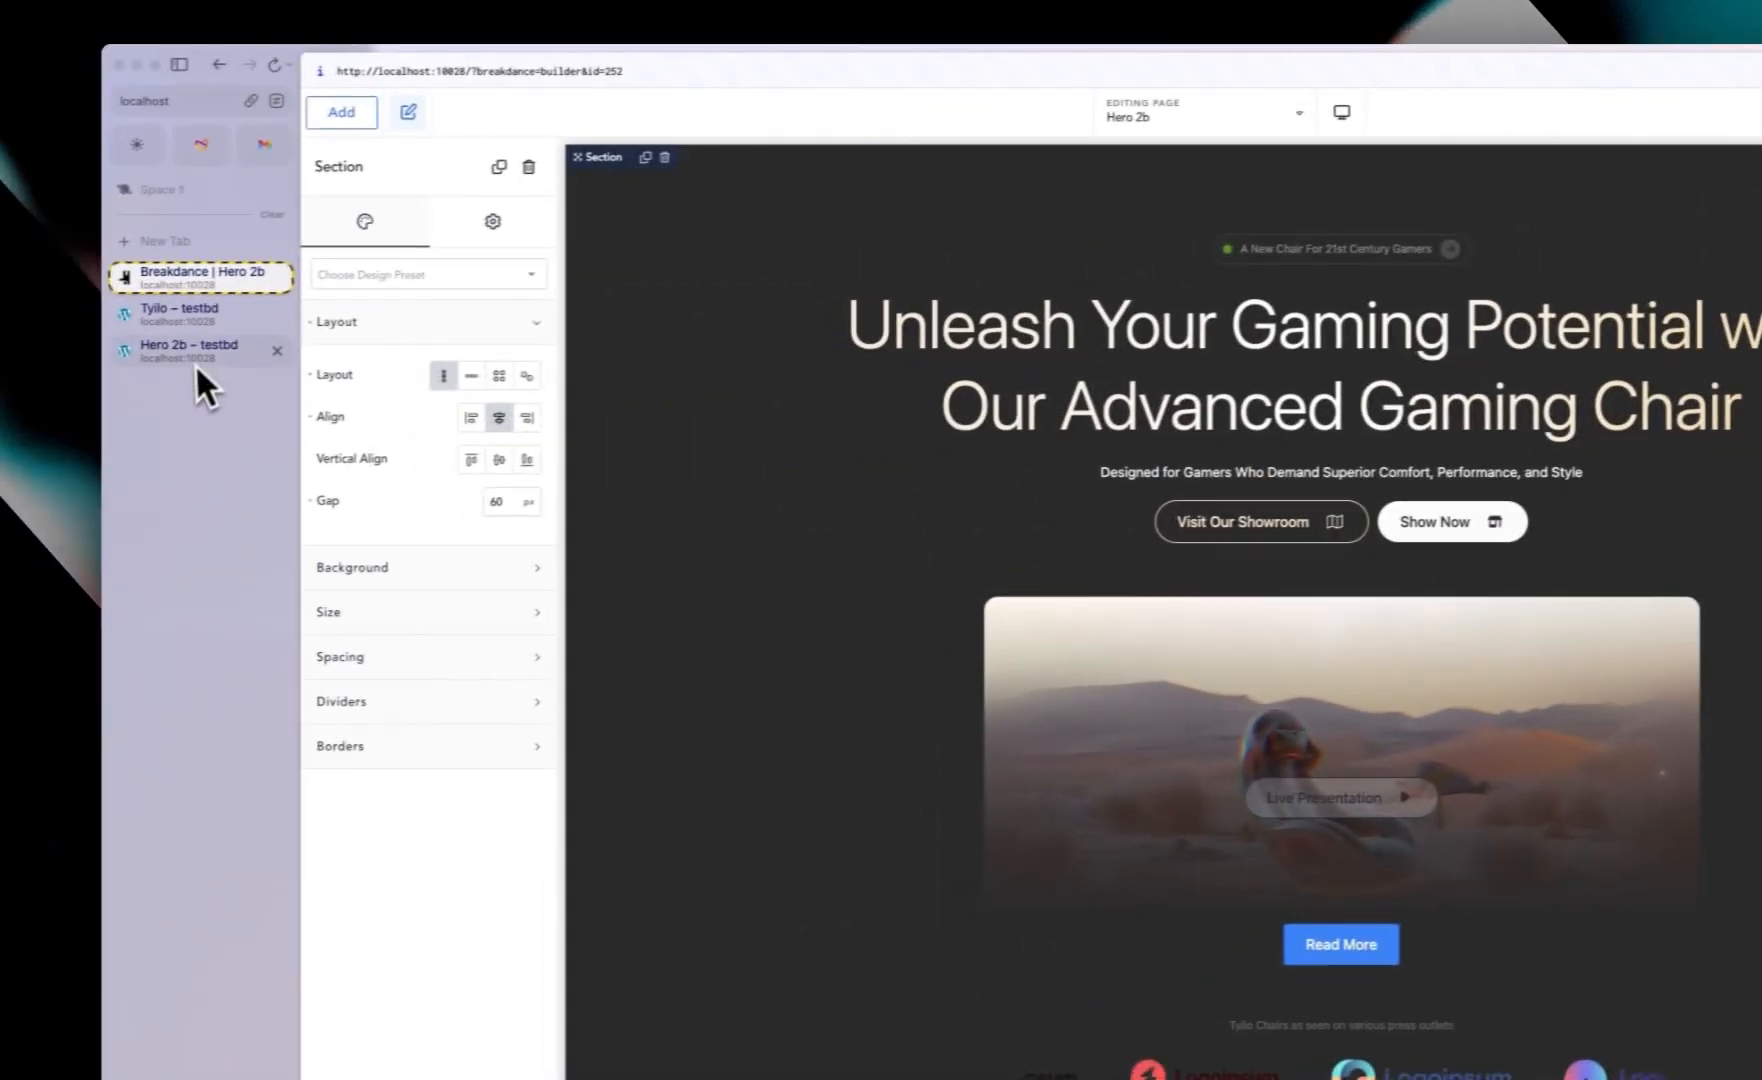
click(211, 358)
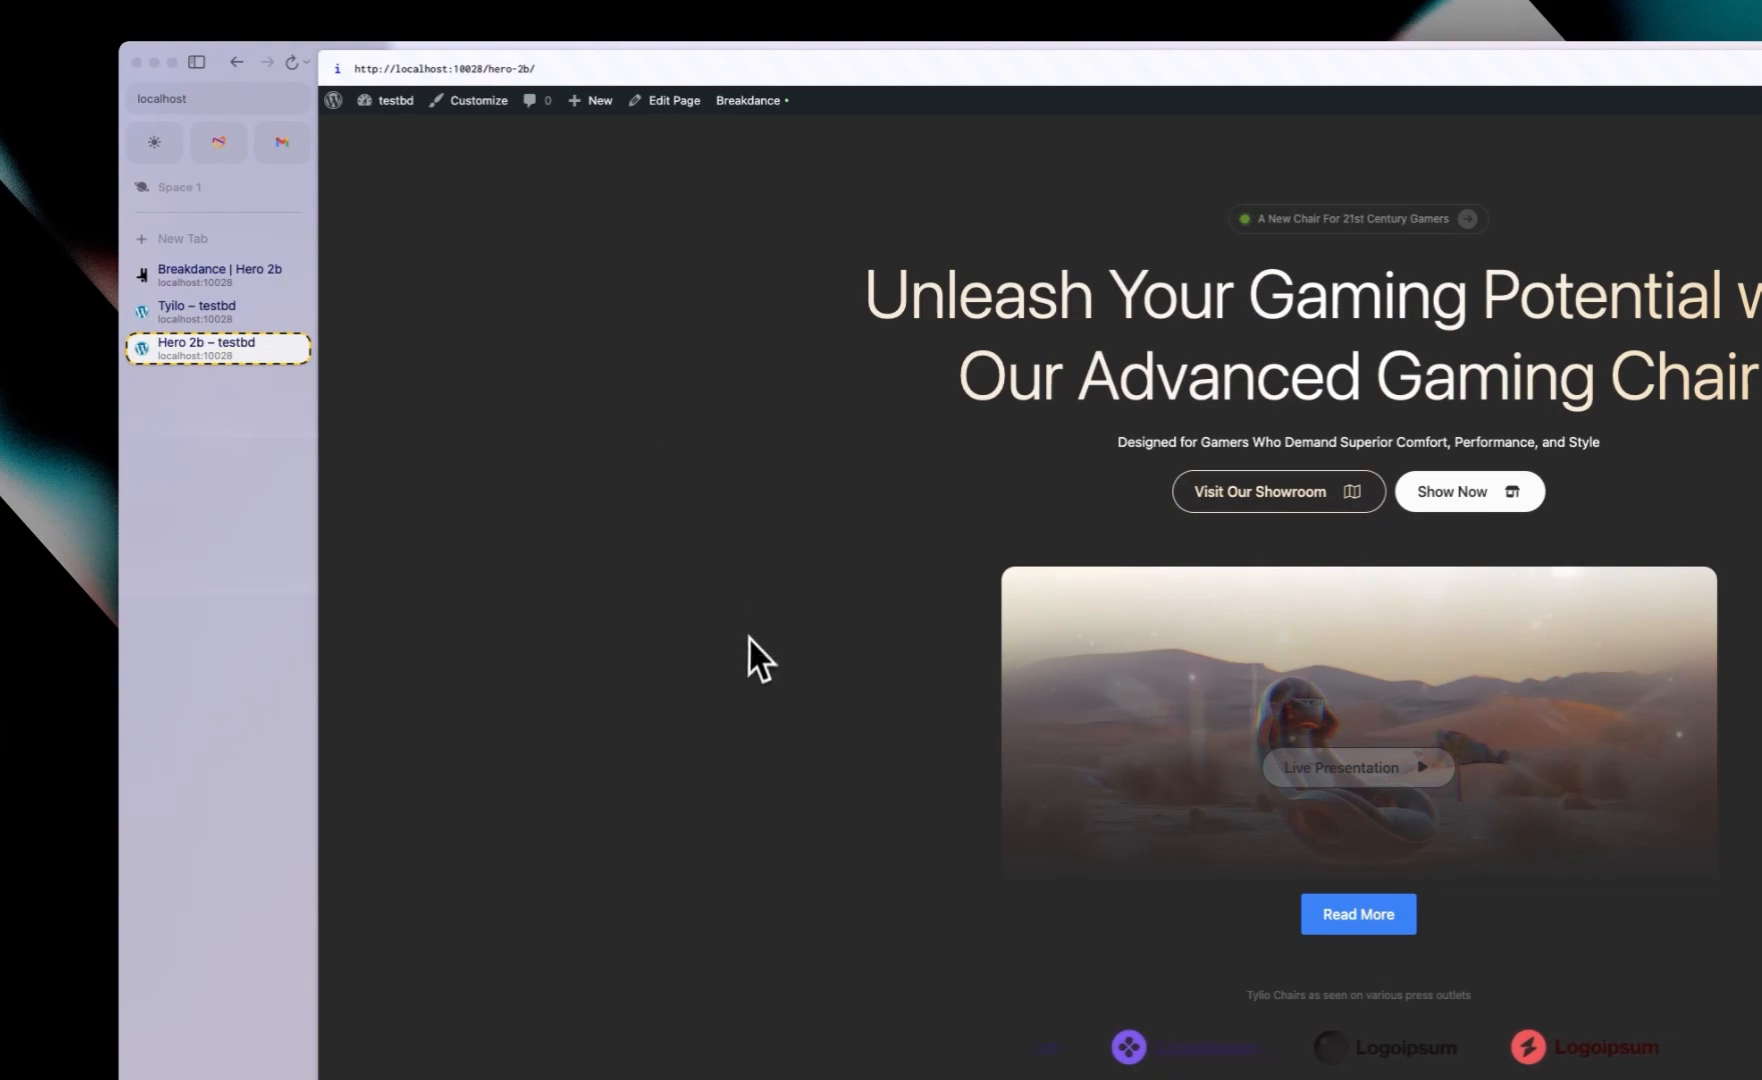
key(super+alt+i)
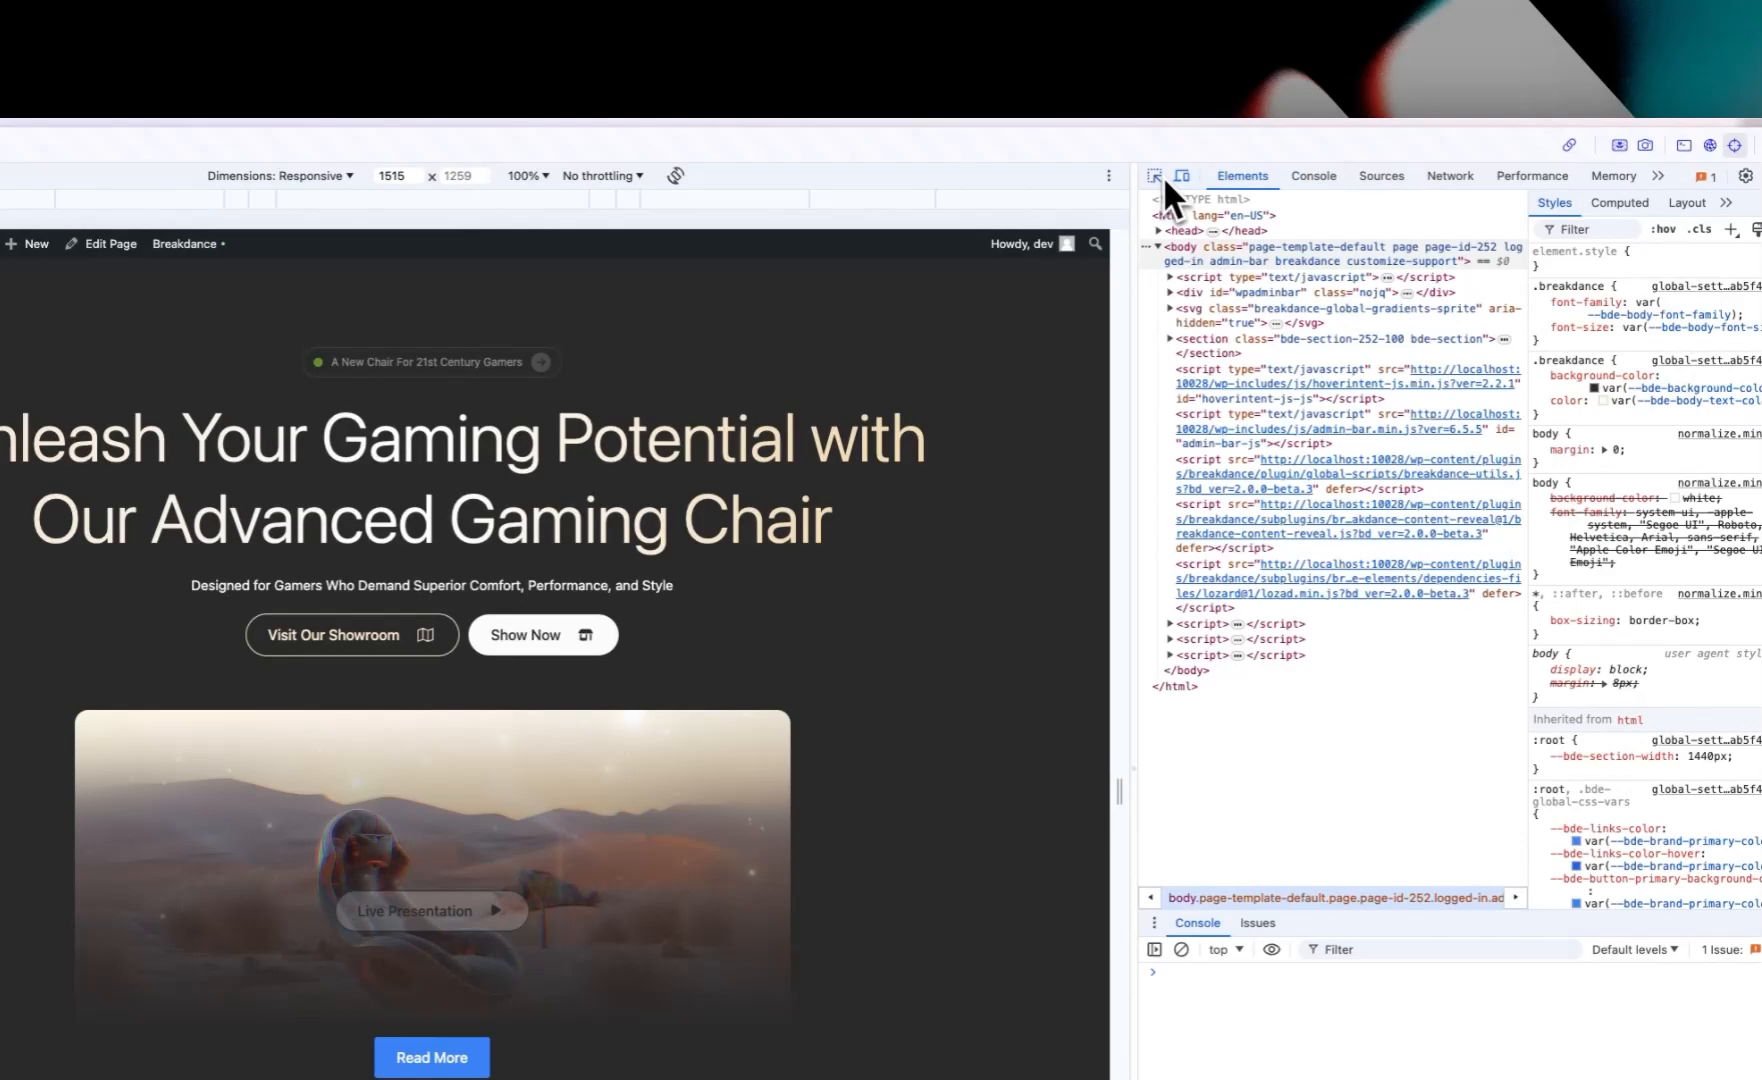
click(1158, 177)
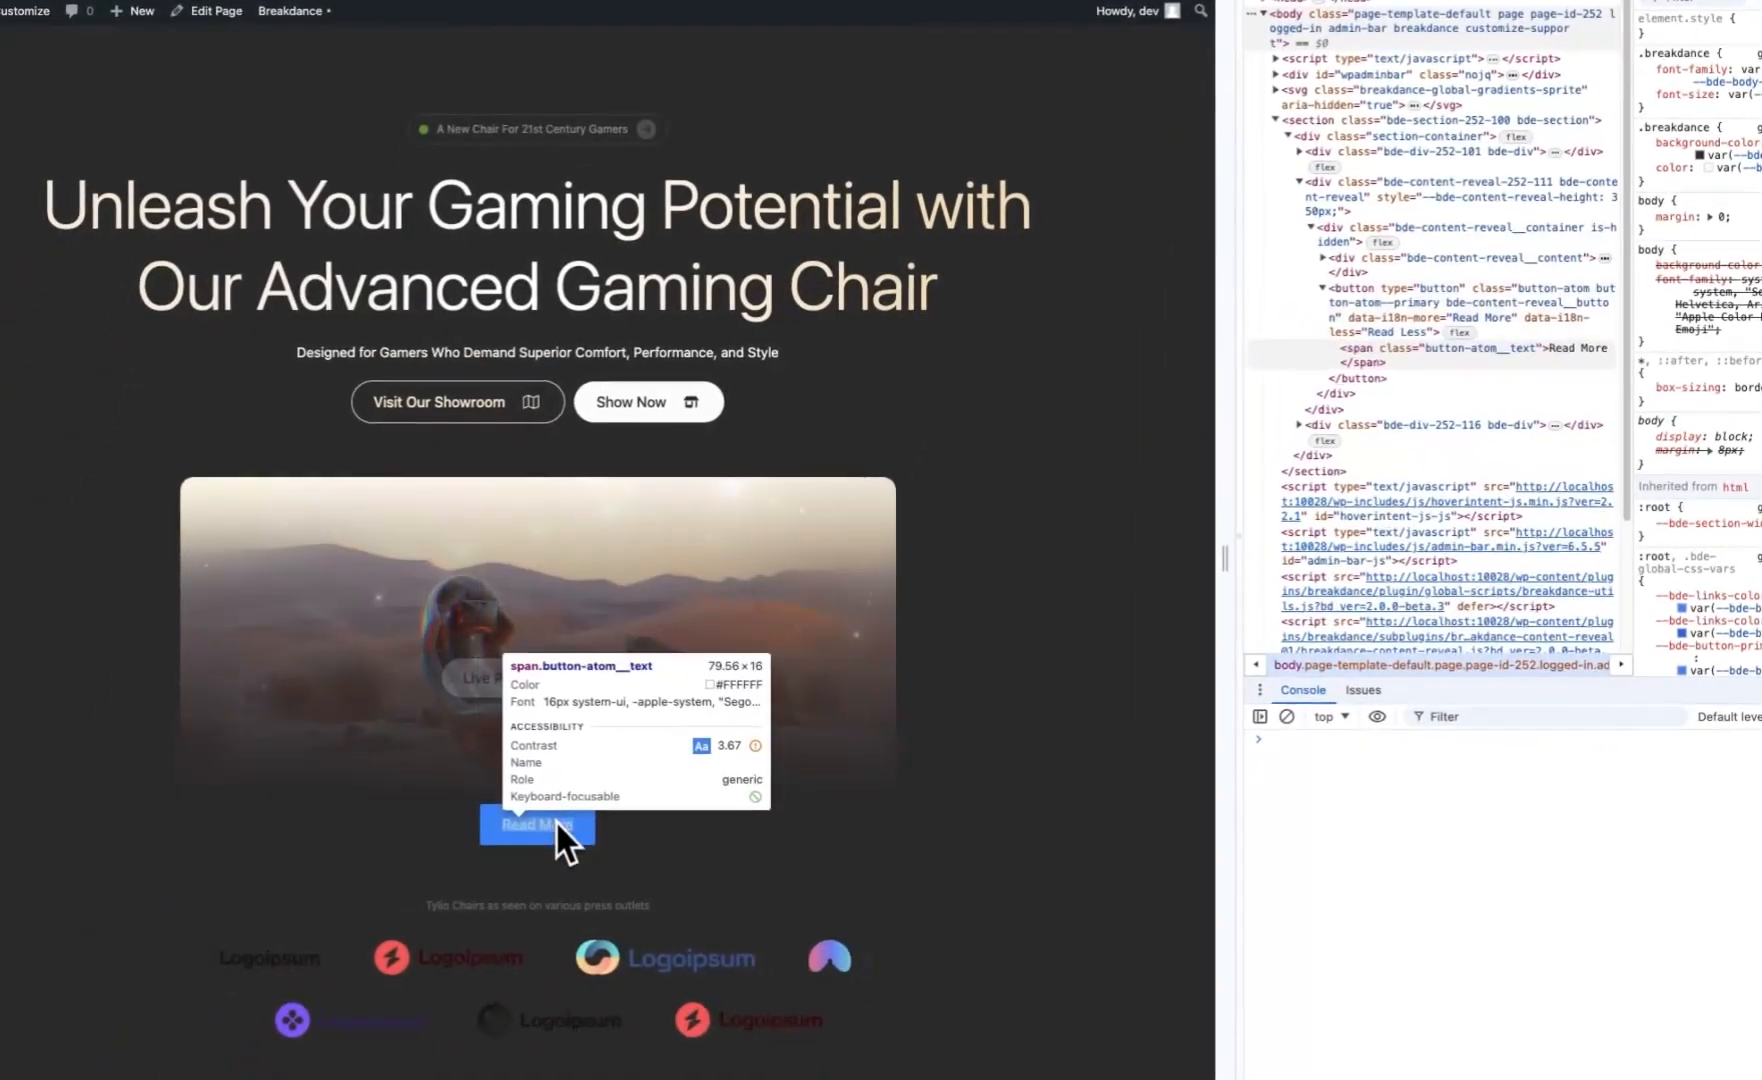
click(555, 819)
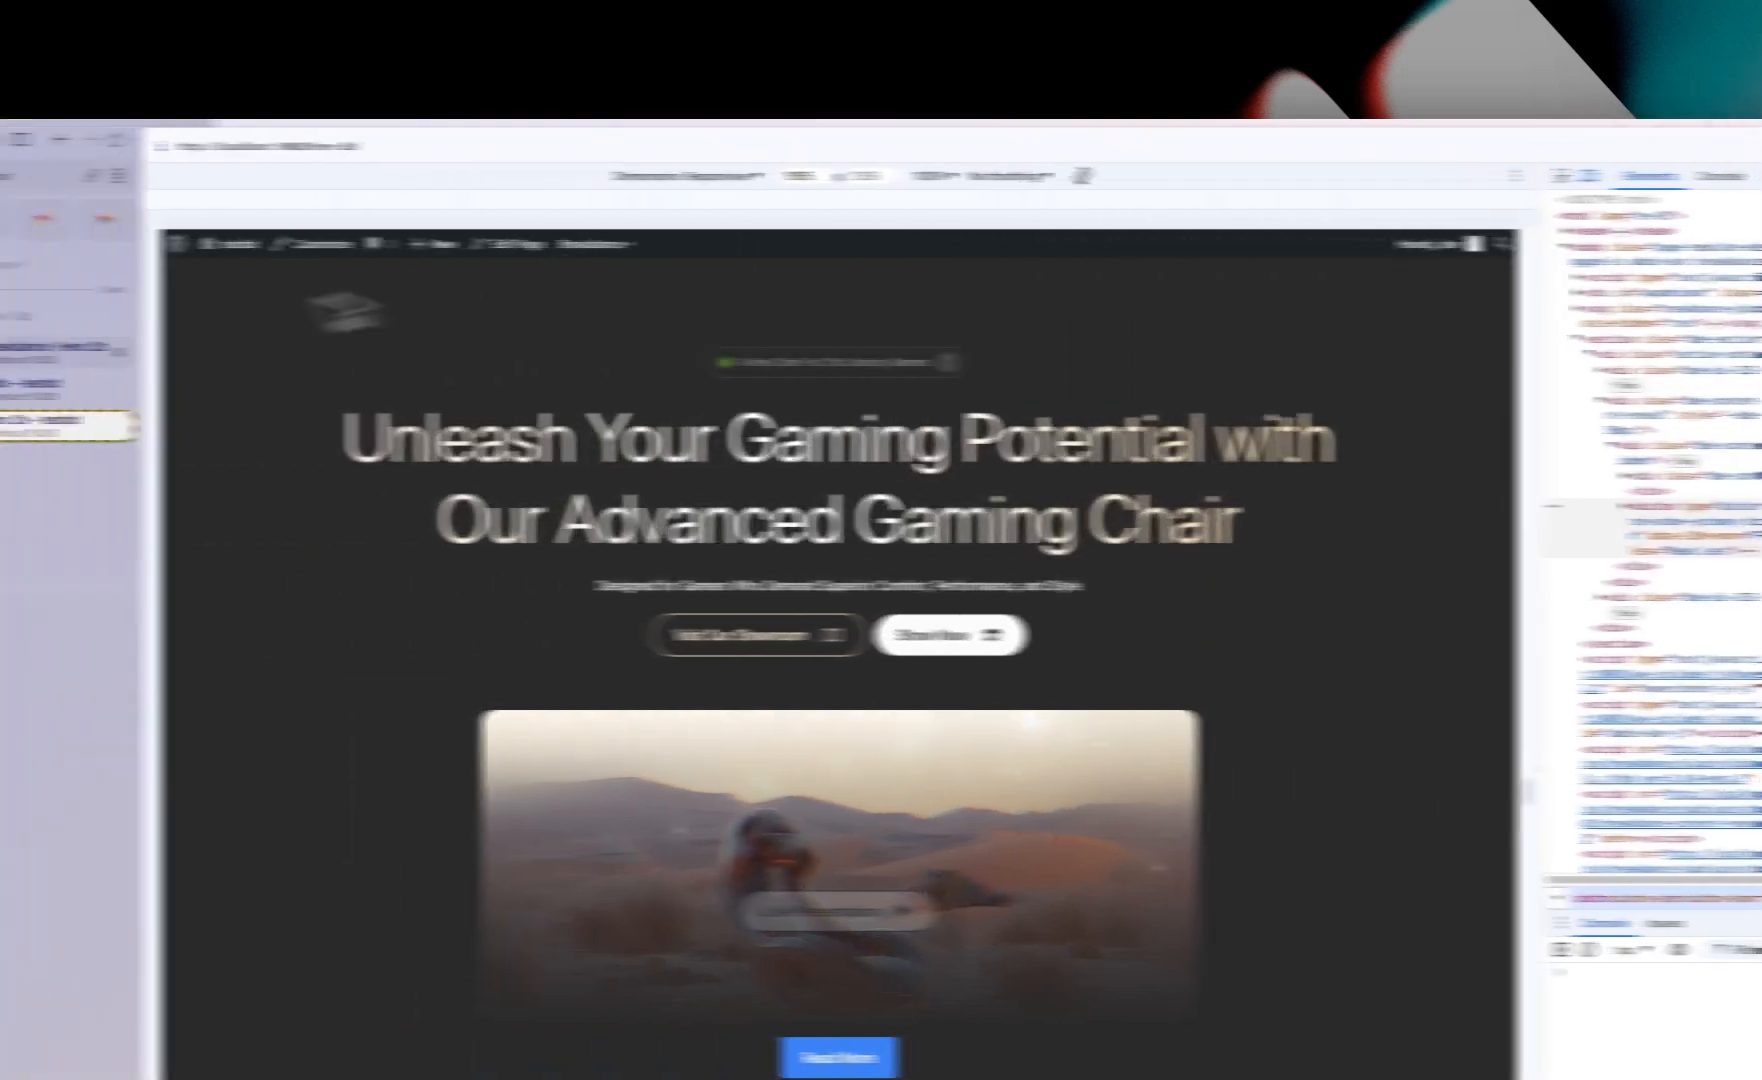
Step: Add custom CSS to the Content Reveal element hiding its .bde-content-reveal__button with display: none
click(209, 356)
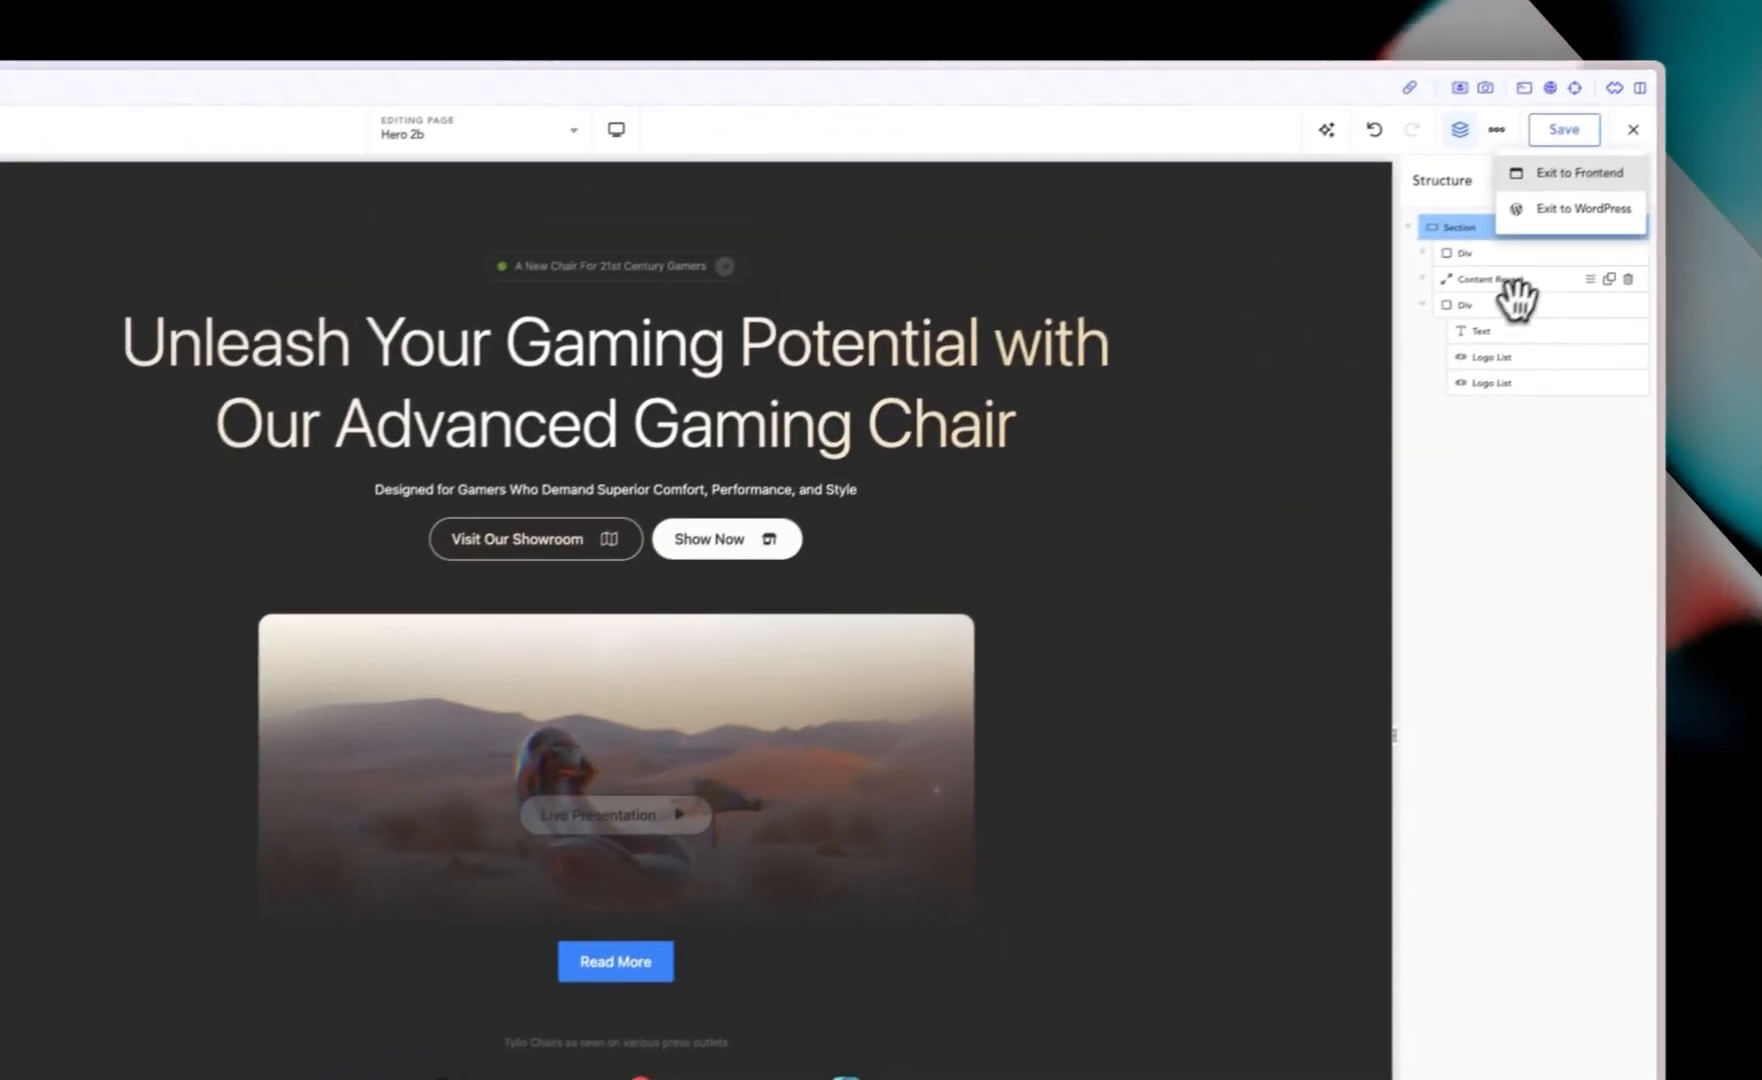
click(1511, 288)
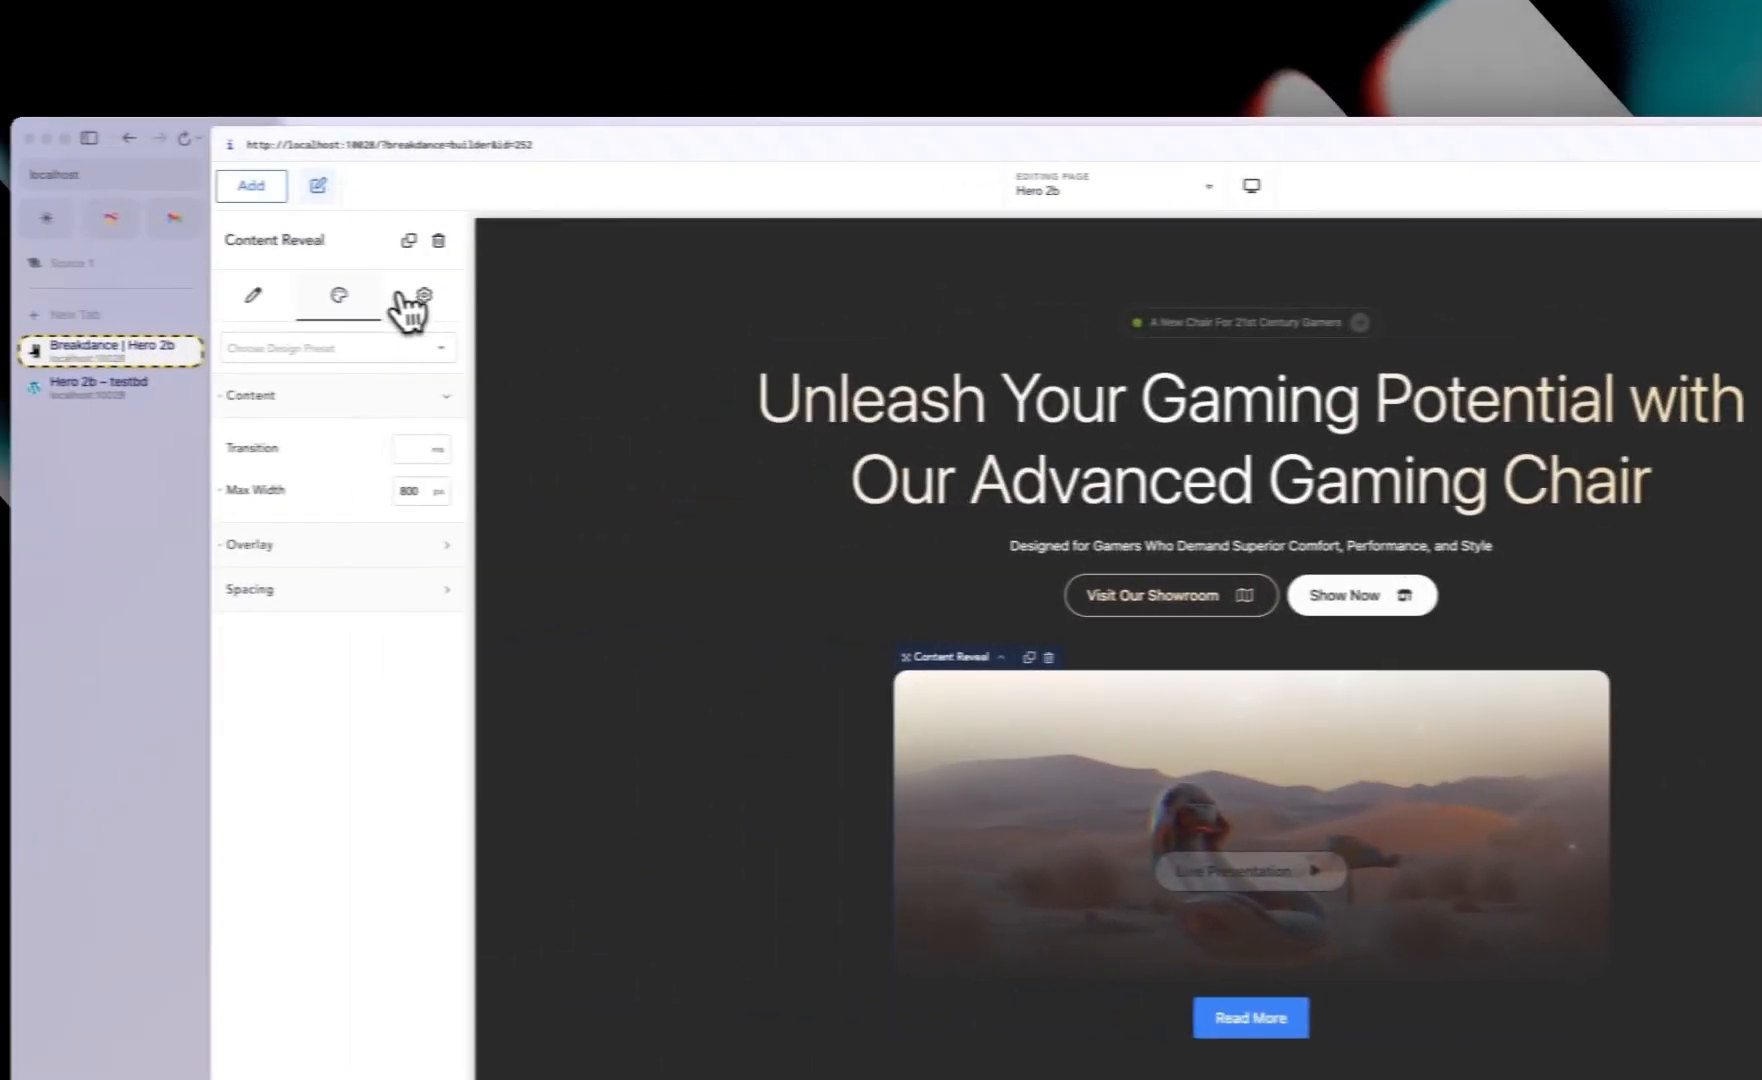
click(402, 296)
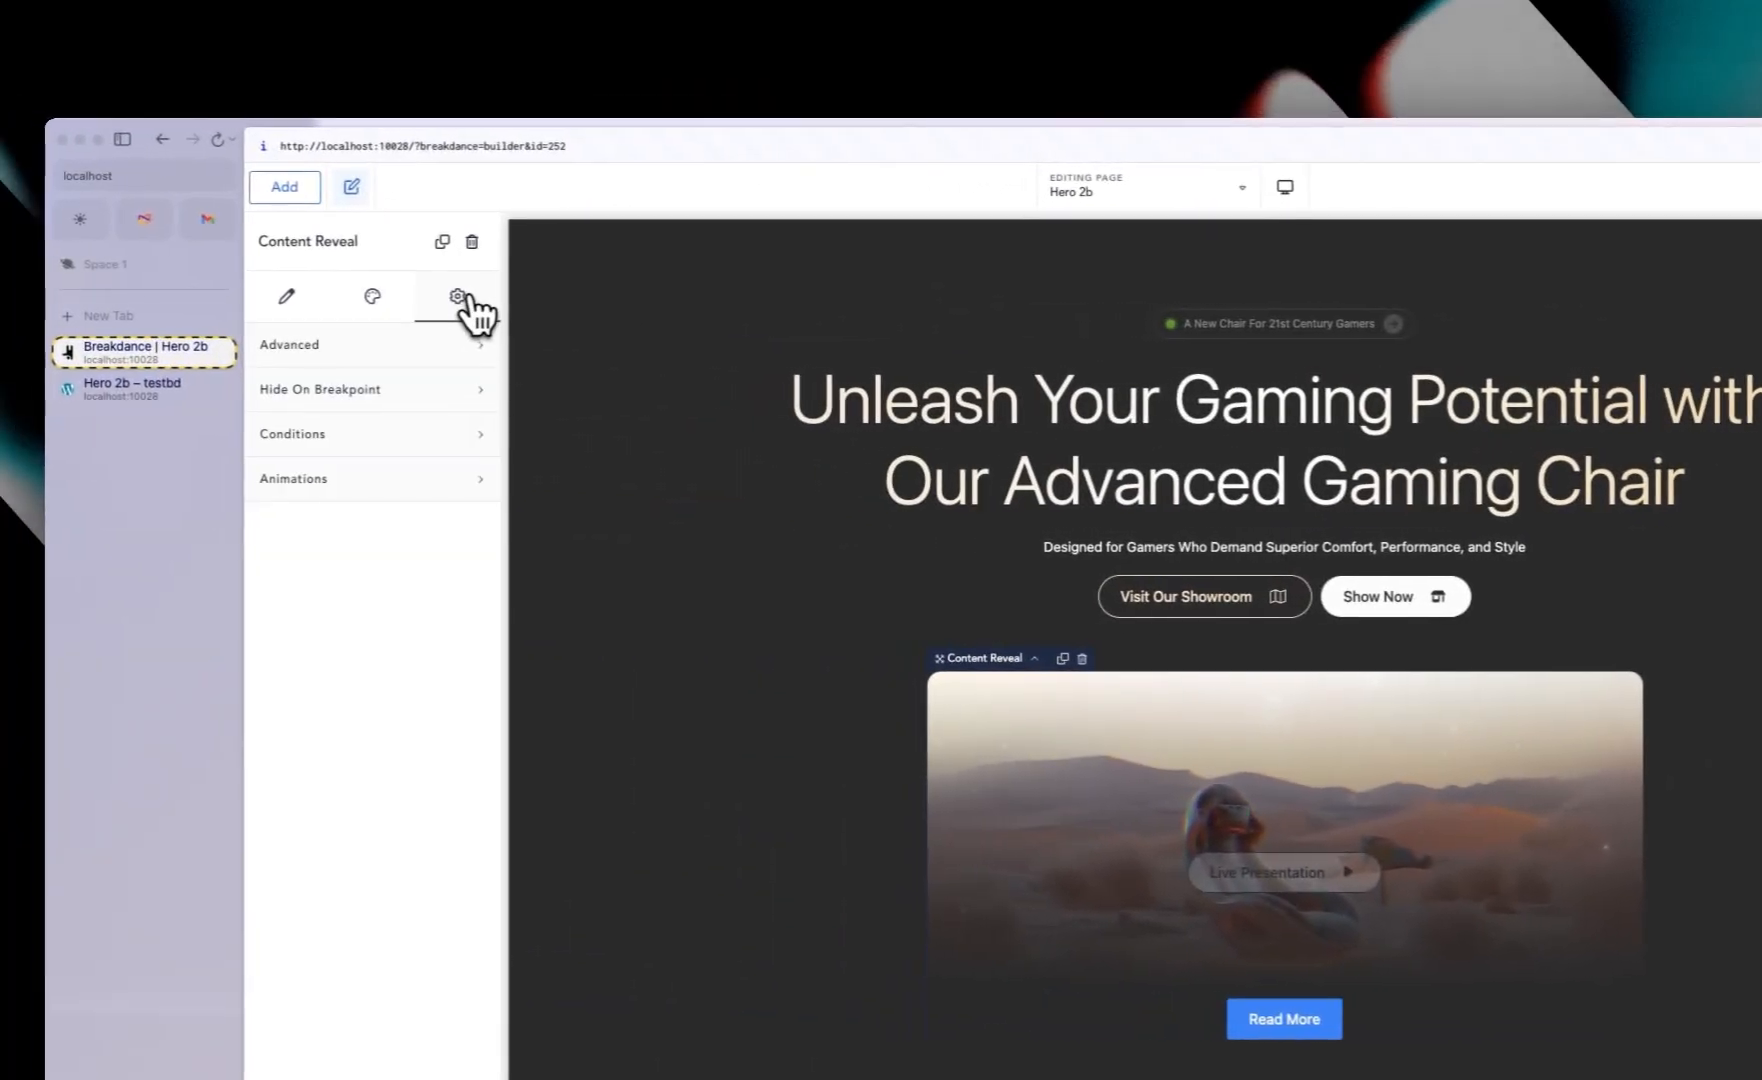
click(372, 346)
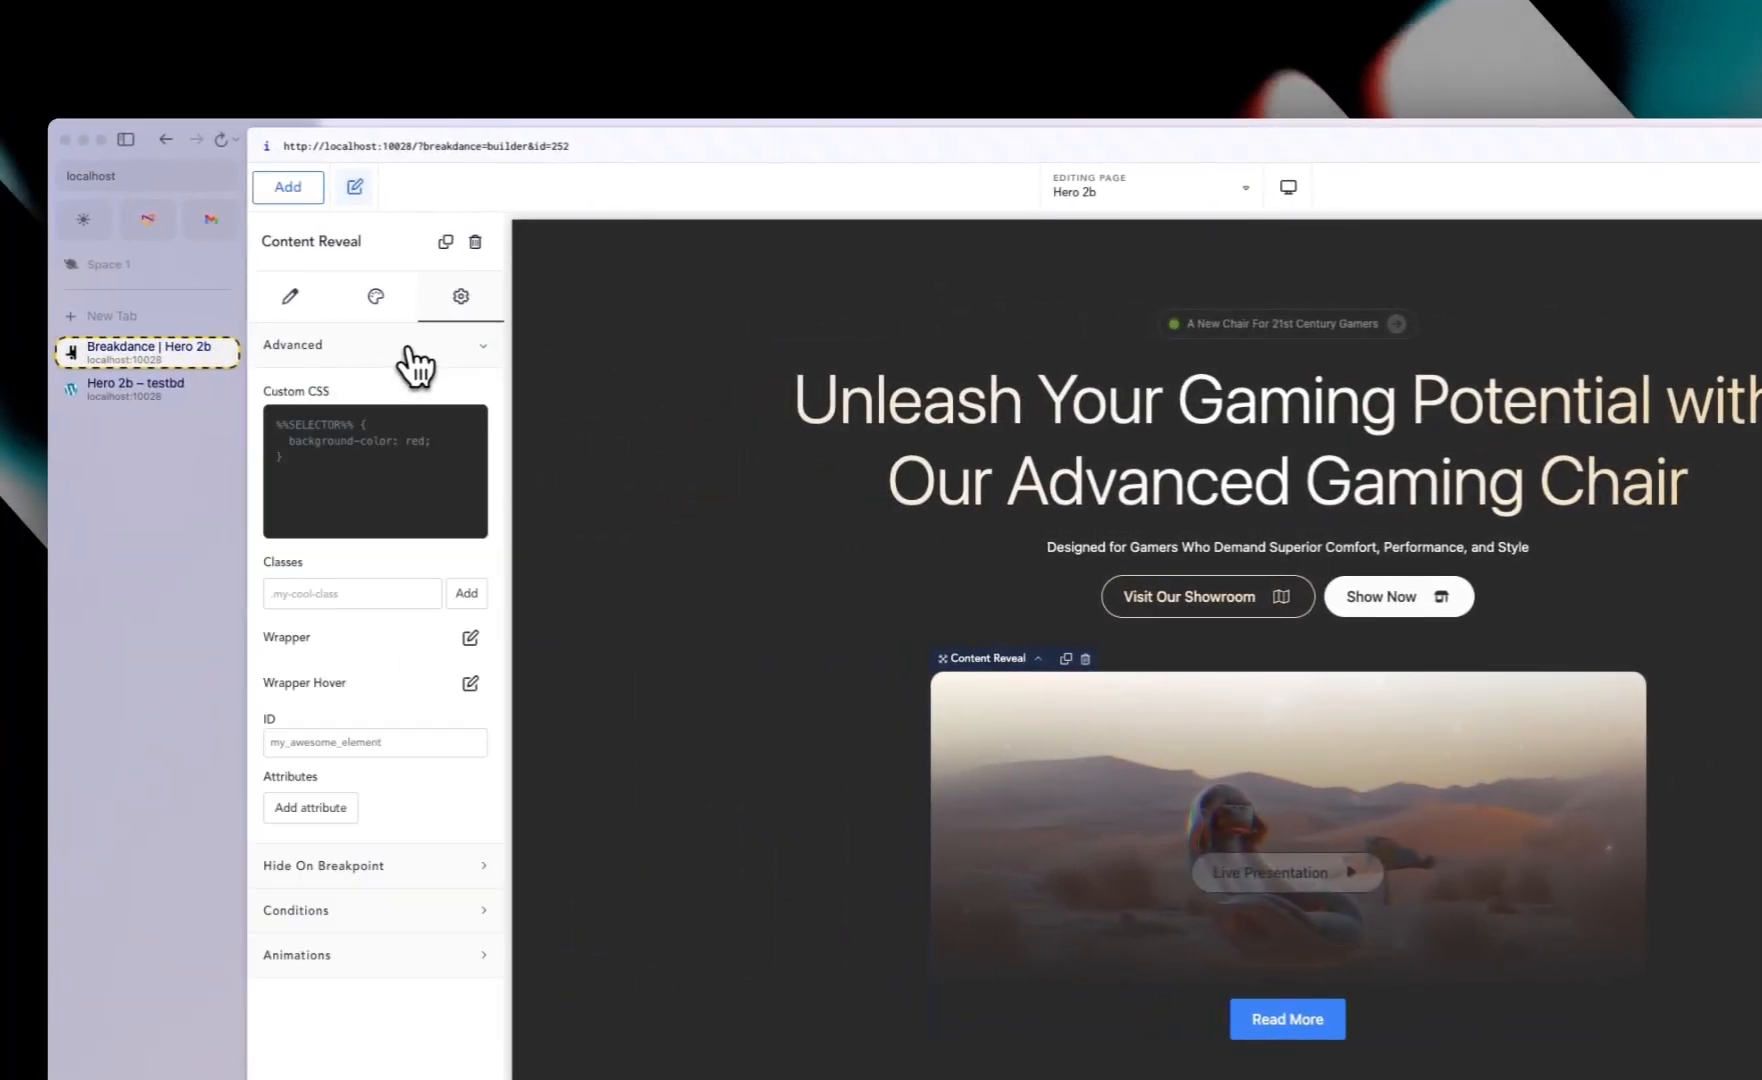
click(466, 428)
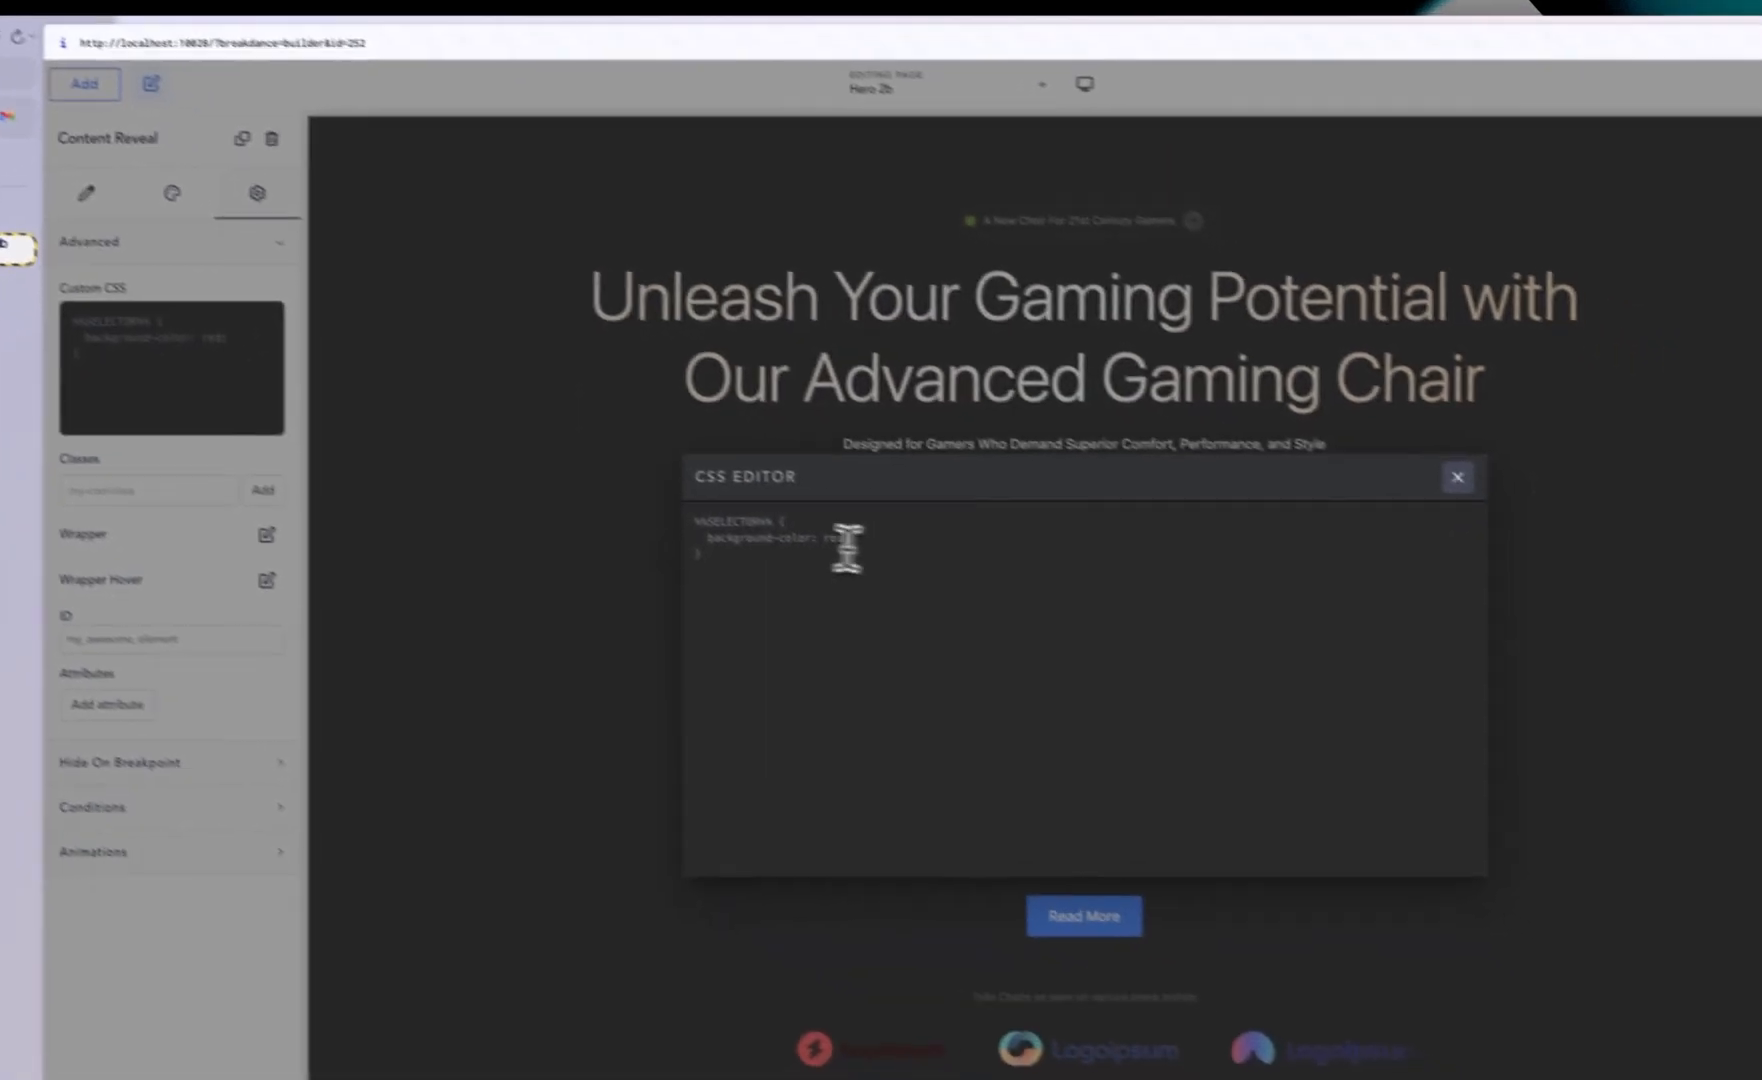
click(968, 628)
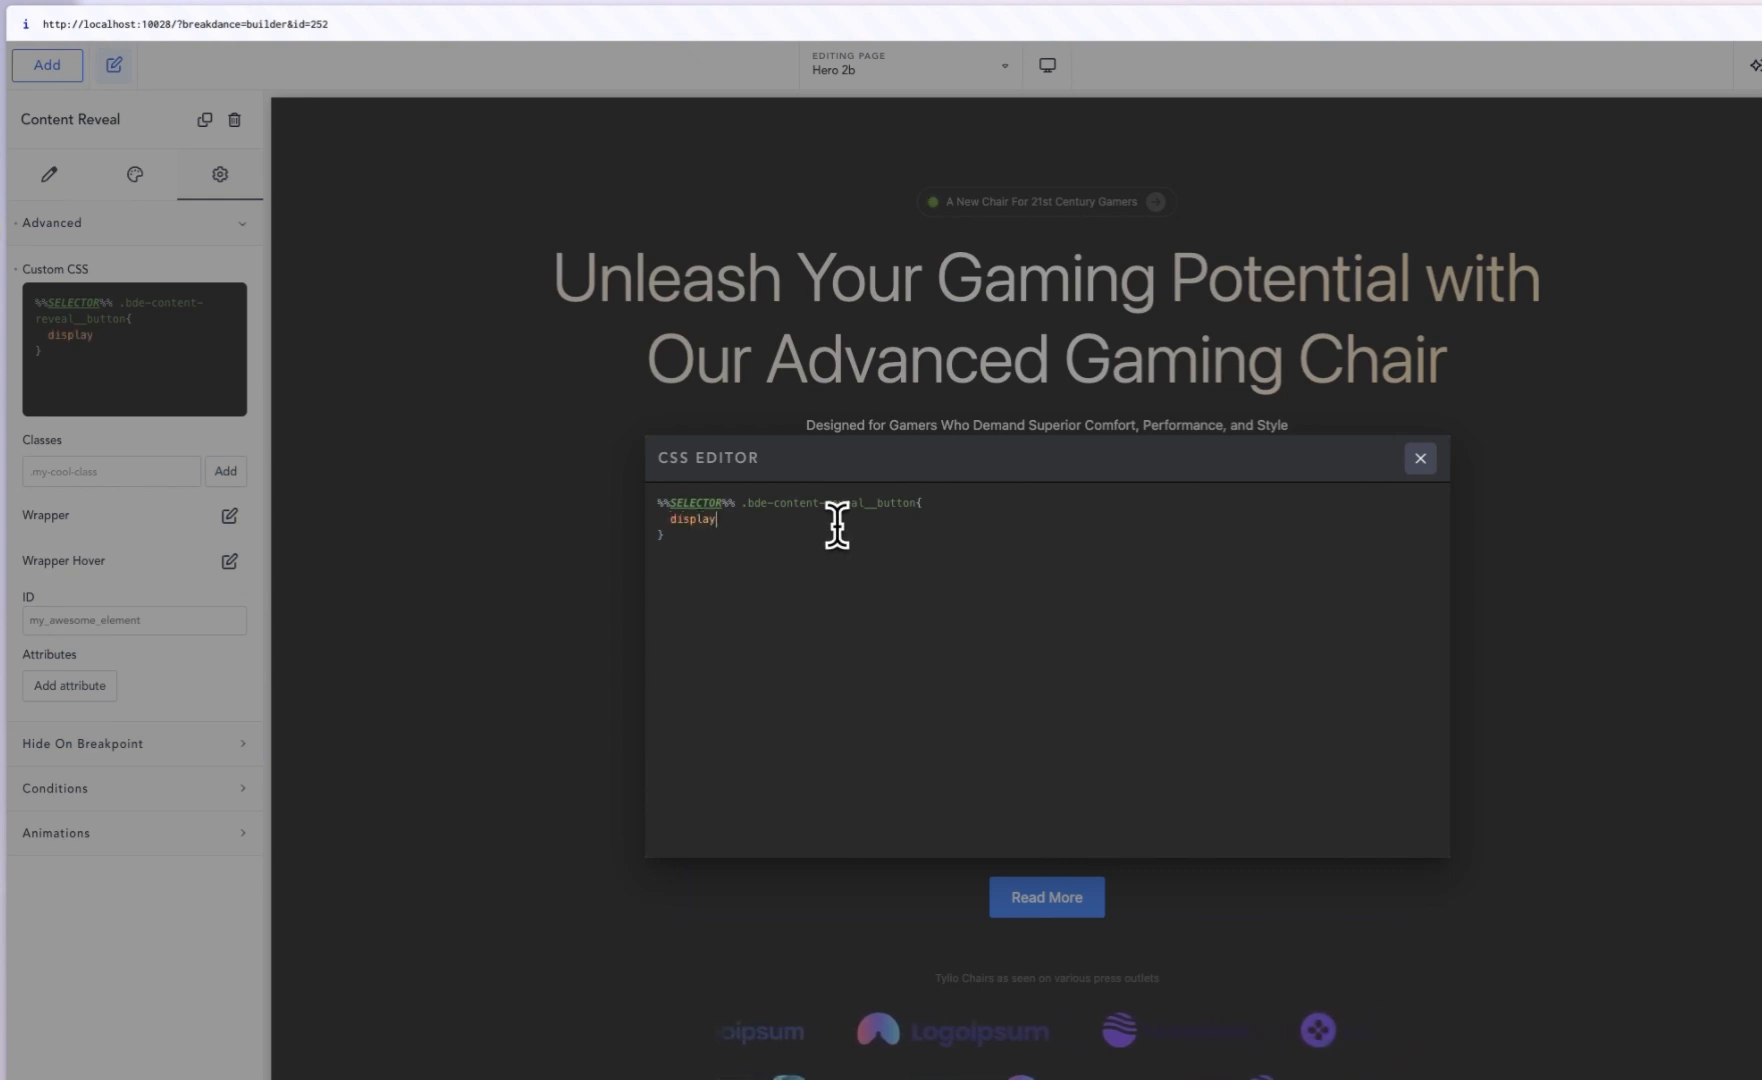
text(: no)
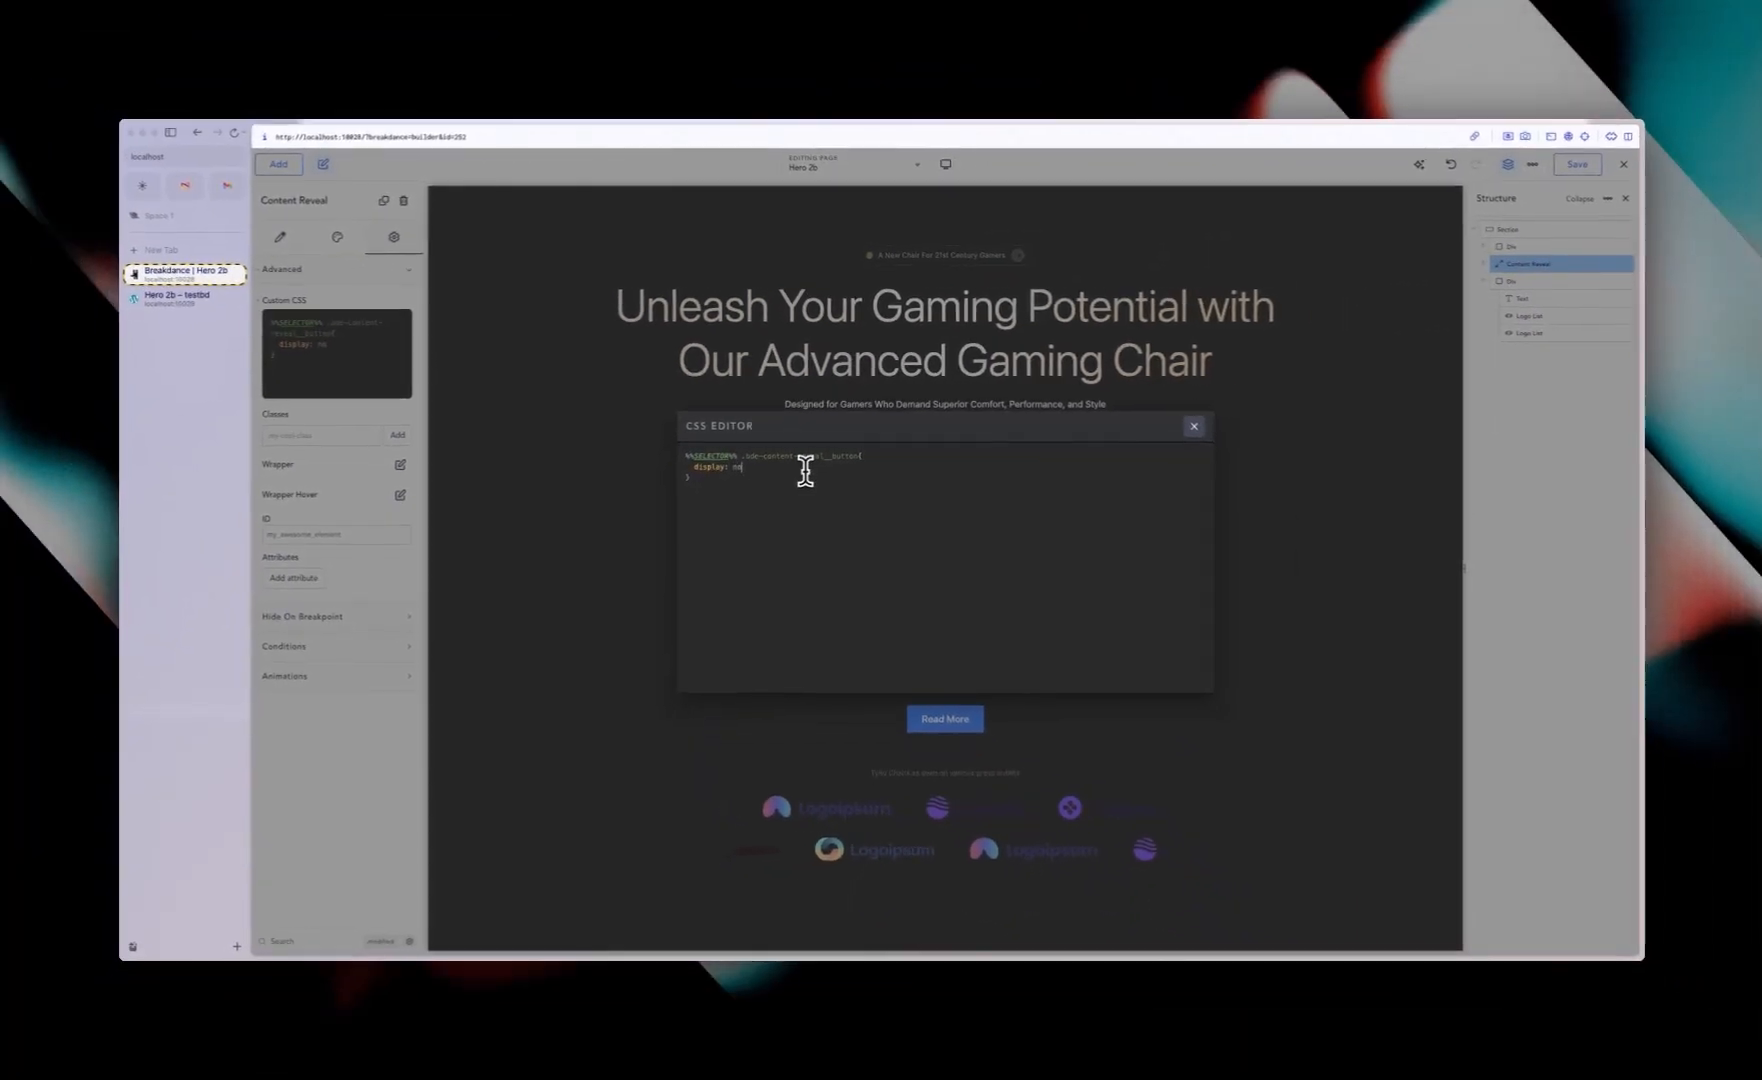
text(ne;)
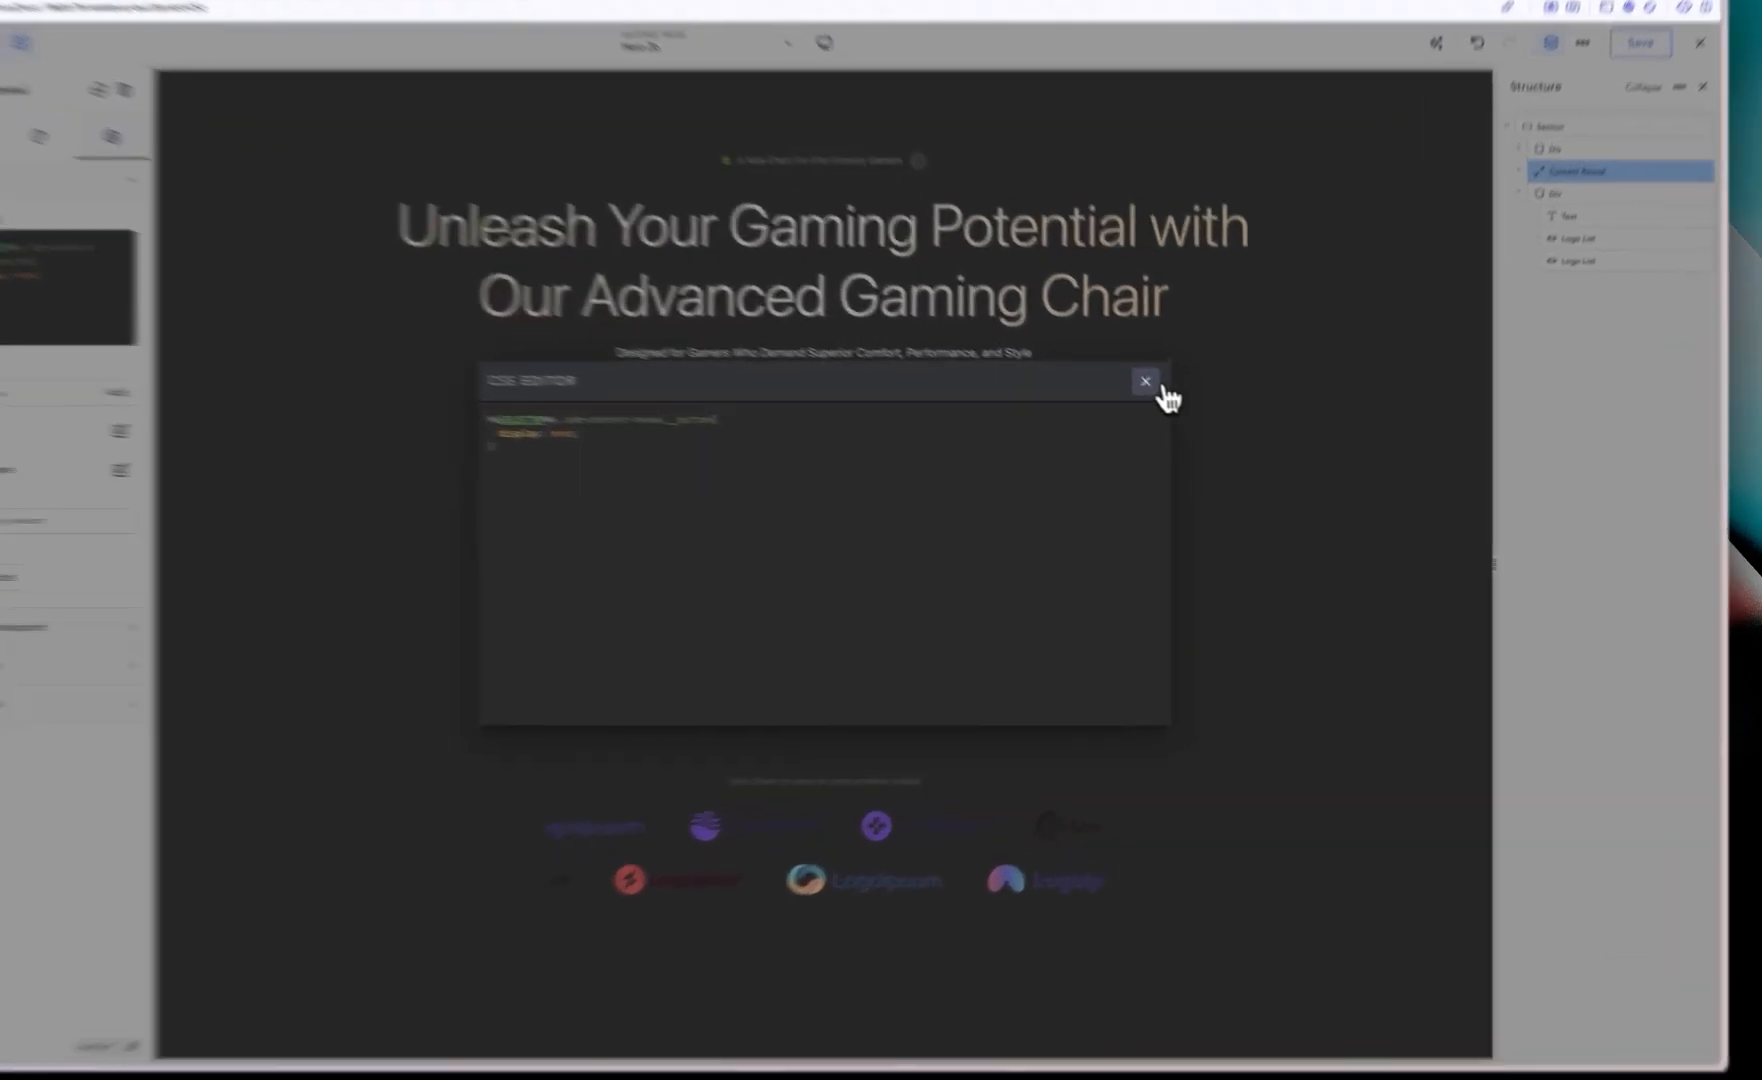
click(1194, 426)
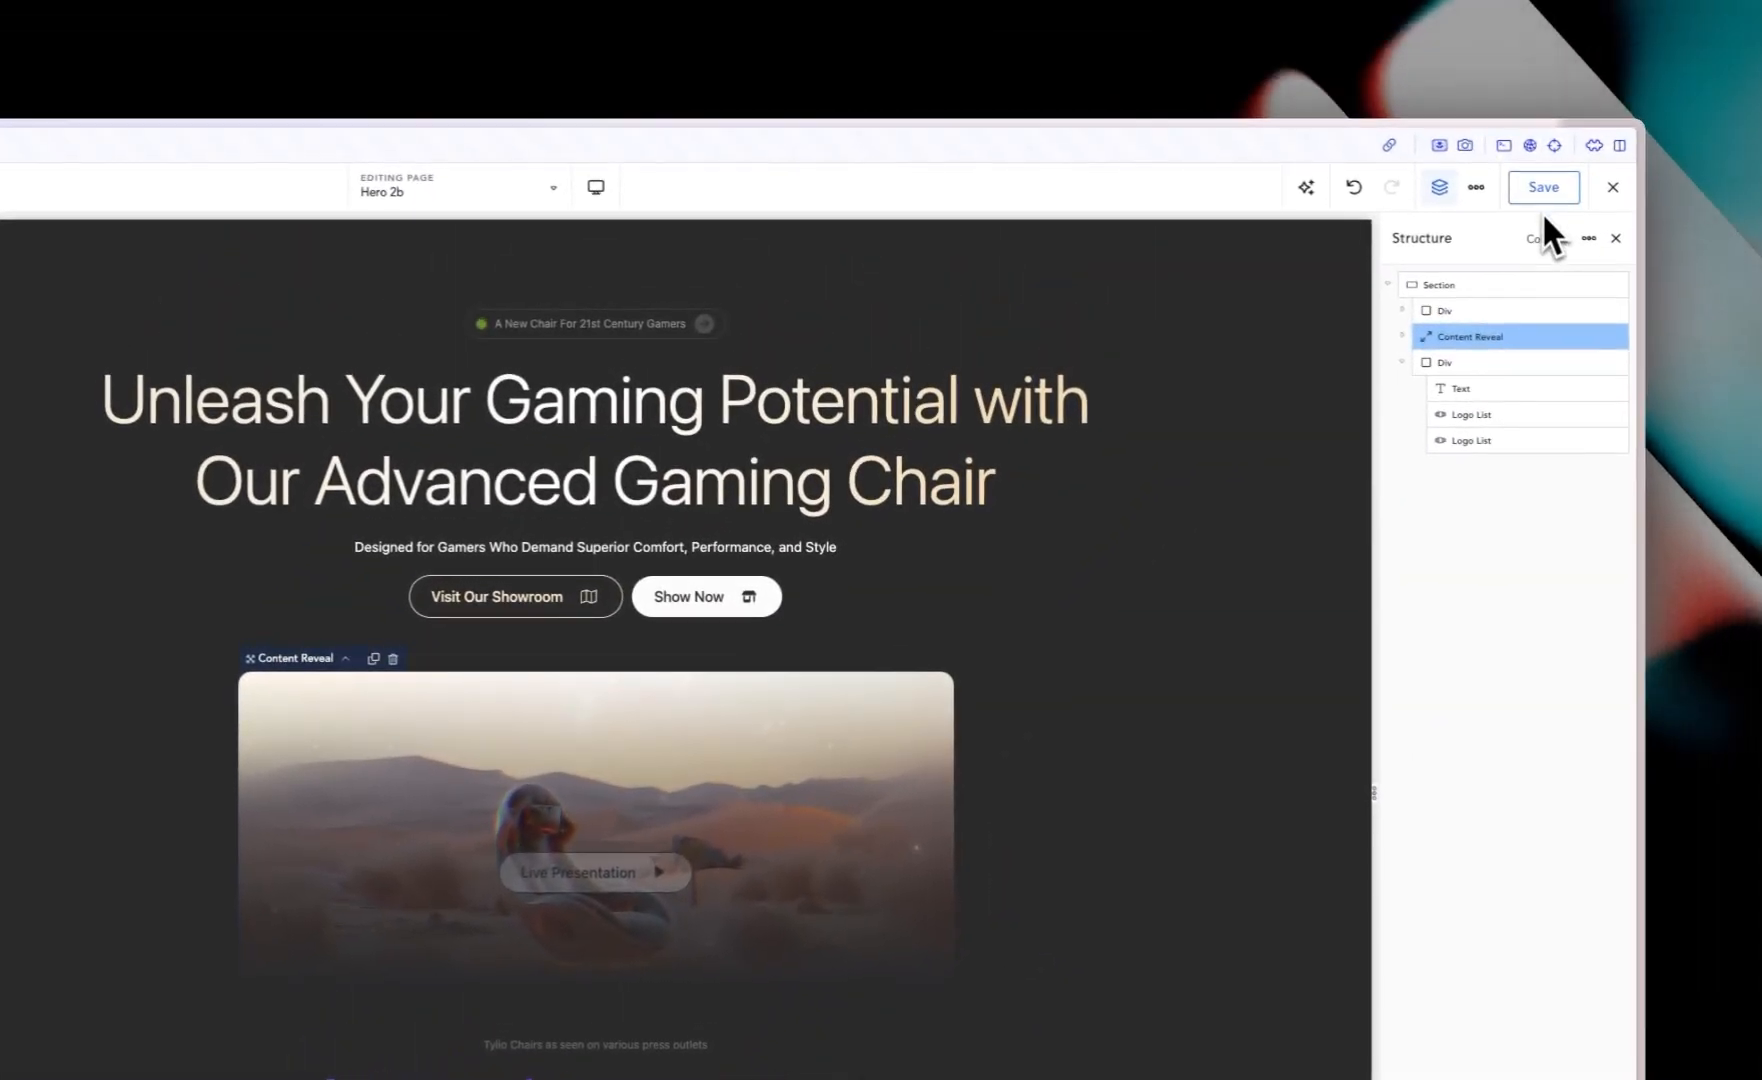
Step: Save the page and check the hero on the front end, closing the developer tools
click(1584, 122)
click(190, 338)
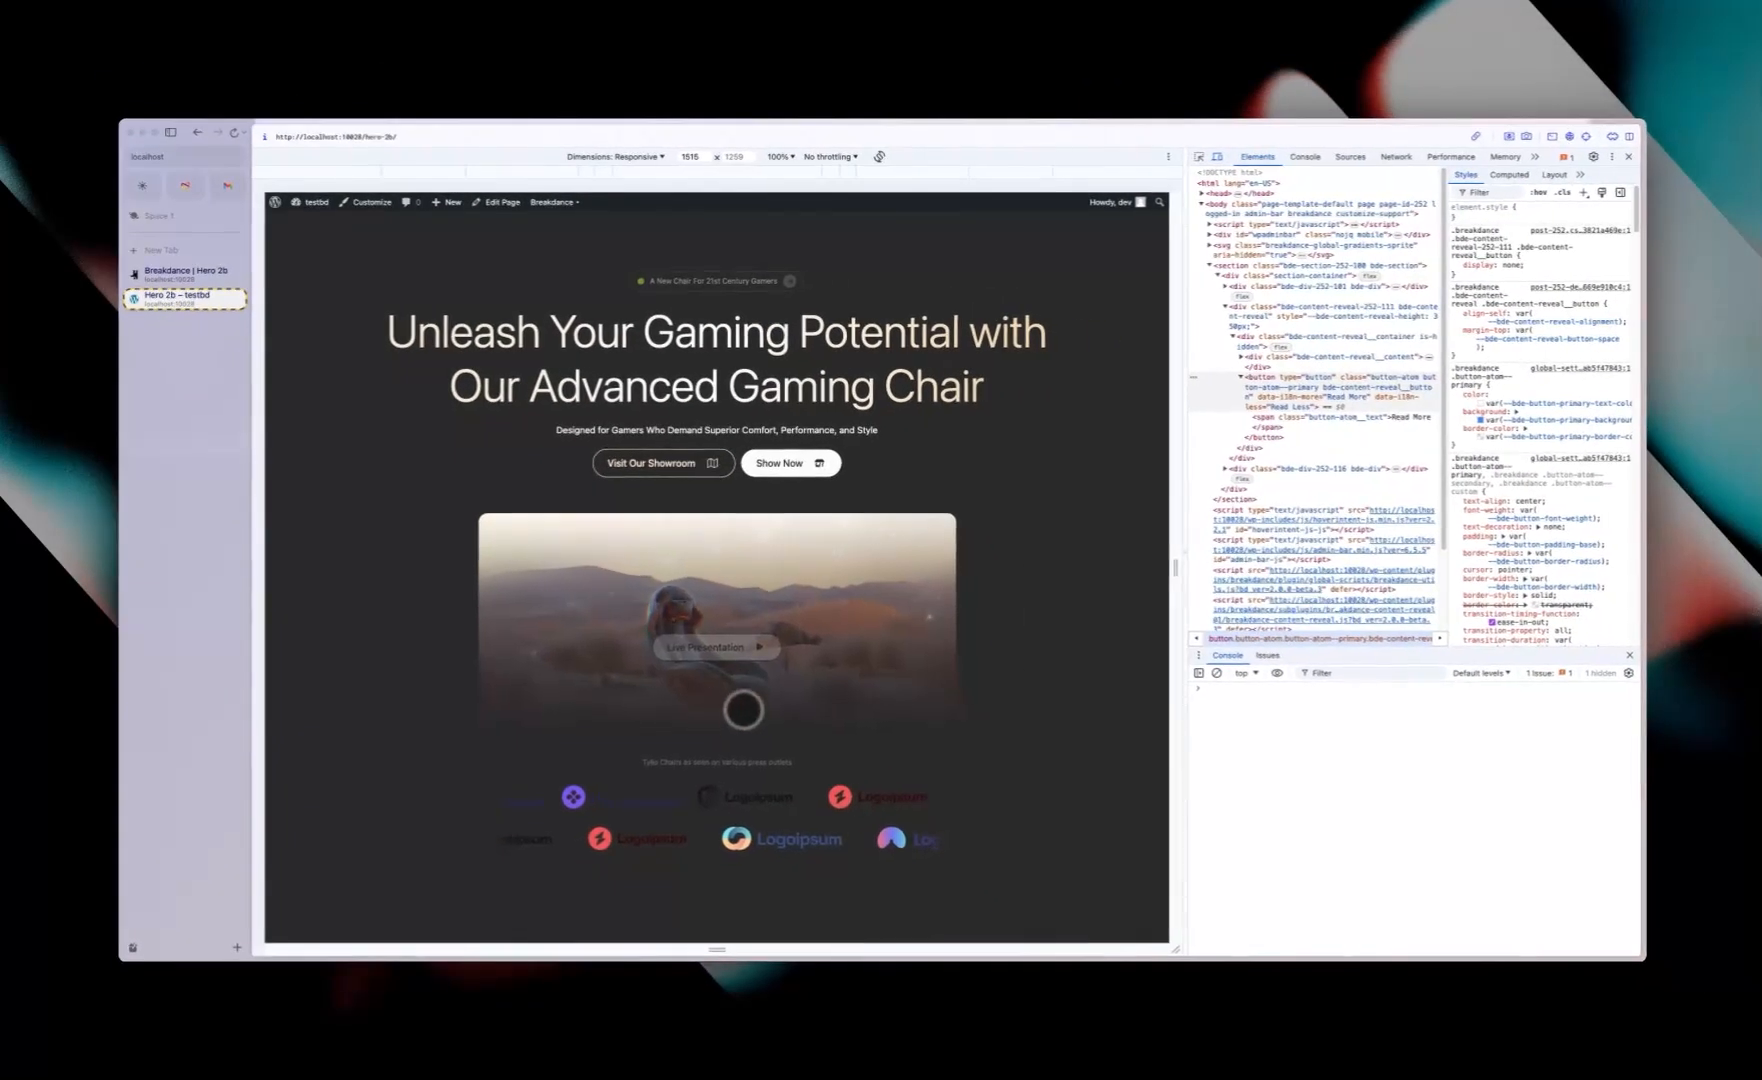
key(super+alt+i)
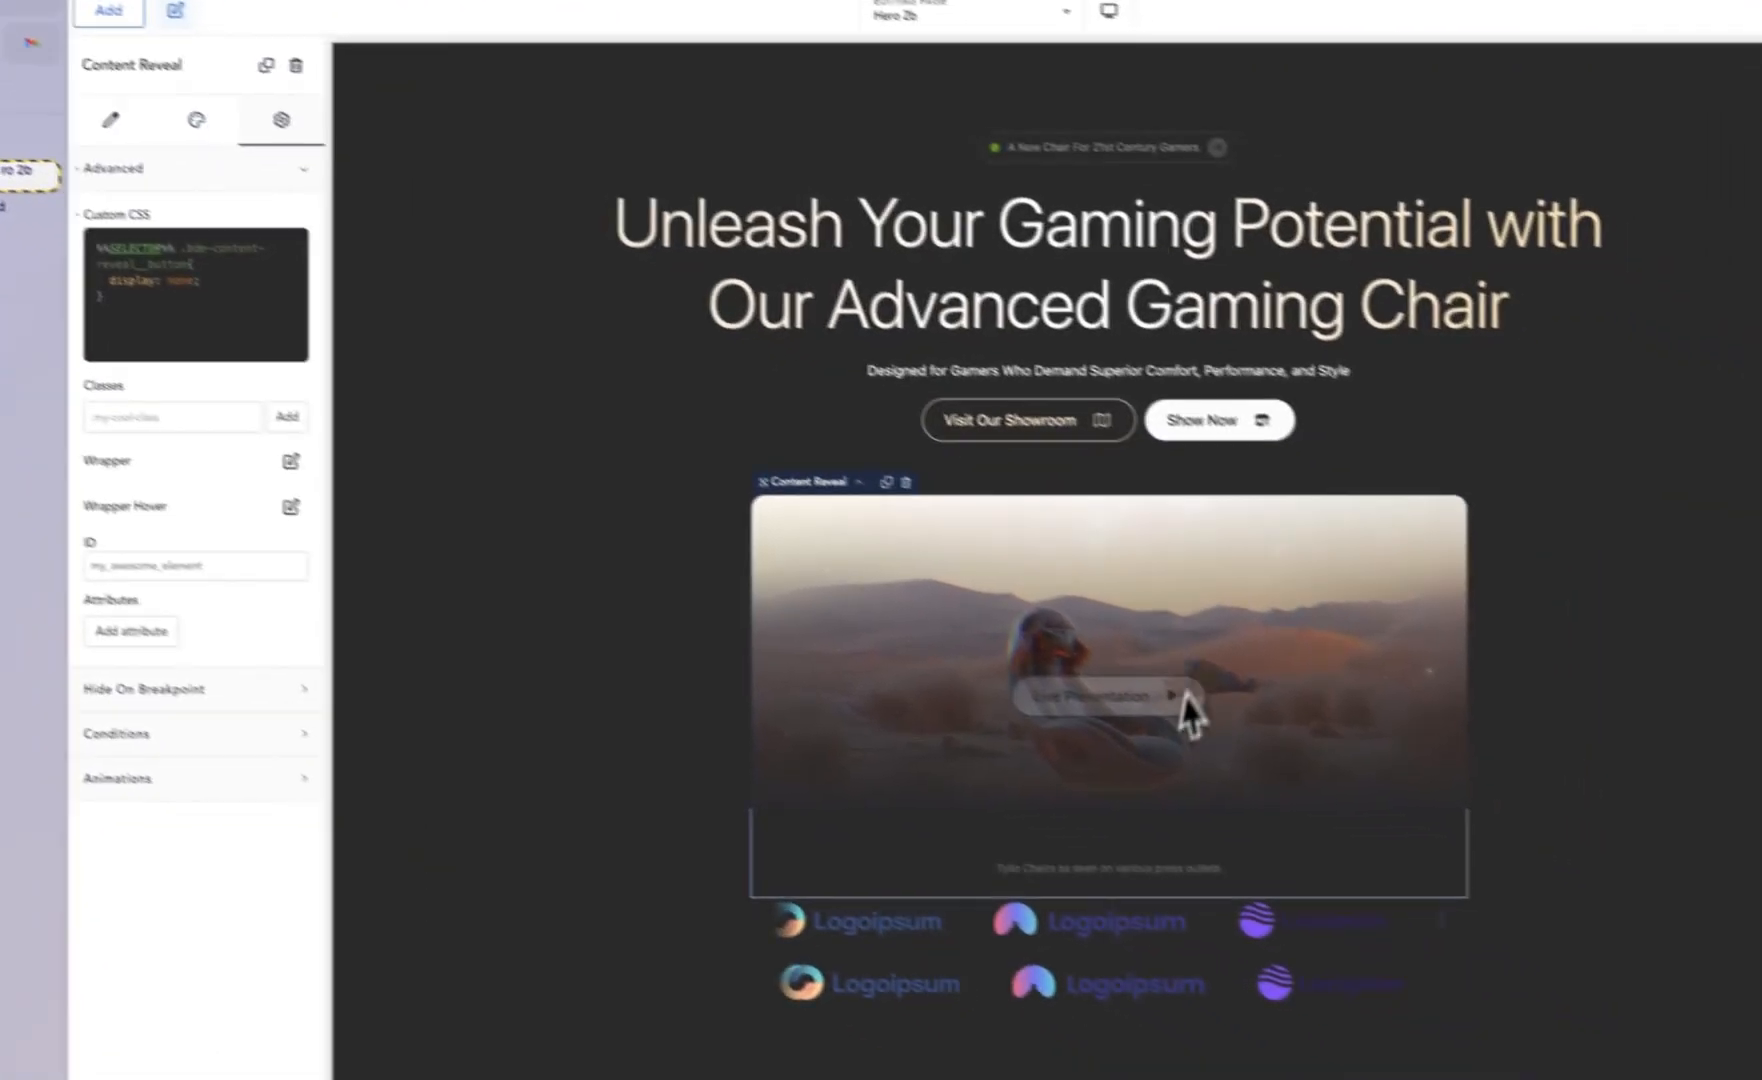
Step: Link the Live Presentation button to a Lightbox video using Tylio.mp4 from the media library
click(1190, 712)
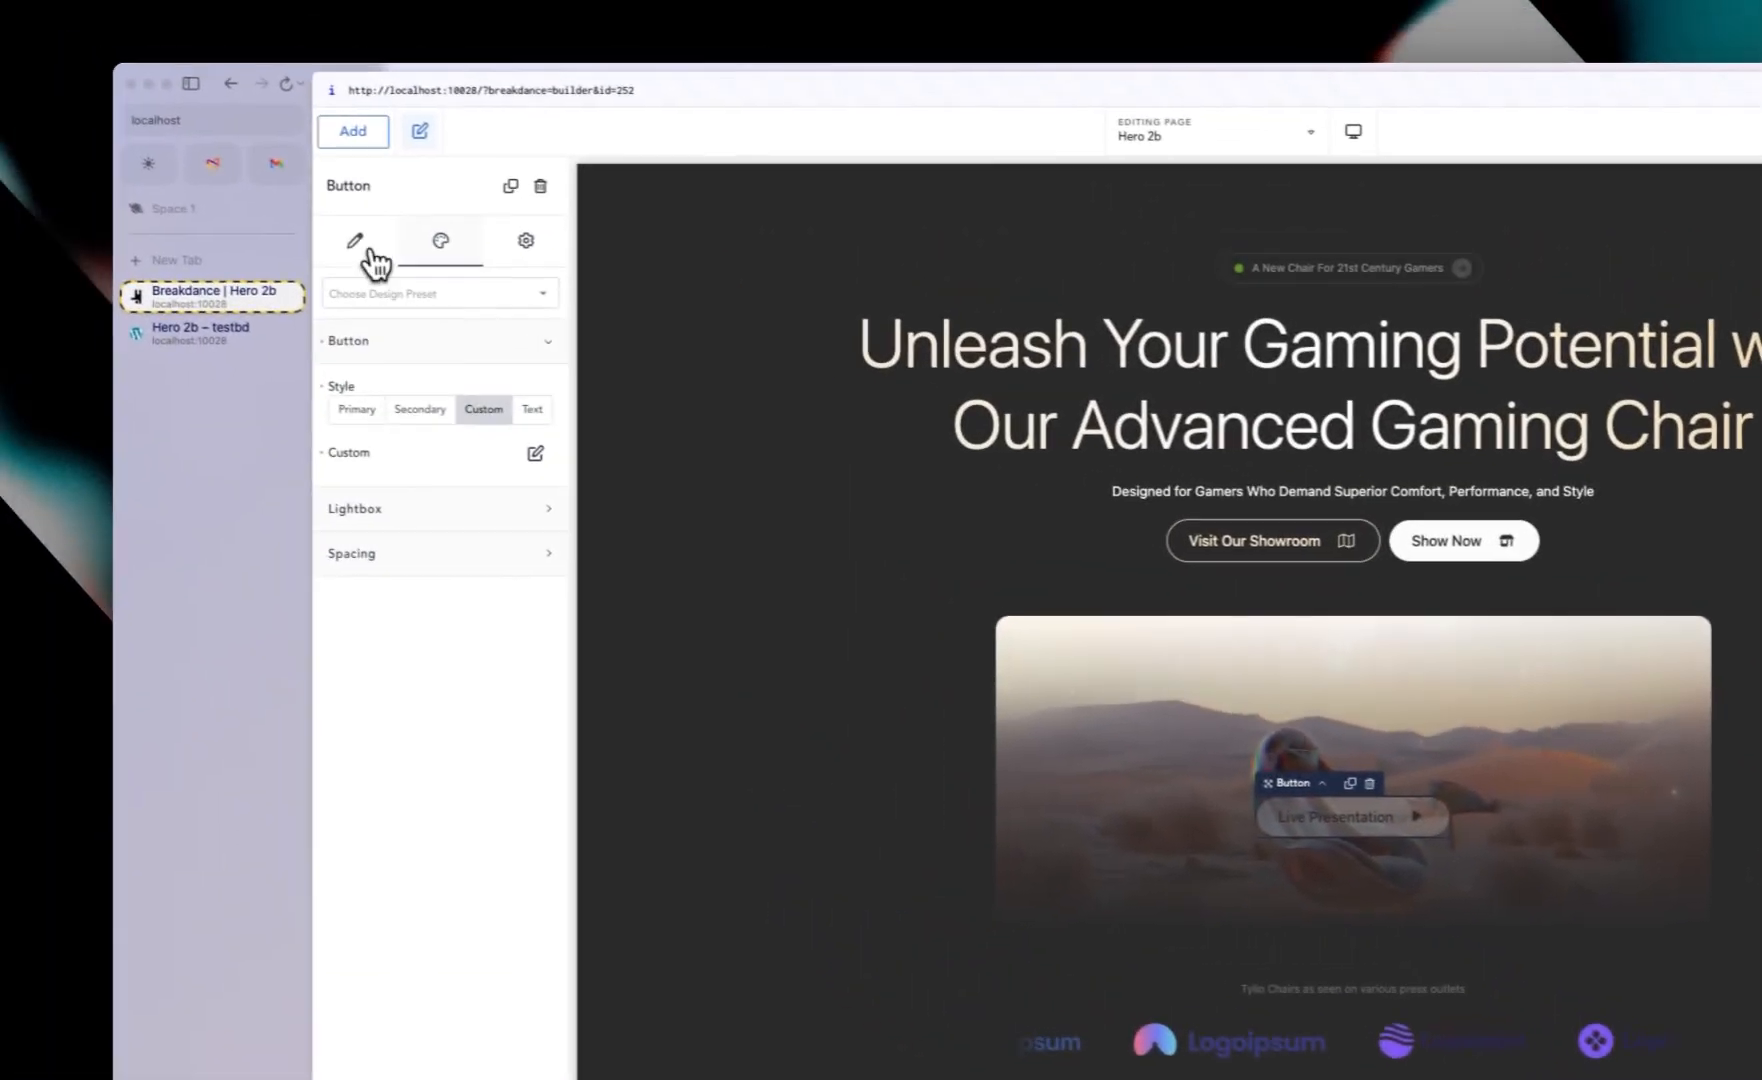
click(298, 212)
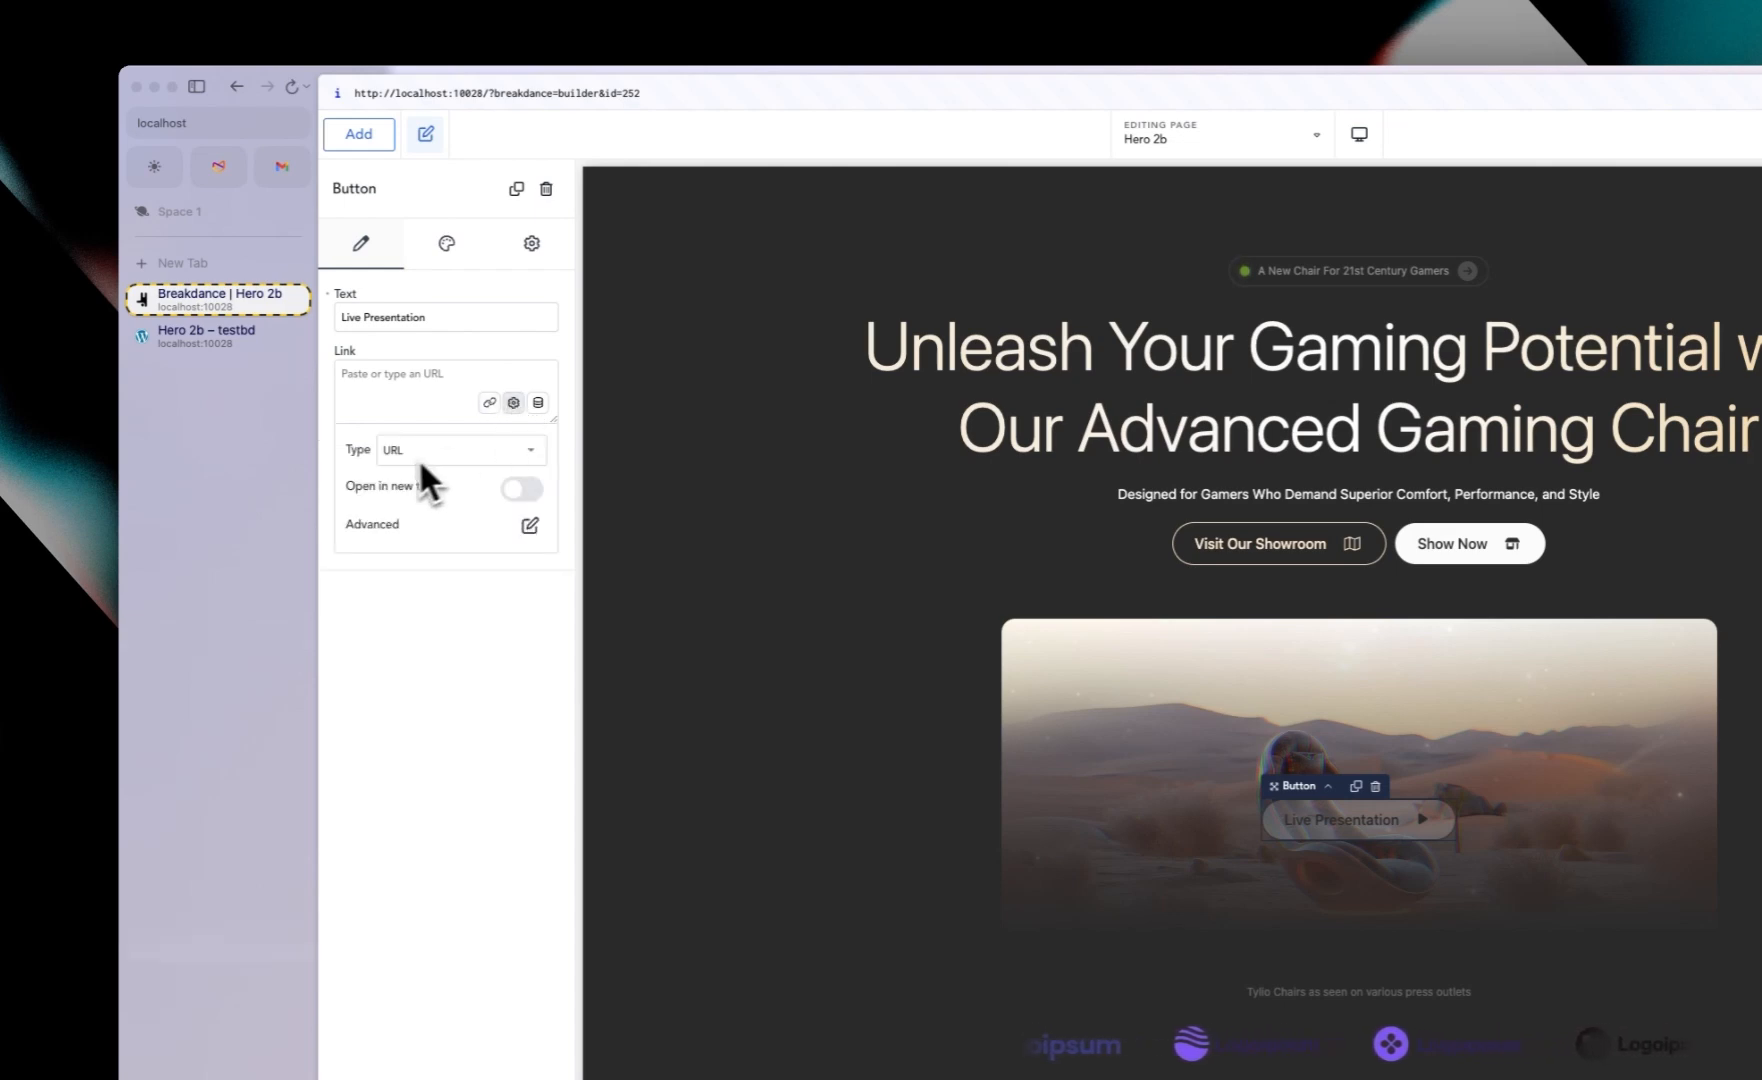
click(410, 452)
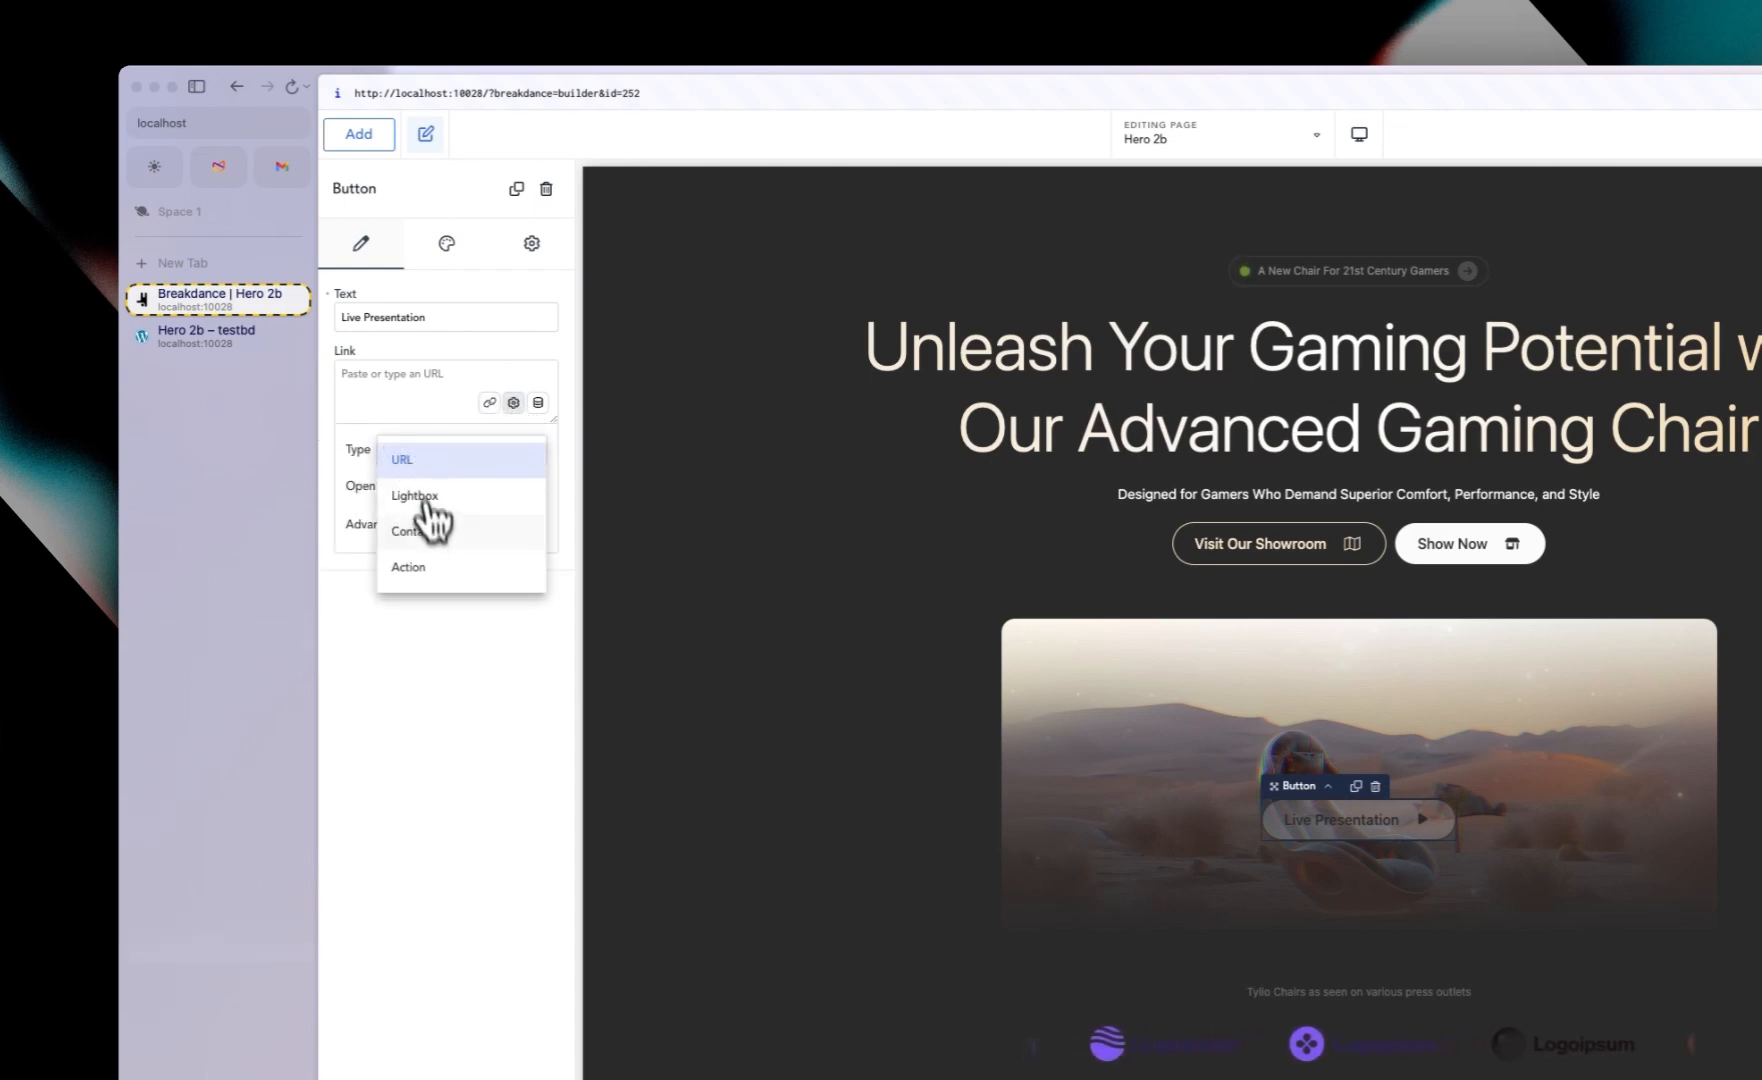
click(424, 496)
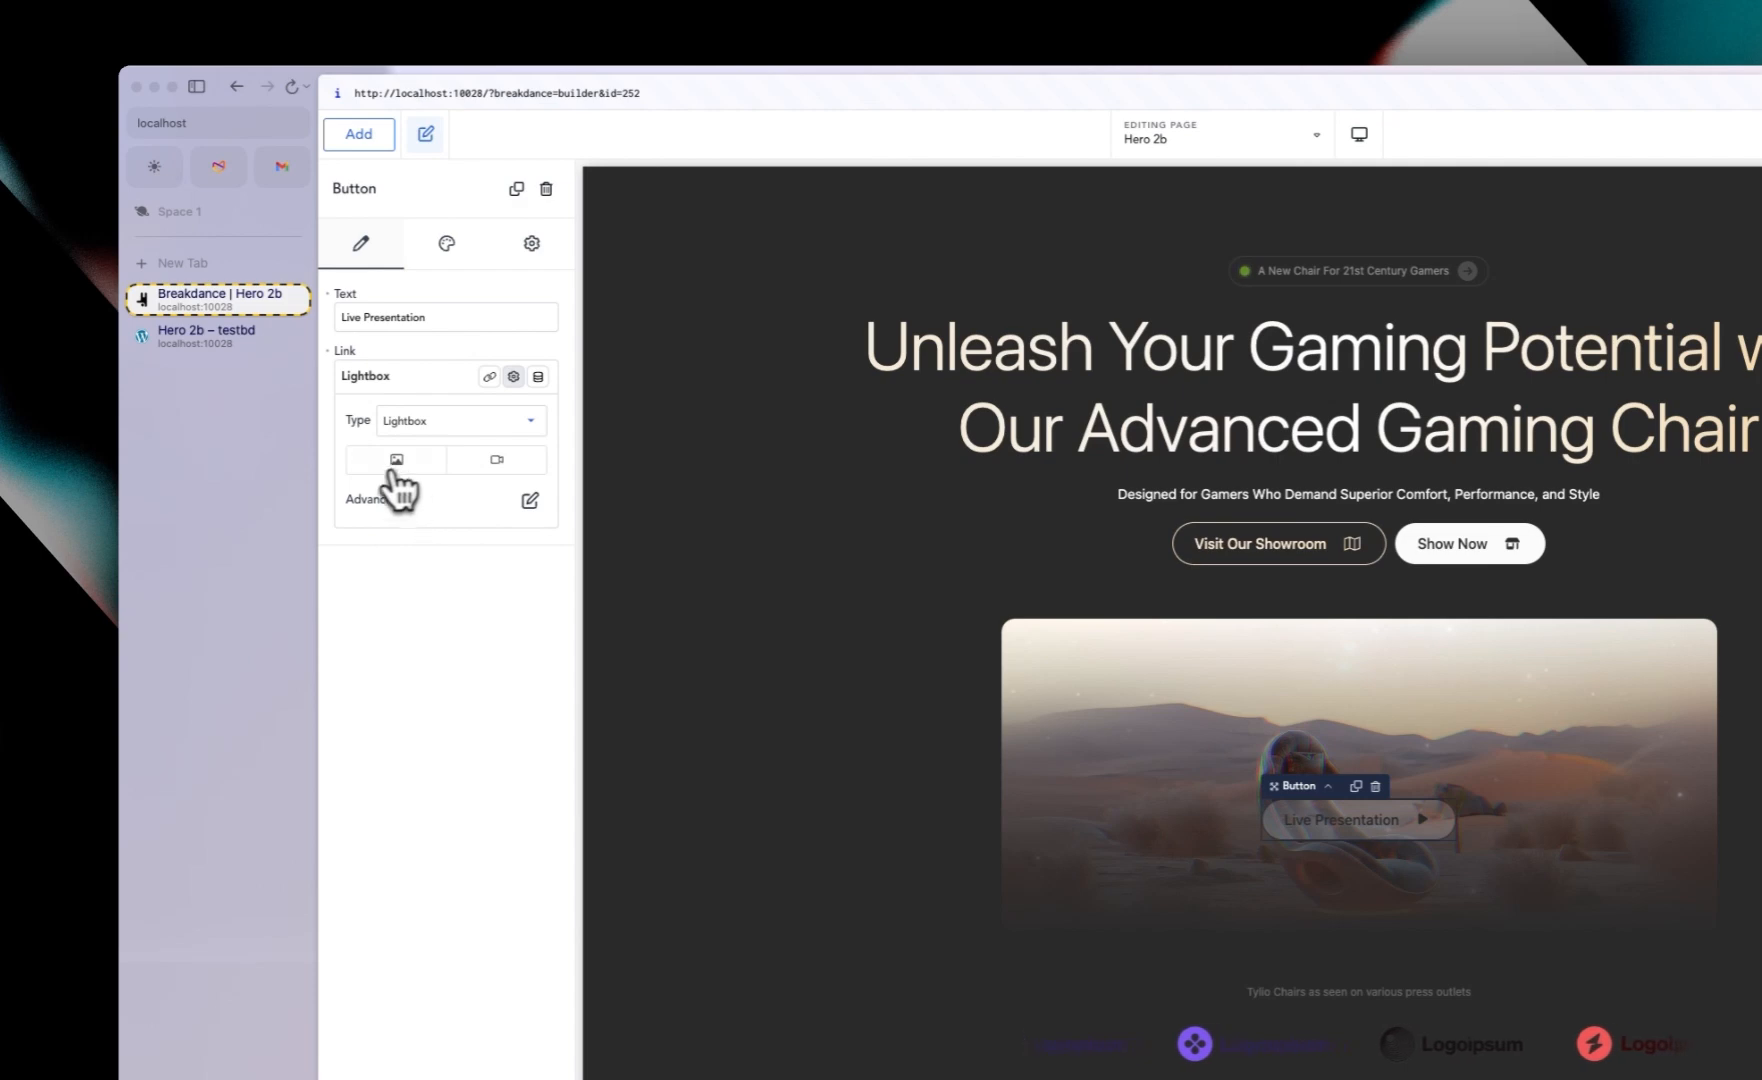
click(497, 461)
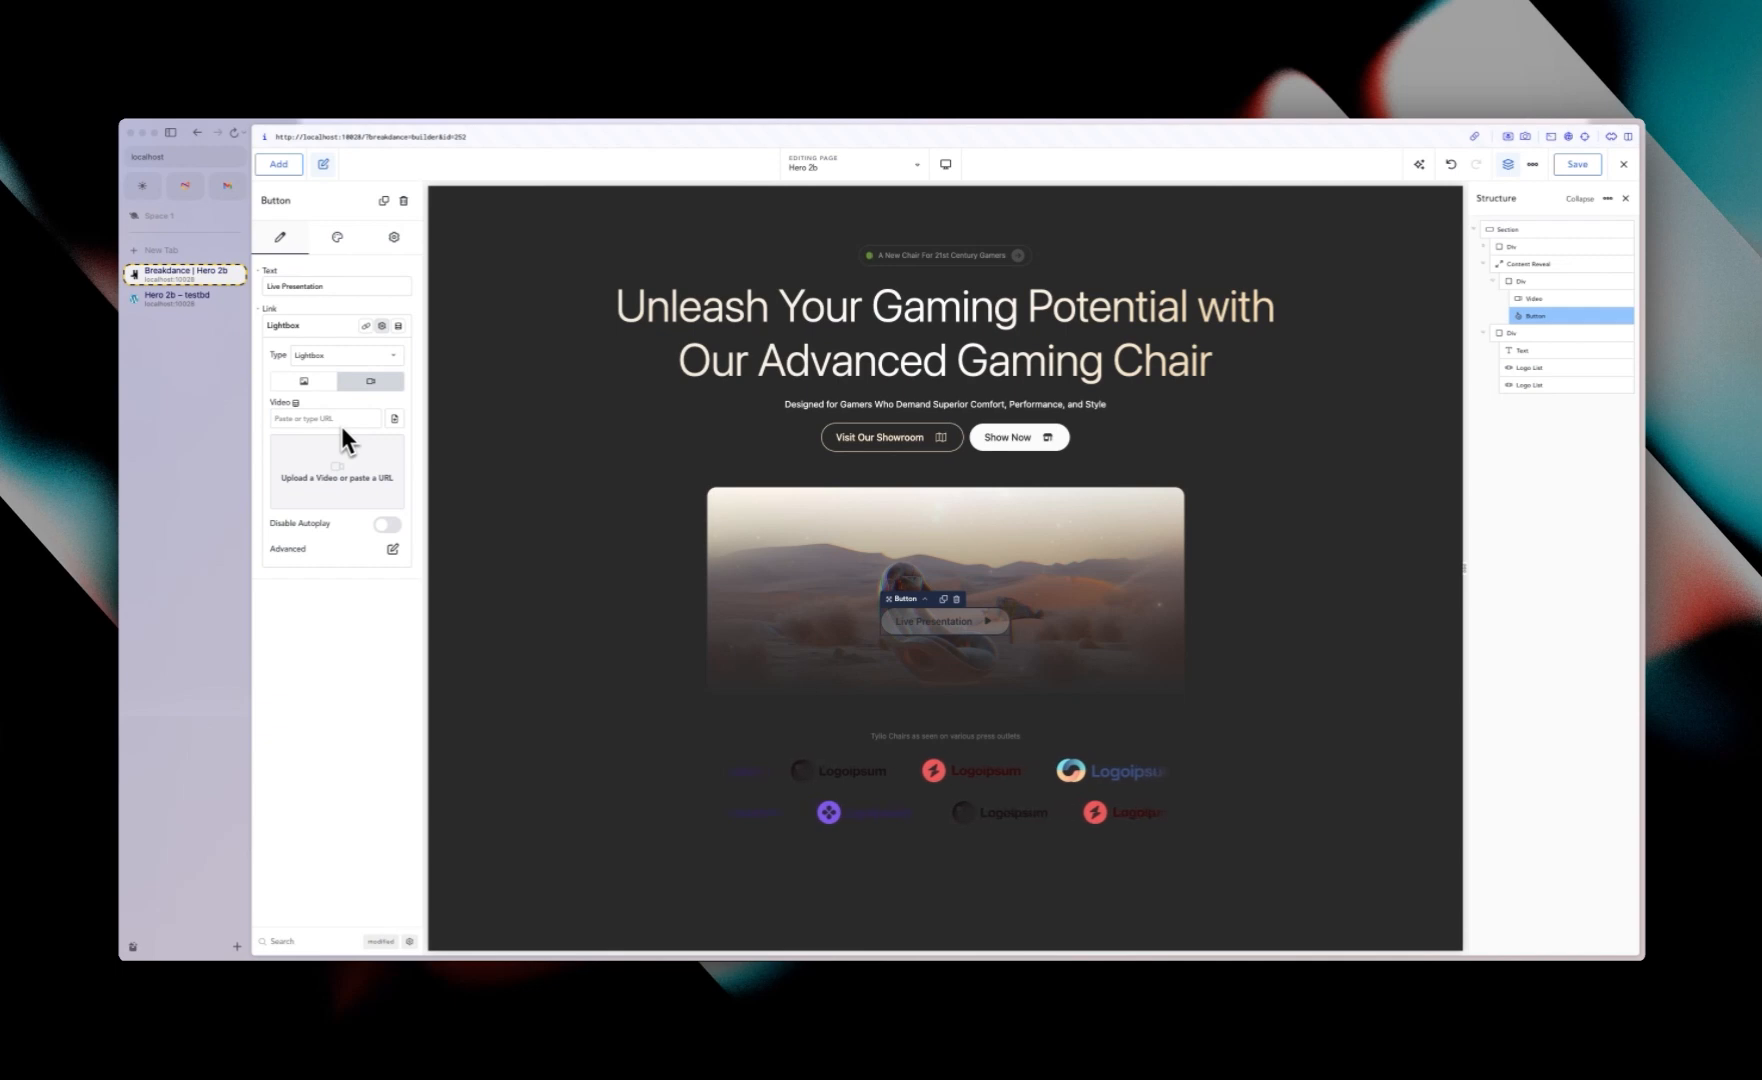
click(395, 420)
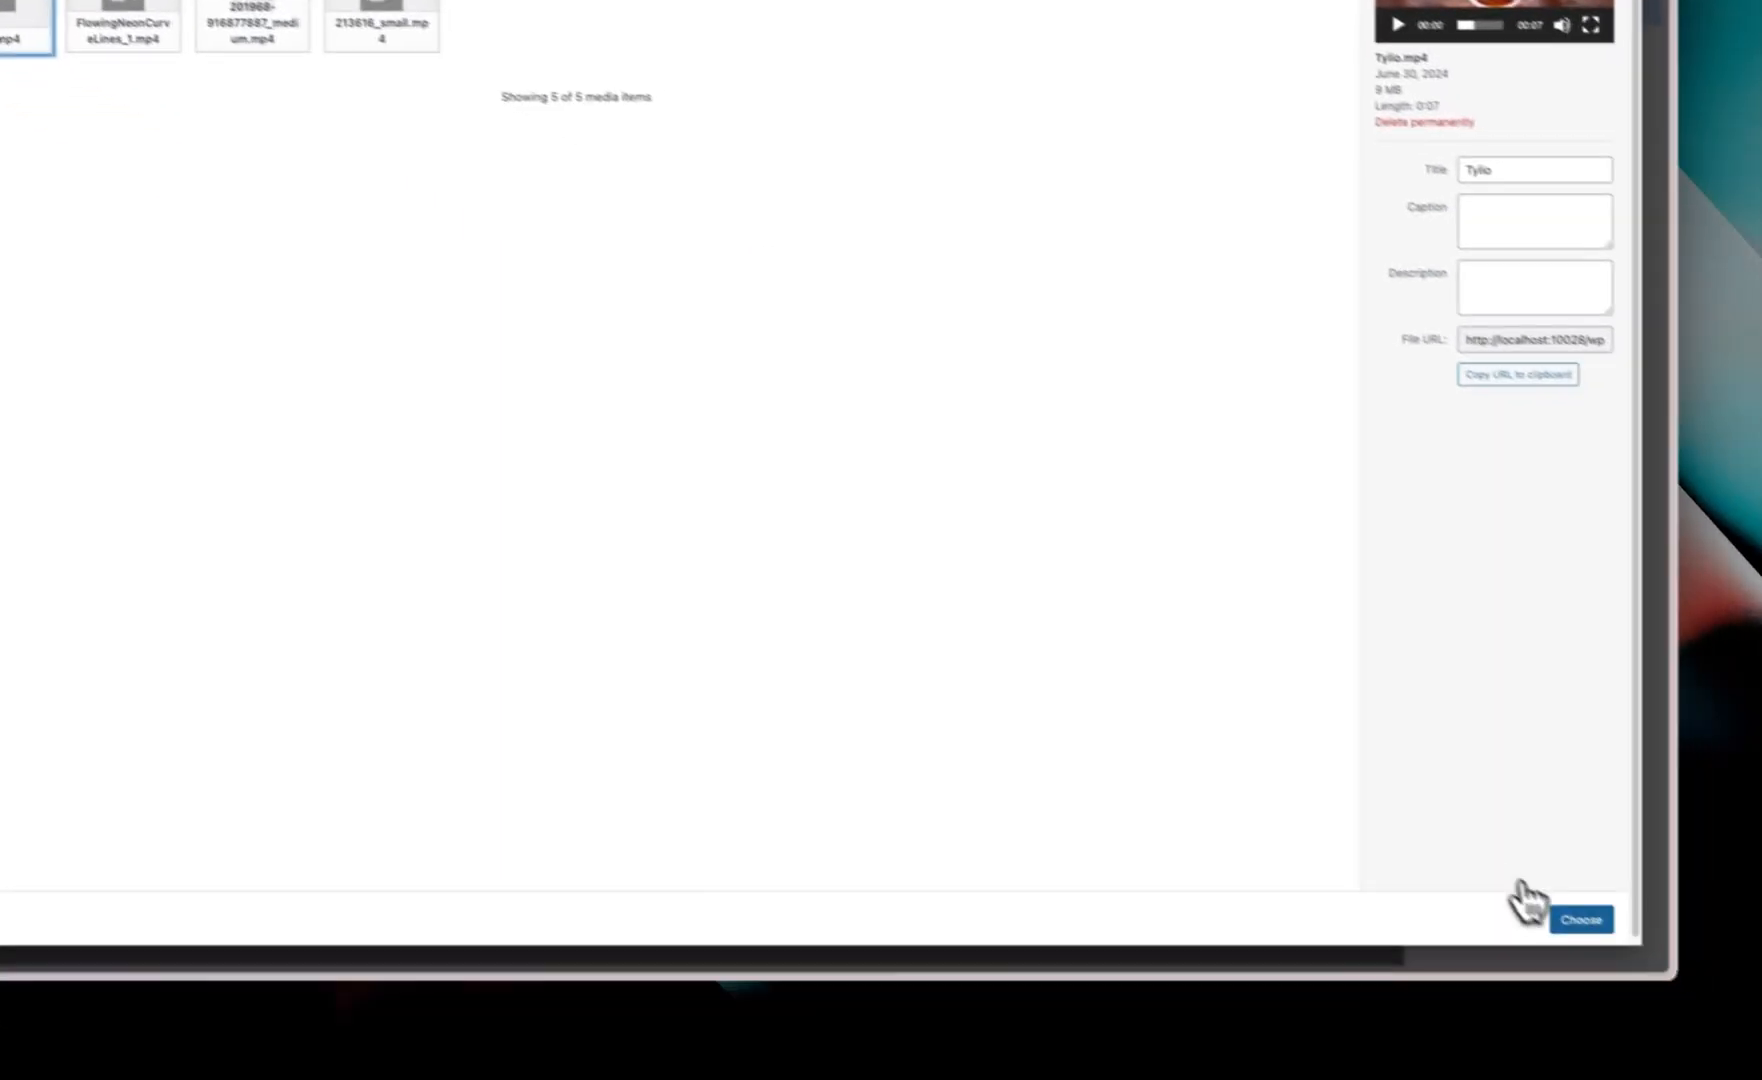
click(1545, 918)
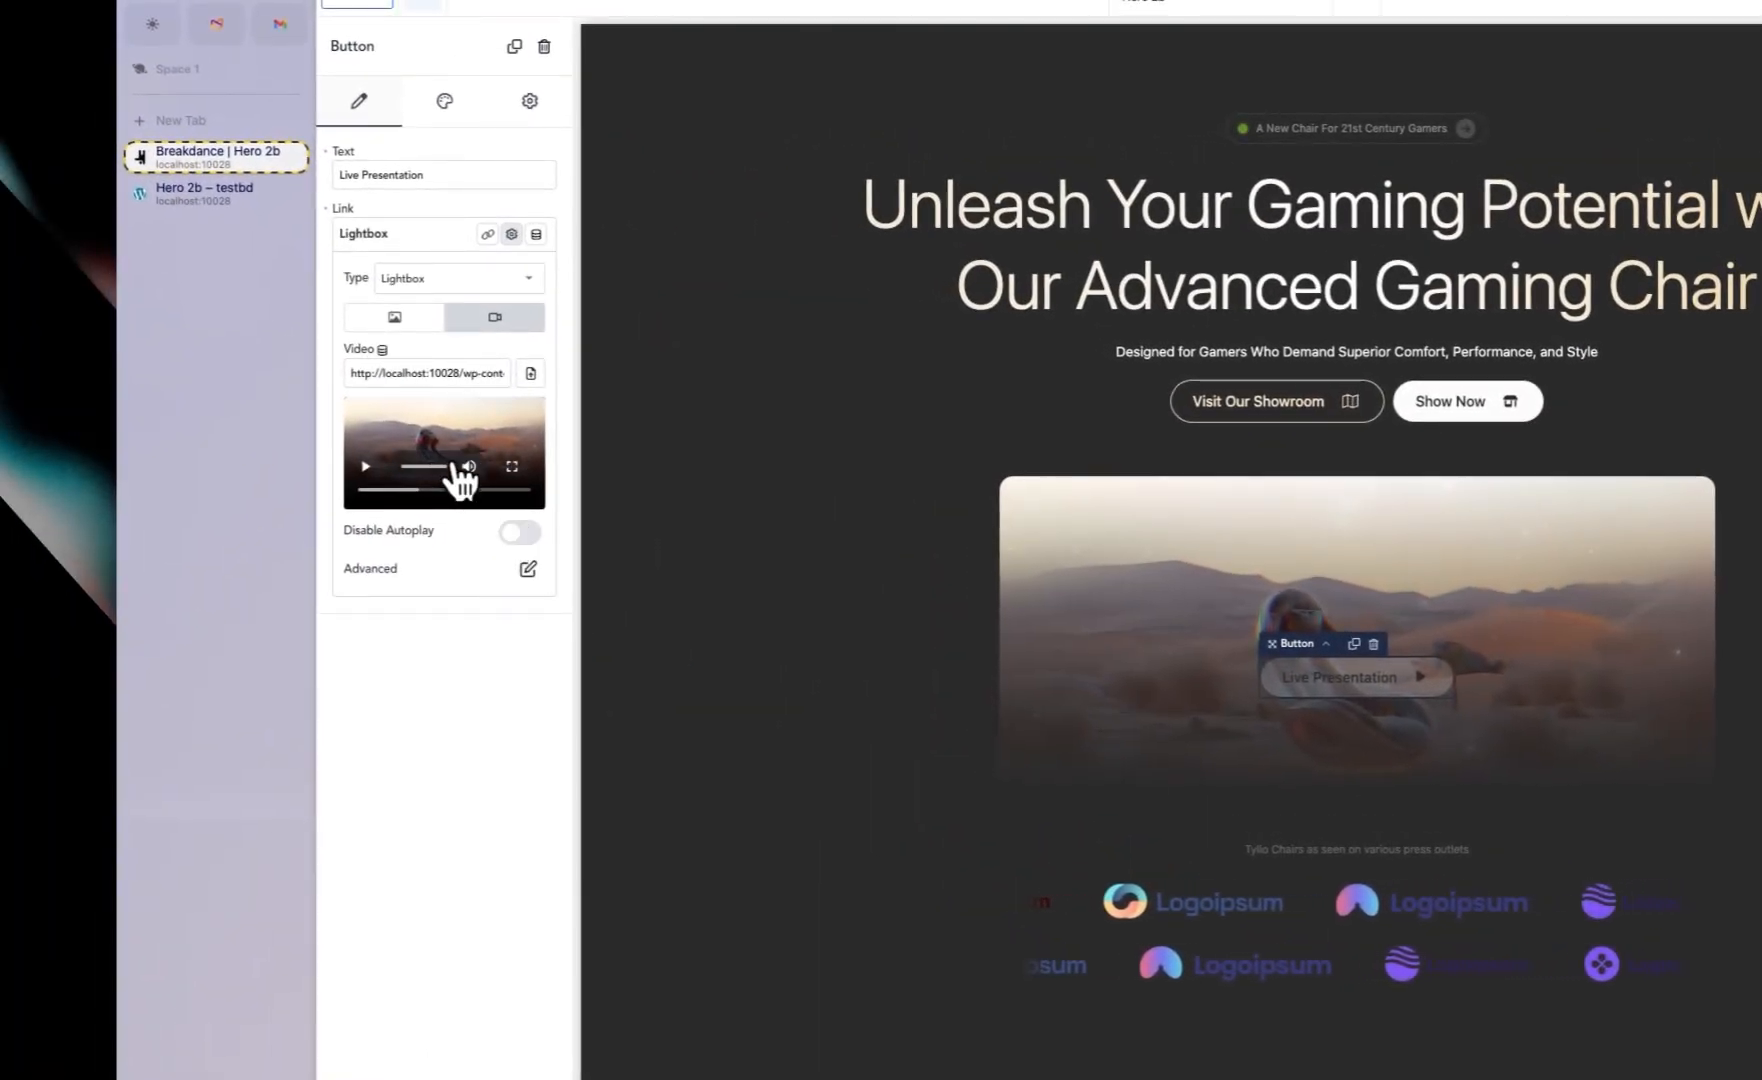
click(529, 568)
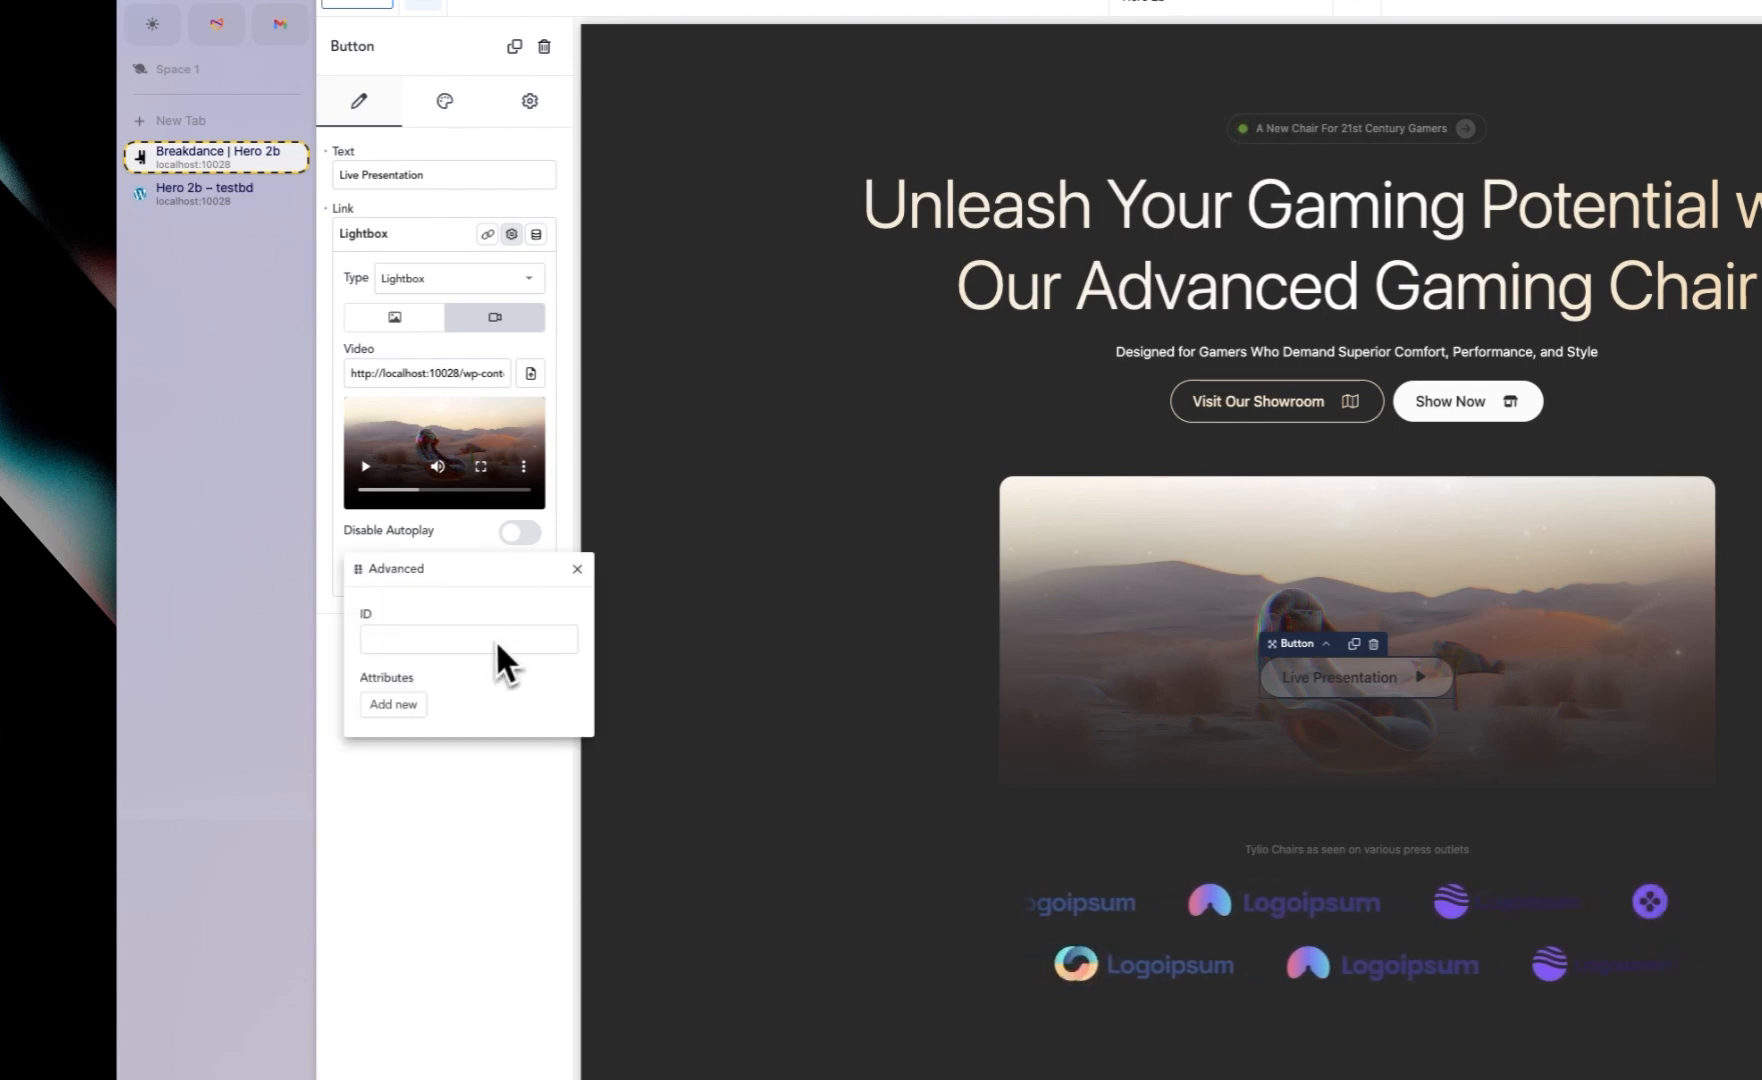
click(577, 569)
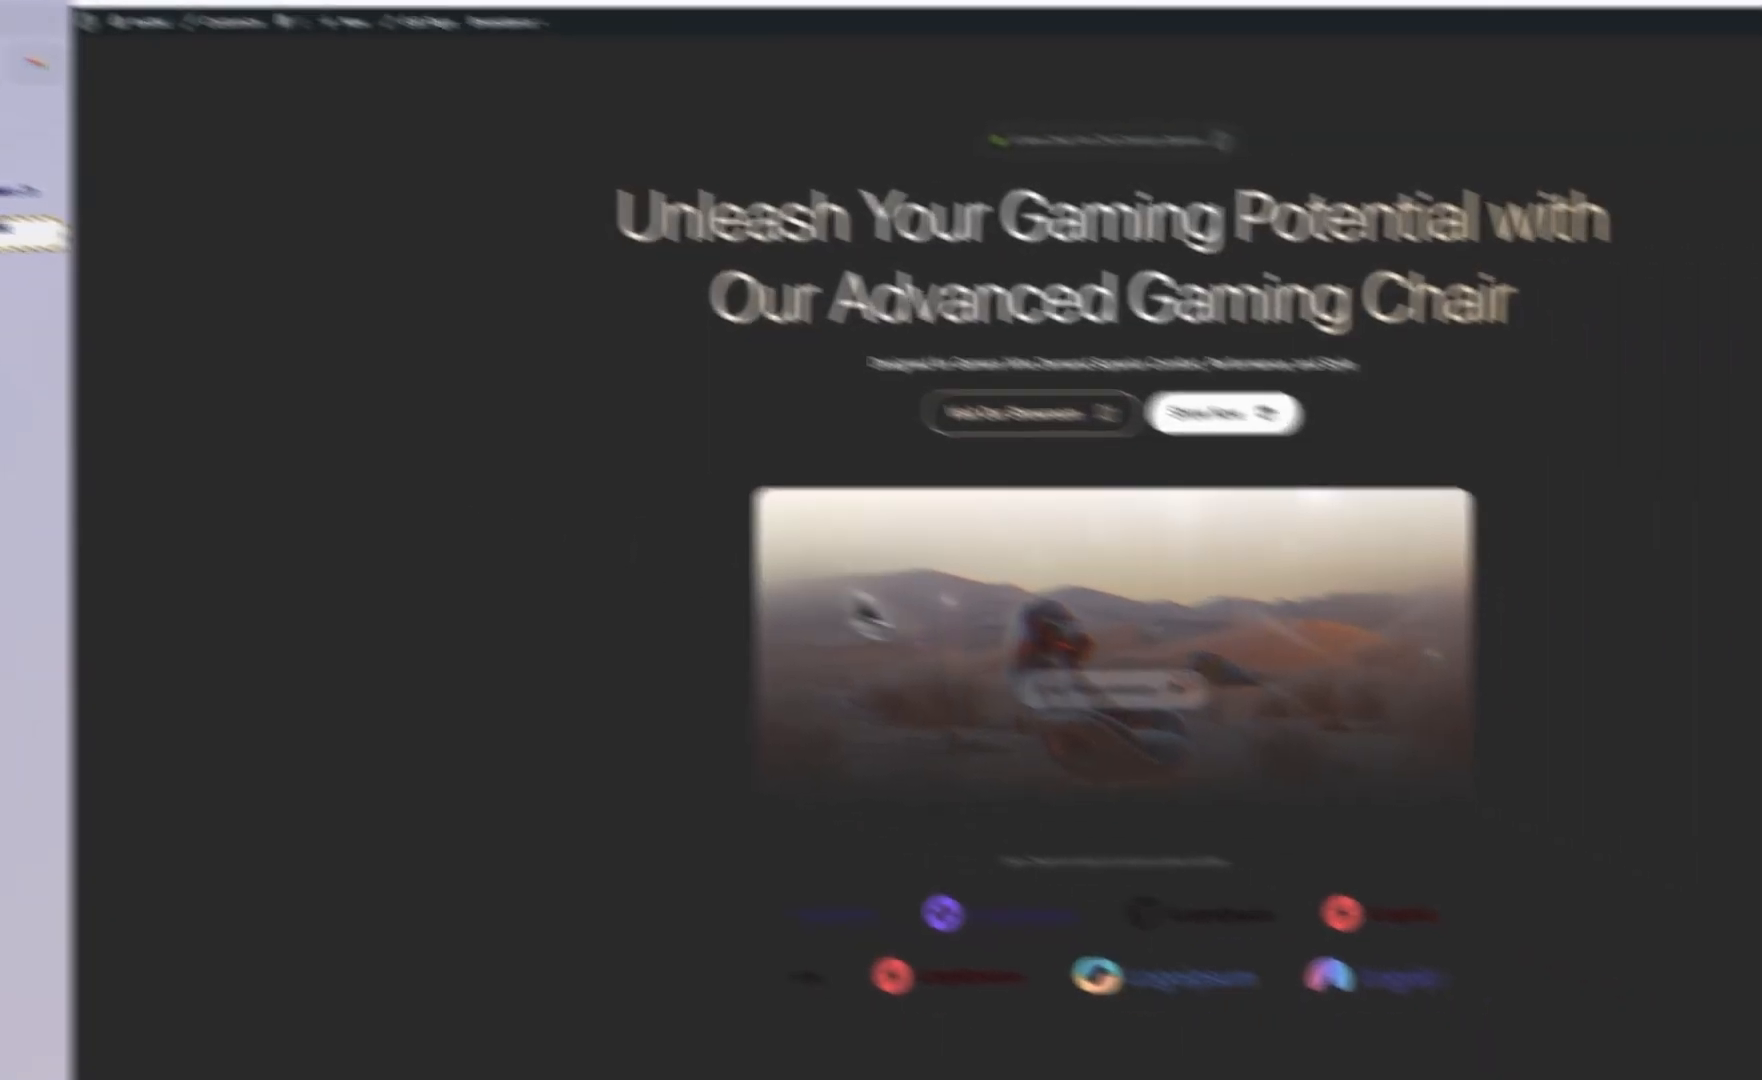
Step: Test the Live Presentation lightbox video on the front end
click(1362, 792)
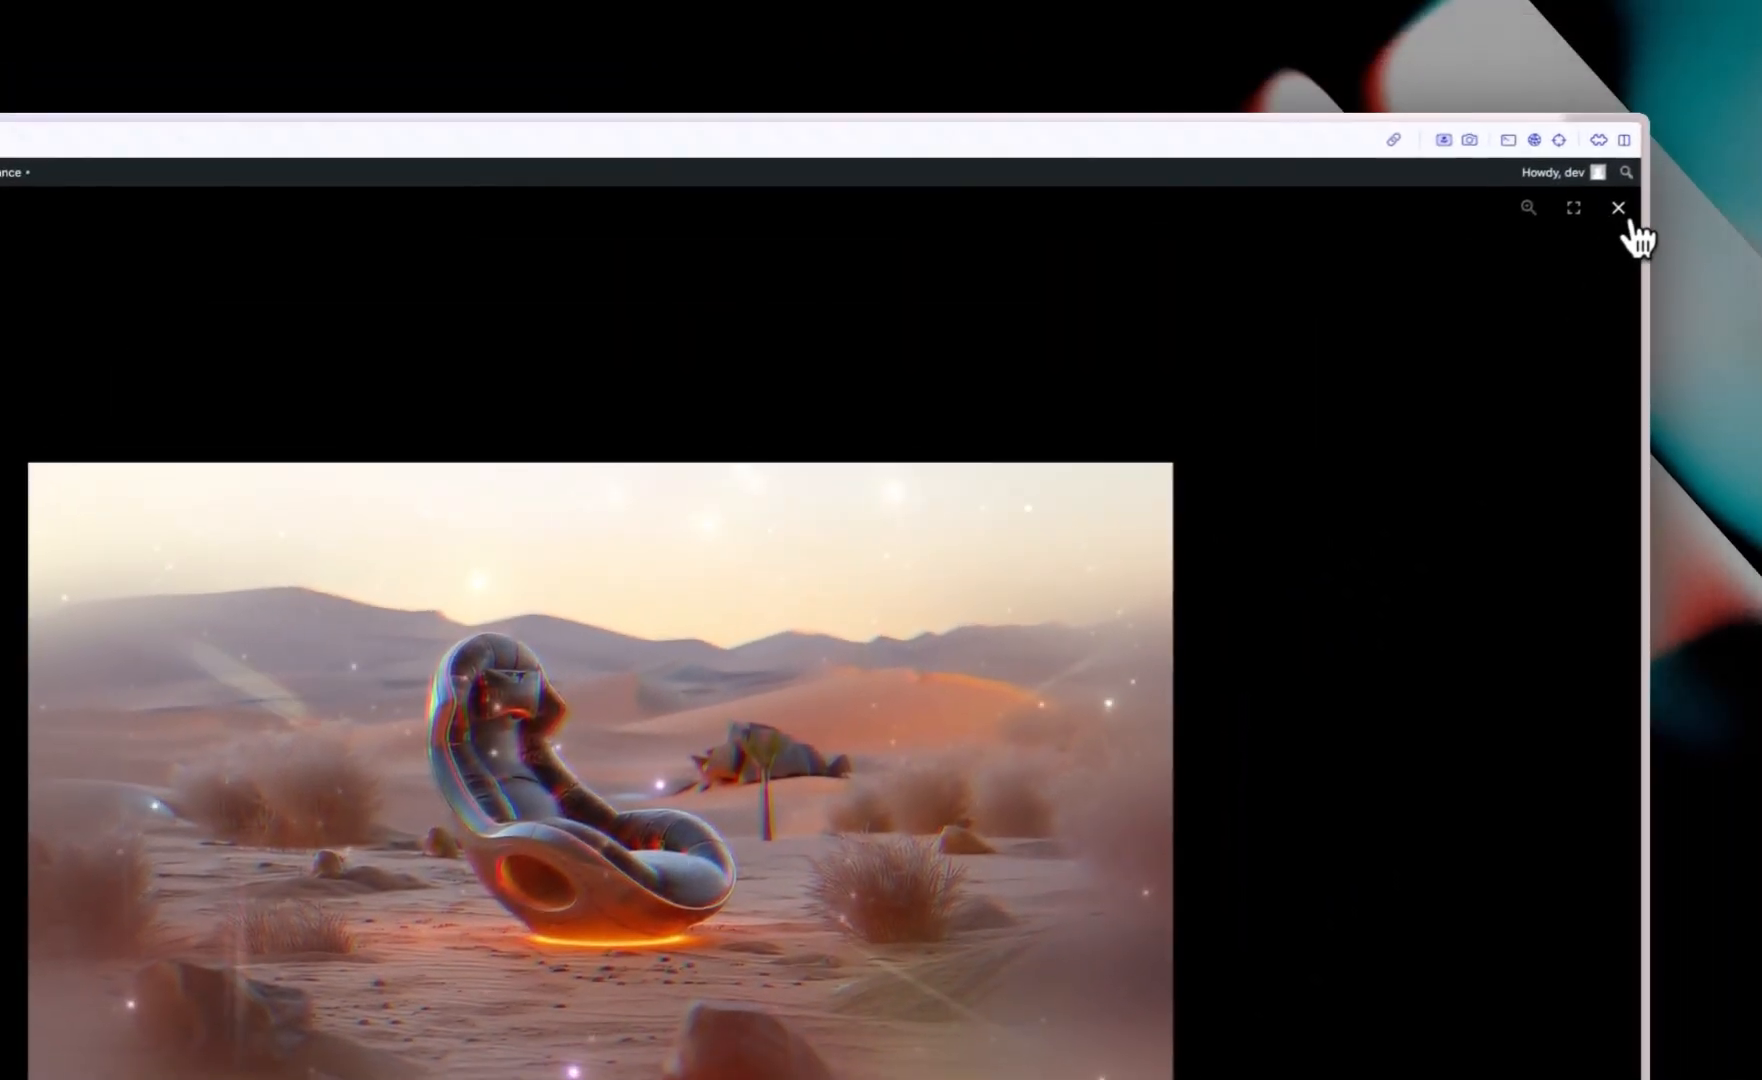
click(1621, 210)
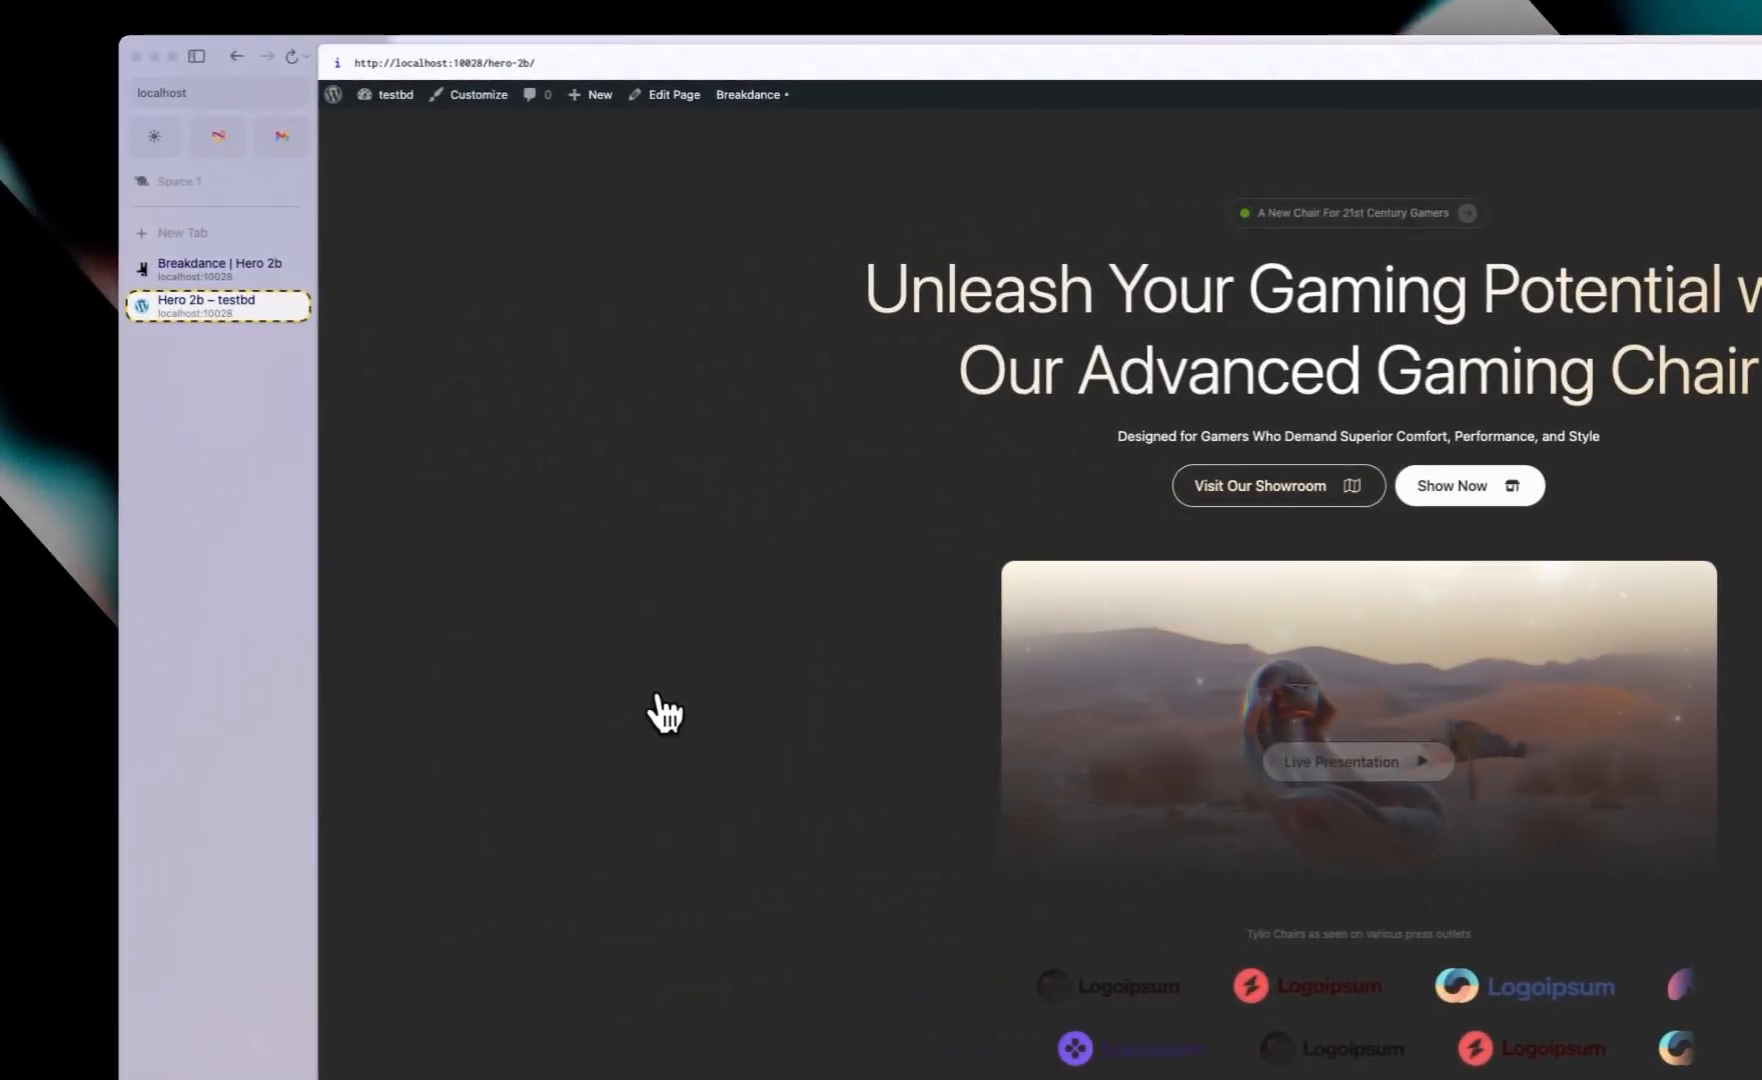
click(180, 278)
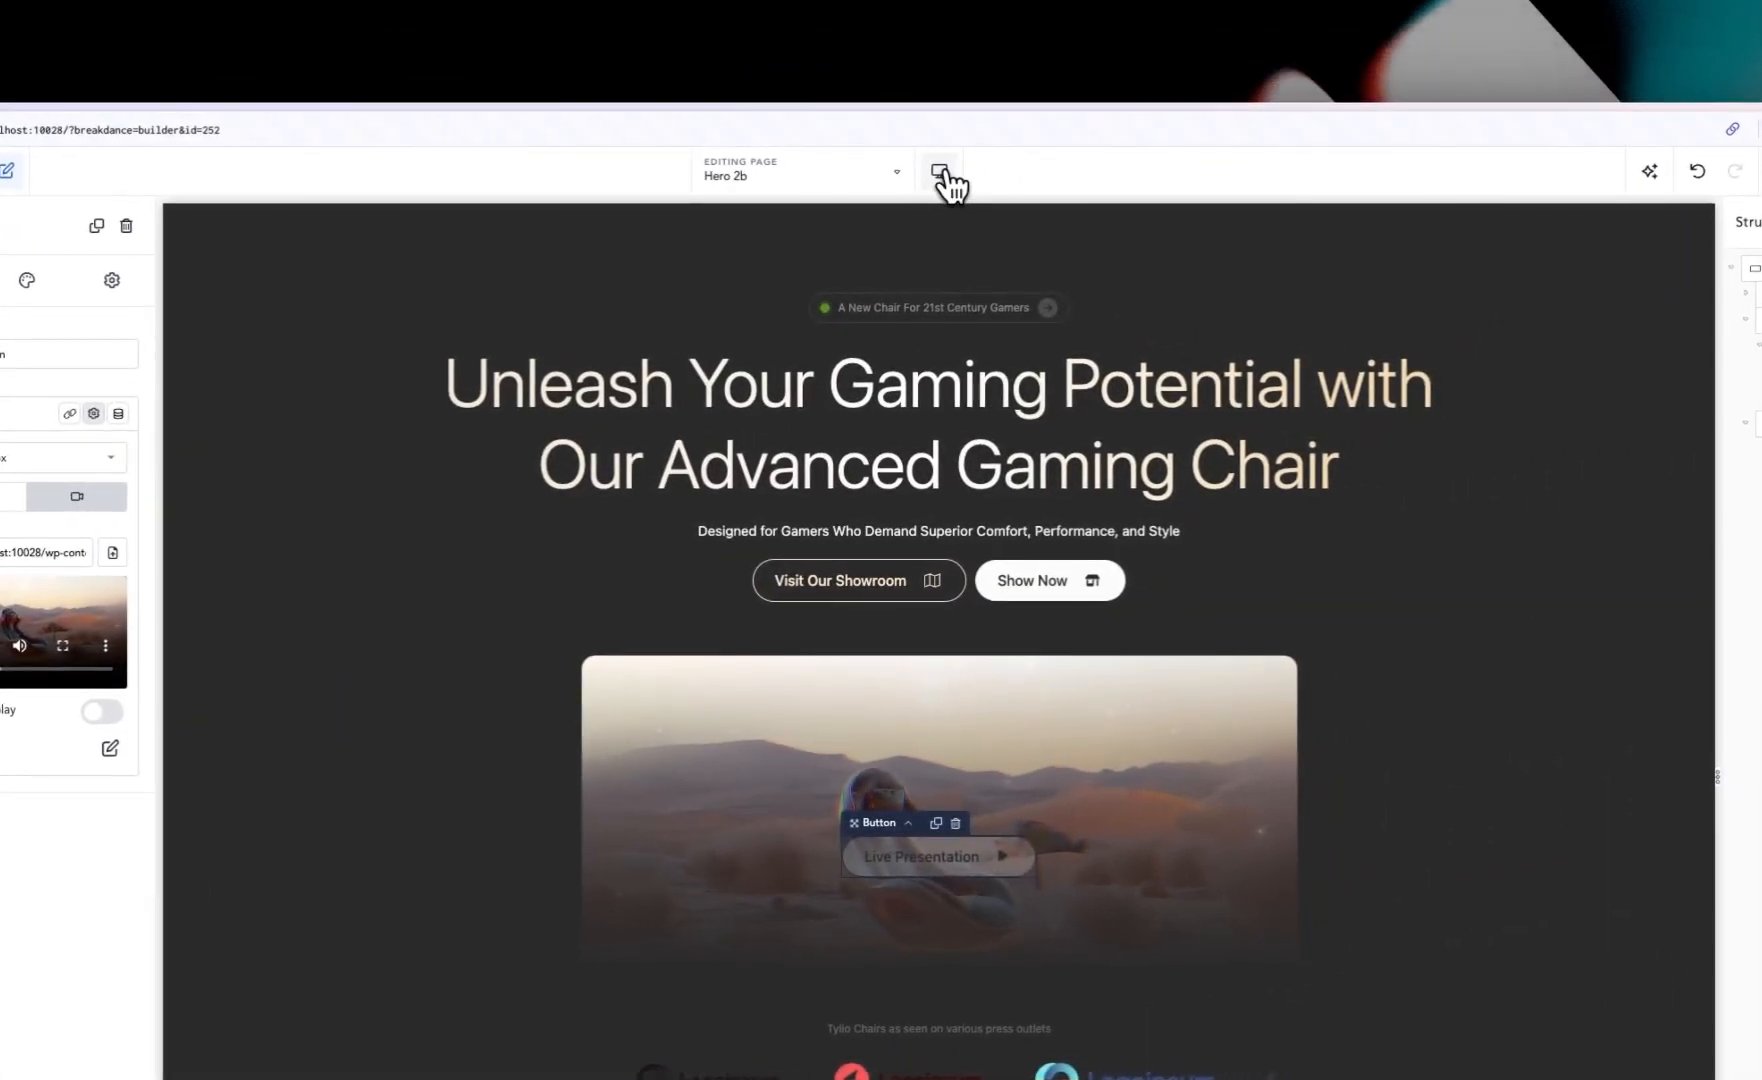
Step: Preview the hero in the builder at the tablet and phone breakpoints
click(941, 173)
click(1011, 285)
click(943, 175)
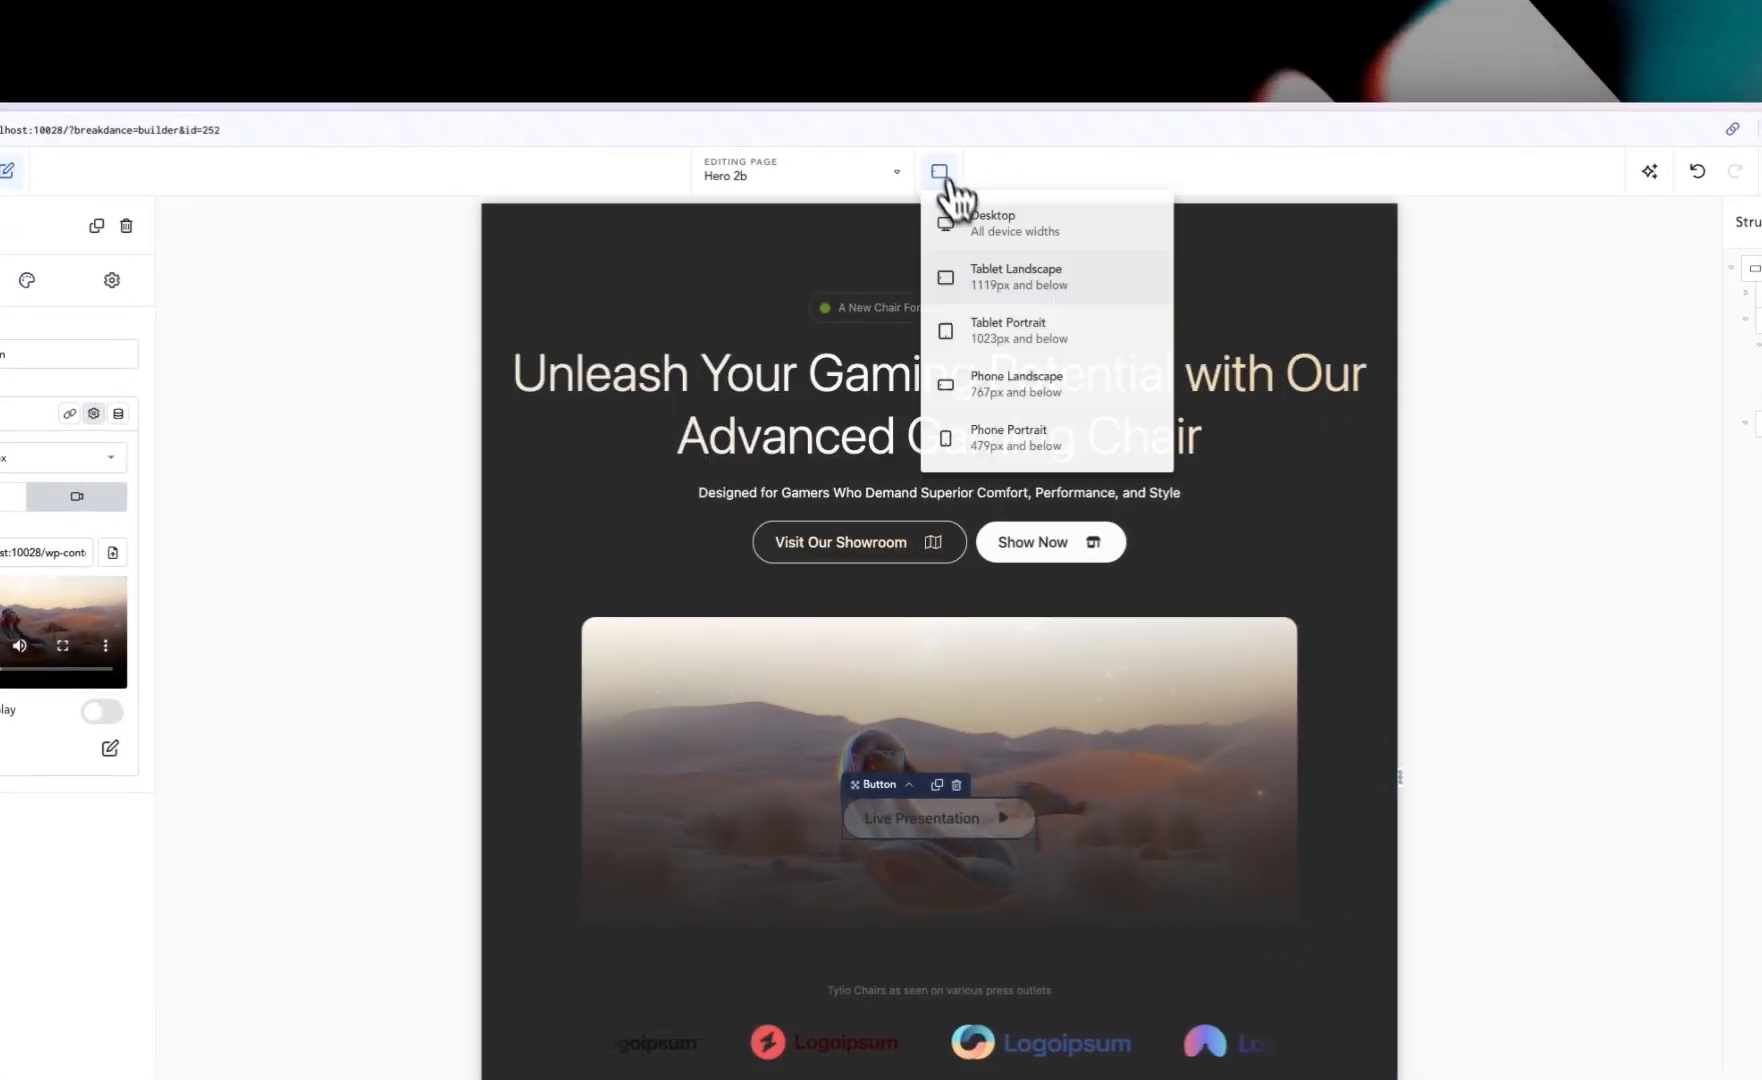
click(1015, 326)
click(942, 176)
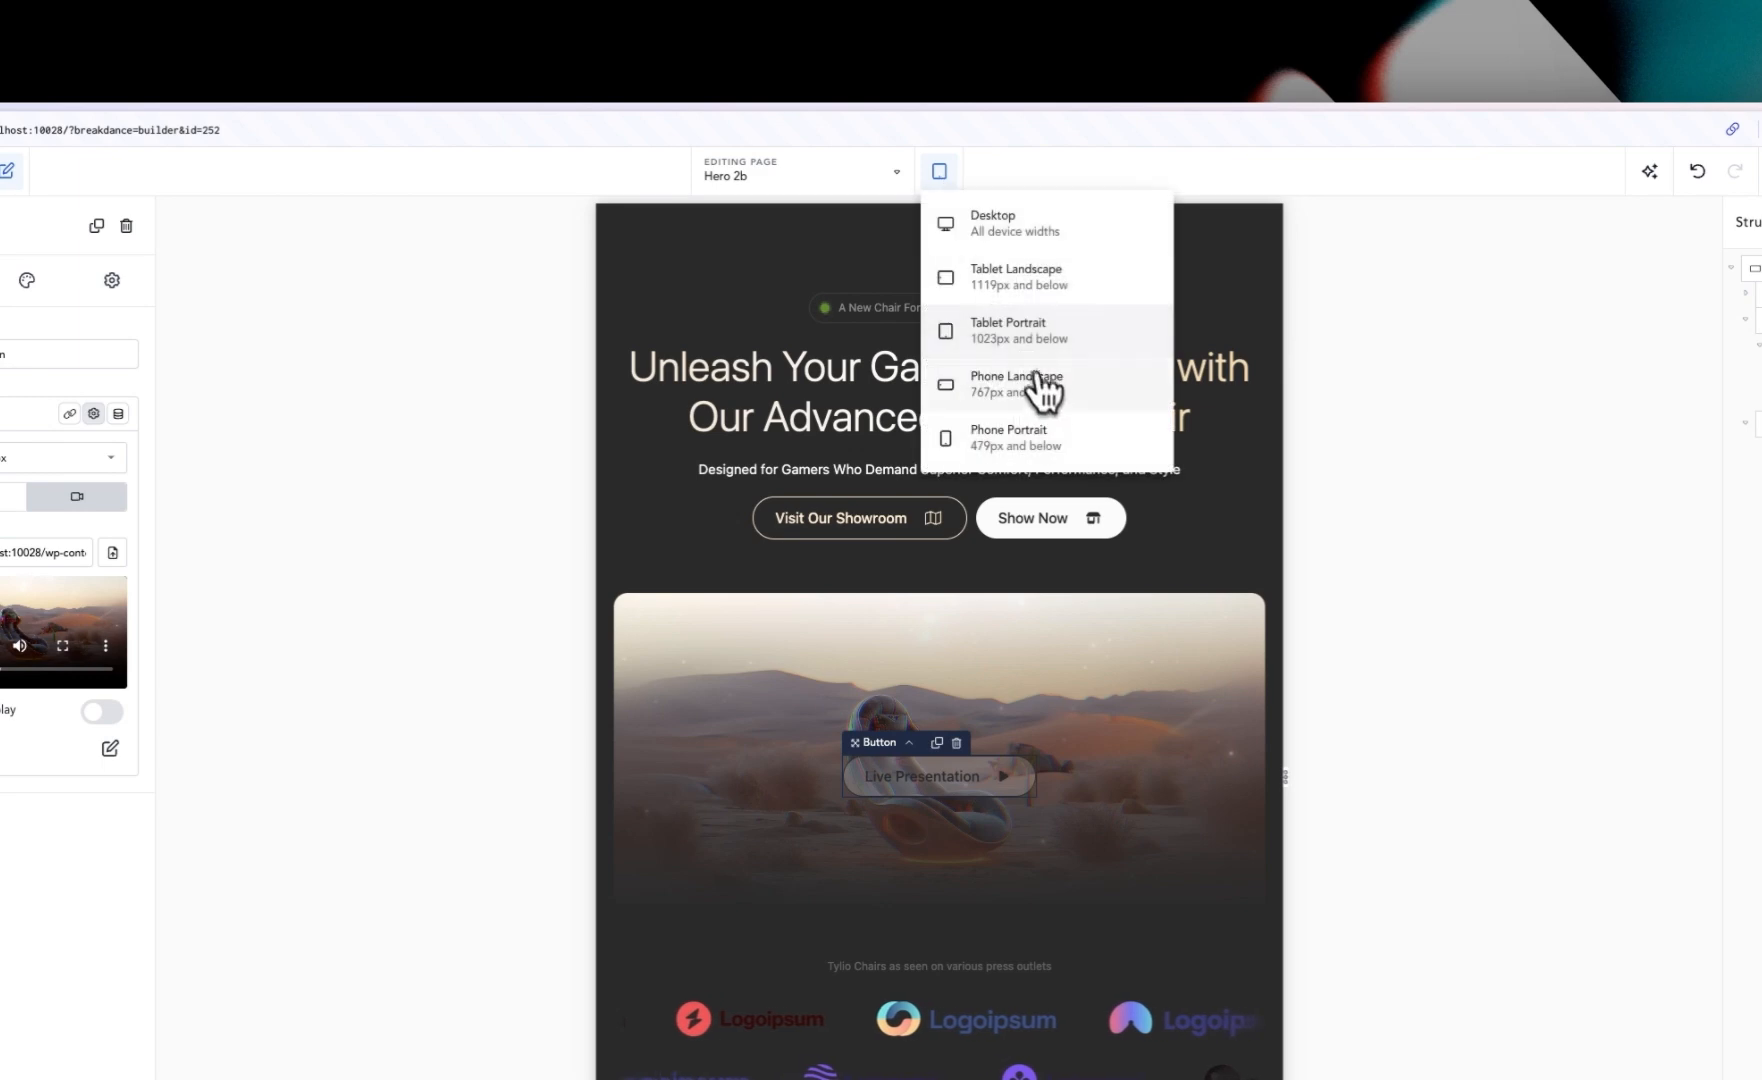
click(1043, 395)
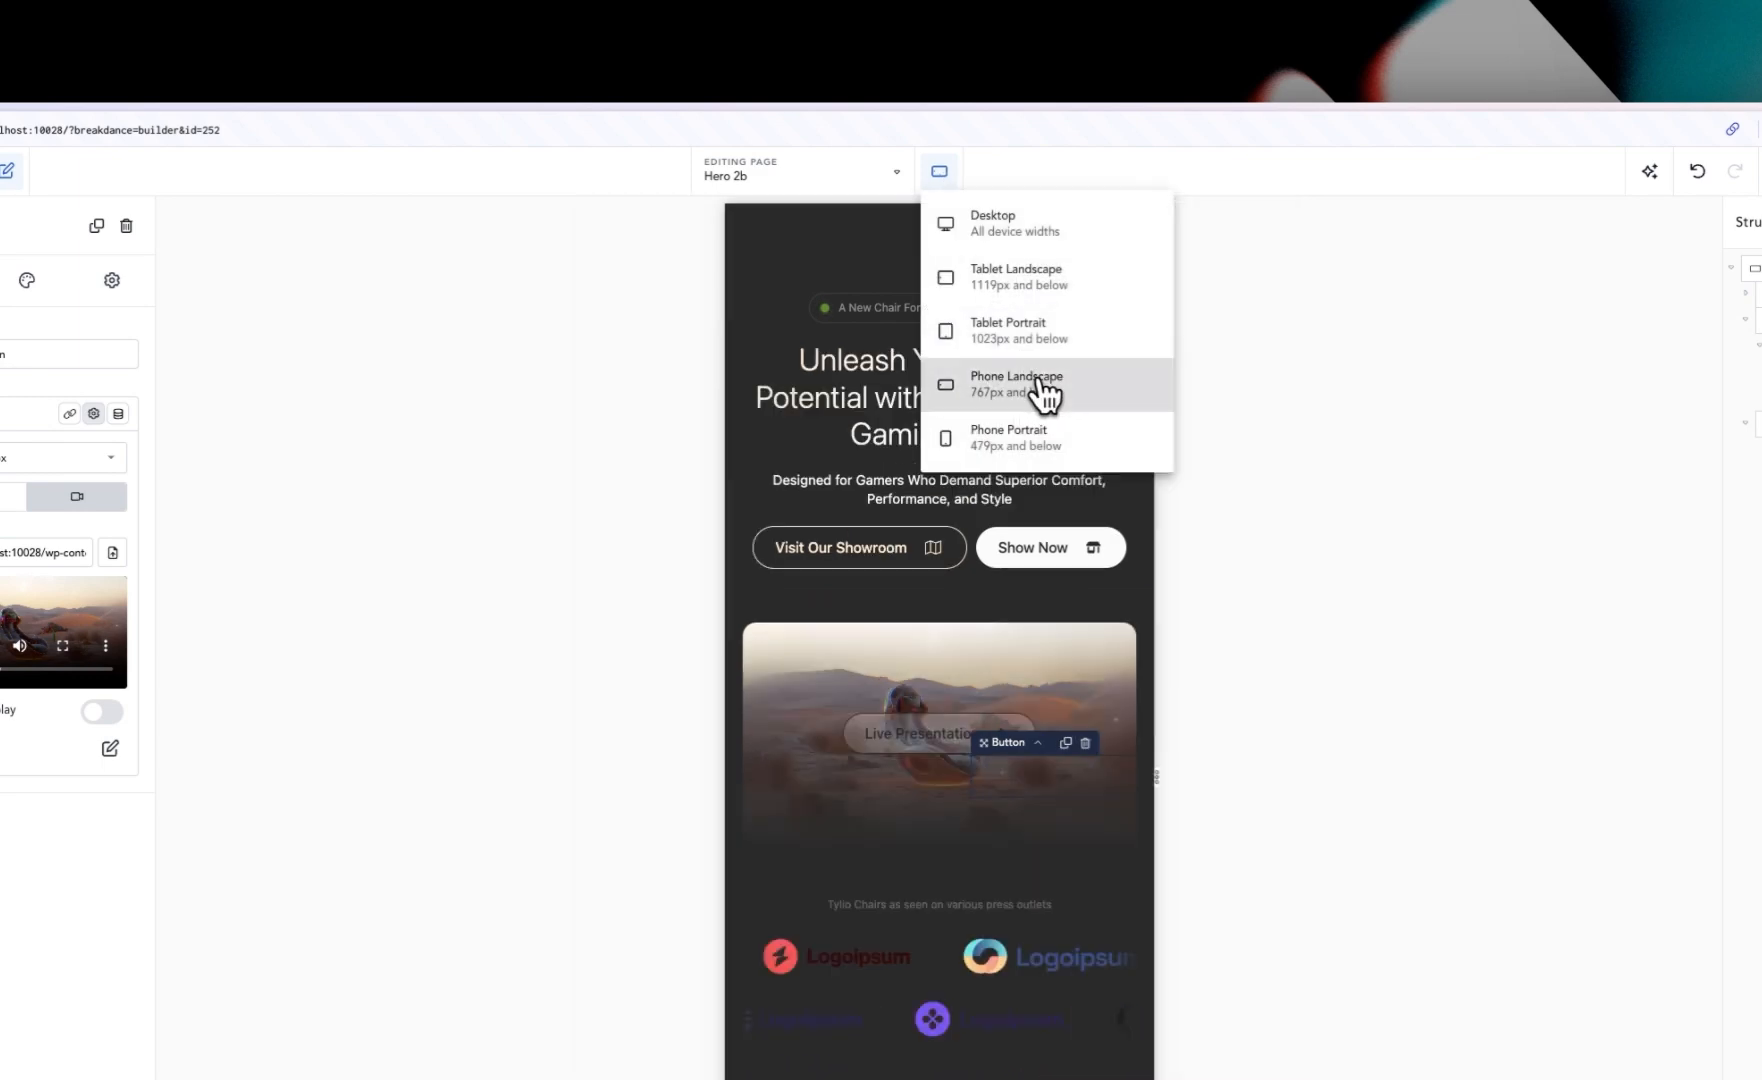
click(940, 174)
click(1015, 445)
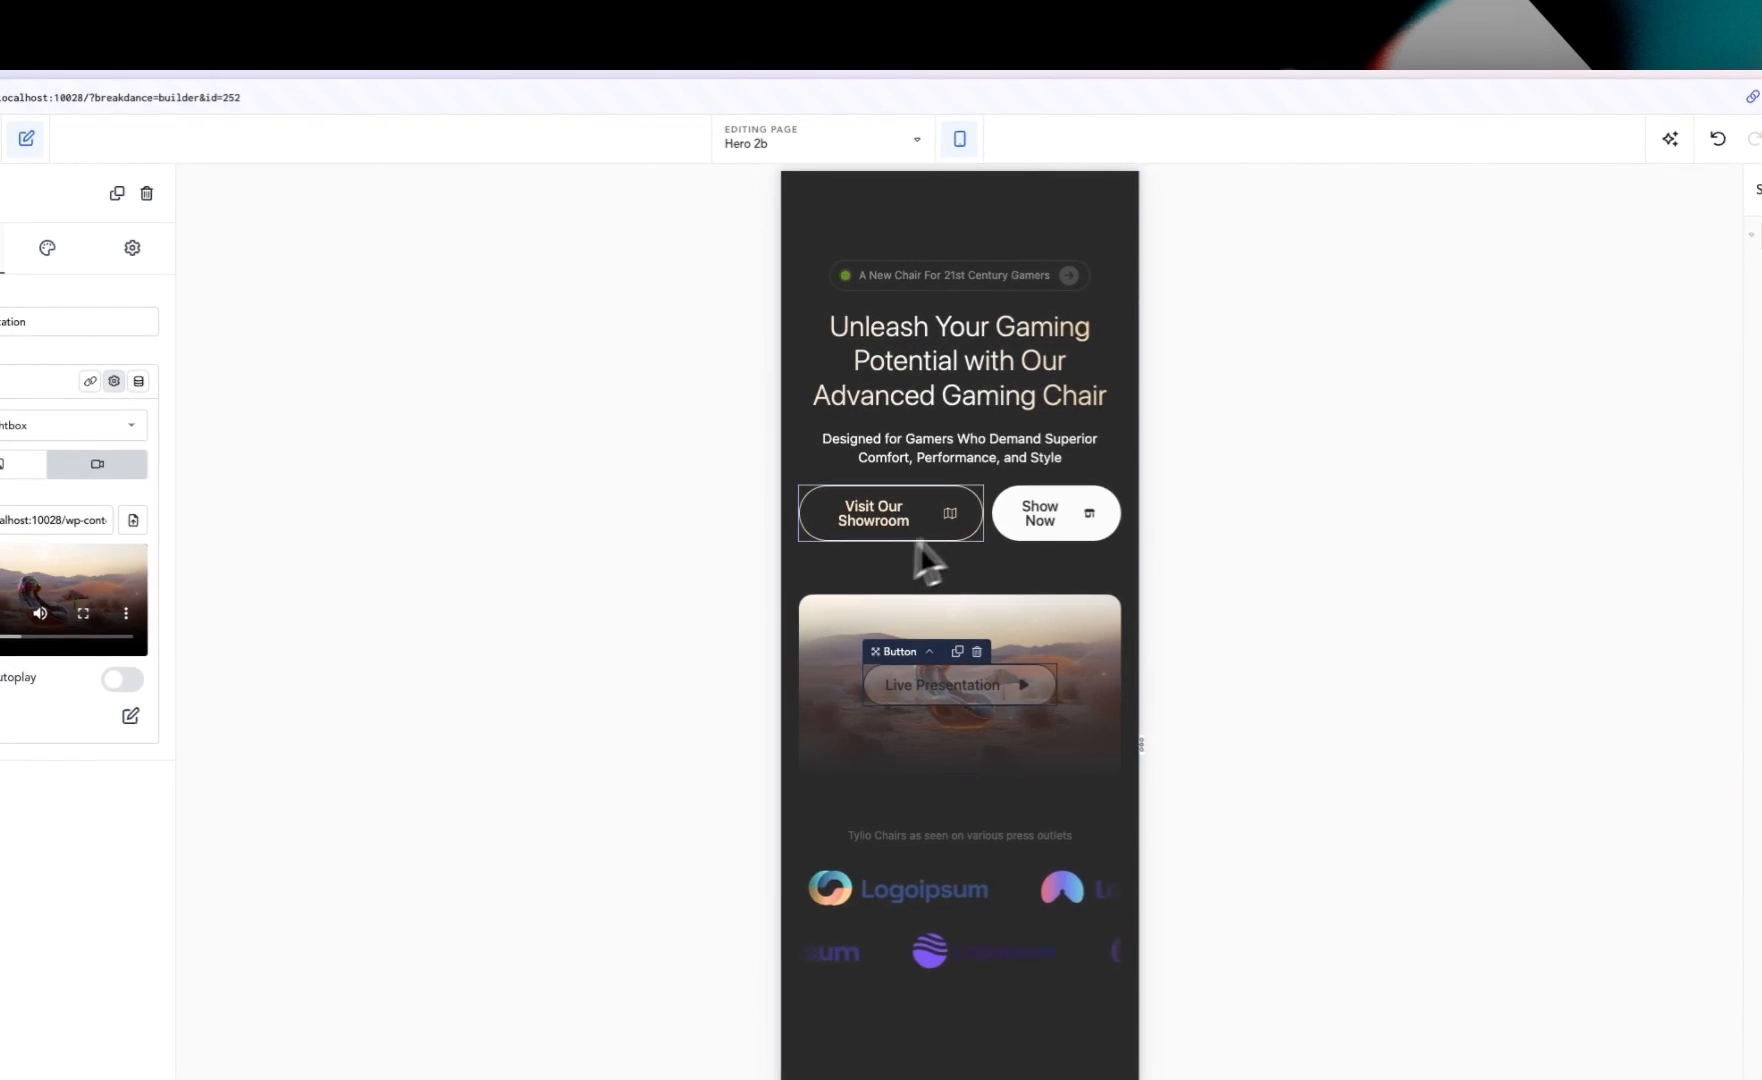
Step: Make the Div holding the two hero buttons stack vertically at Phone Landscape
click(990, 542)
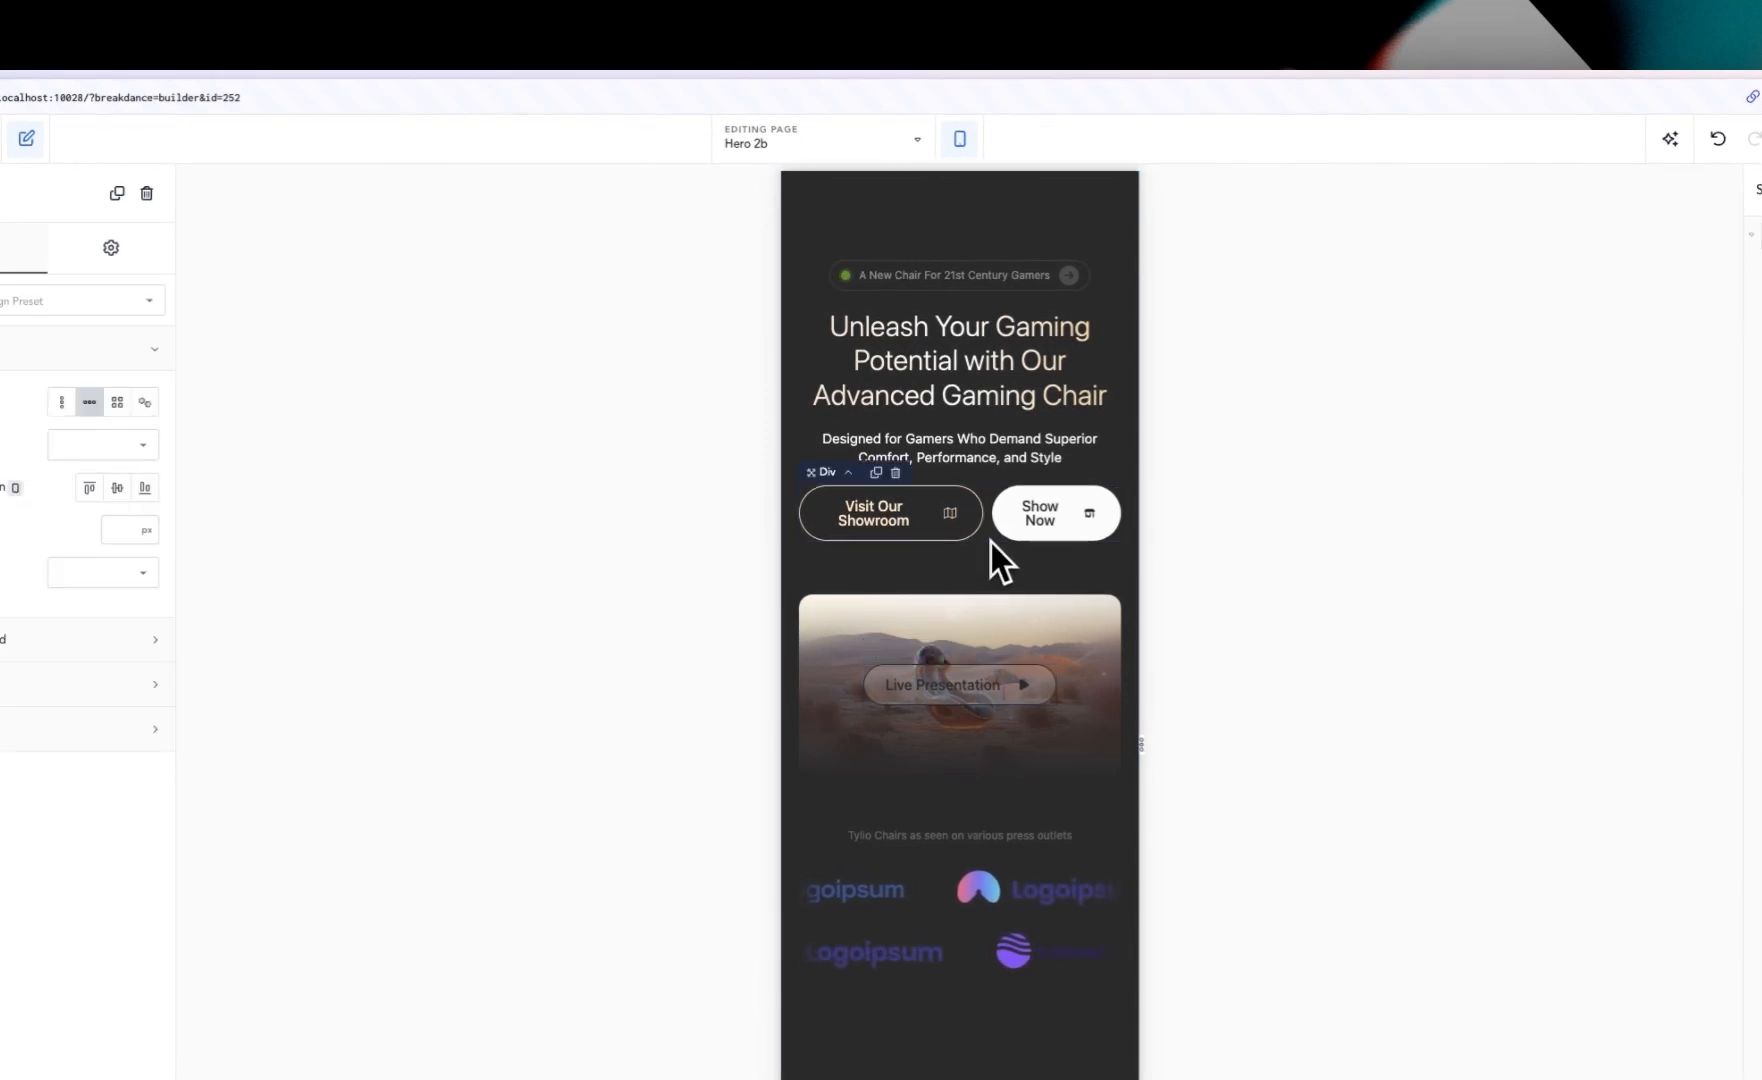
click(864, 154)
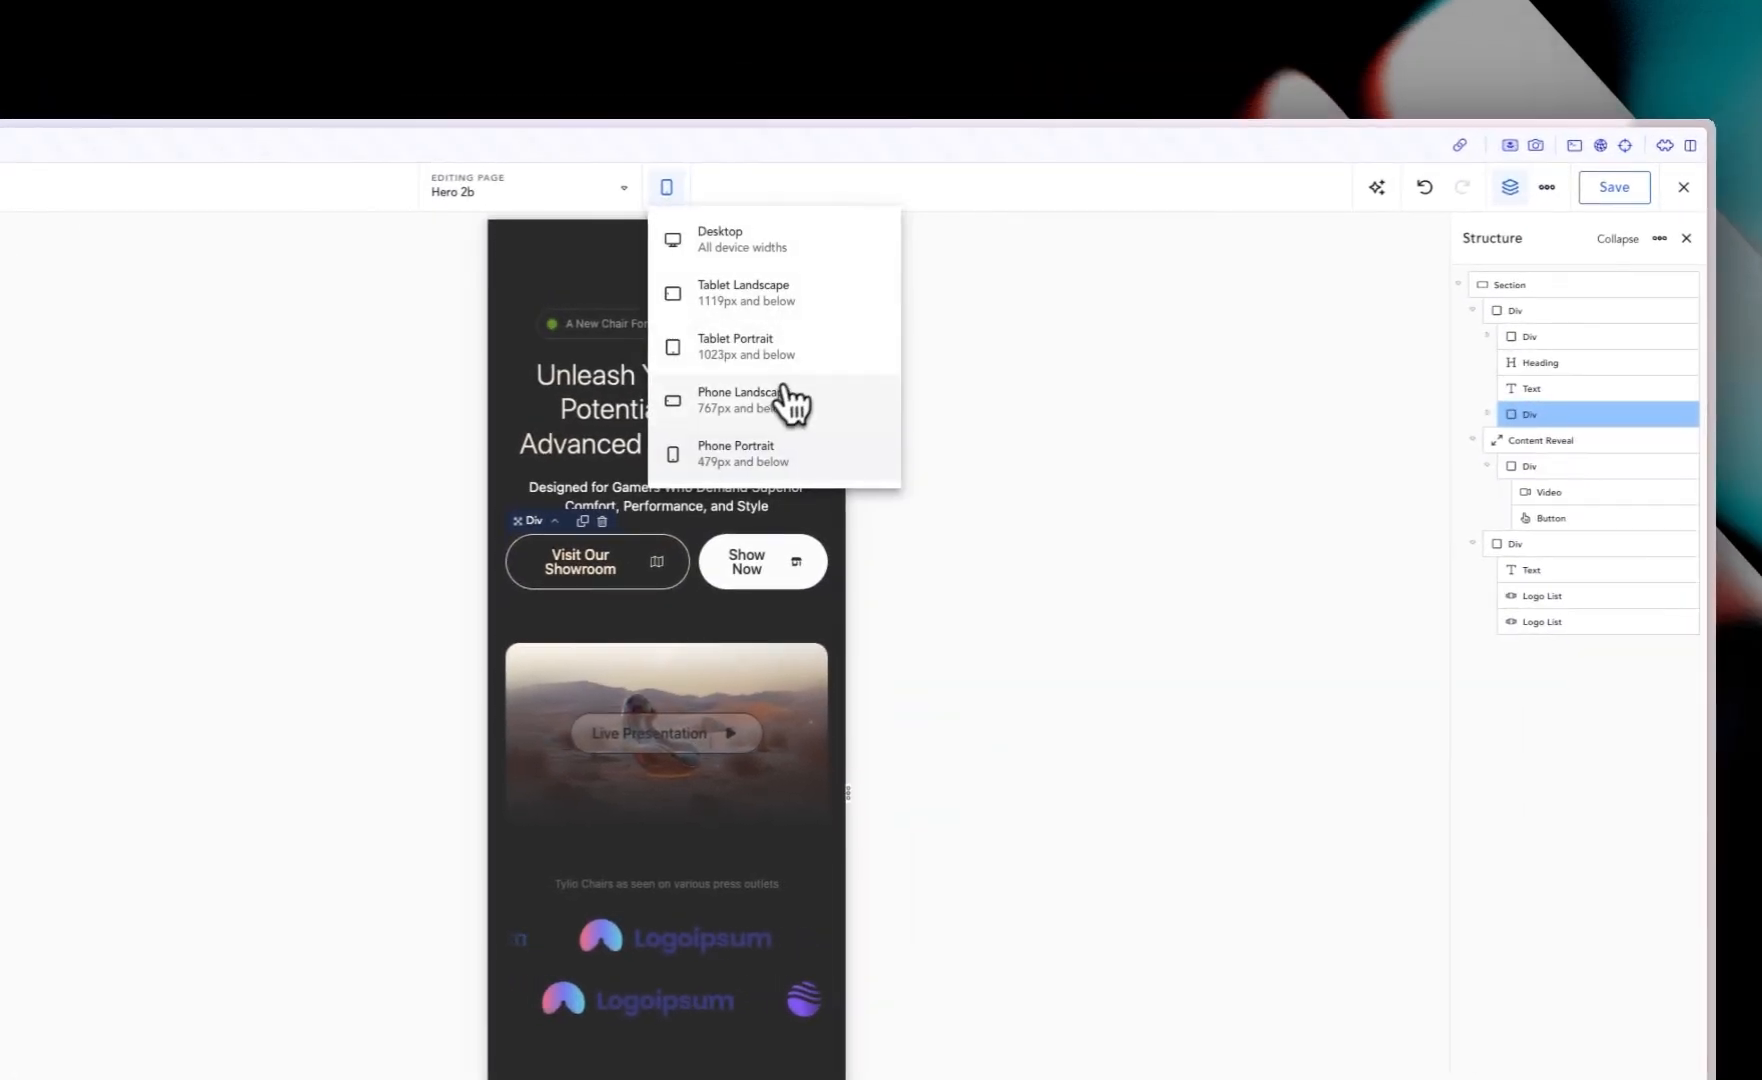
click(980, 372)
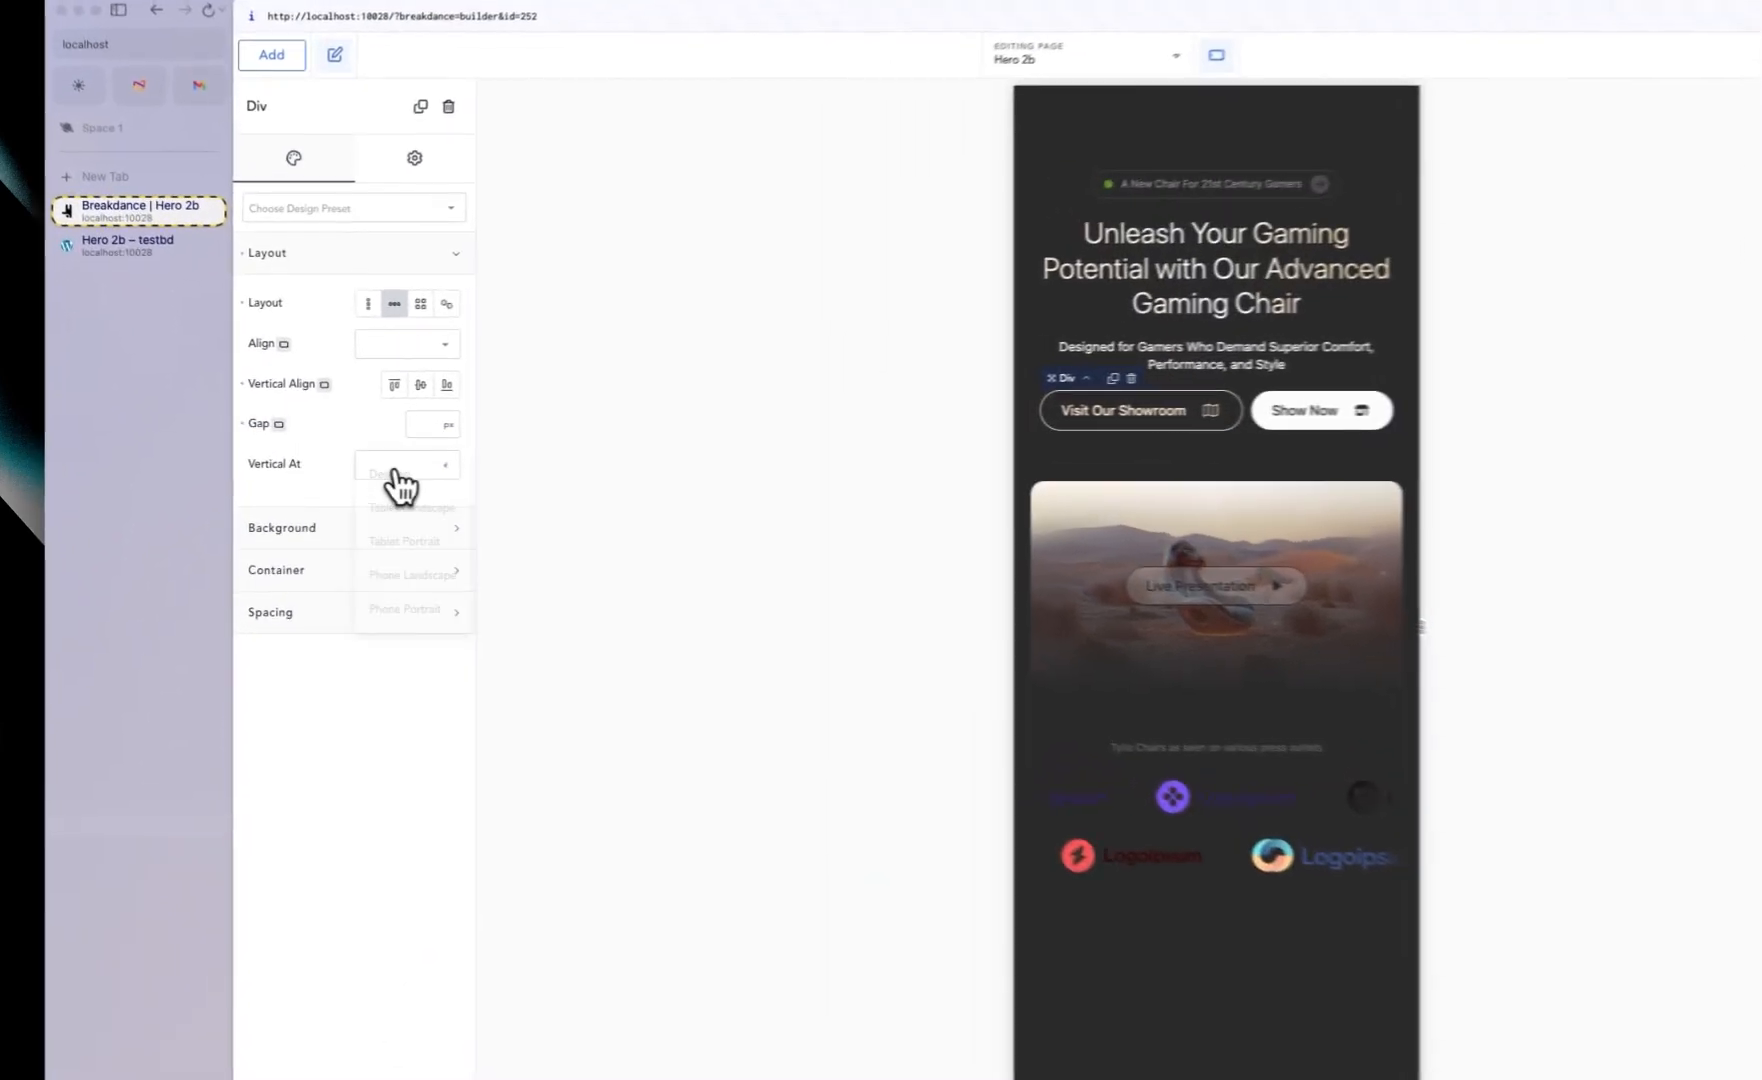
click(366, 452)
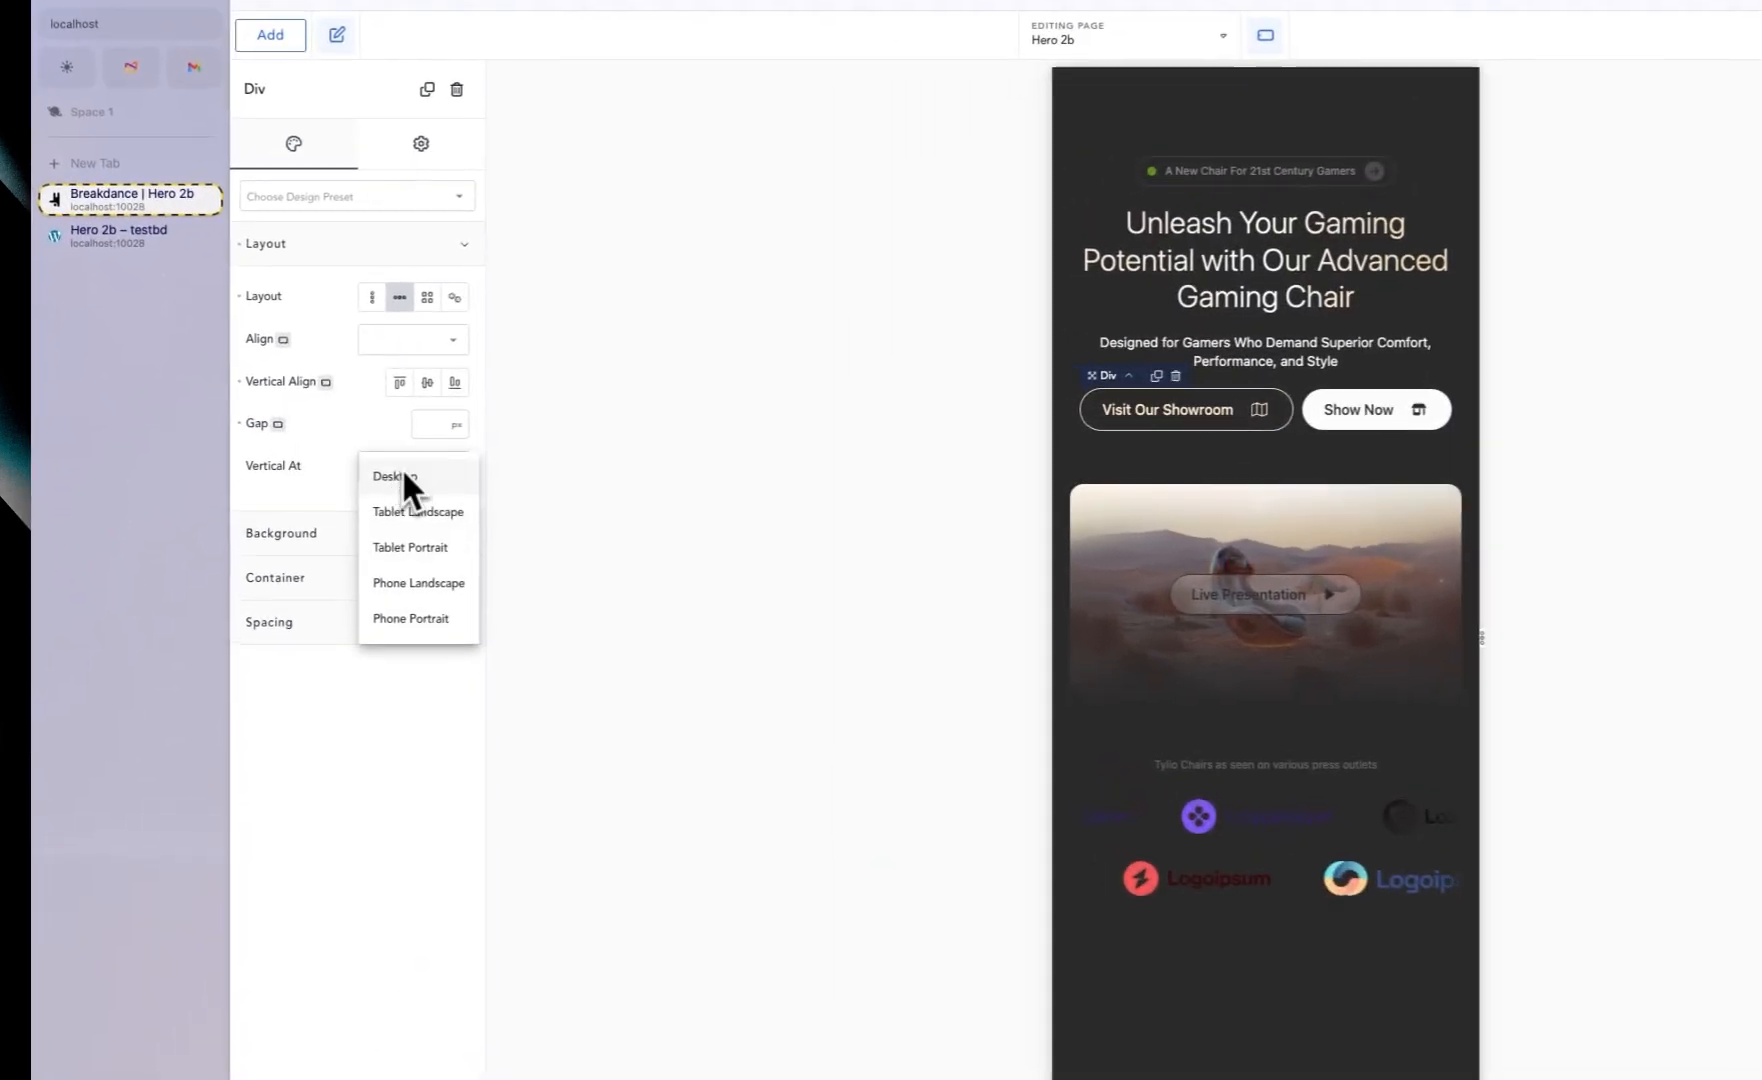
click(451, 590)
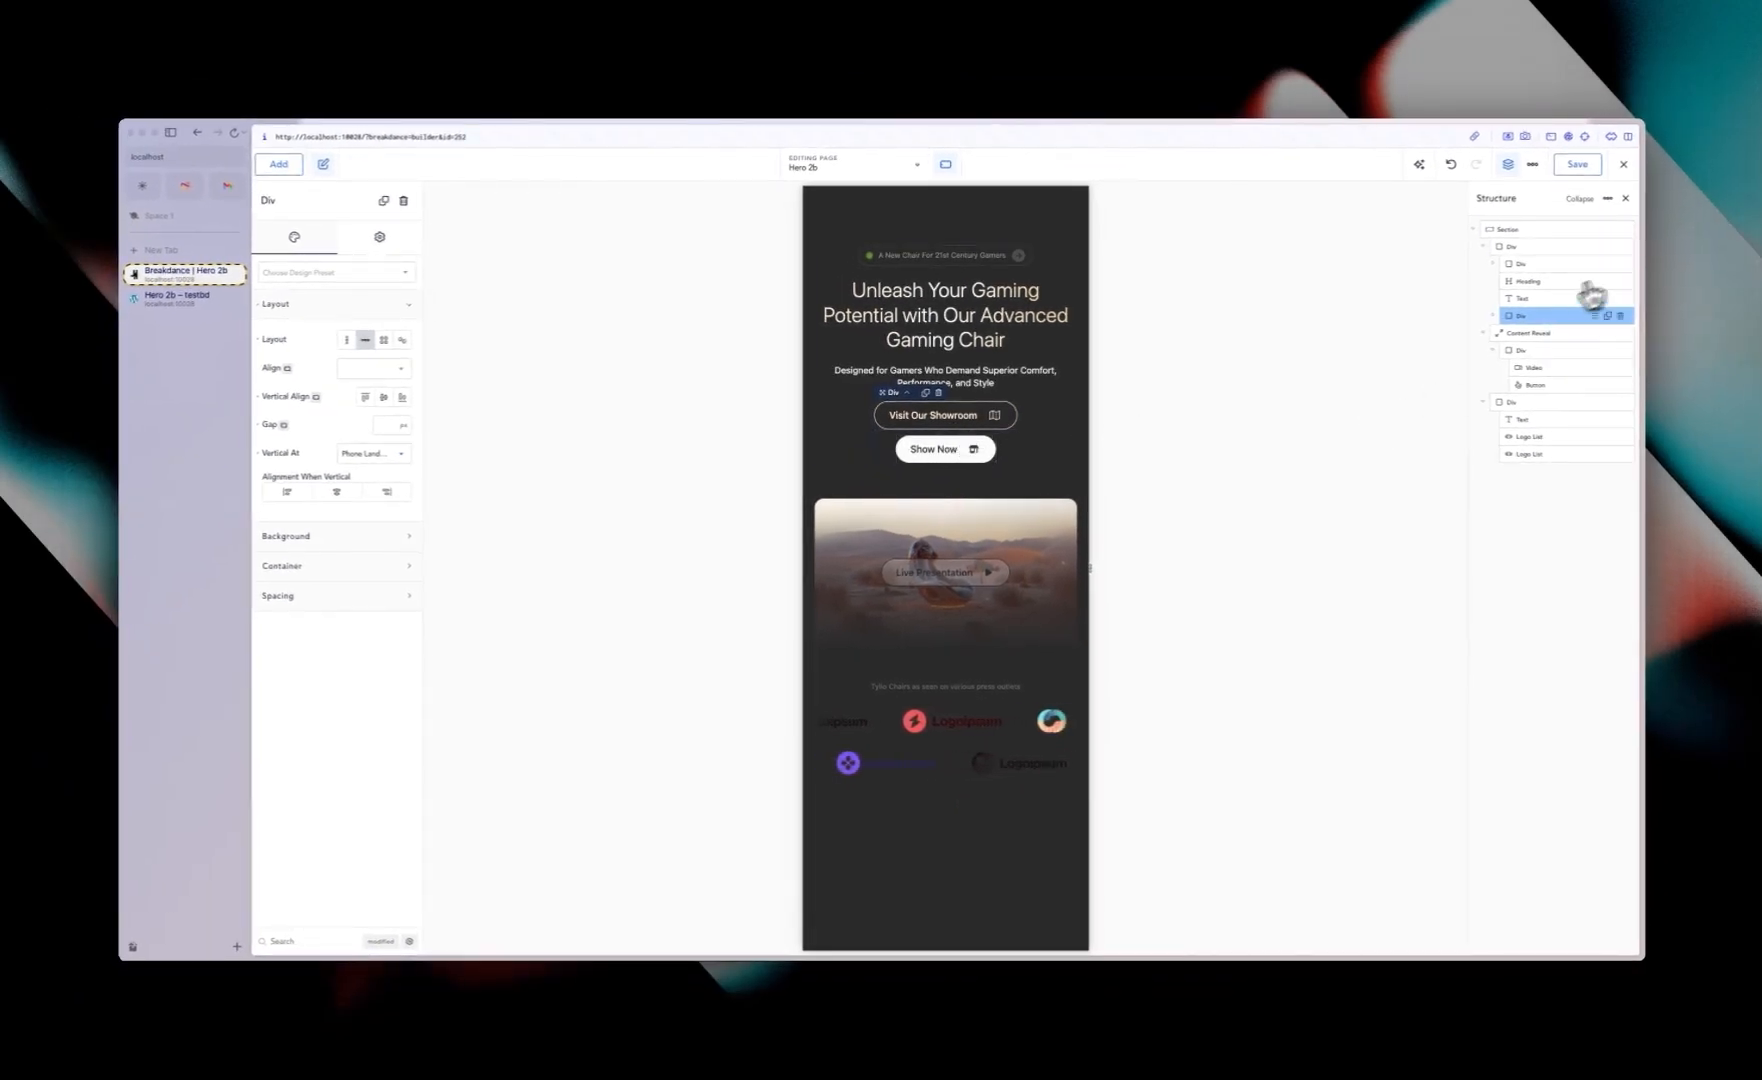
Step: Make the Visit Our Showroom button go full width at the Phone Landscape breakpoint
click(1493, 315)
click(1532, 331)
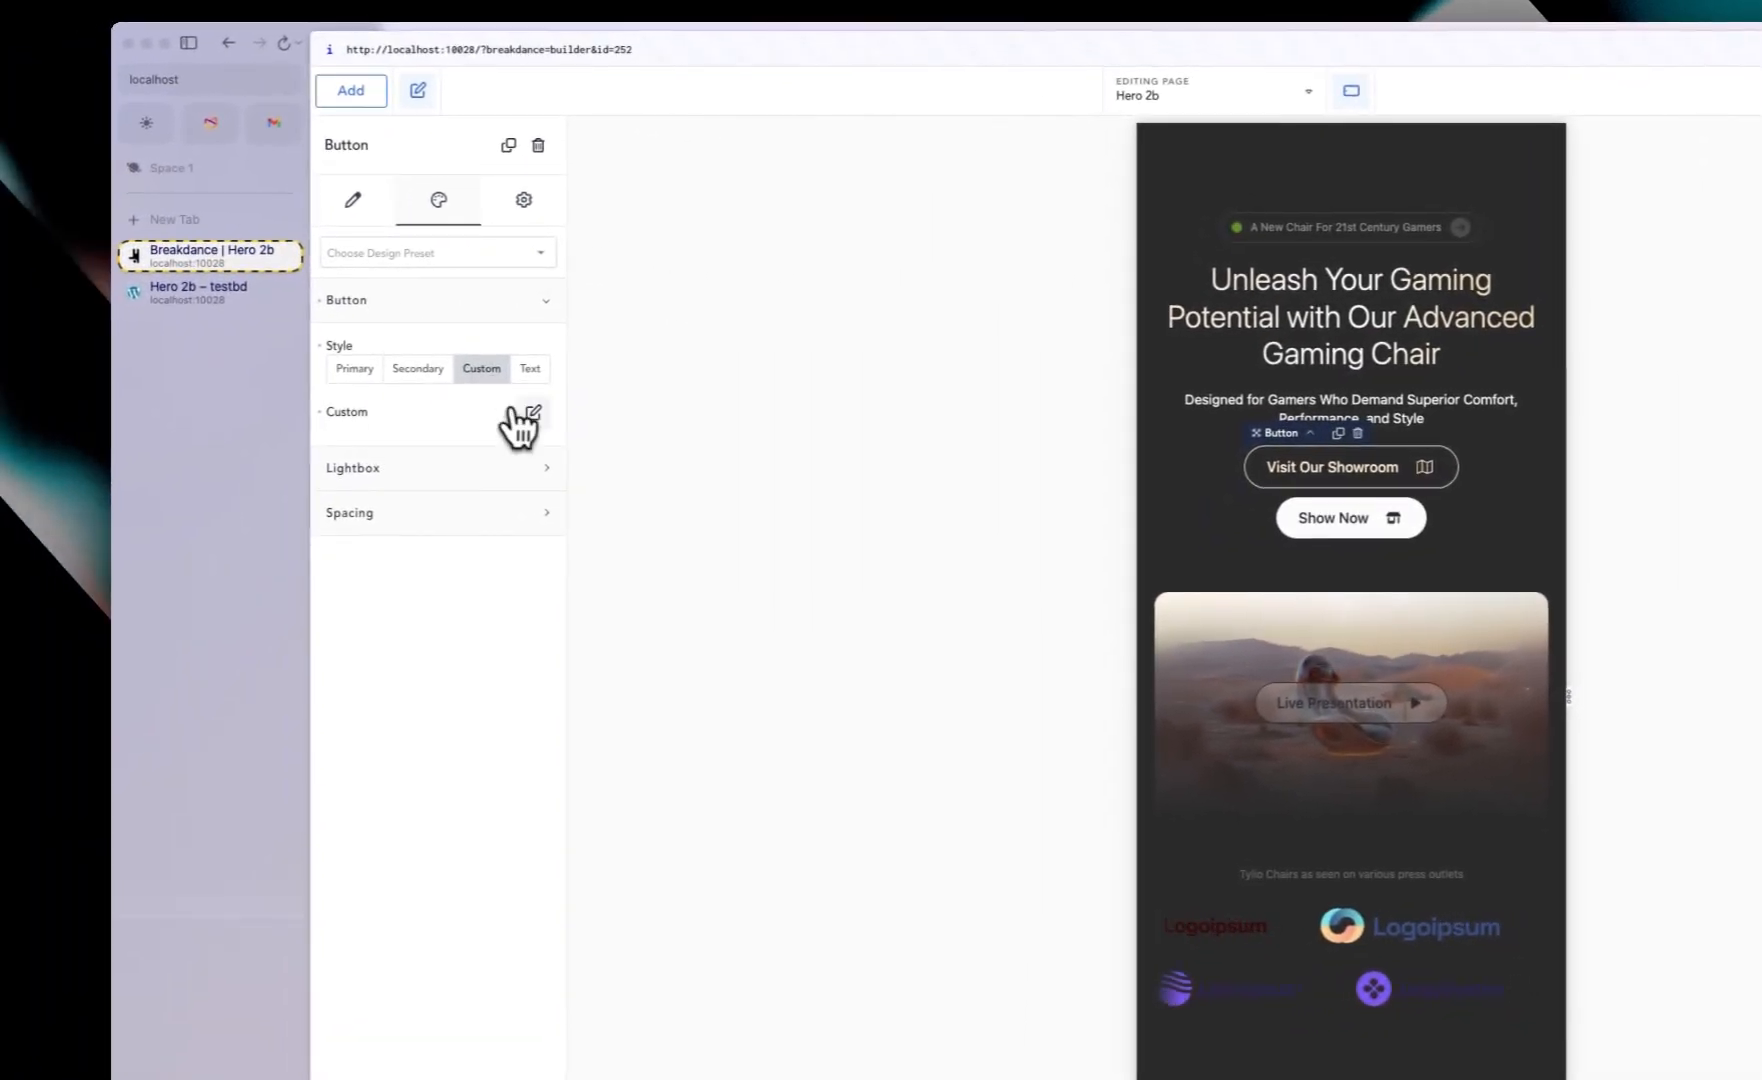
click(532, 414)
click(522, 498)
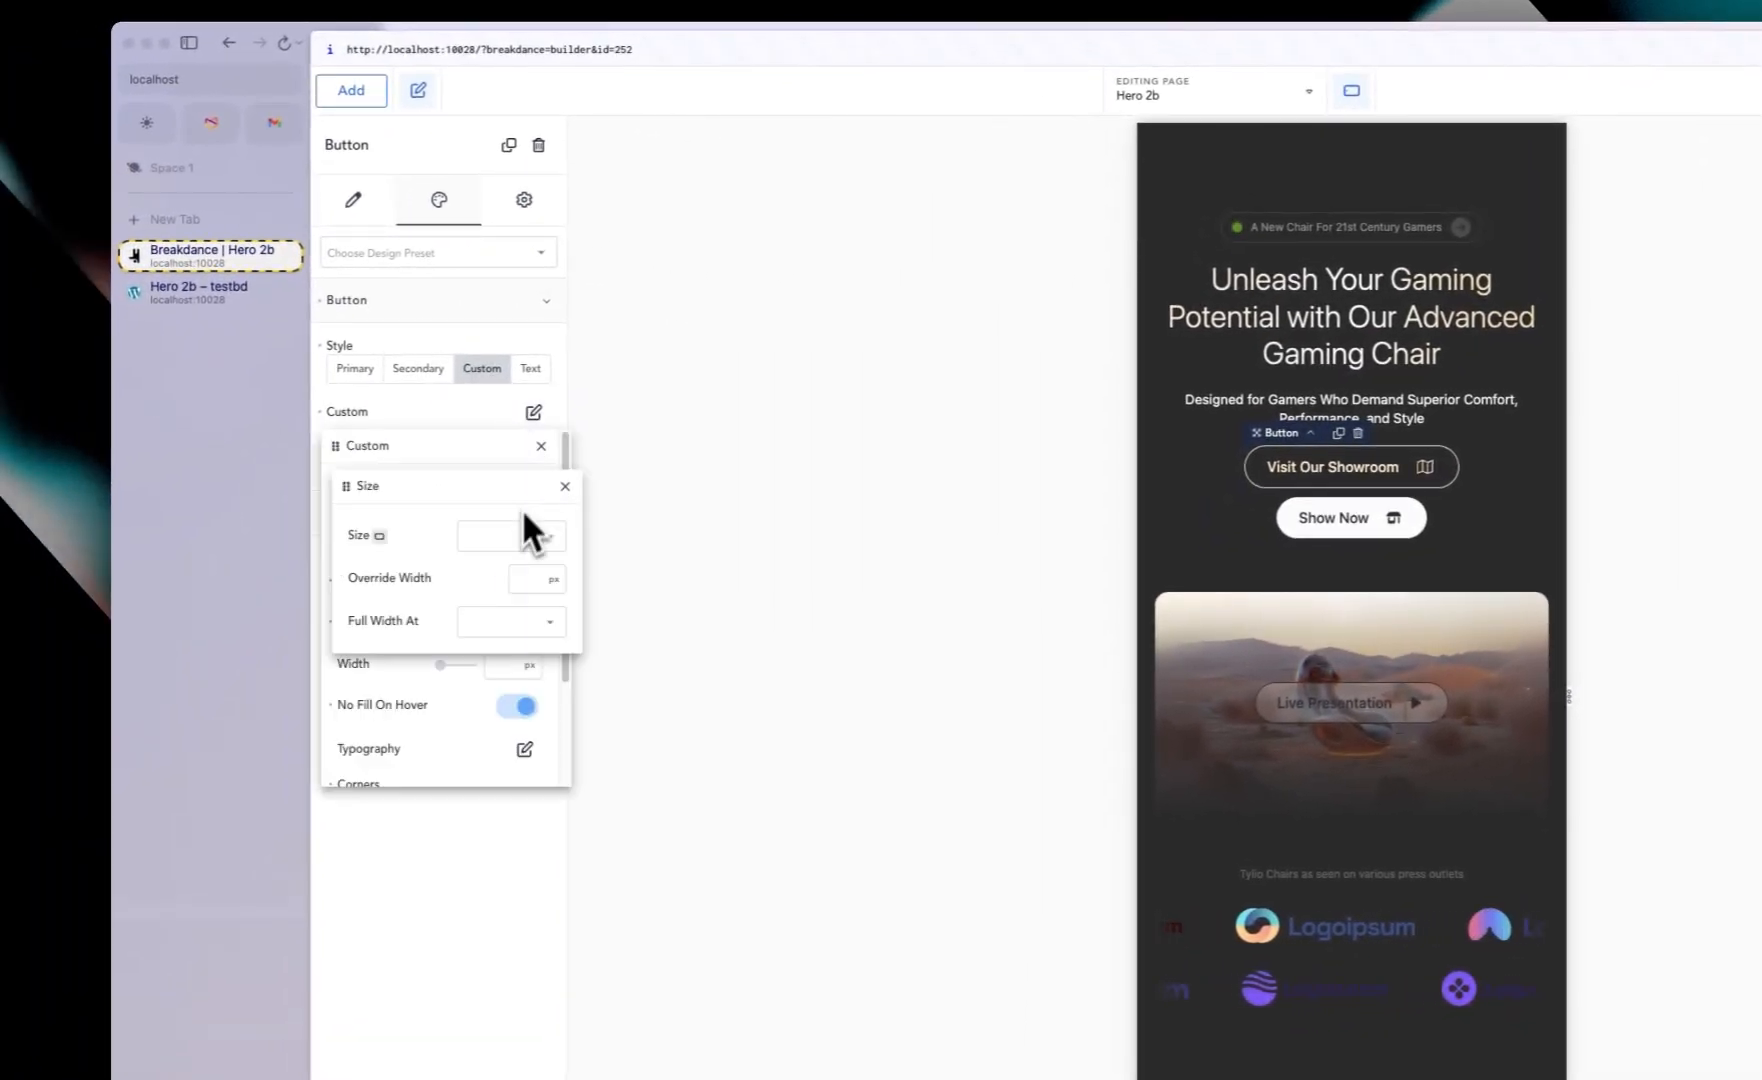
click(505, 628)
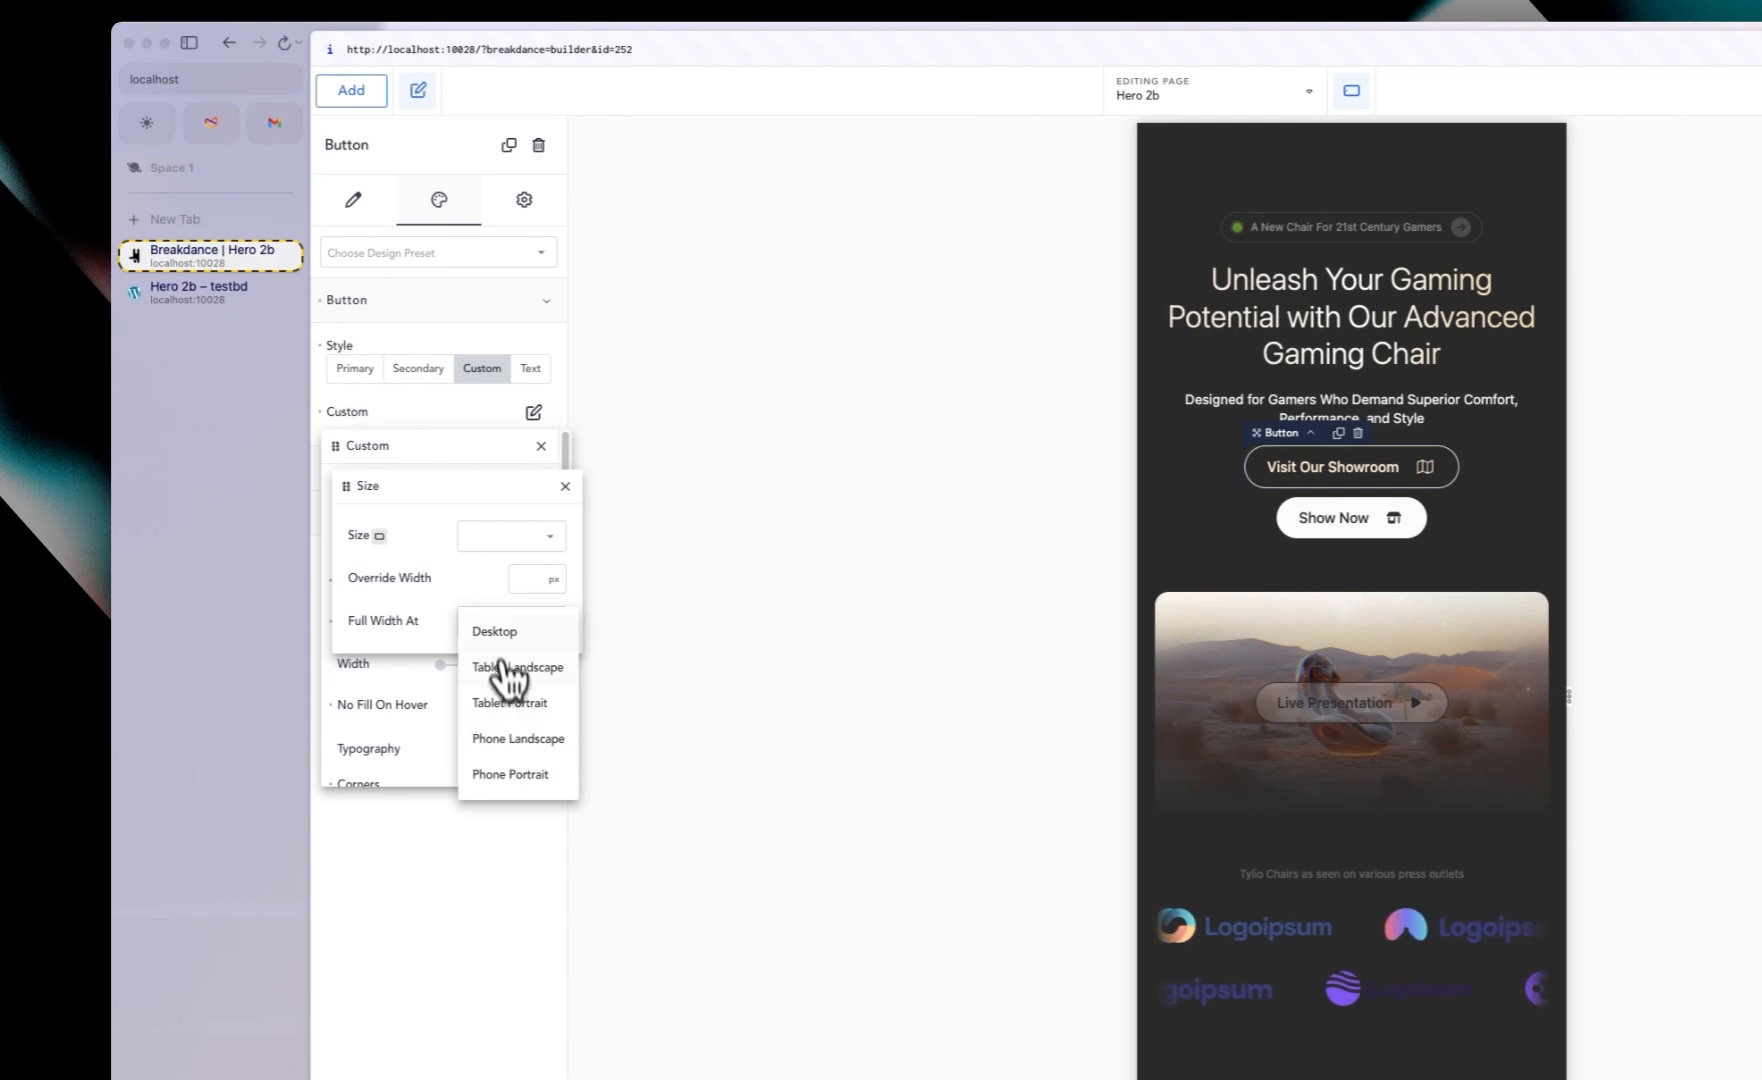
click(521, 740)
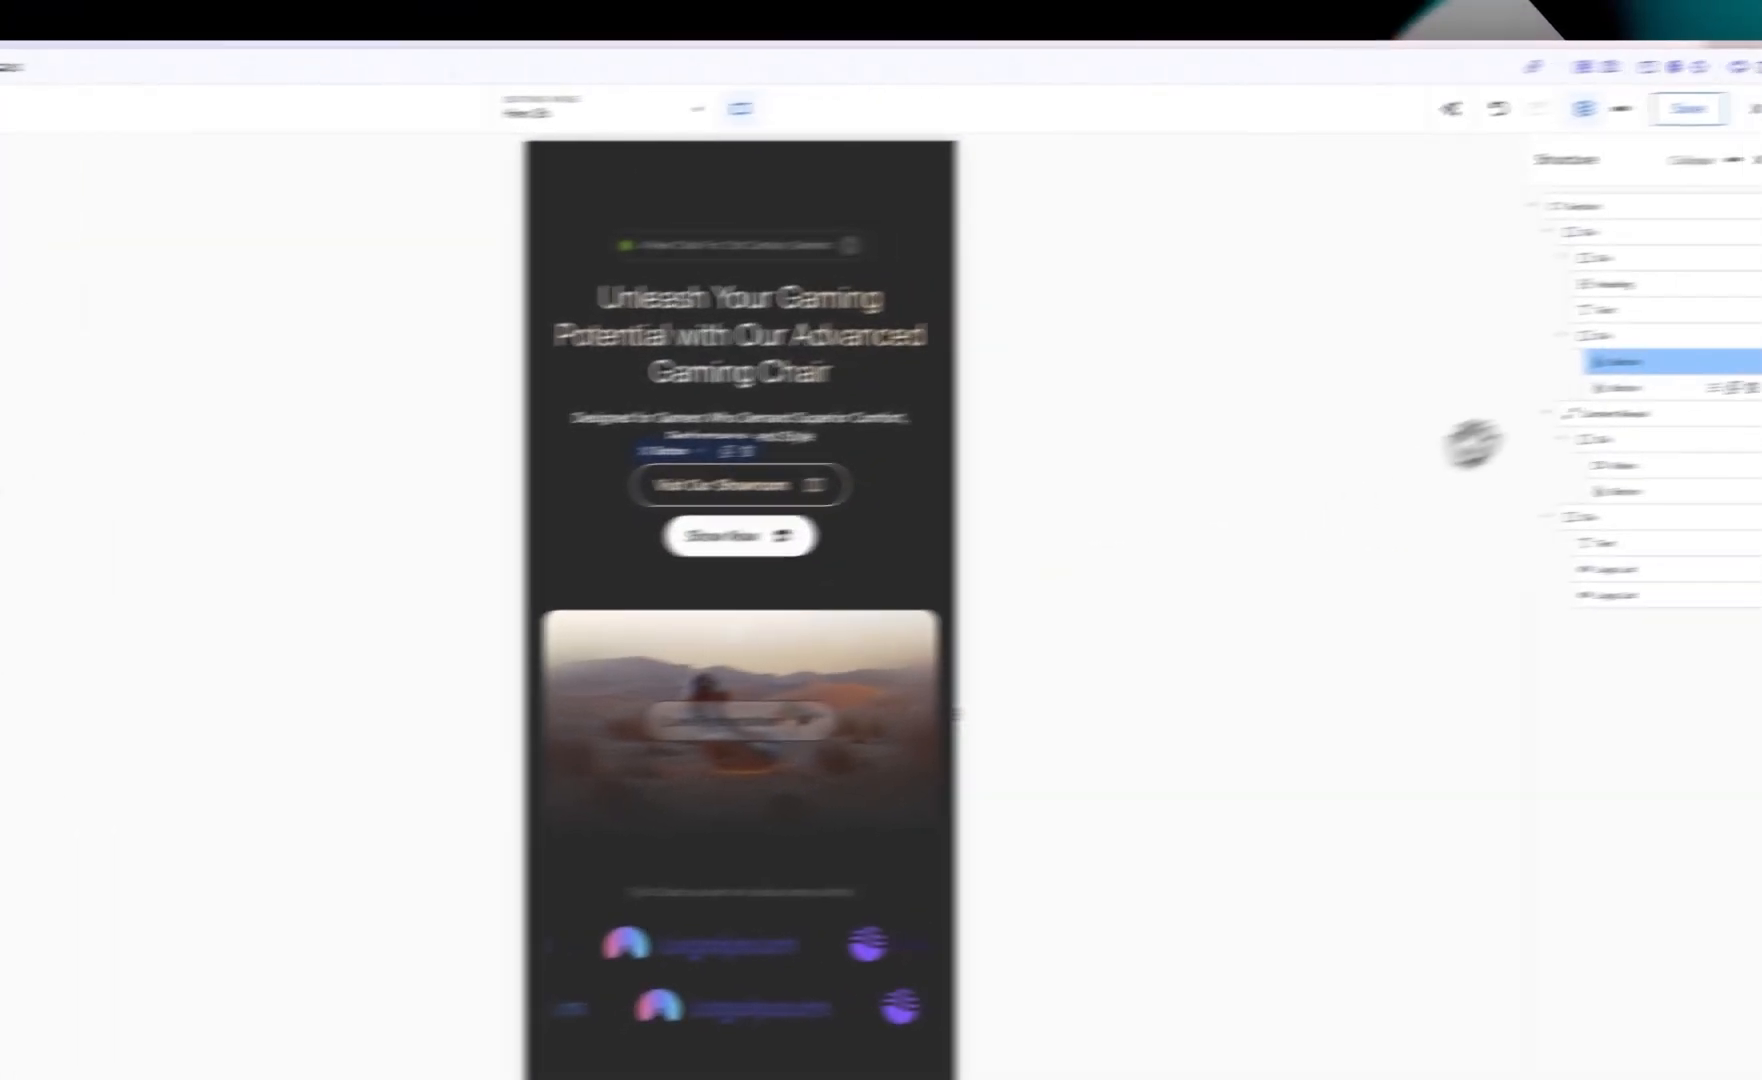
Step: Make the Show Now button go full width at the Phone Landscape breakpoint as well
click(1496, 402)
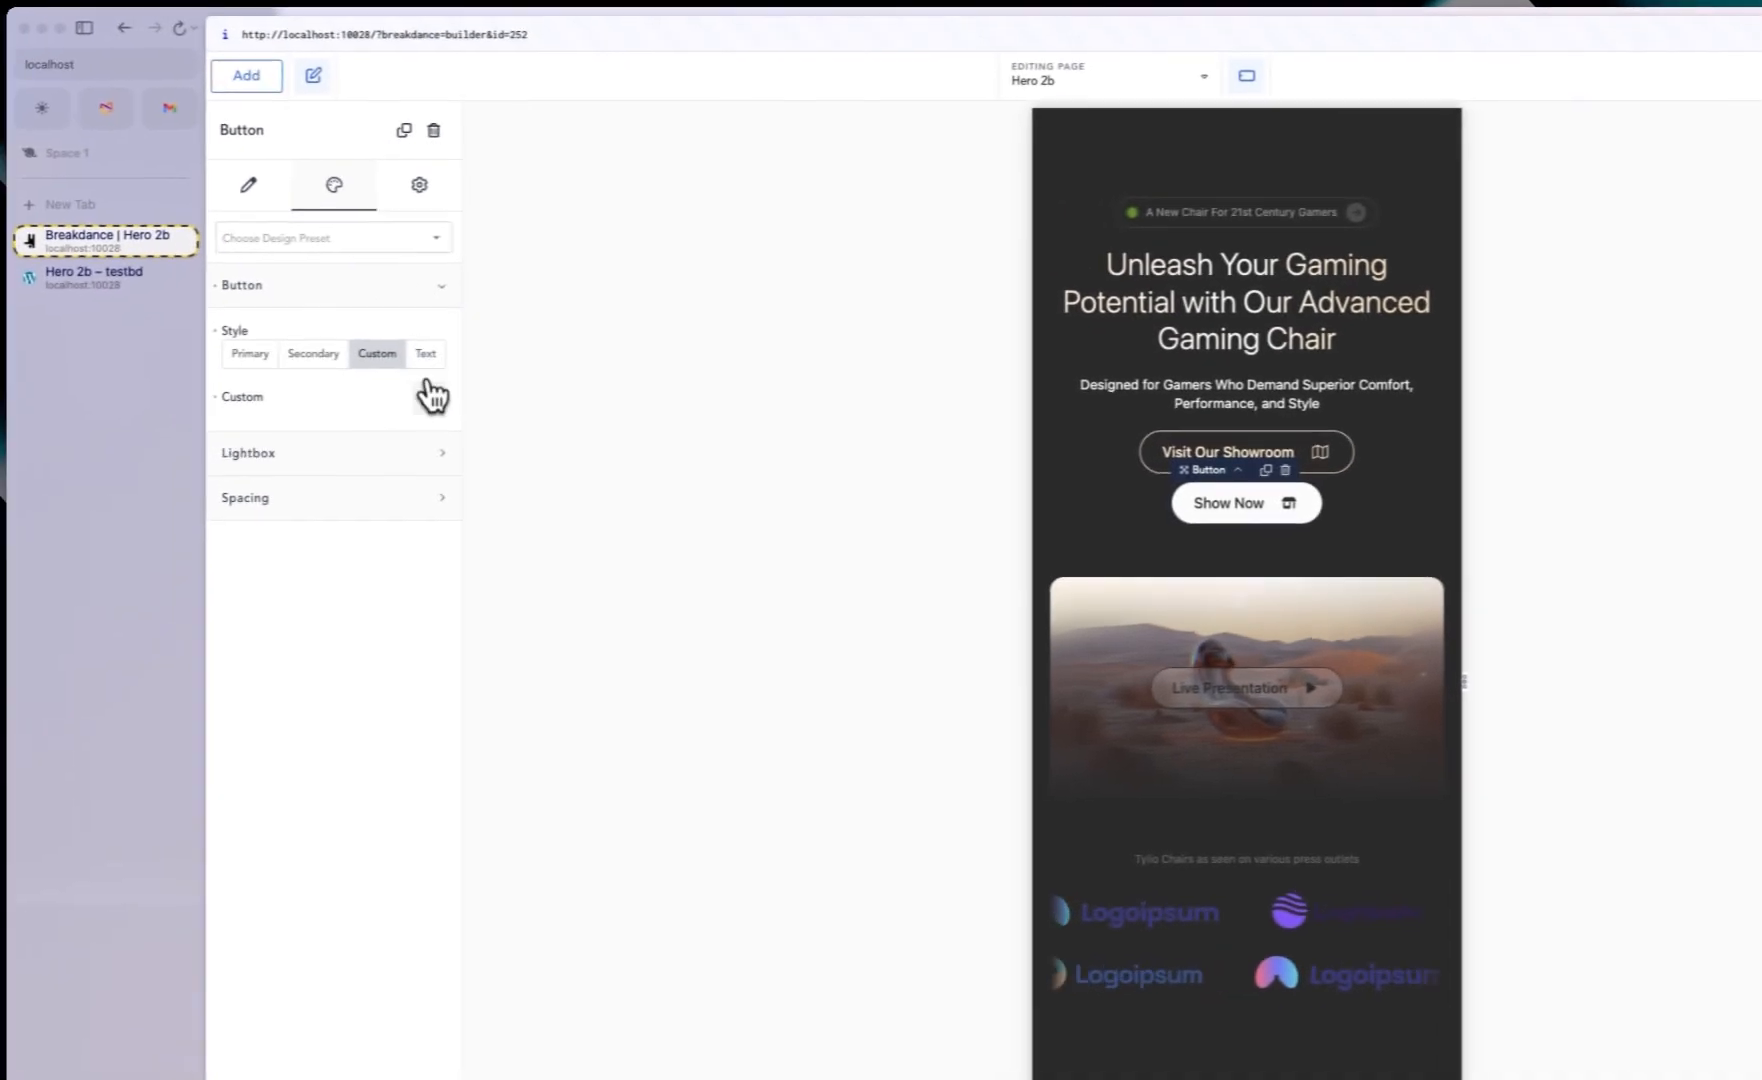
click(314, 411)
click(307, 496)
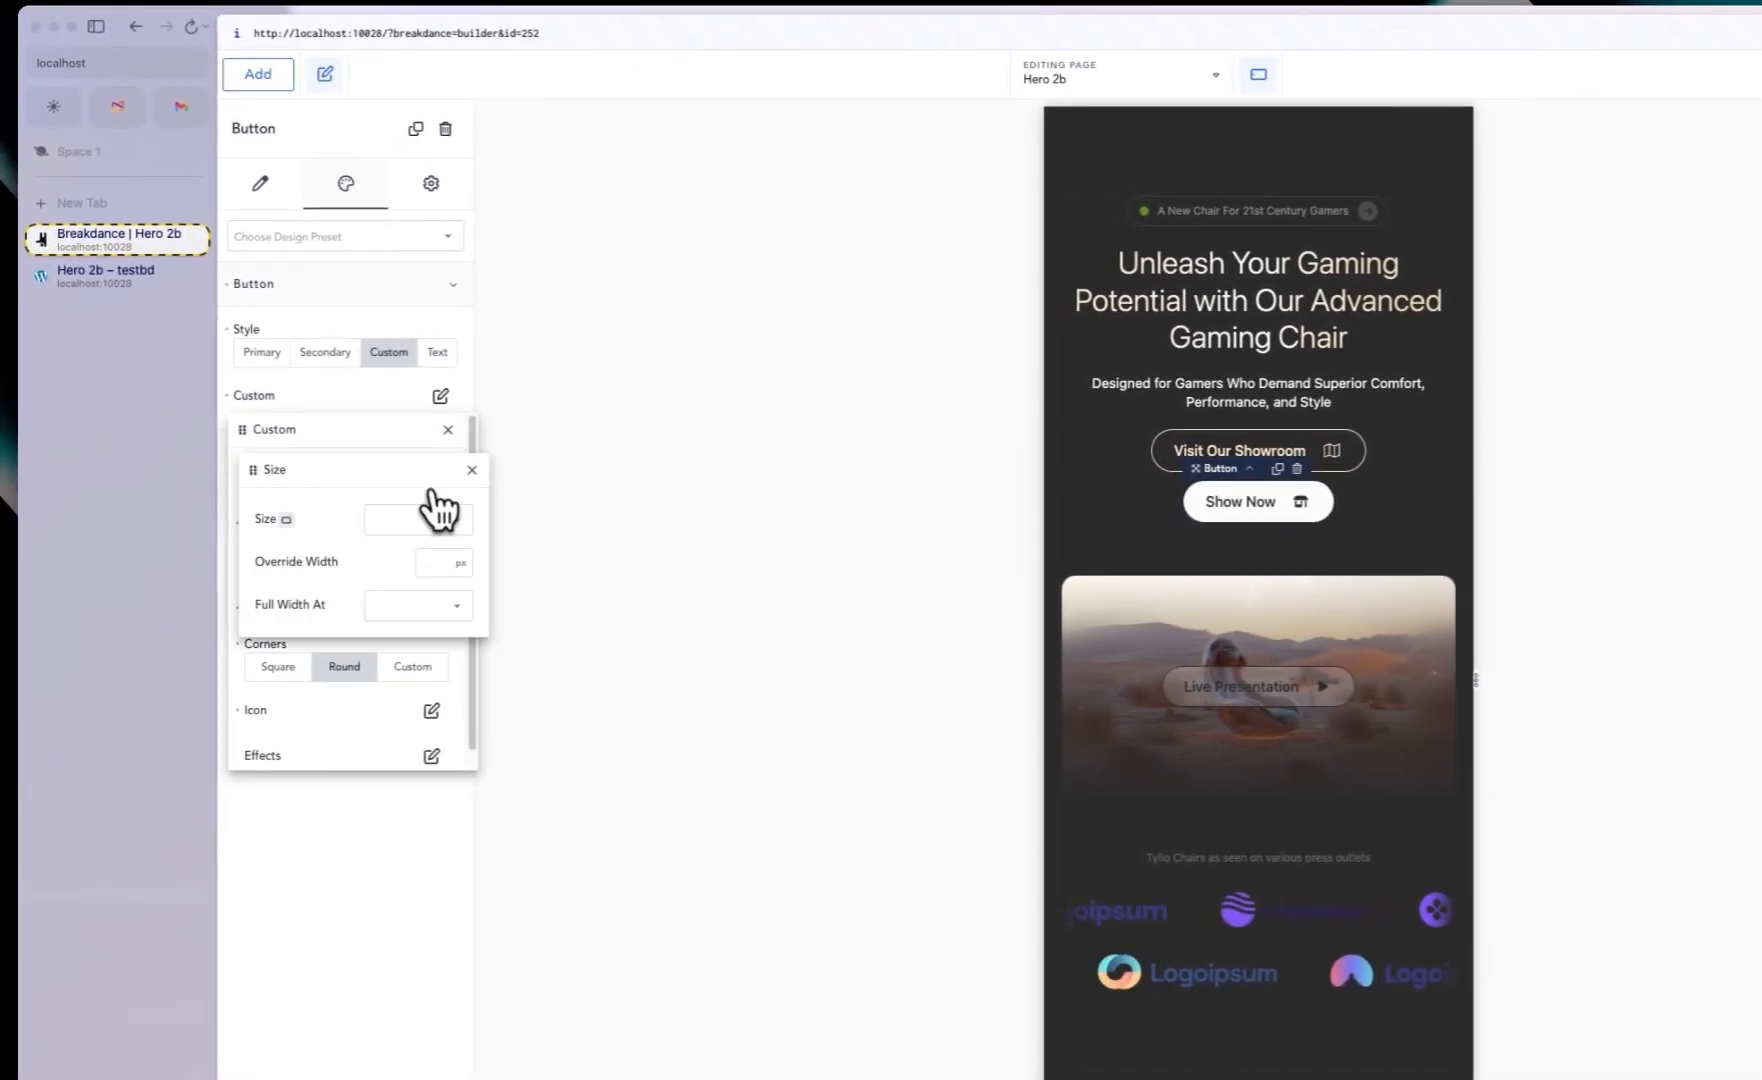
click(424, 610)
click(416, 724)
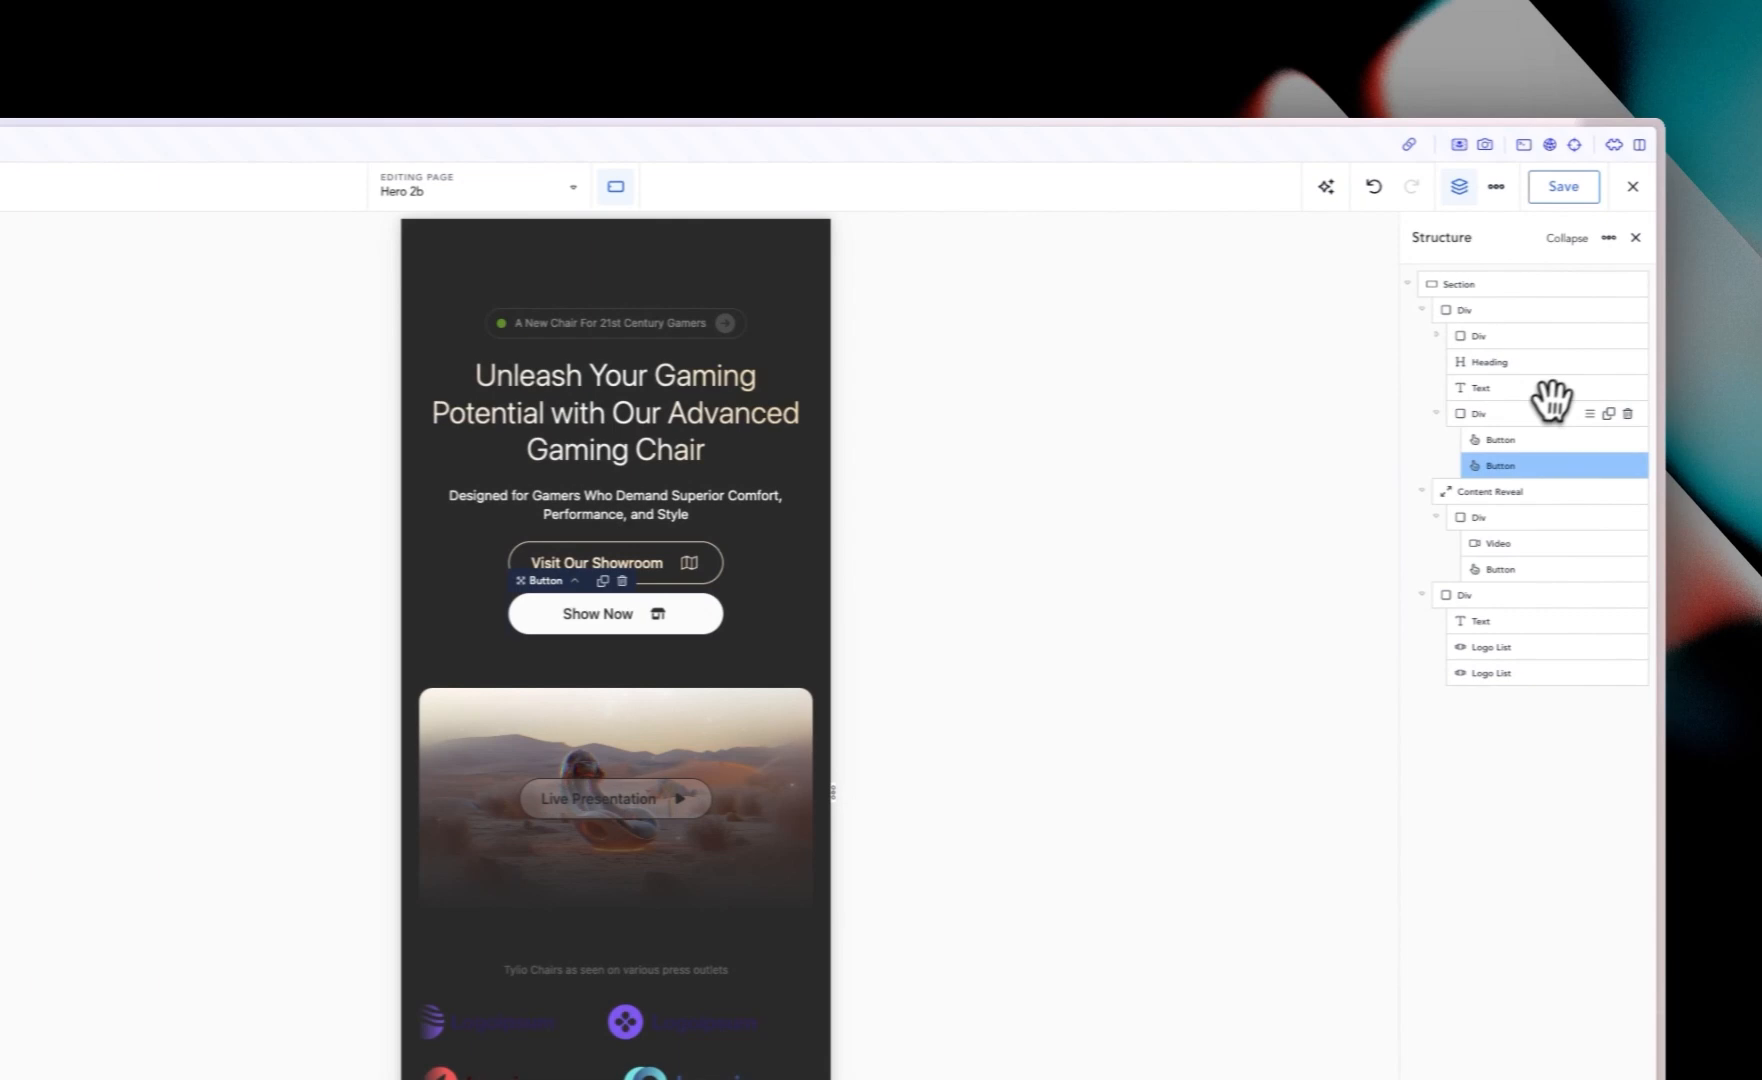
Step: Set the container width of the Div holding both buttons to 100% and save the page
click(1480, 413)
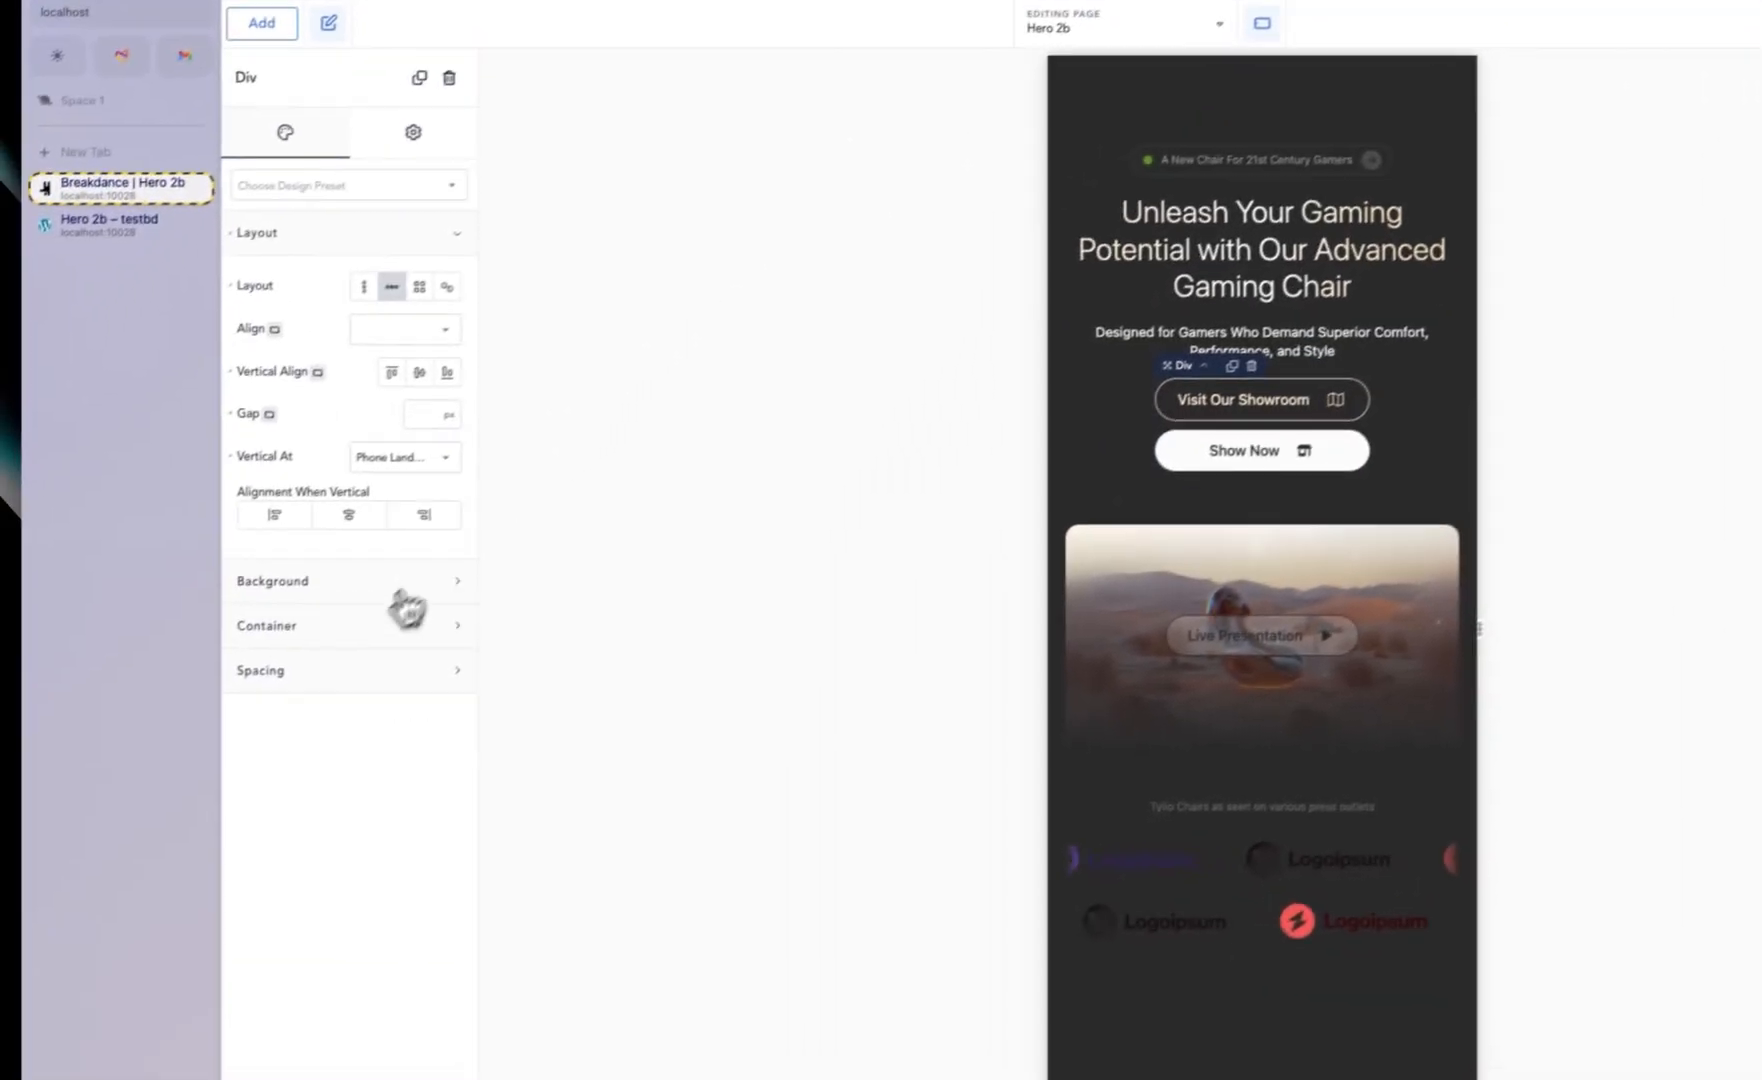
click(200, 789)
click(437, 667)
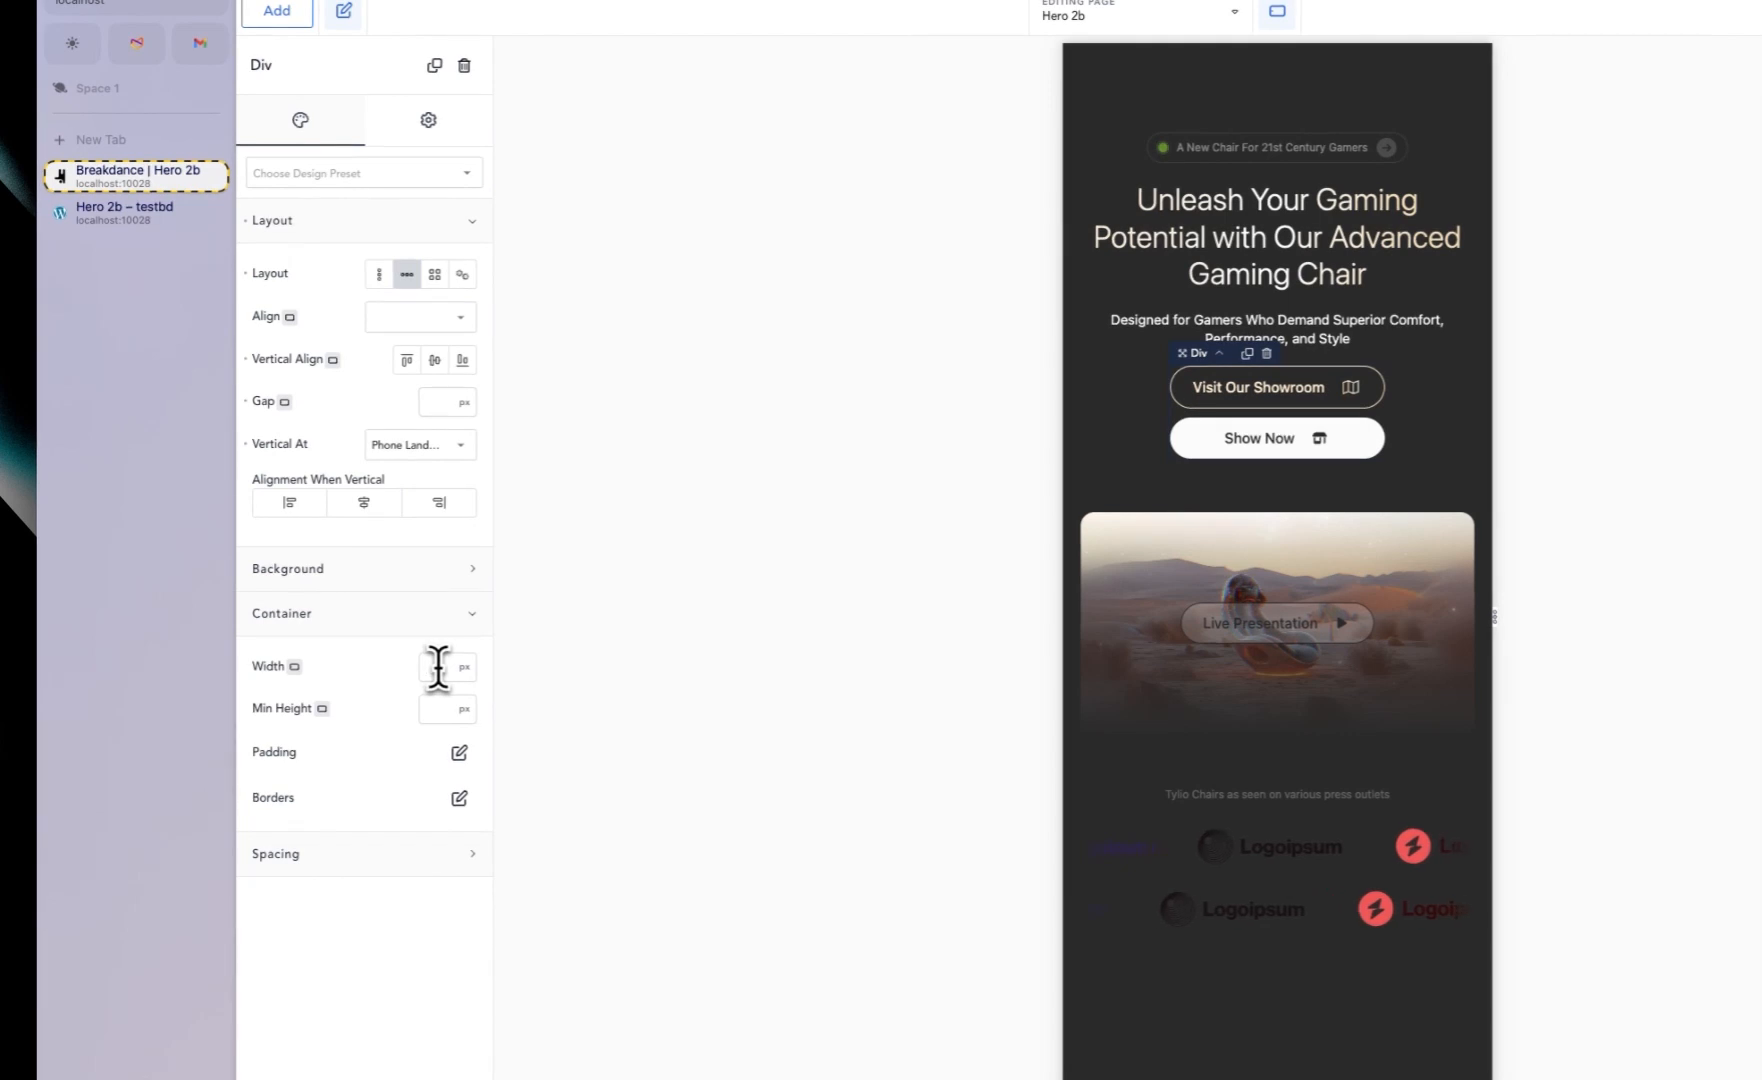
text(100%)
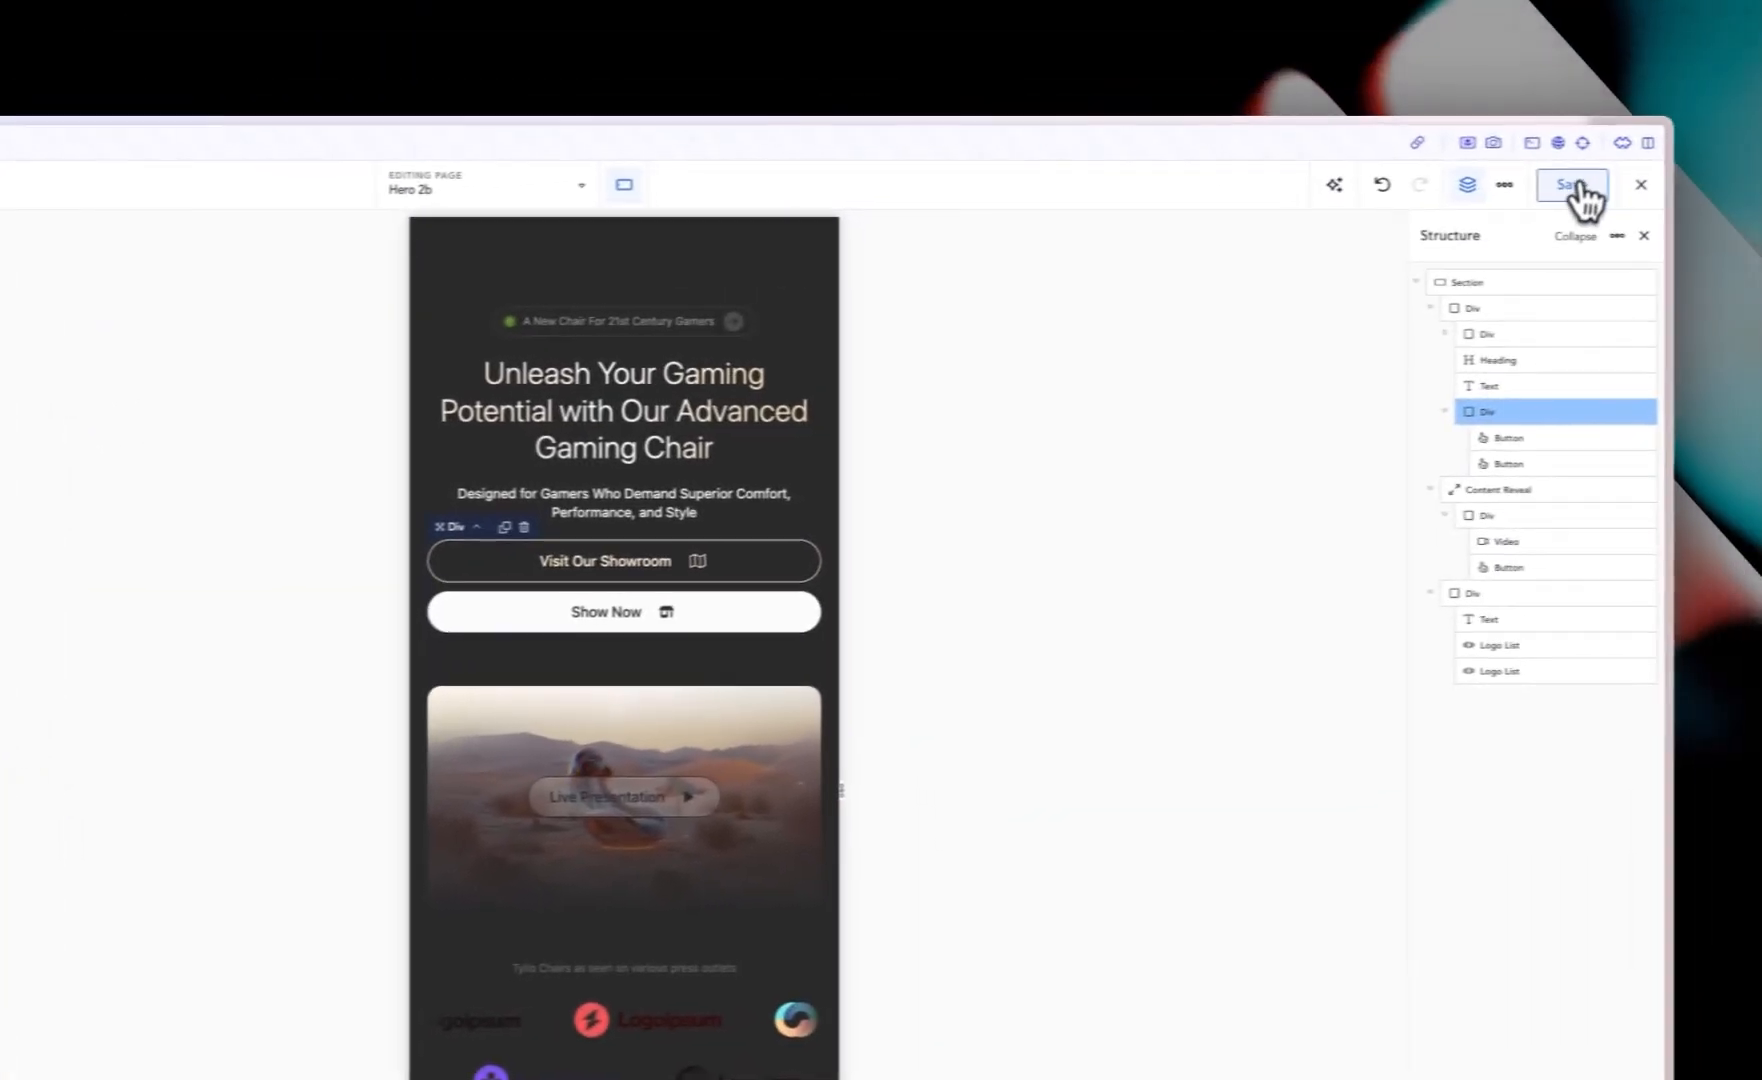
click(1579, 186)
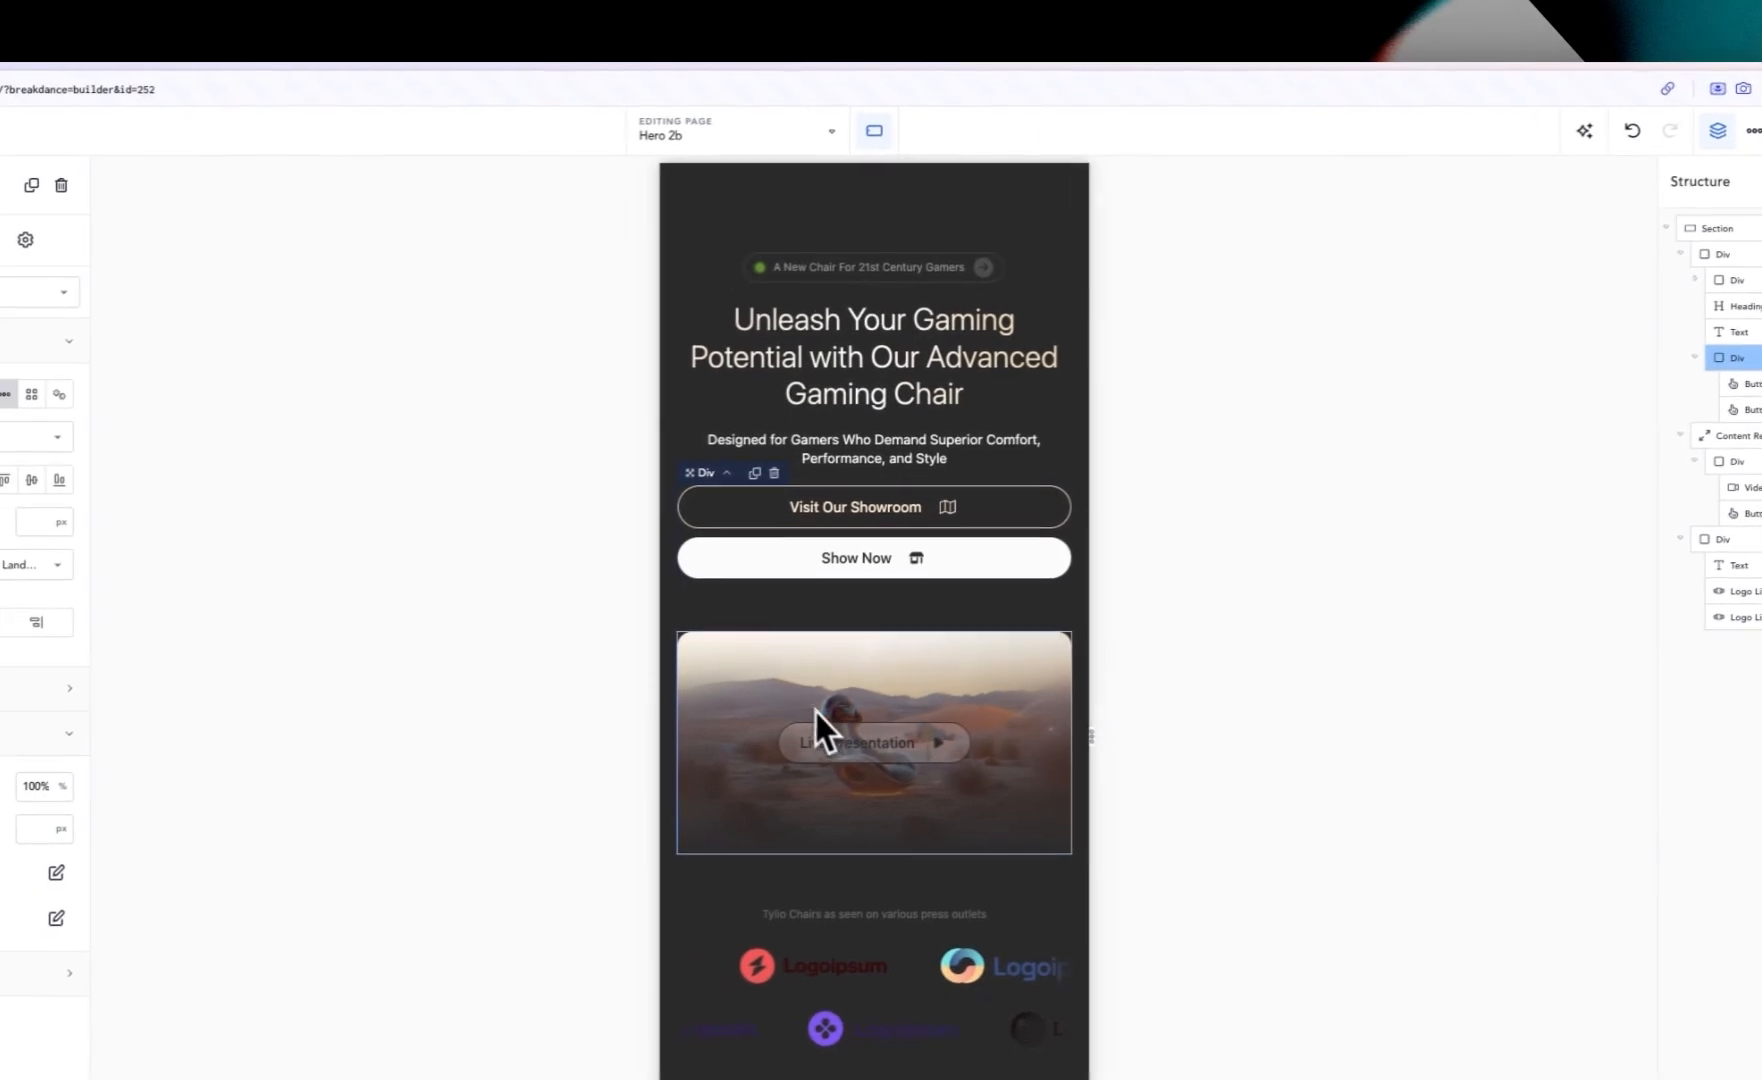